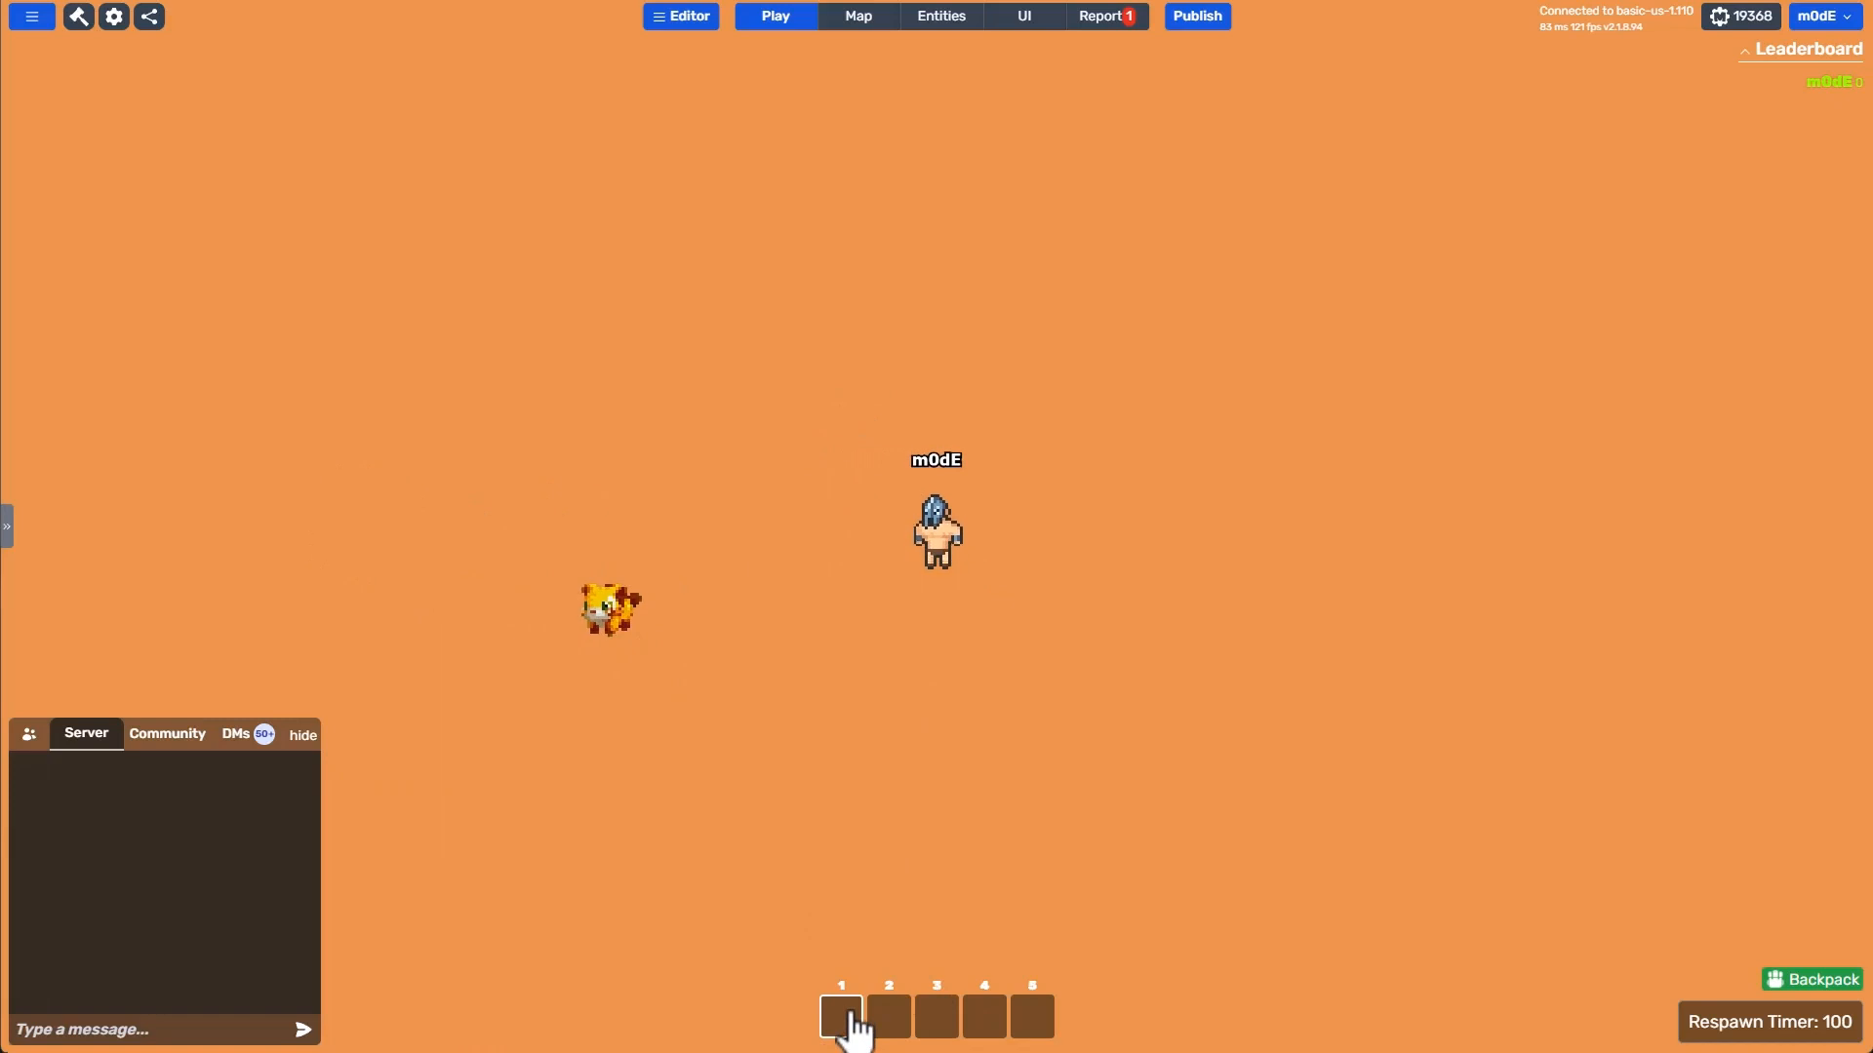
Set the Ball item's Remove when empty option to False, save it and publish the game.
left_click(939, 17)
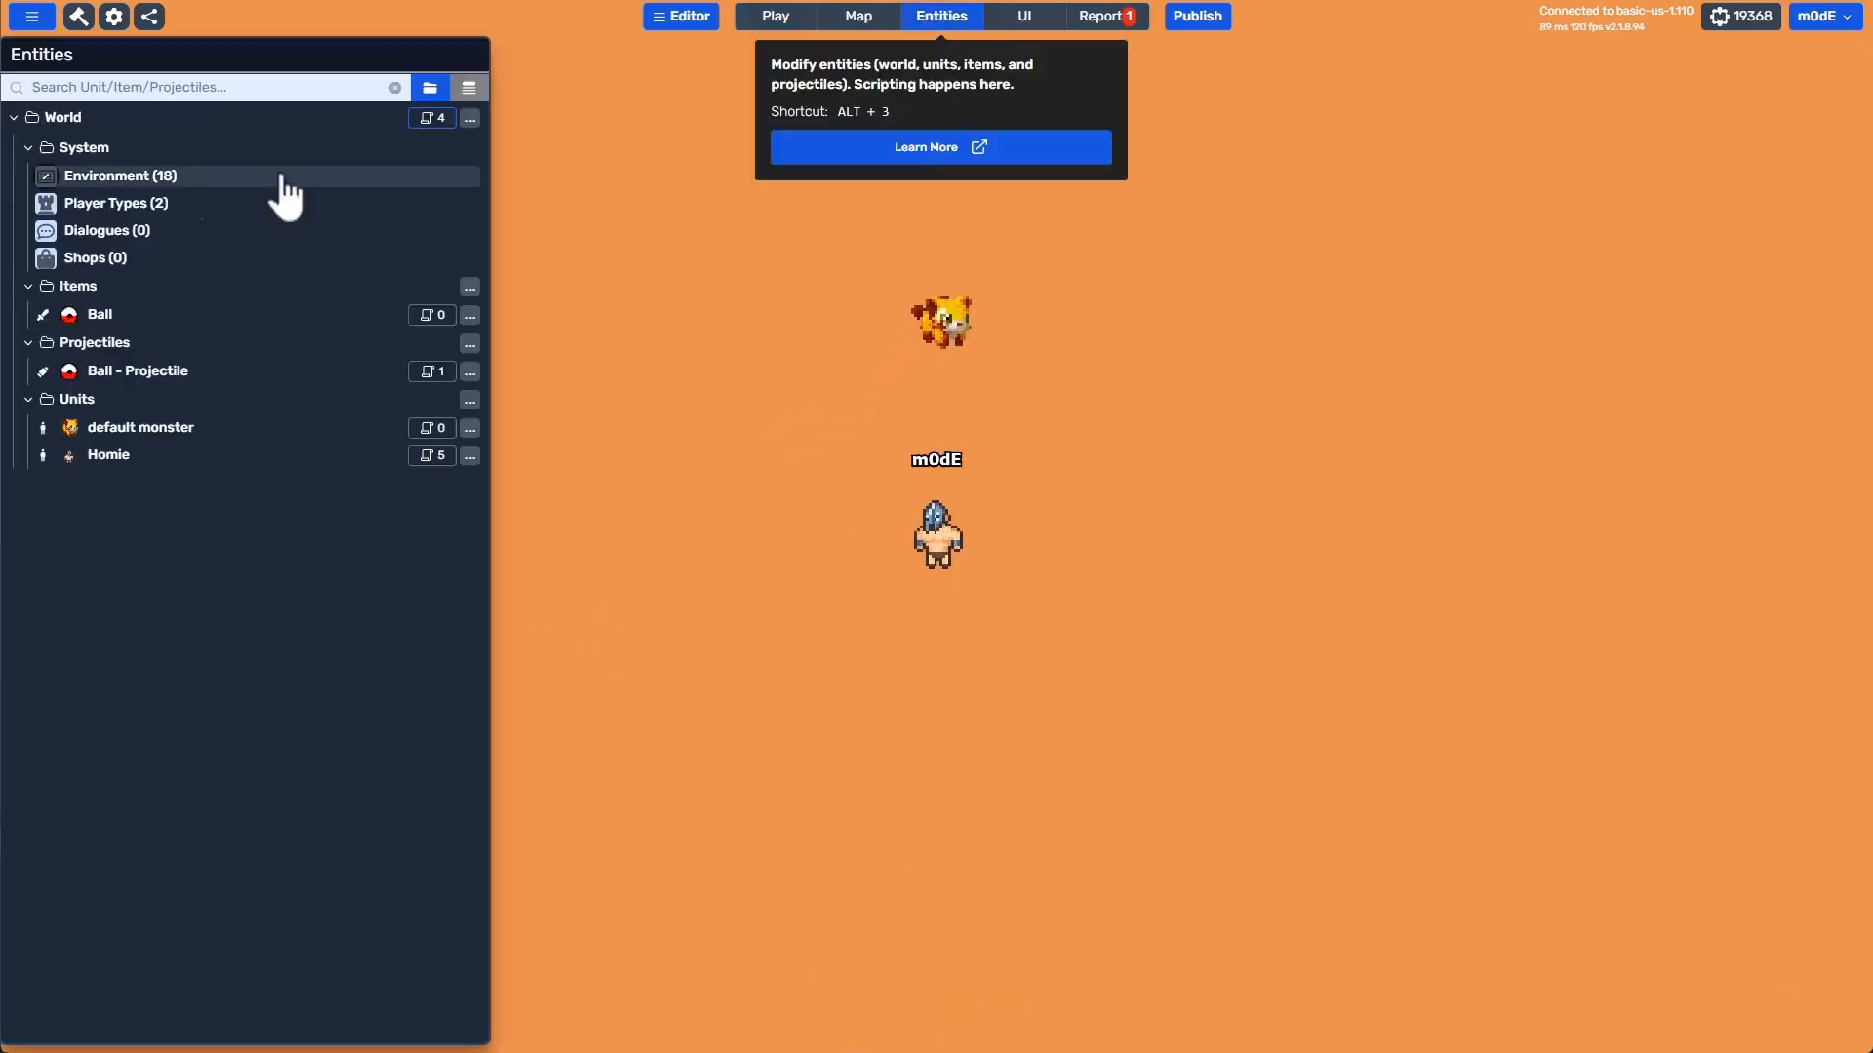
left_click(222, 315)
left_click(1539, 195)
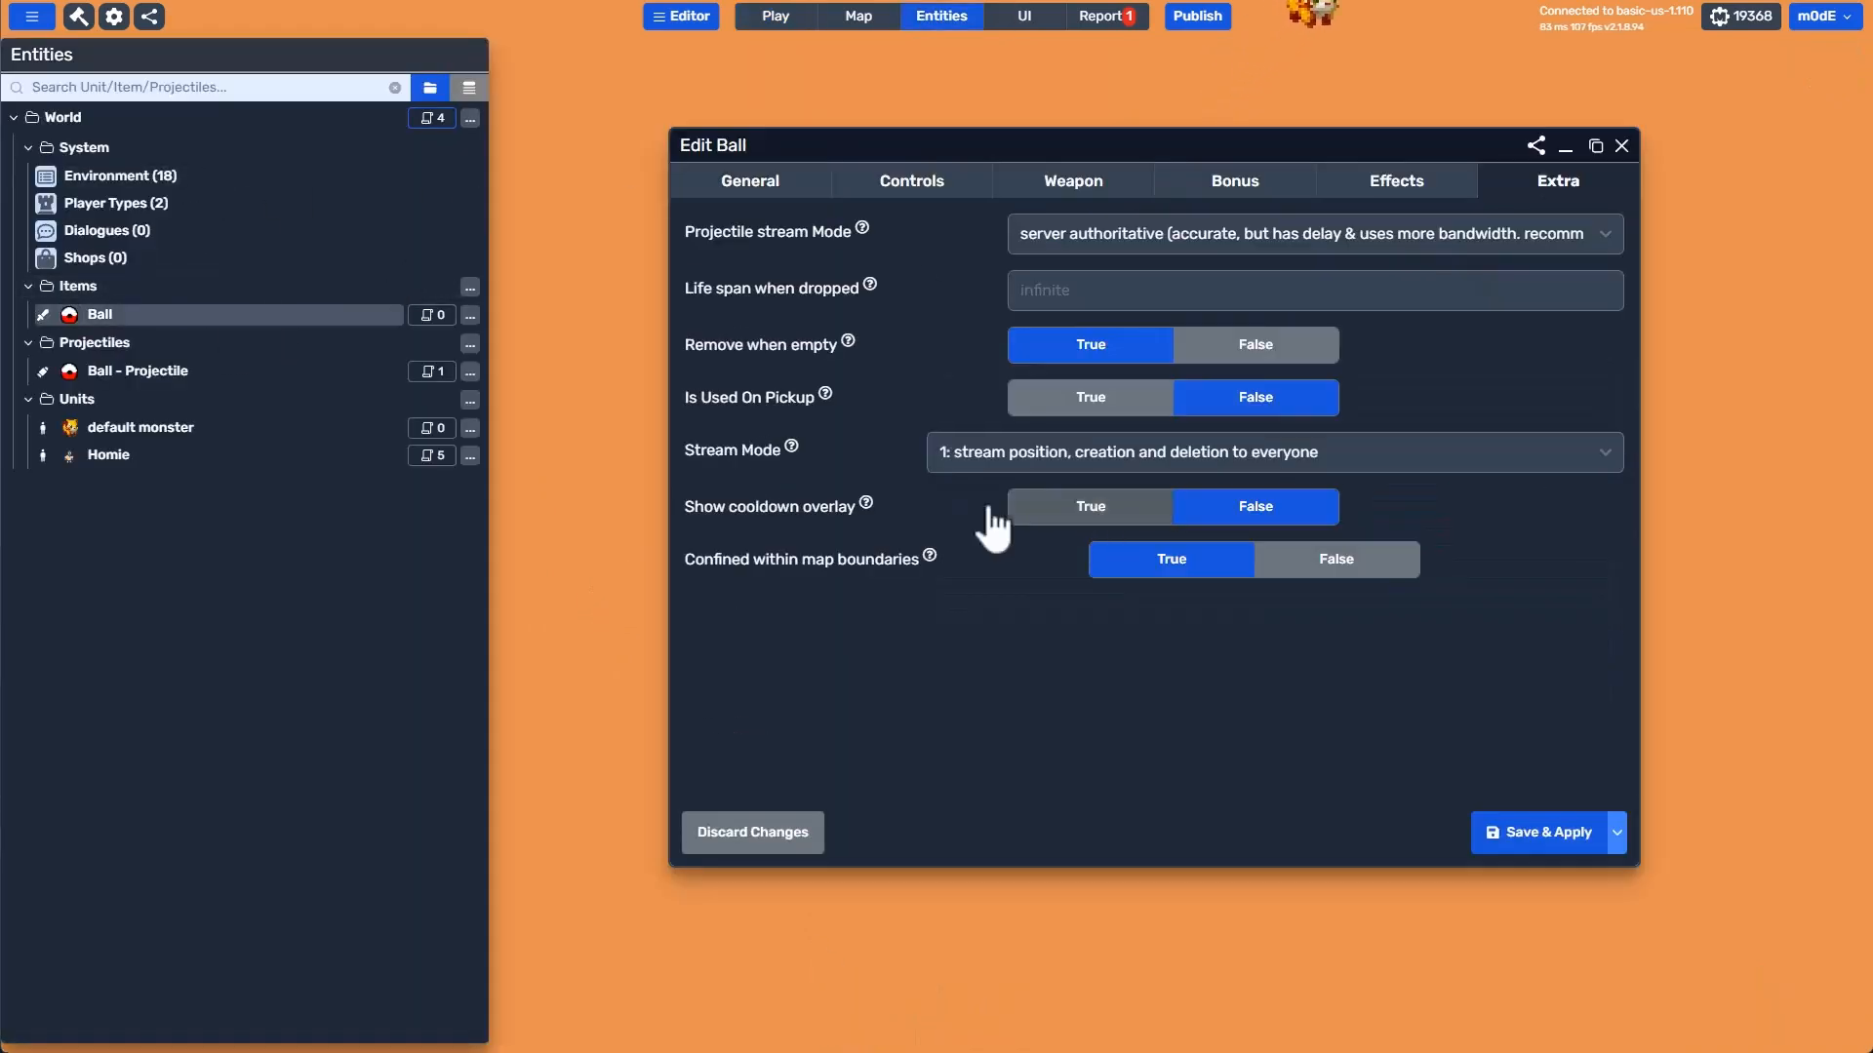
left_click(1219, 356)
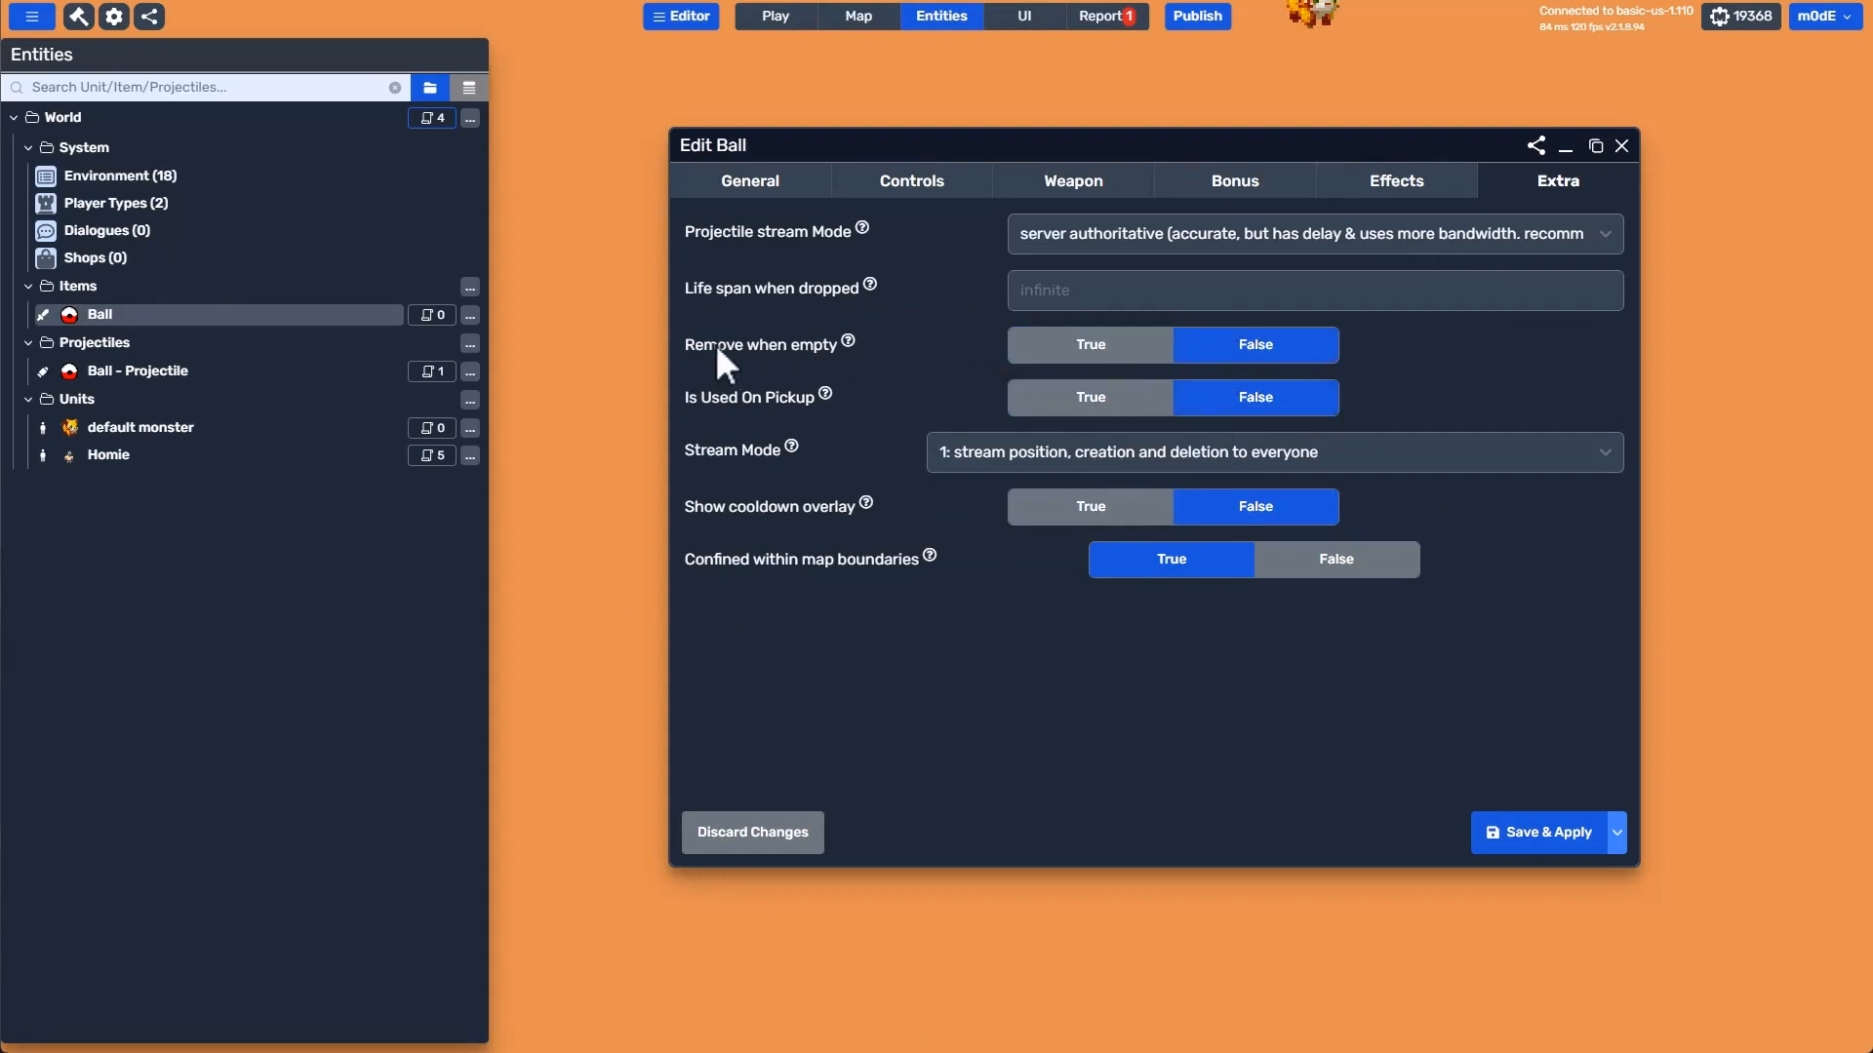
left_click(1536, 837)
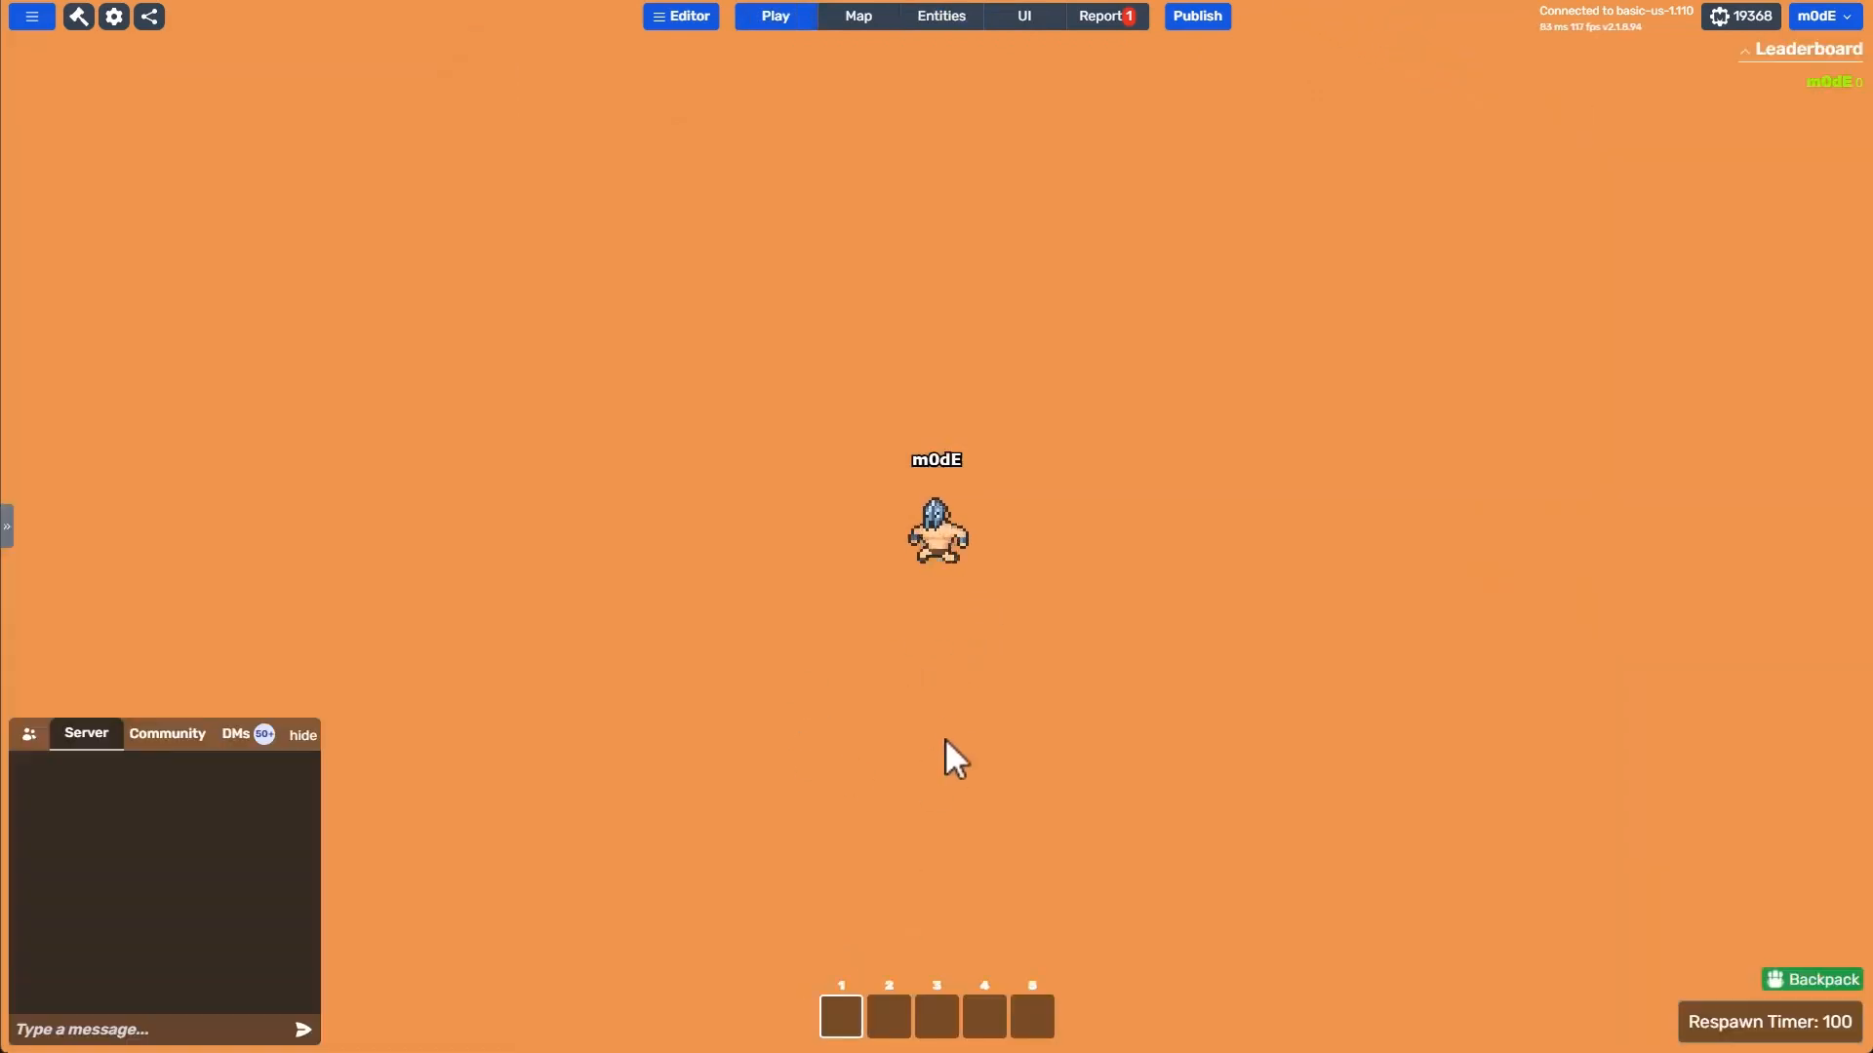
left_click(1197, 19)
left_click(1270, 727)
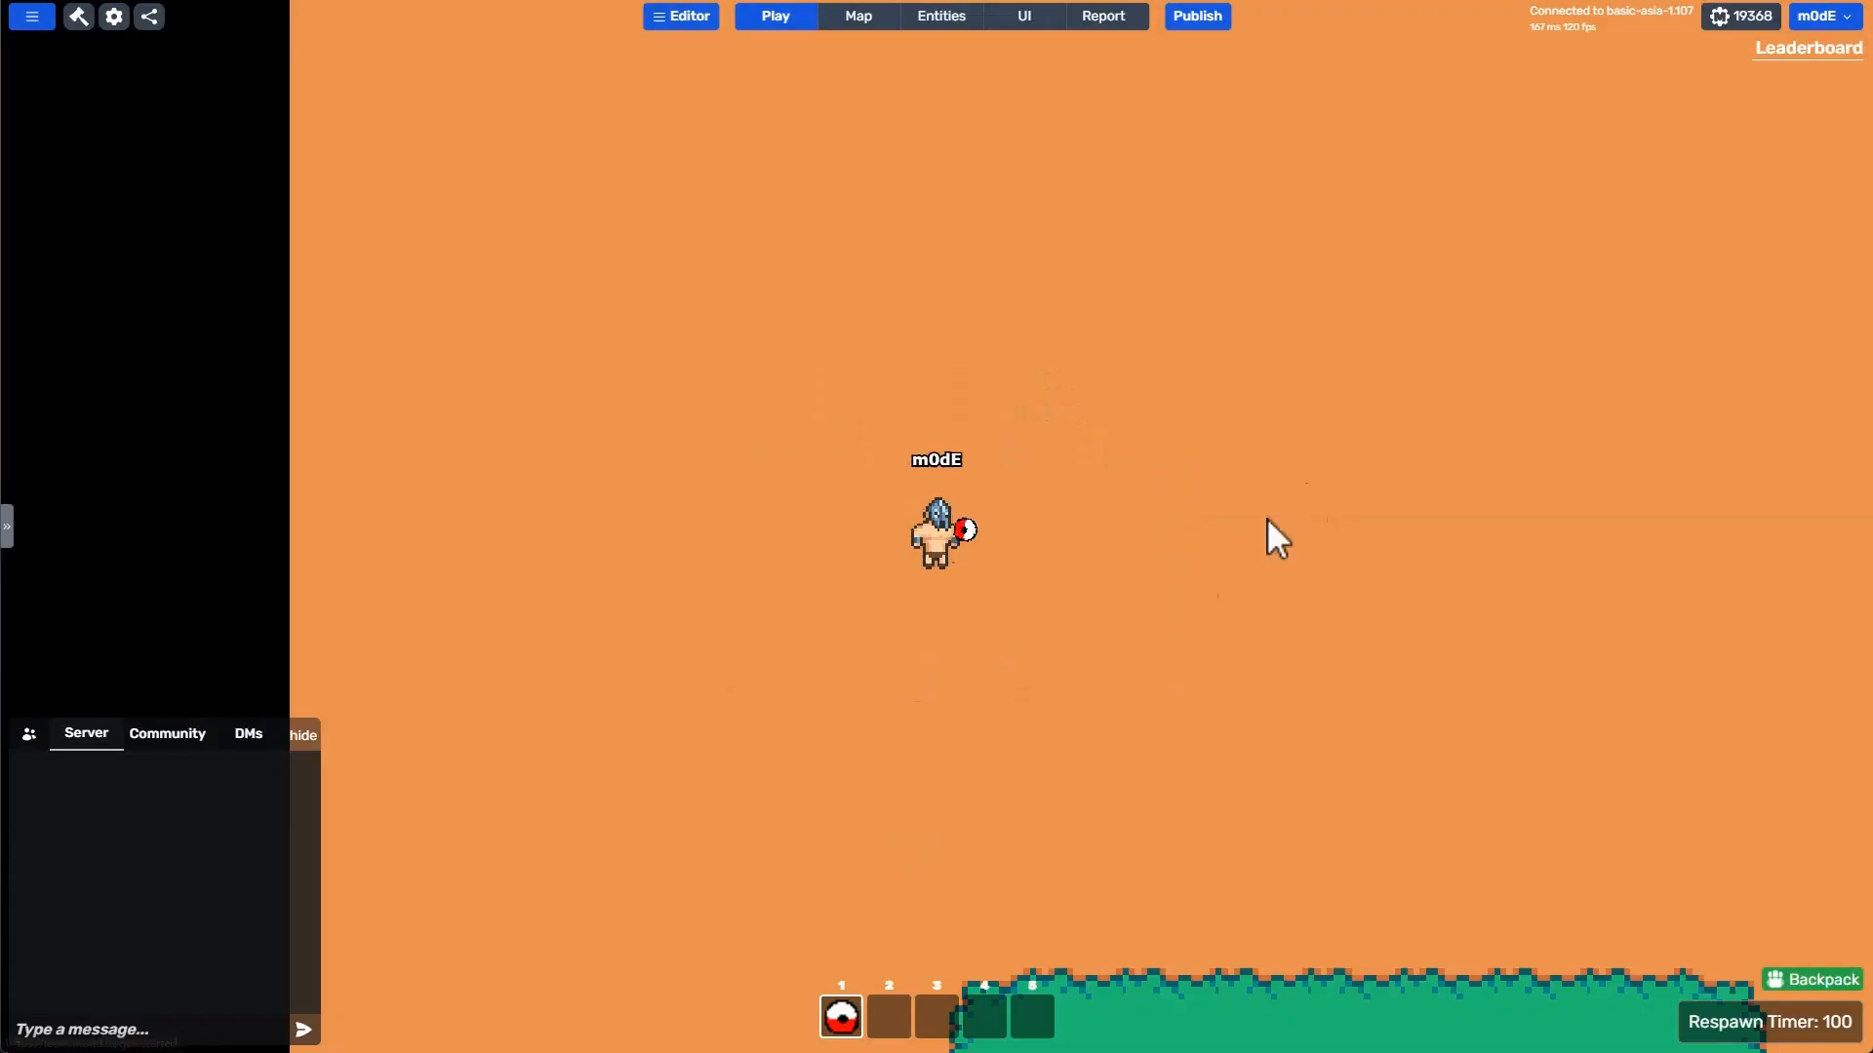
Playtest the game by walking the character around and throwing the equipped ball.
key("d")
key("s")
key("w")
left_click(1215, 489)
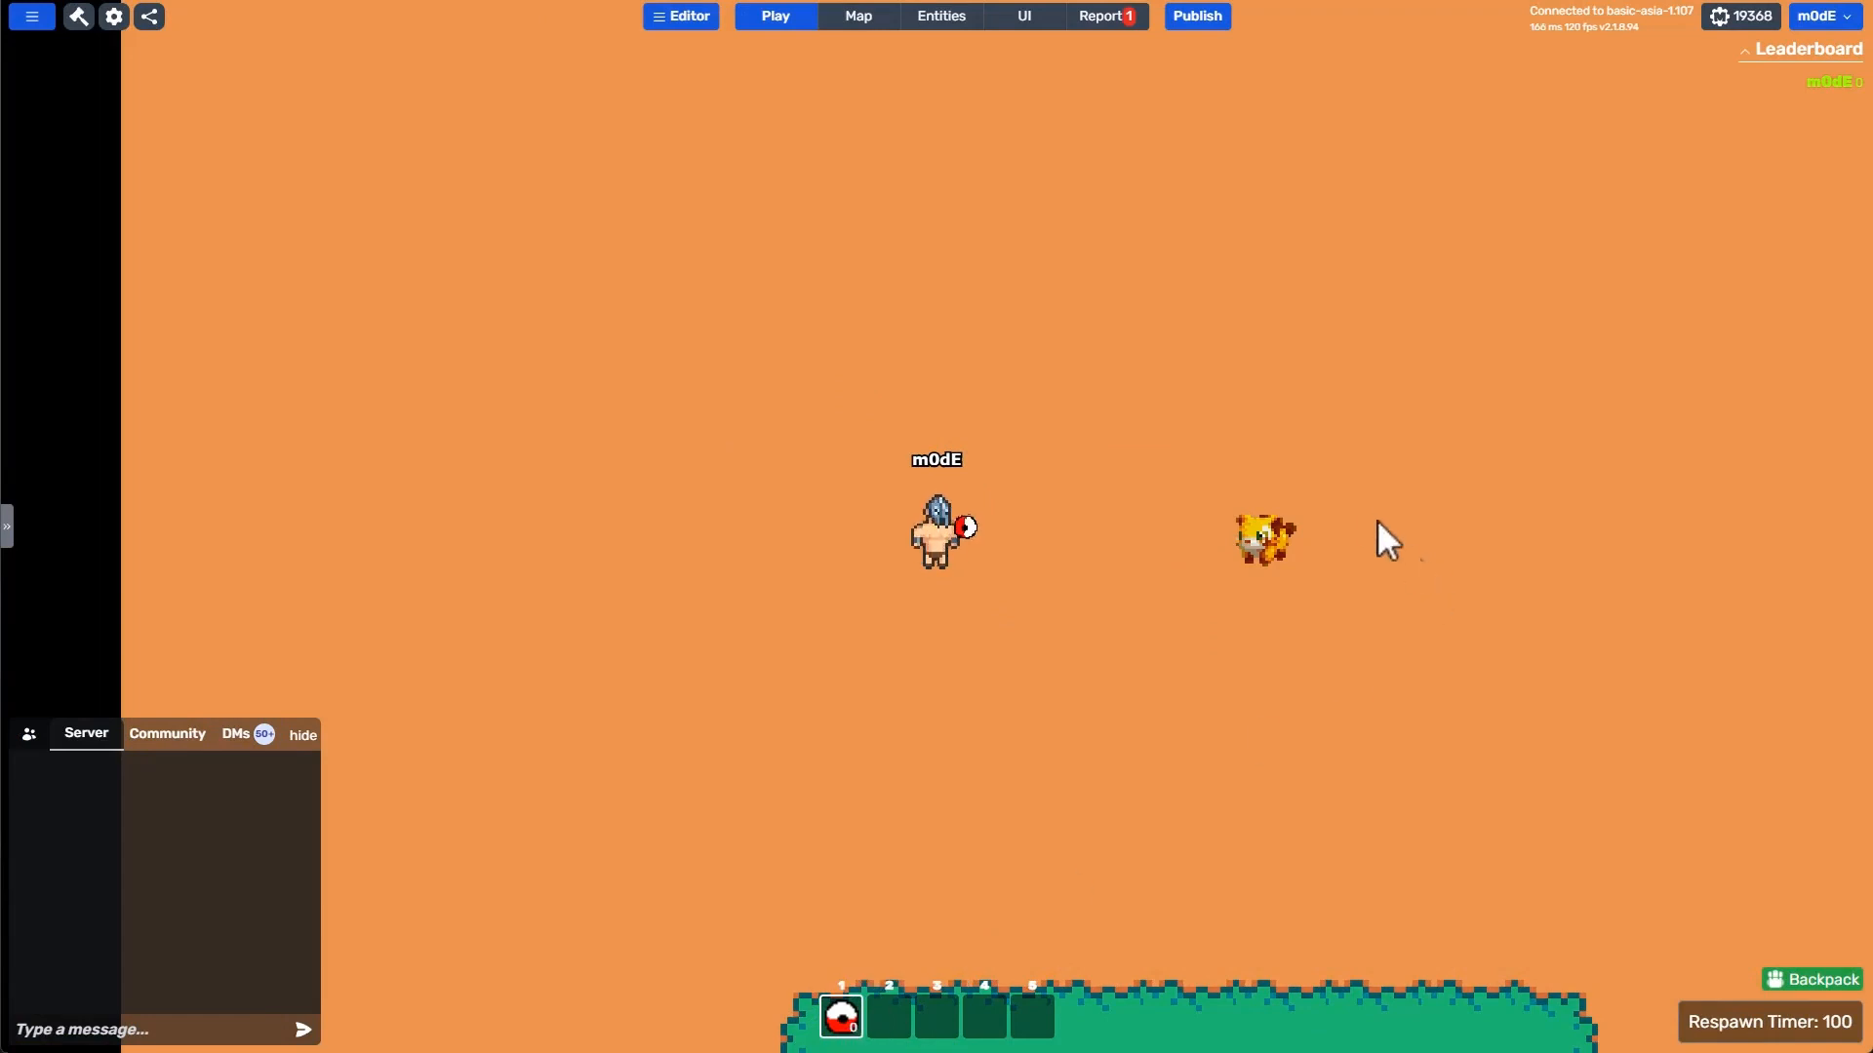
key("d")
key("s")
key("d")
key("w")
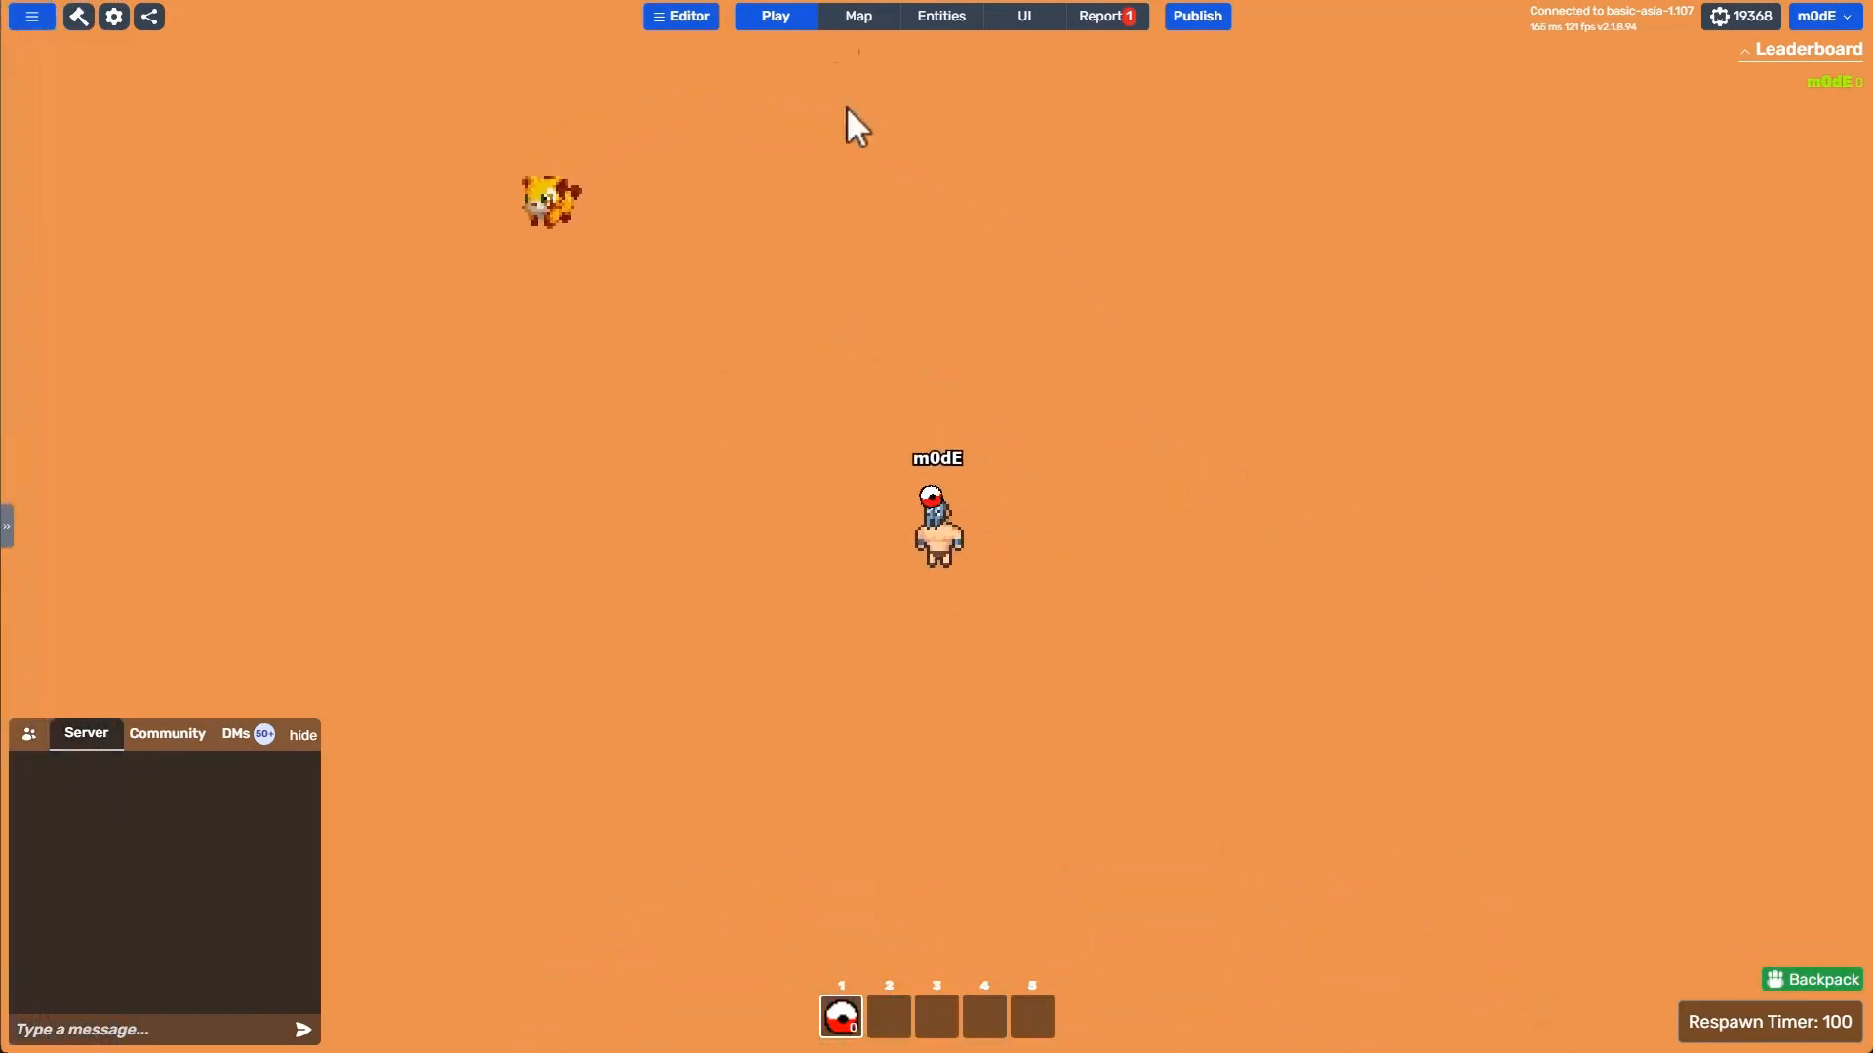
Start a new variable on the Ball item with key monster and data type unit.
left_click(927, 18)
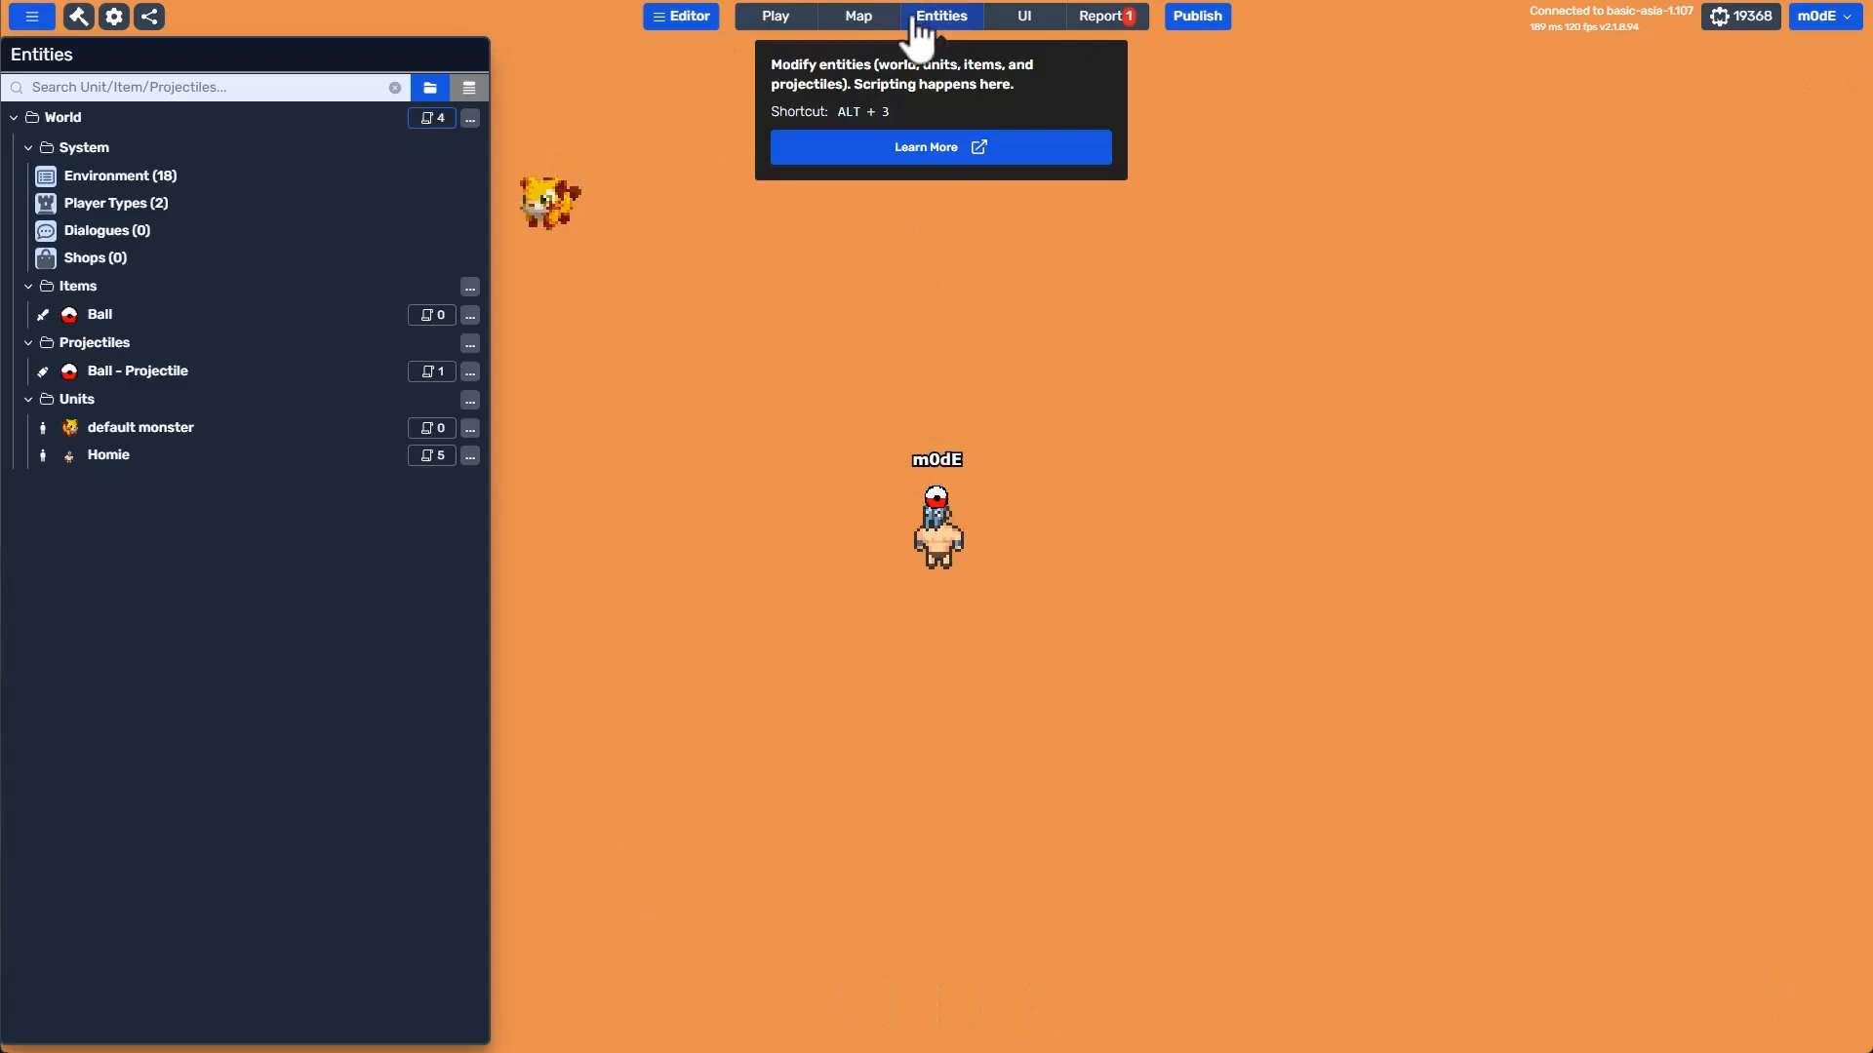
left_click(235, 322)
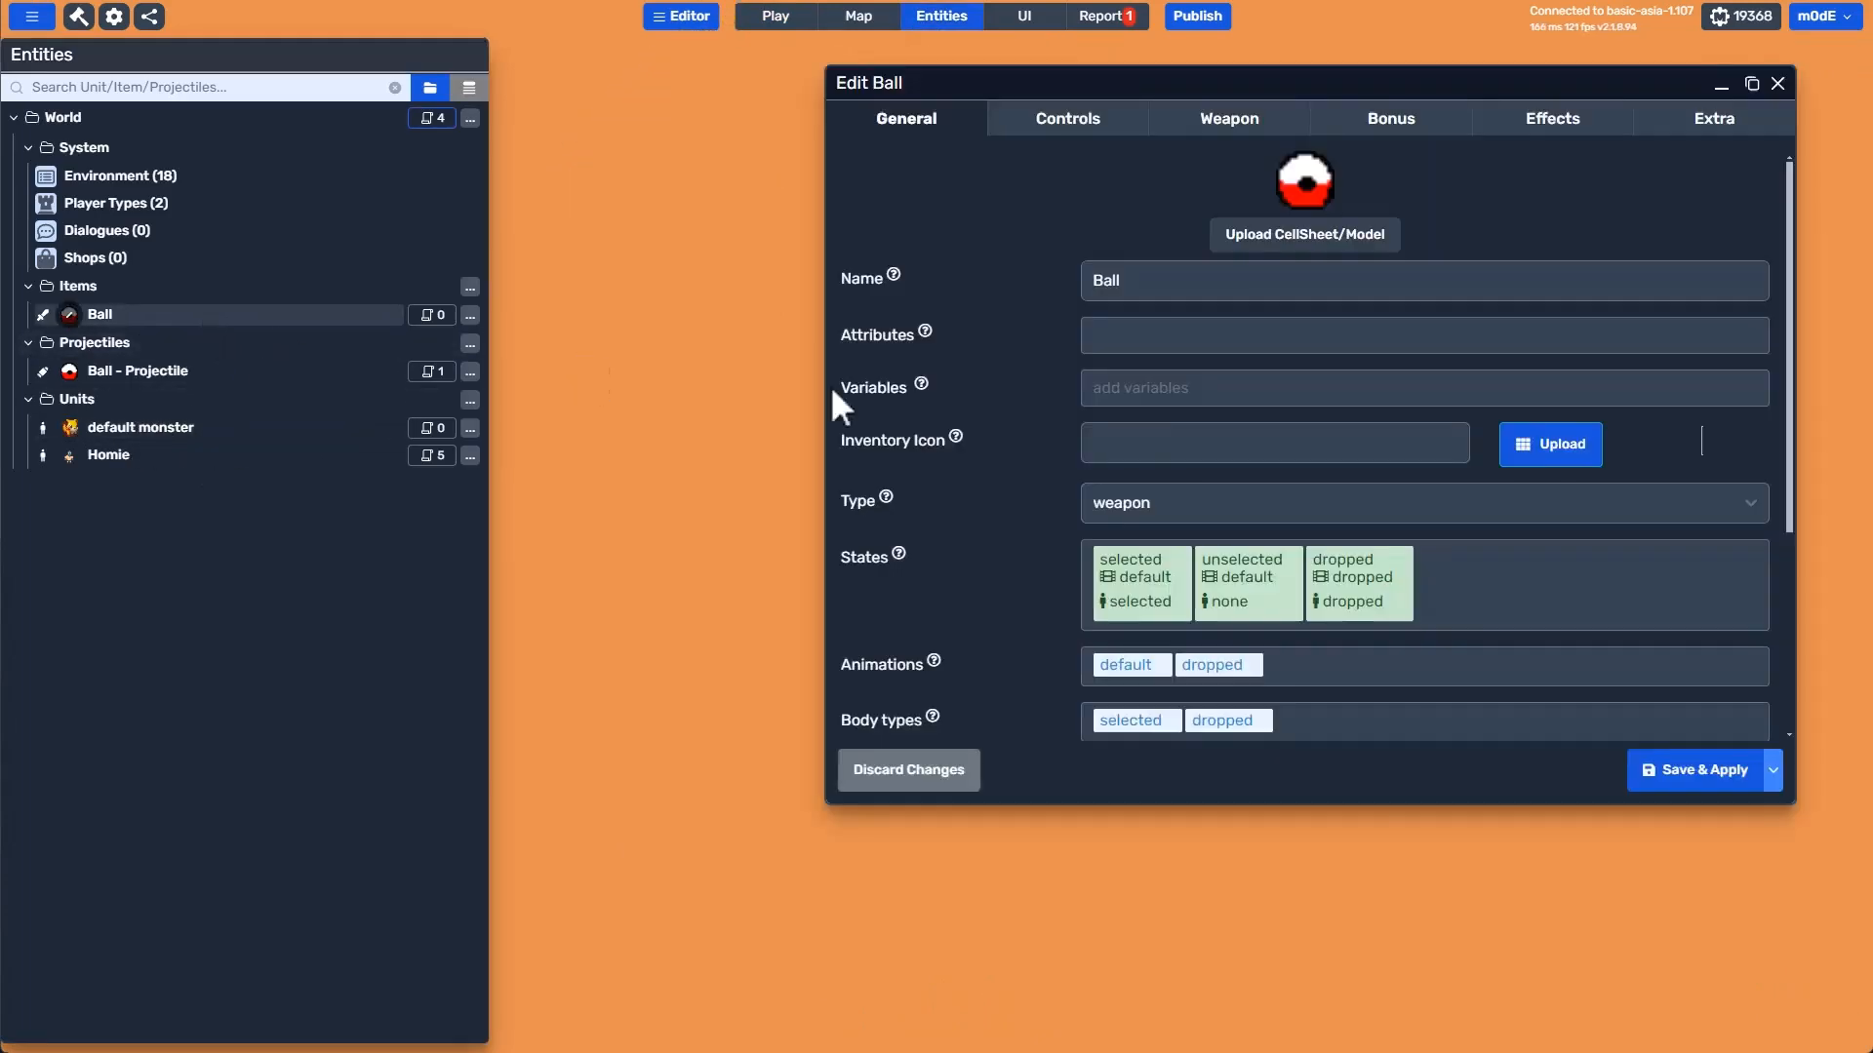
scroll(1206, 496, "down", 1)
scroll(1205, 496, "up", 1)
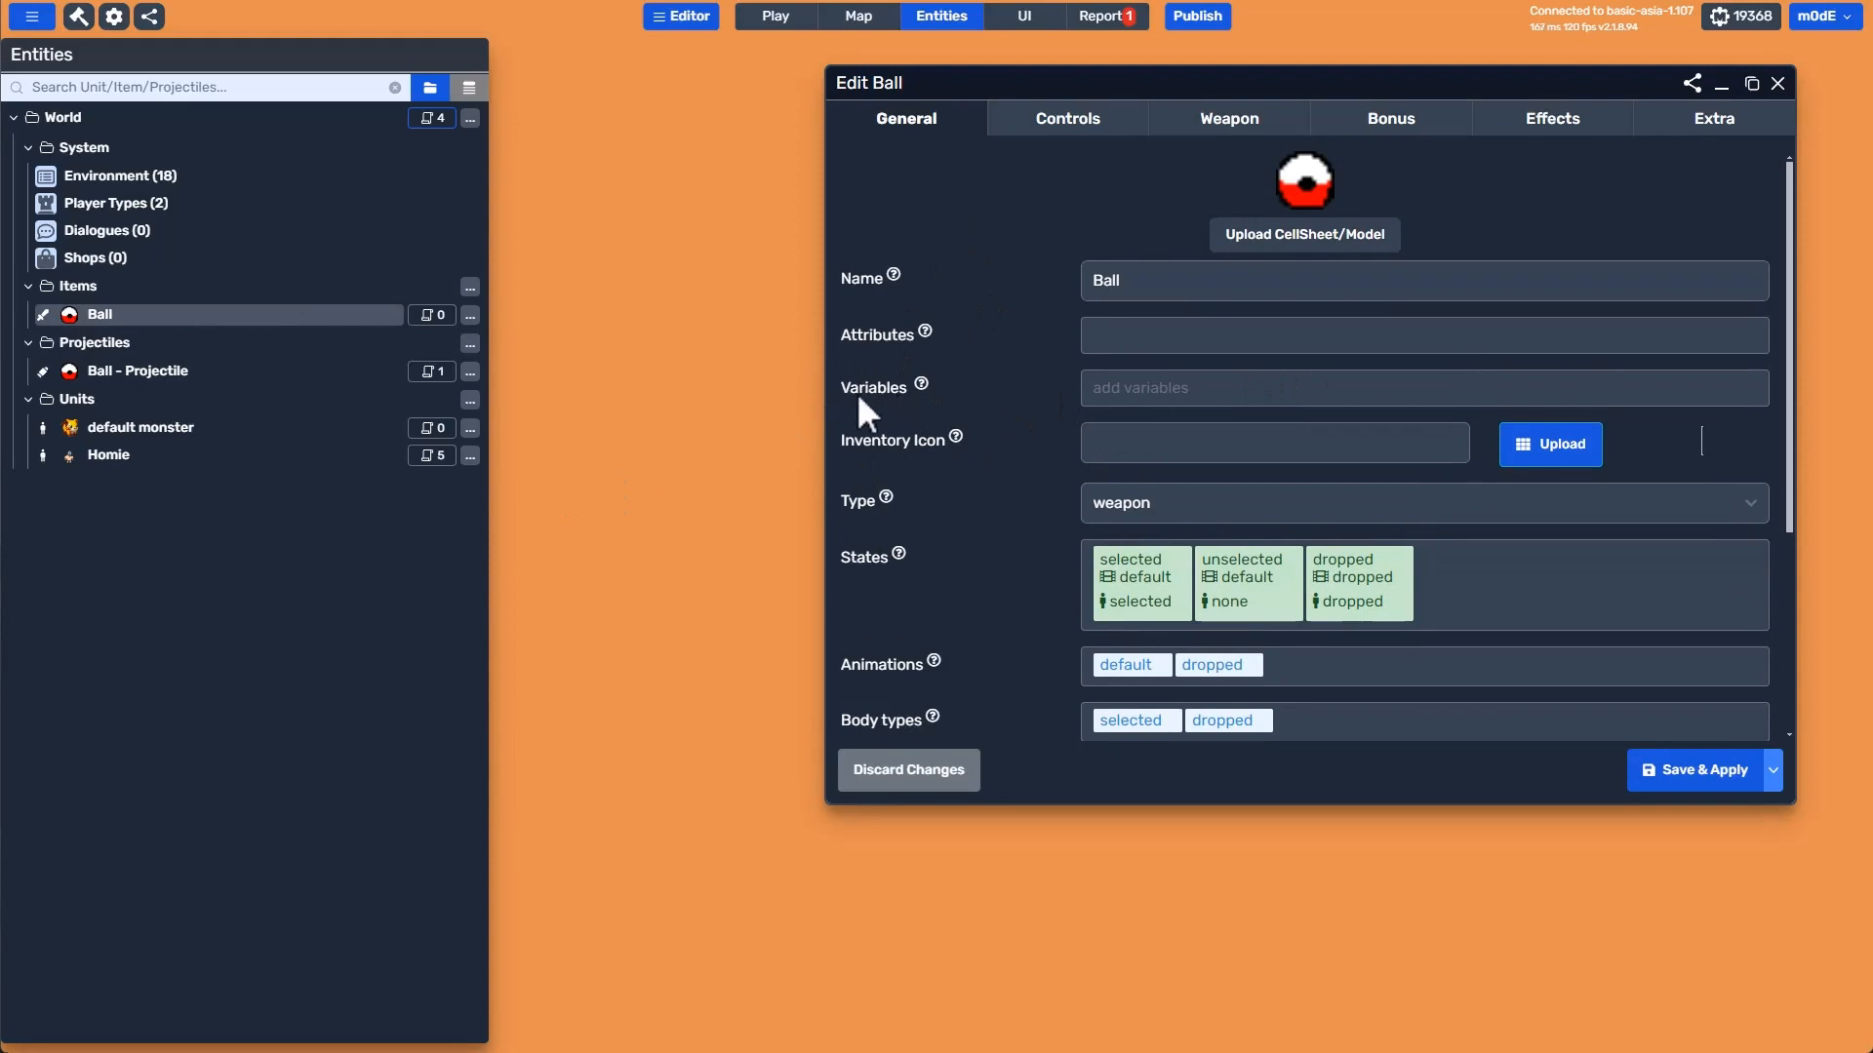
left_click(1139, 401)
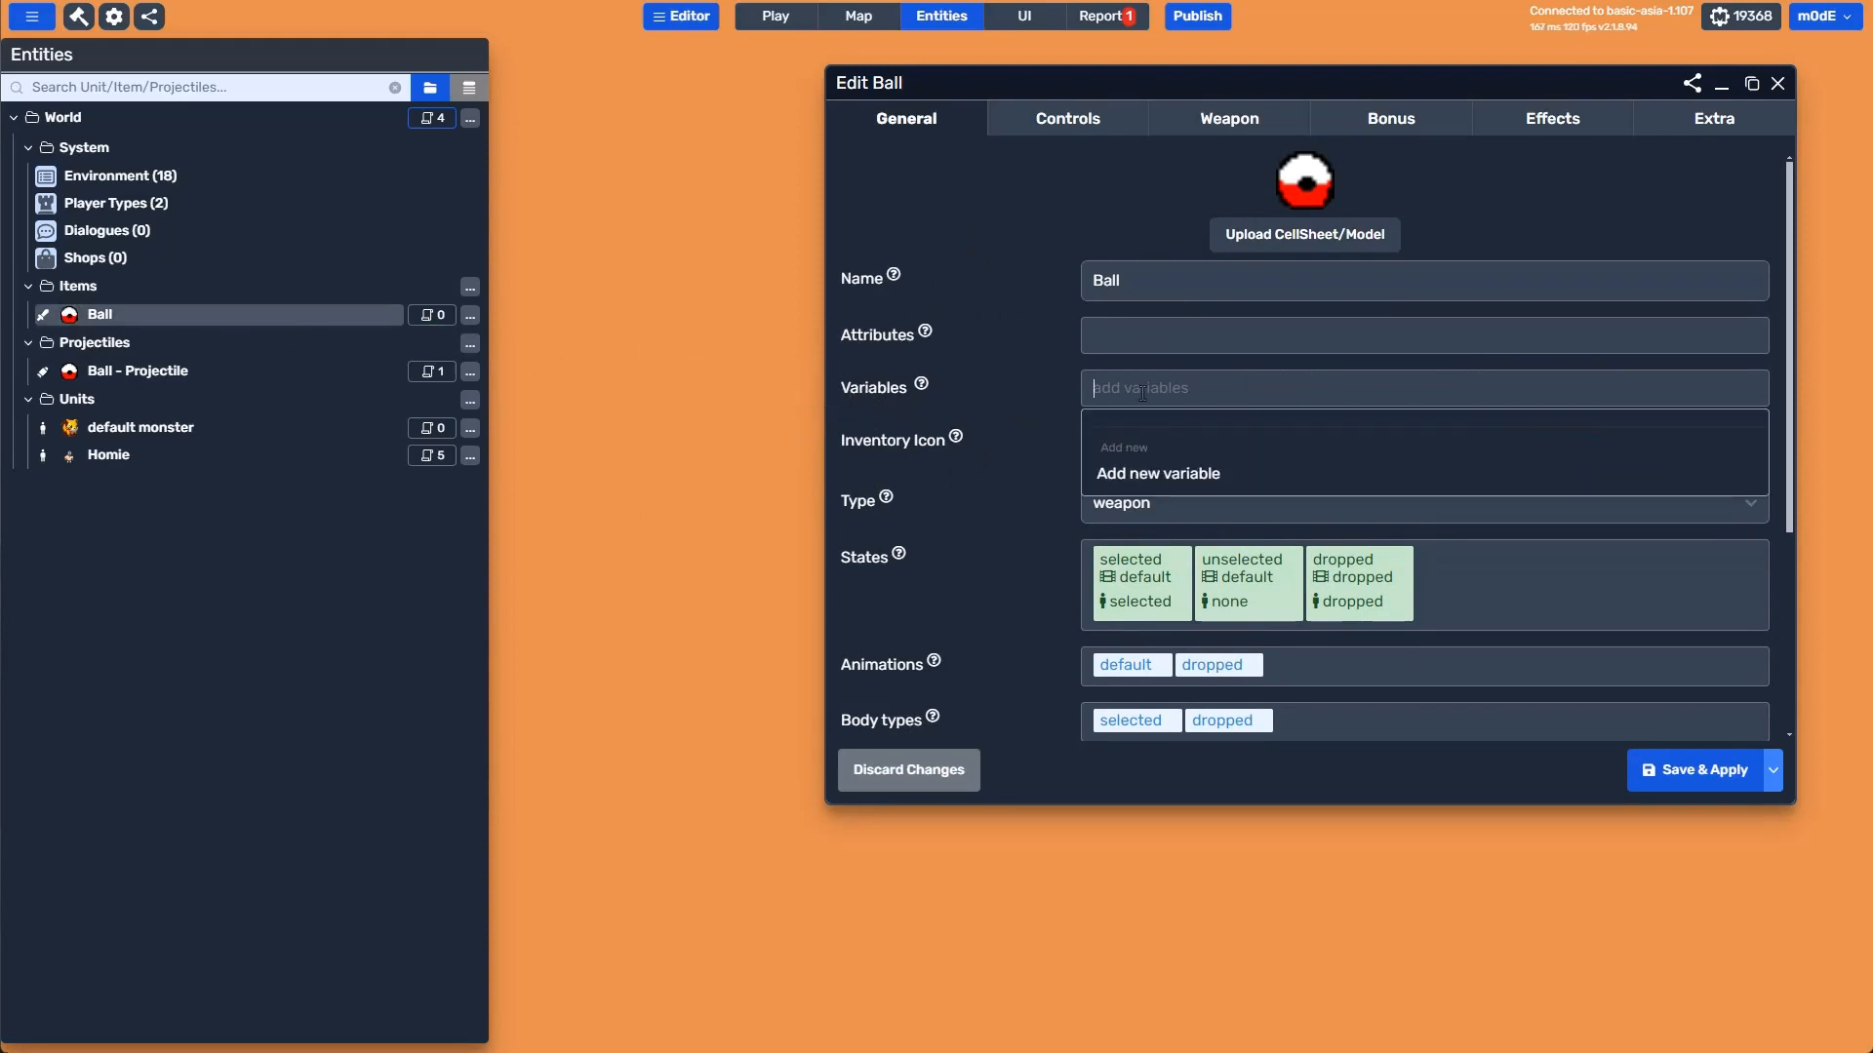
left_click(1137, 471)
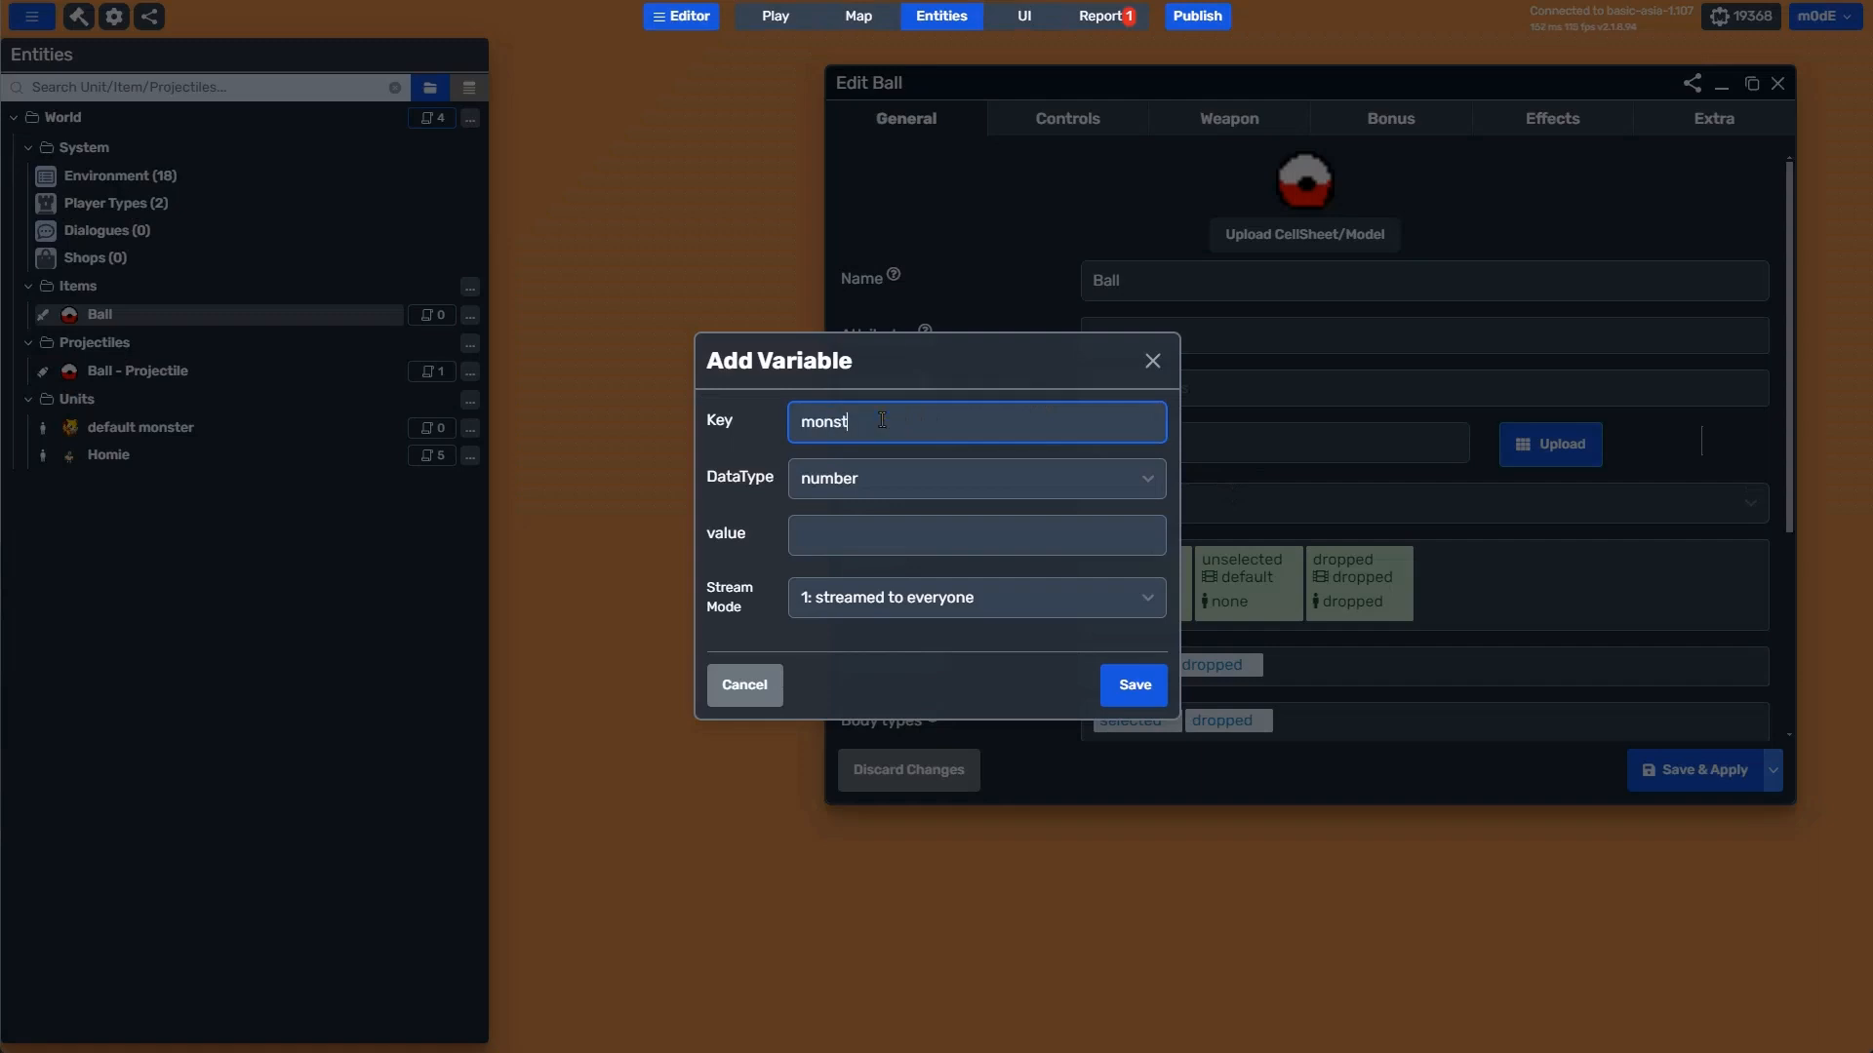
left_click(839, 472)
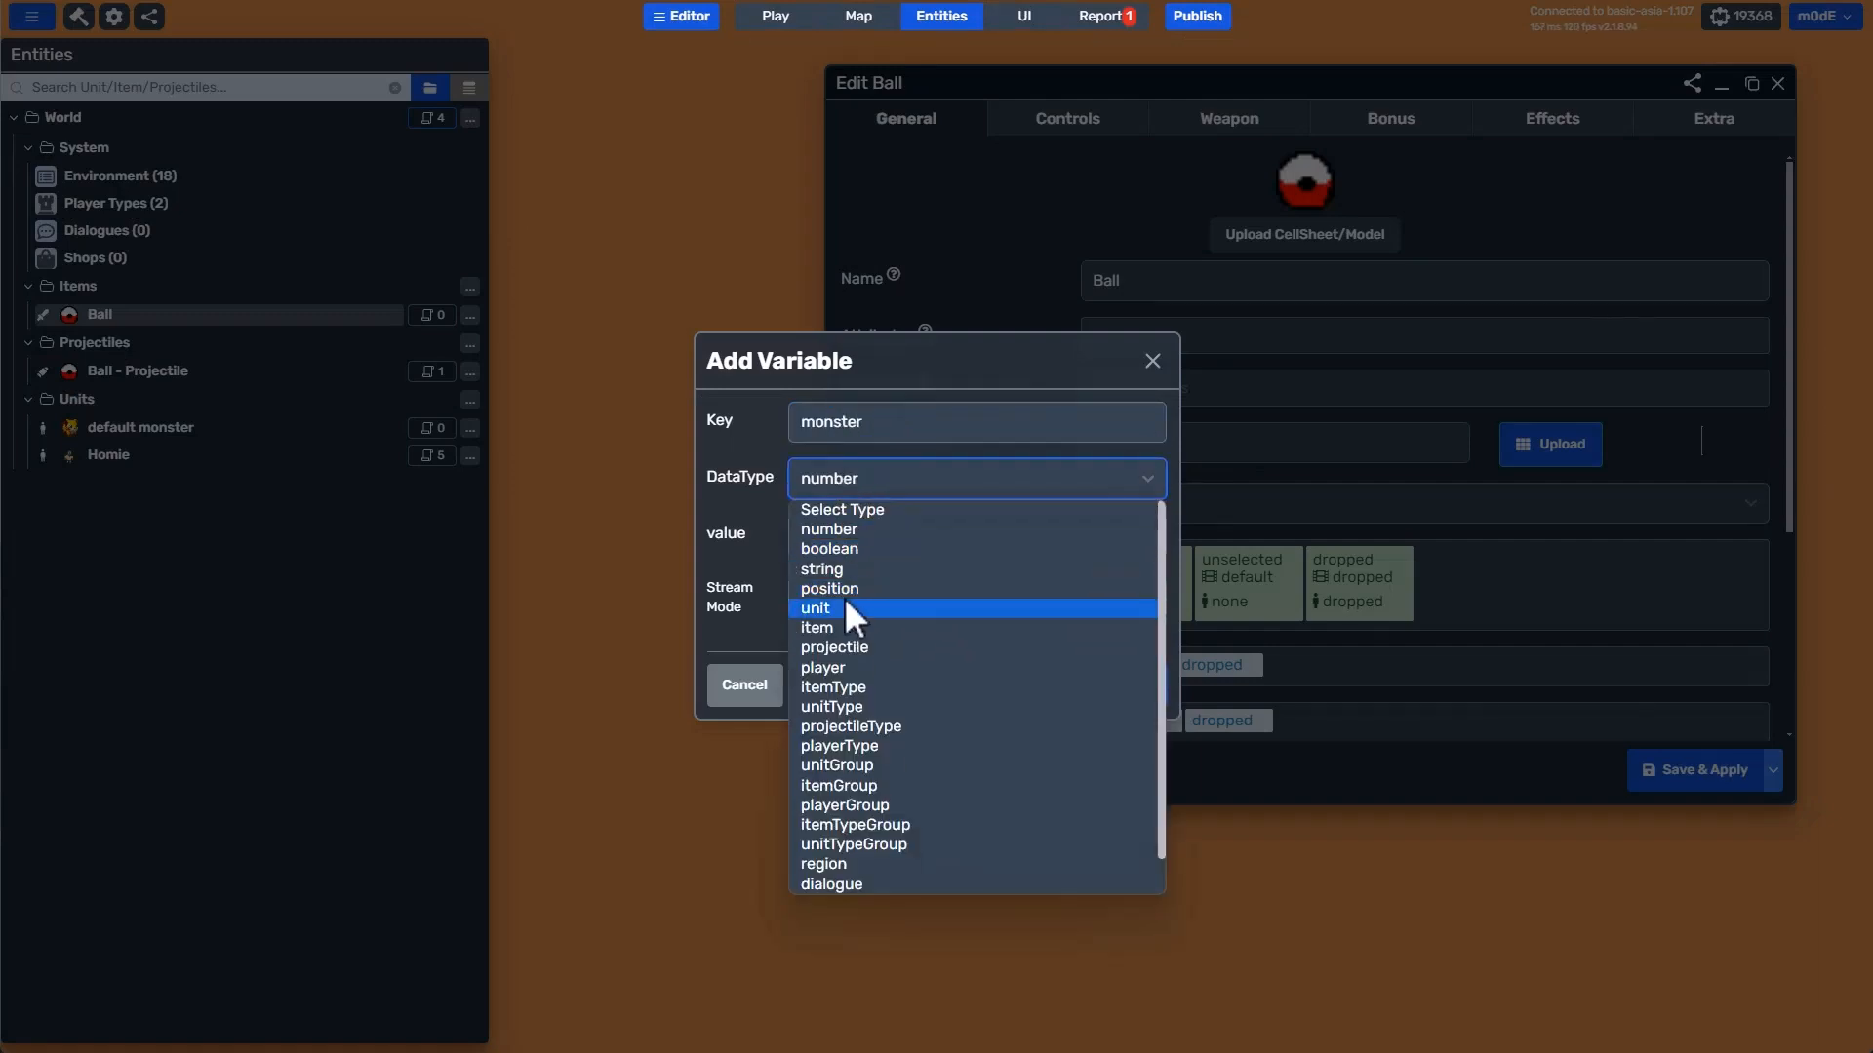
left_click(851, 603)
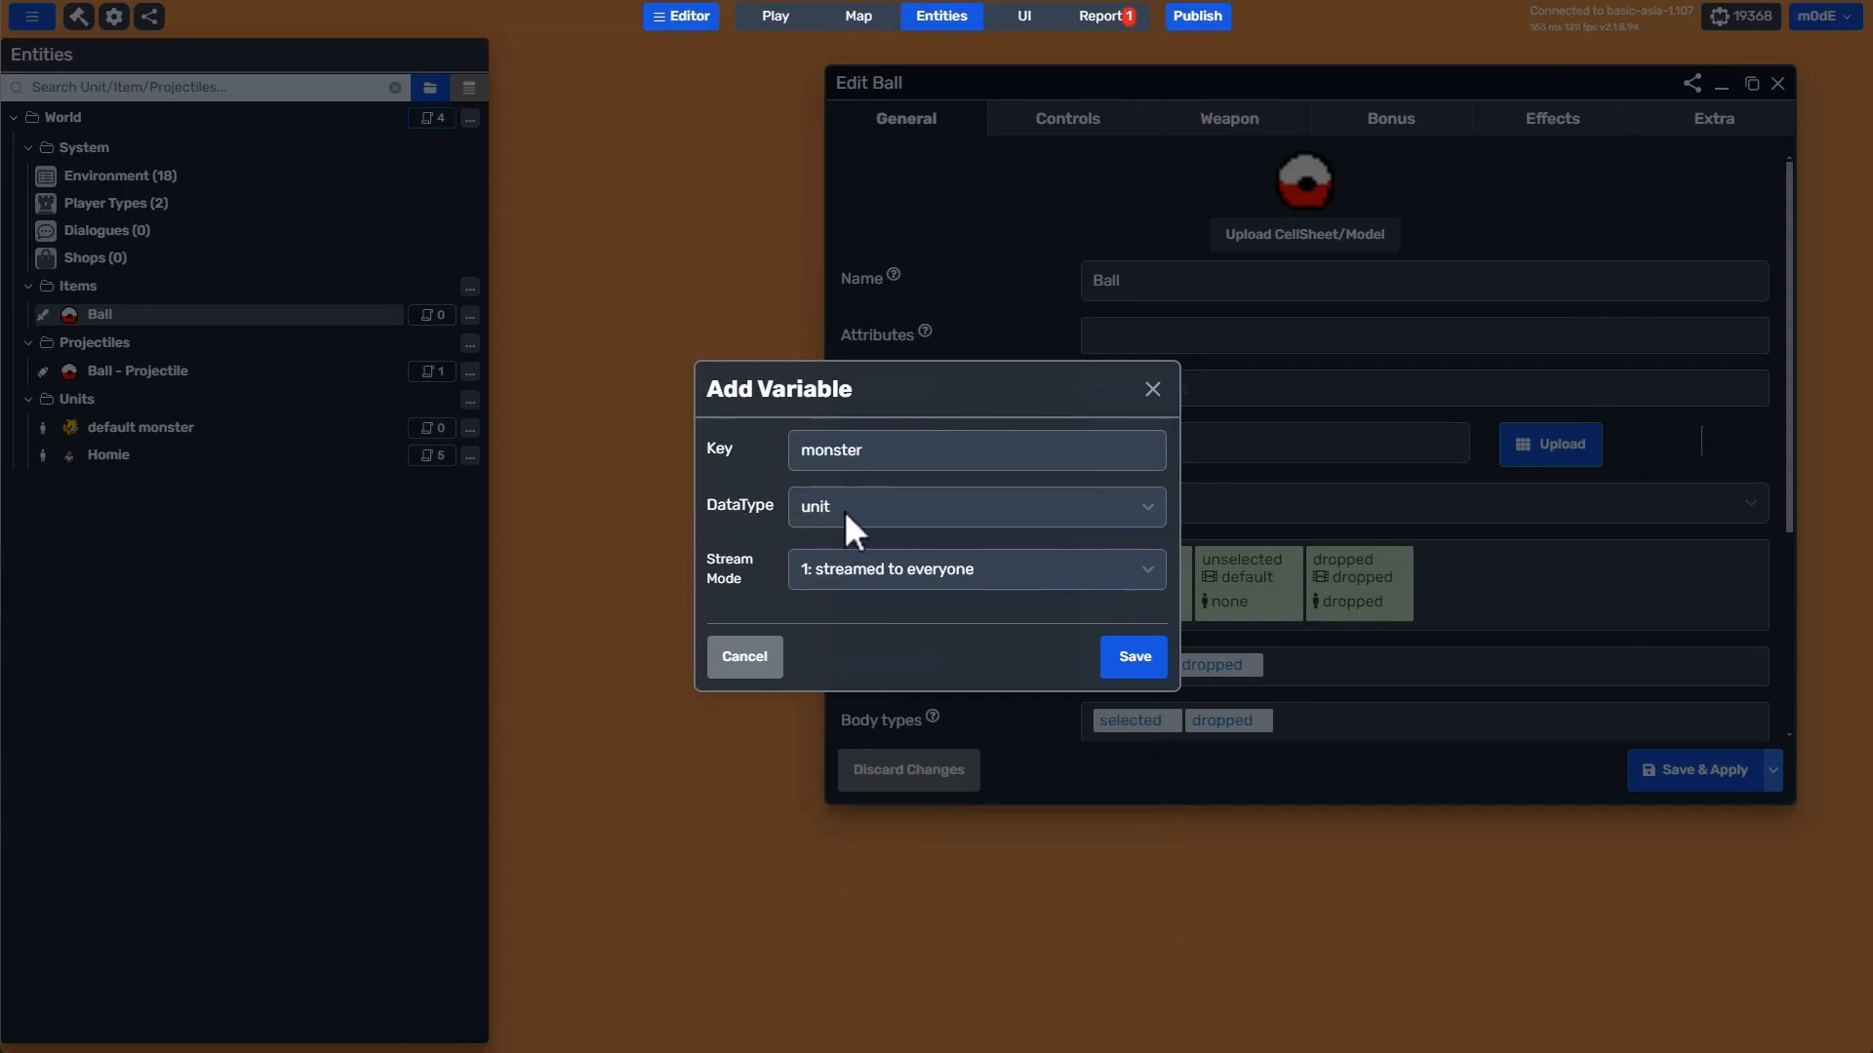
Keep the monster variable's stream mode at 1: streamed to everyone, then save the variable and apply the Ball item changes.
left_click(856, 573)
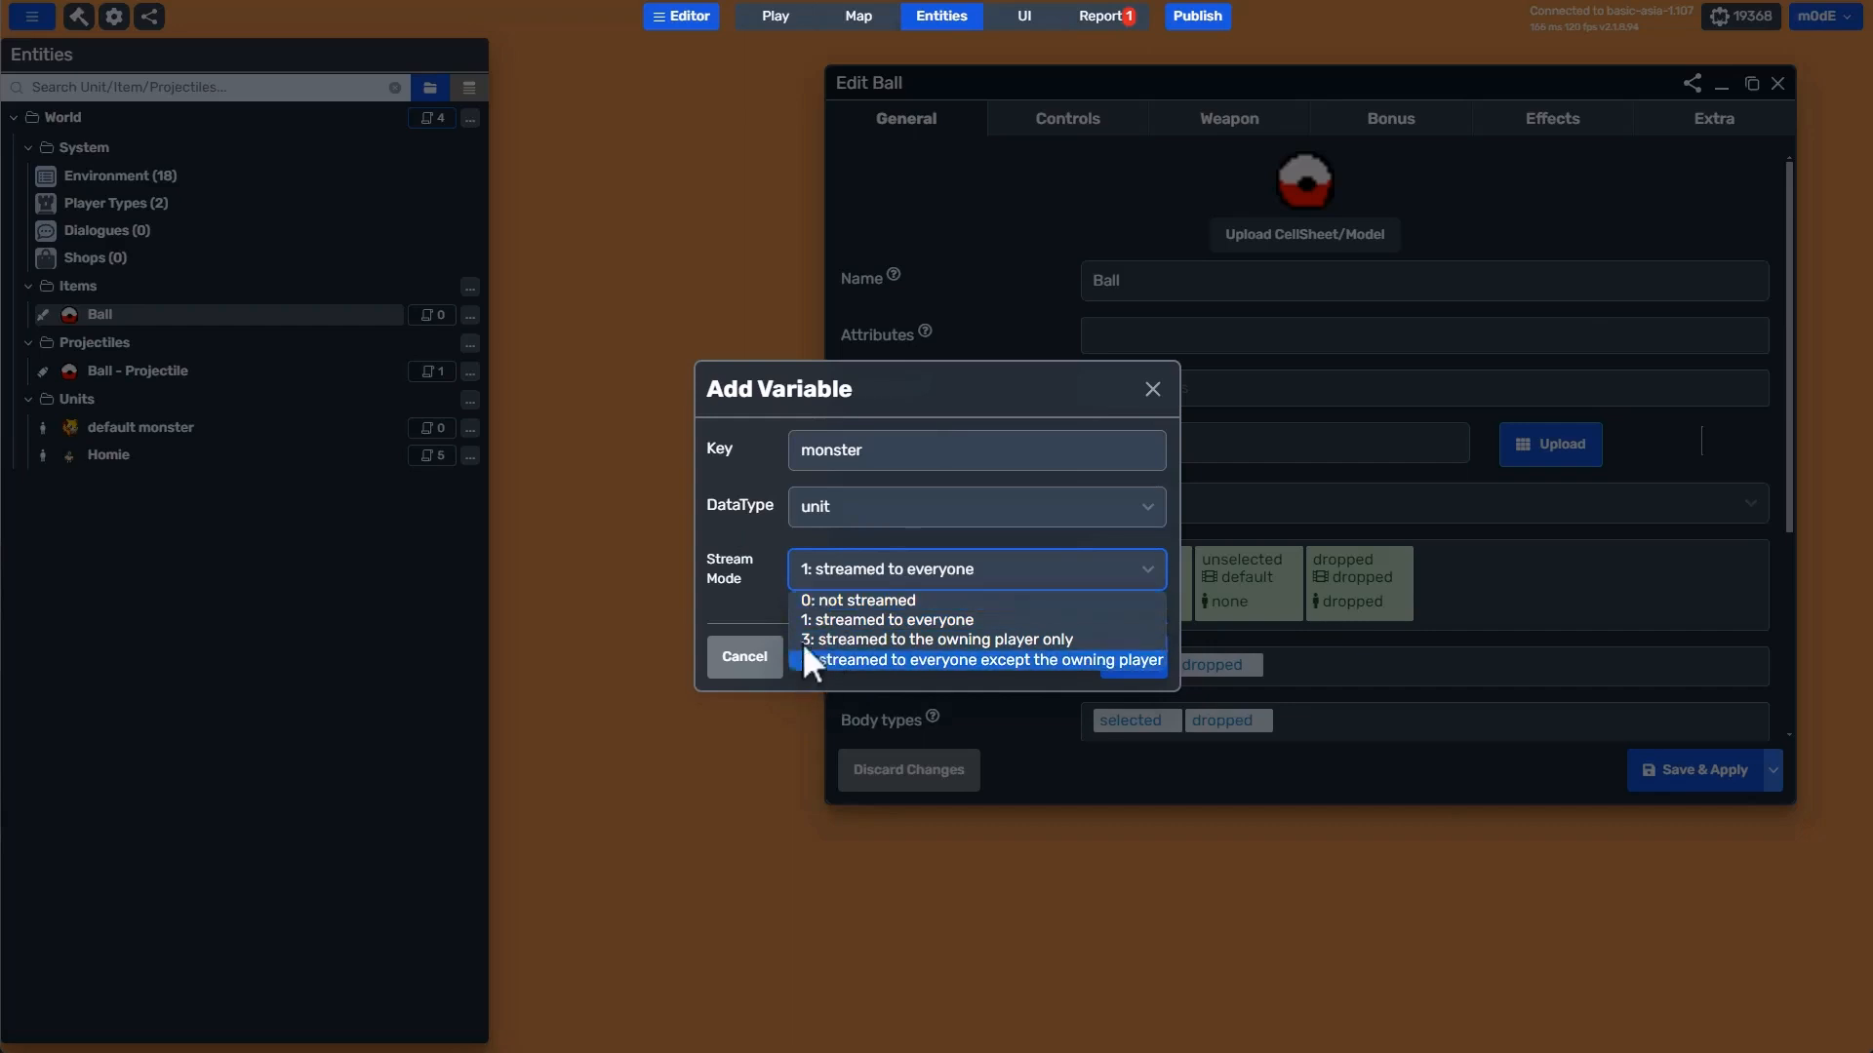
left_click(833, 618)
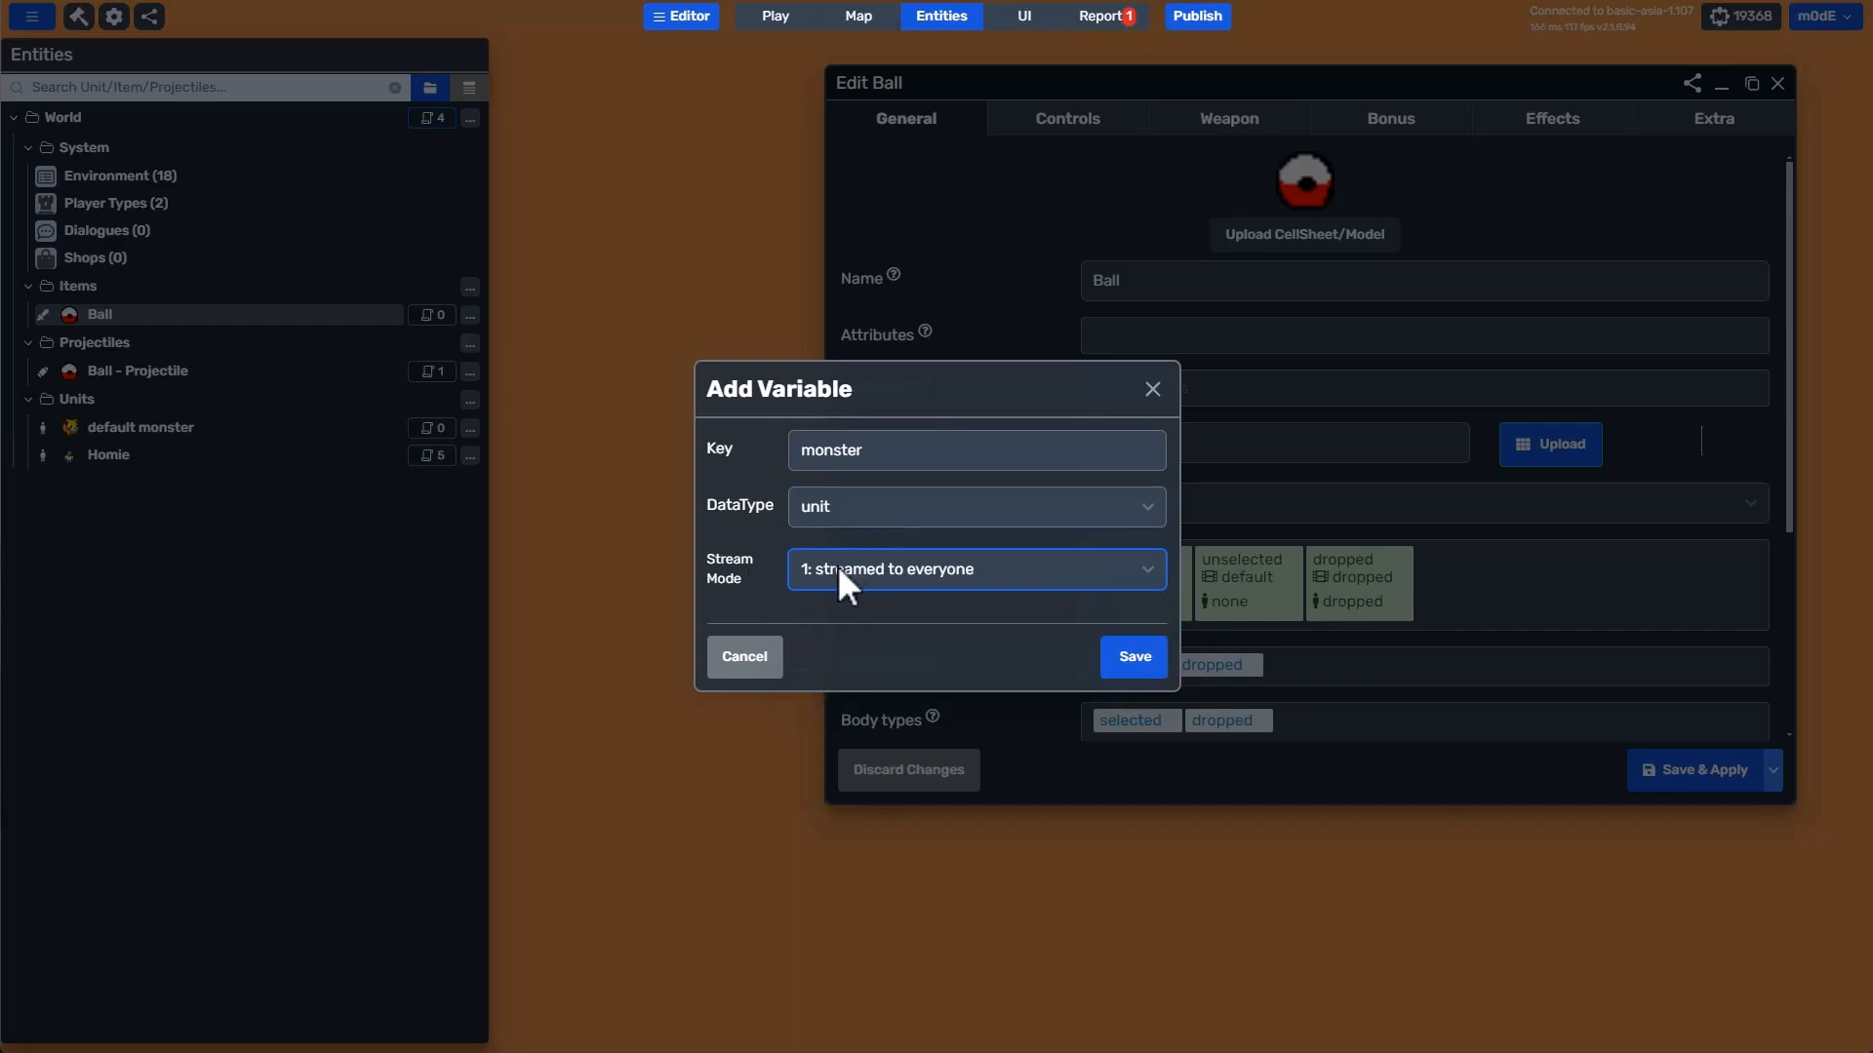
left_click(837, 565)
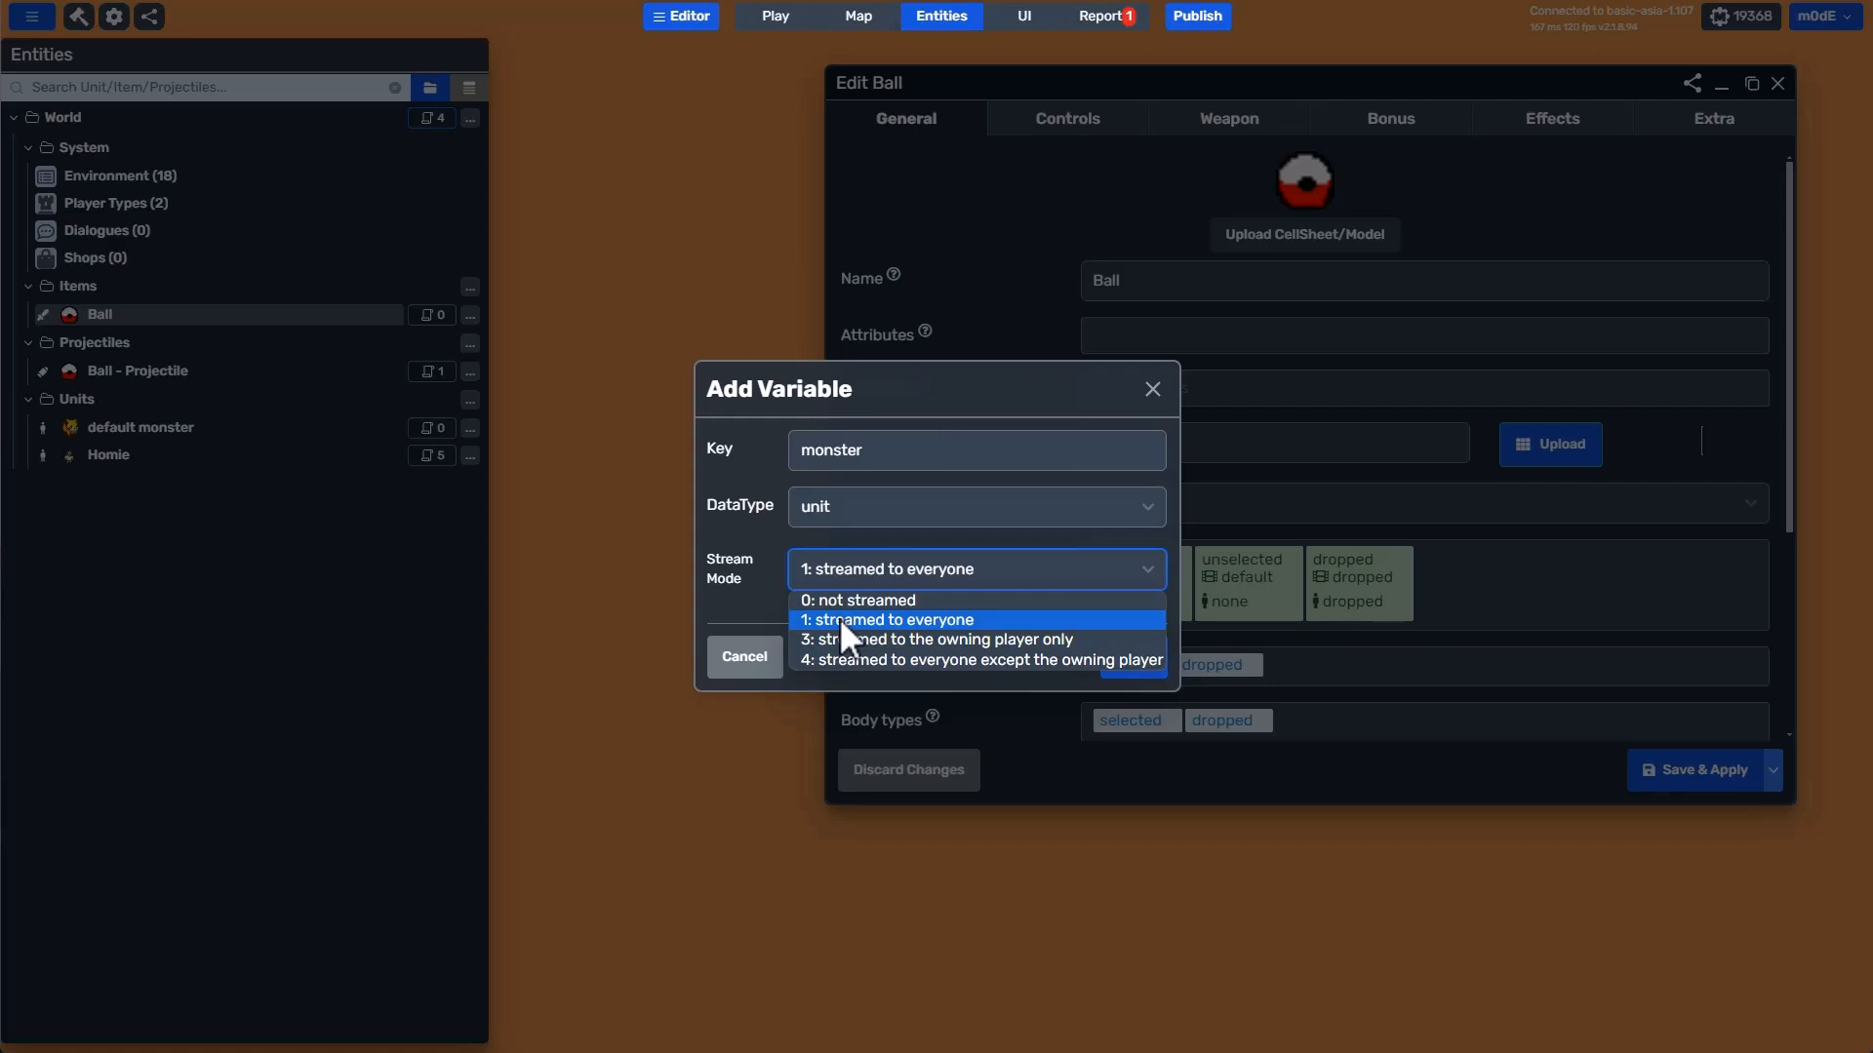
left_click(736, 607)
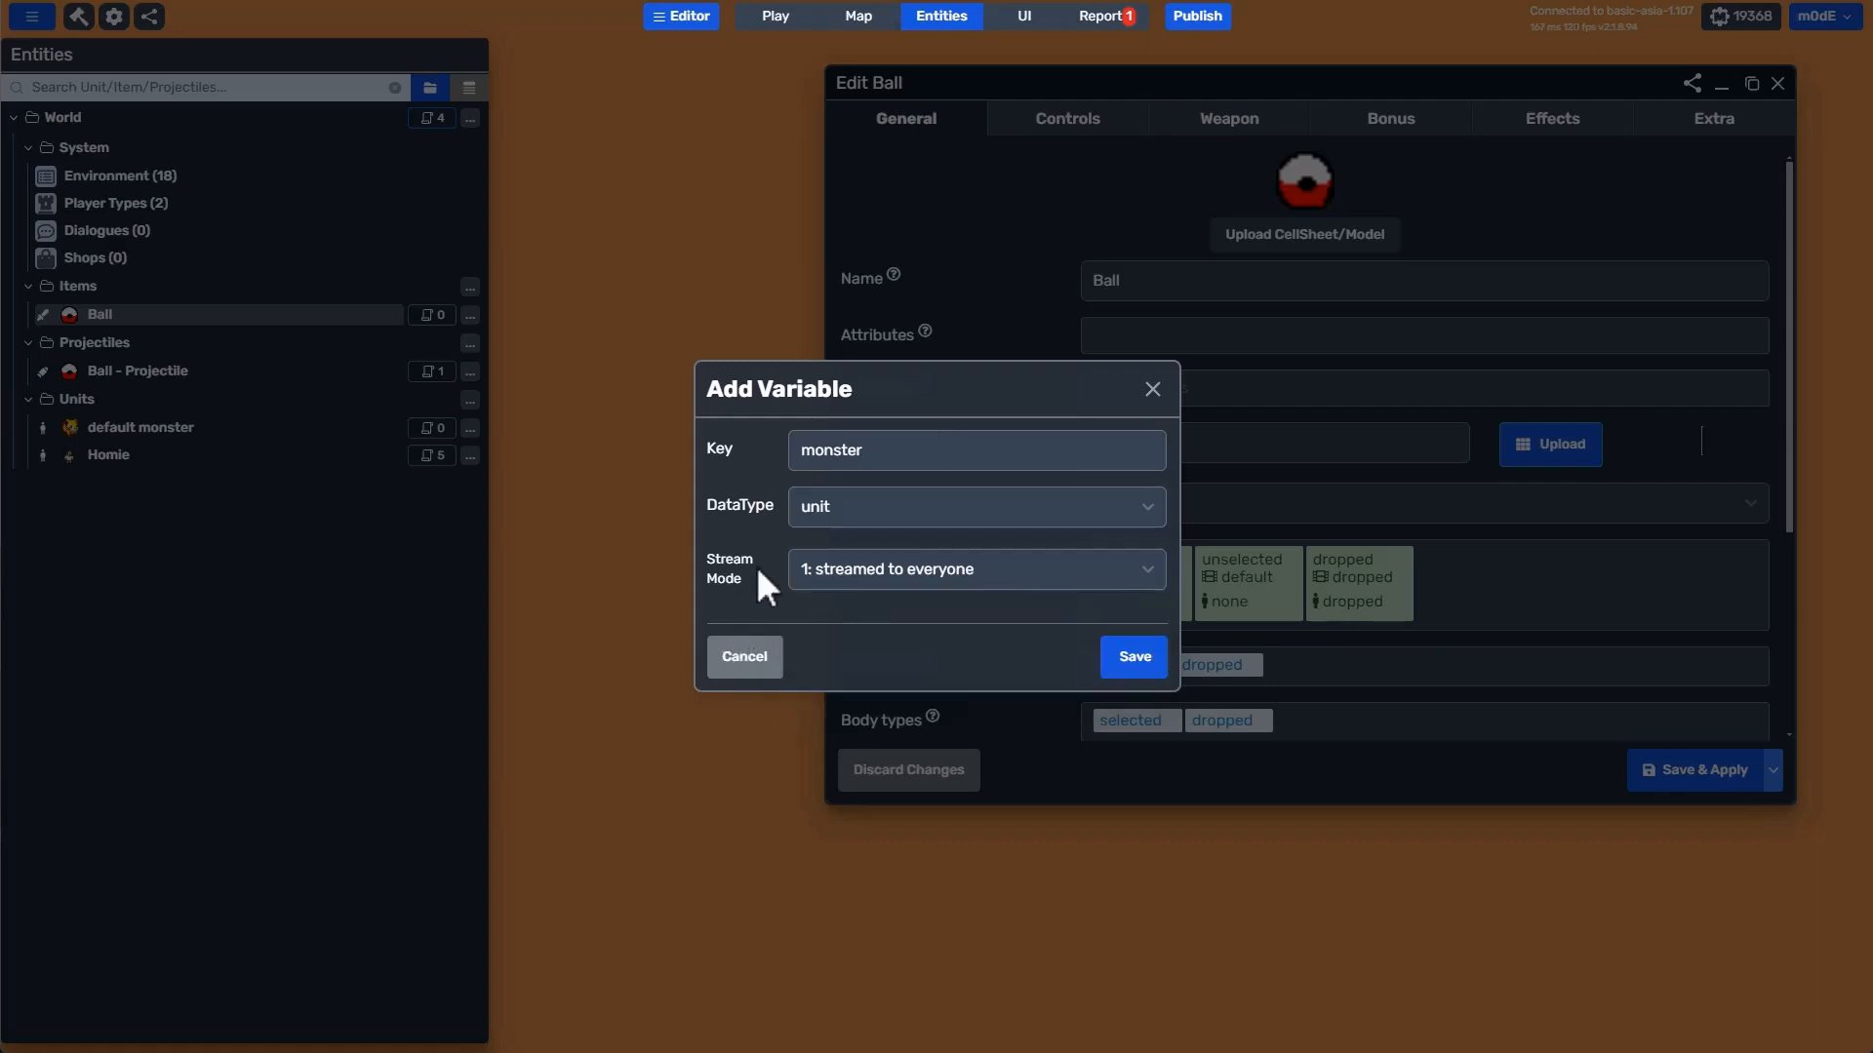
left_click(1137, 656)
left_click(1724, 772)
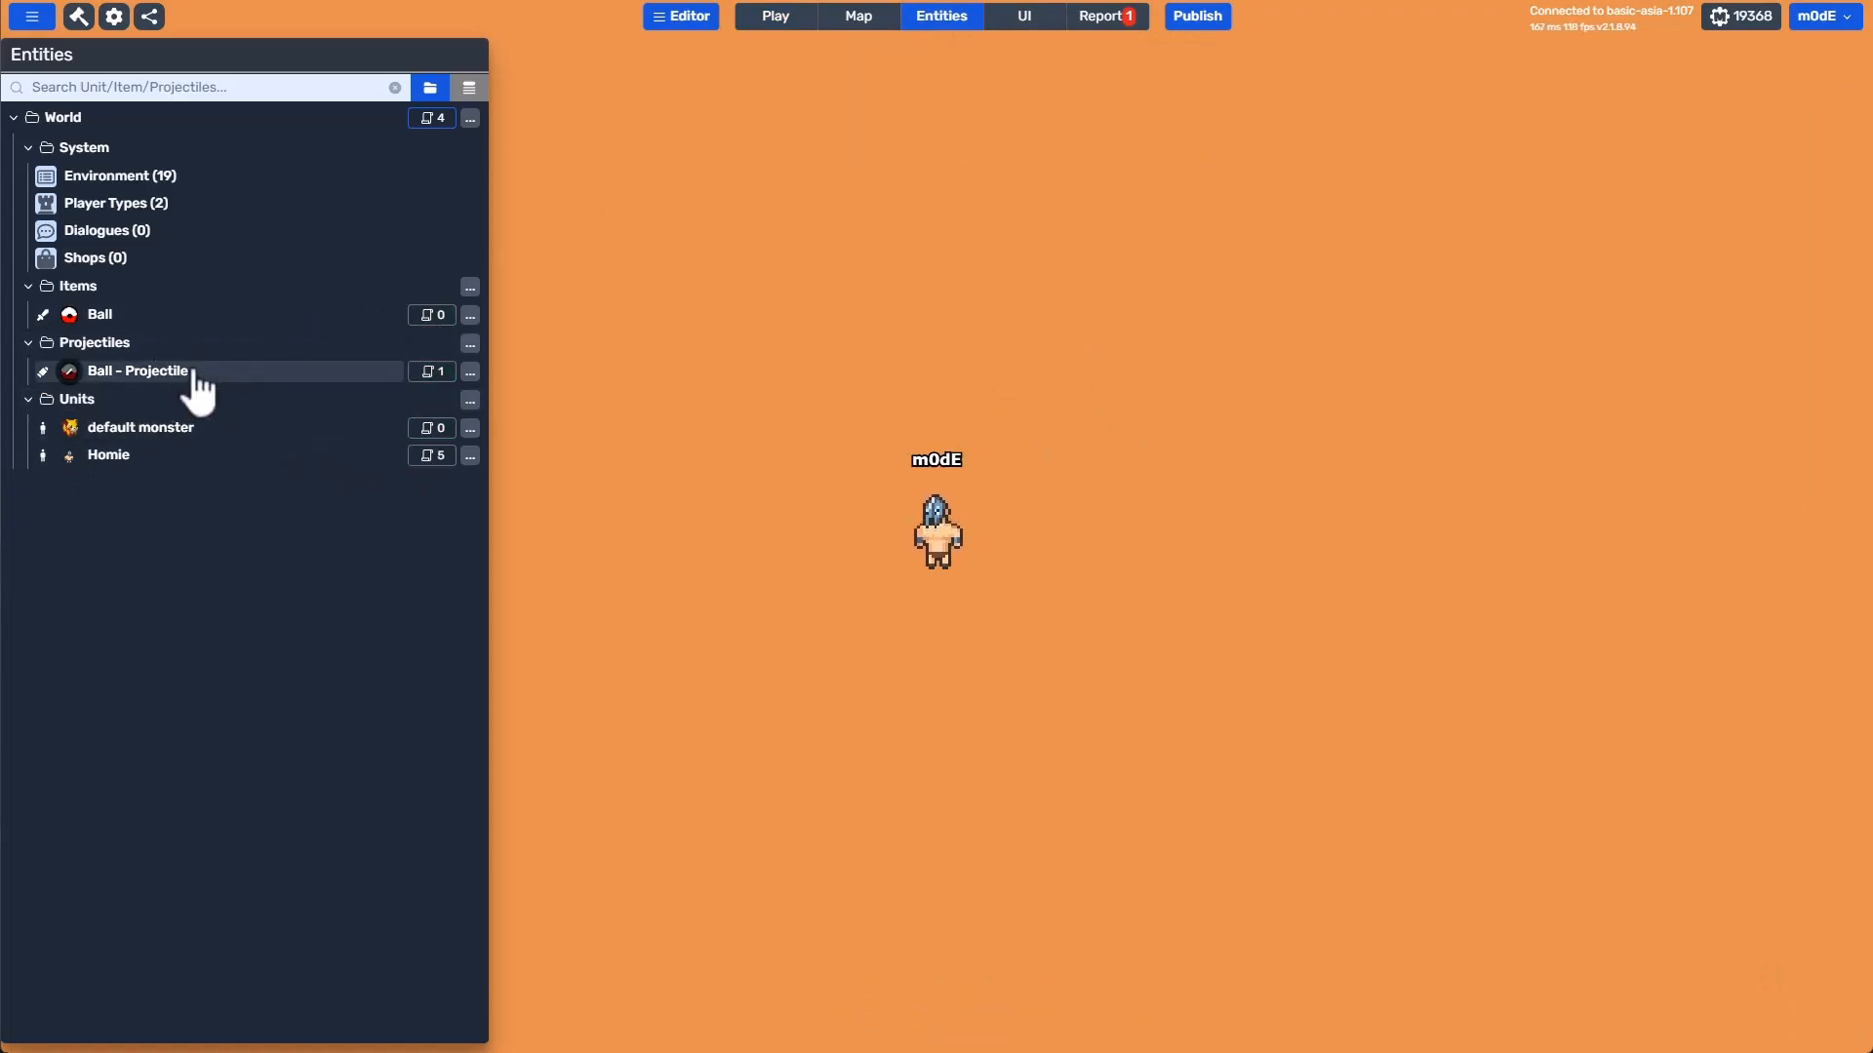
Delete the two set variable actions from the Ball - Projectile's on destroy script and close the script editor.
left_click(432, 373)
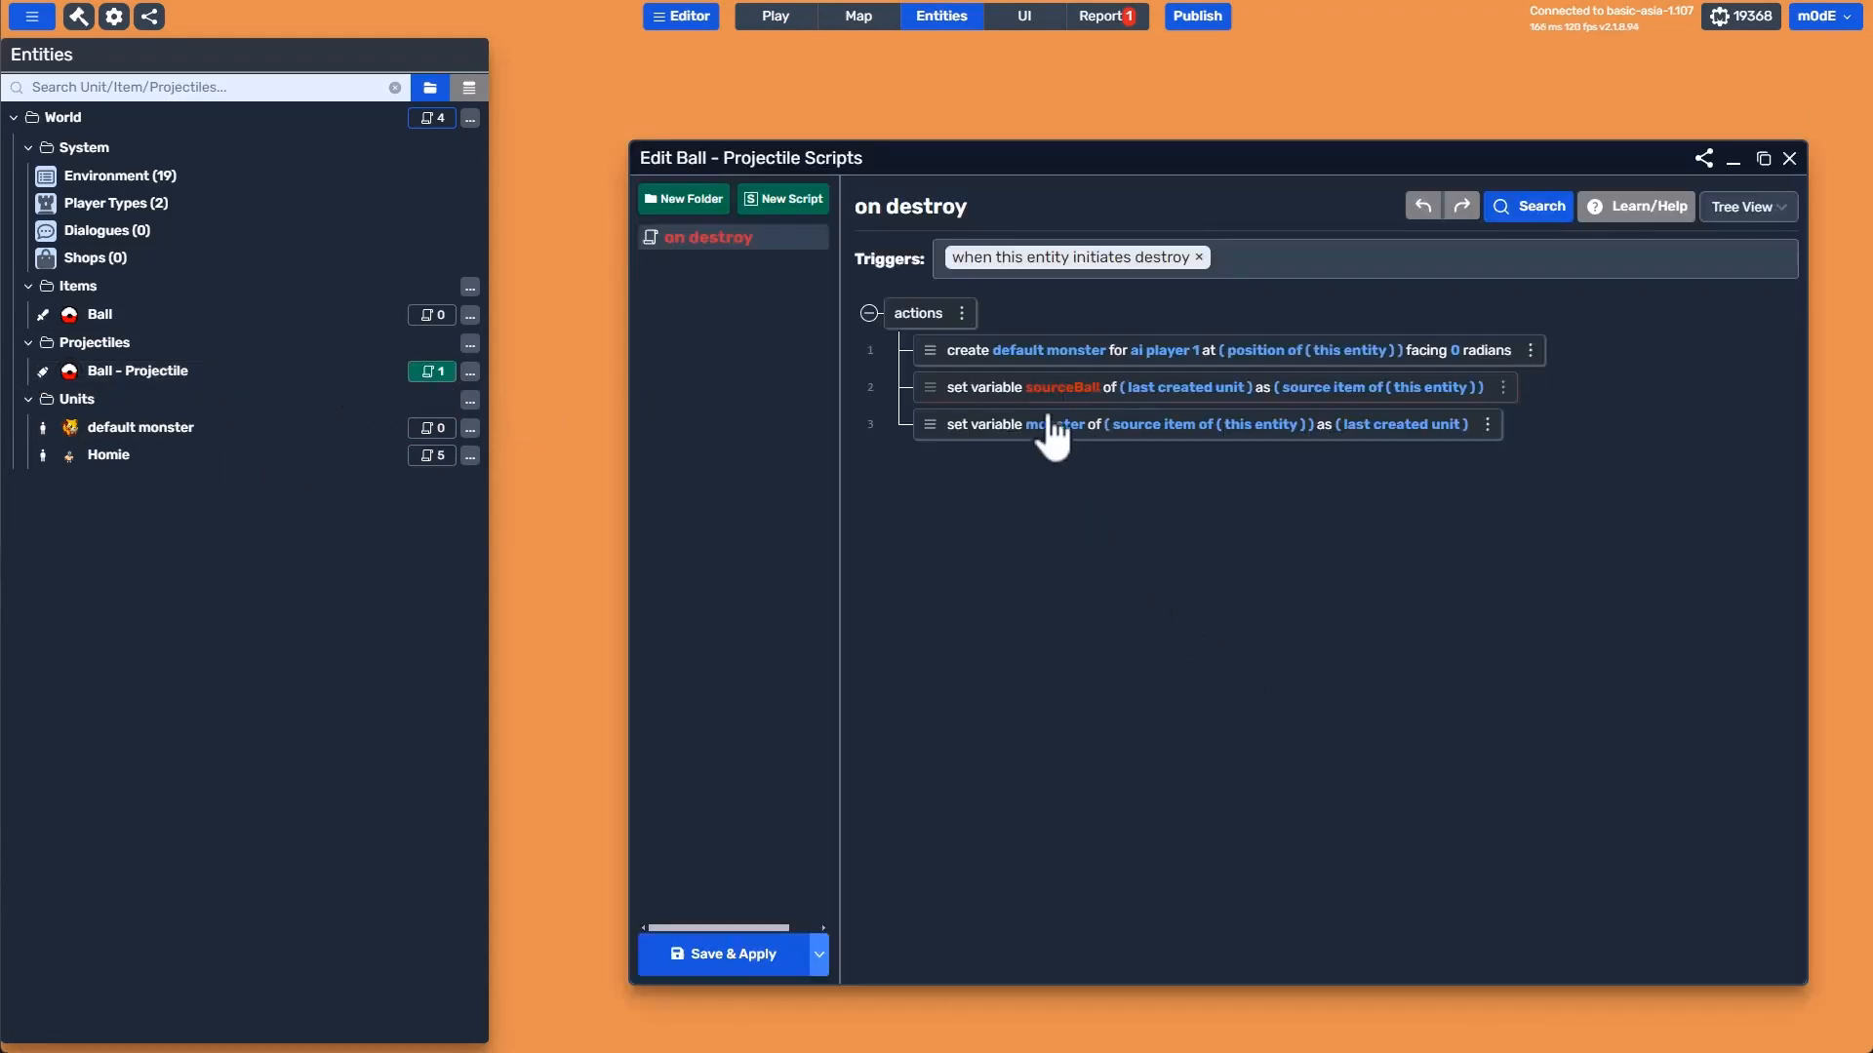
right_click(1017, 392)
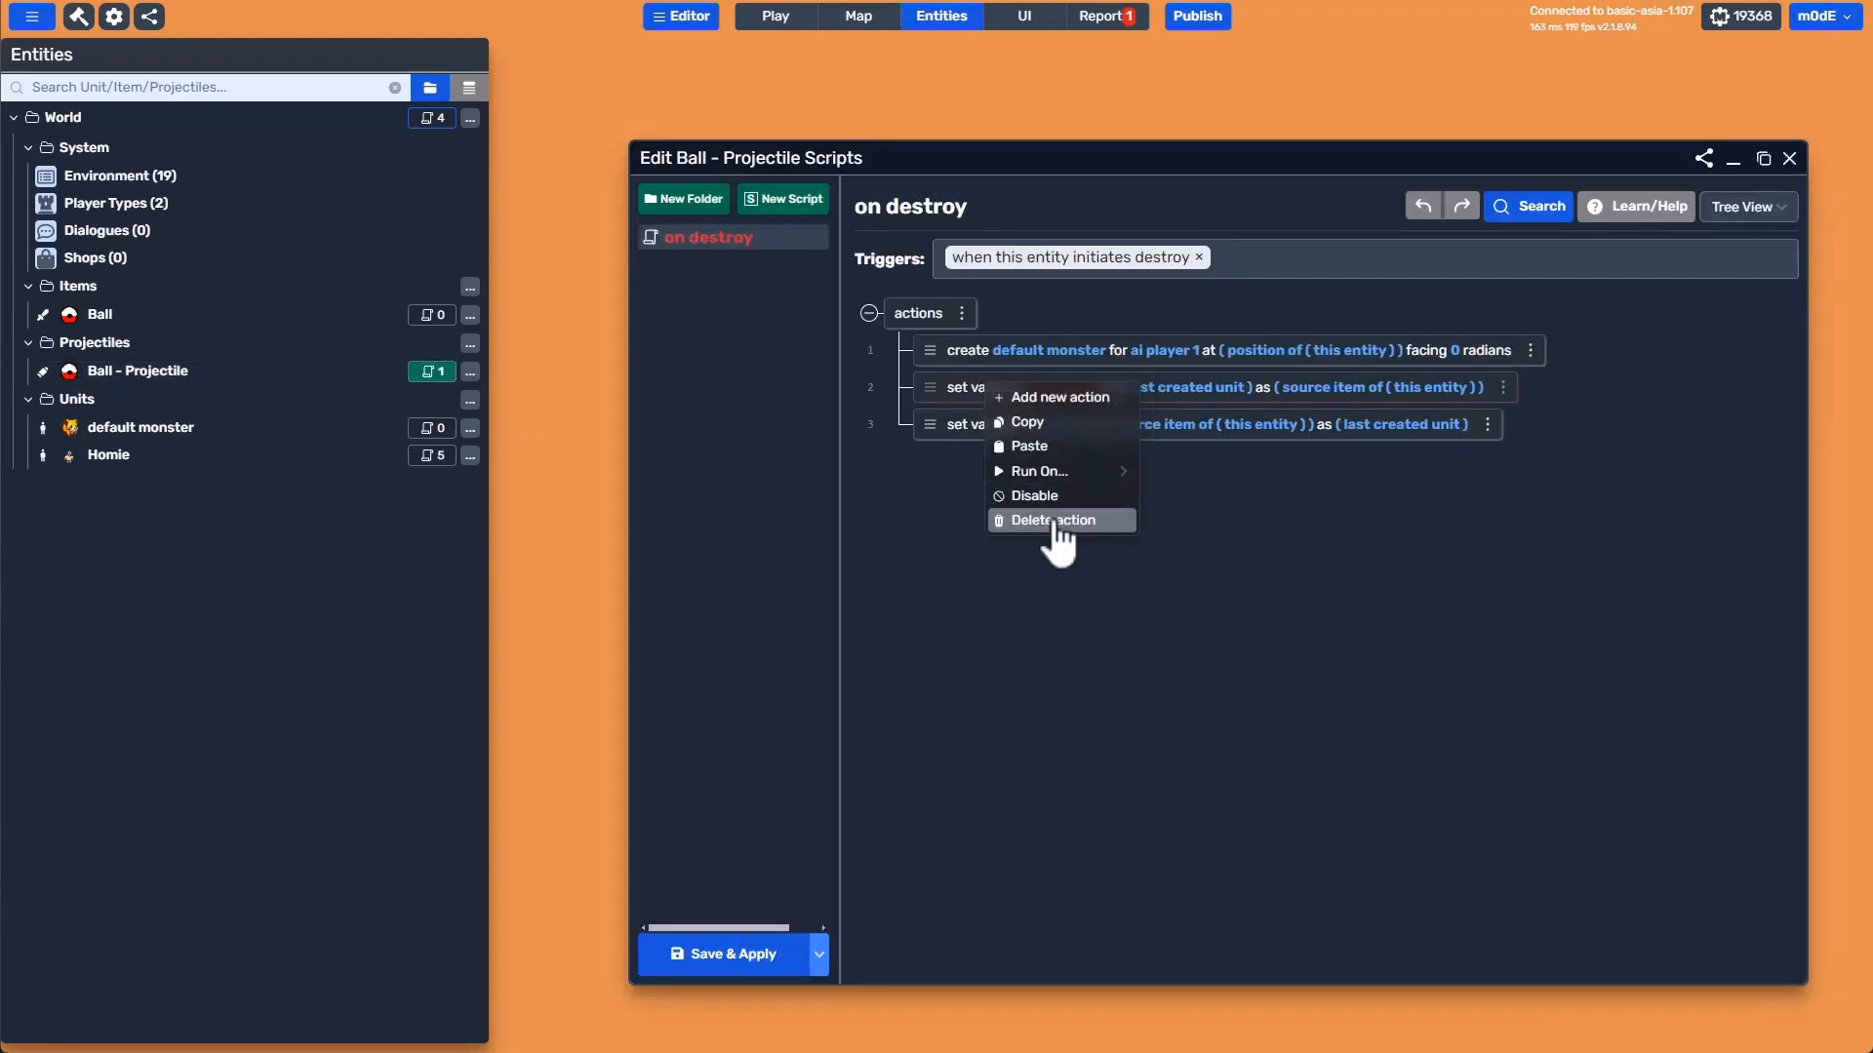
left_click(1058, 519)
right_click(980, 429)
left_click(1068, 523)
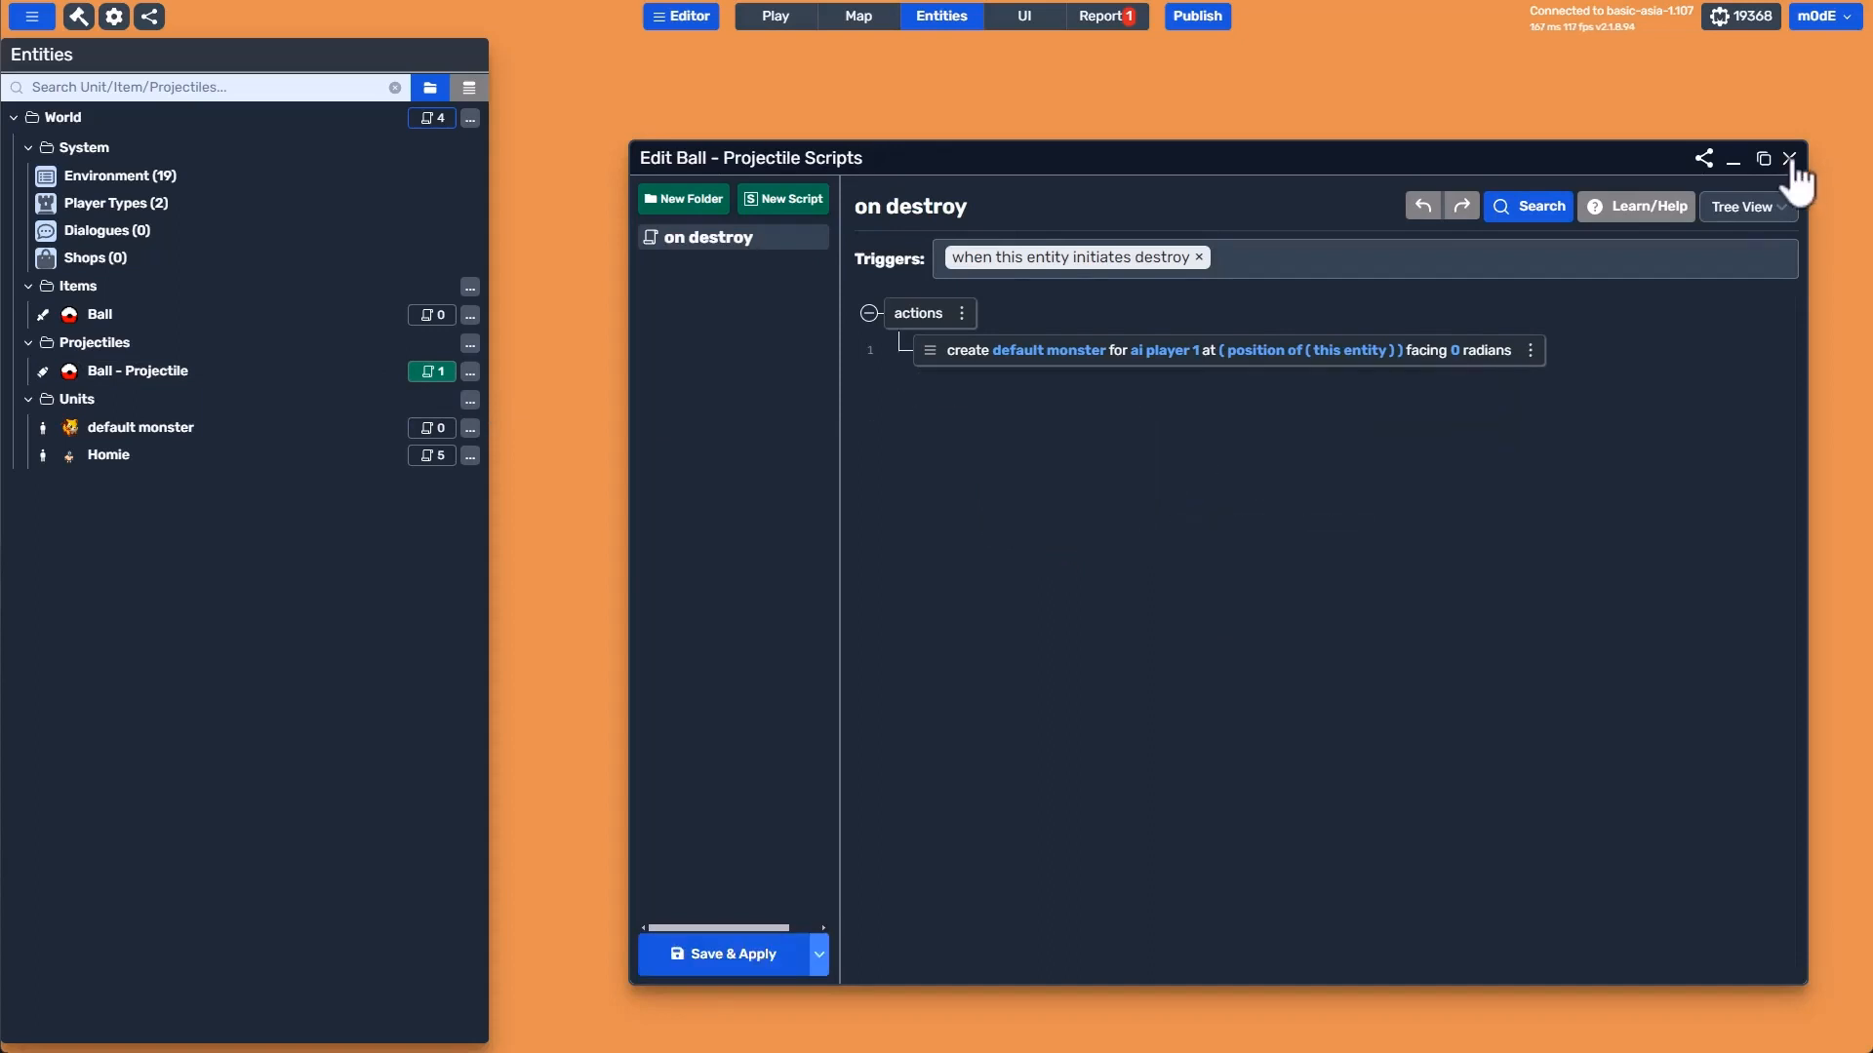
left_click(1790, 159)
Reopen the Ball - Projectile scripts and check the variables defined on the Ball item.
left_click(432, 372)
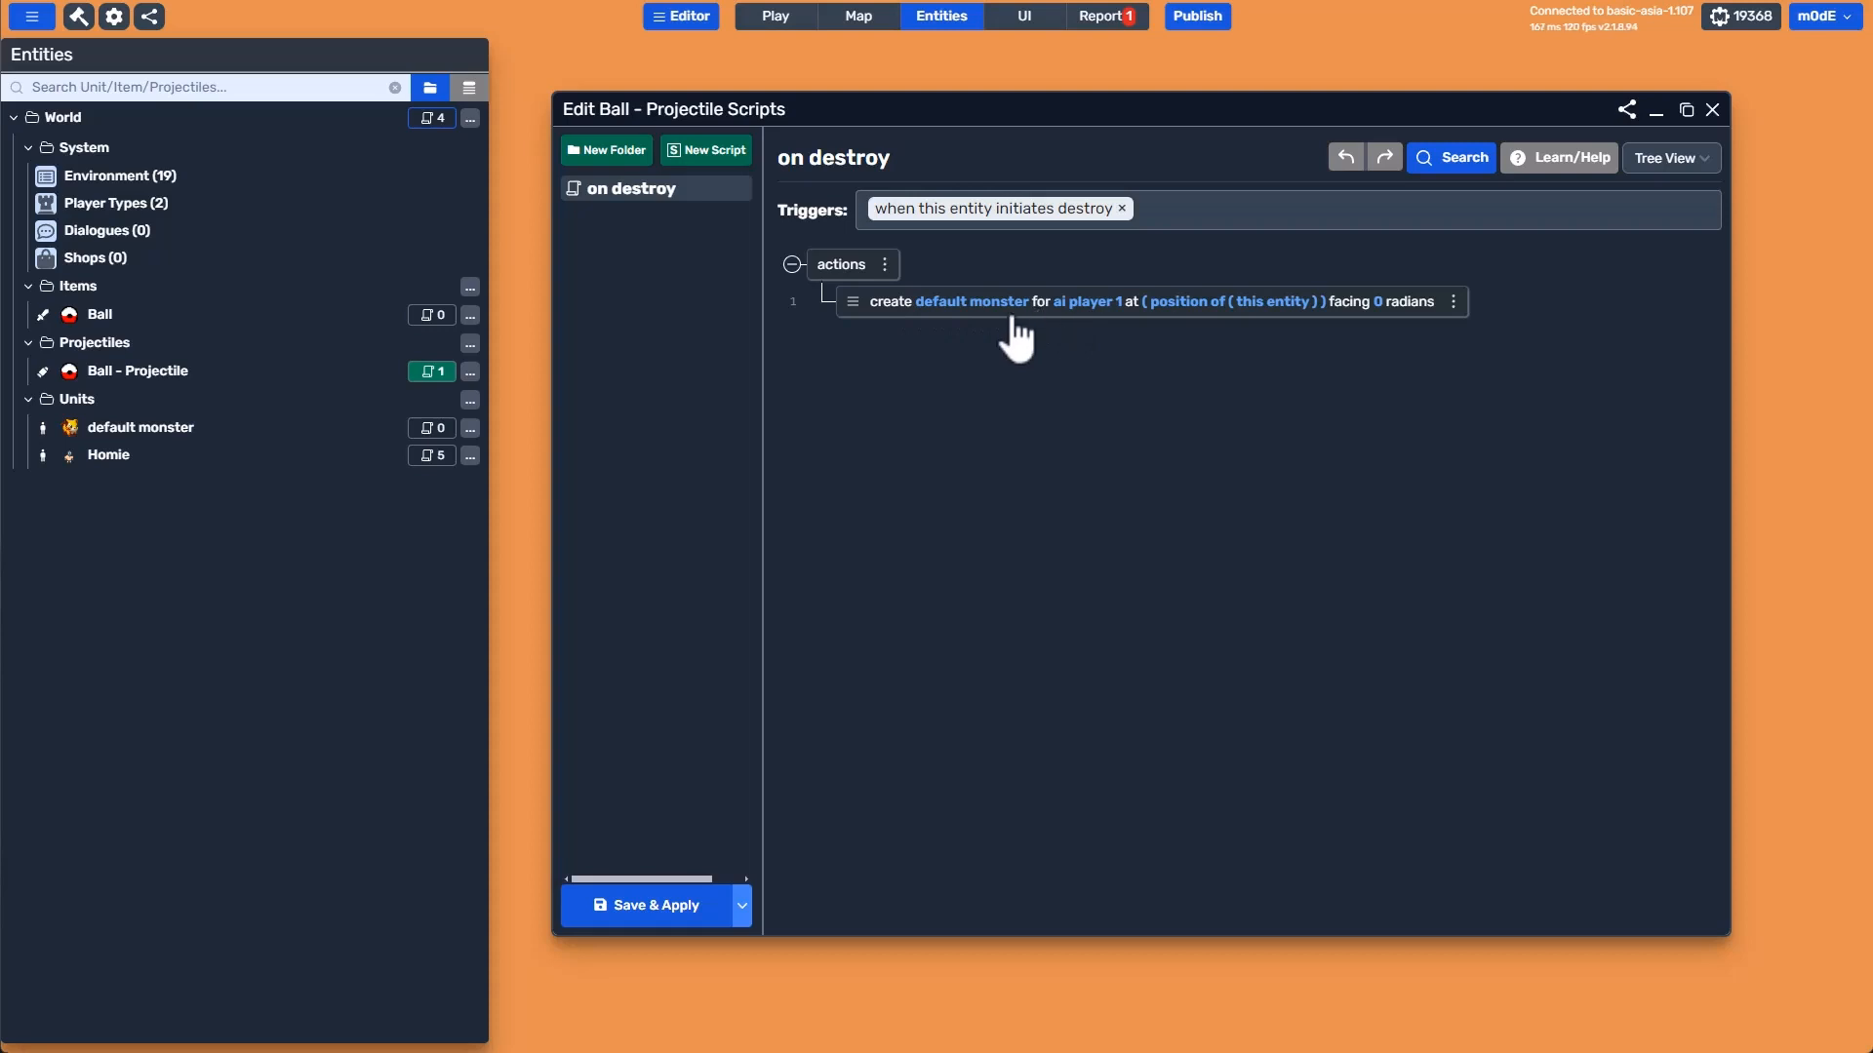
left_click(156, 315)
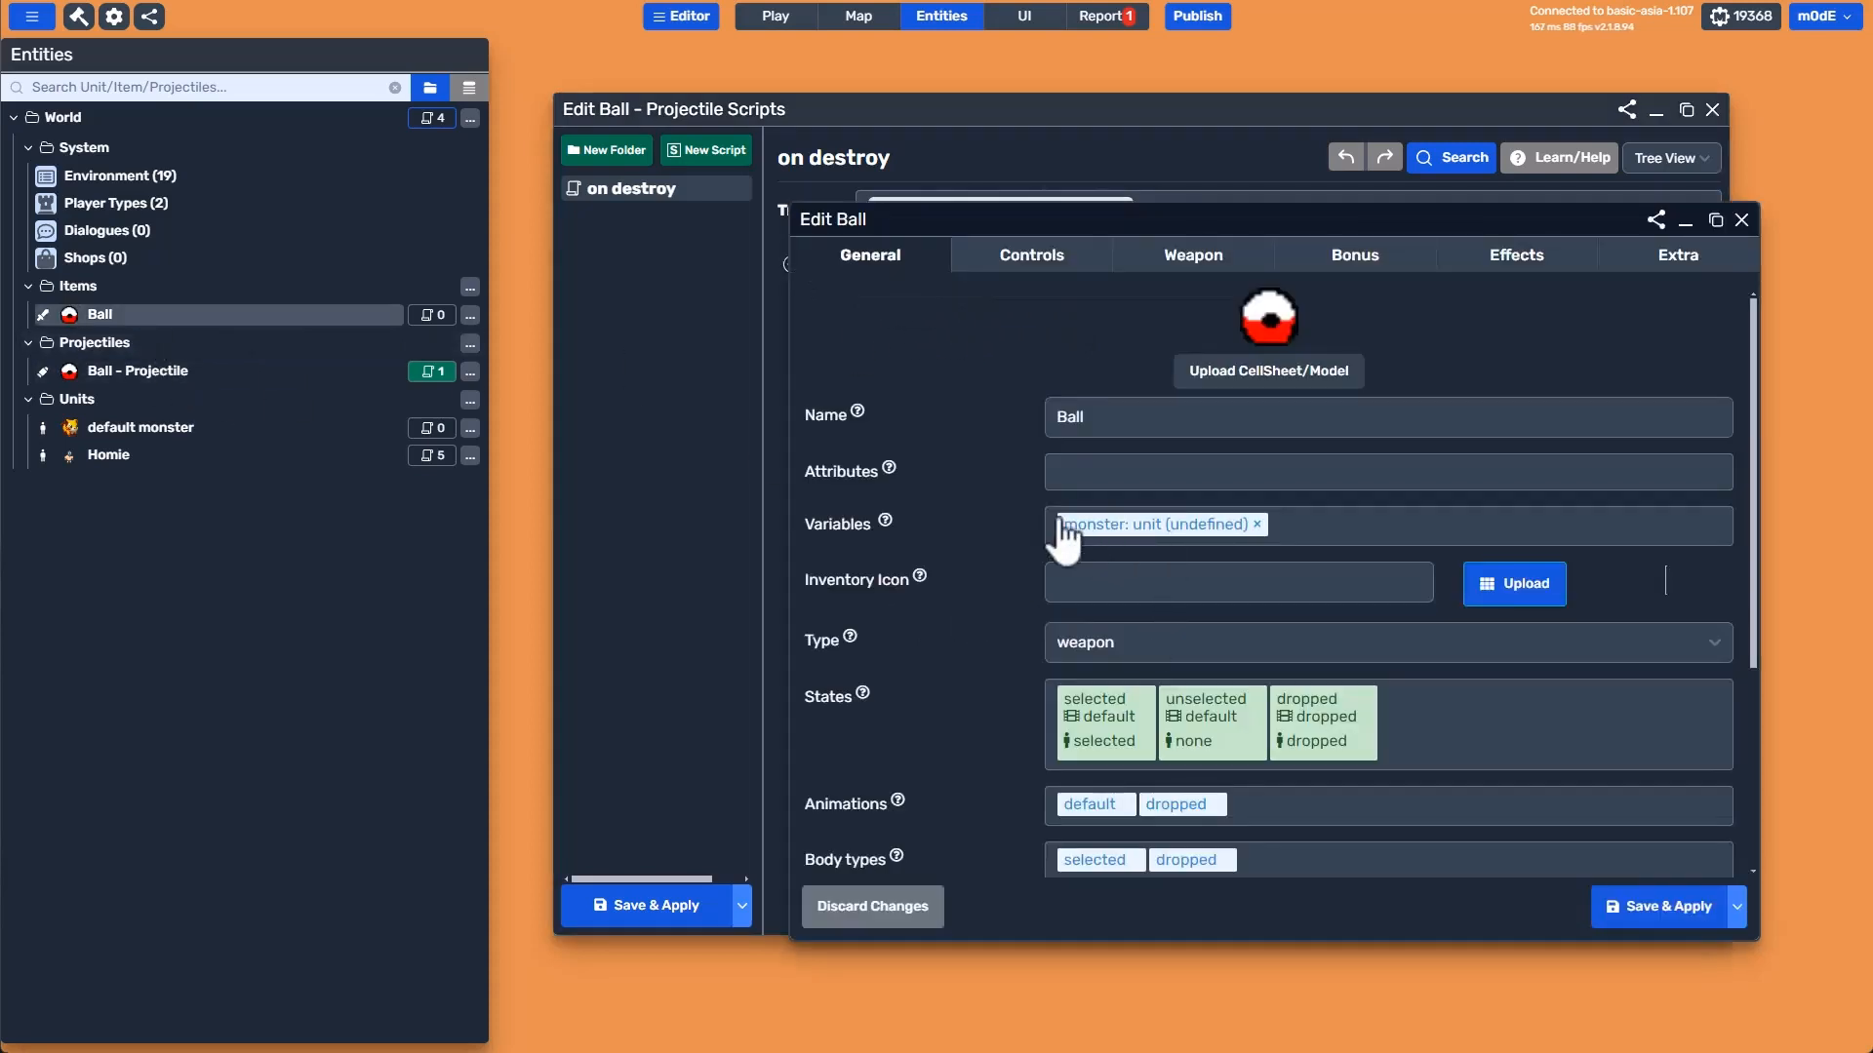
left_click(1740, 219)
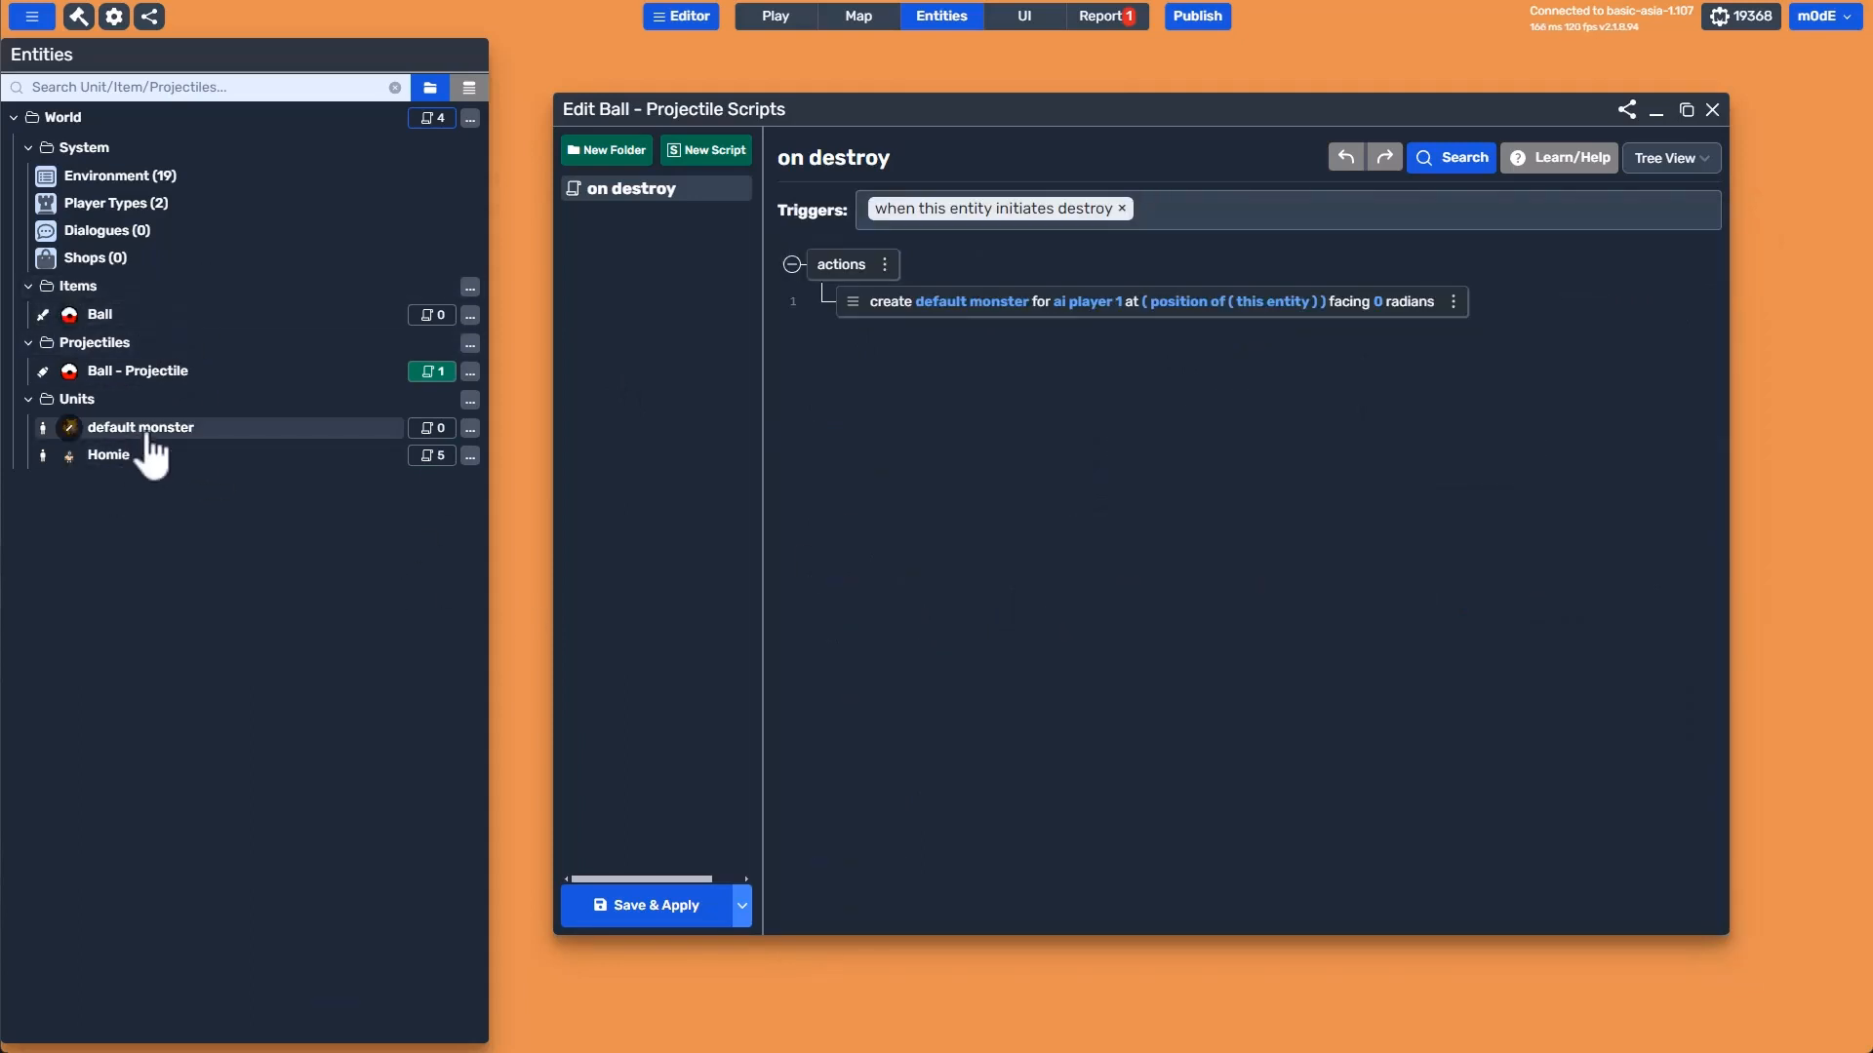
Add a set entity variable action after the create default monster action, choosing monster as the variable.
right_click(907, 305)
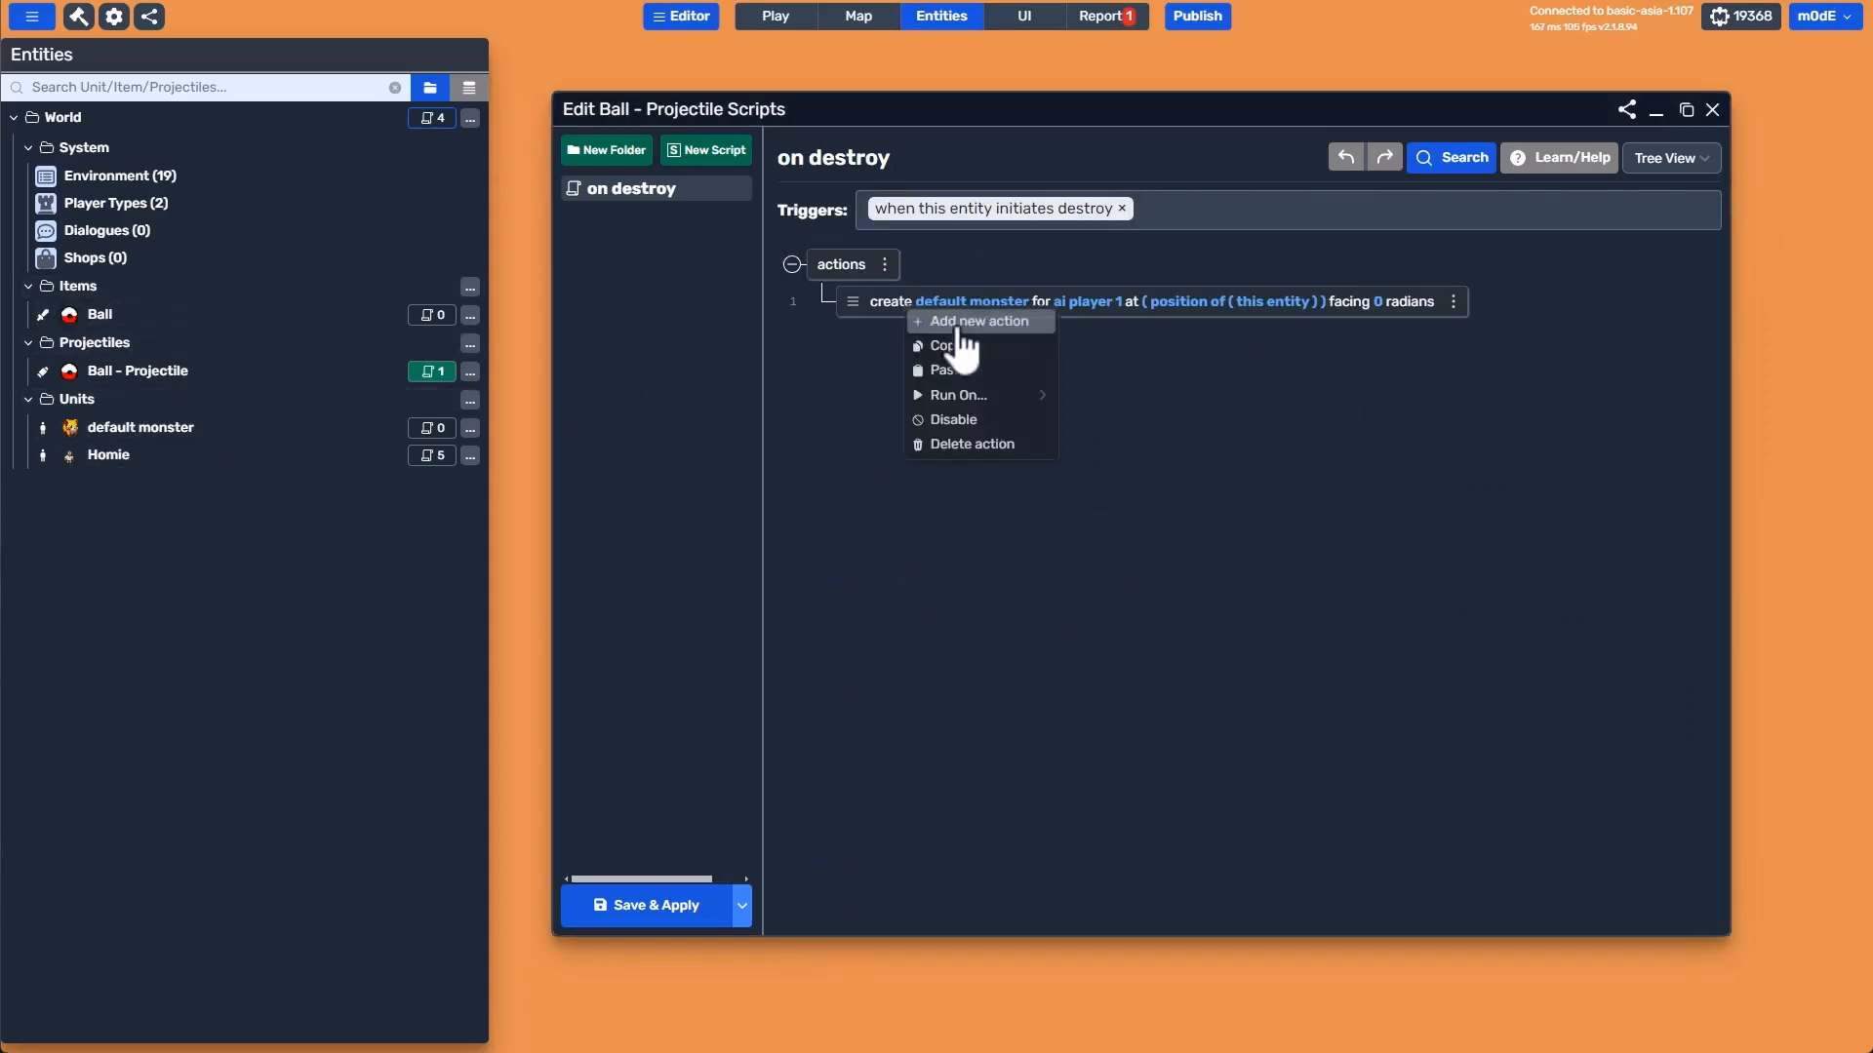
left_click(979, 319)
left_click(745, 223)
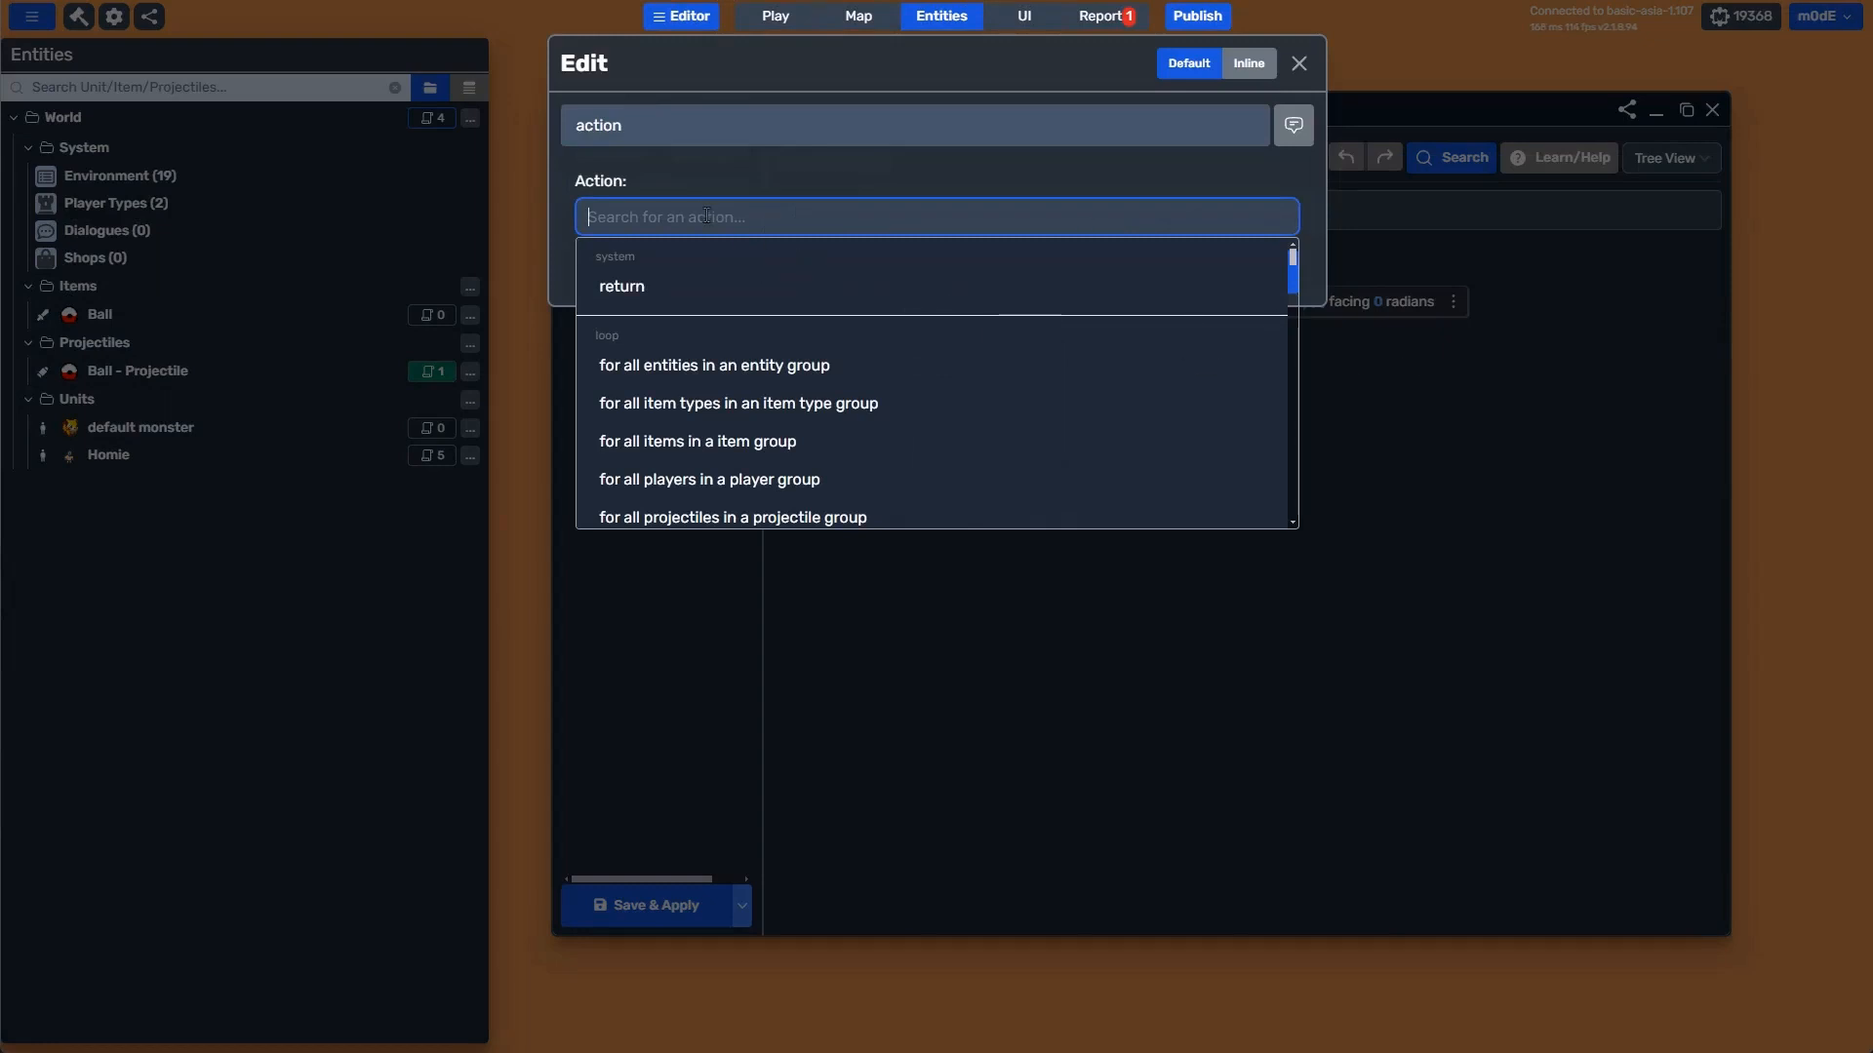
type("set e")
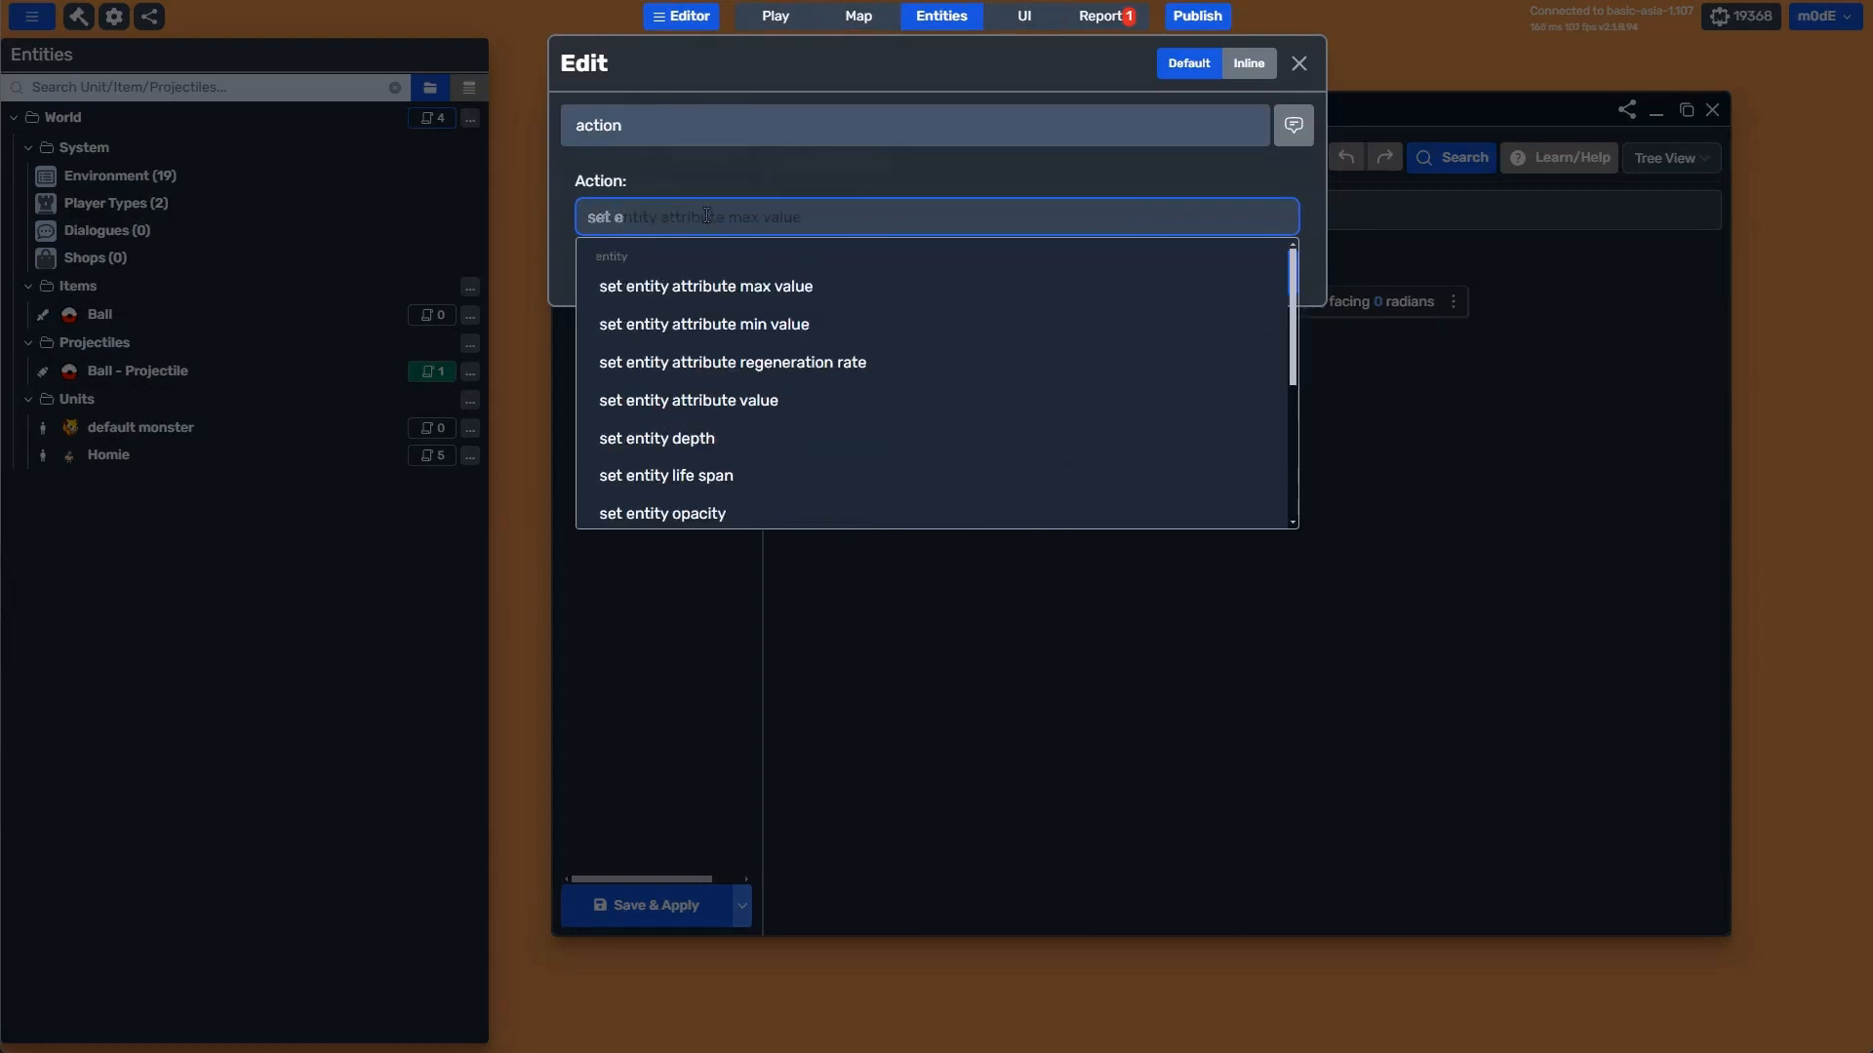
type("ntity v")
left_click(731, 402)
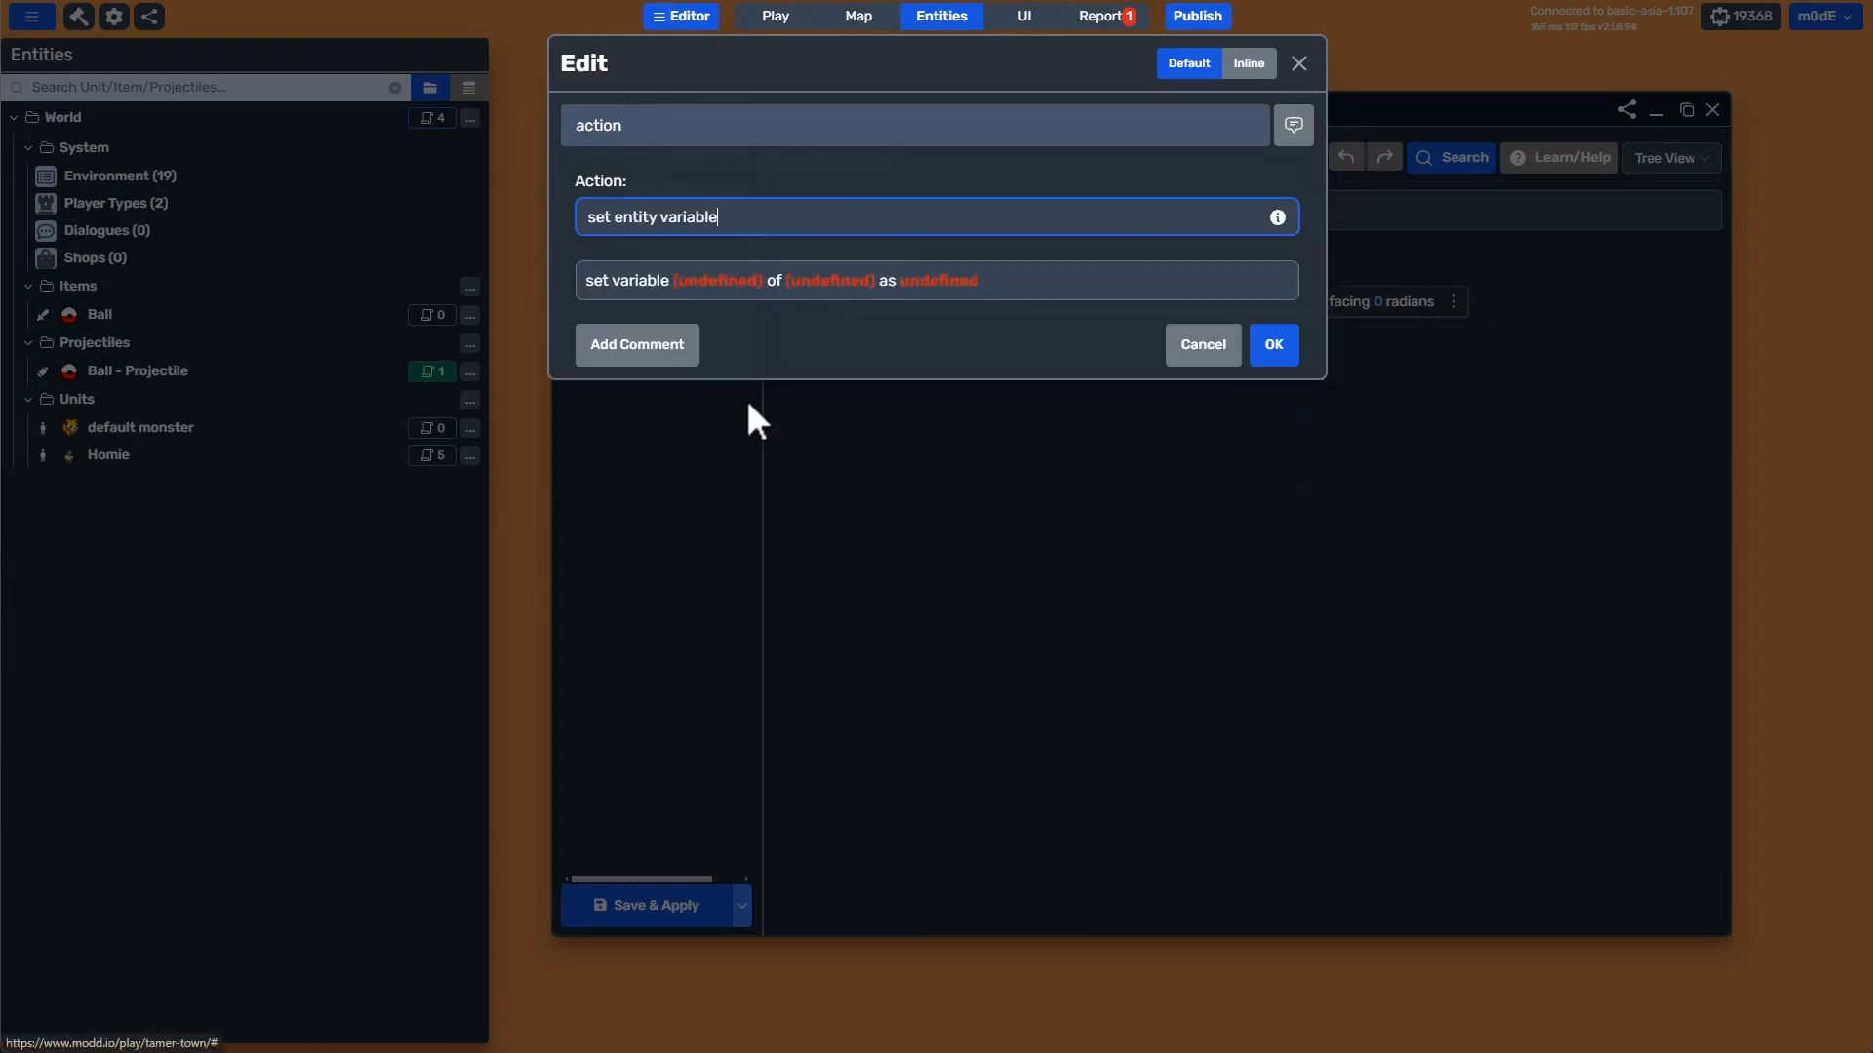
left_click(724, 283)
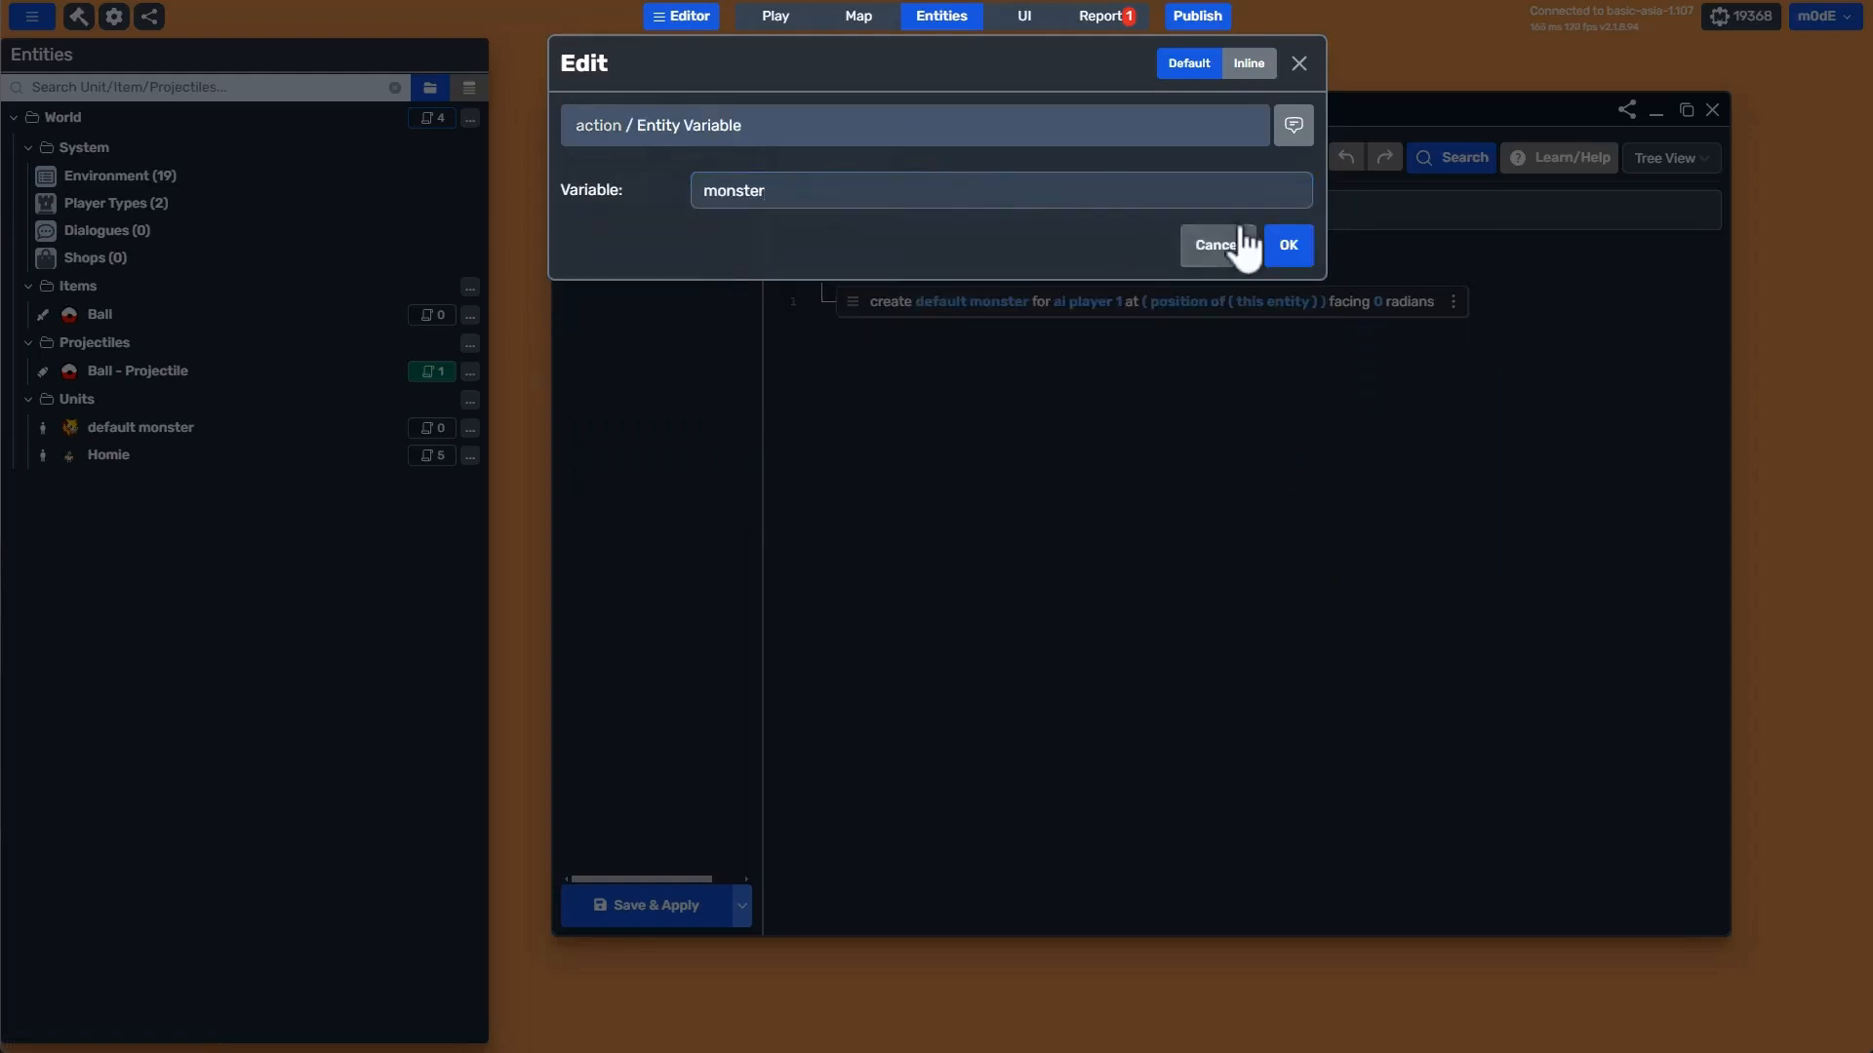
left_click(1286, 249)
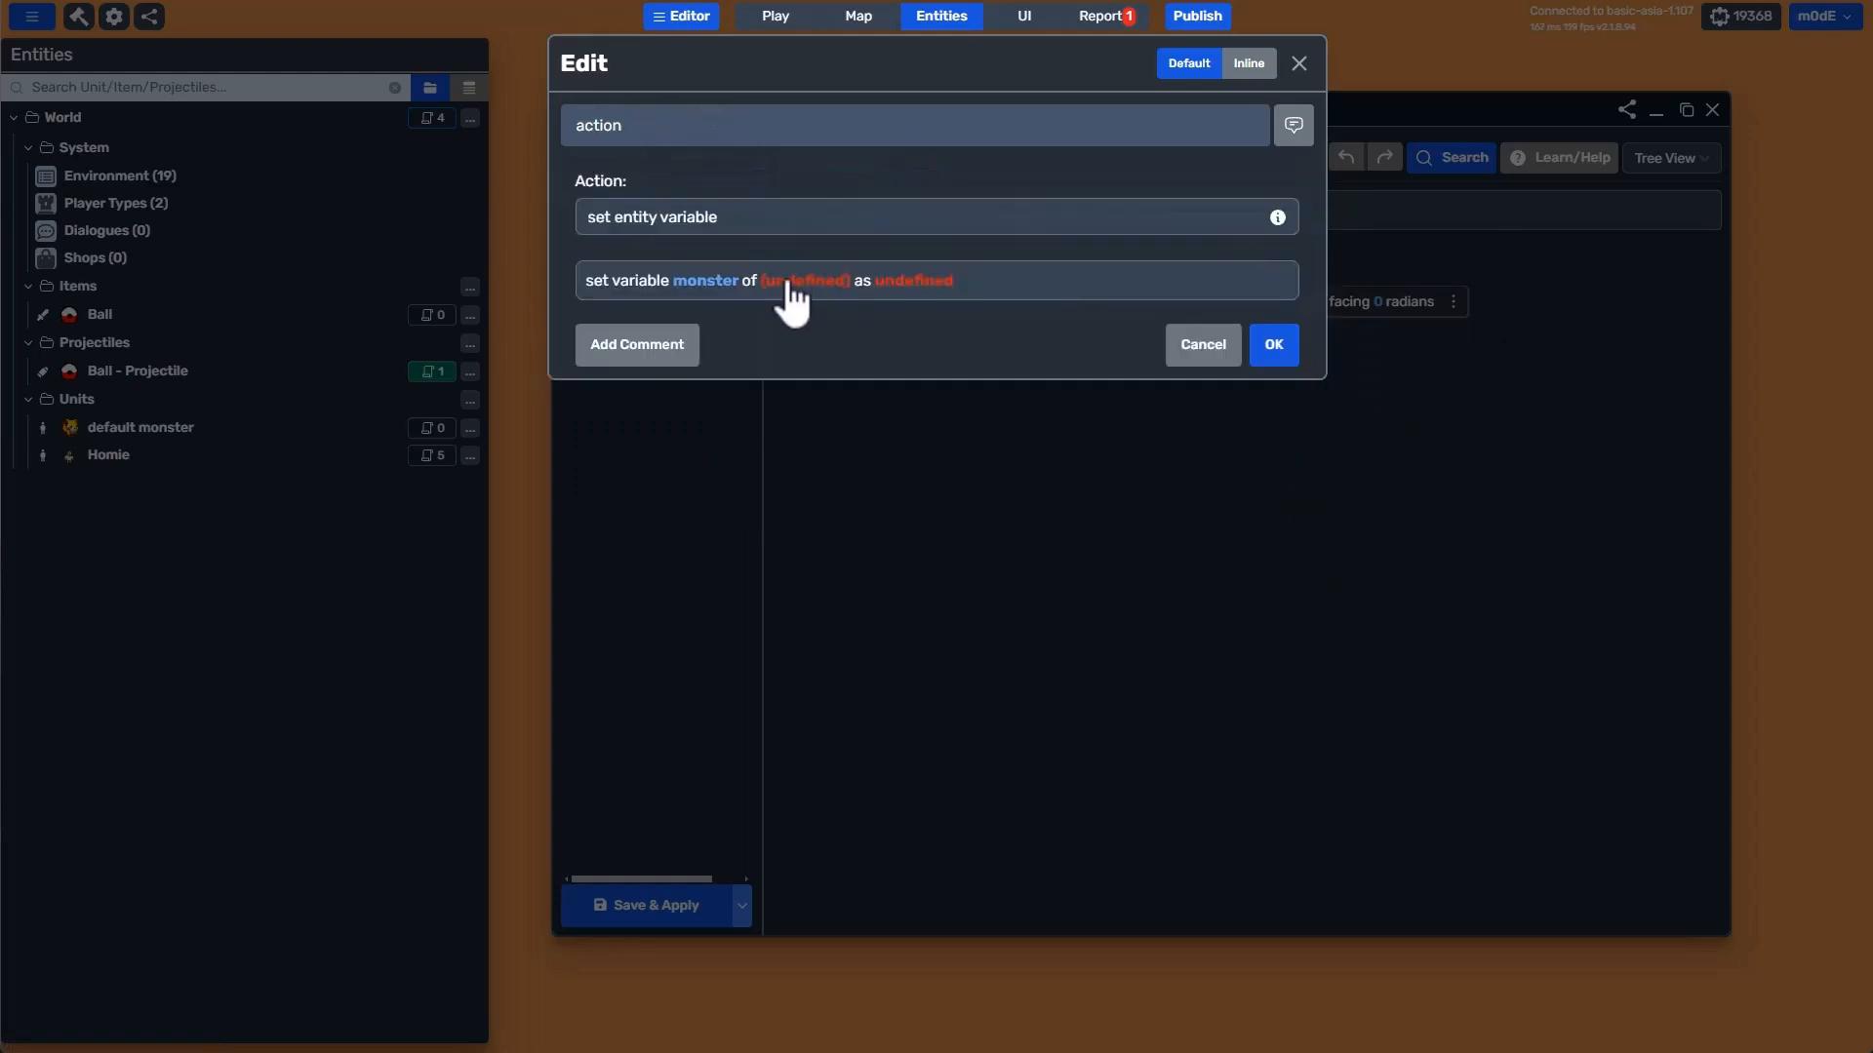
Set the set variable action's target entity to the source item of projectile, using this entity as the projectile.
left_click_drag(786, 283, 770, 327)
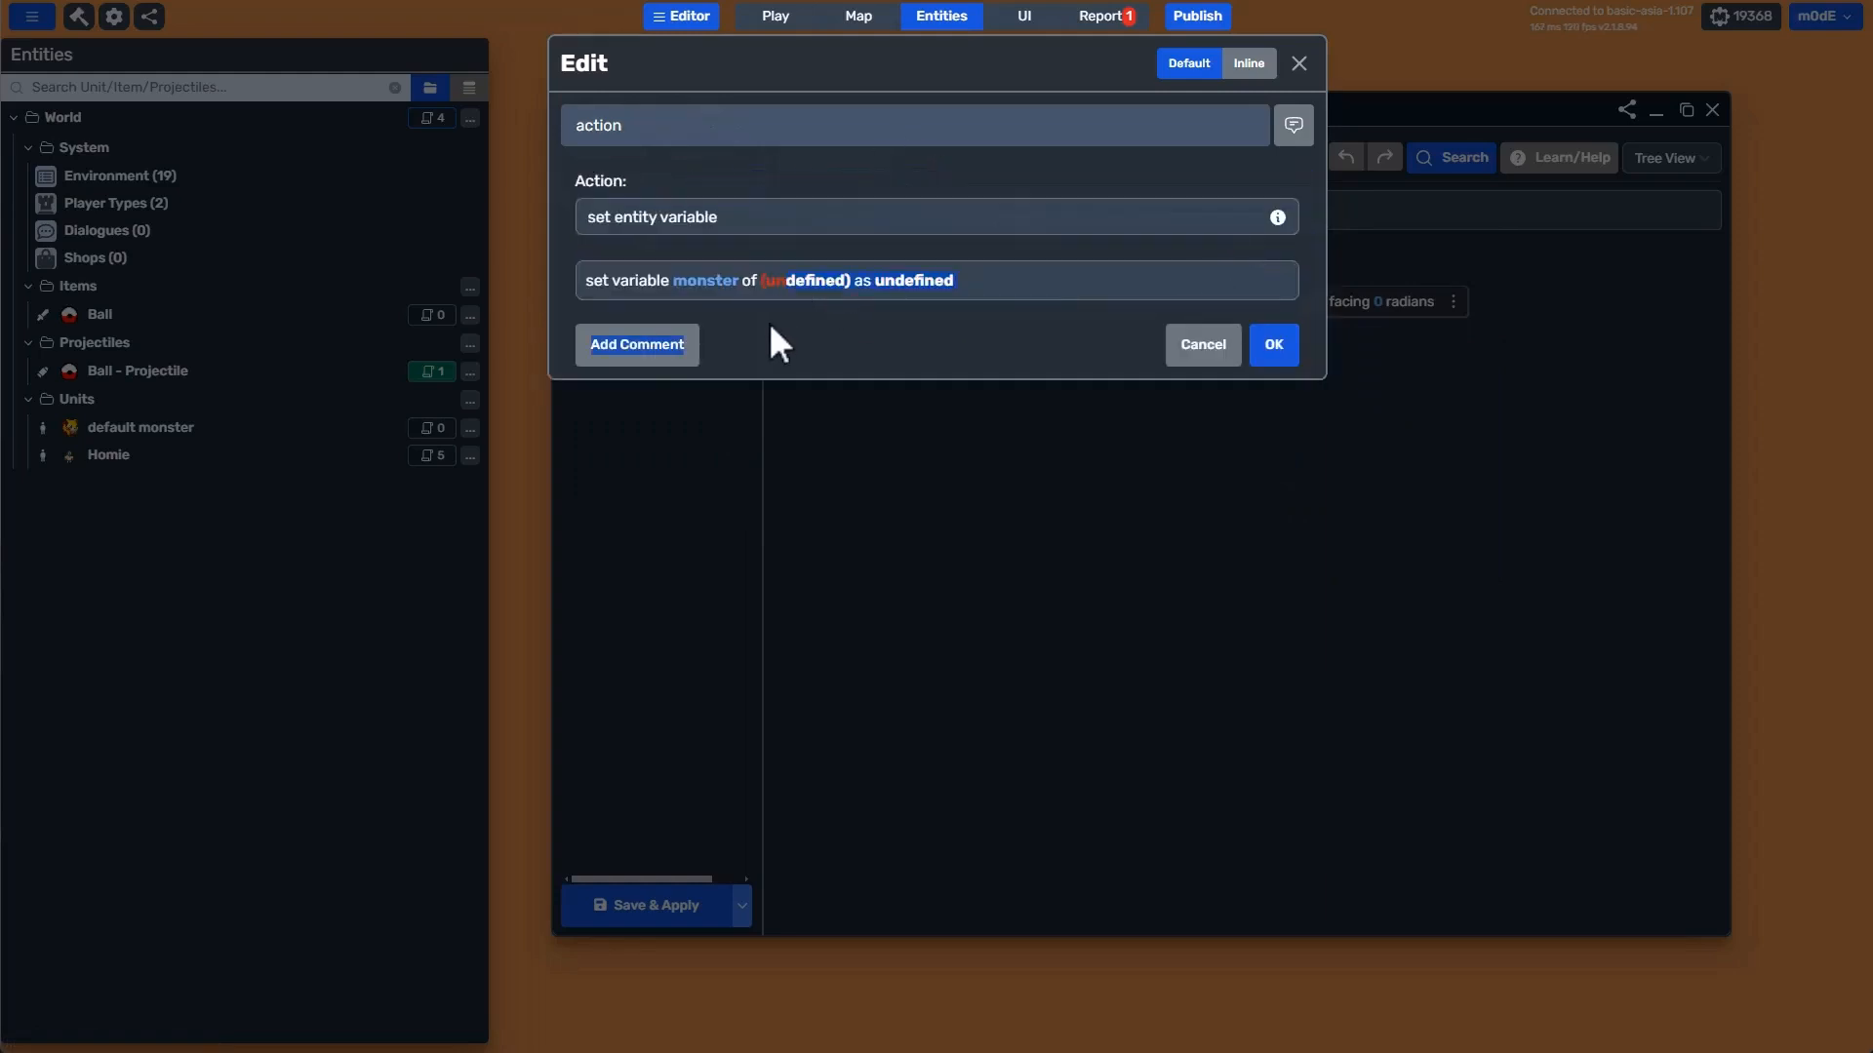
left_click(810, 285)
left_click(758, 182)
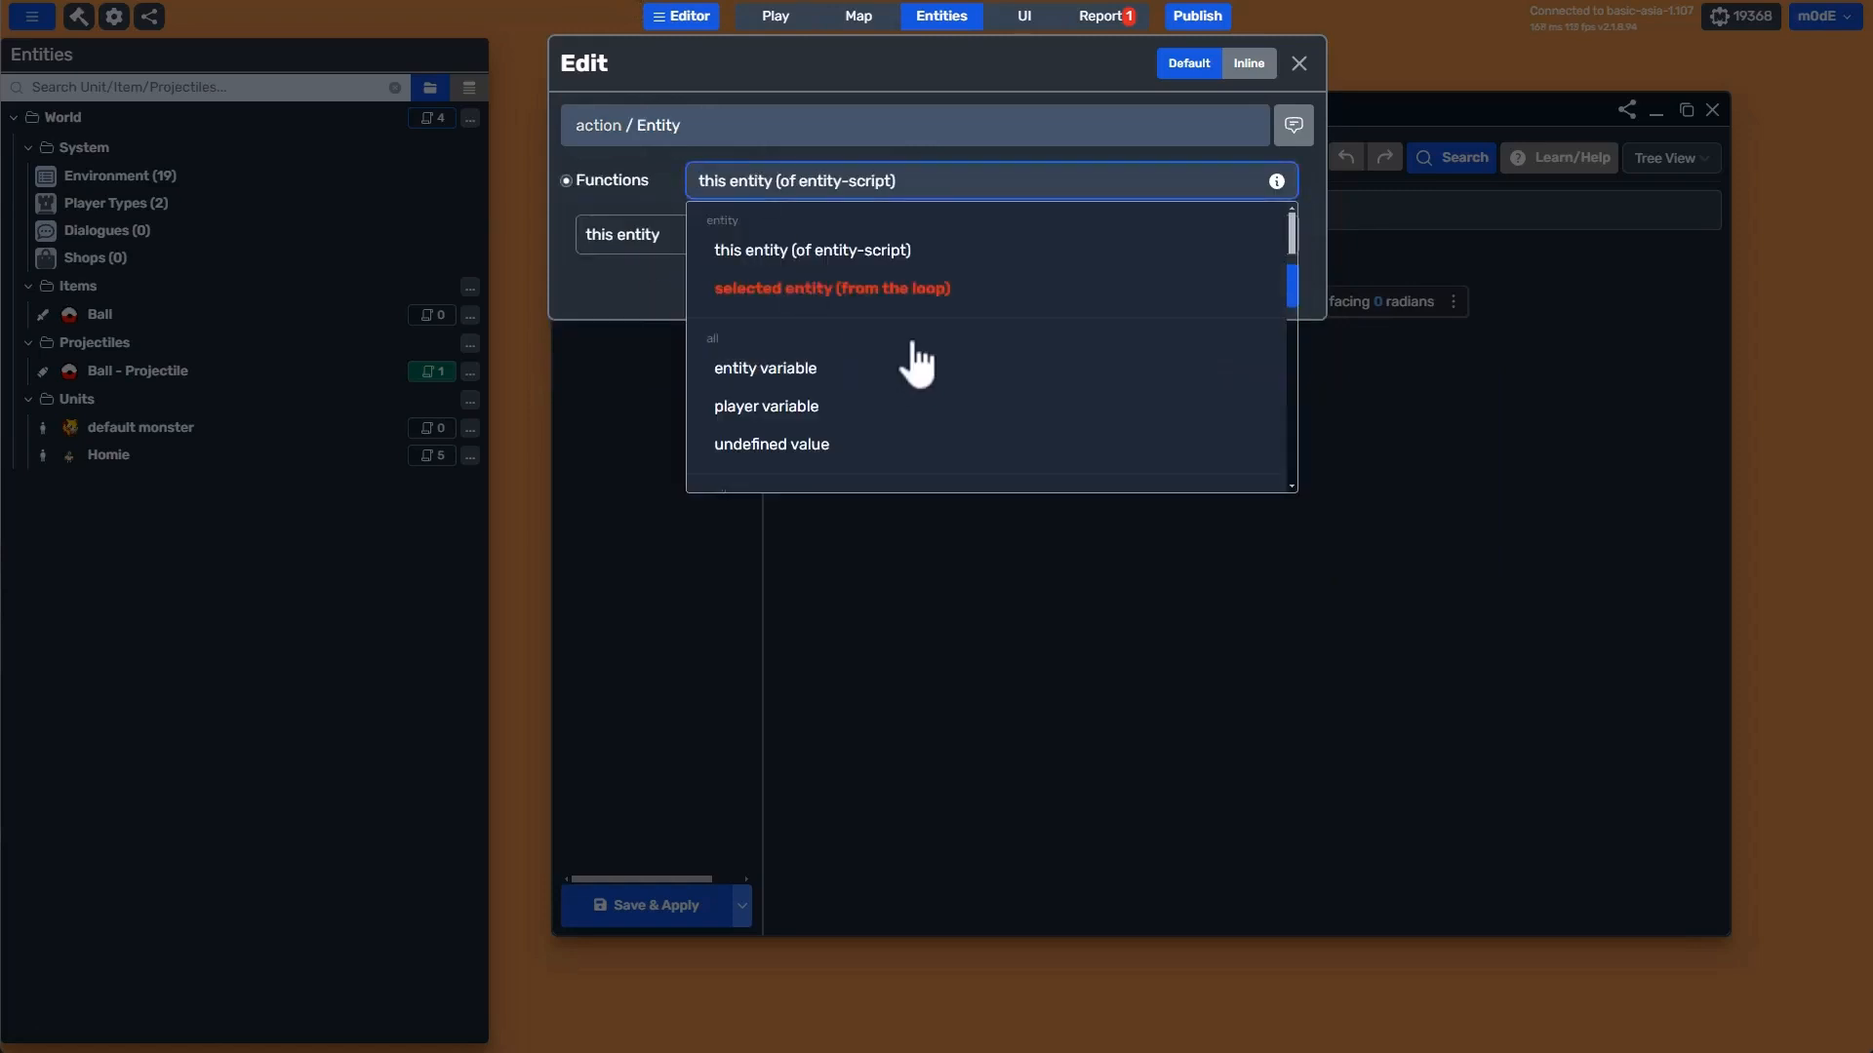
scroll(911, 364, "down", 5)
scroll(917, 351, "down", 5)
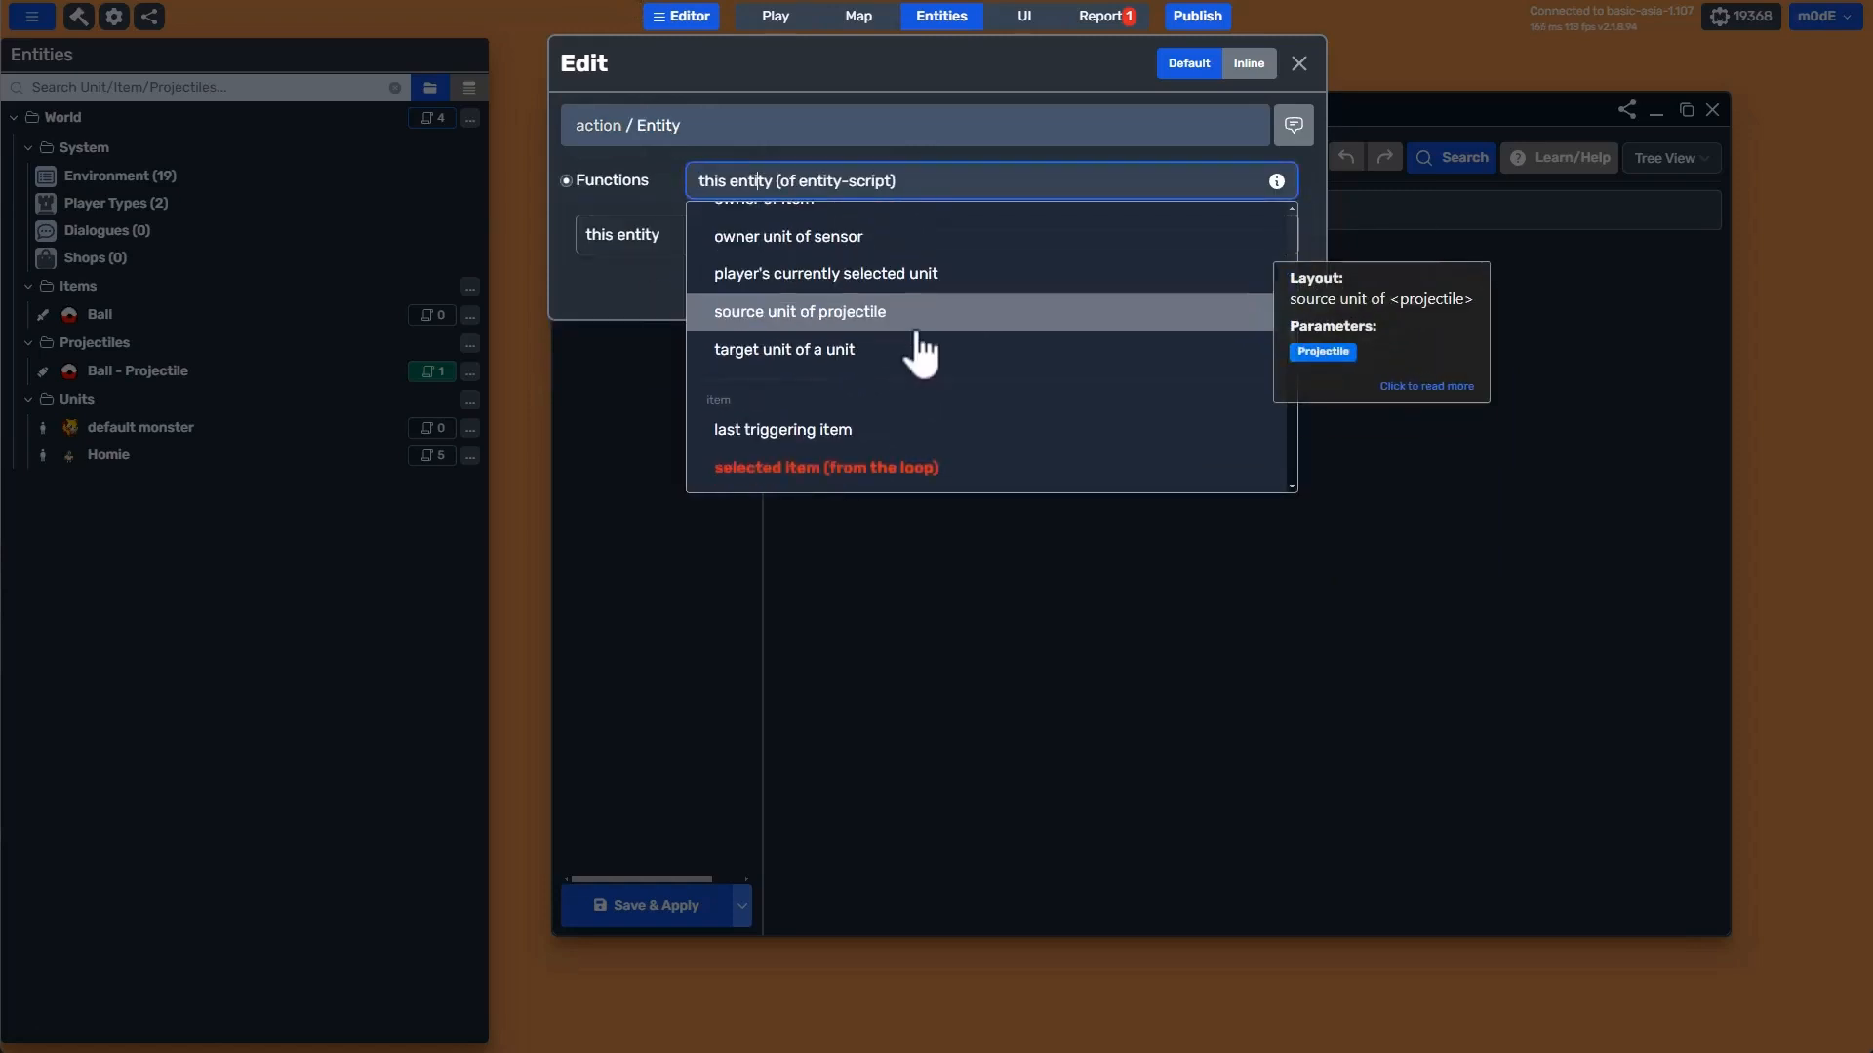
type("source")
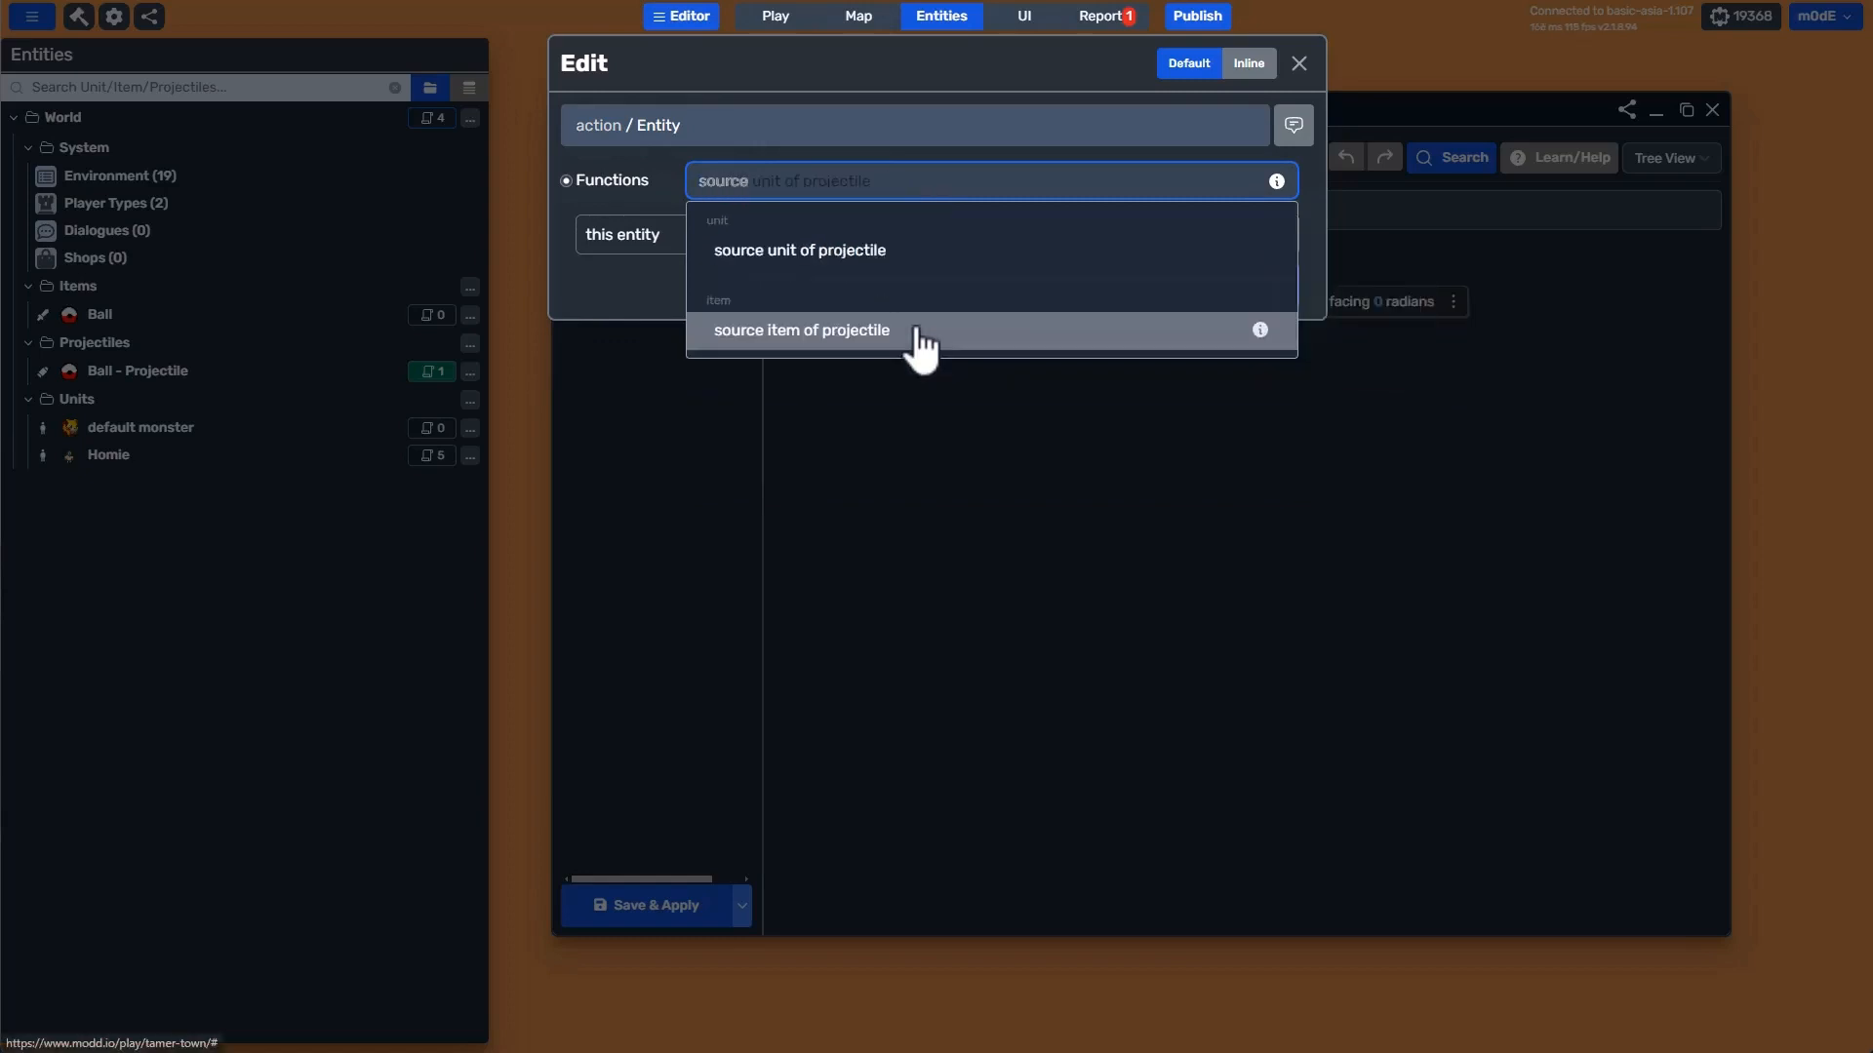
left_click(918, 331)
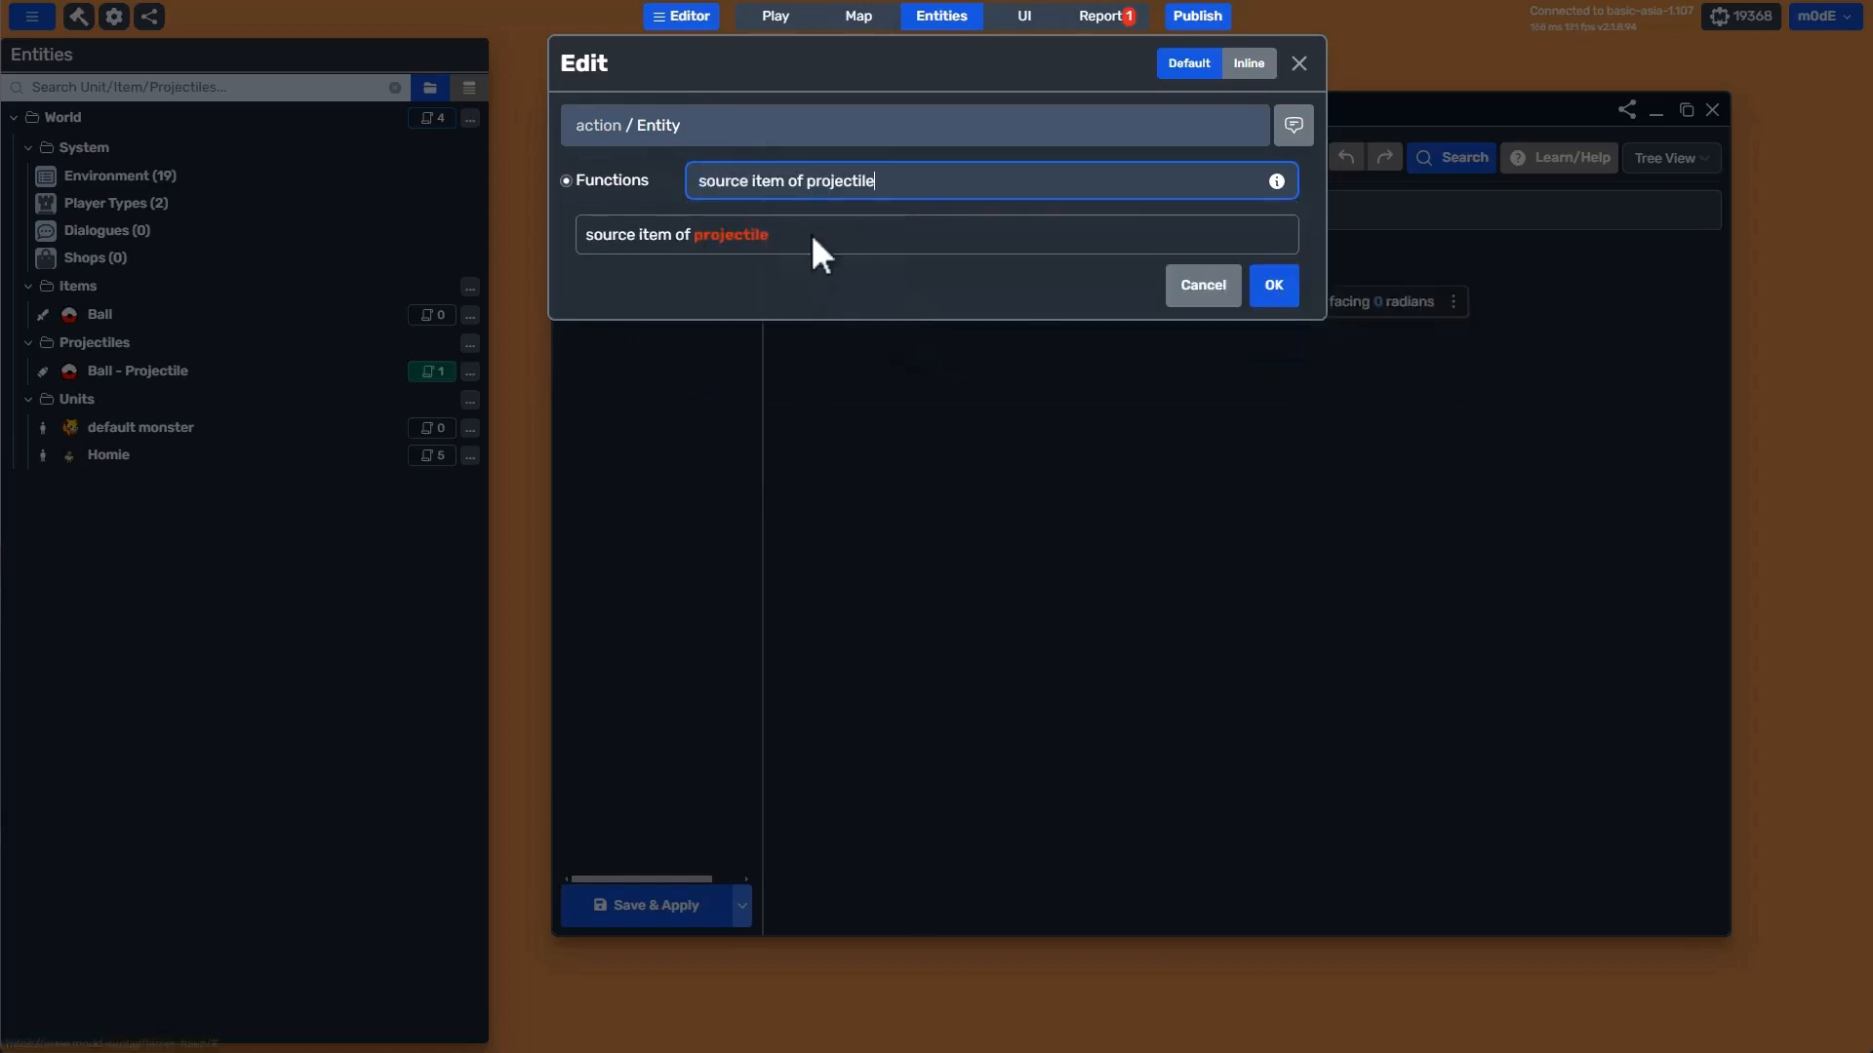
left_click(727, 236)
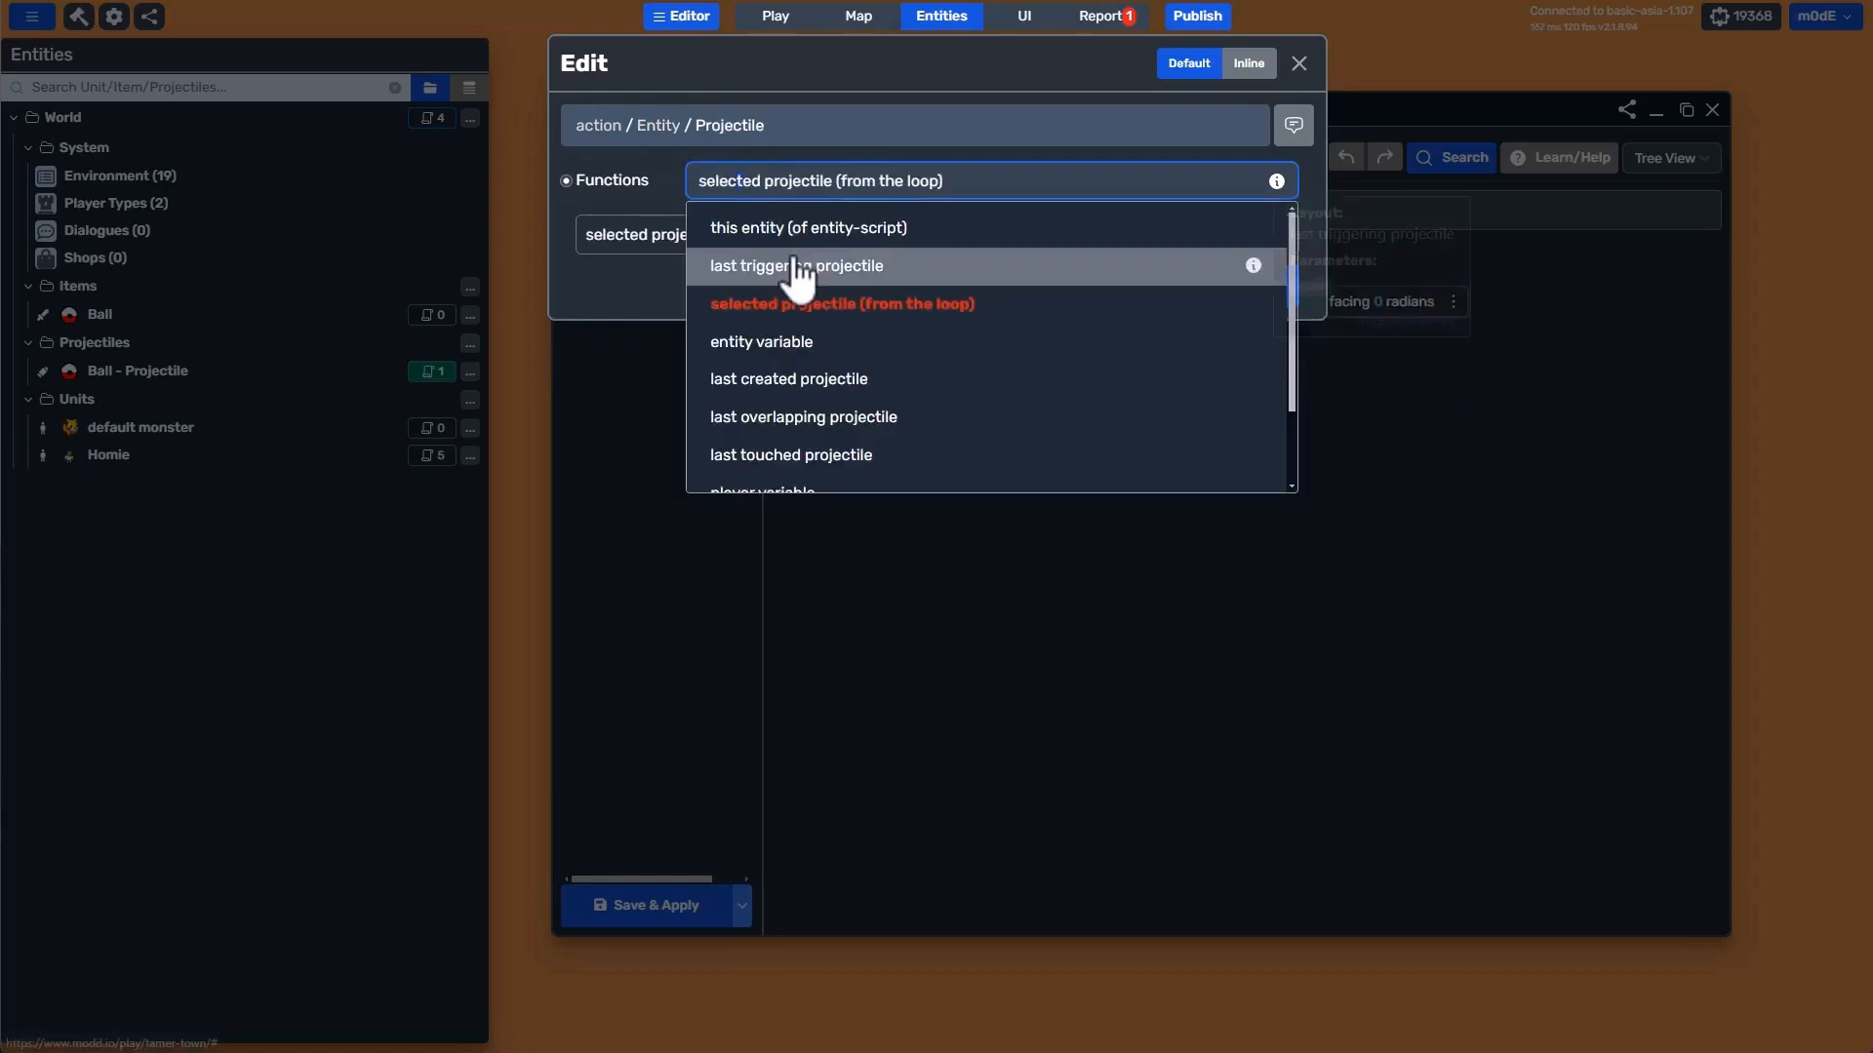
left_click(789, 229)
key("Return")
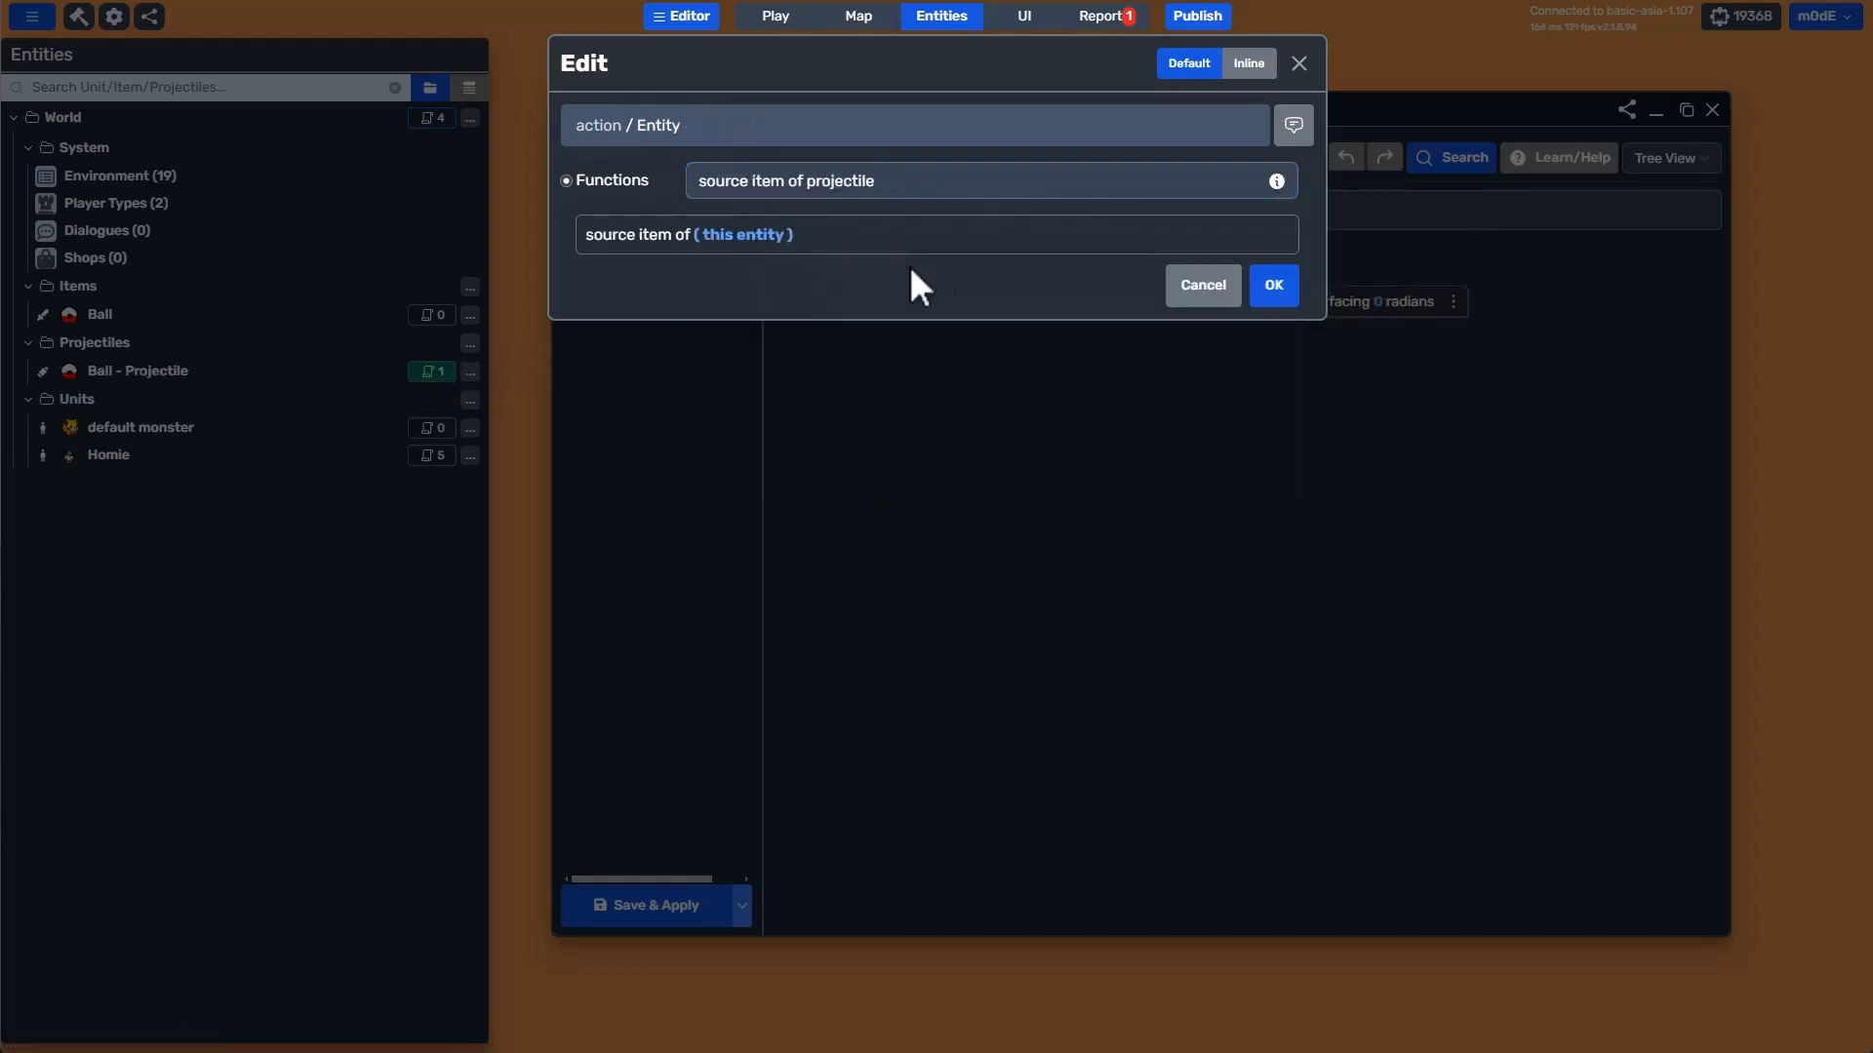
left_click(1280, 285)
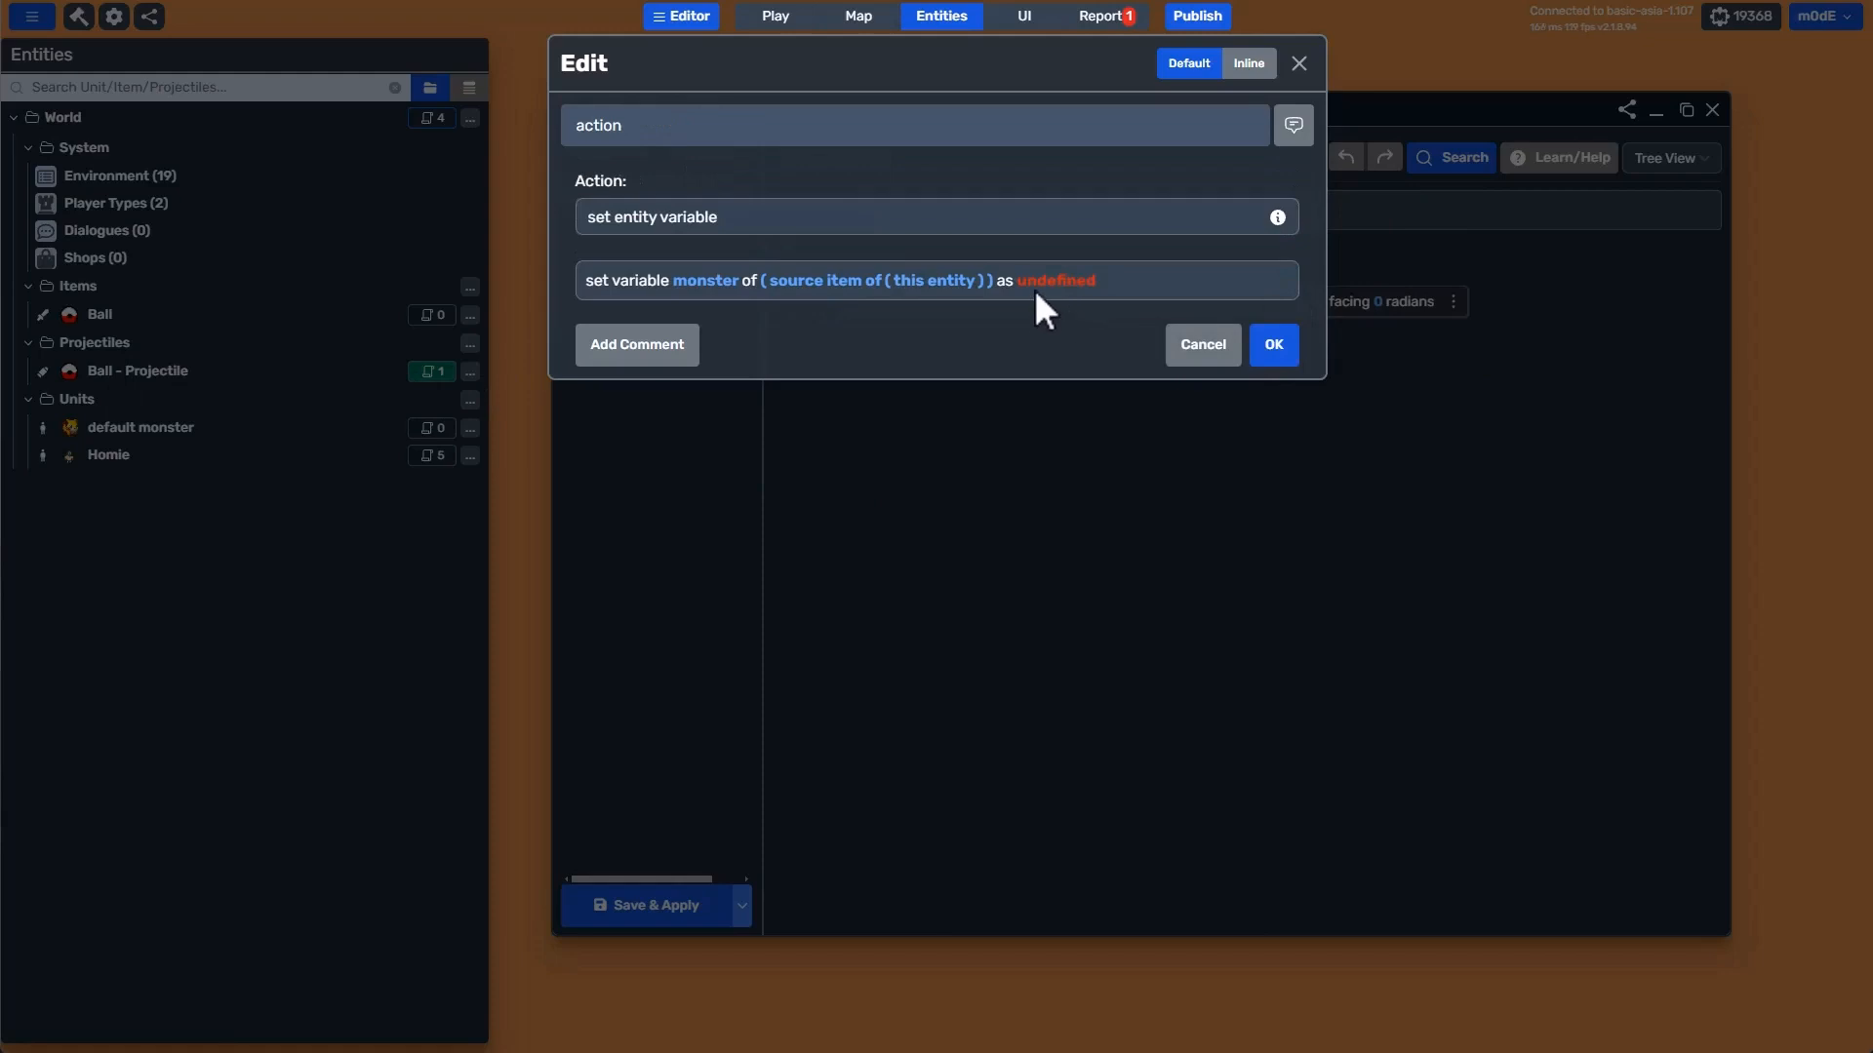
Set the monster variable's value to last created unit, then save and apply the Ball - Projectile scripts.
left_click(1072, 282)
left_click(890, 179)
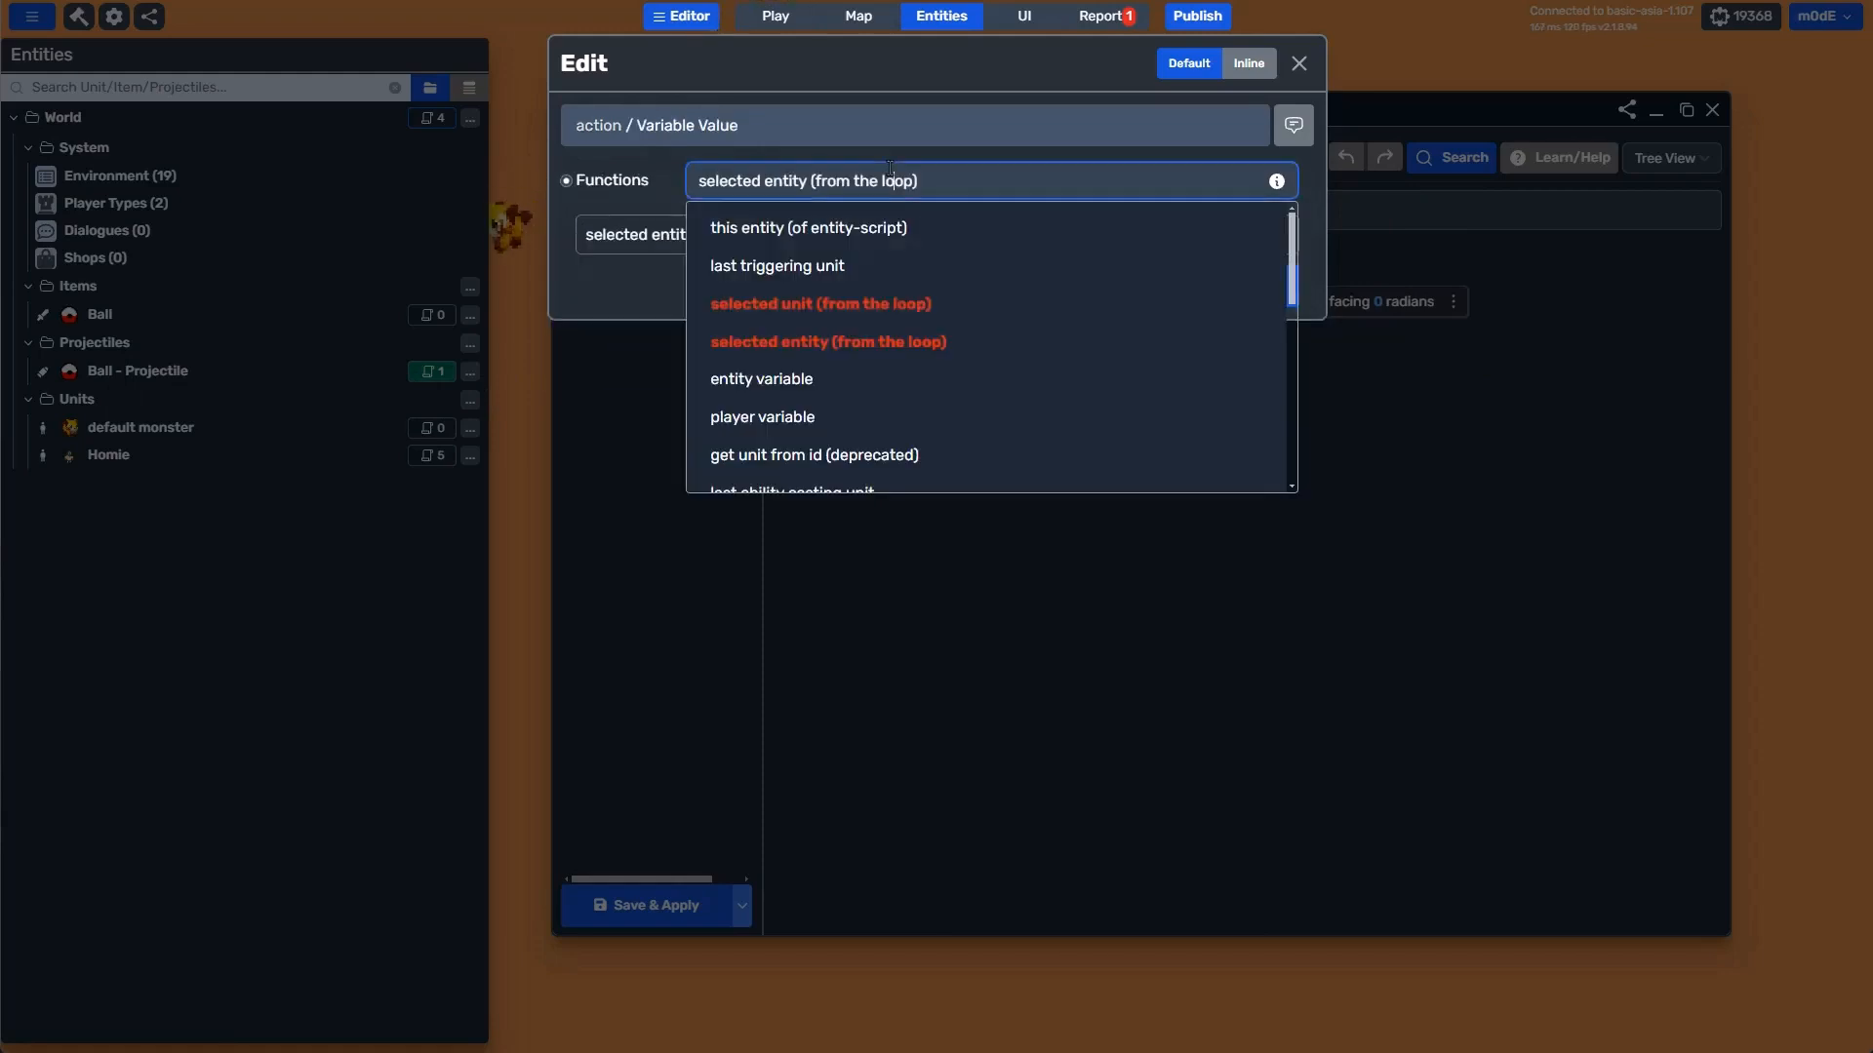
scroll(917, 361, "down", 5)
left_click(896, 328)
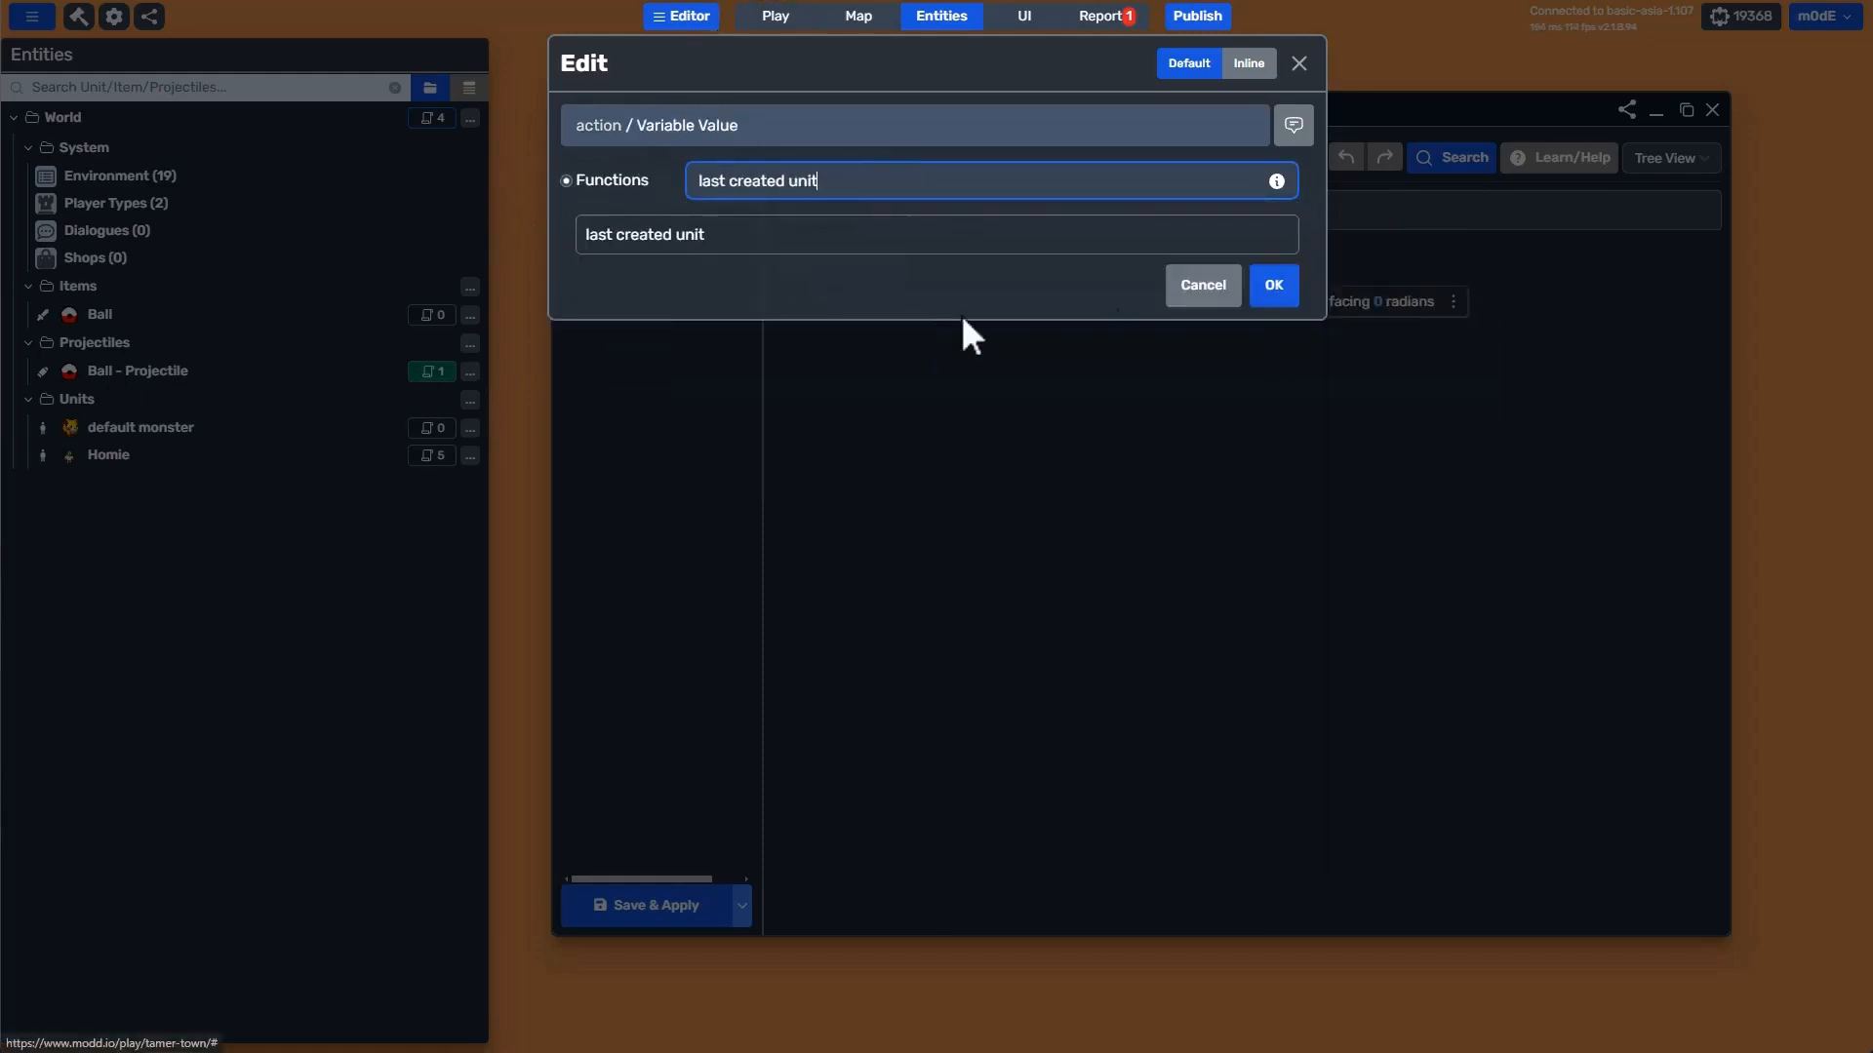
left_click(1270, 284)
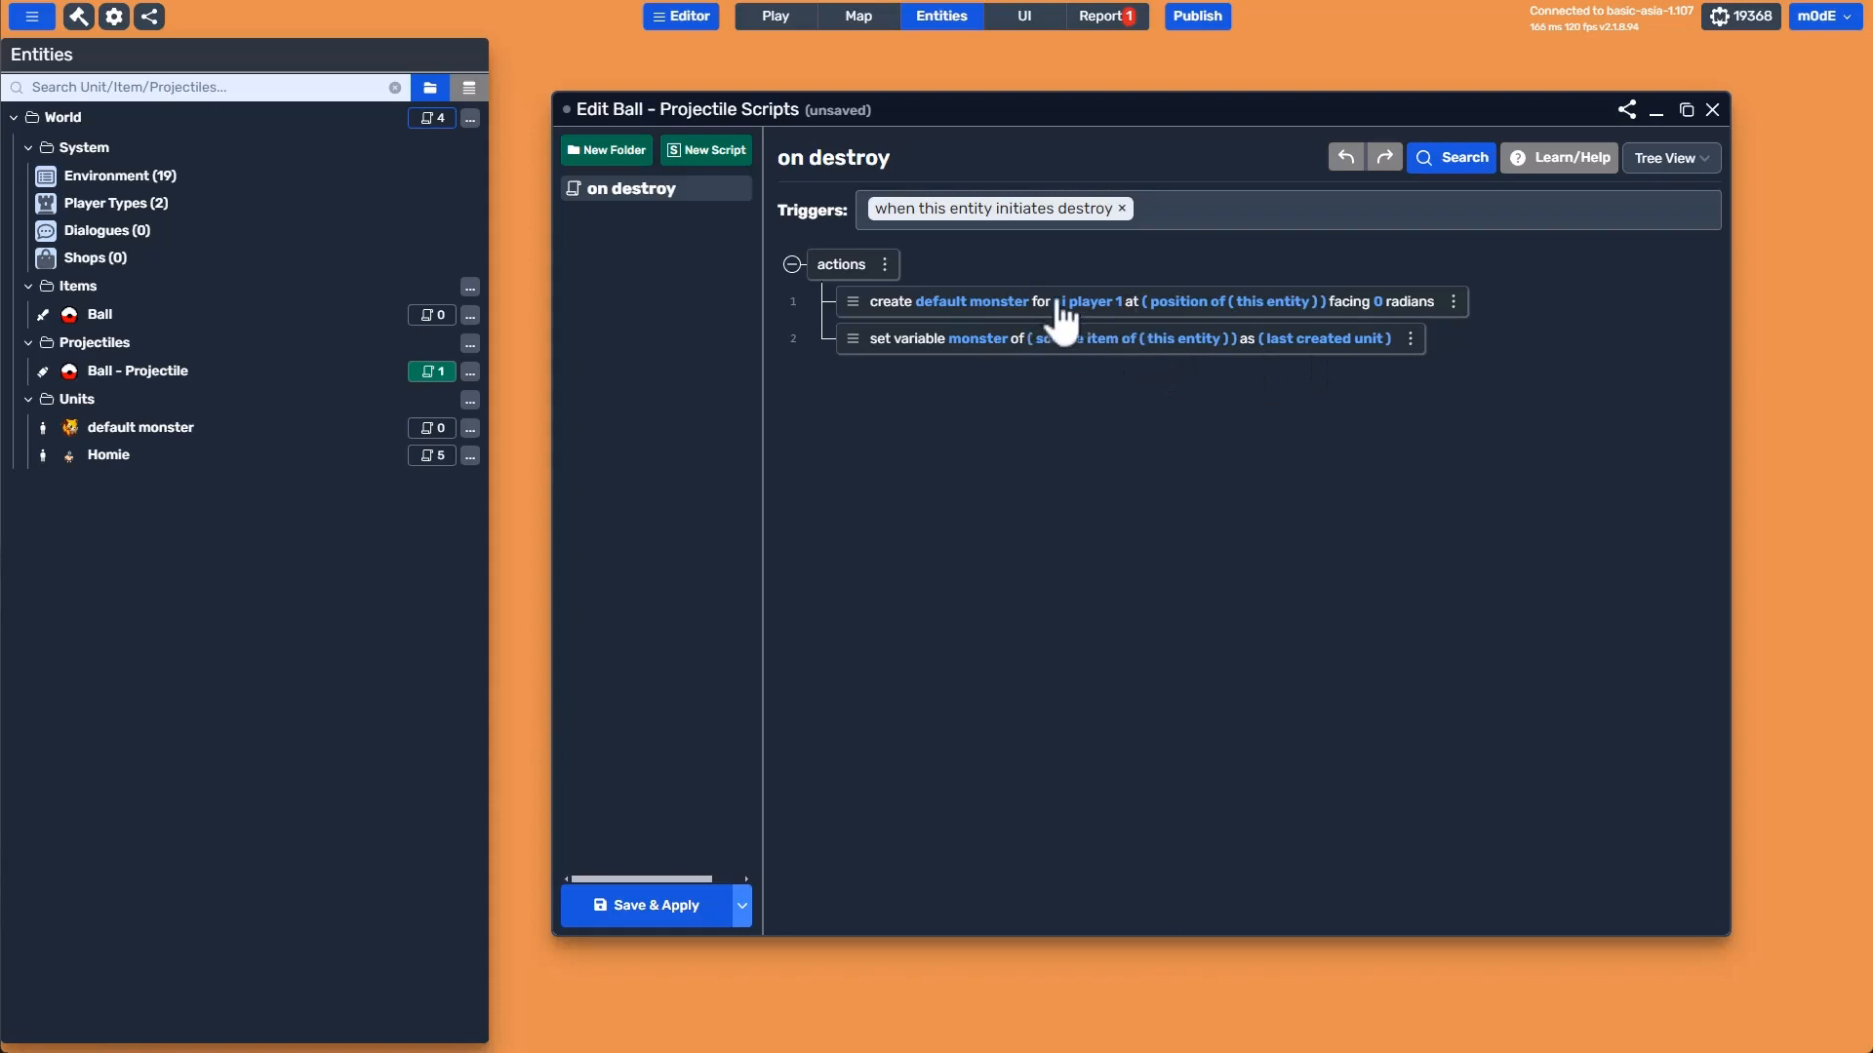
left_click(677, 917)
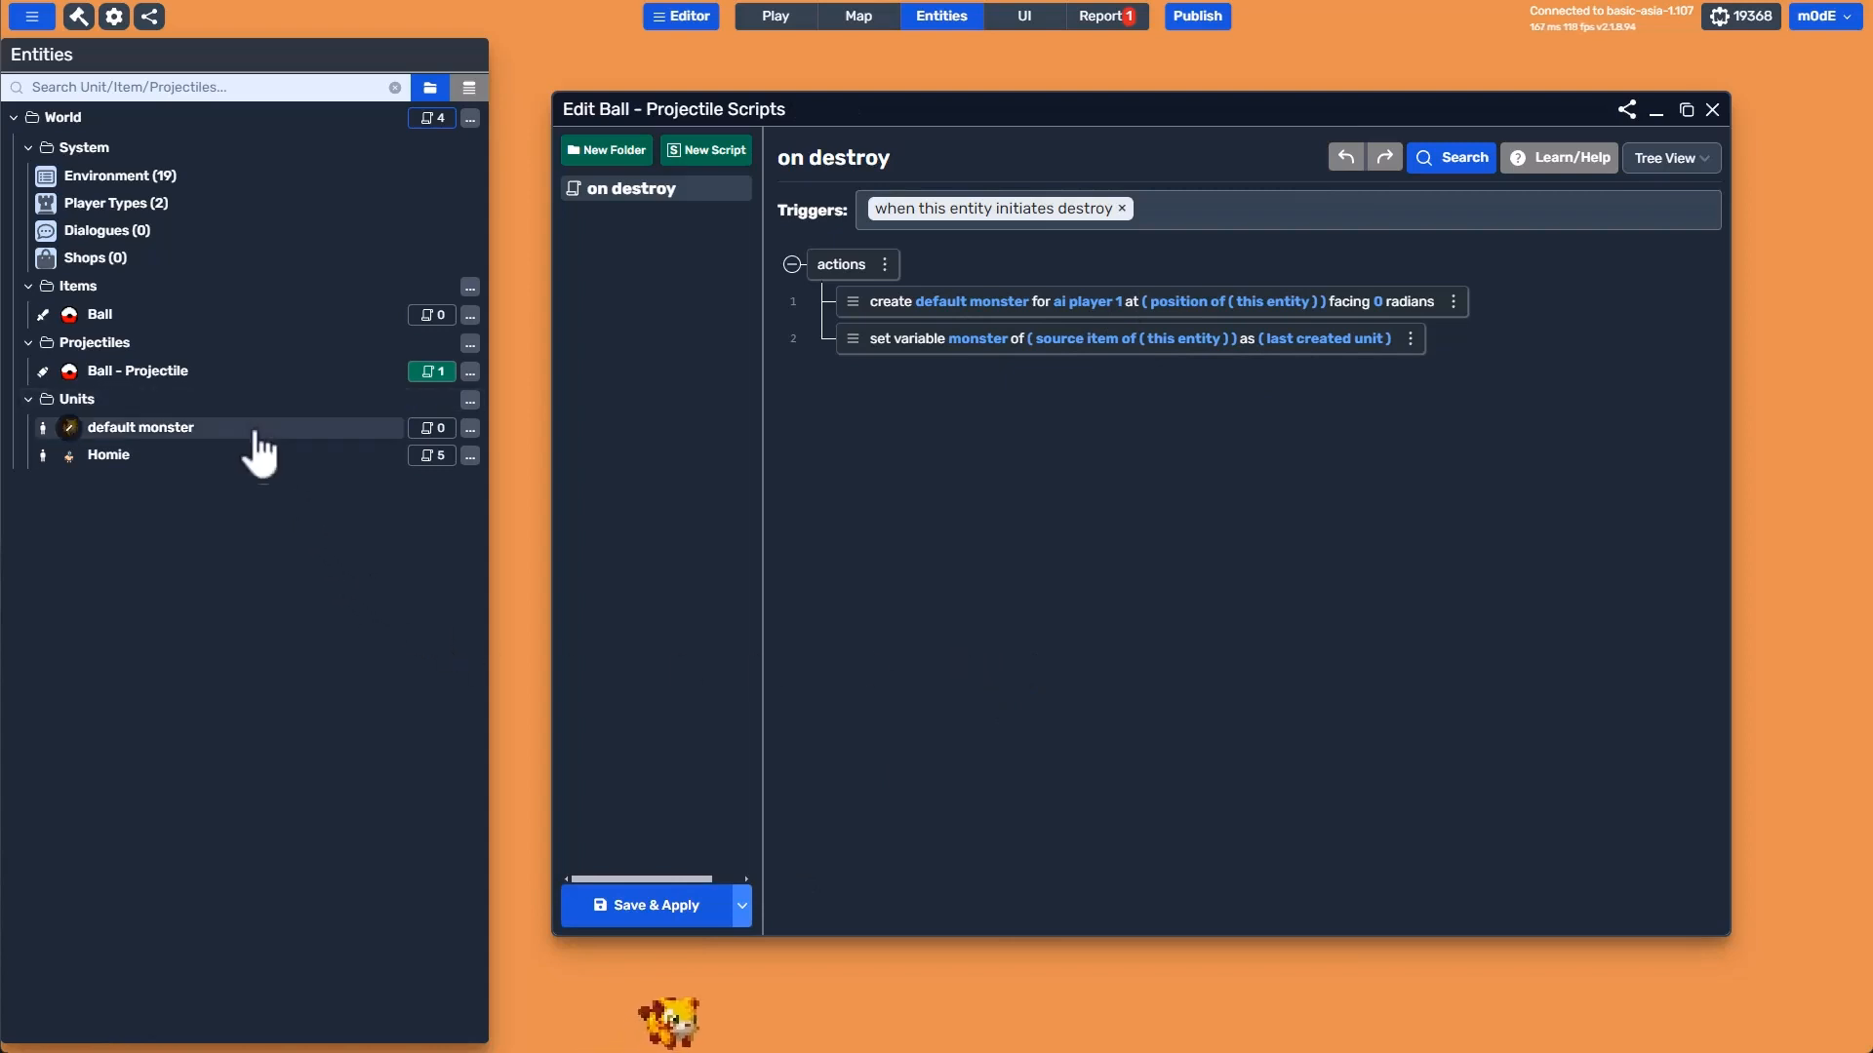
Open the Homie unit's scripts and examine its keybindings along with the start using item and stop using item scripts.
left_click(430, 455)
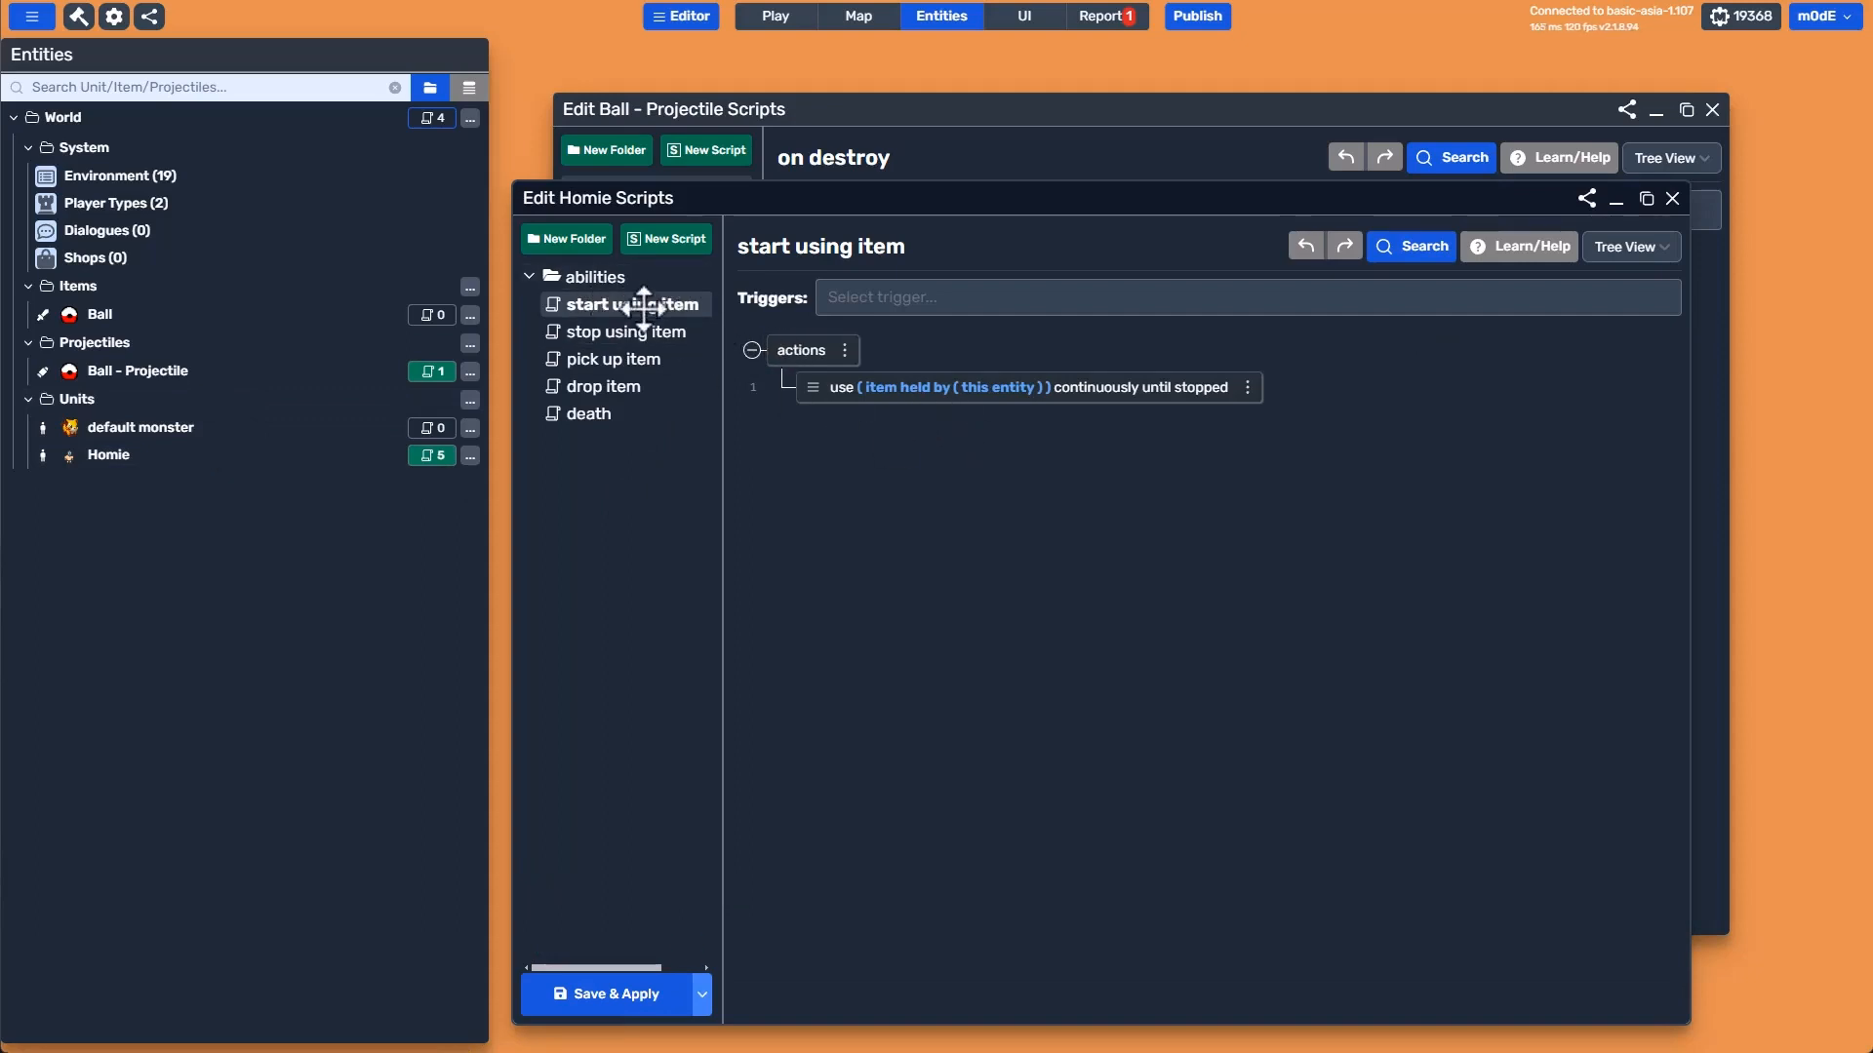
left_click(236, 458)
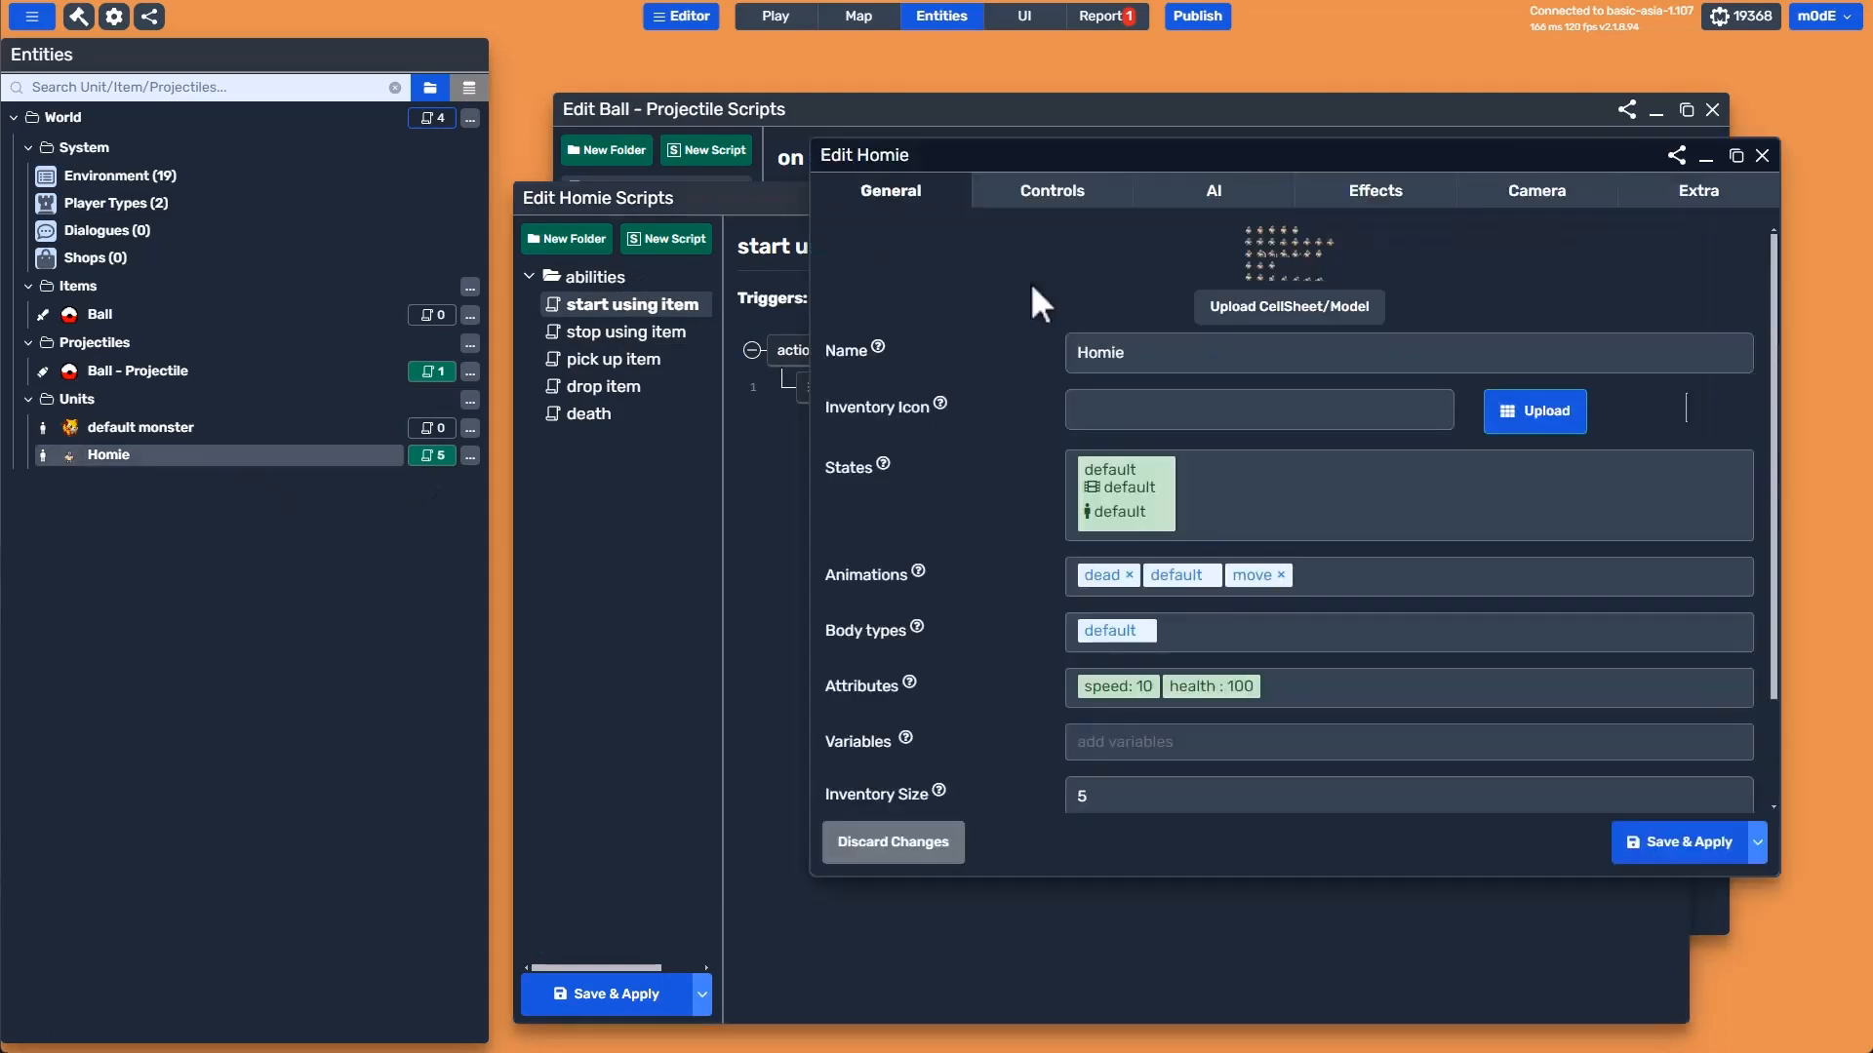
left_click(1052, 195)
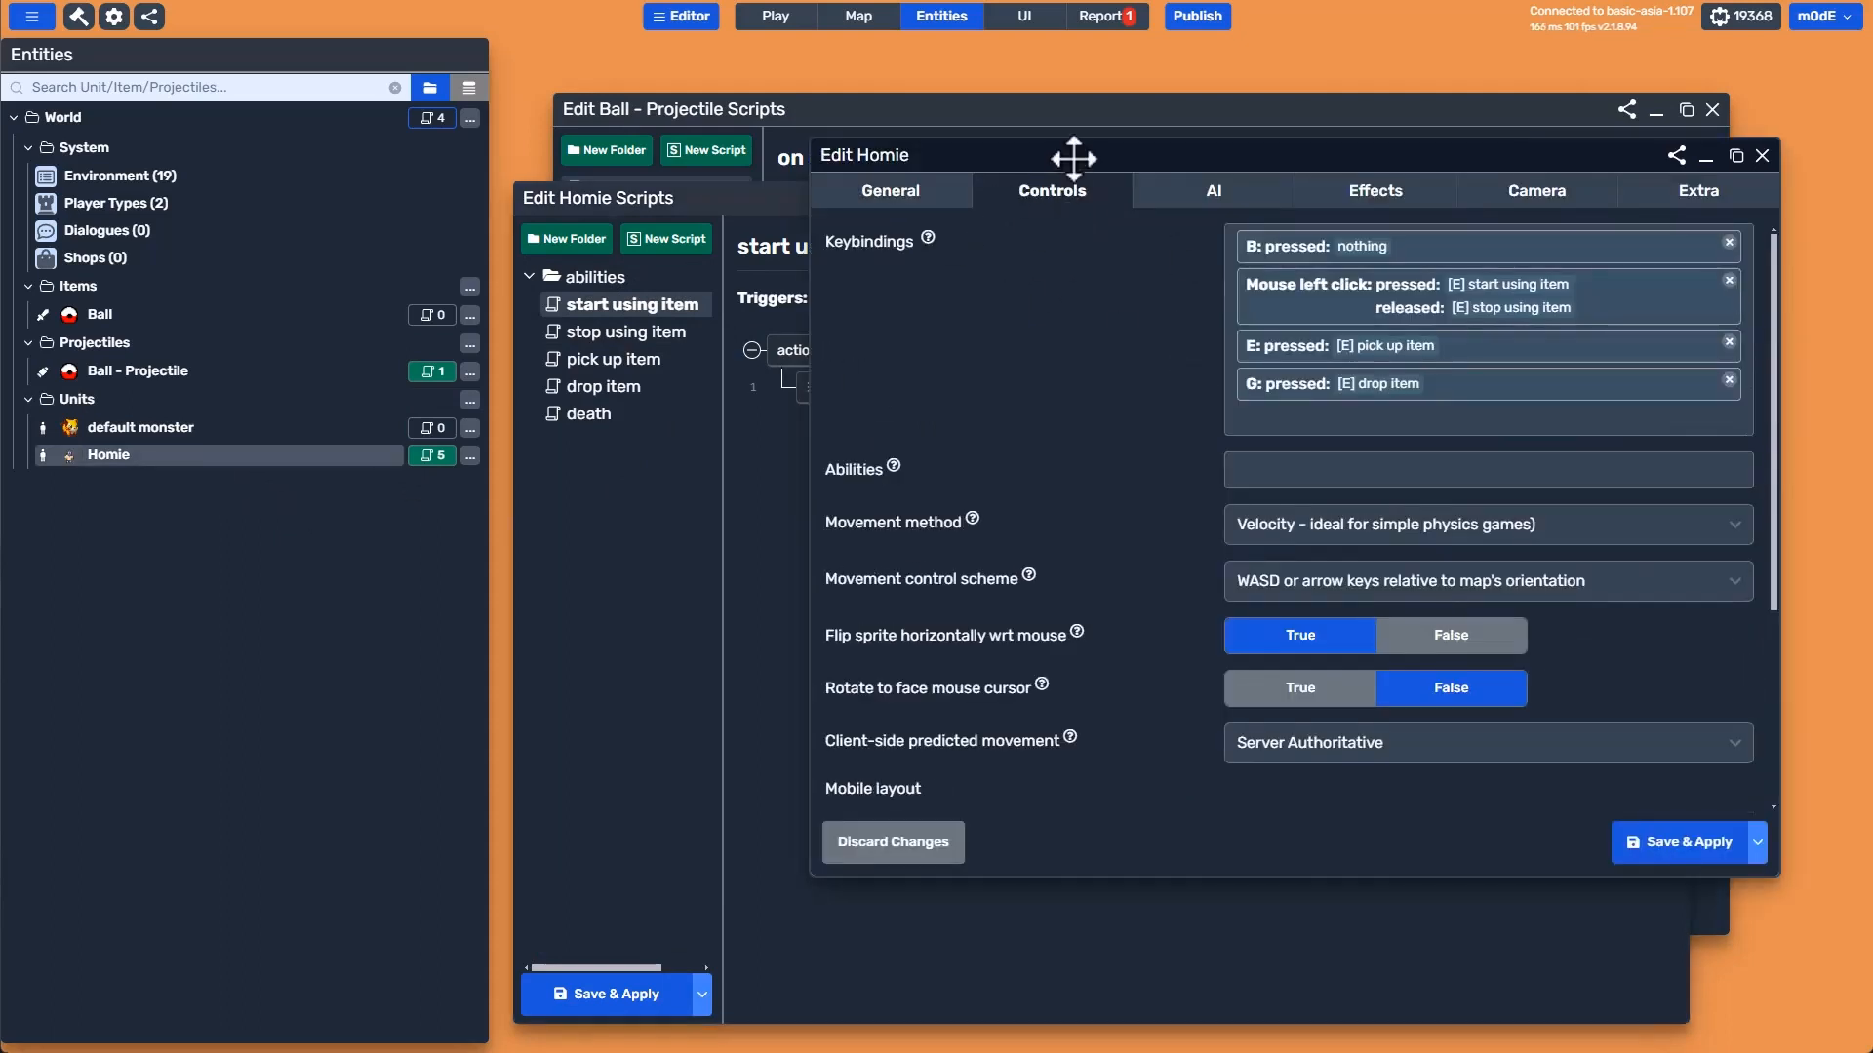
left_click_drag(1074, 154, 875, 148)
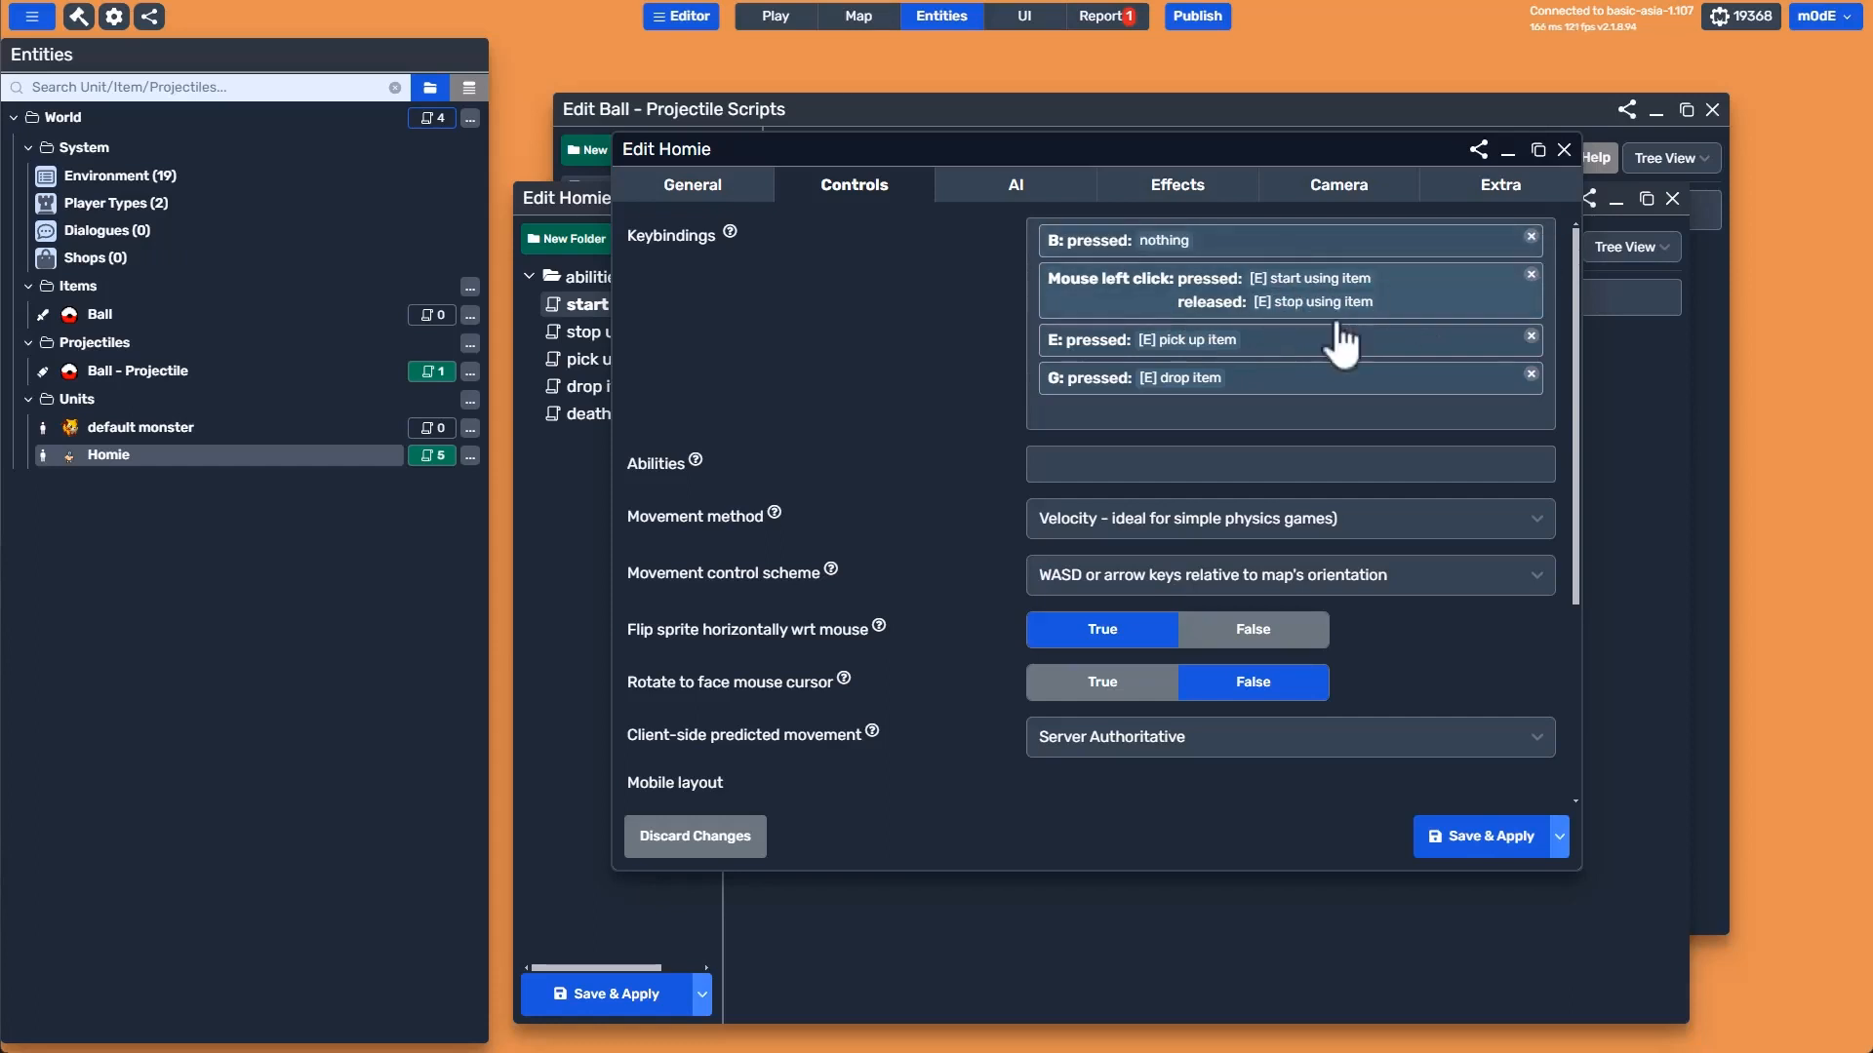
left_click(1565, 152)
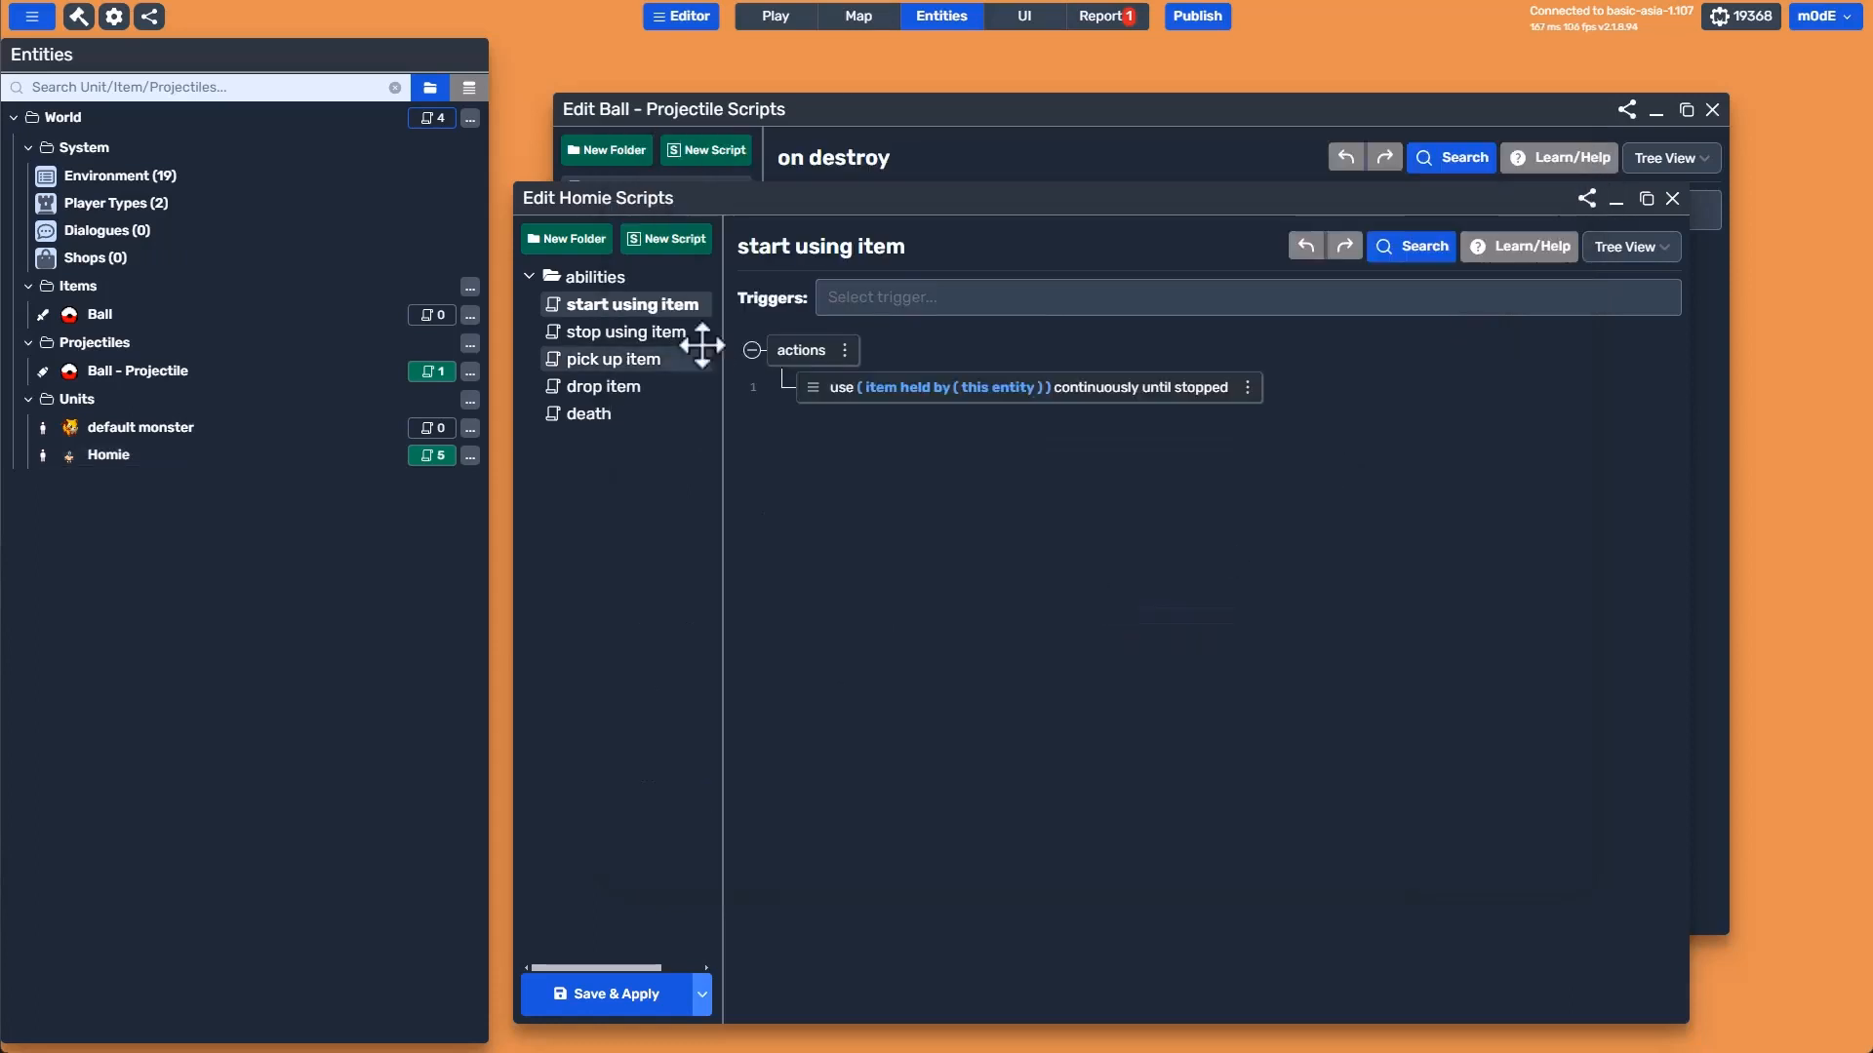
left_click(624, 332)
left_click(618, 305)
left_click(617, 335)
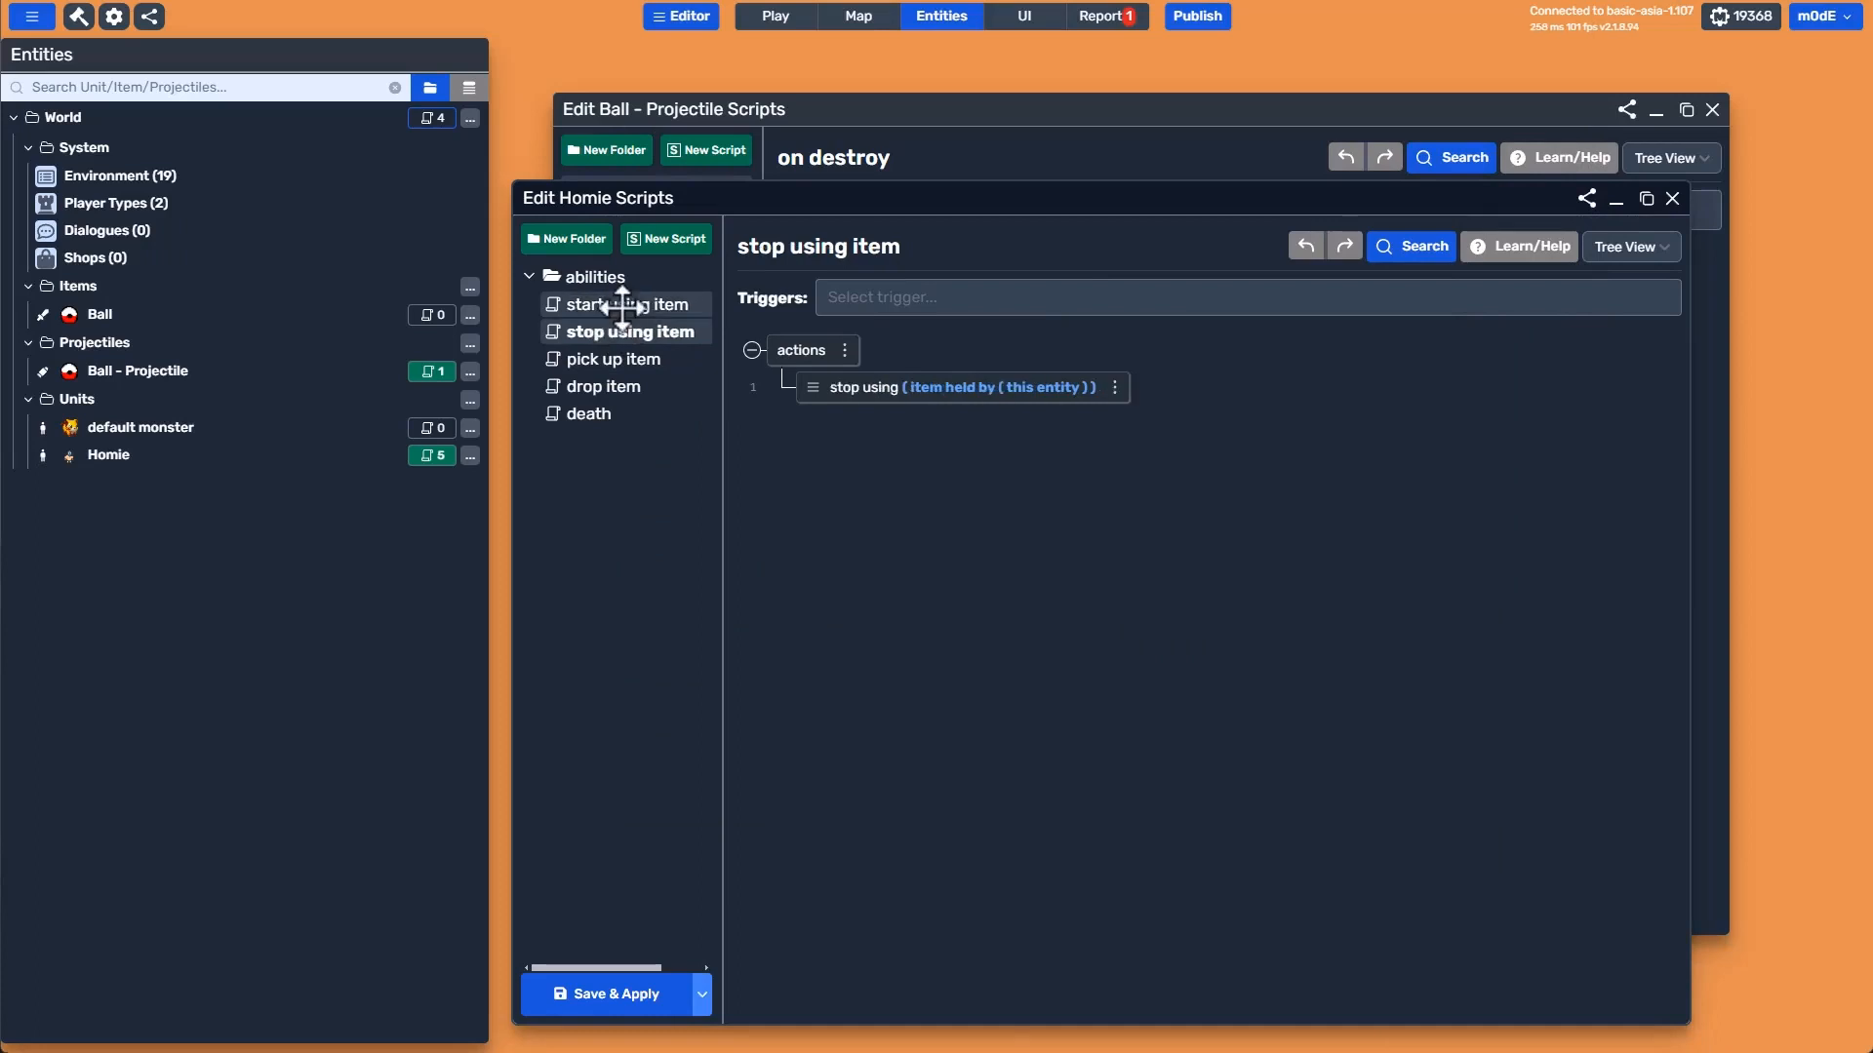
left_click(624, 306)
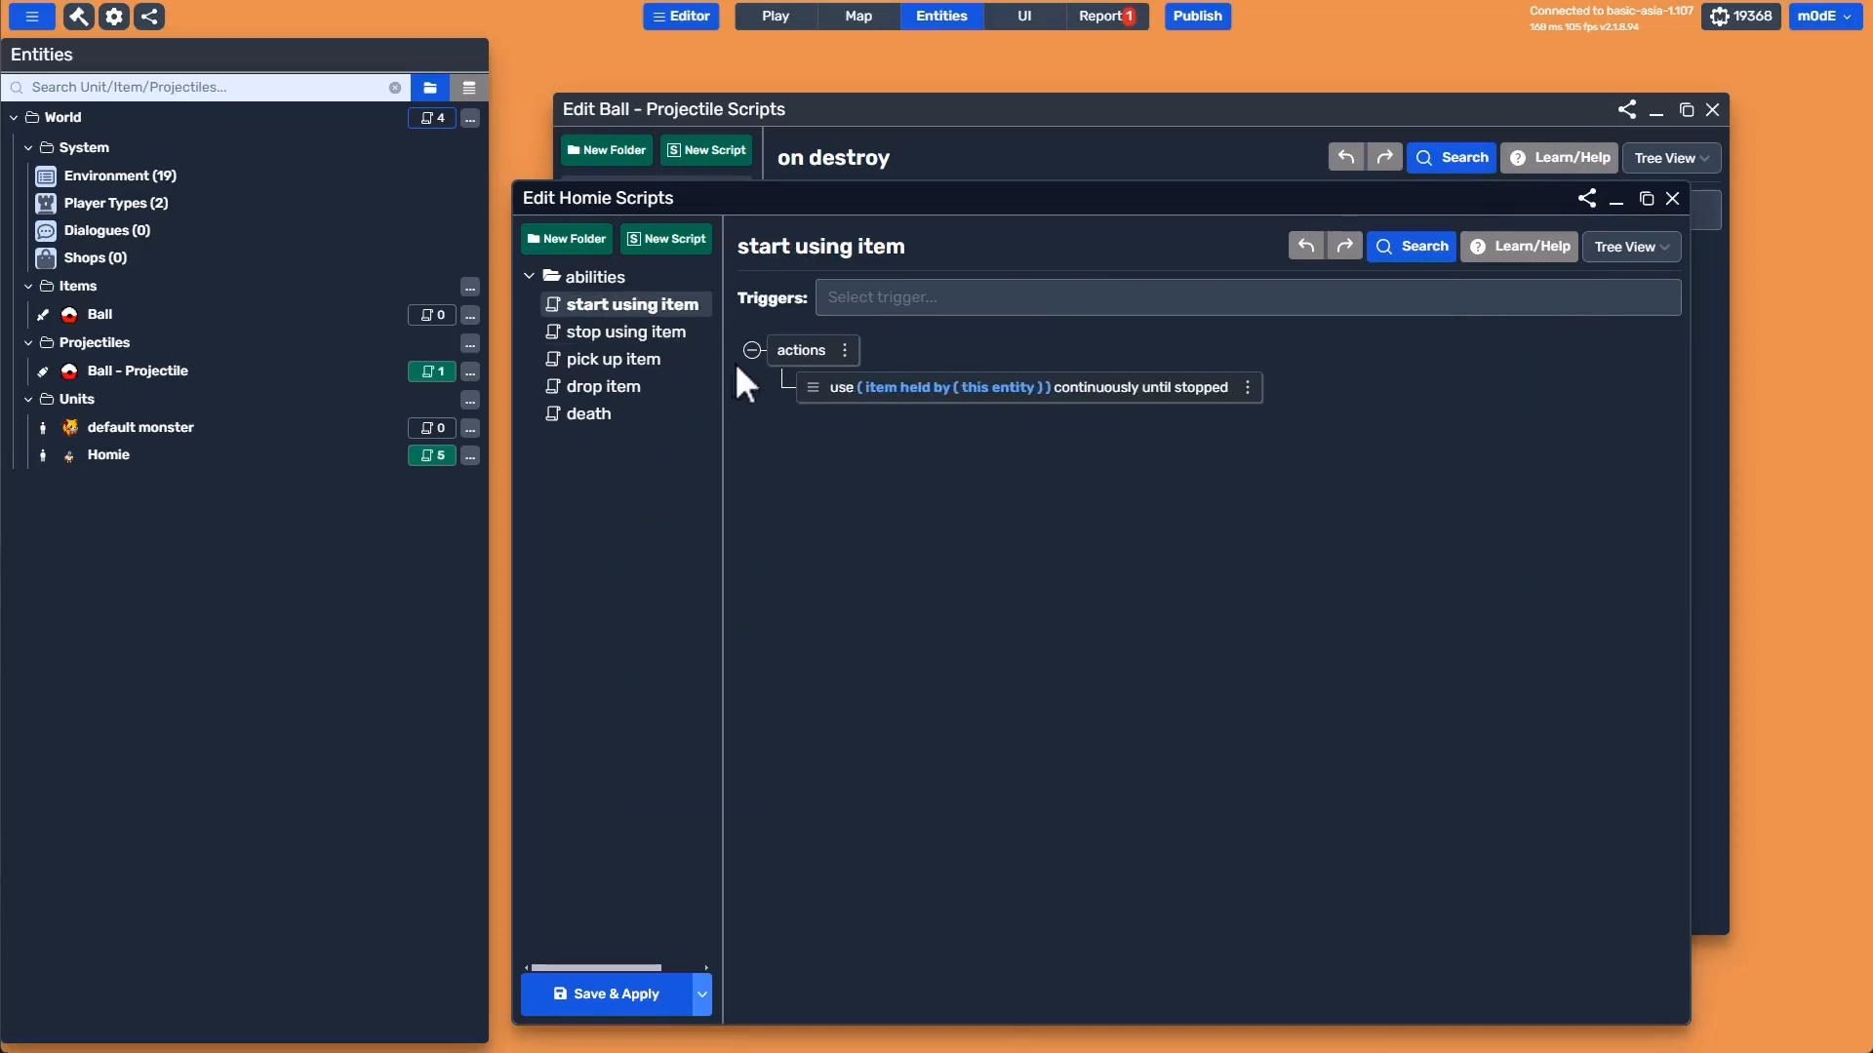
Add an if / else / then action to Homie's start using item script with AND as its condition type.
left_click(844, 352)
left_click(888, 368)
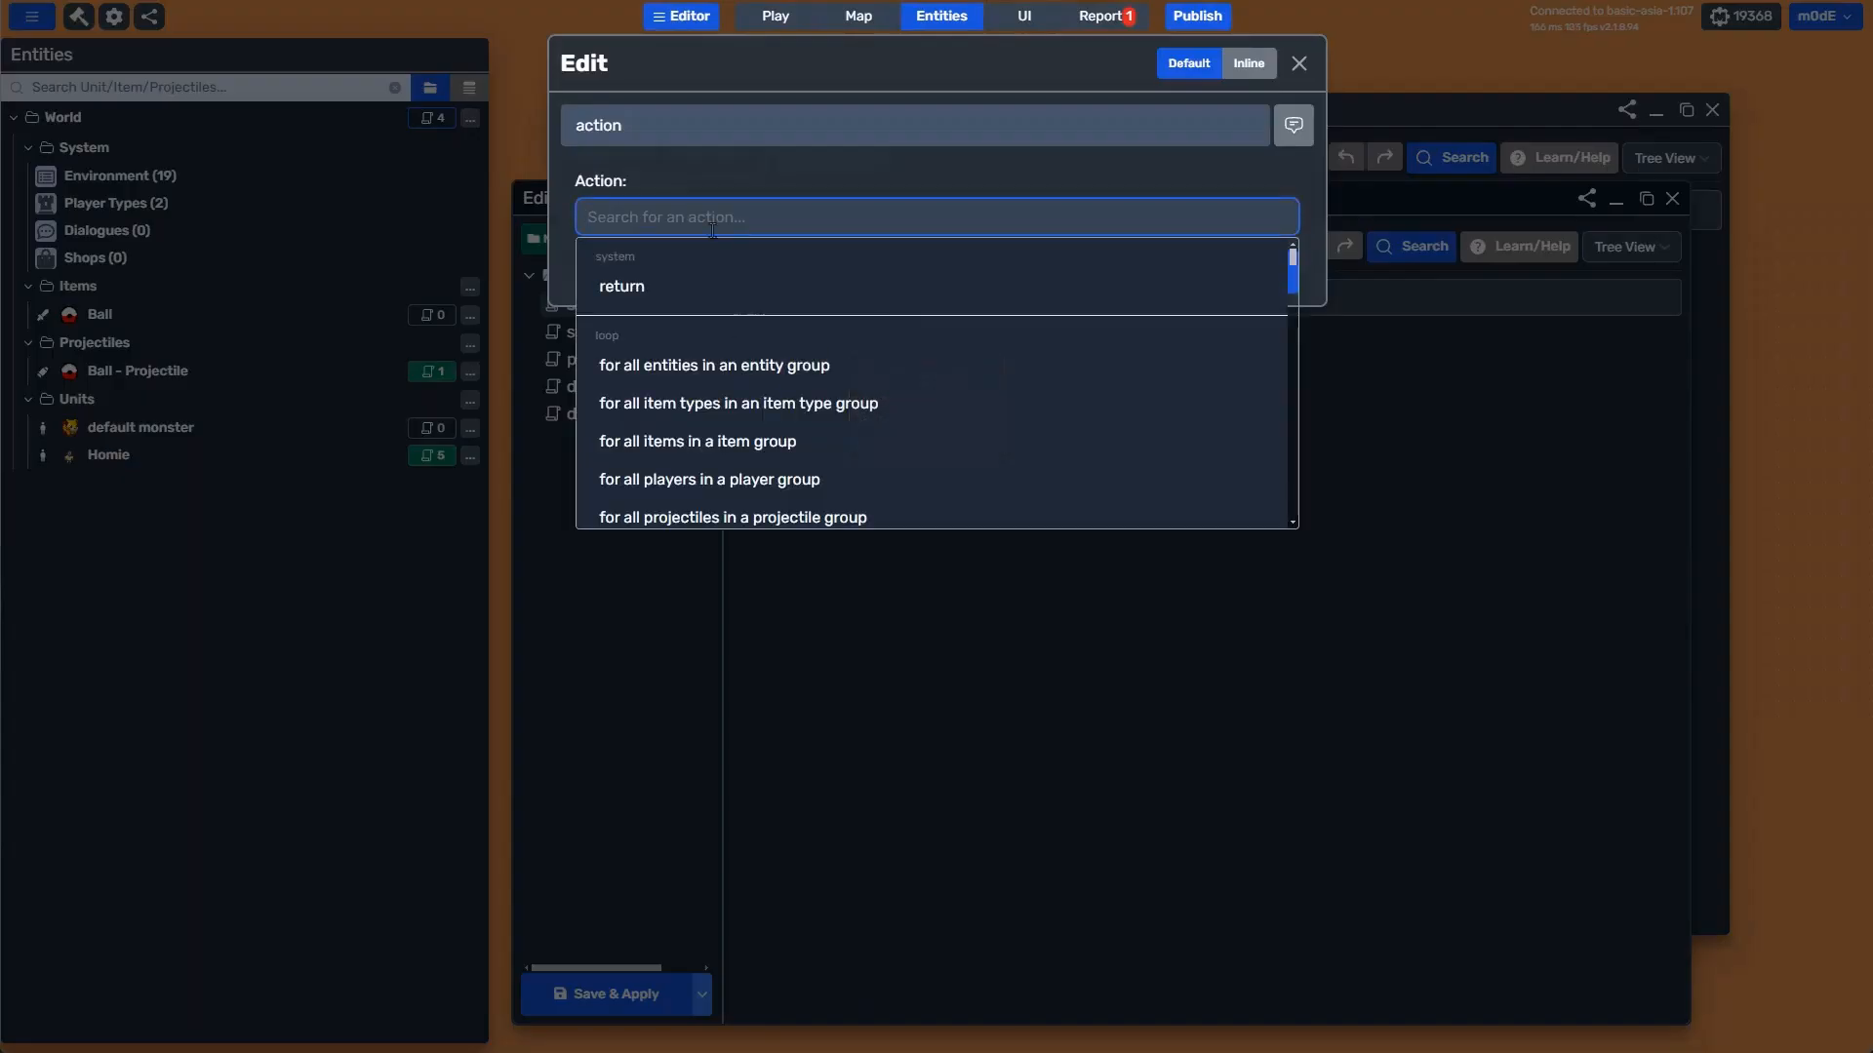
type("if")
left_click(698, 291)
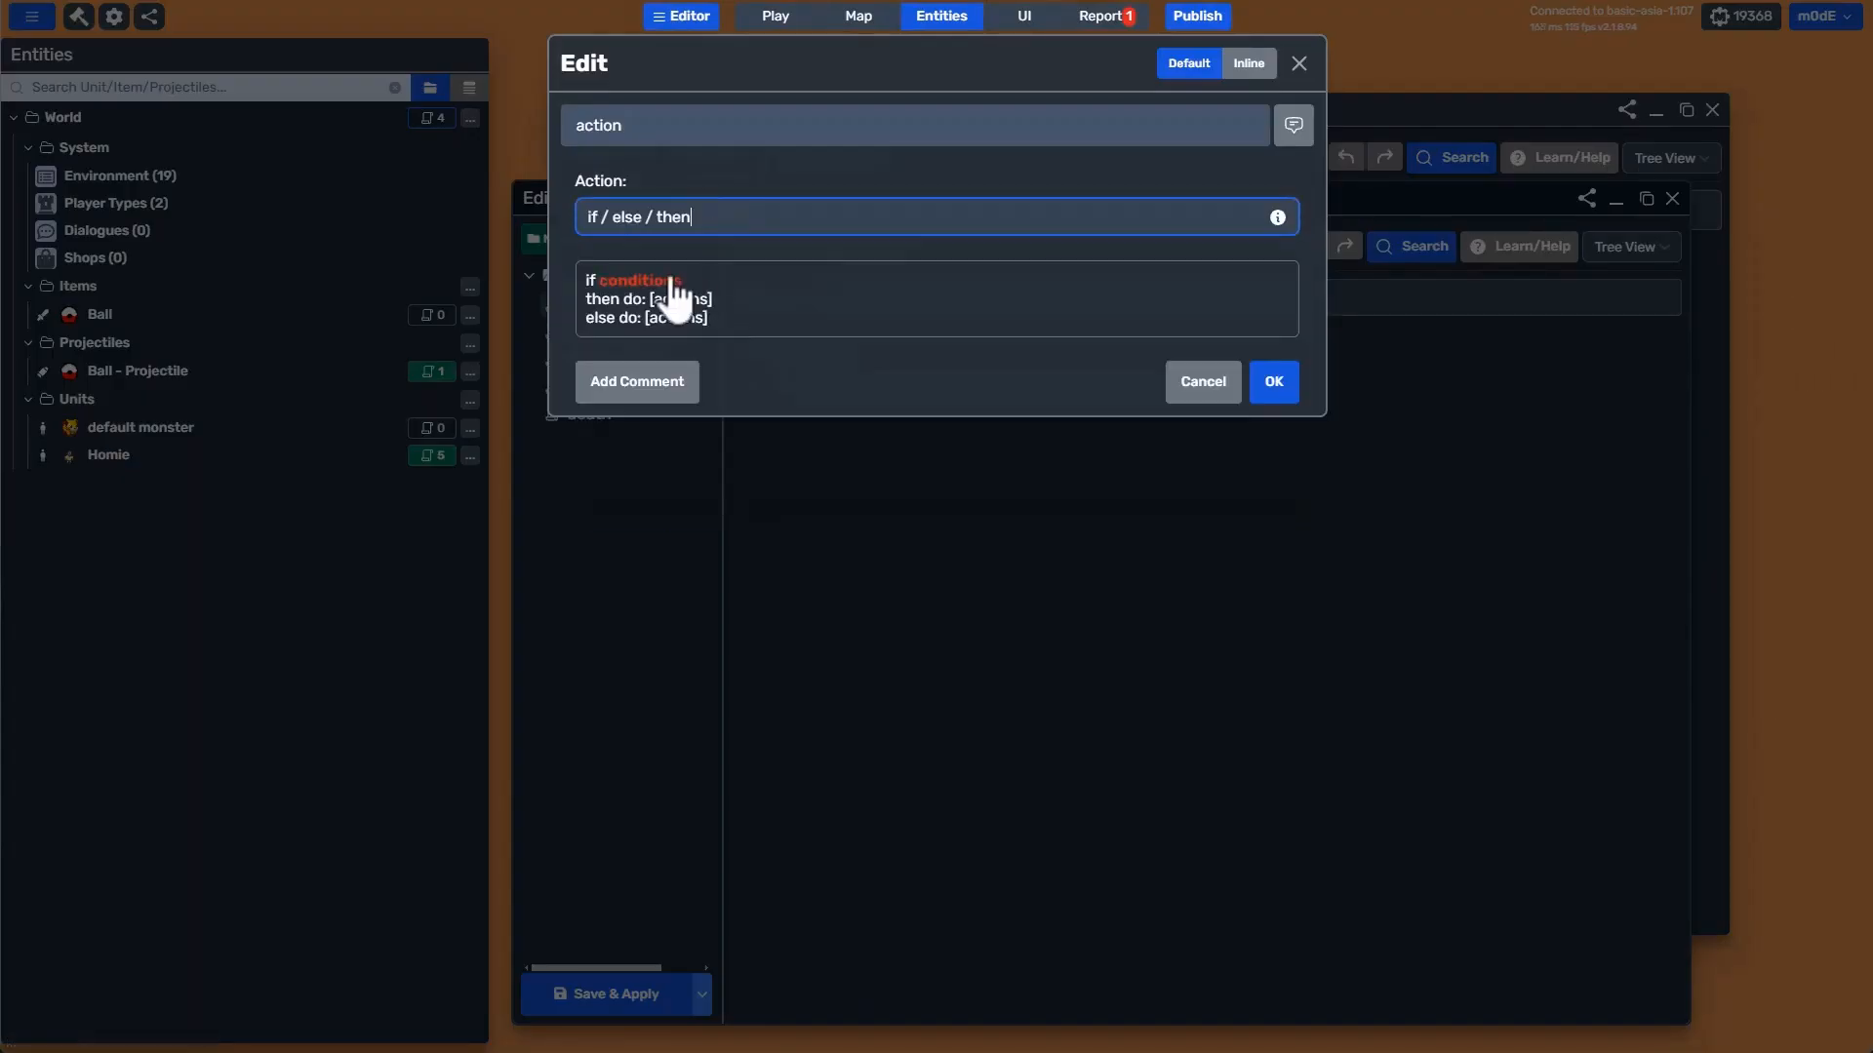
left_click(673, 283)
left_click(858, 207)
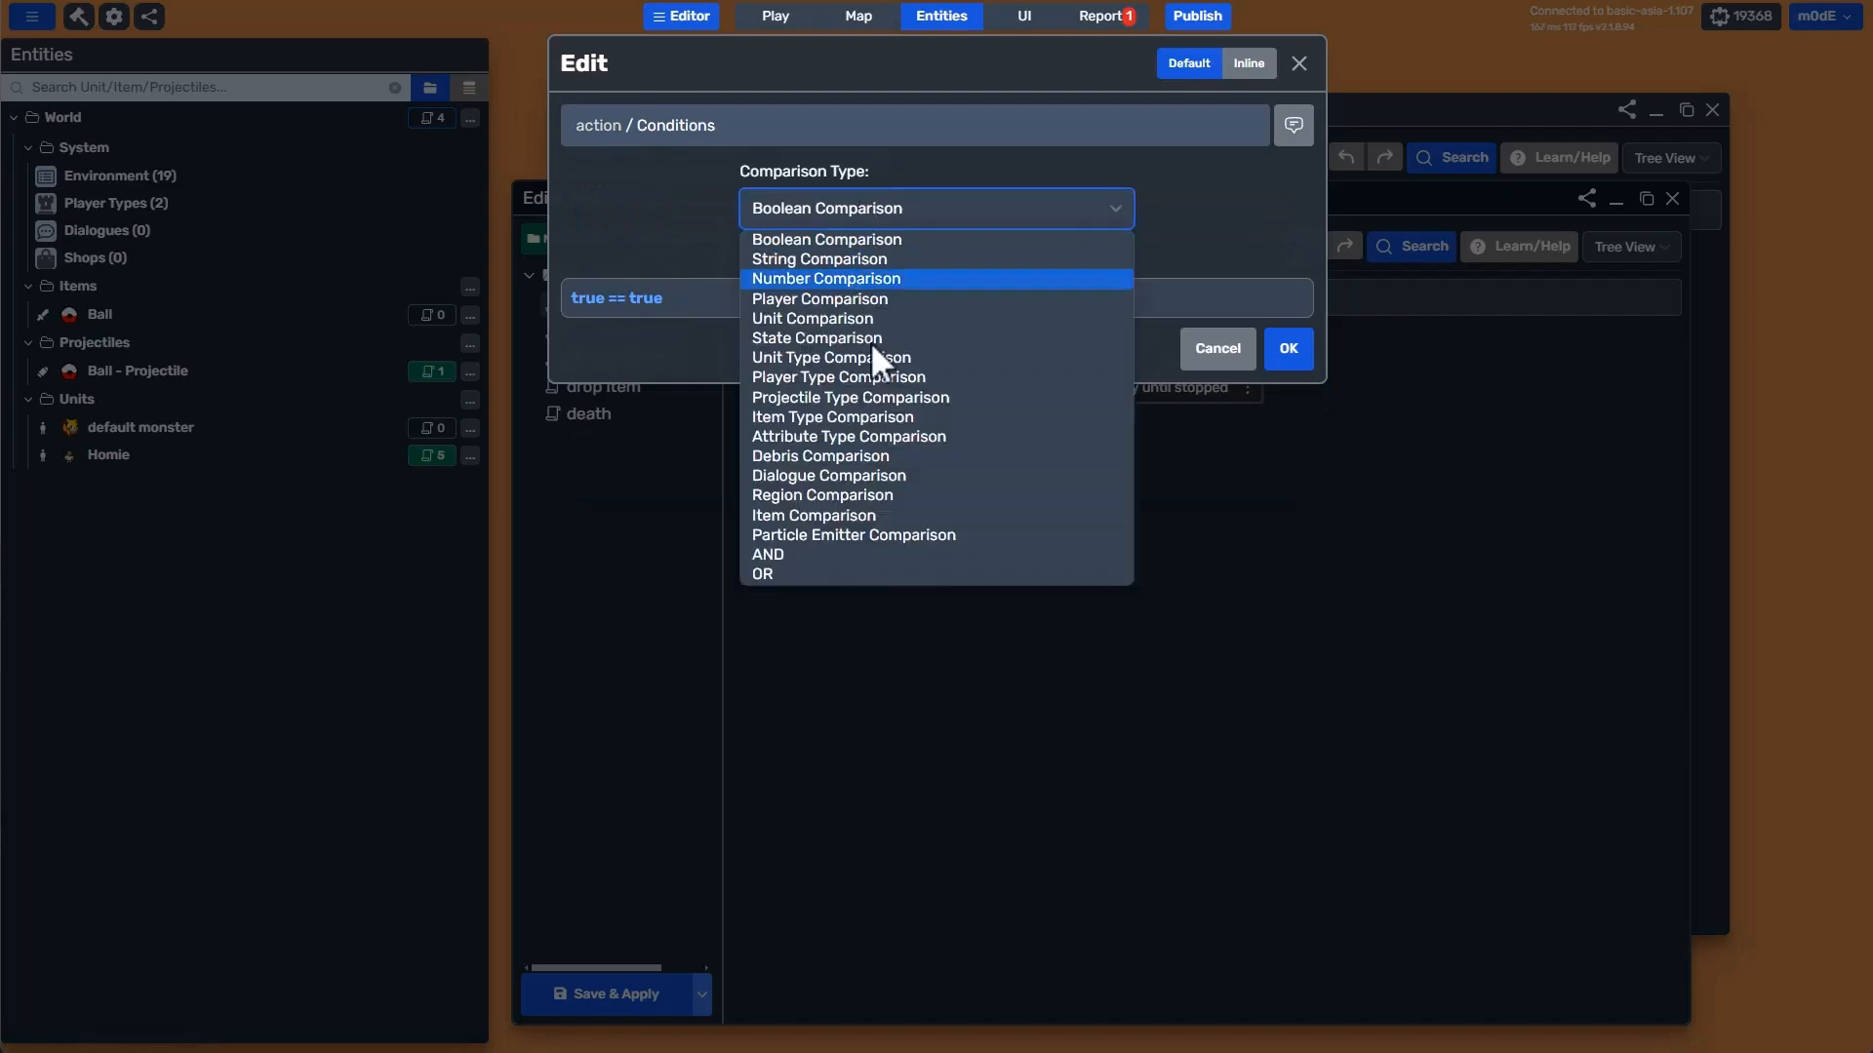
left_click(841, 554)
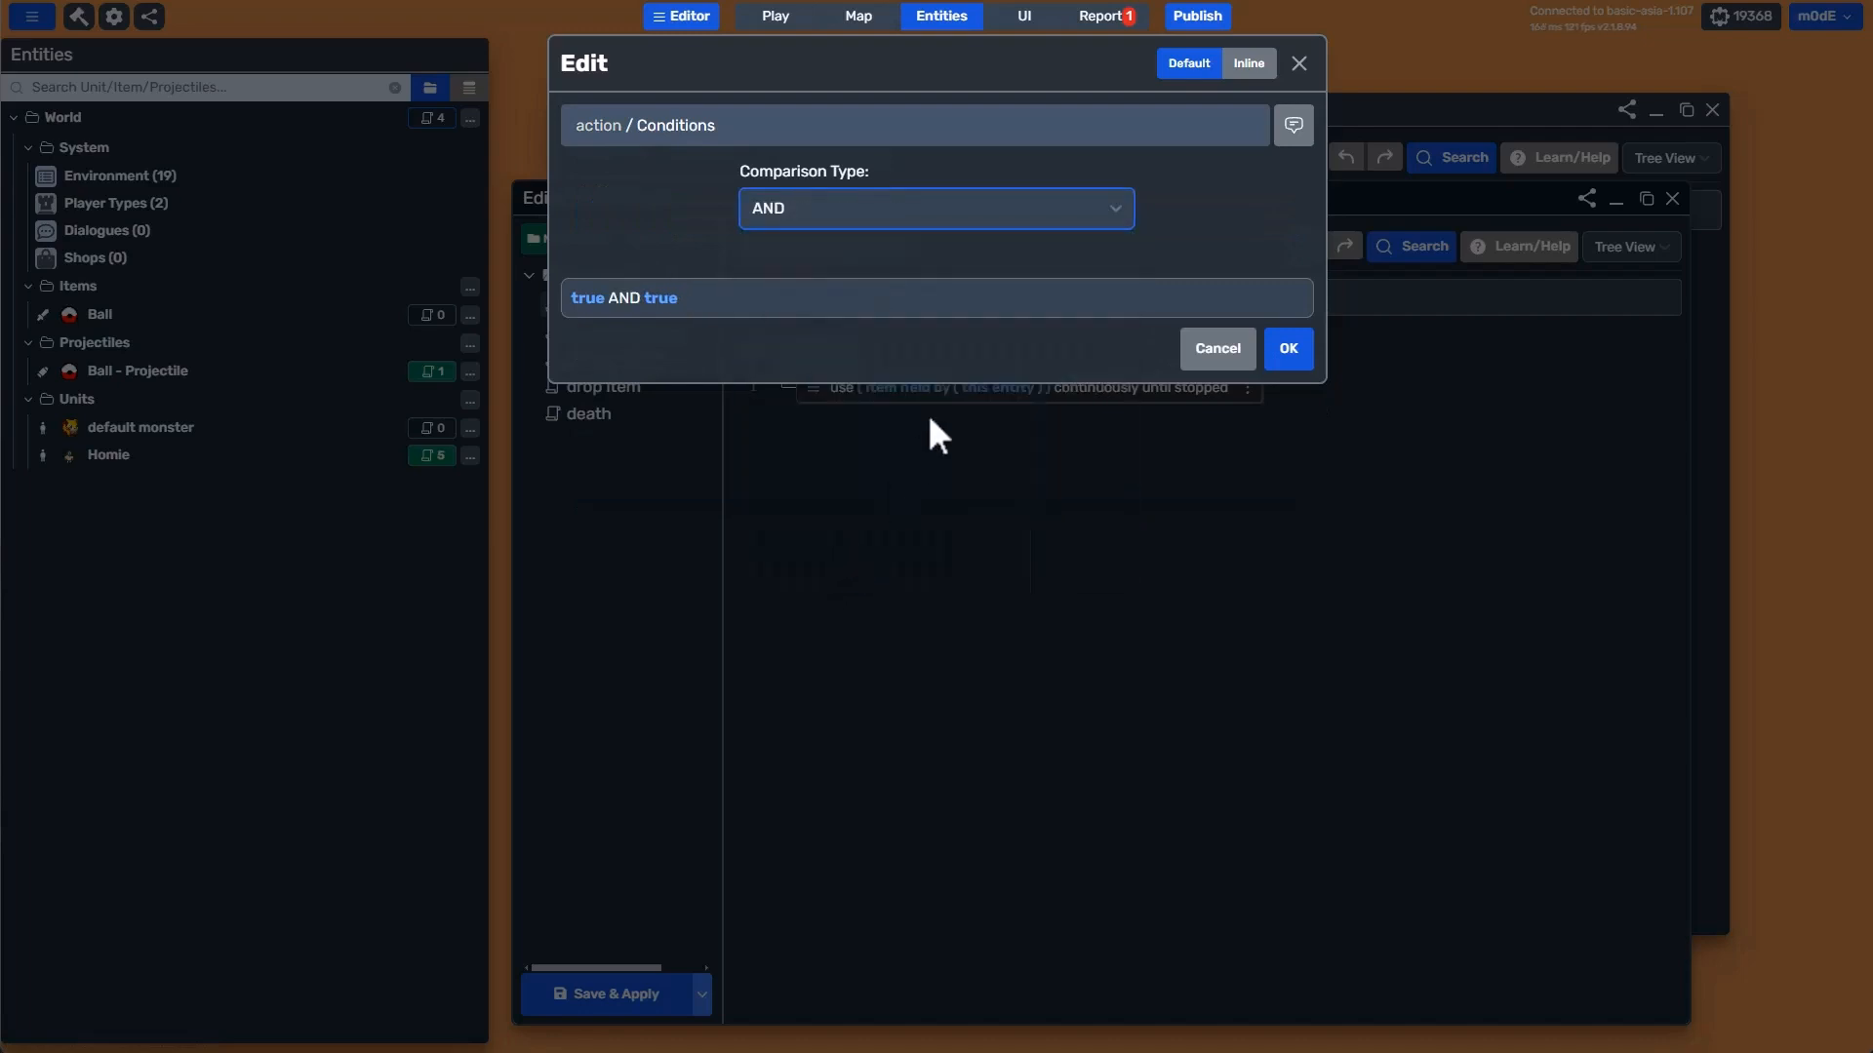
Make the first operand of the AND condition an Item Type Comparison.
left_click(583, 302)
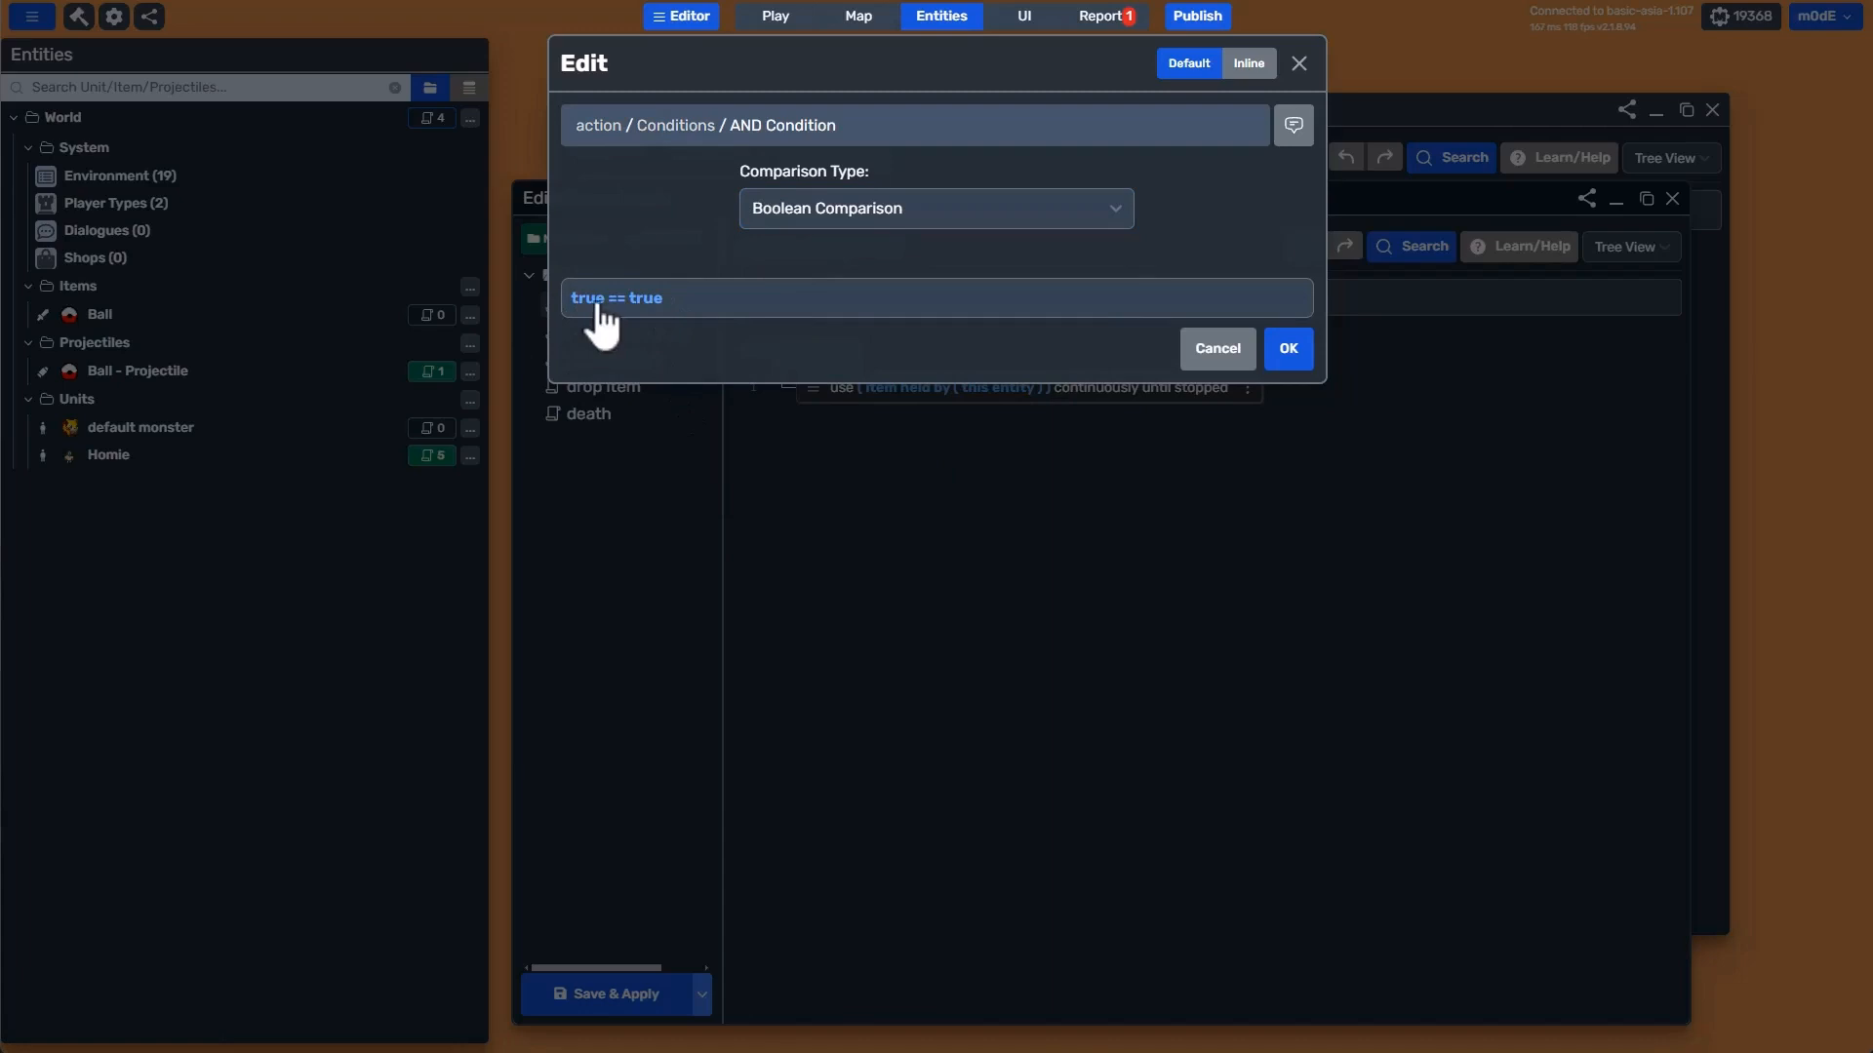
left_click(841, 204)
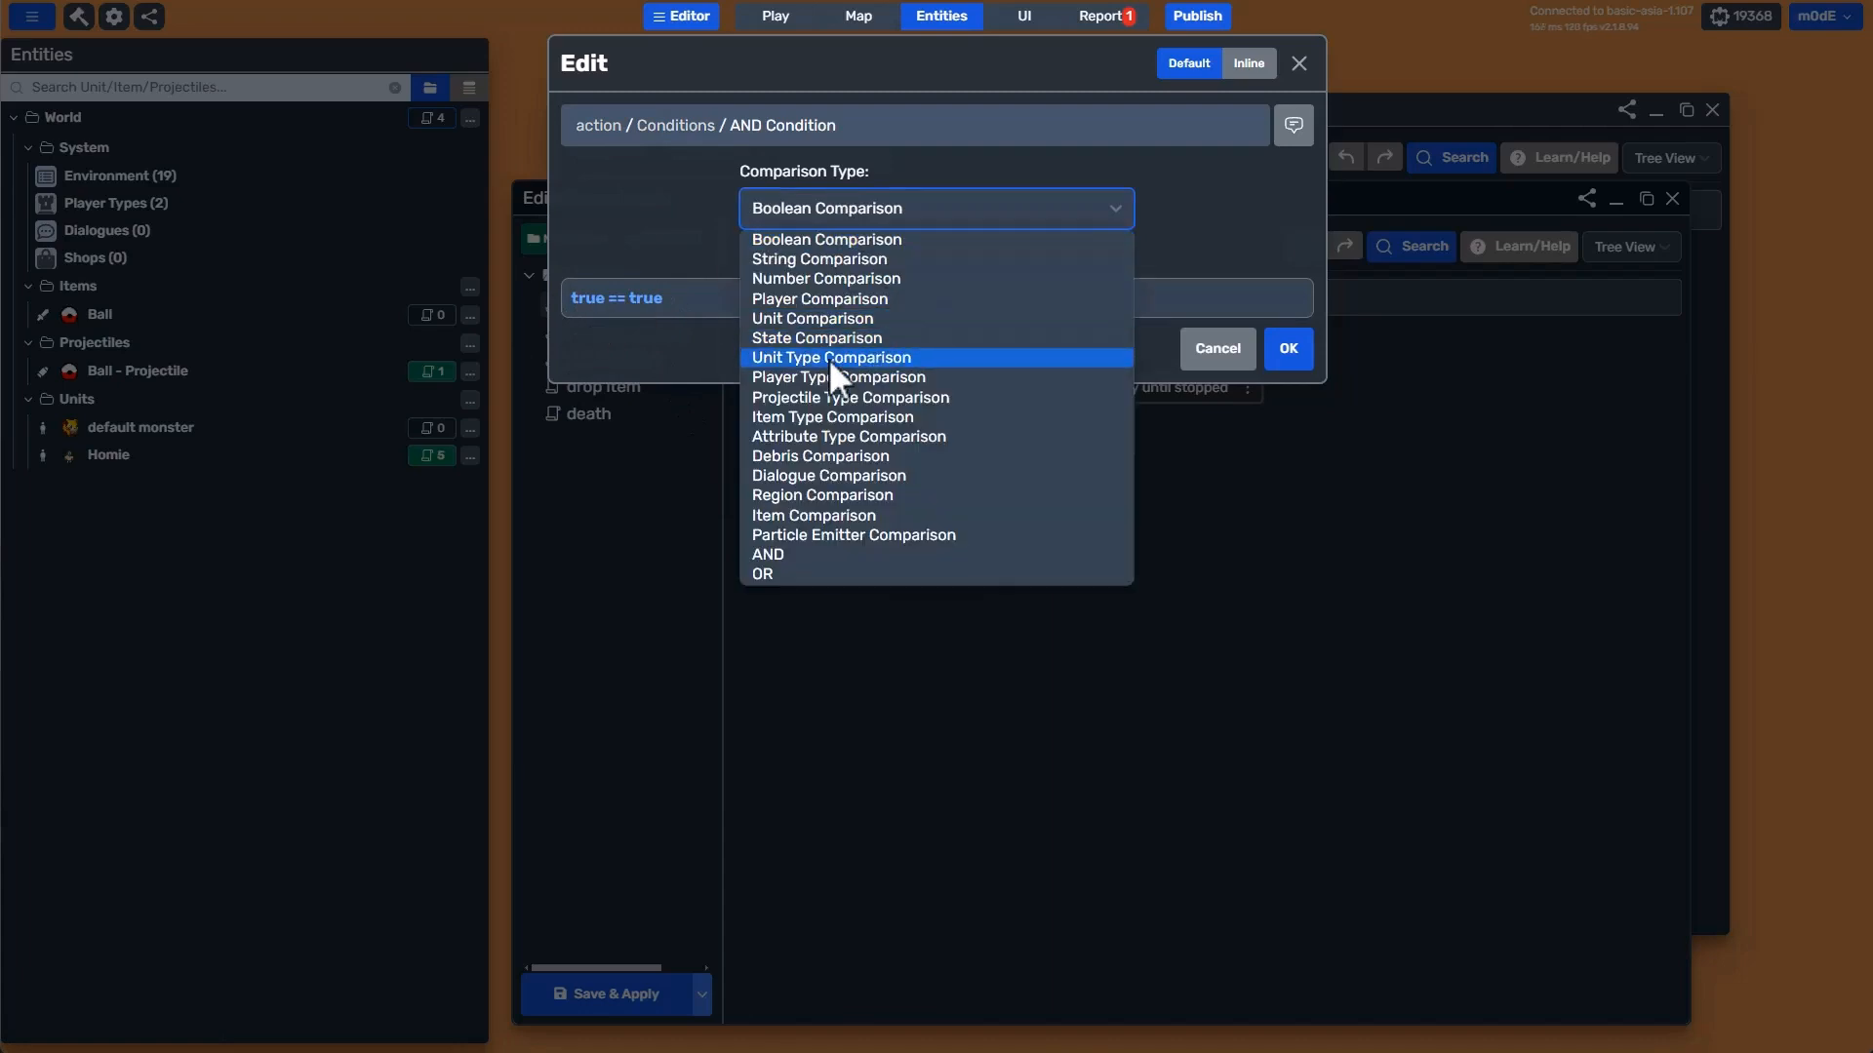
left_click(835, 417)
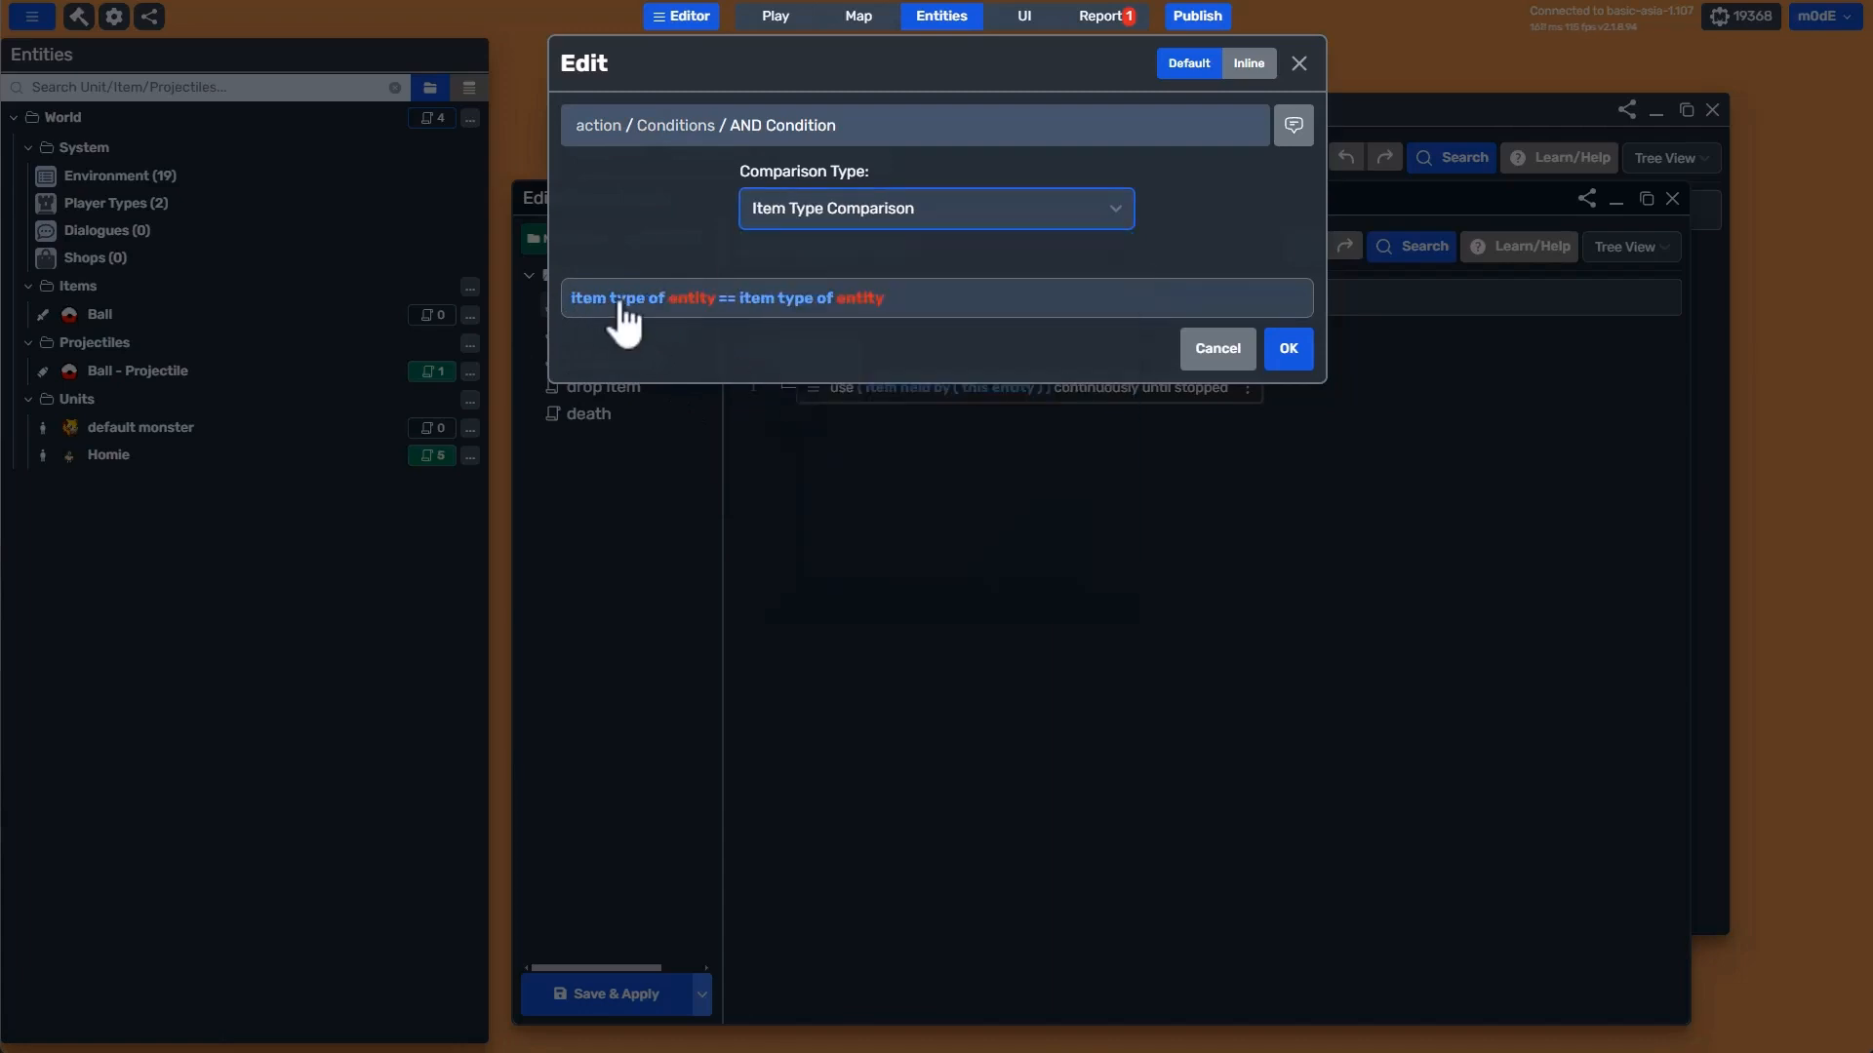
Set the first side of the item type comparison to the item type of the item currently held by this entity.
left_click(617, 303)
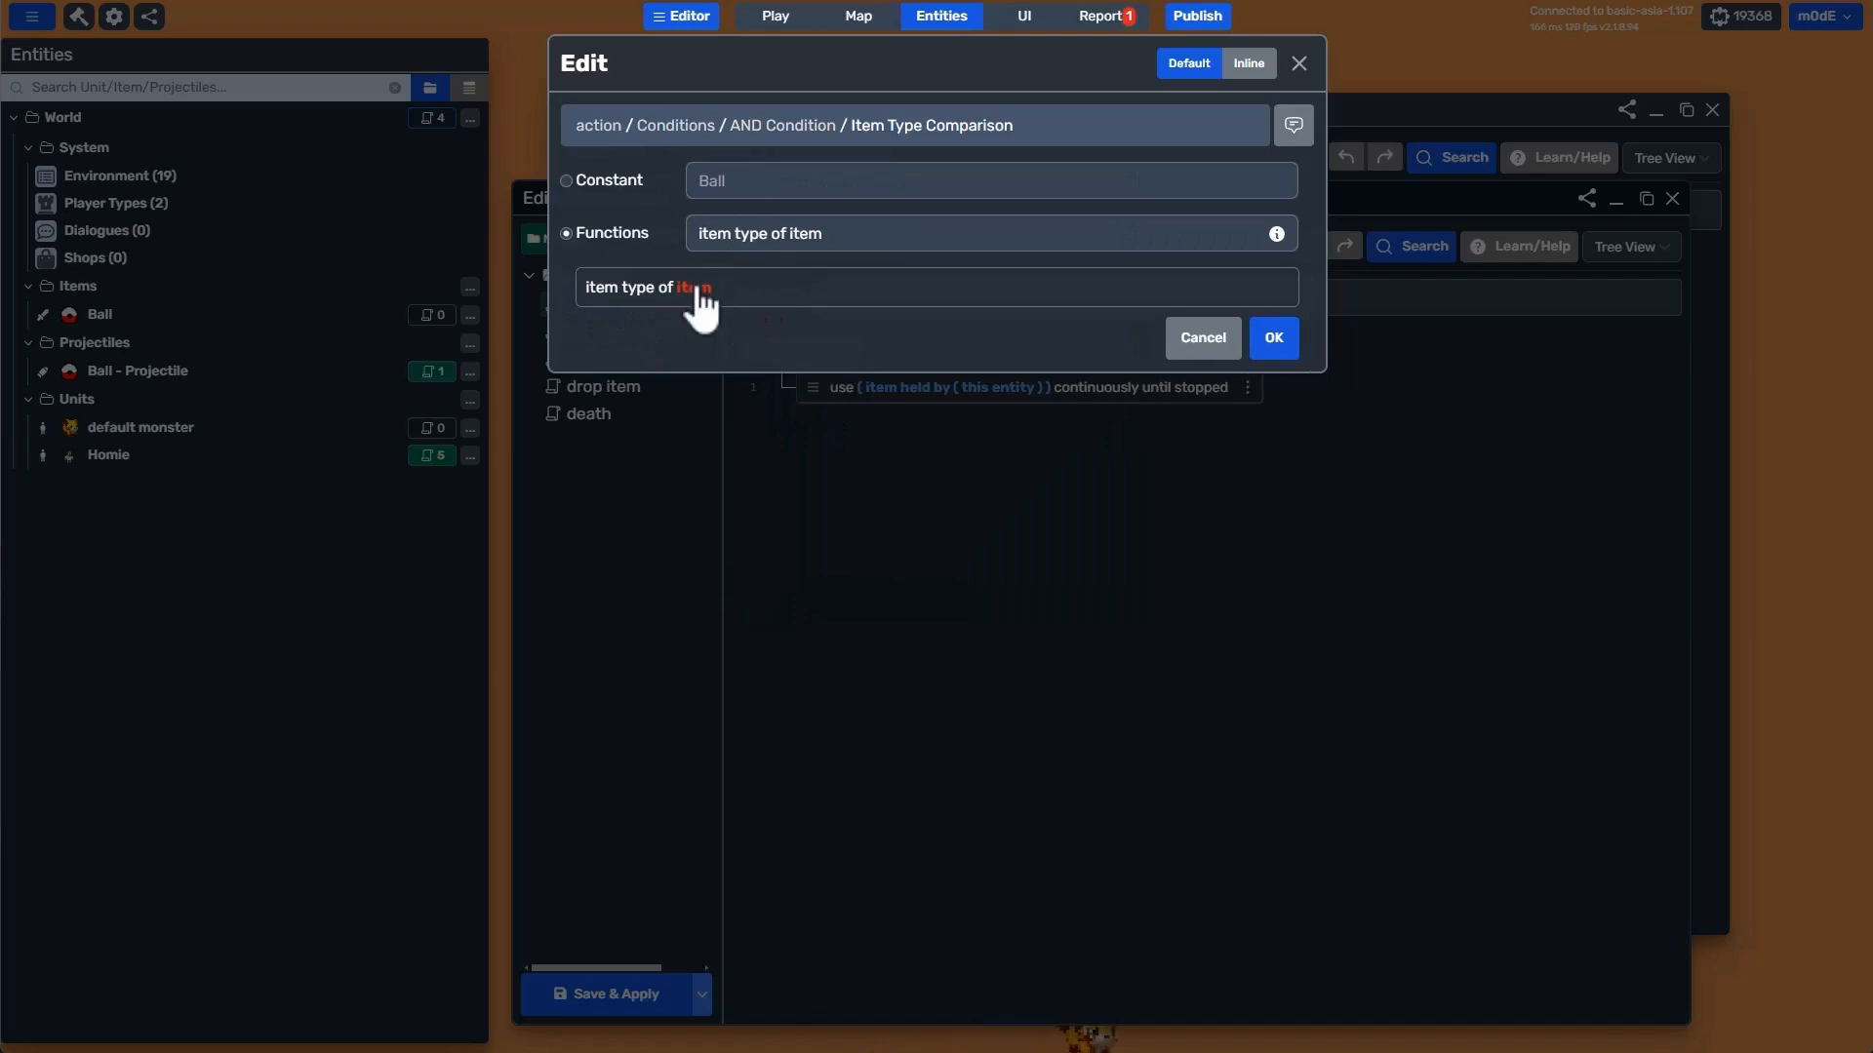
left_click(771, 181)
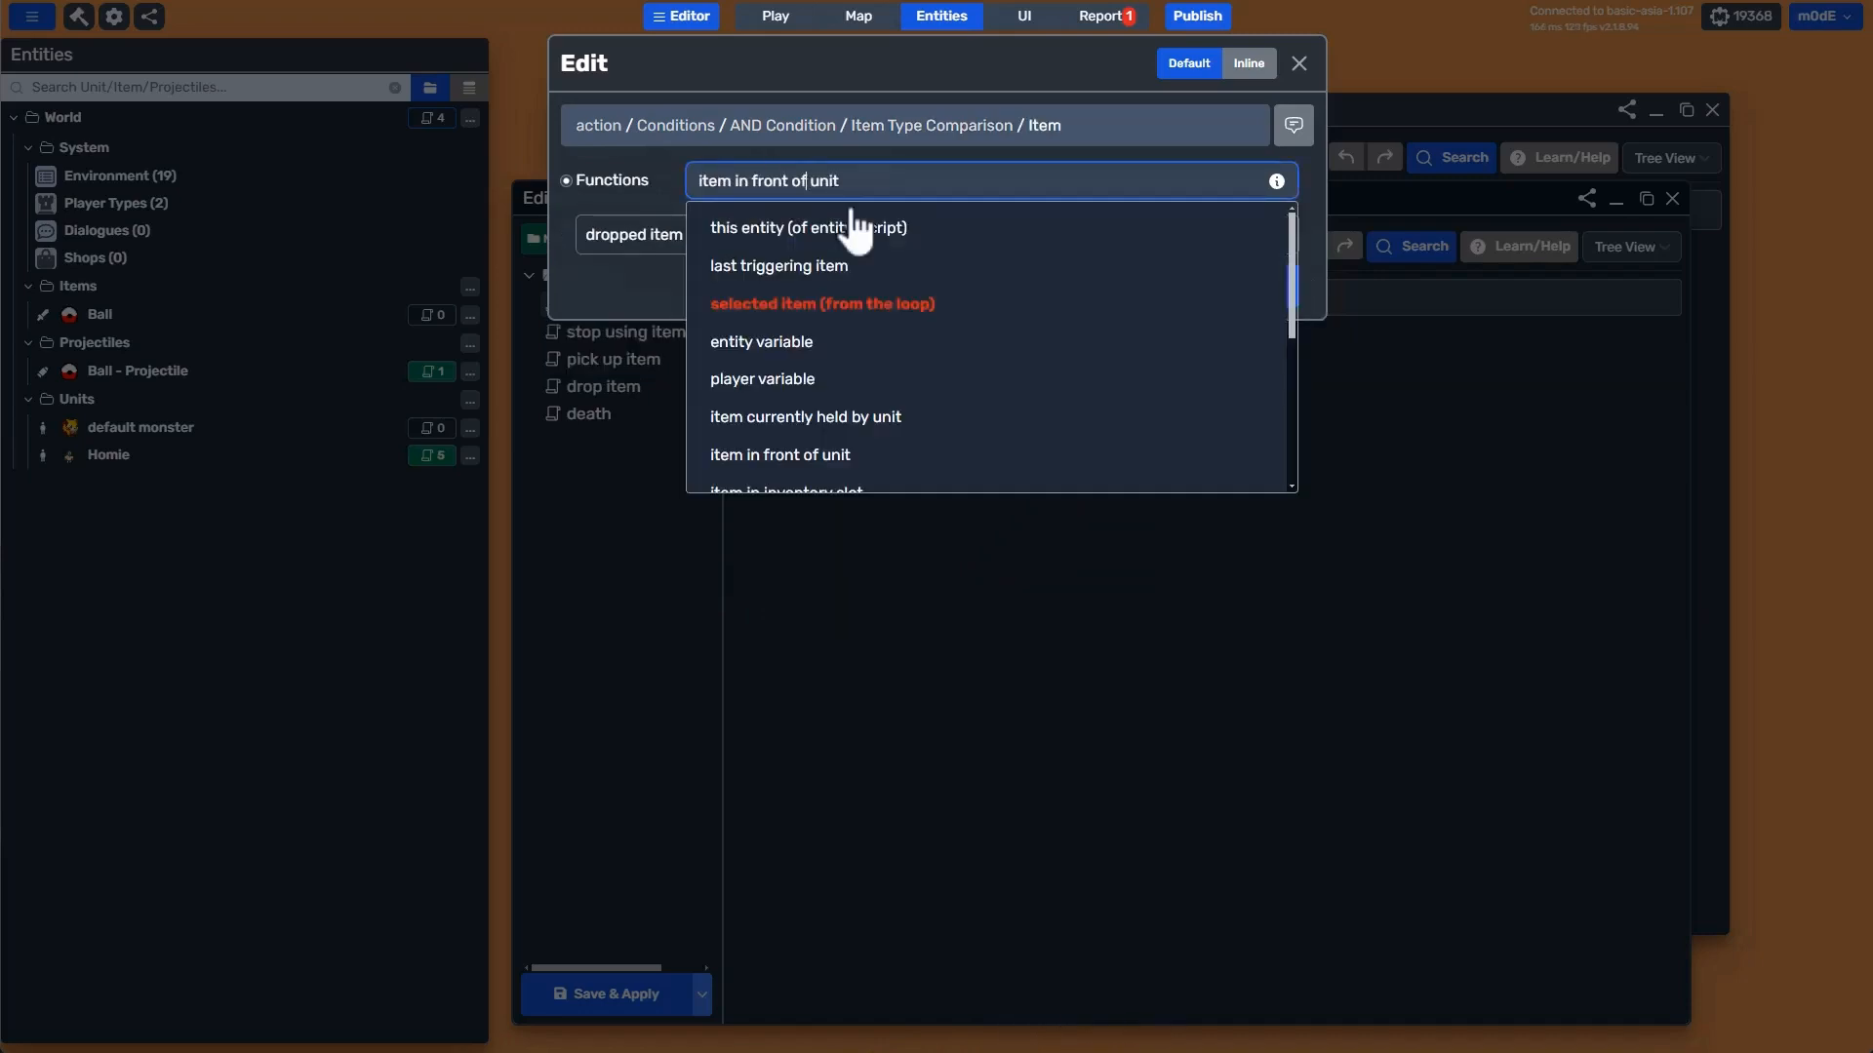
scroll(931, 376, "down", 1)
left_click(891, 313)
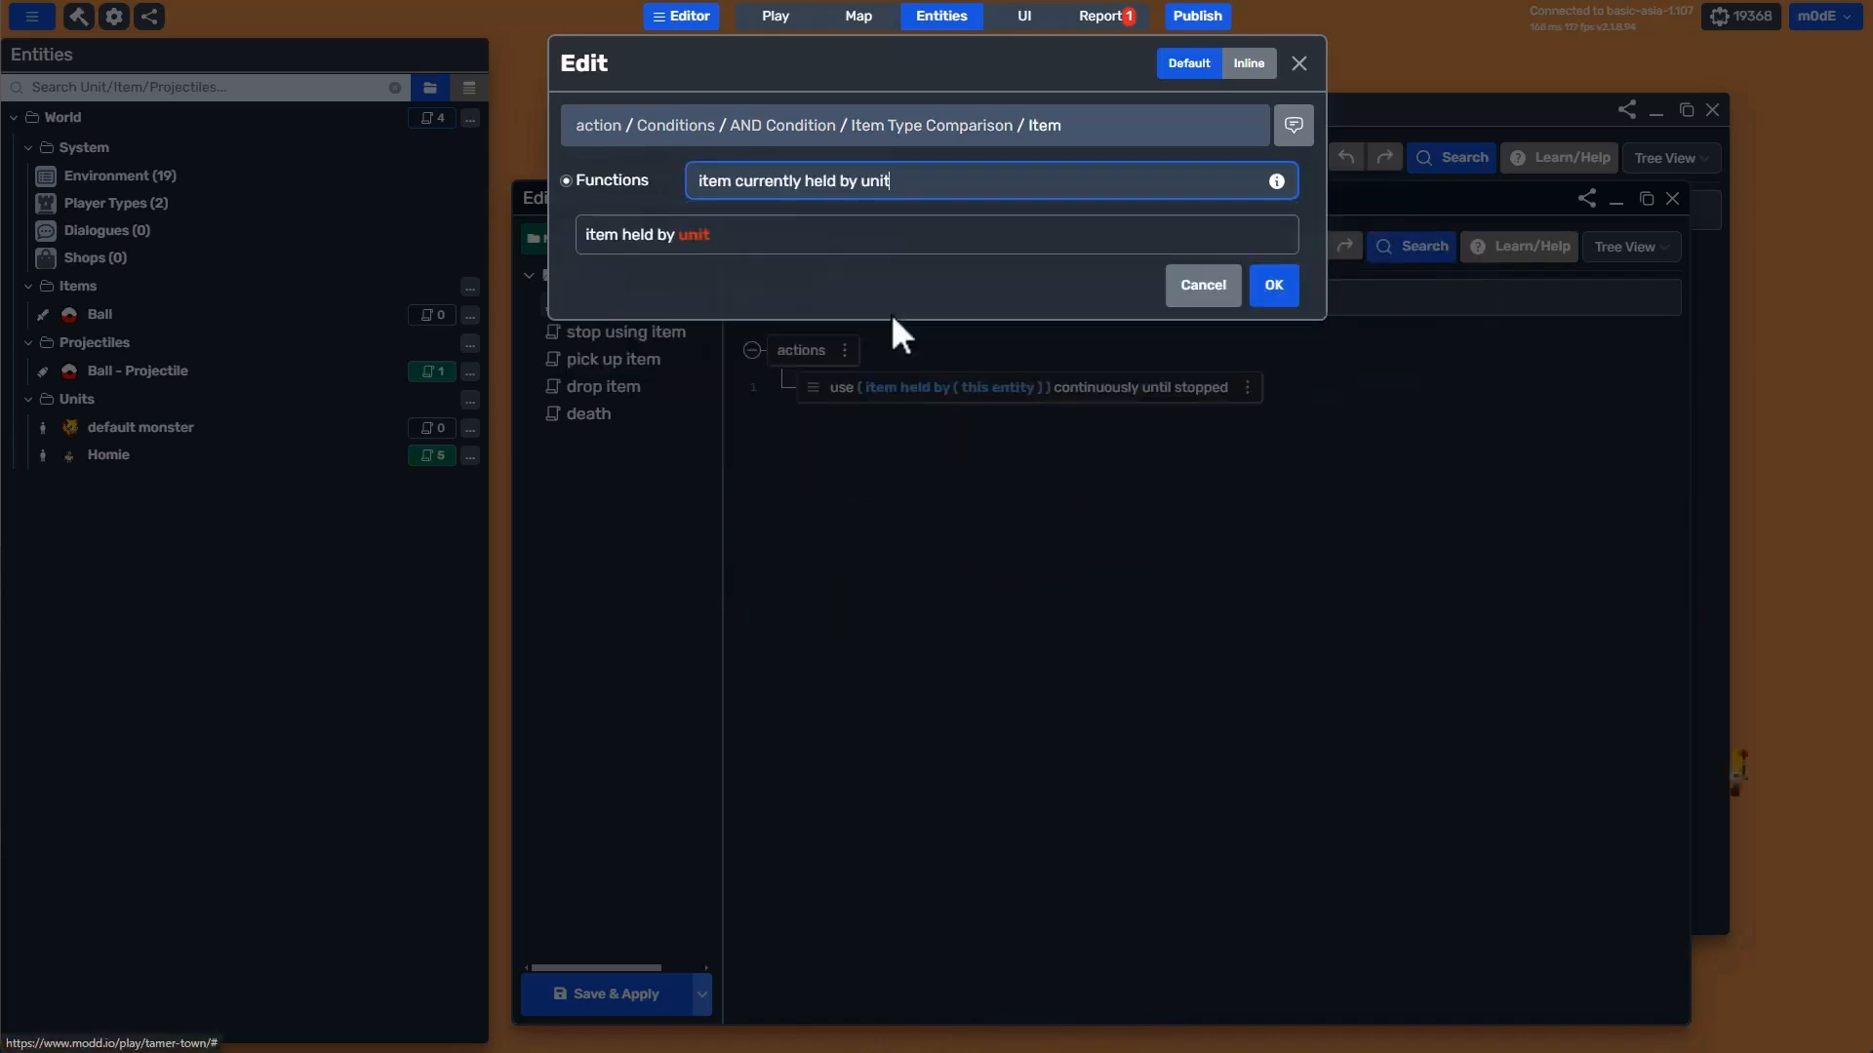
left_click(693, 236)
left_click(768, 181)
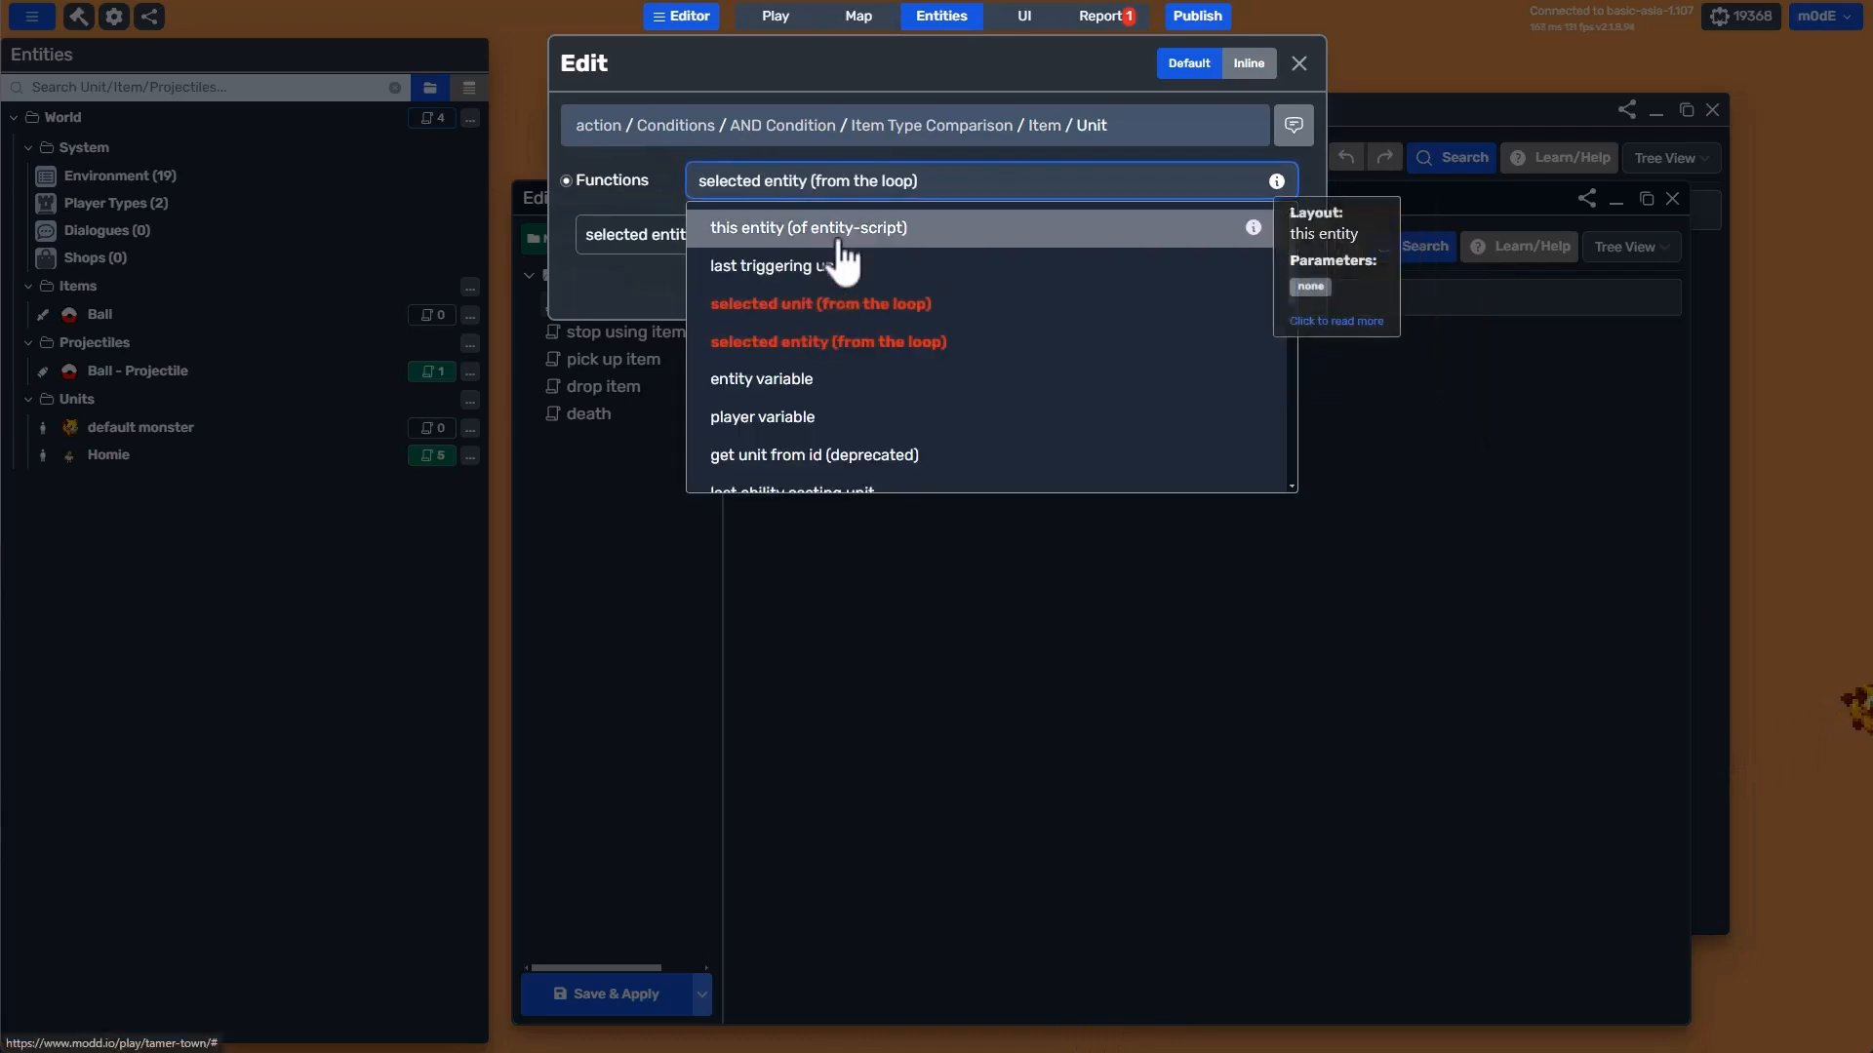
left_click(824, 227)
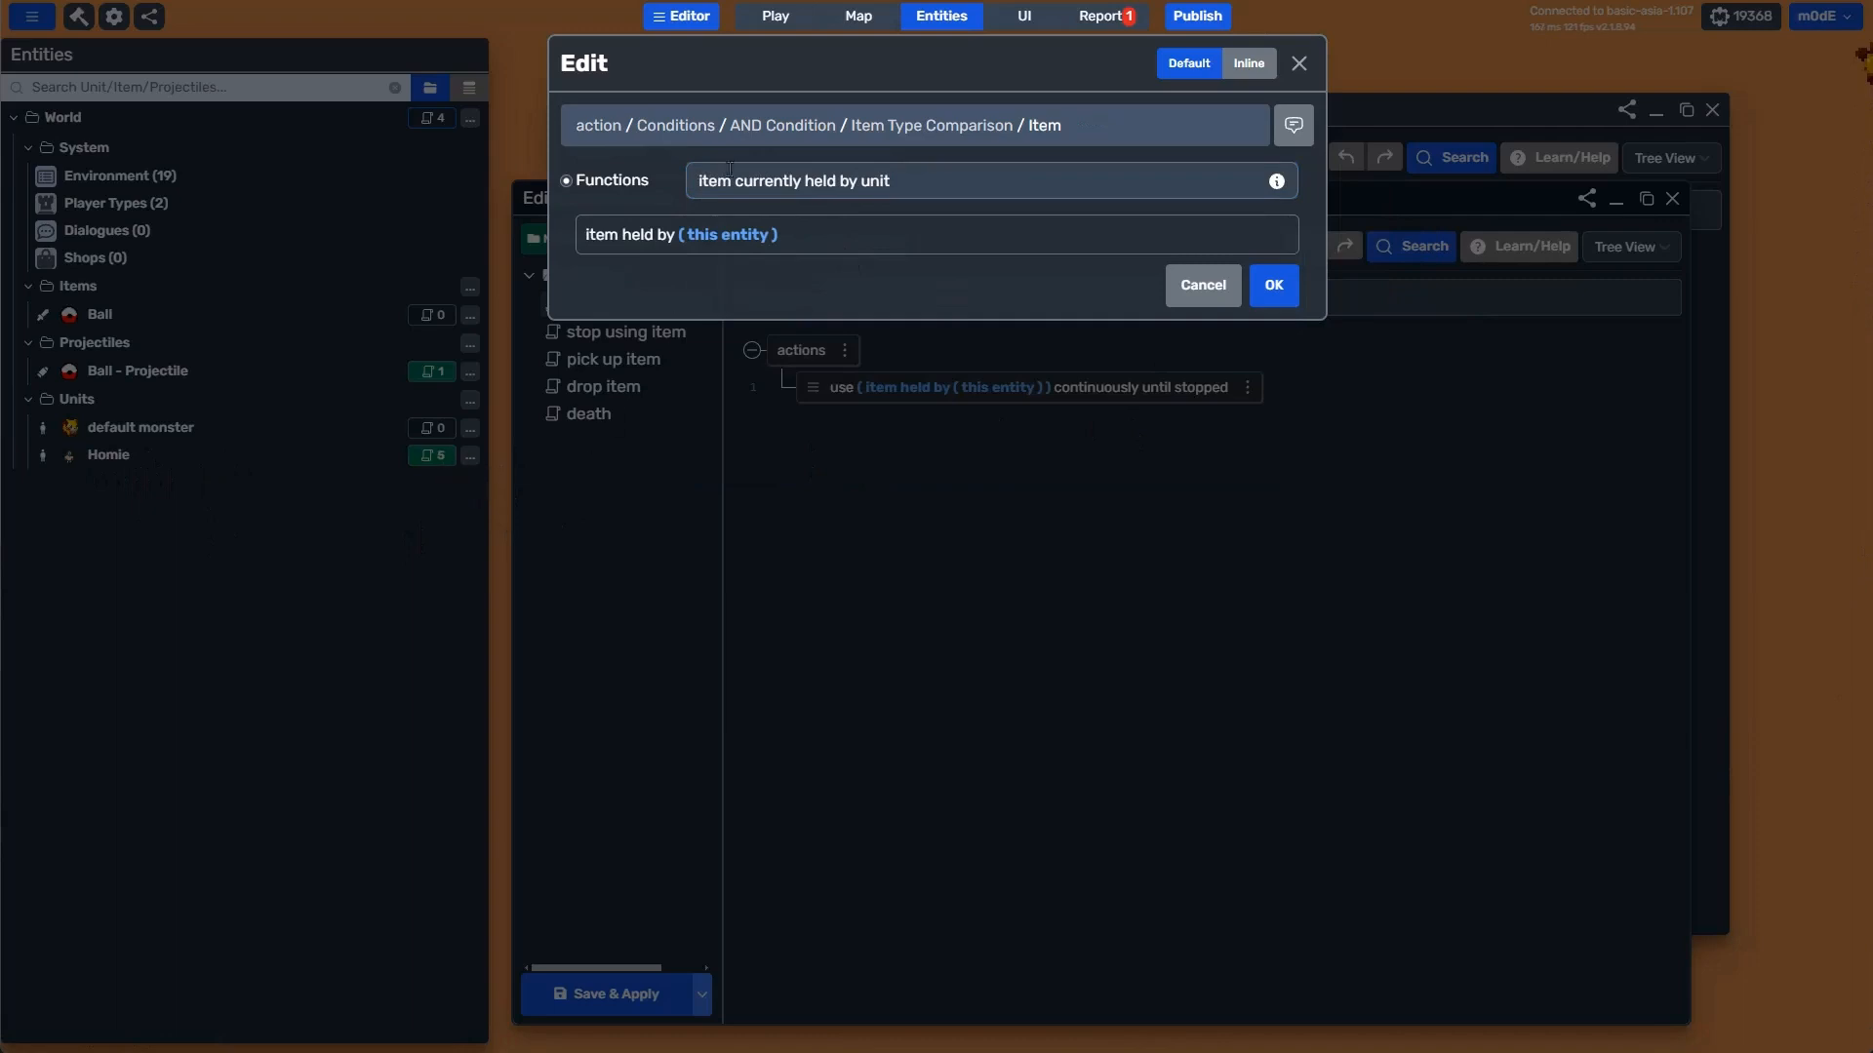
key("Return")
key("Return")
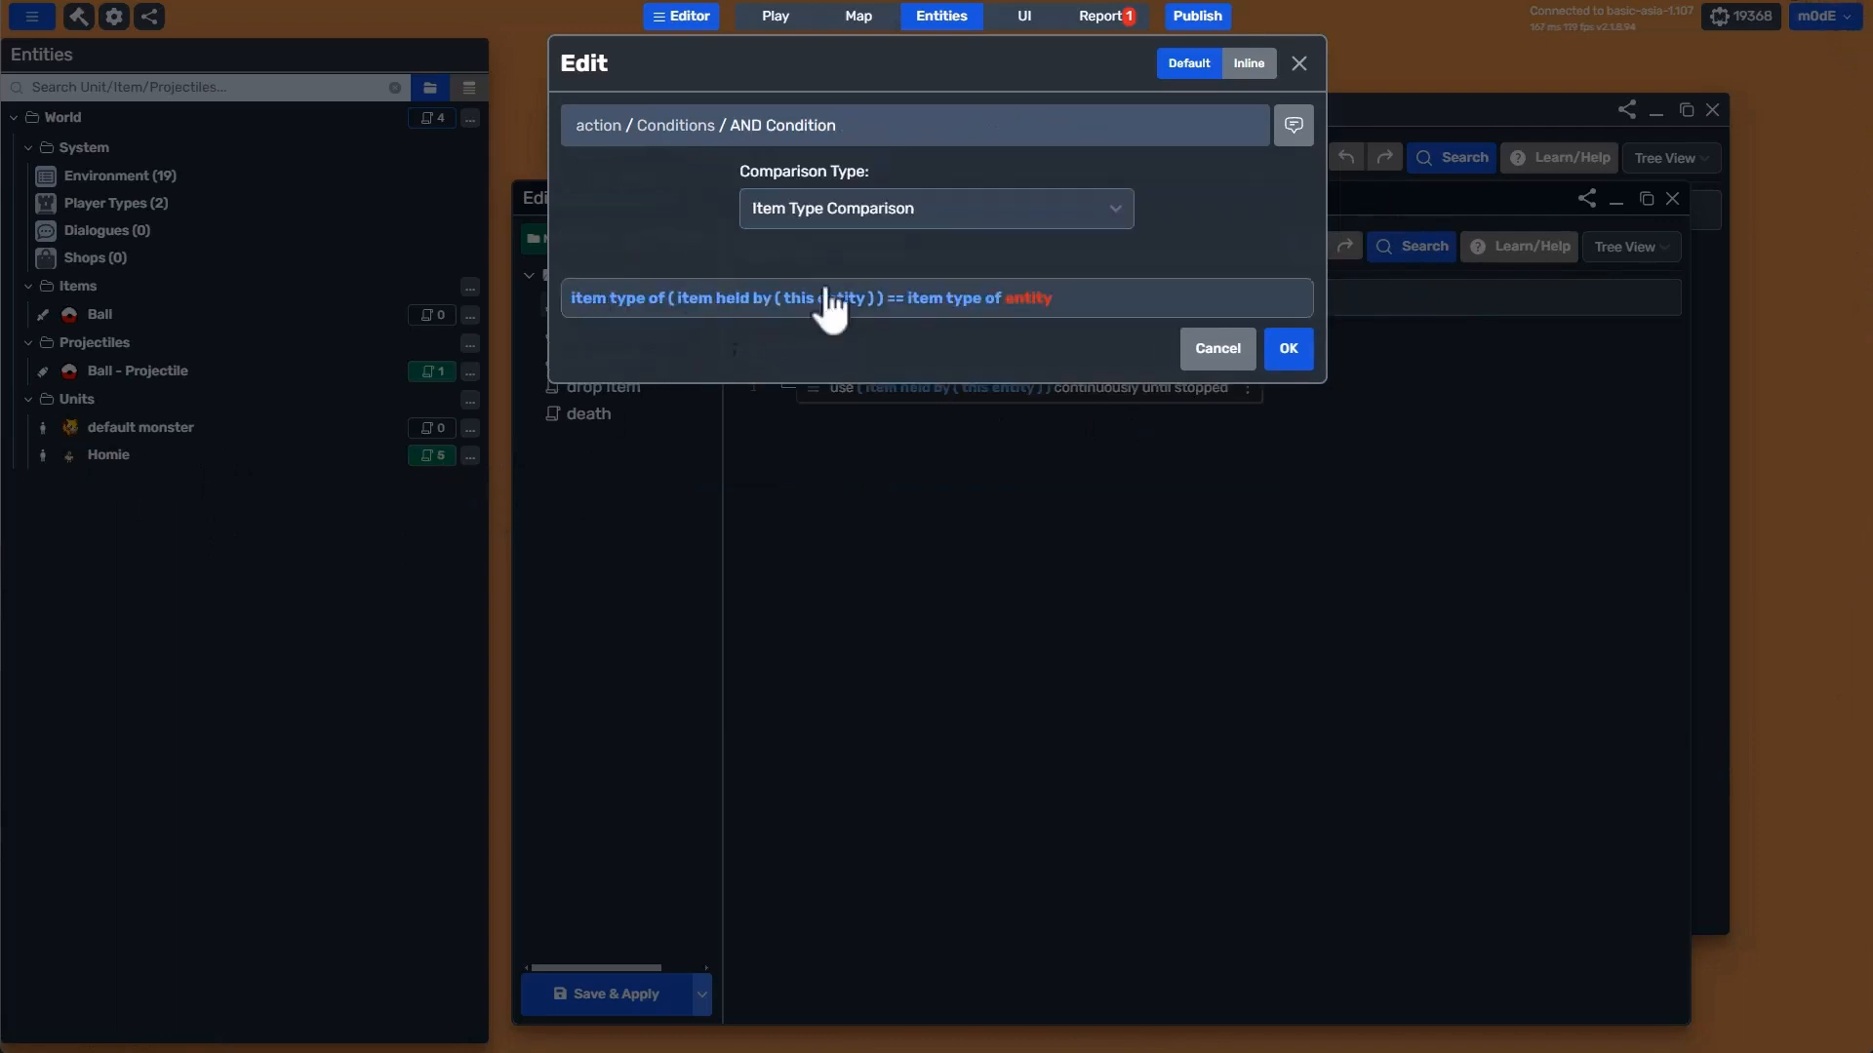
Set the second side of the item type comparison to the constant Ball and accept the comparison.
left_click(942, 300)
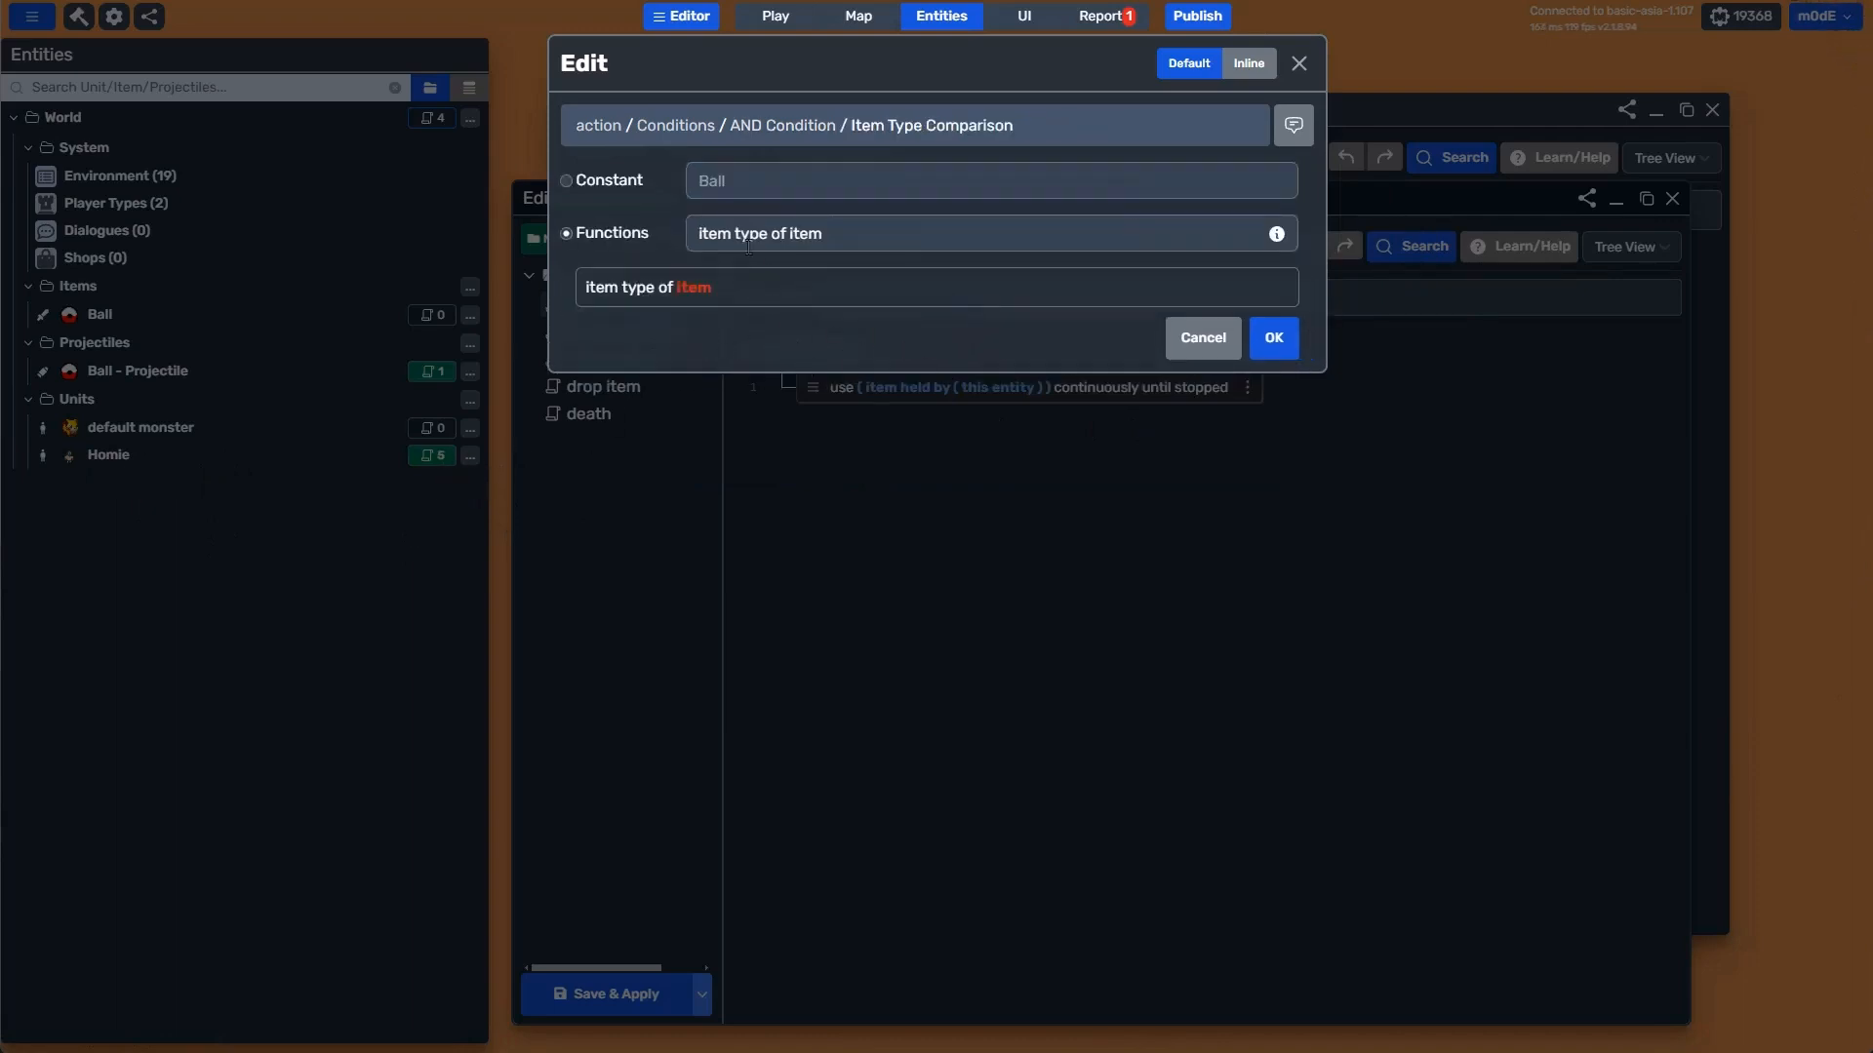
left_click(618, 178)
key("Return")
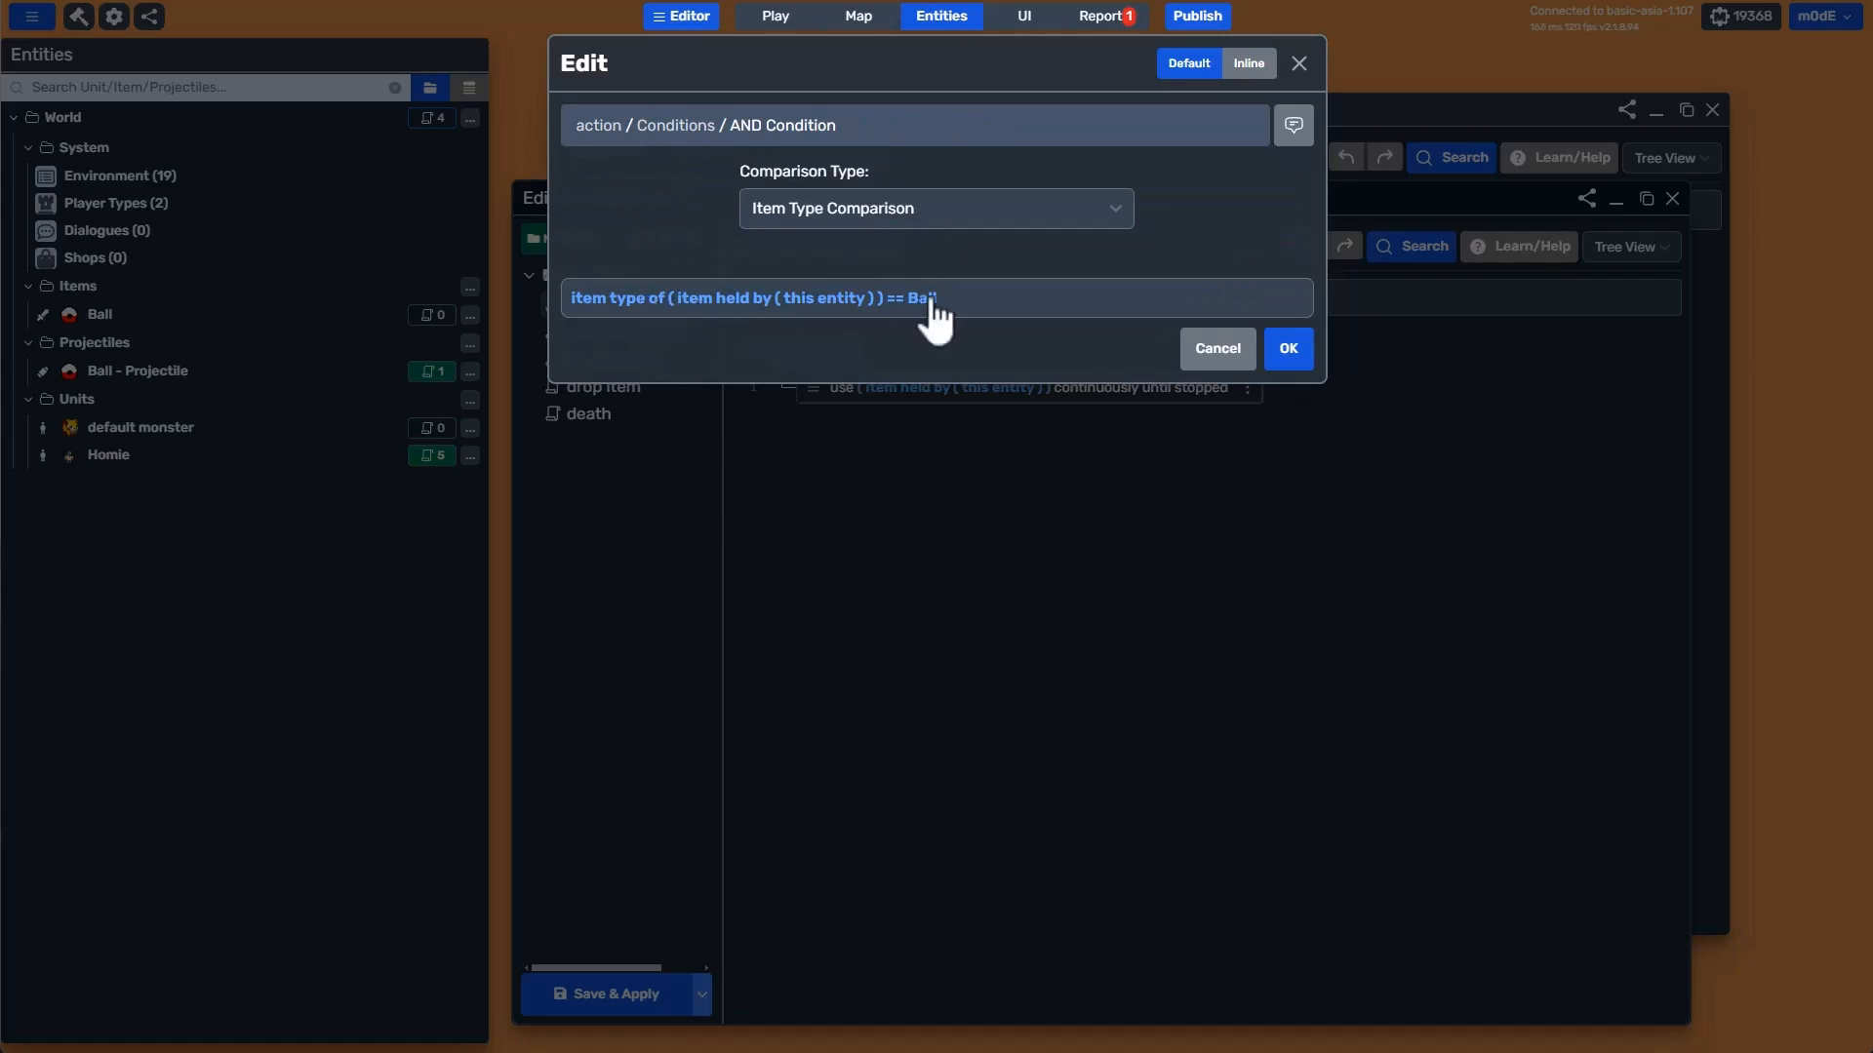
key("Return")
Make the second operand of the AND condition a Number Comparison.
left_click(995, 298)
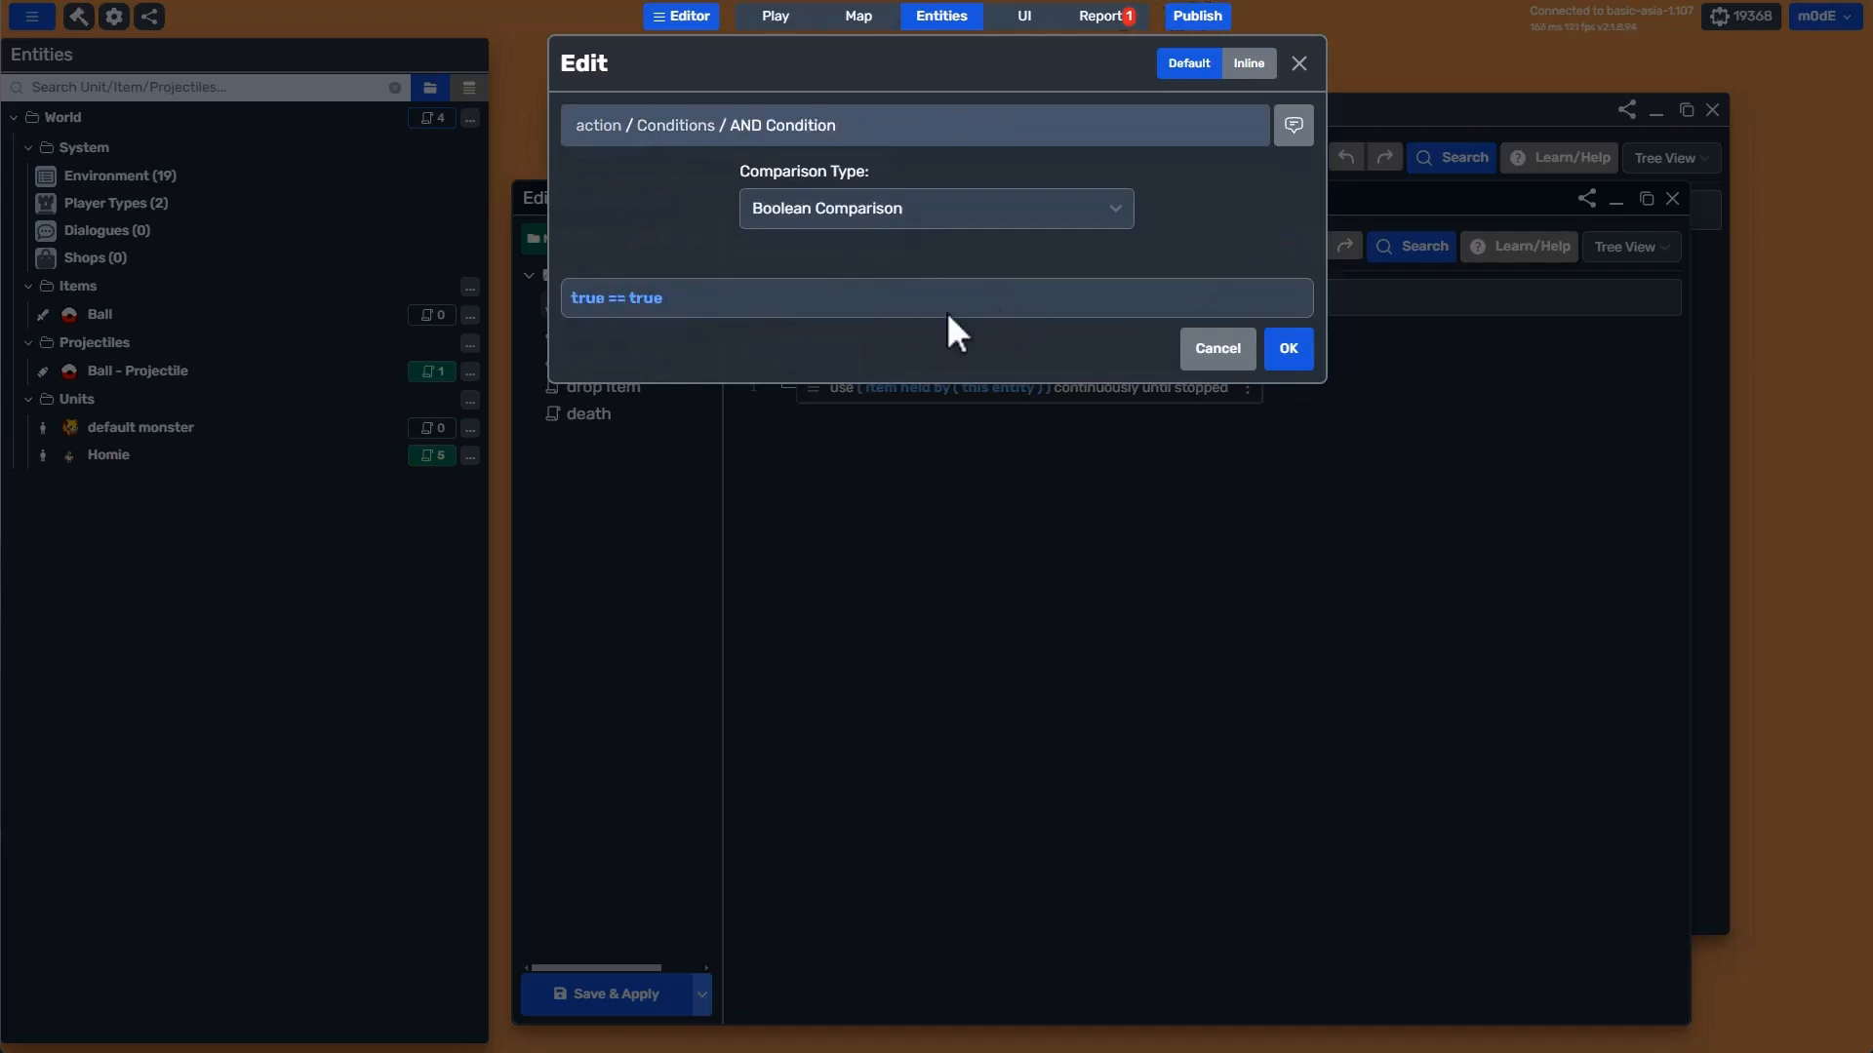
left_click(838, 207)
left_click(831, 259)
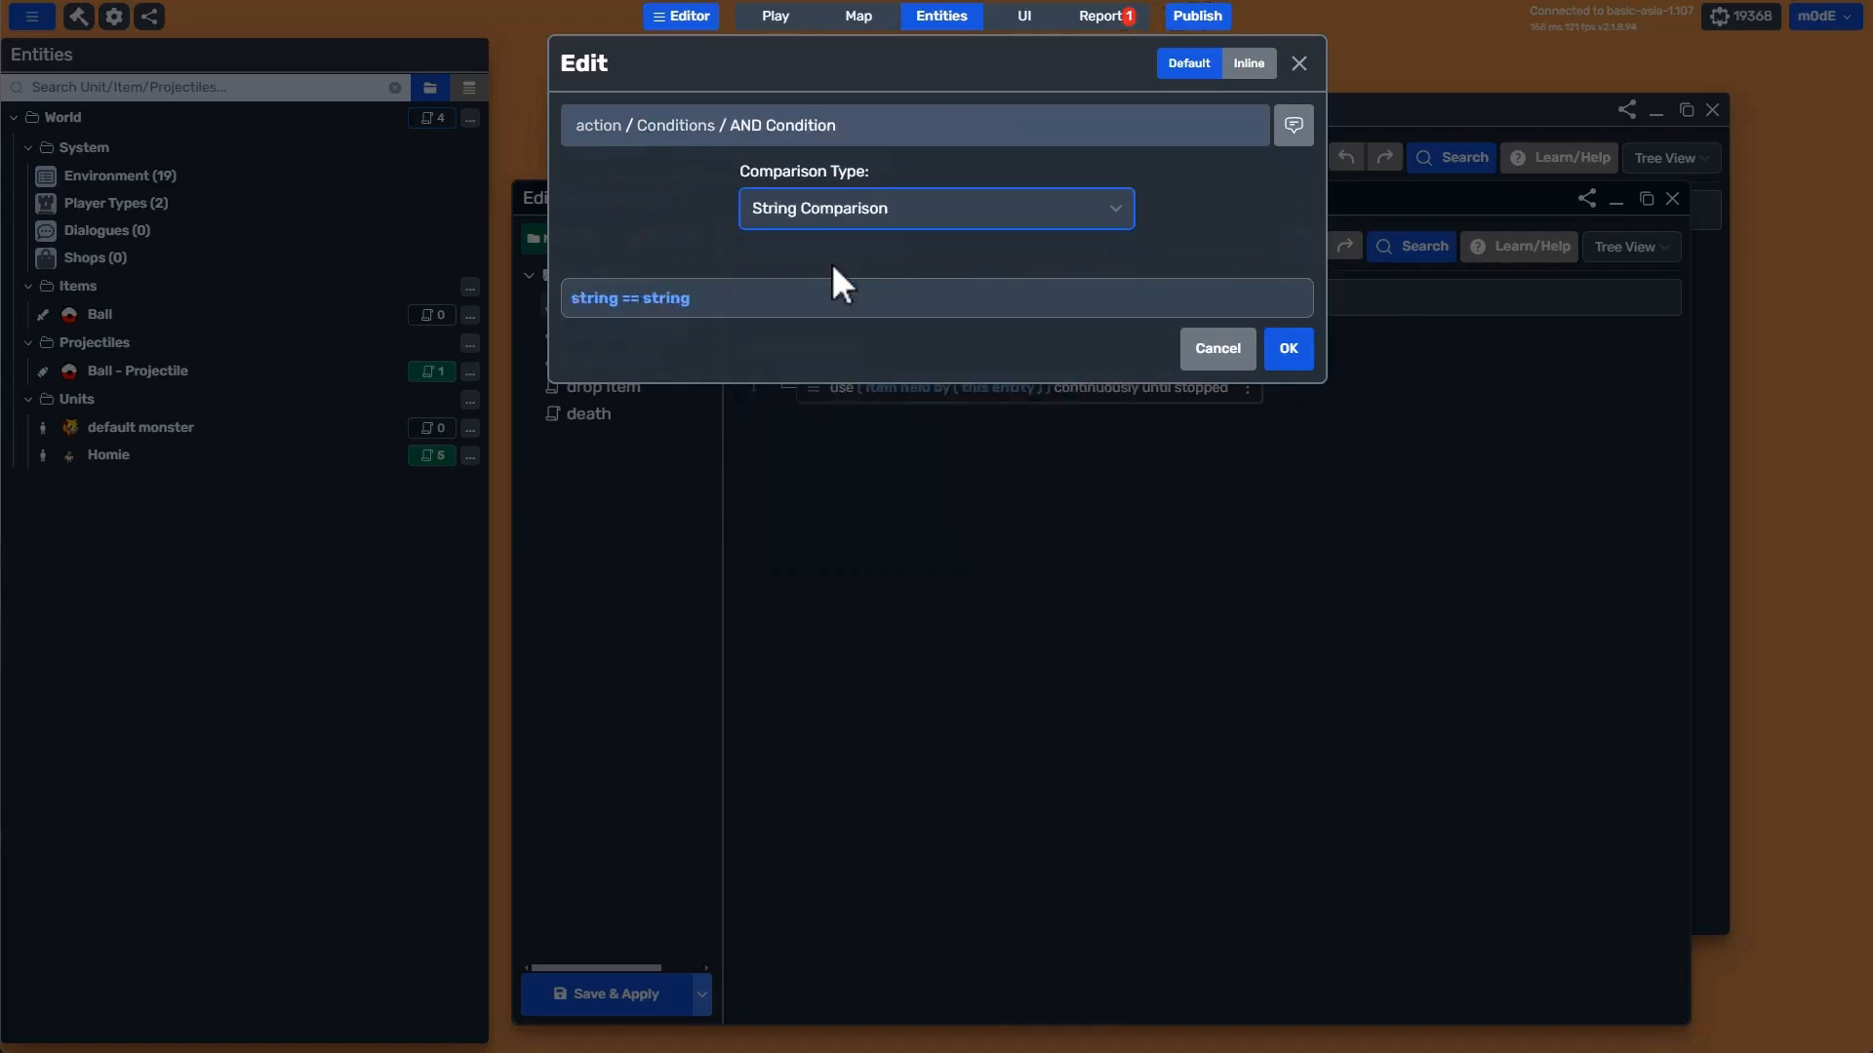
left_click(824, 226)
left_click(812, 277)
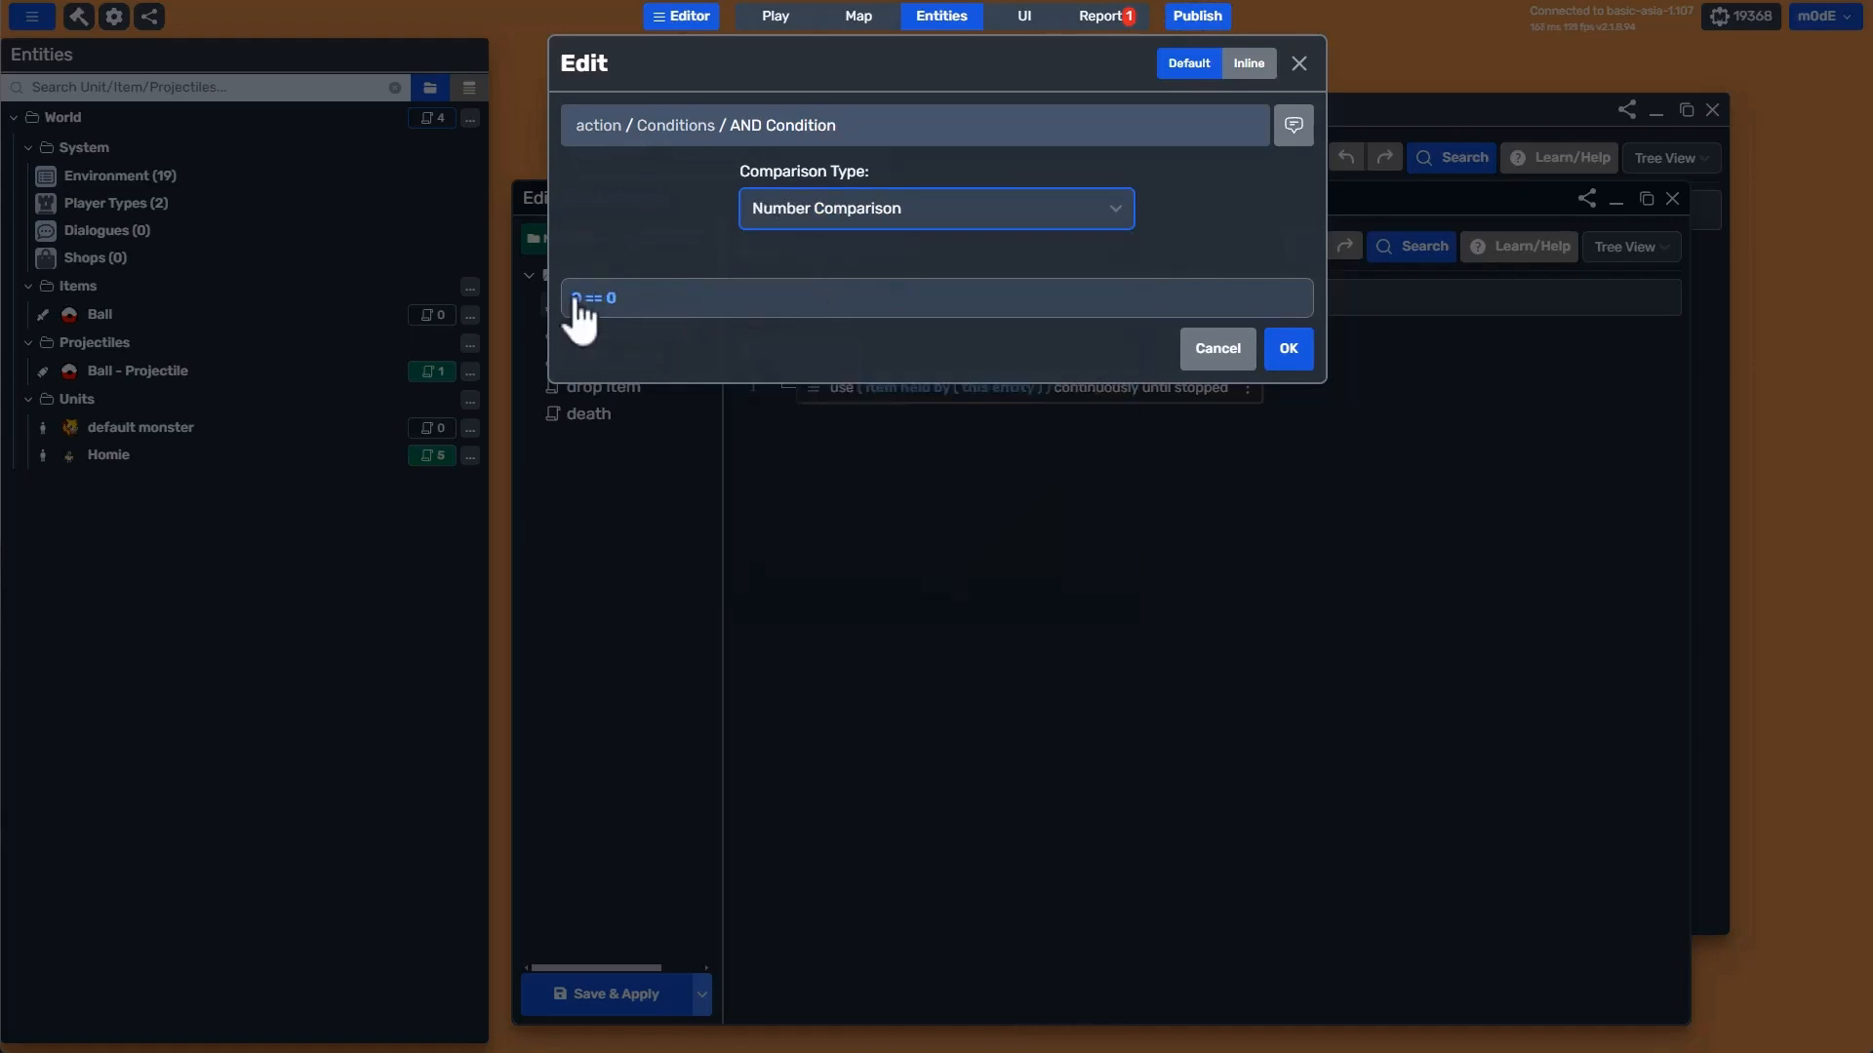
Set the first side of the number comparison to the item quantity function.
left_click(576, 298)
left_click(890, 258)
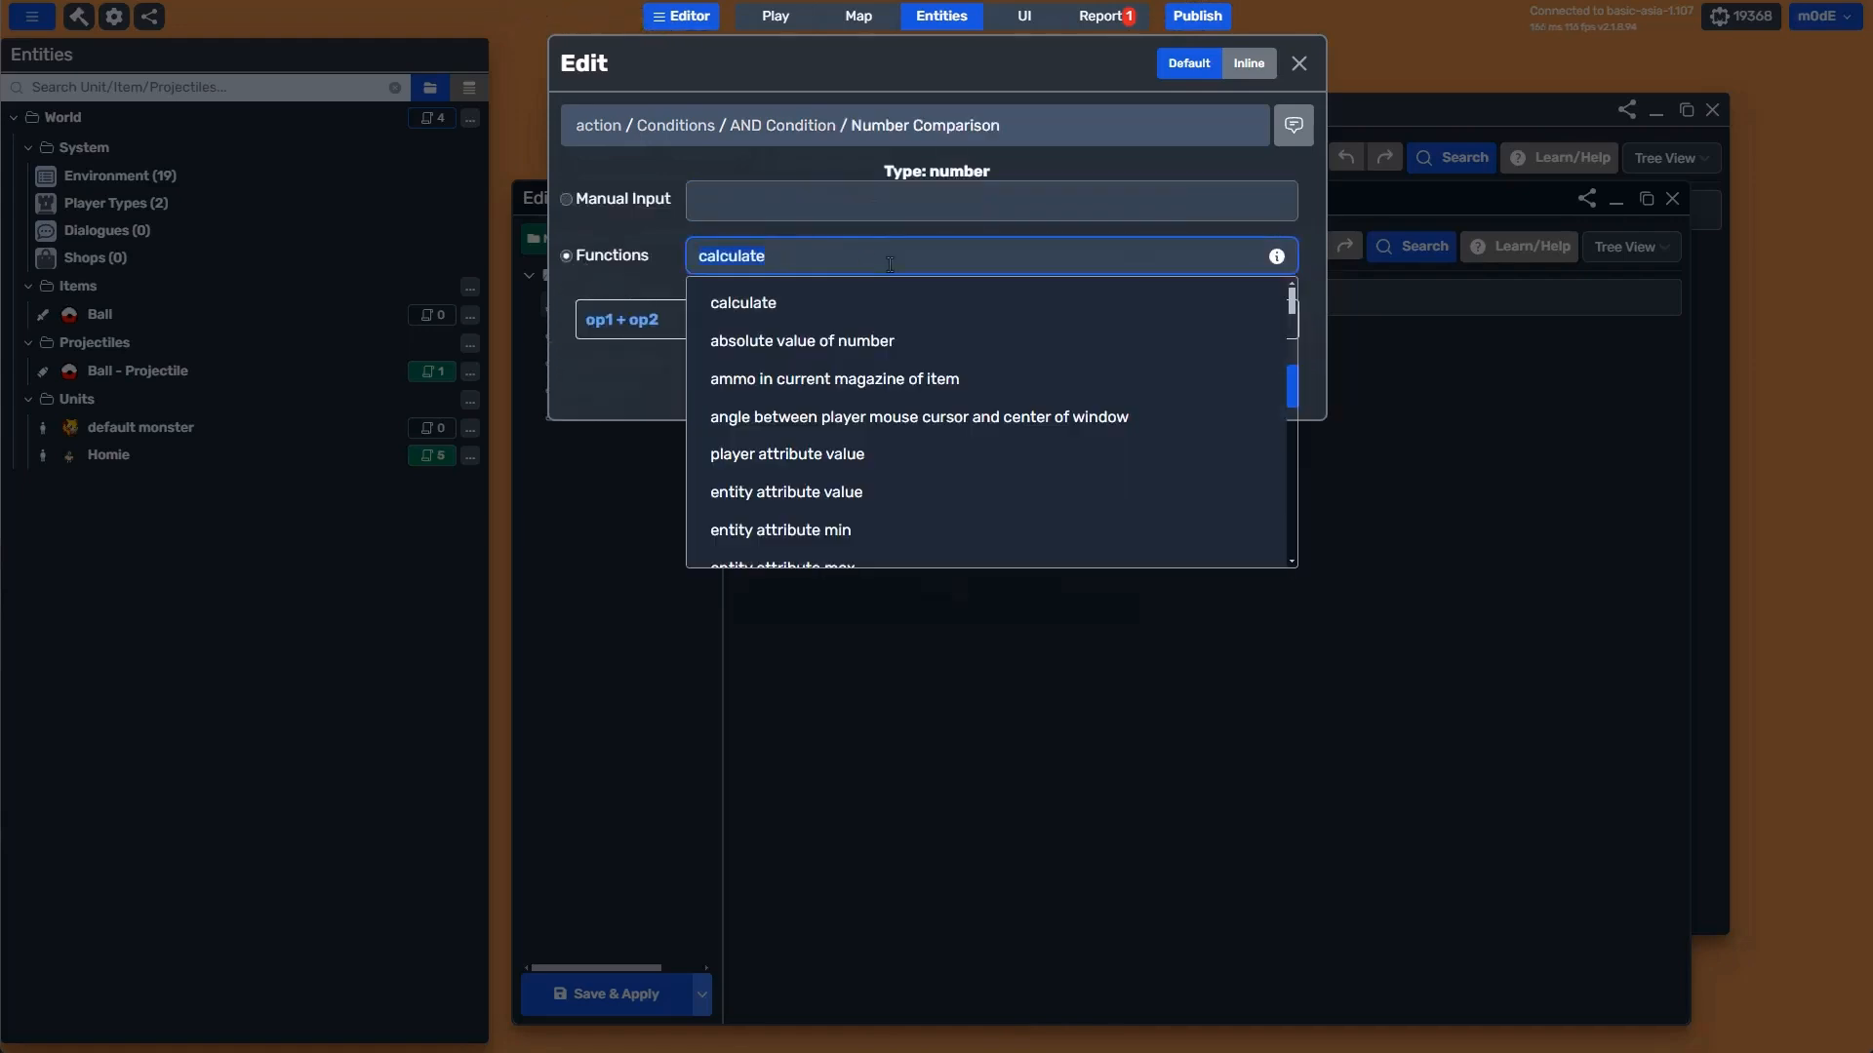
type("quant")
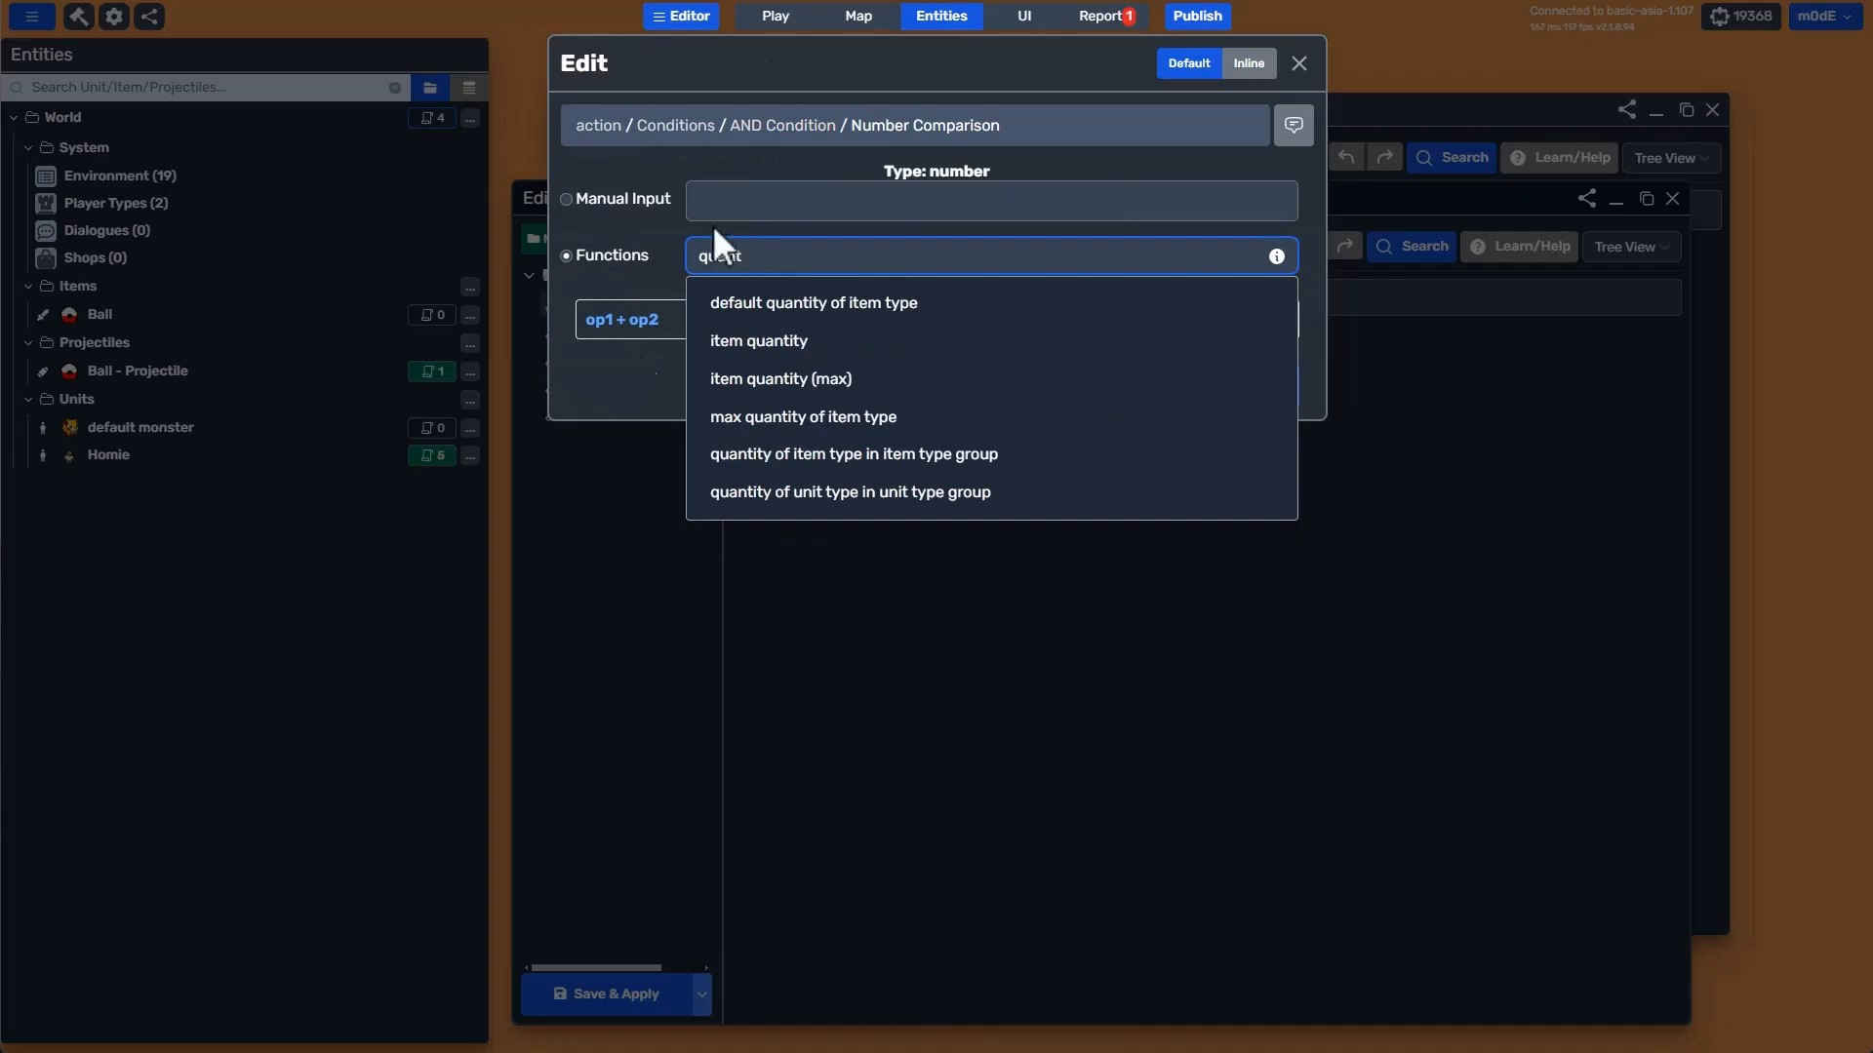
left_click(770, 342)
Set the item whose quantity is compared to the item currently held by this entity.
left_click(694, 318)
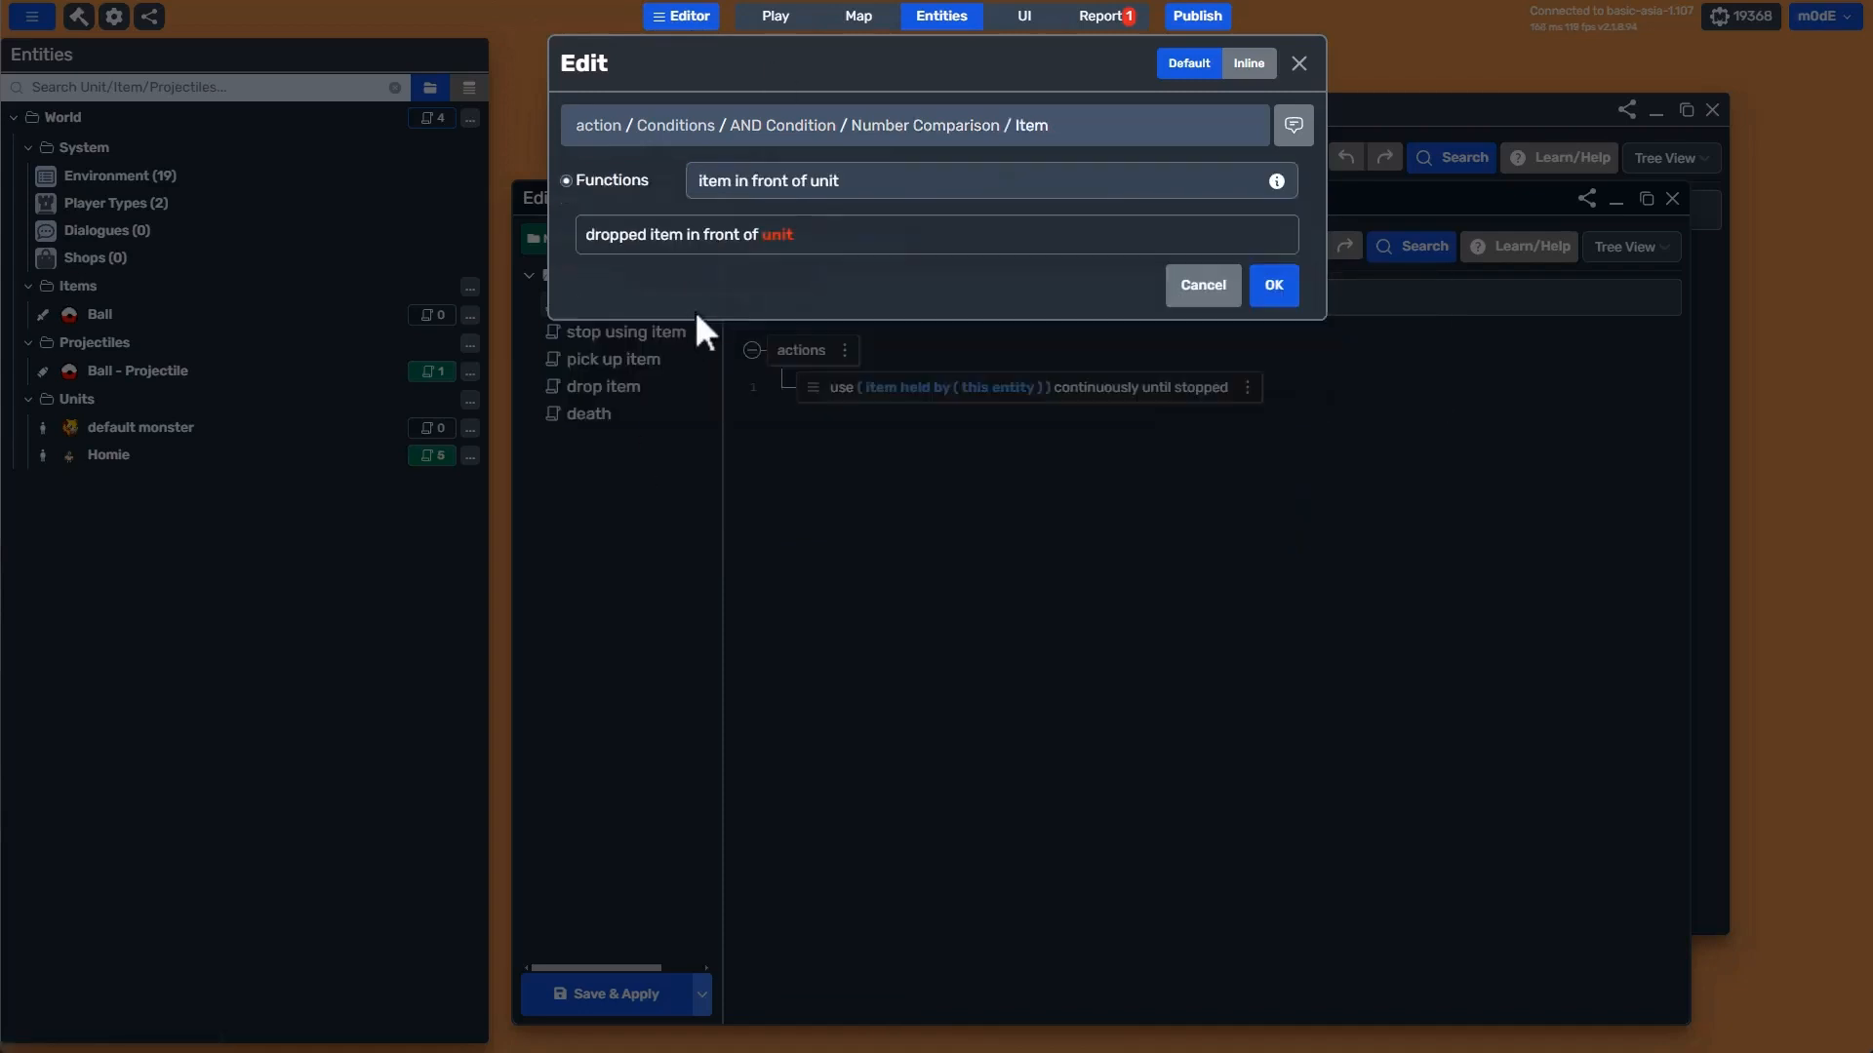
left_click(759, 185)
left_click(847, 414)
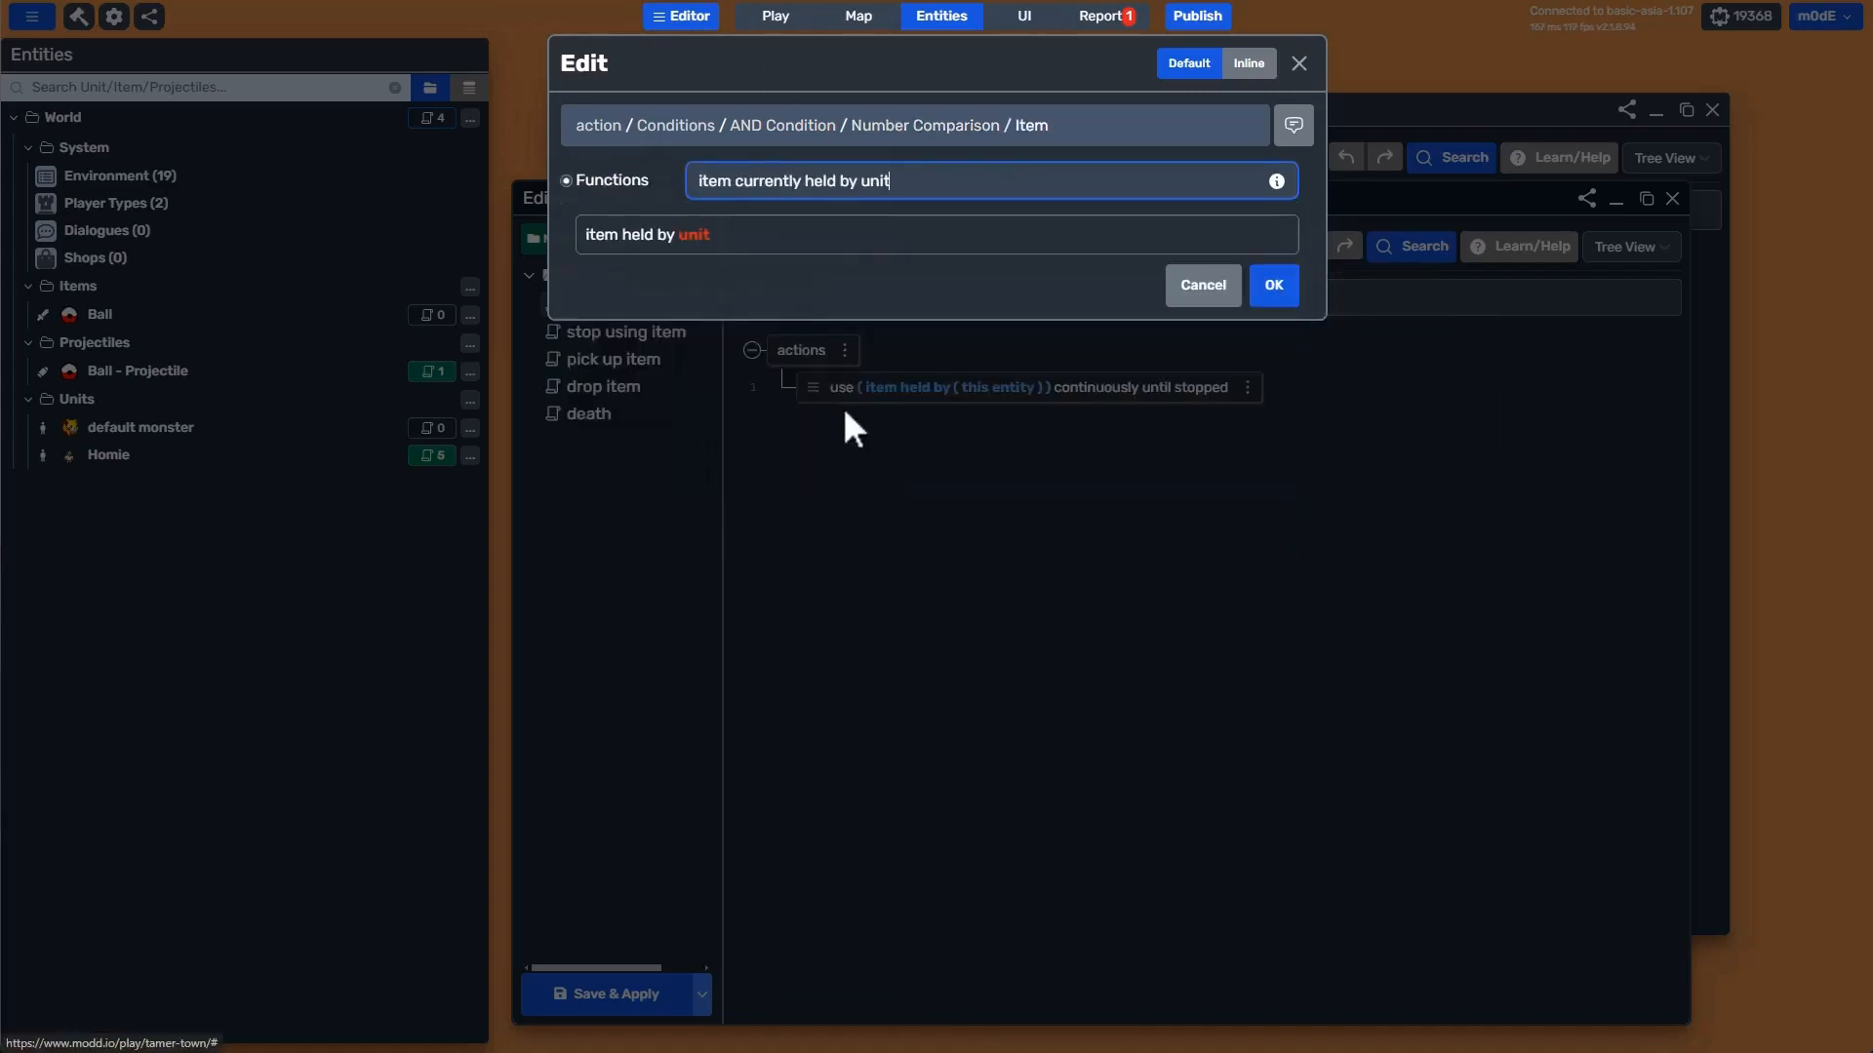
left_click(693, 235)
left_click(755, 183)
left_click(917, 229)
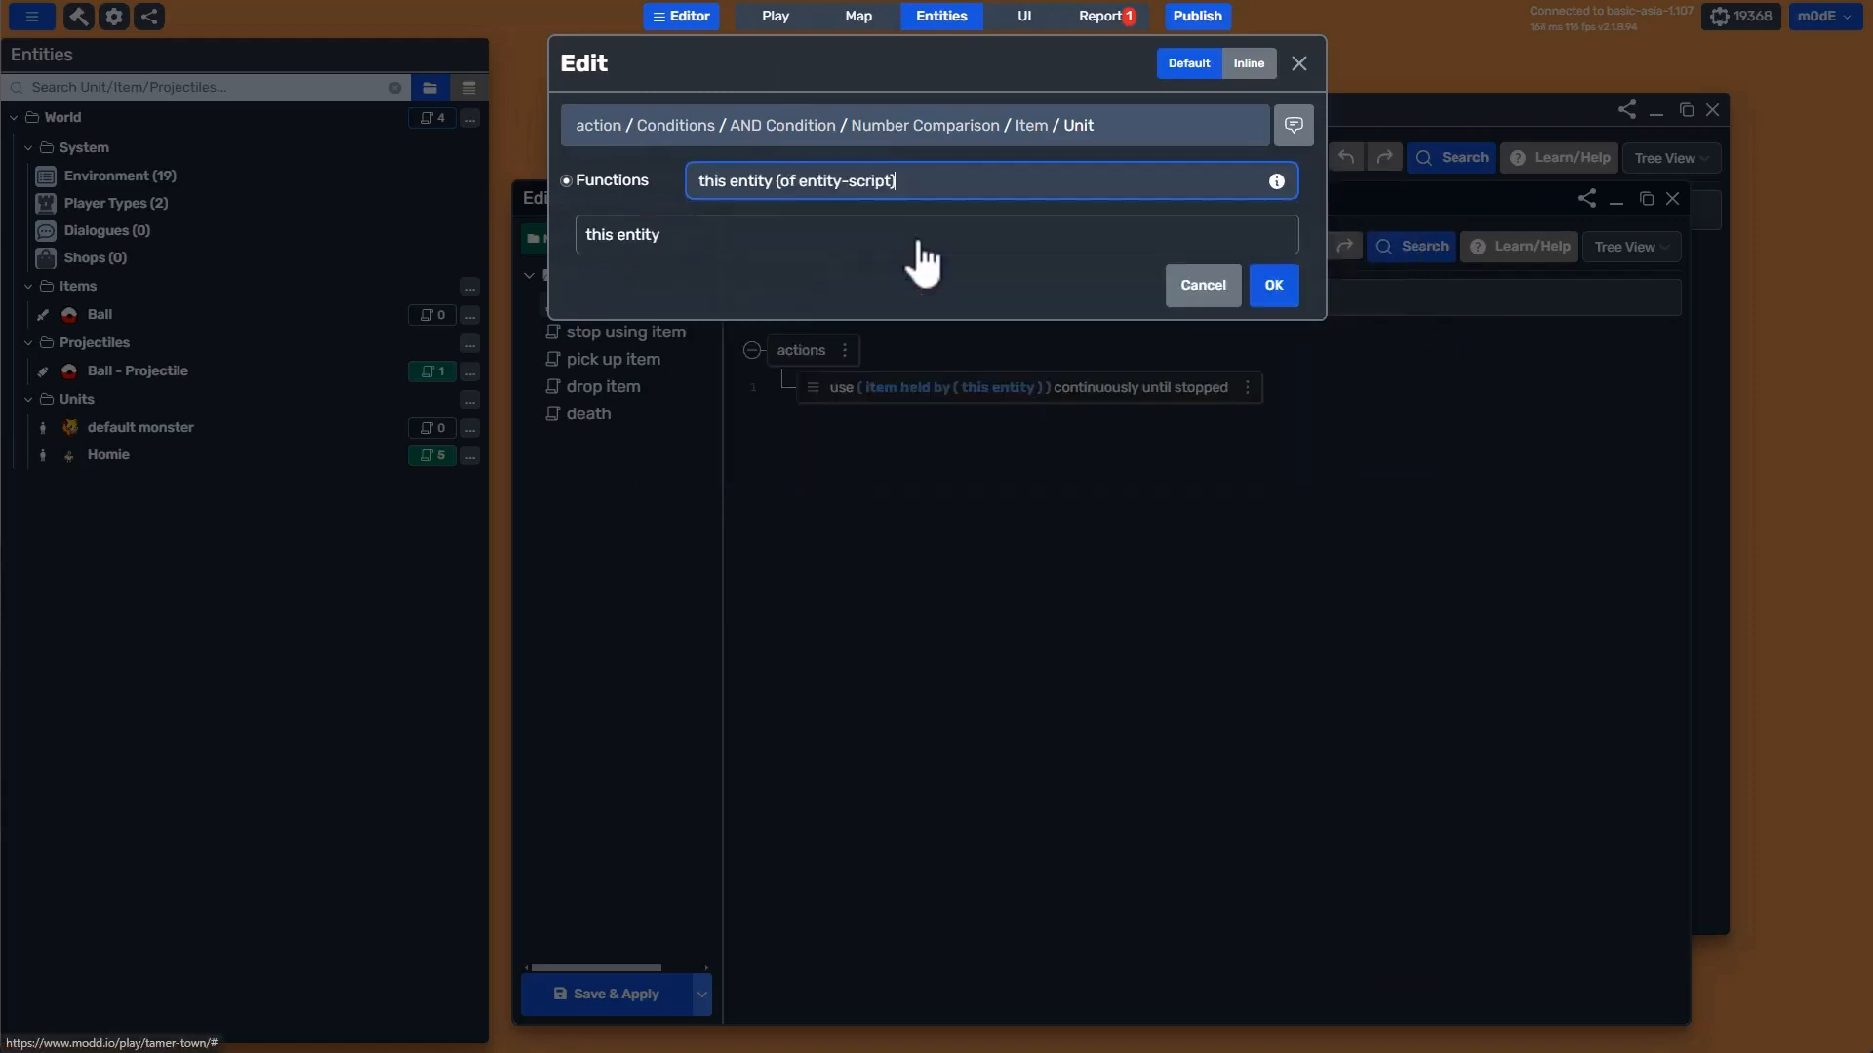
Accept the if / else / then action with 0 as the compared quantity and move it above the use item action.
key("Return")
key("Return")
key("Return")
key("Return")
key("Return")
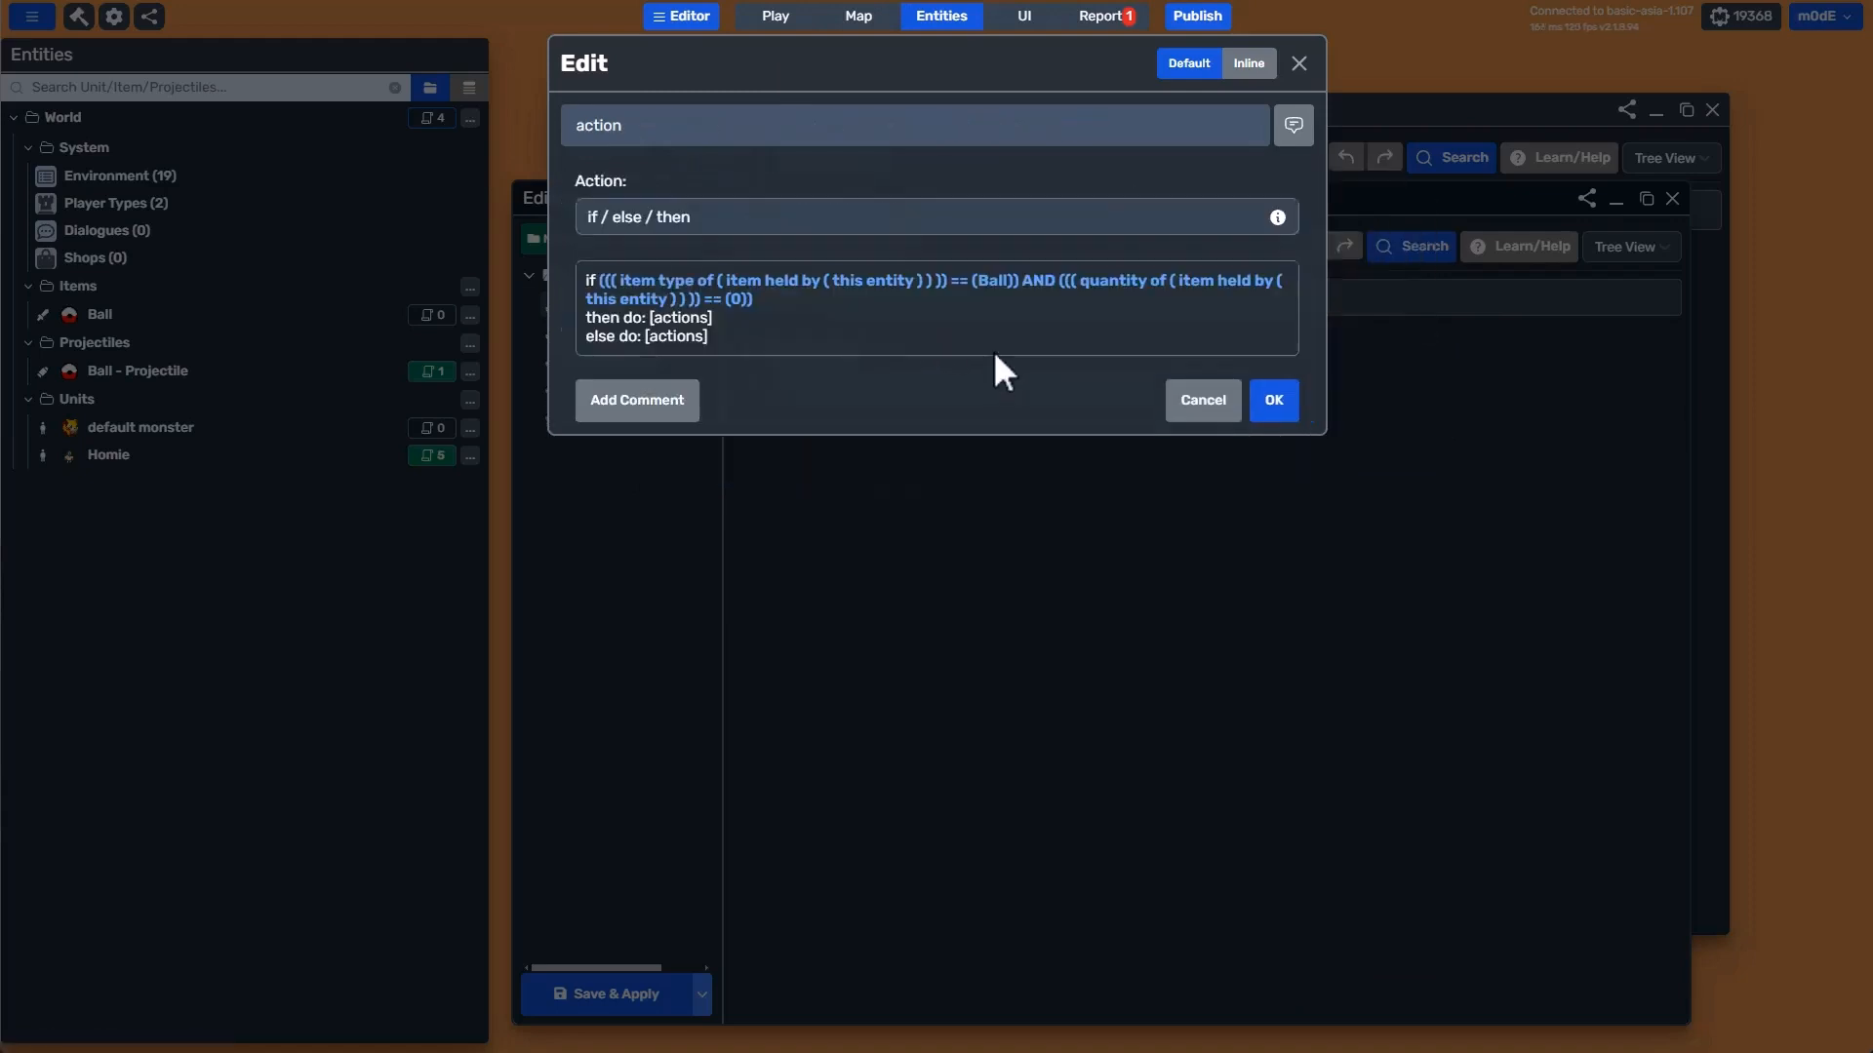
key("Return")
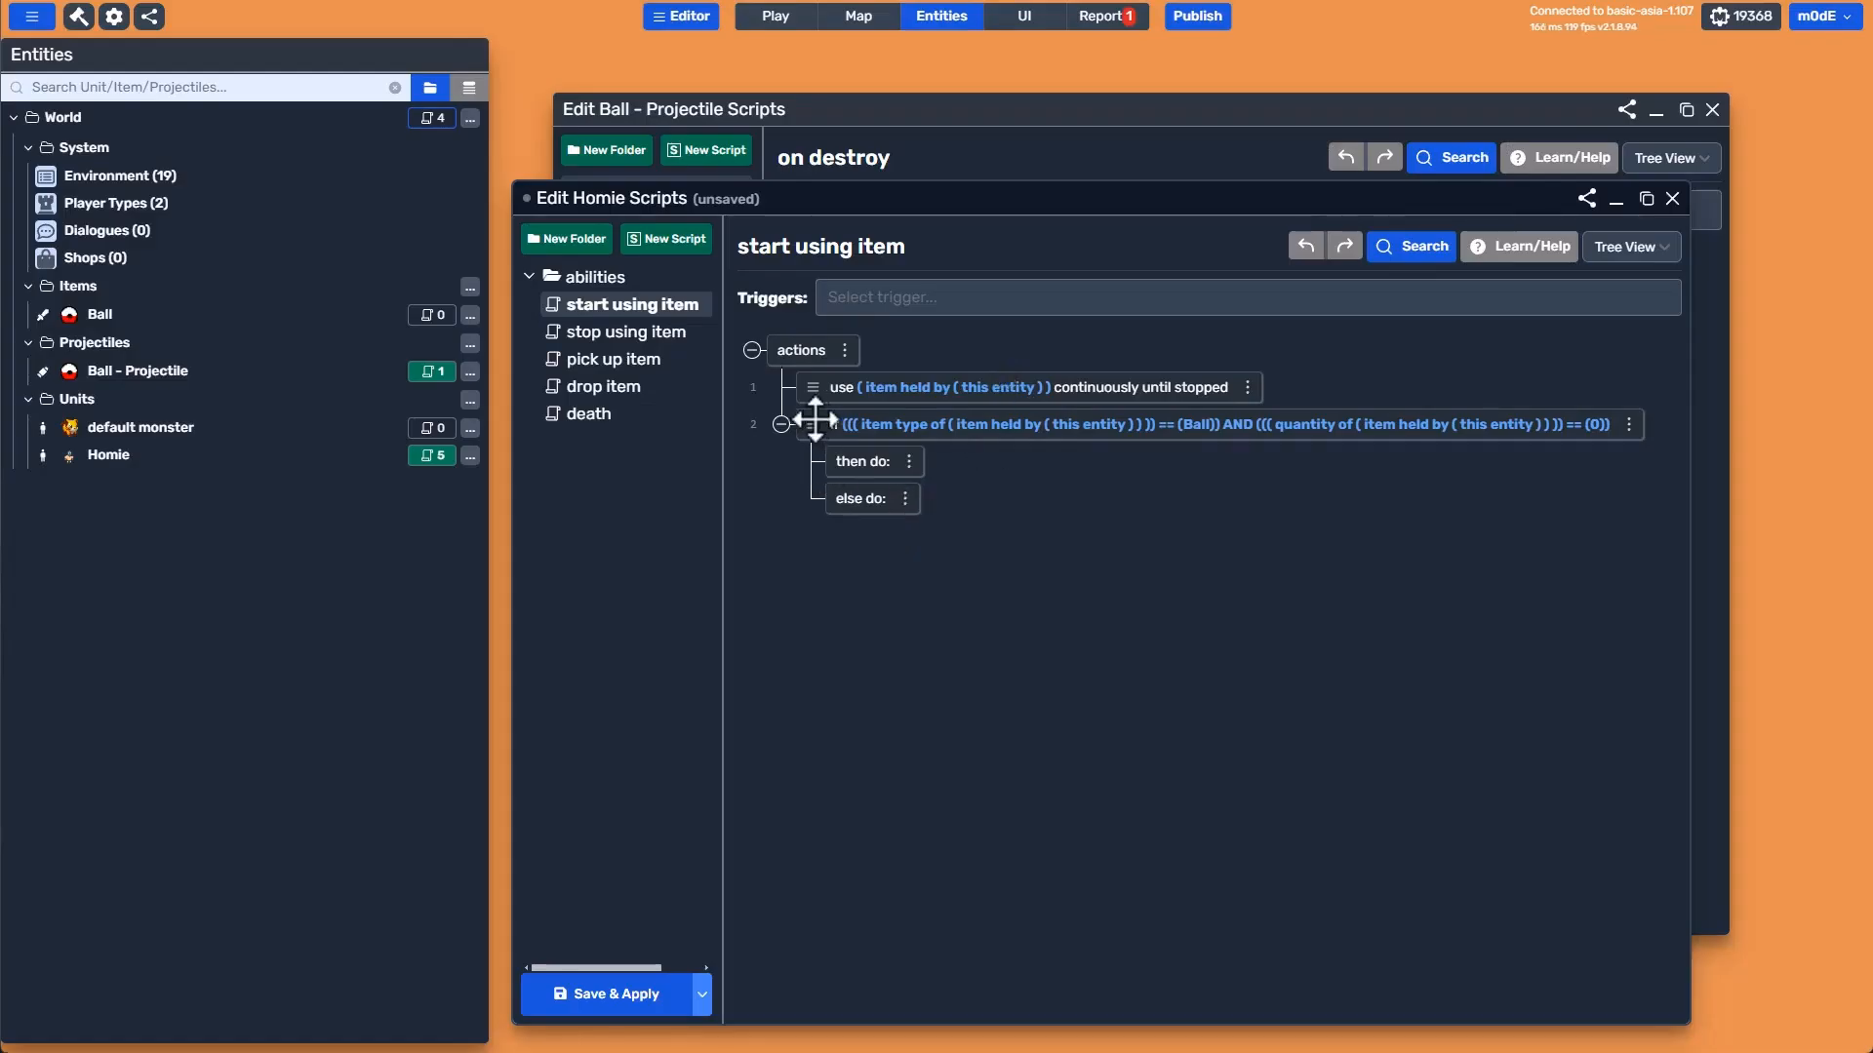
left_click_drag(815, 423, 824, 395)
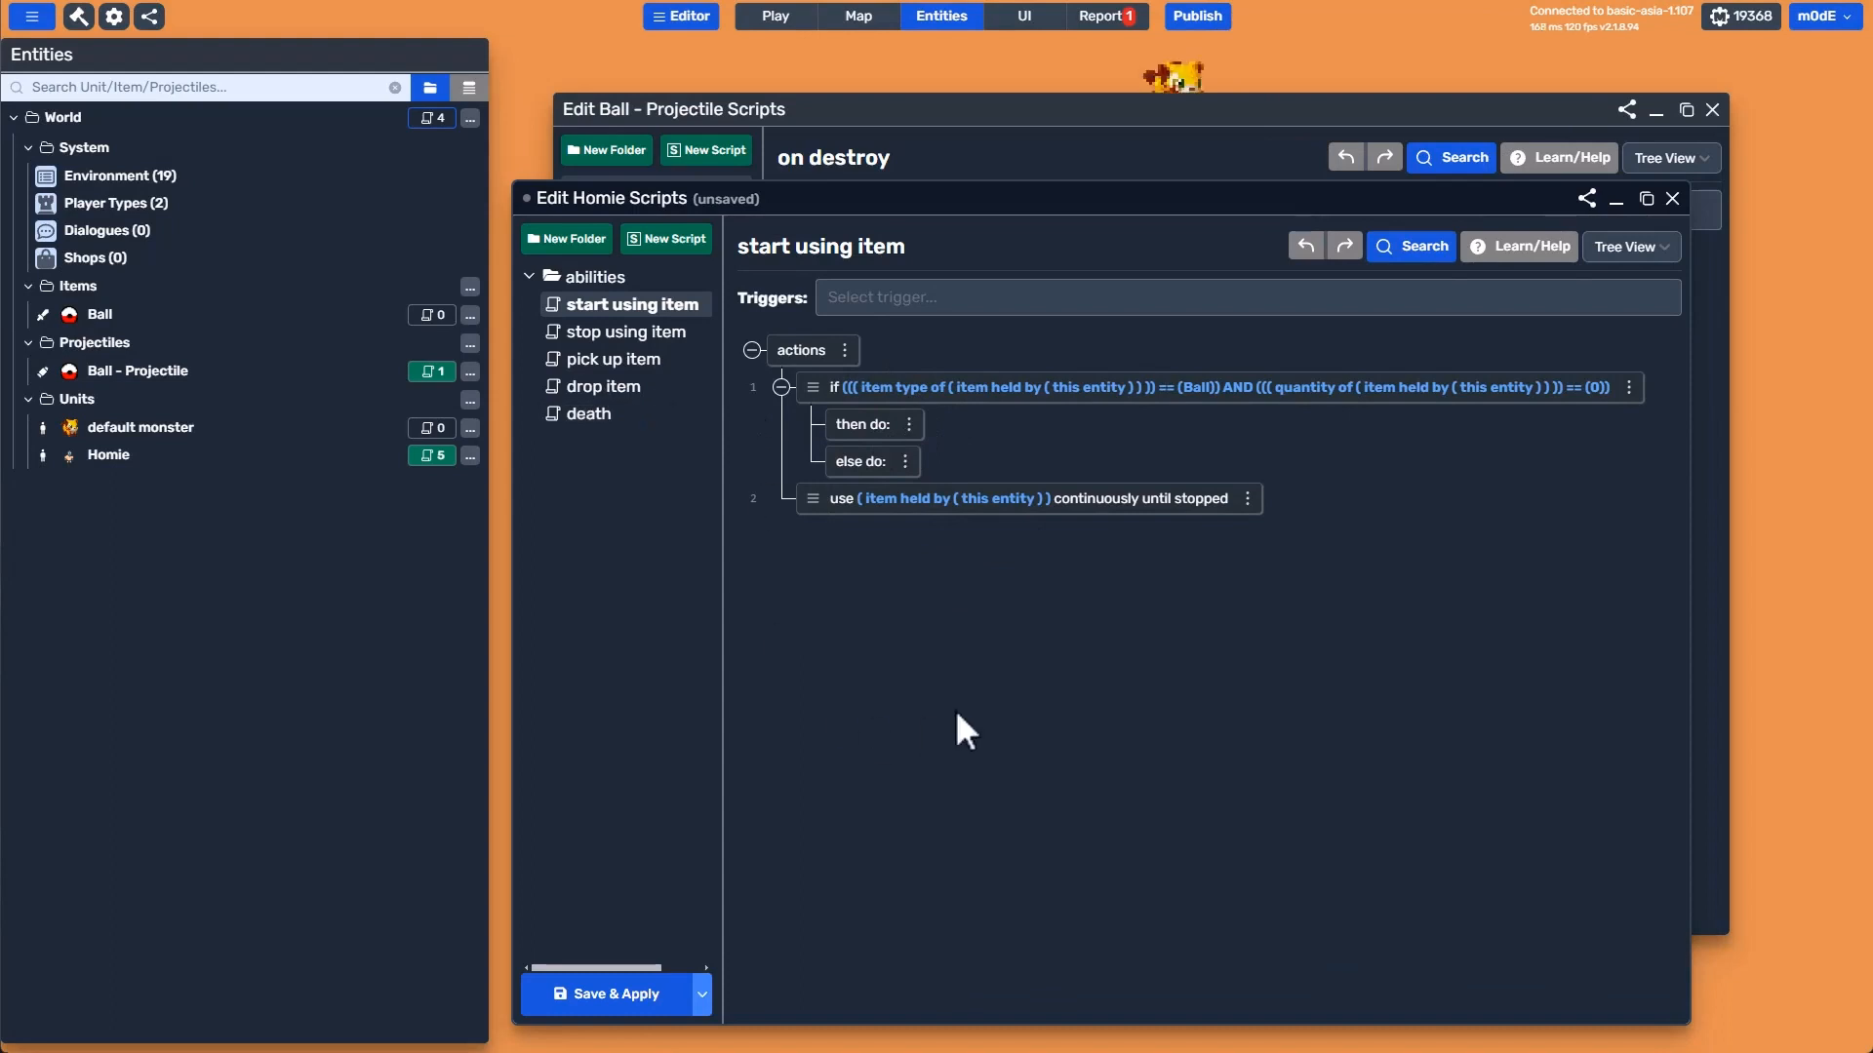
Add a destroy entity action to the then branch of the if action.
left_click(909, 425)
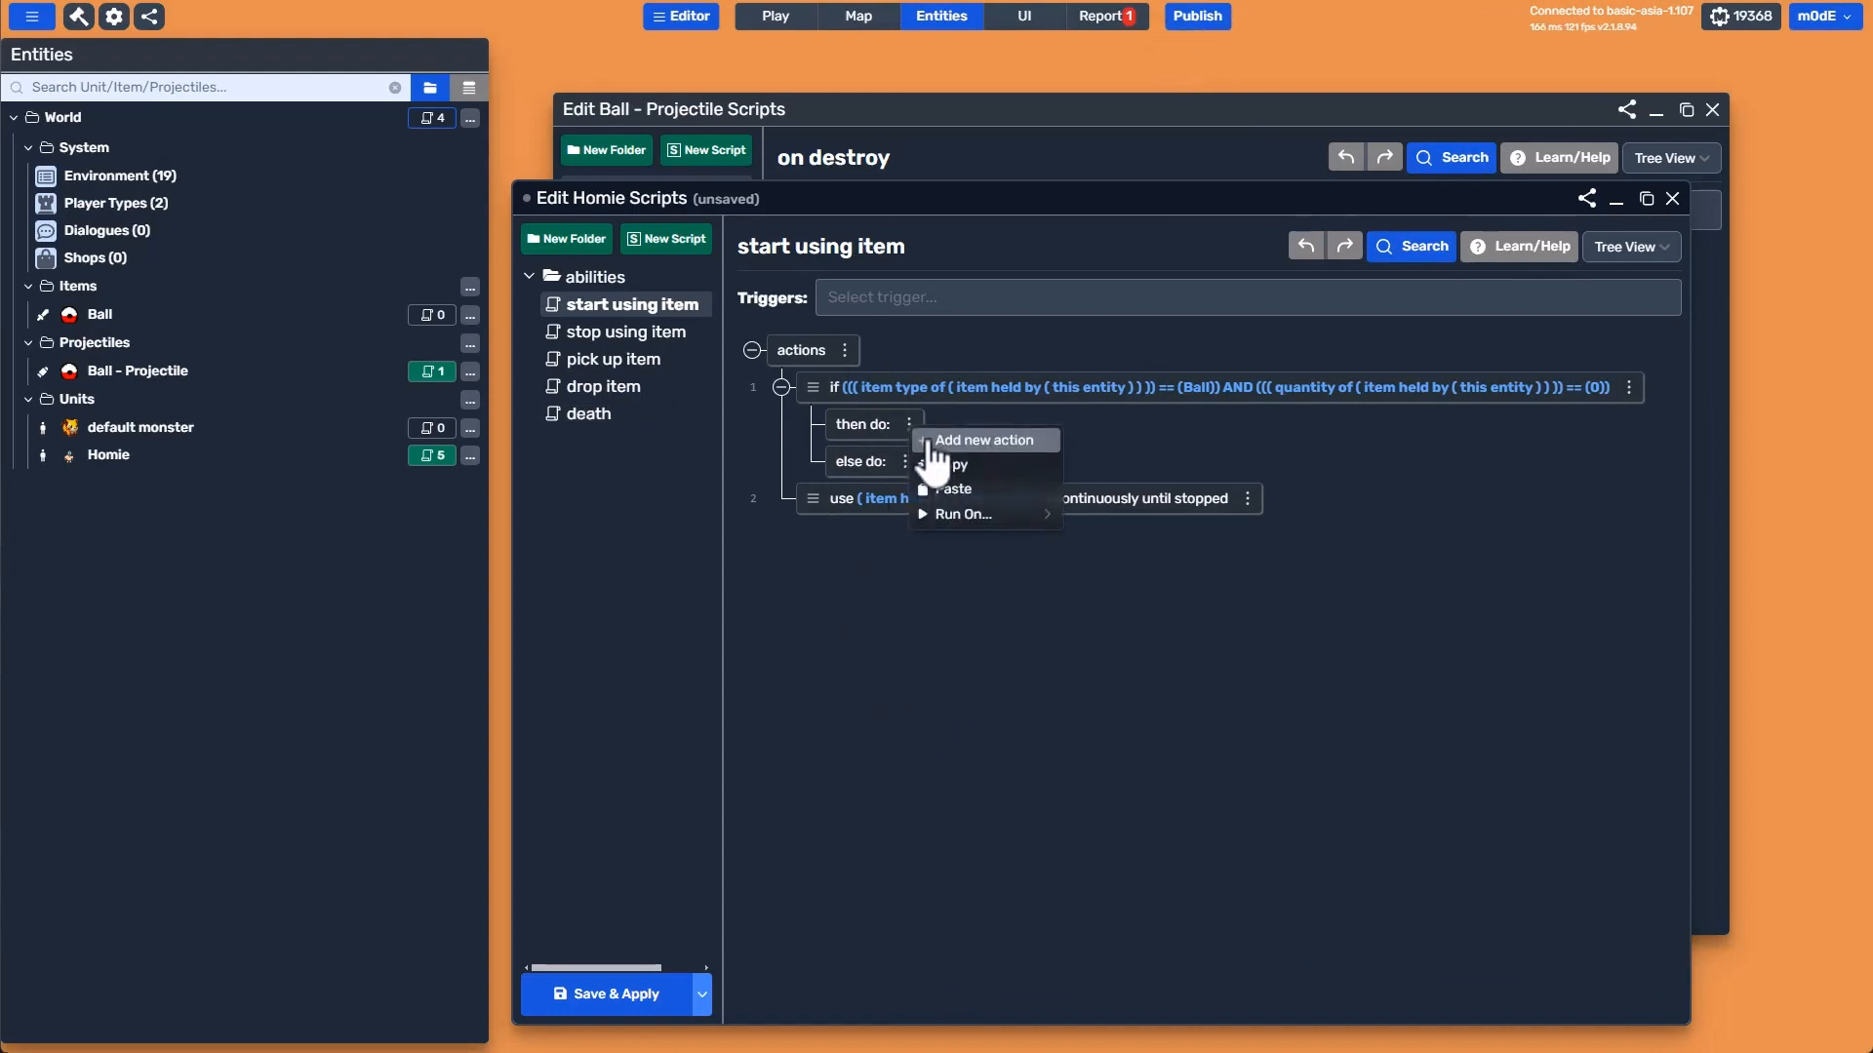
left_click(975, 435)
type("dest")
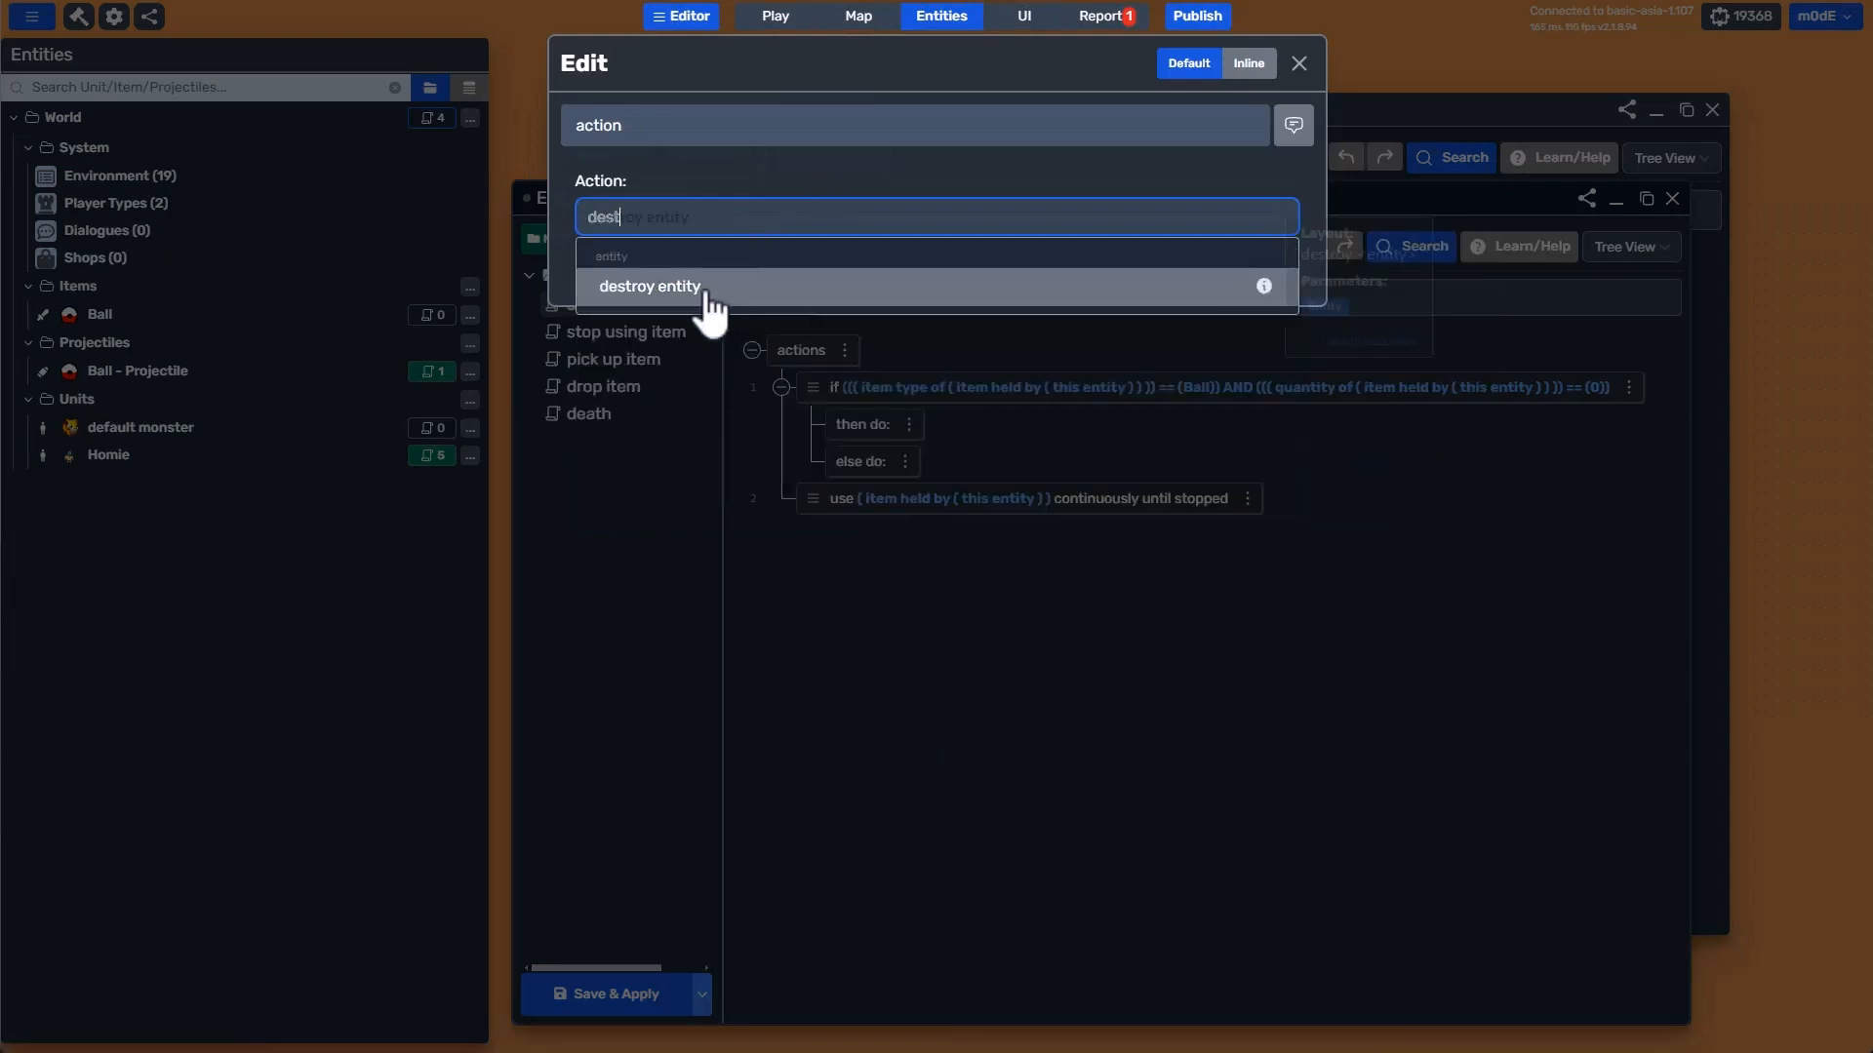
left_click(704, 286)
Set the entity to destroy to the entity variable monster.
left_click(695, 293)
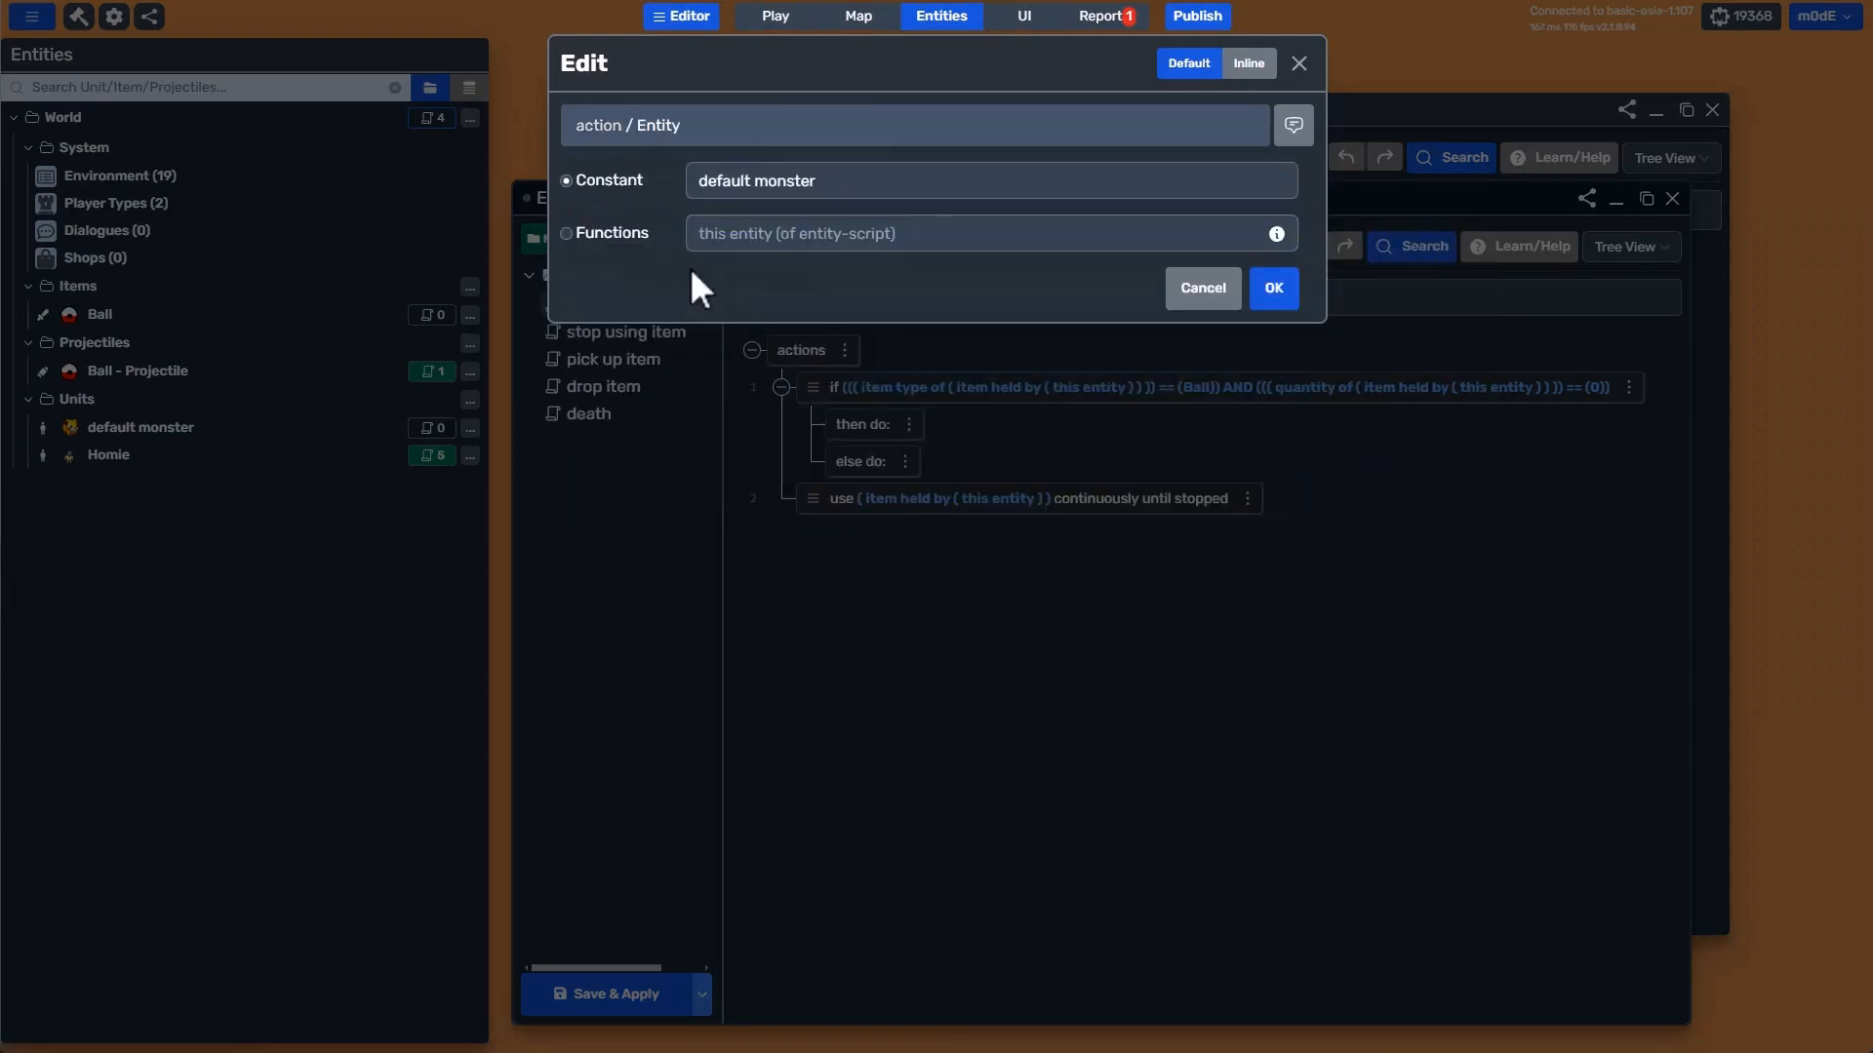
left_click(606, 232)
left_click(793, 234)
type("e ")
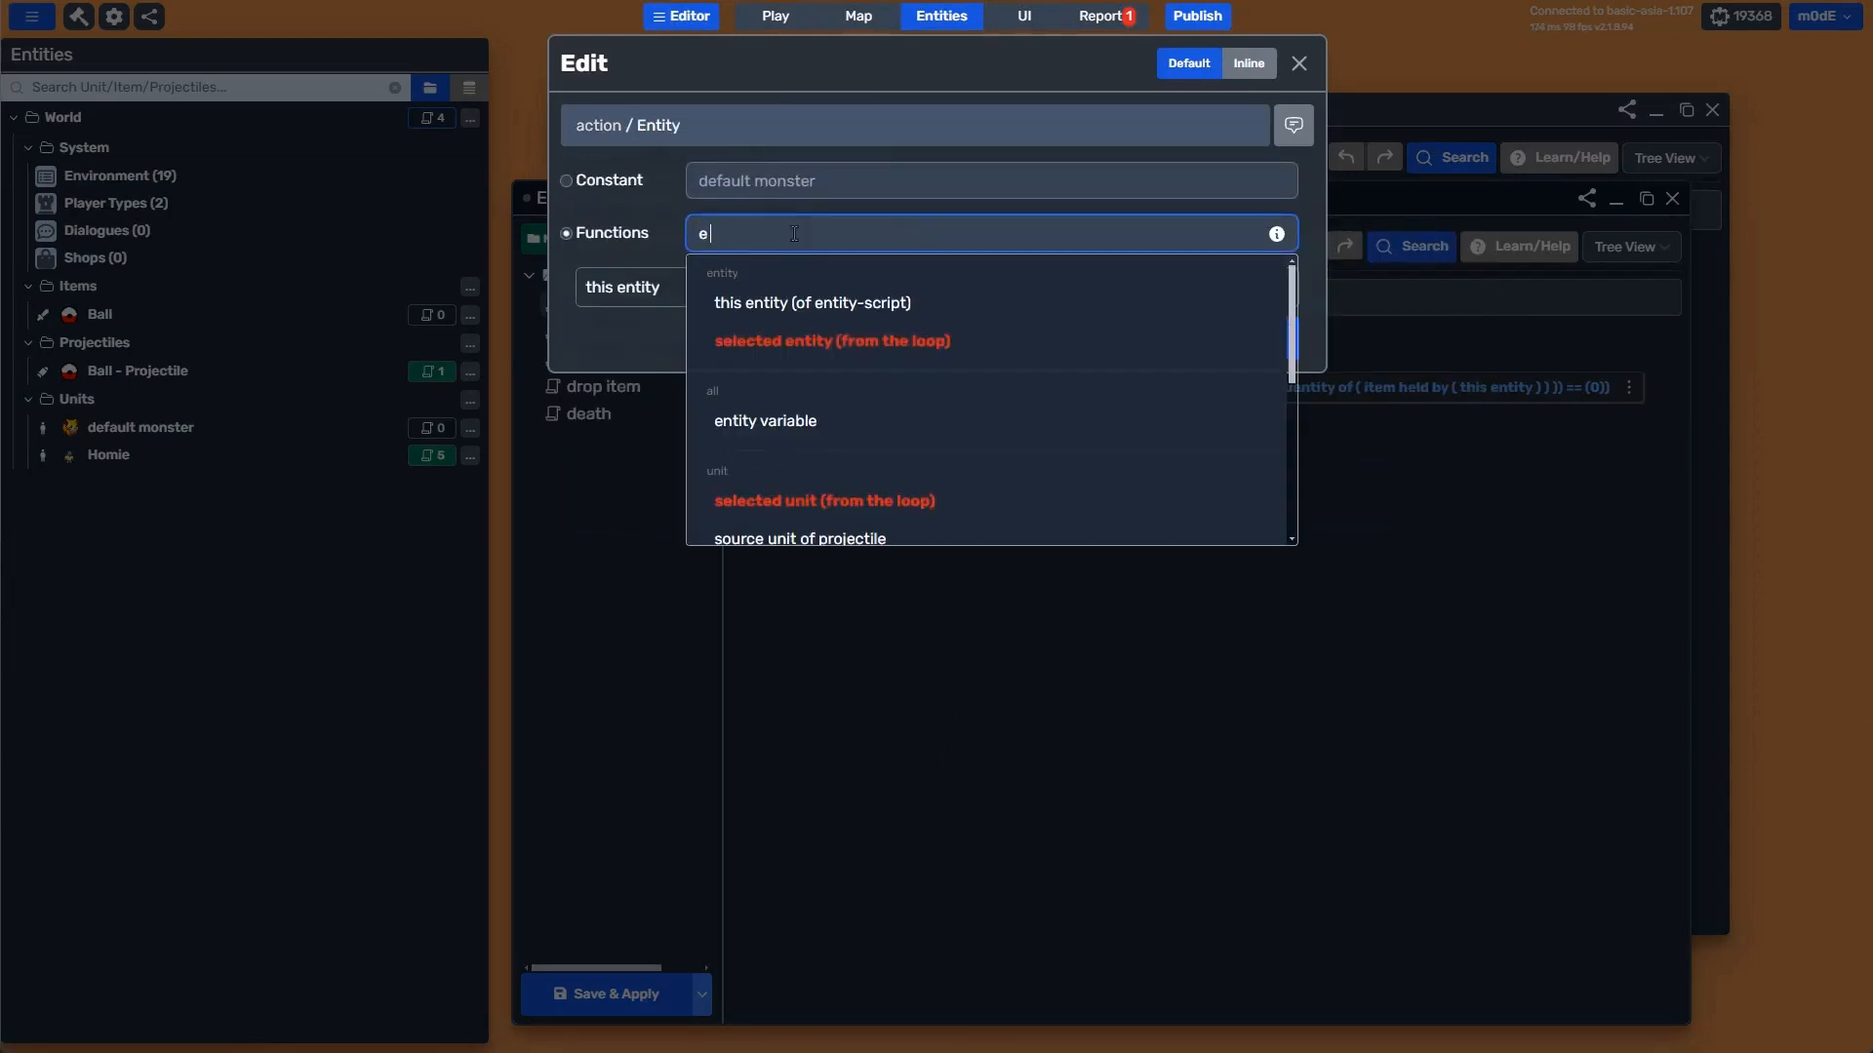
type("va")
left_click(768, 309)
key("Return")
Make the owner of the monster variable a function returning the item currently held by a unit.
left_click(693, 290)
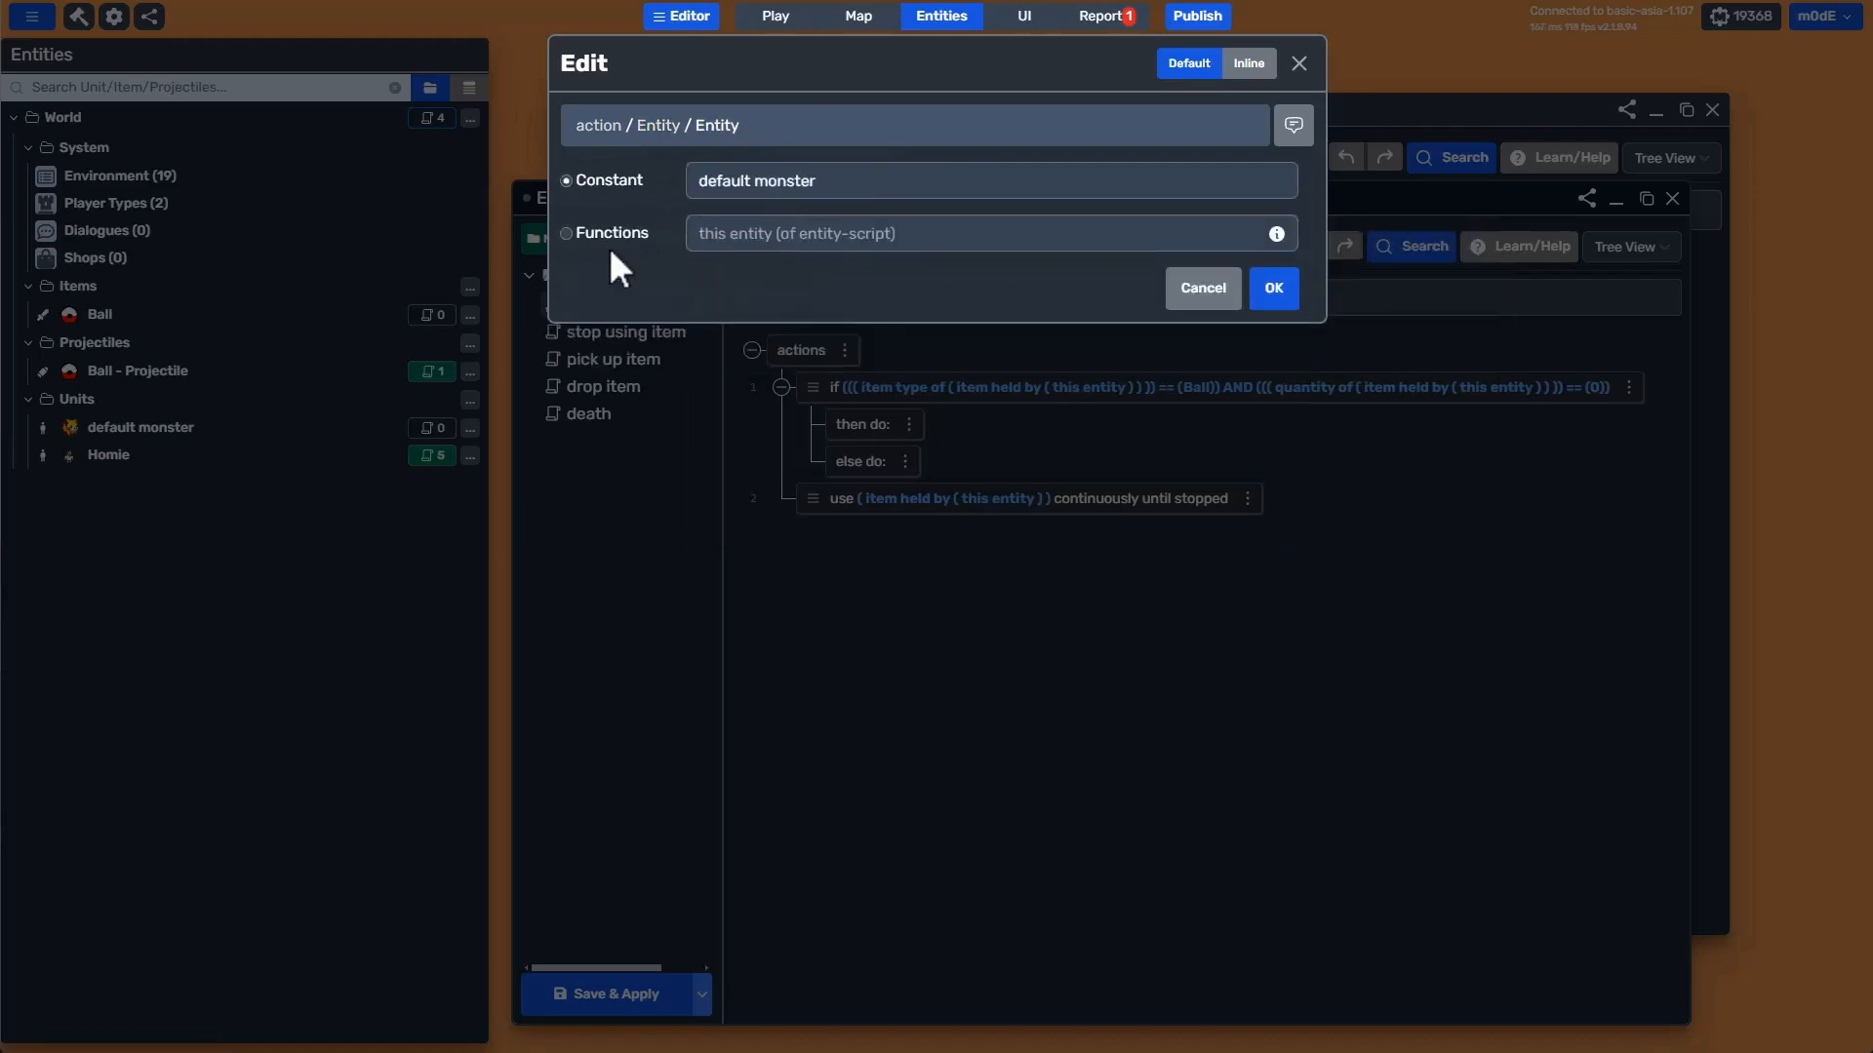
left_click(606, 238)
left_click(822, 234)
scroll(892, 434, "down", 5)
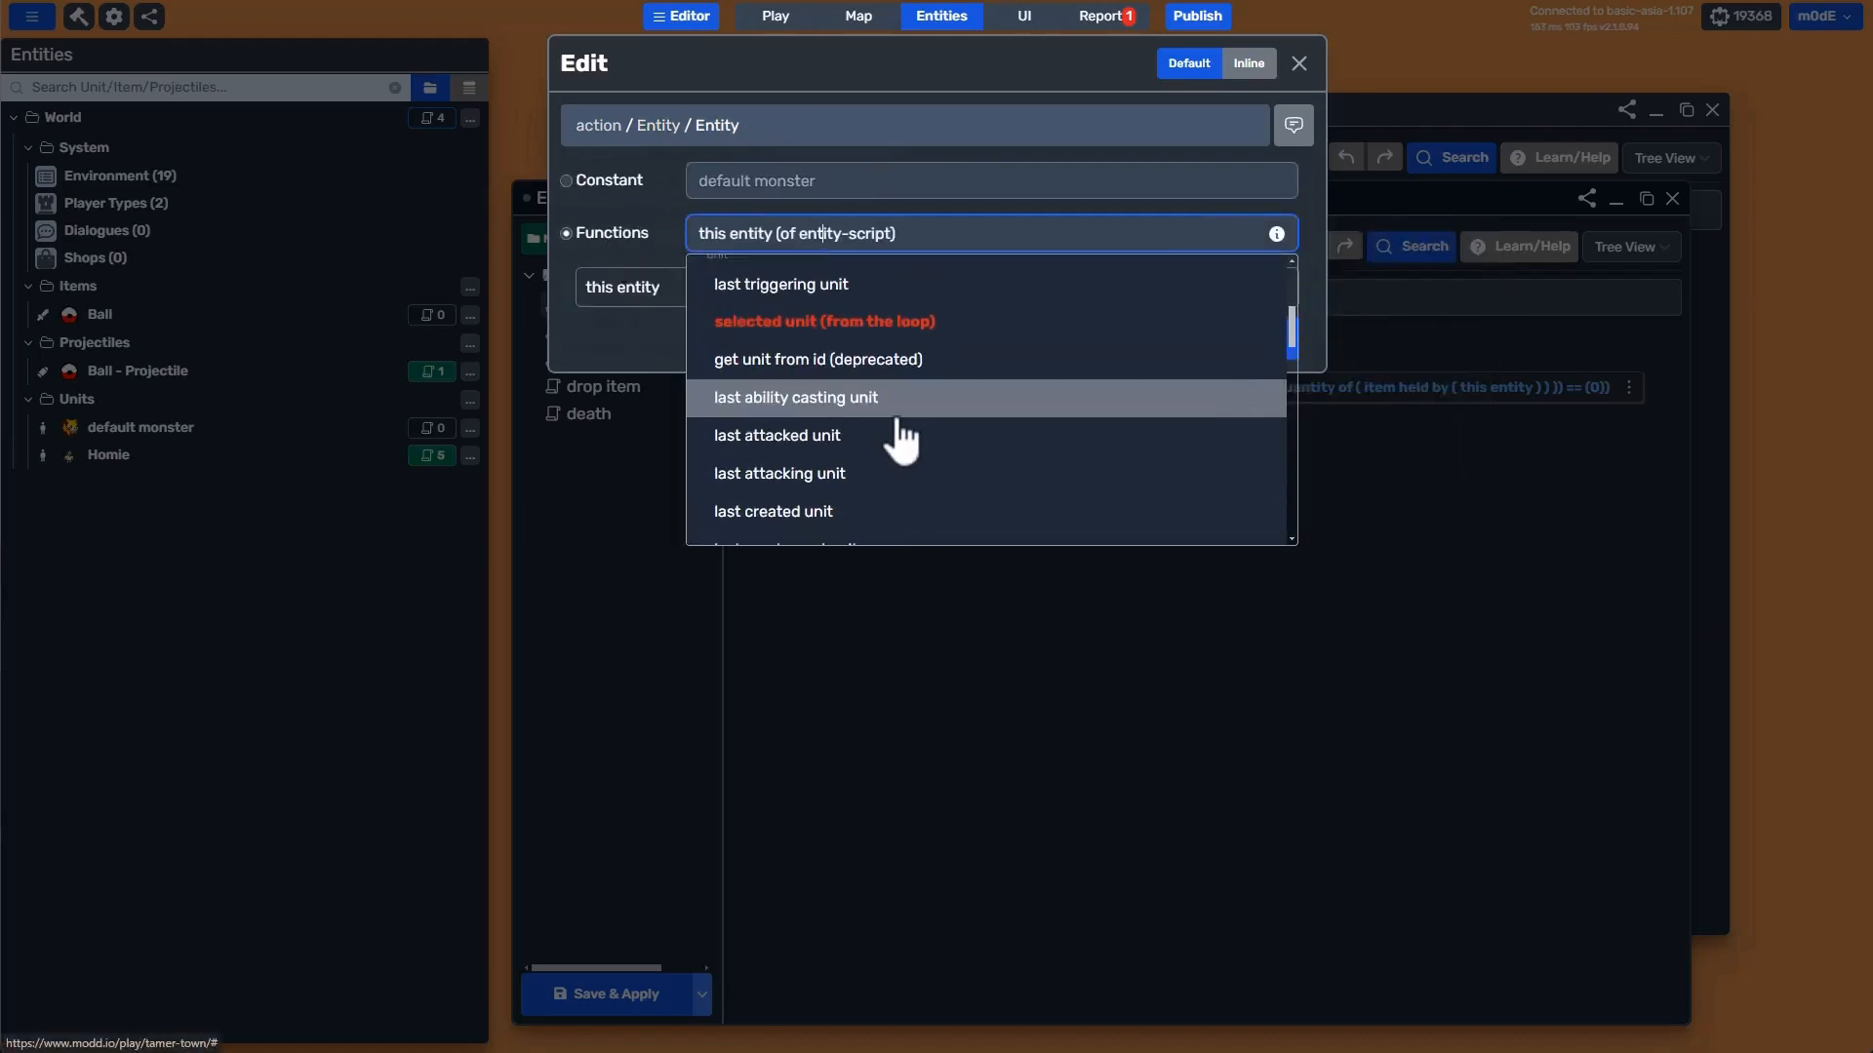
scroll(902, 441, "down", 1)
scroll(902, 441, "down", 3)
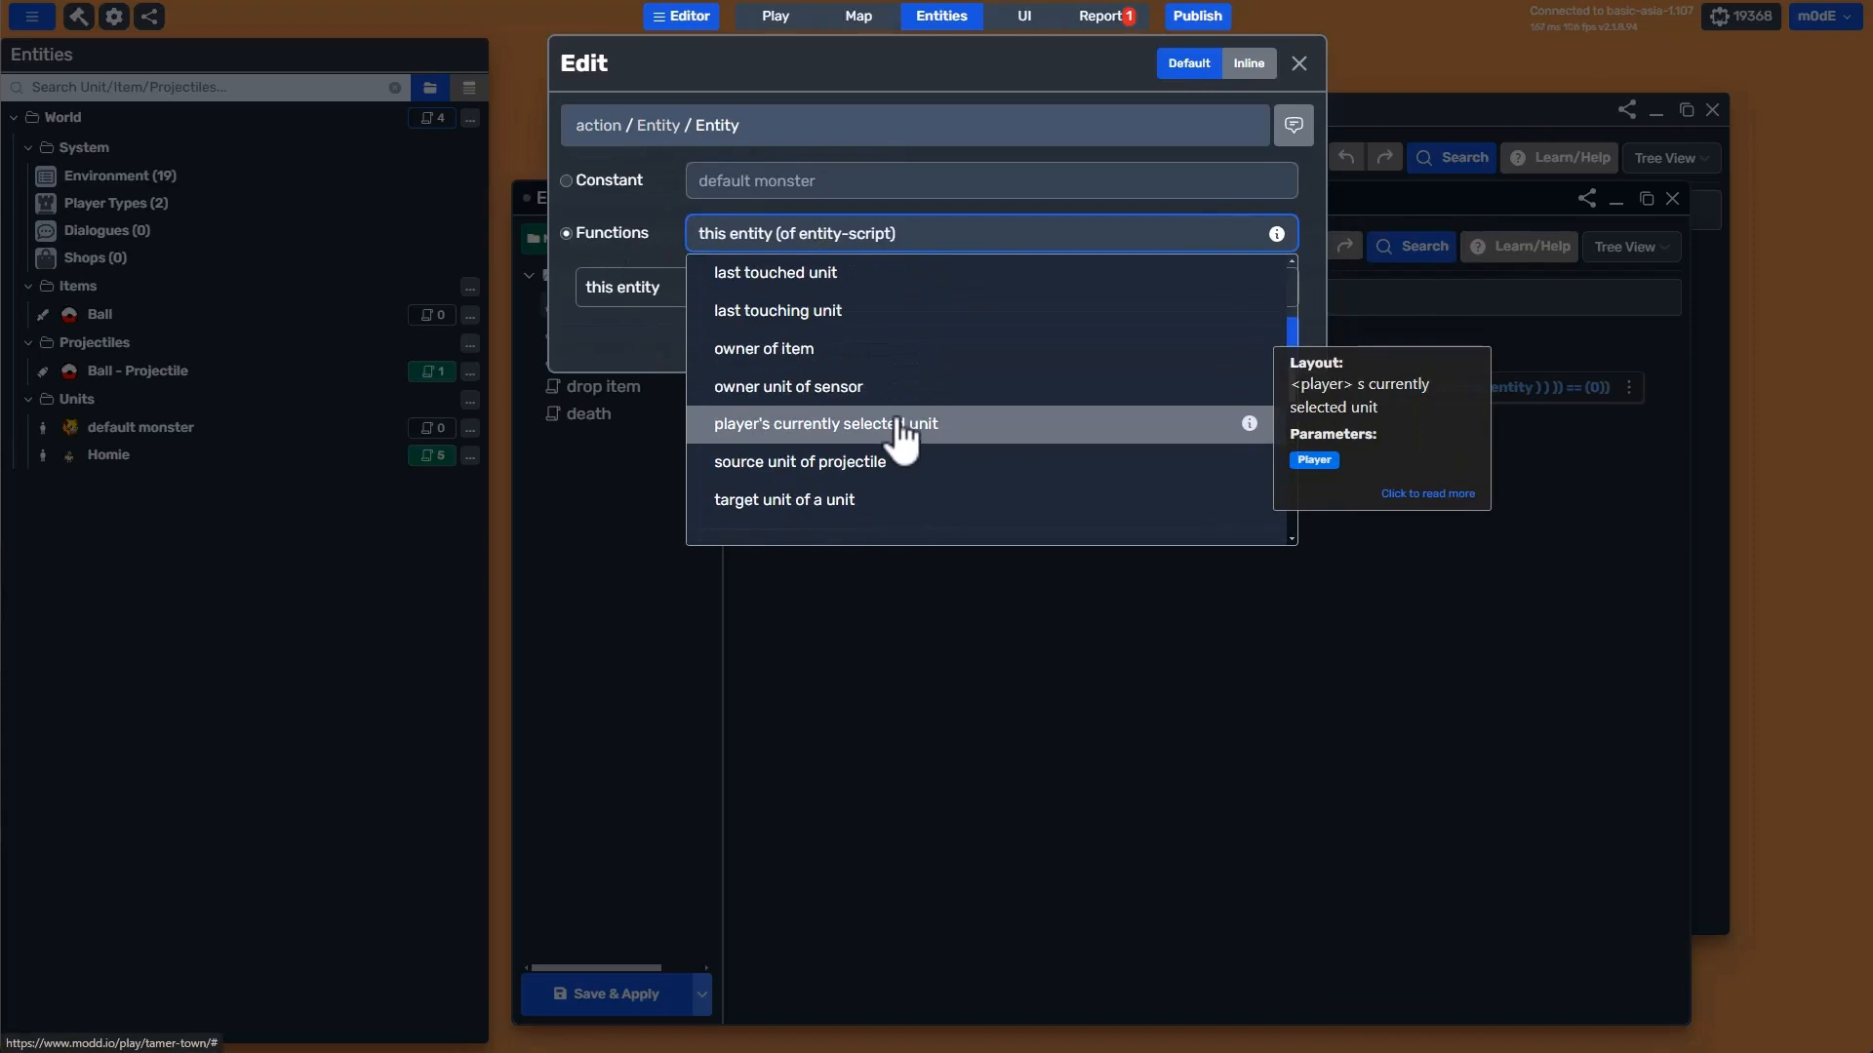
Set the unit holding the item to this entity and accept the destroy entity action.
left_click(693, 287)
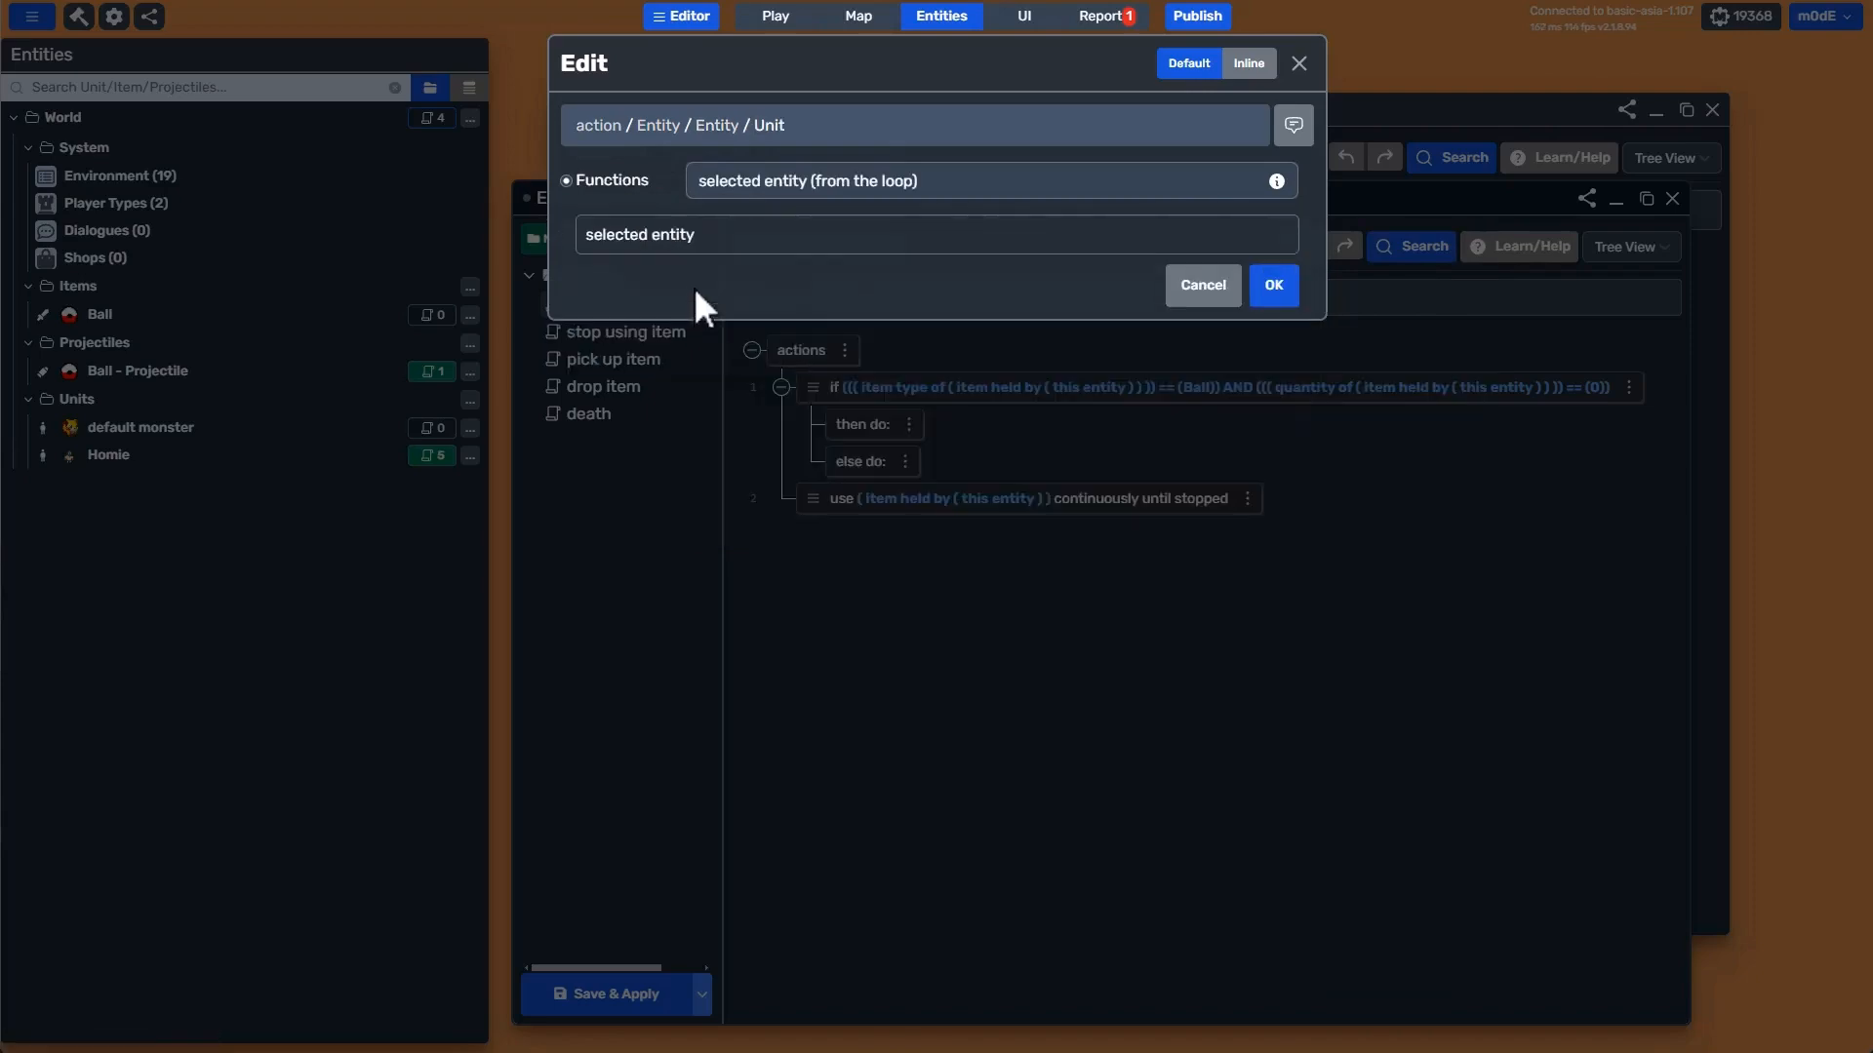
left_click(754, 182)
left_click(768, 219)
key("Return")
key("Return")
key("Return")
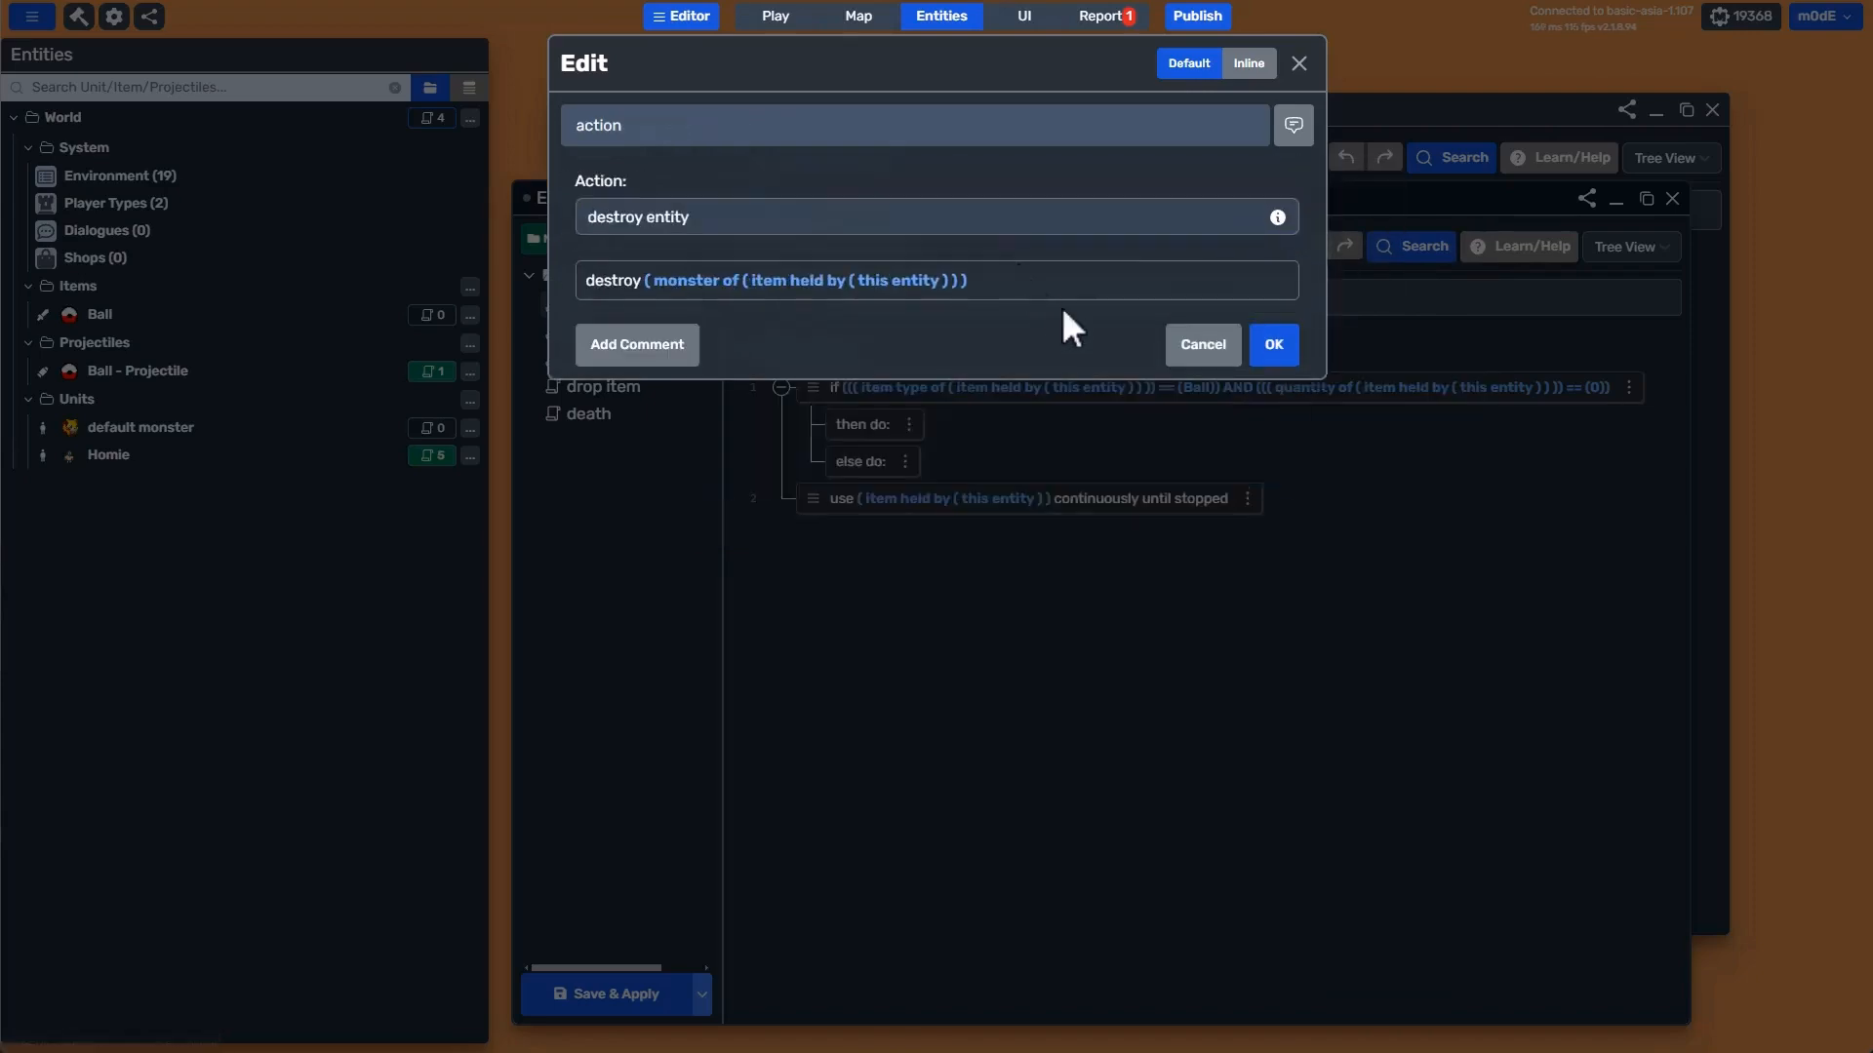
key("Return")
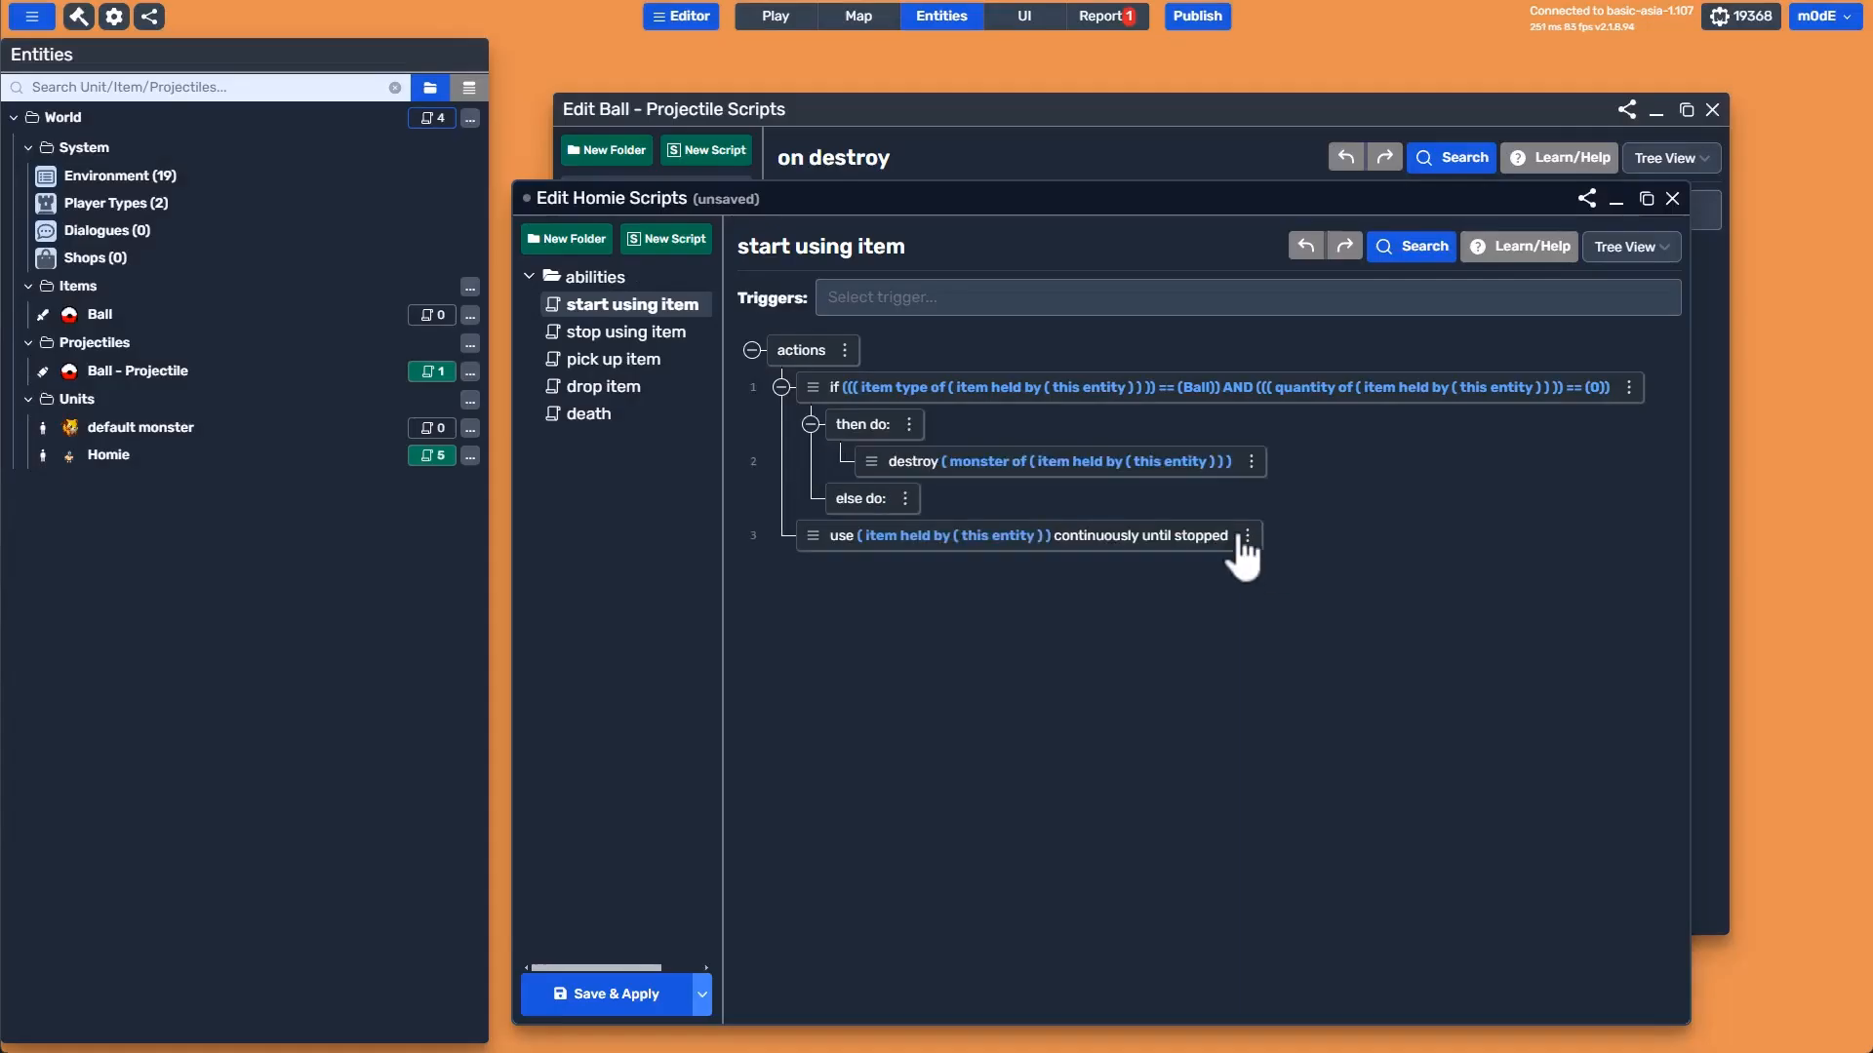
Add a return action after the destroy action in the then branch.
left_click(907, 497)
left_click(990, 482)
type("return")
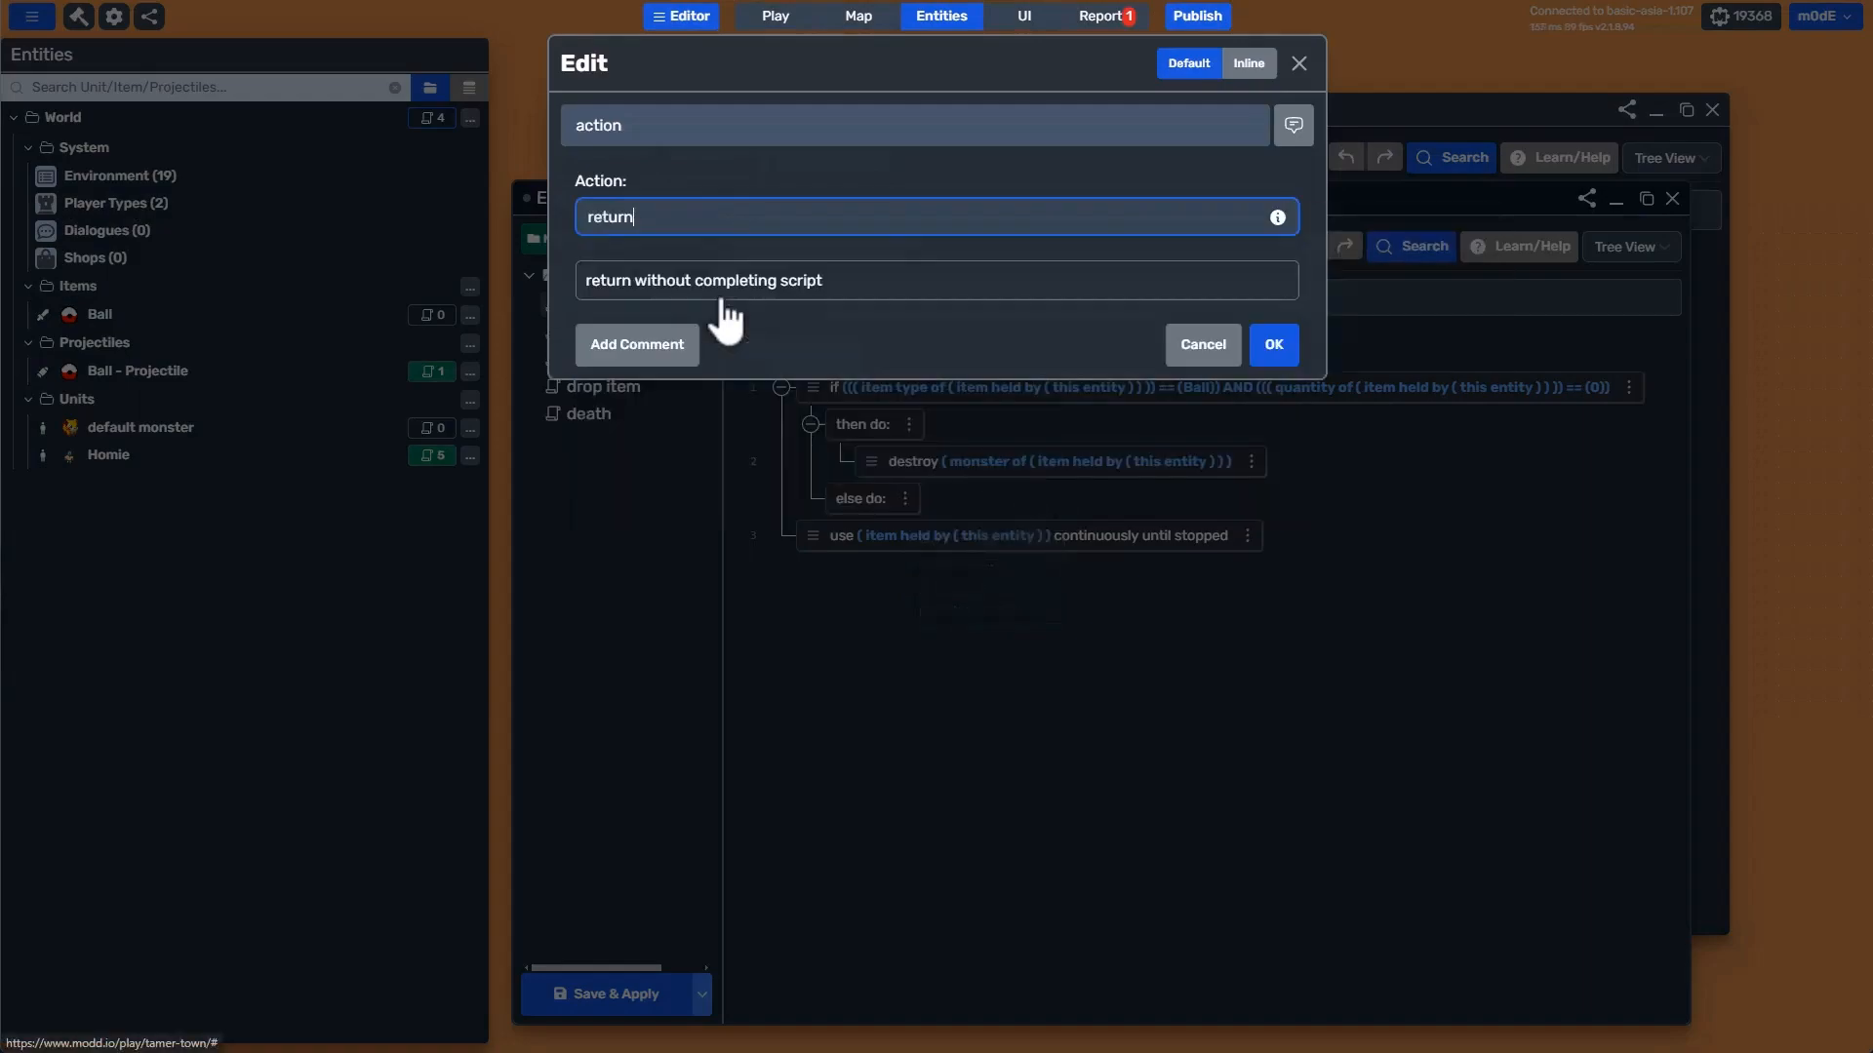
left_click(723, 291)
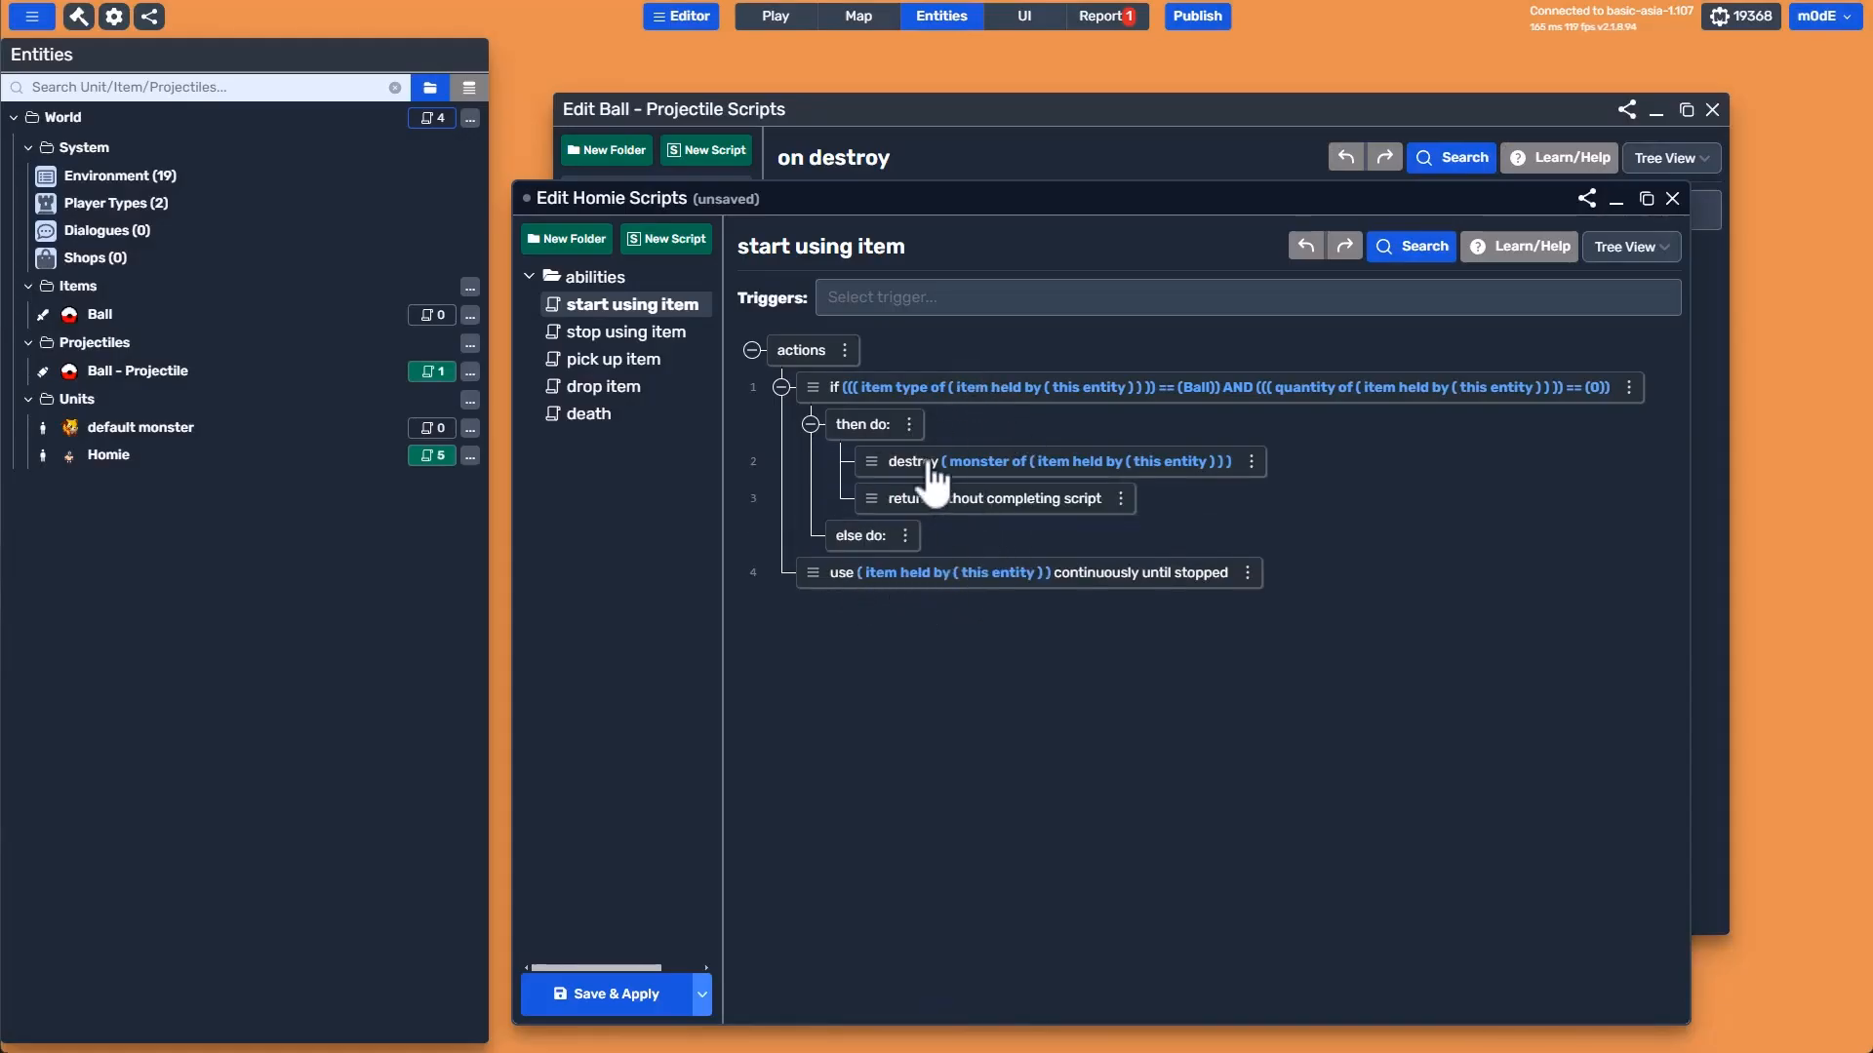
Insert an update item quantity action between the destroy and return actions in the then branch.
right_click(935, 478)
left_click(974, 474)
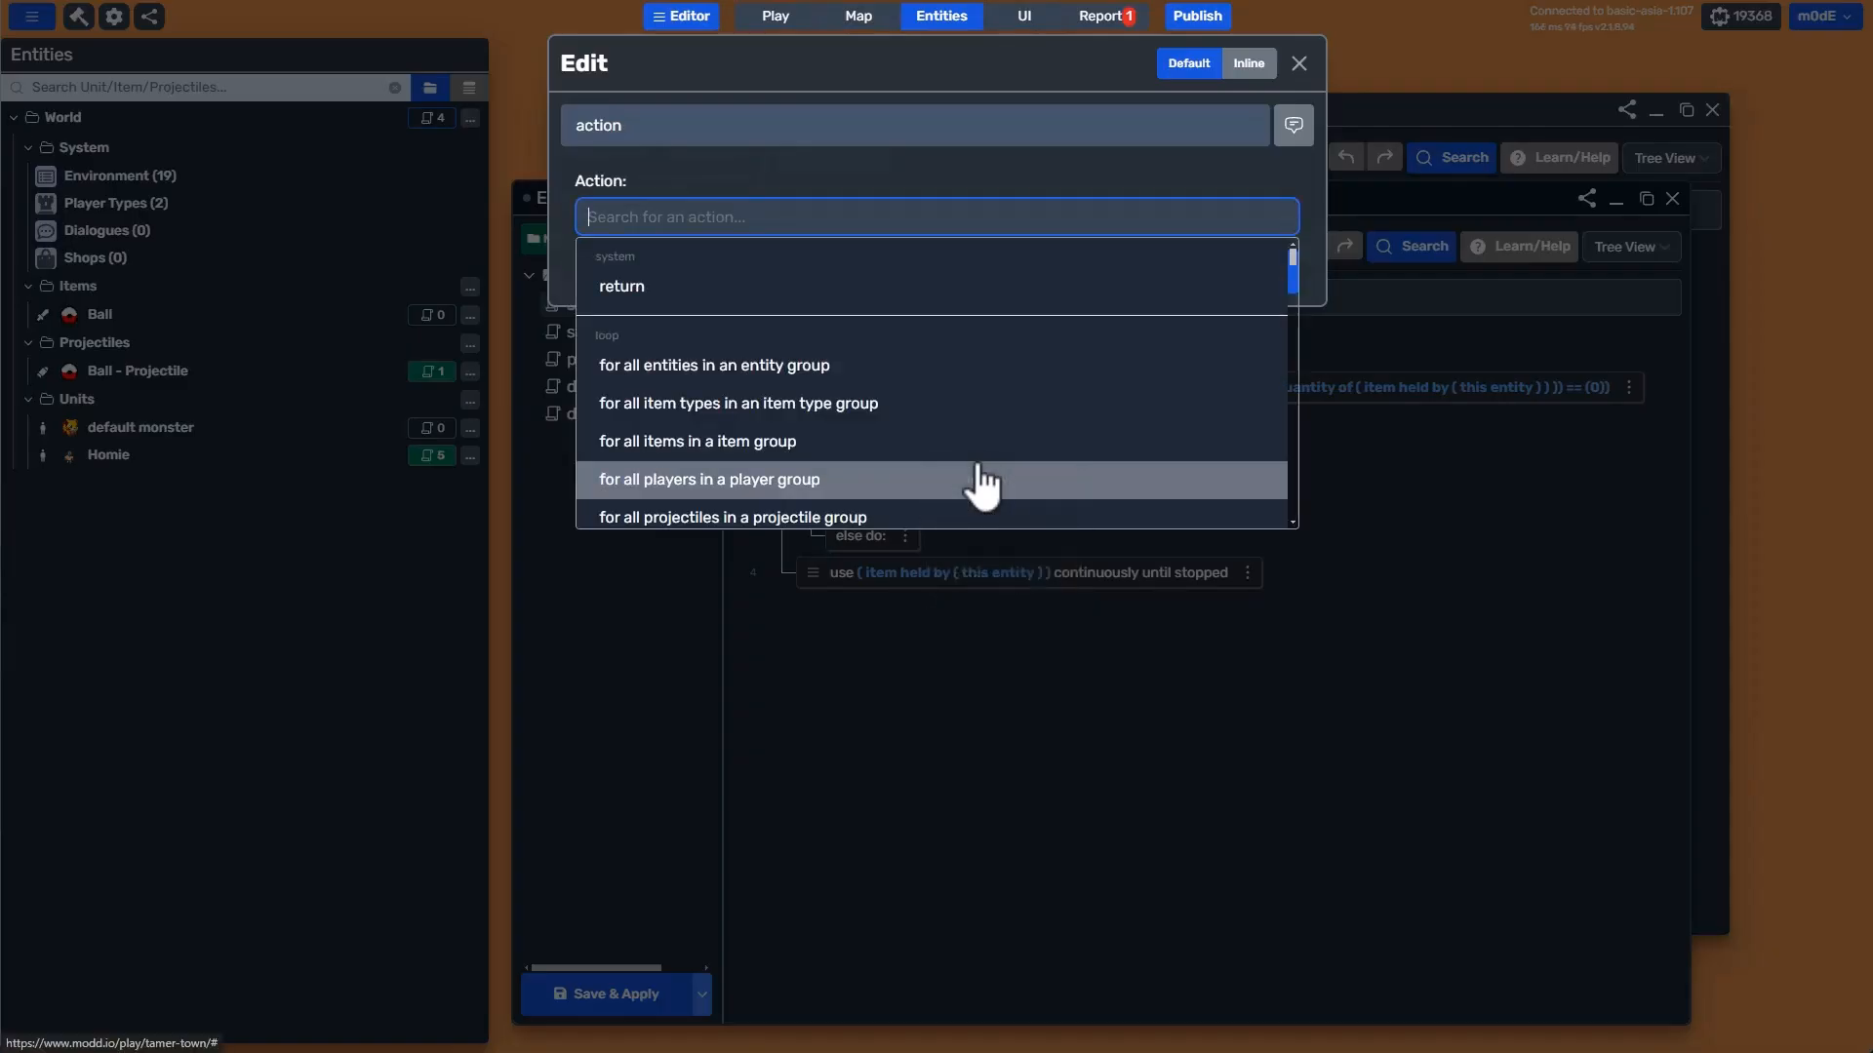
type("quantiy")
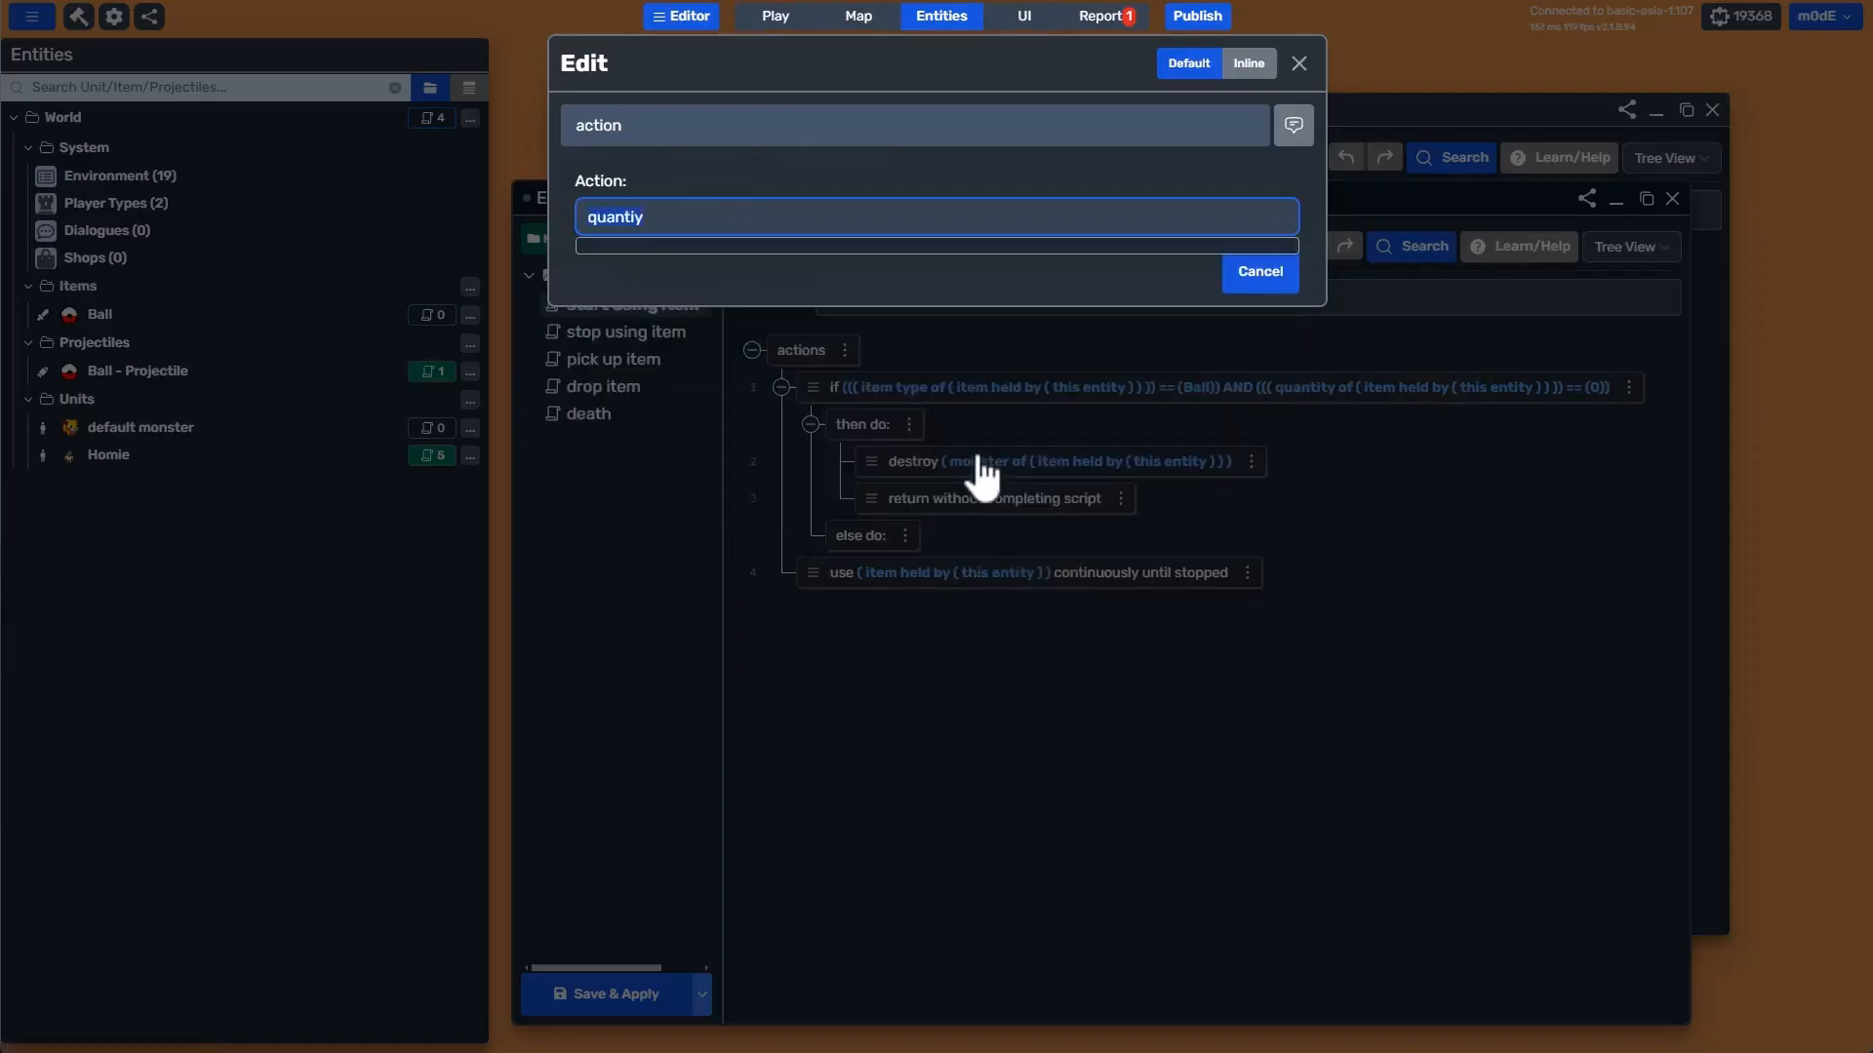
key("BackSpace")
key("BackSpace")
key("BackSpace")
key("BackSpace")
key("BackSpace")
type("an")
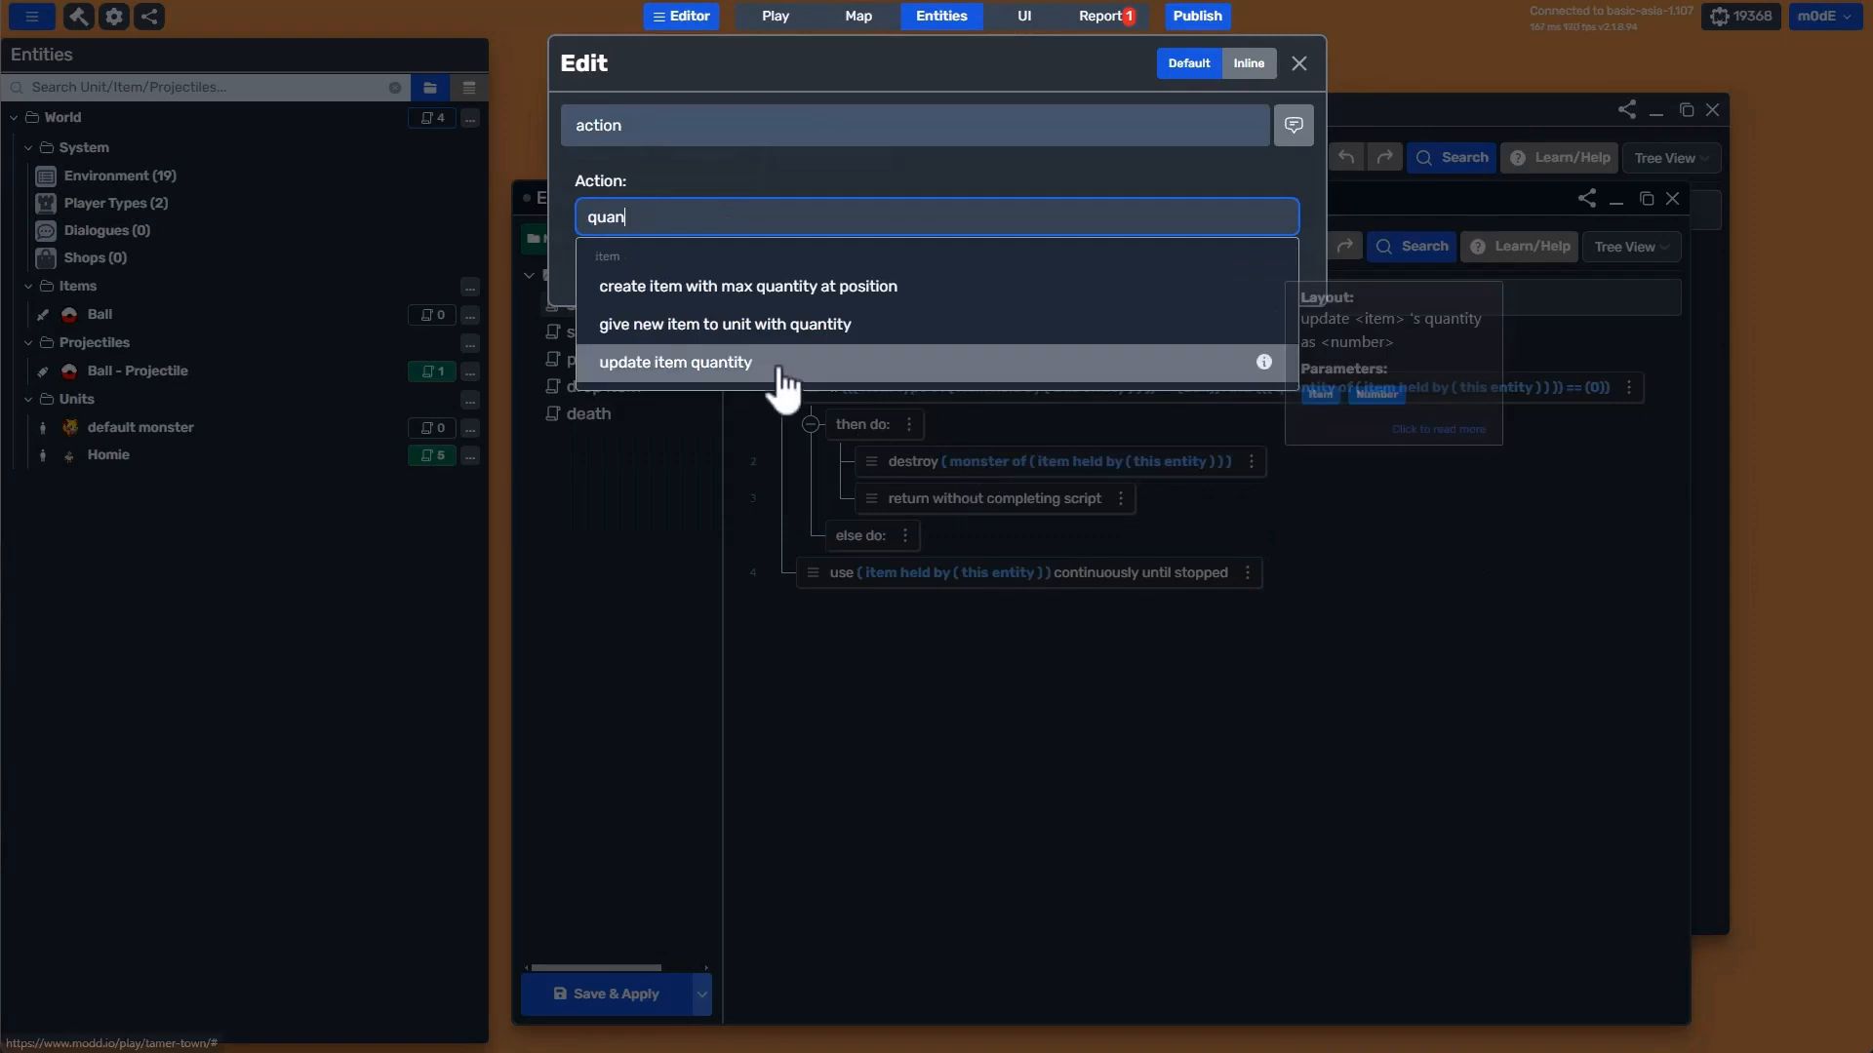
left_click(890, 364)
Set the item to update to the item currently held by this entity.
left_click(663, 282)
left_click(716, 179)
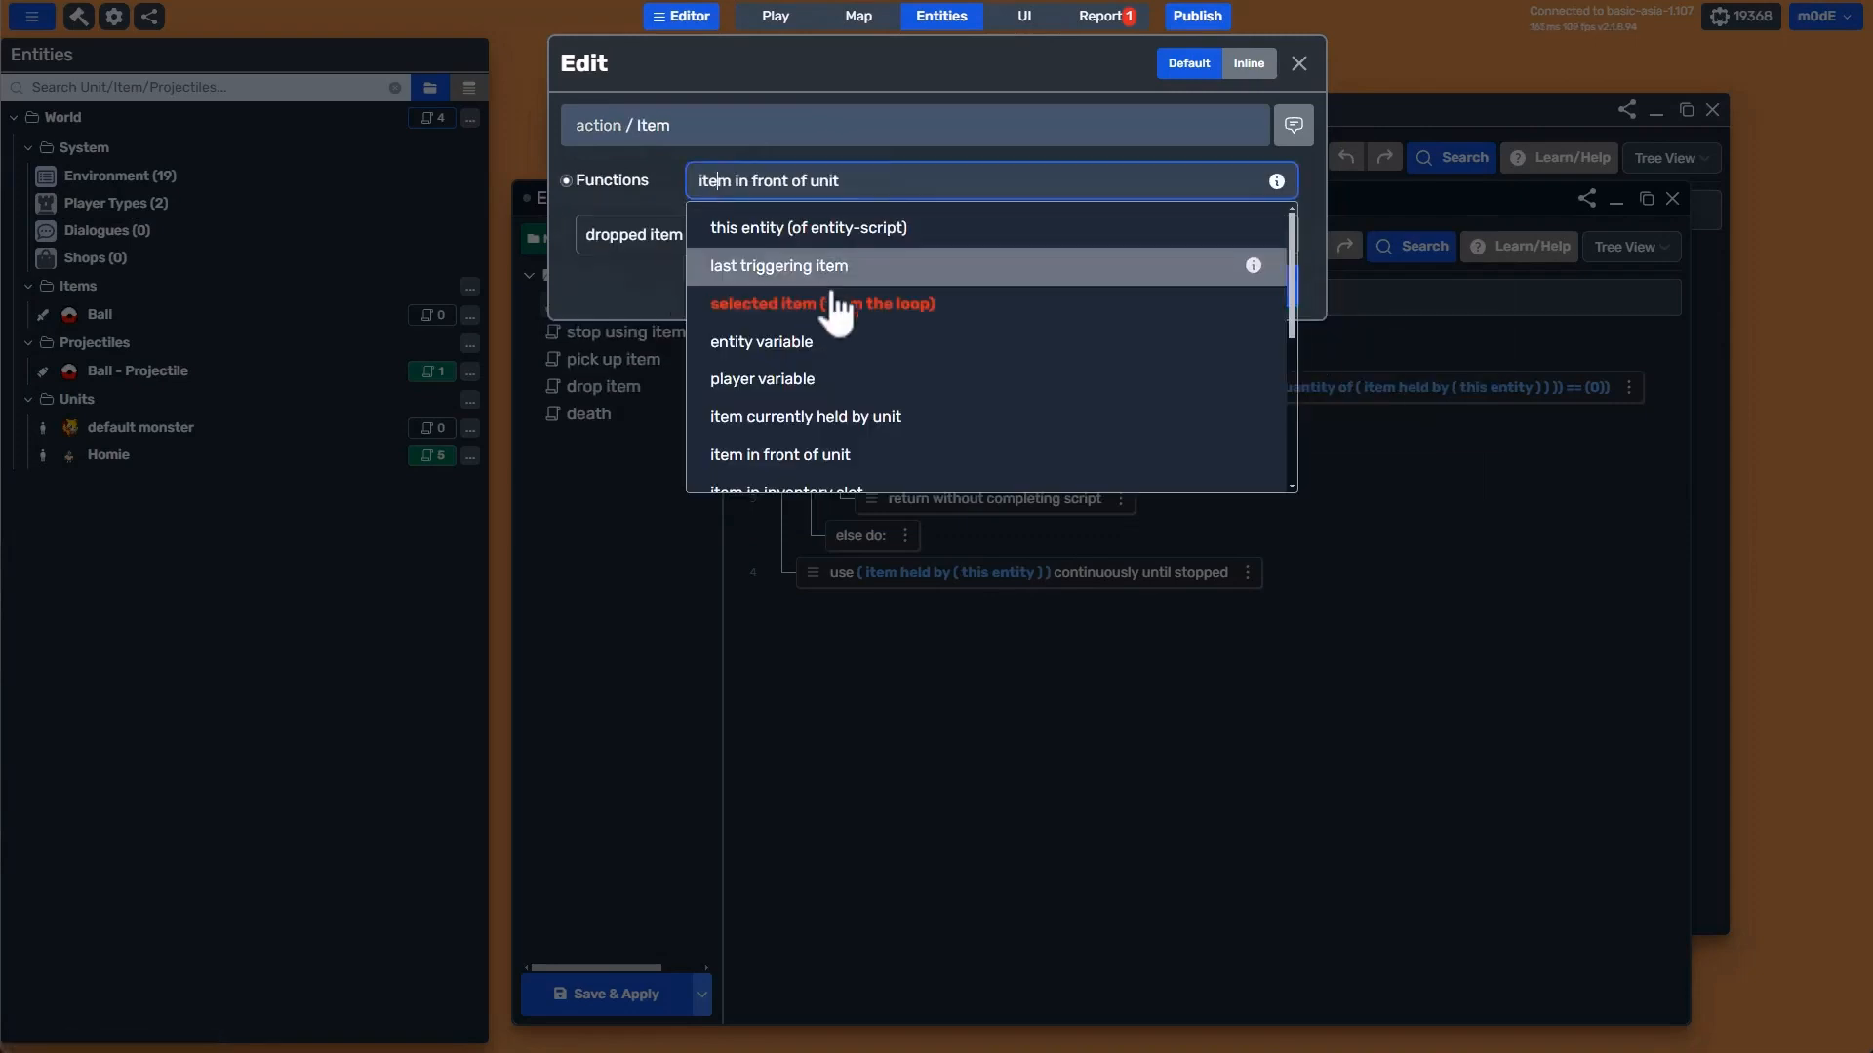
left_click(835, 413)
left_click(727, 234)
key("Return")
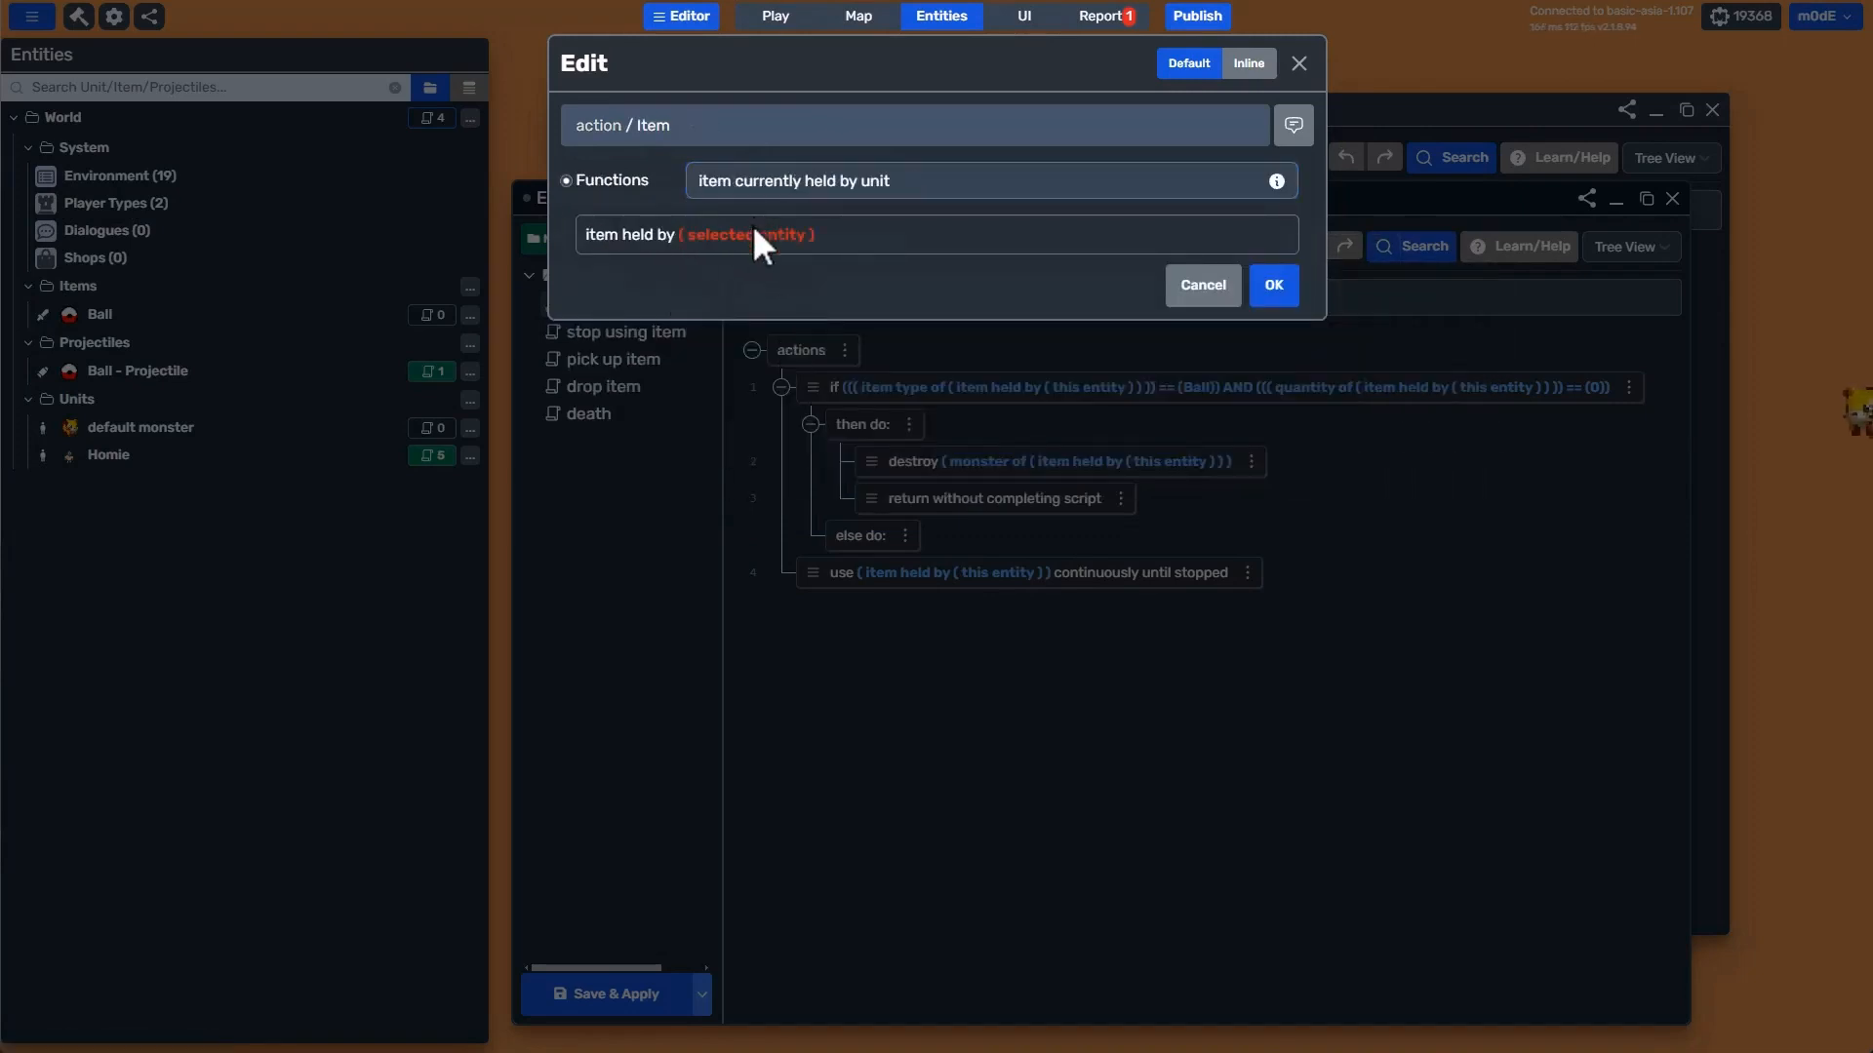
left_click(752, 226)
left_click(775, 186)
left_click(870, 261)
key("Return")
key("Return")
Set the updated item quantity to 1, accept the action, and save and apply Homie's scripts.
left_click(980, 281)
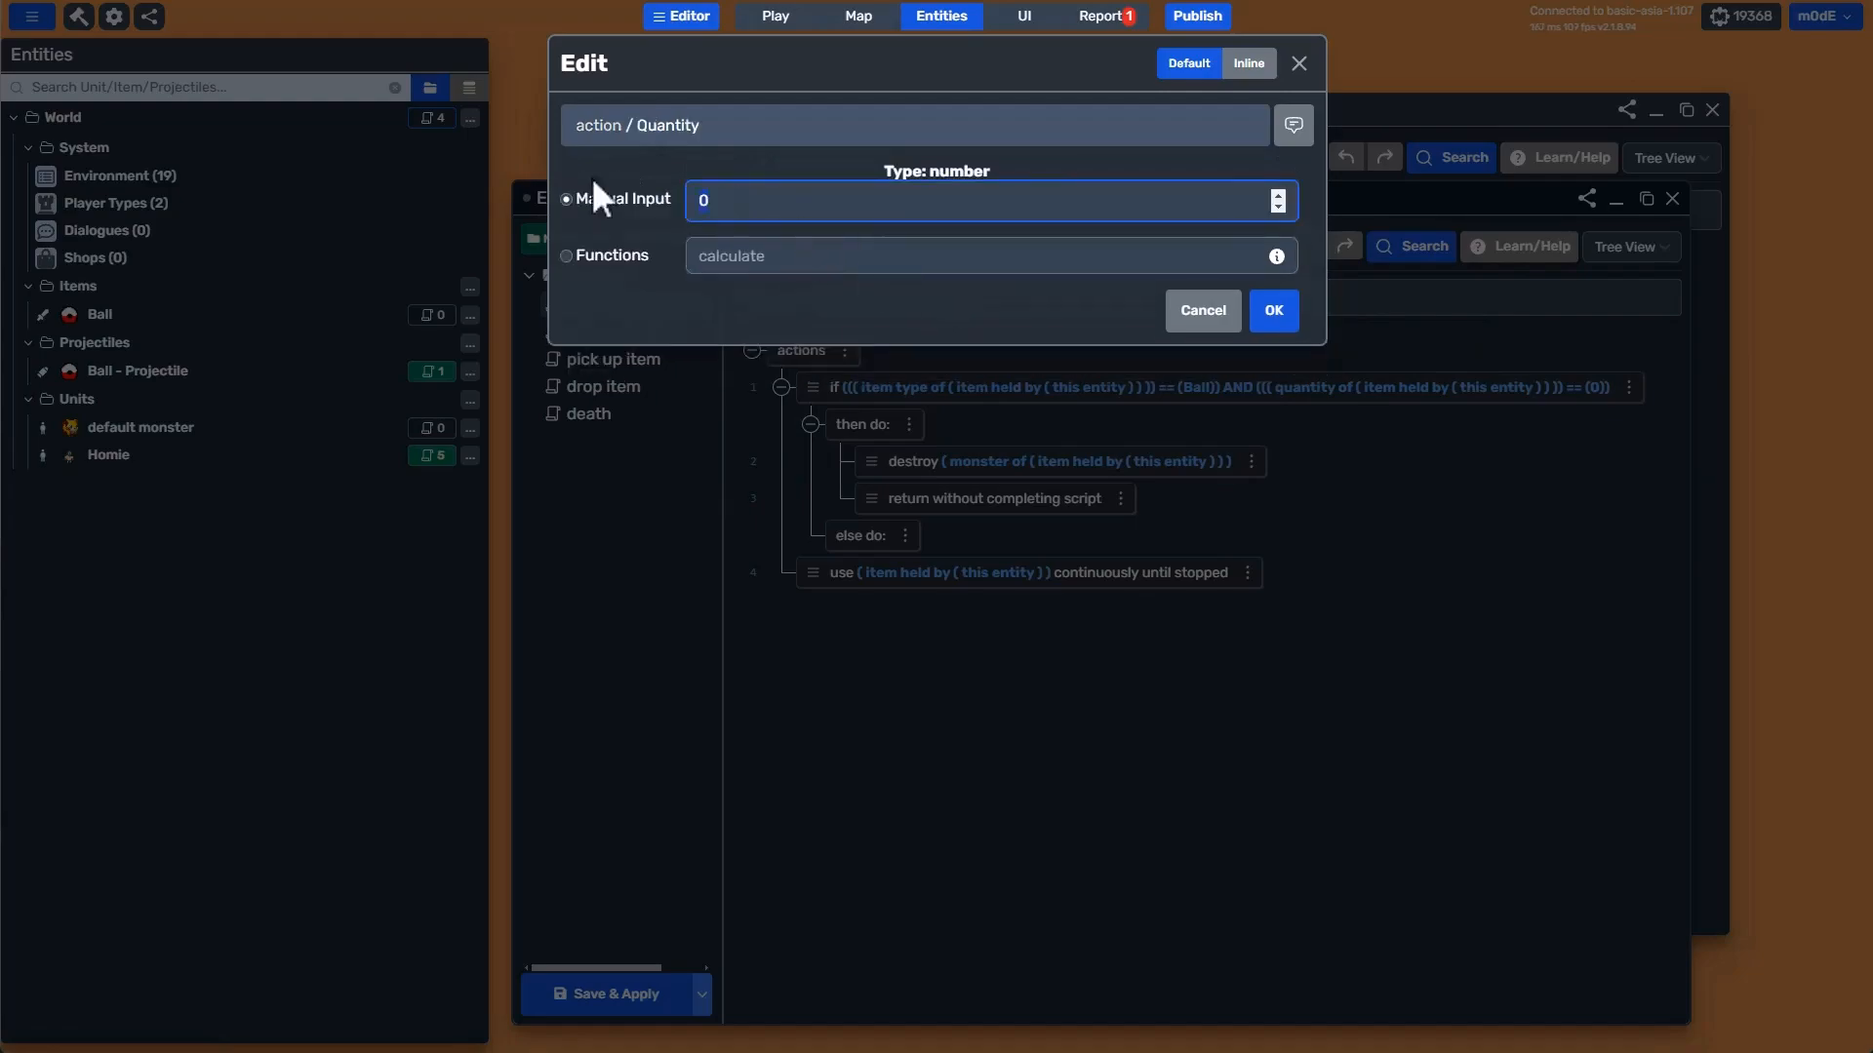
type("1")
key("Return")
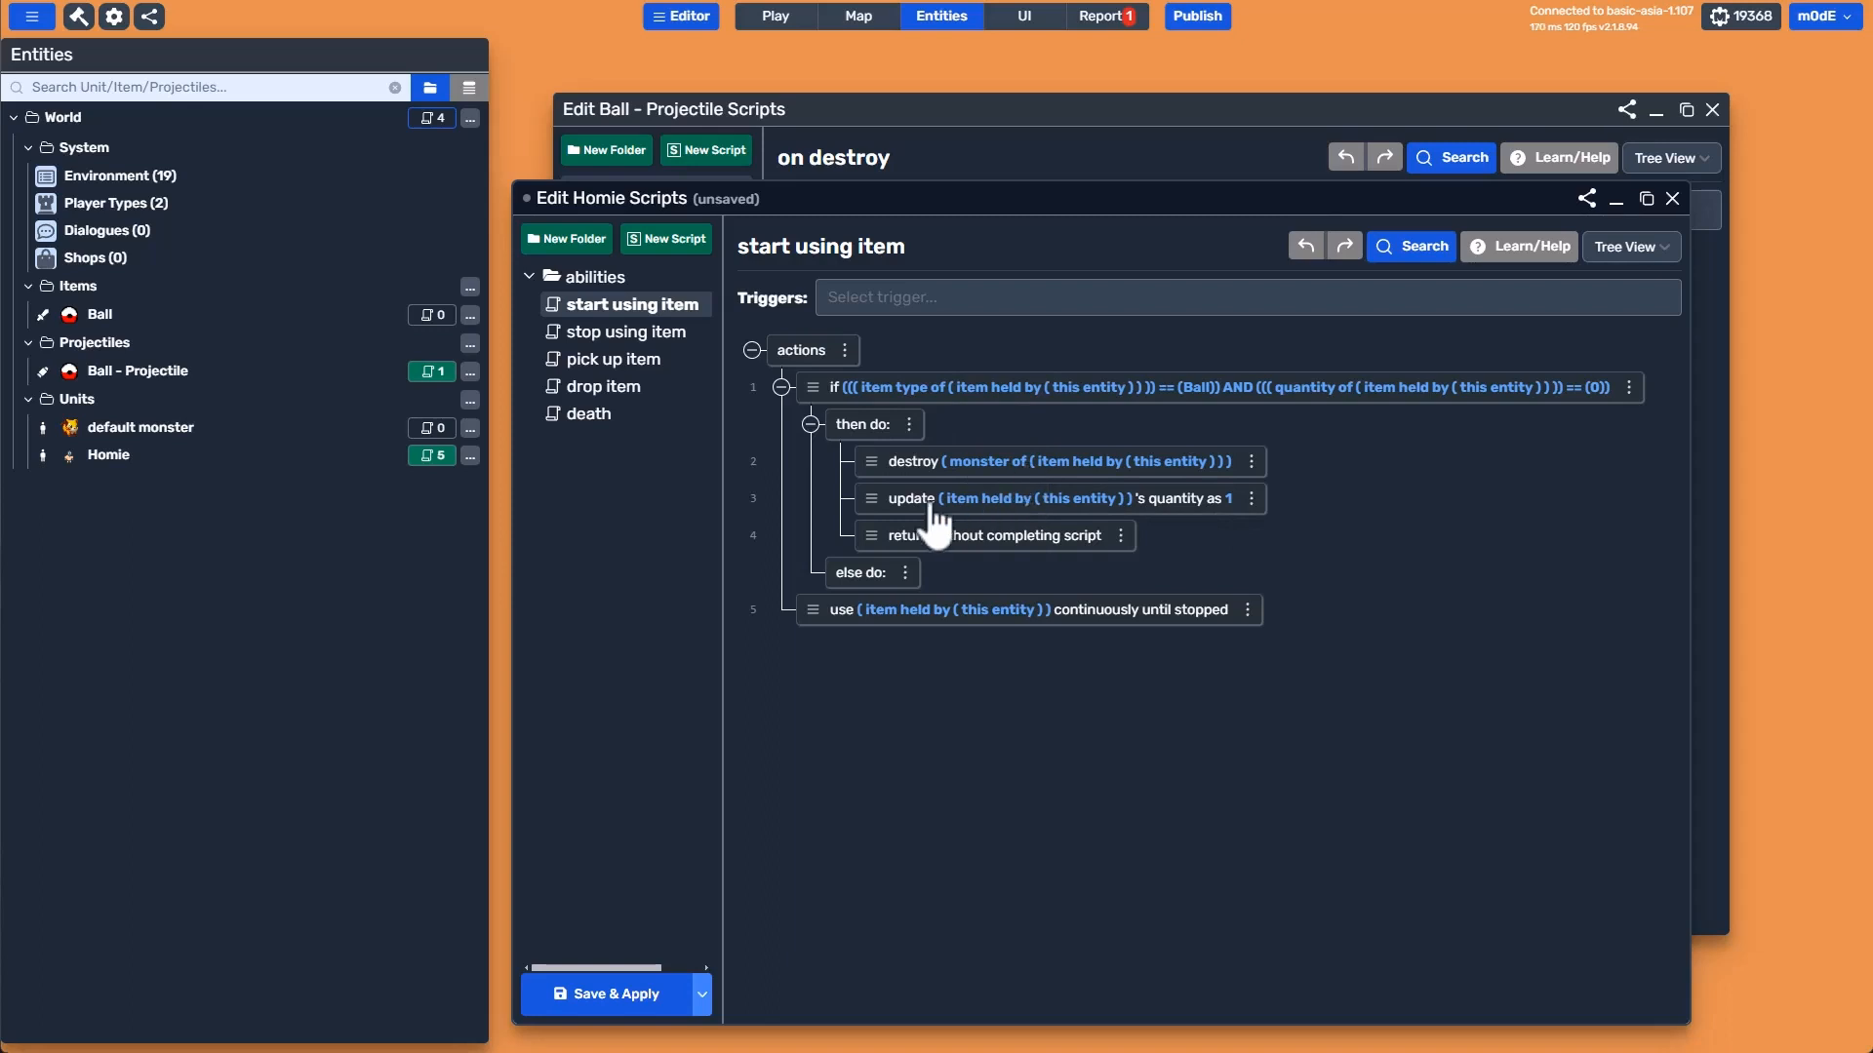
left_click(615, 1005)
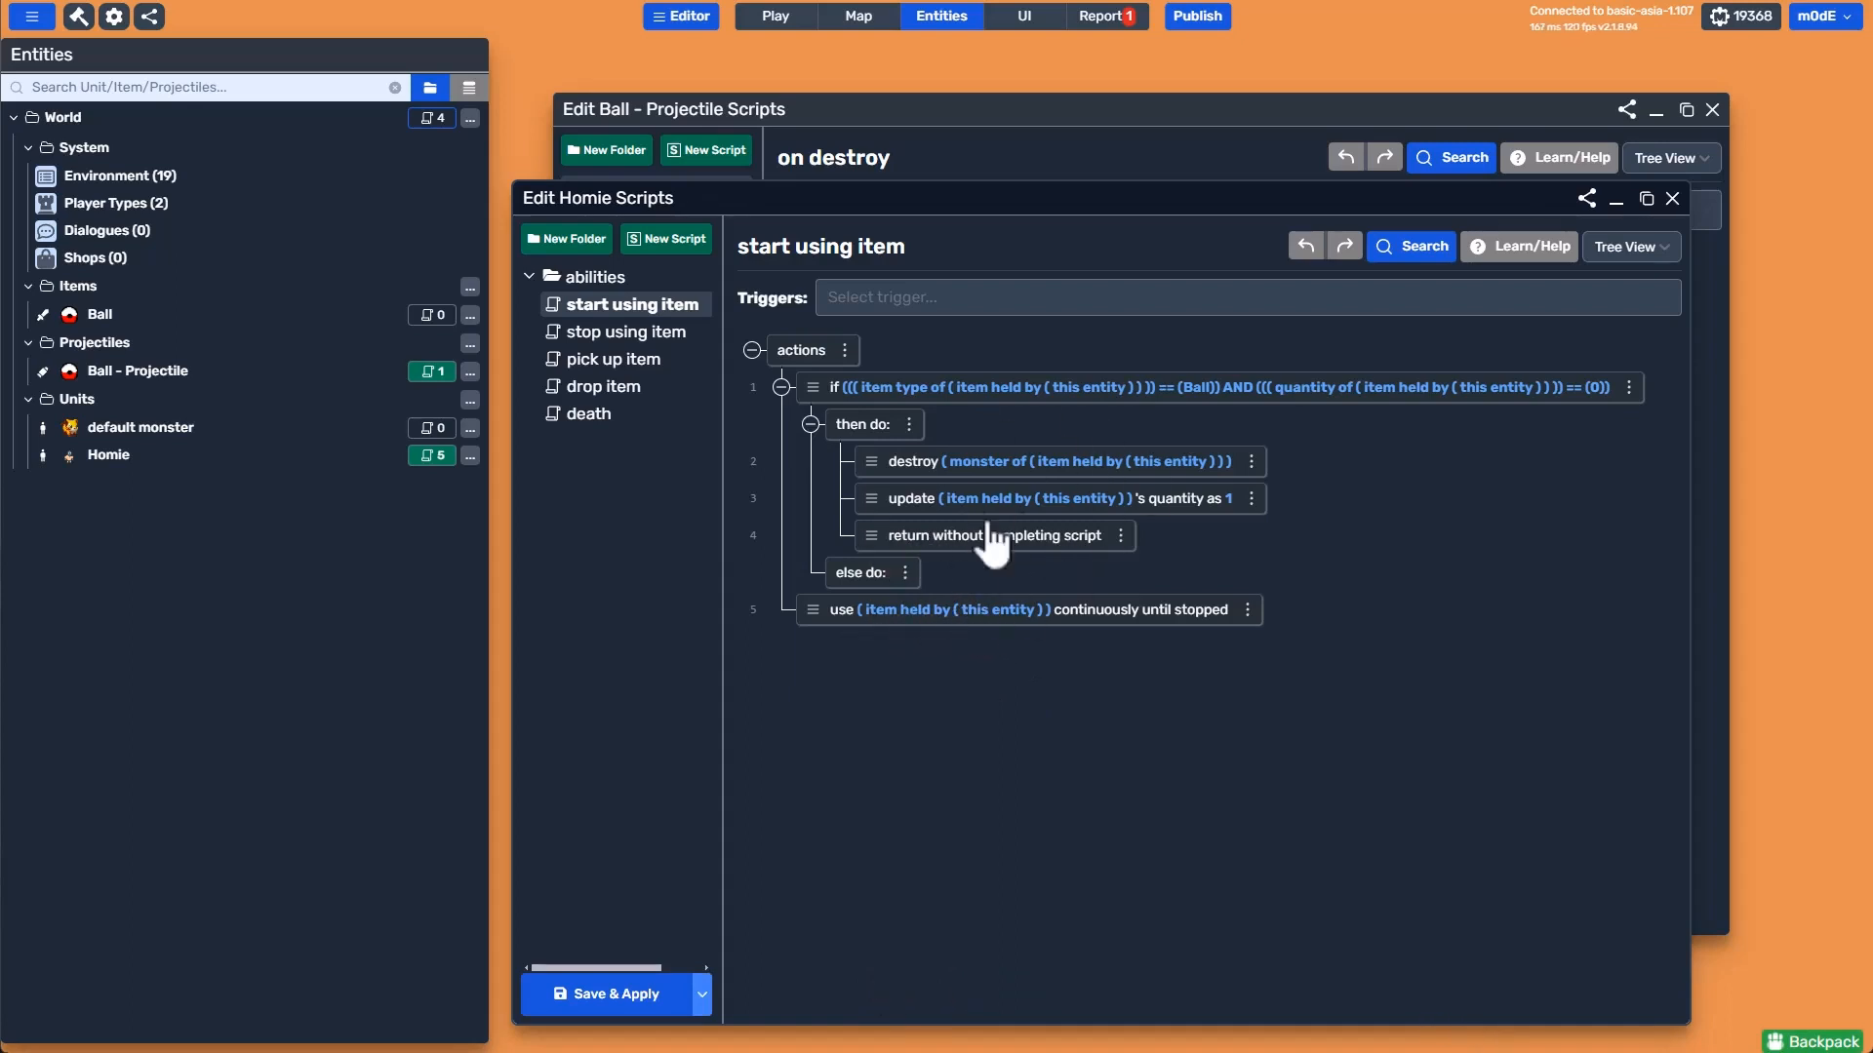
Test the scripts in play mode by walking the character around and throwing the Ball.
left_click(867, 174)
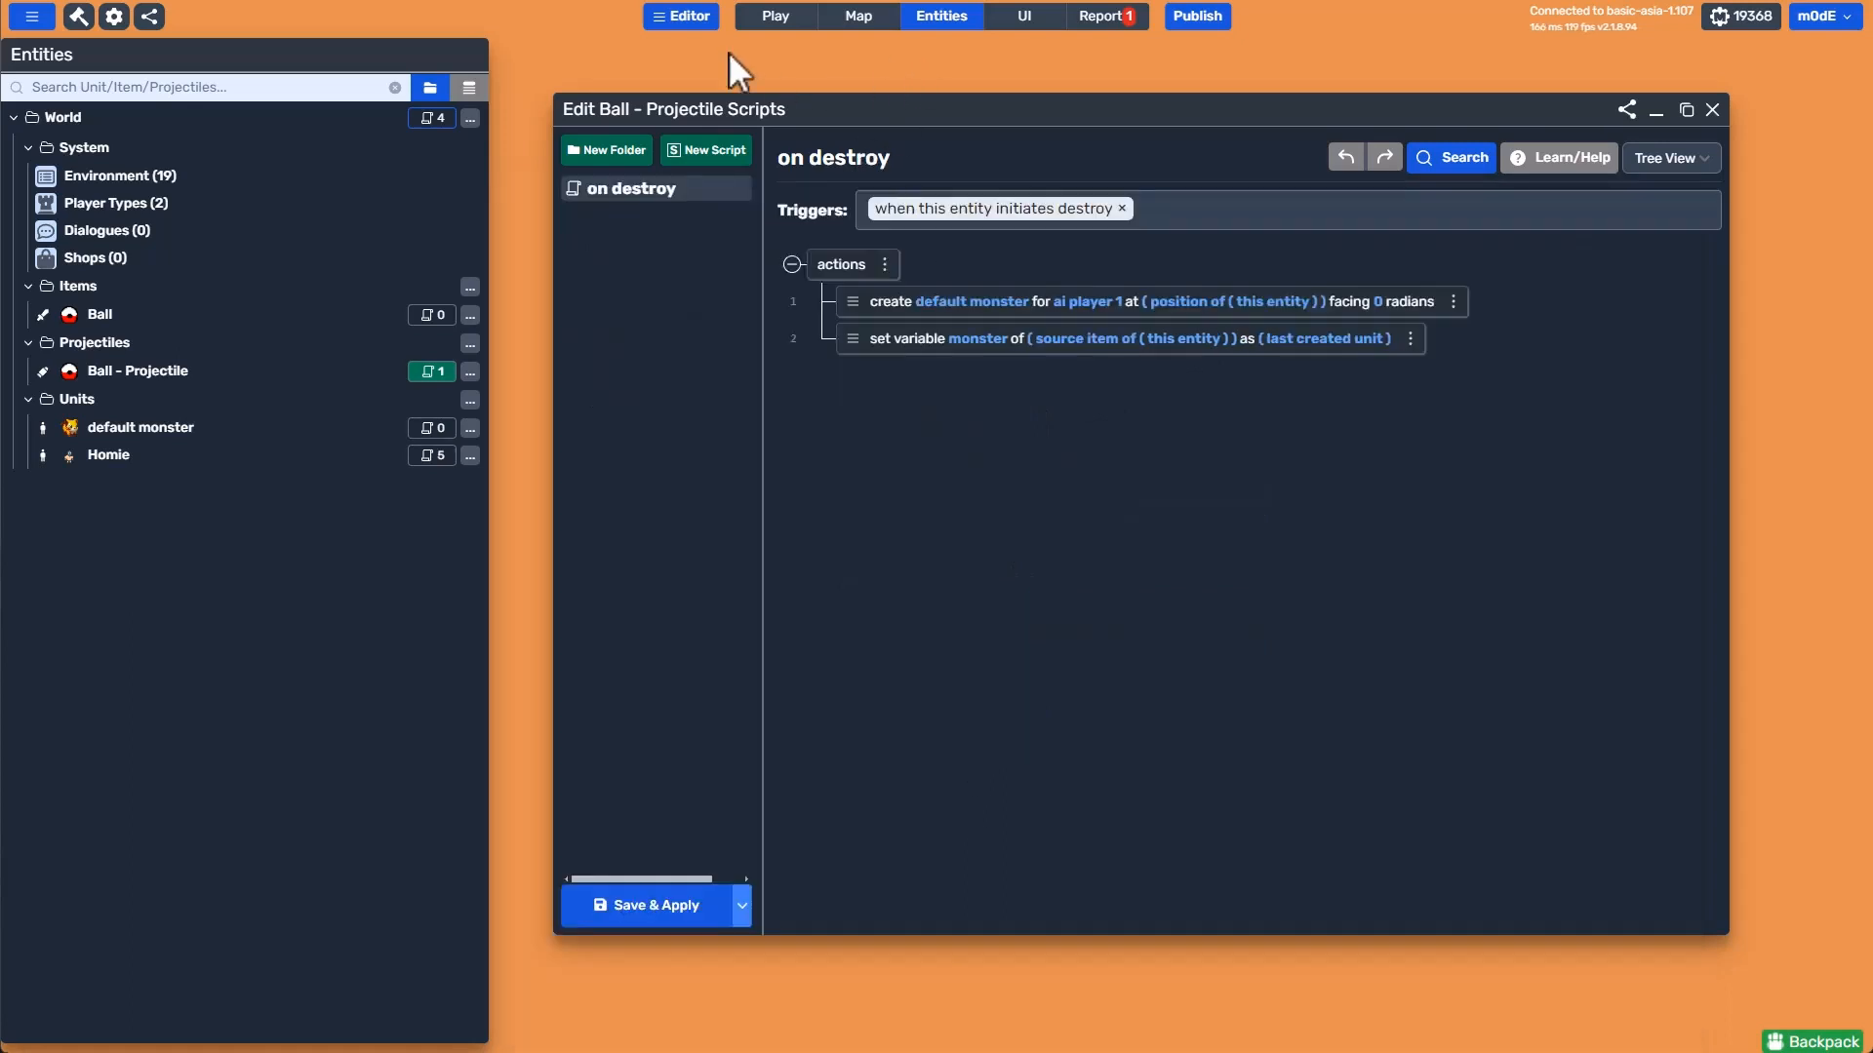
left_click(798, 16)
key("a")
key("s")
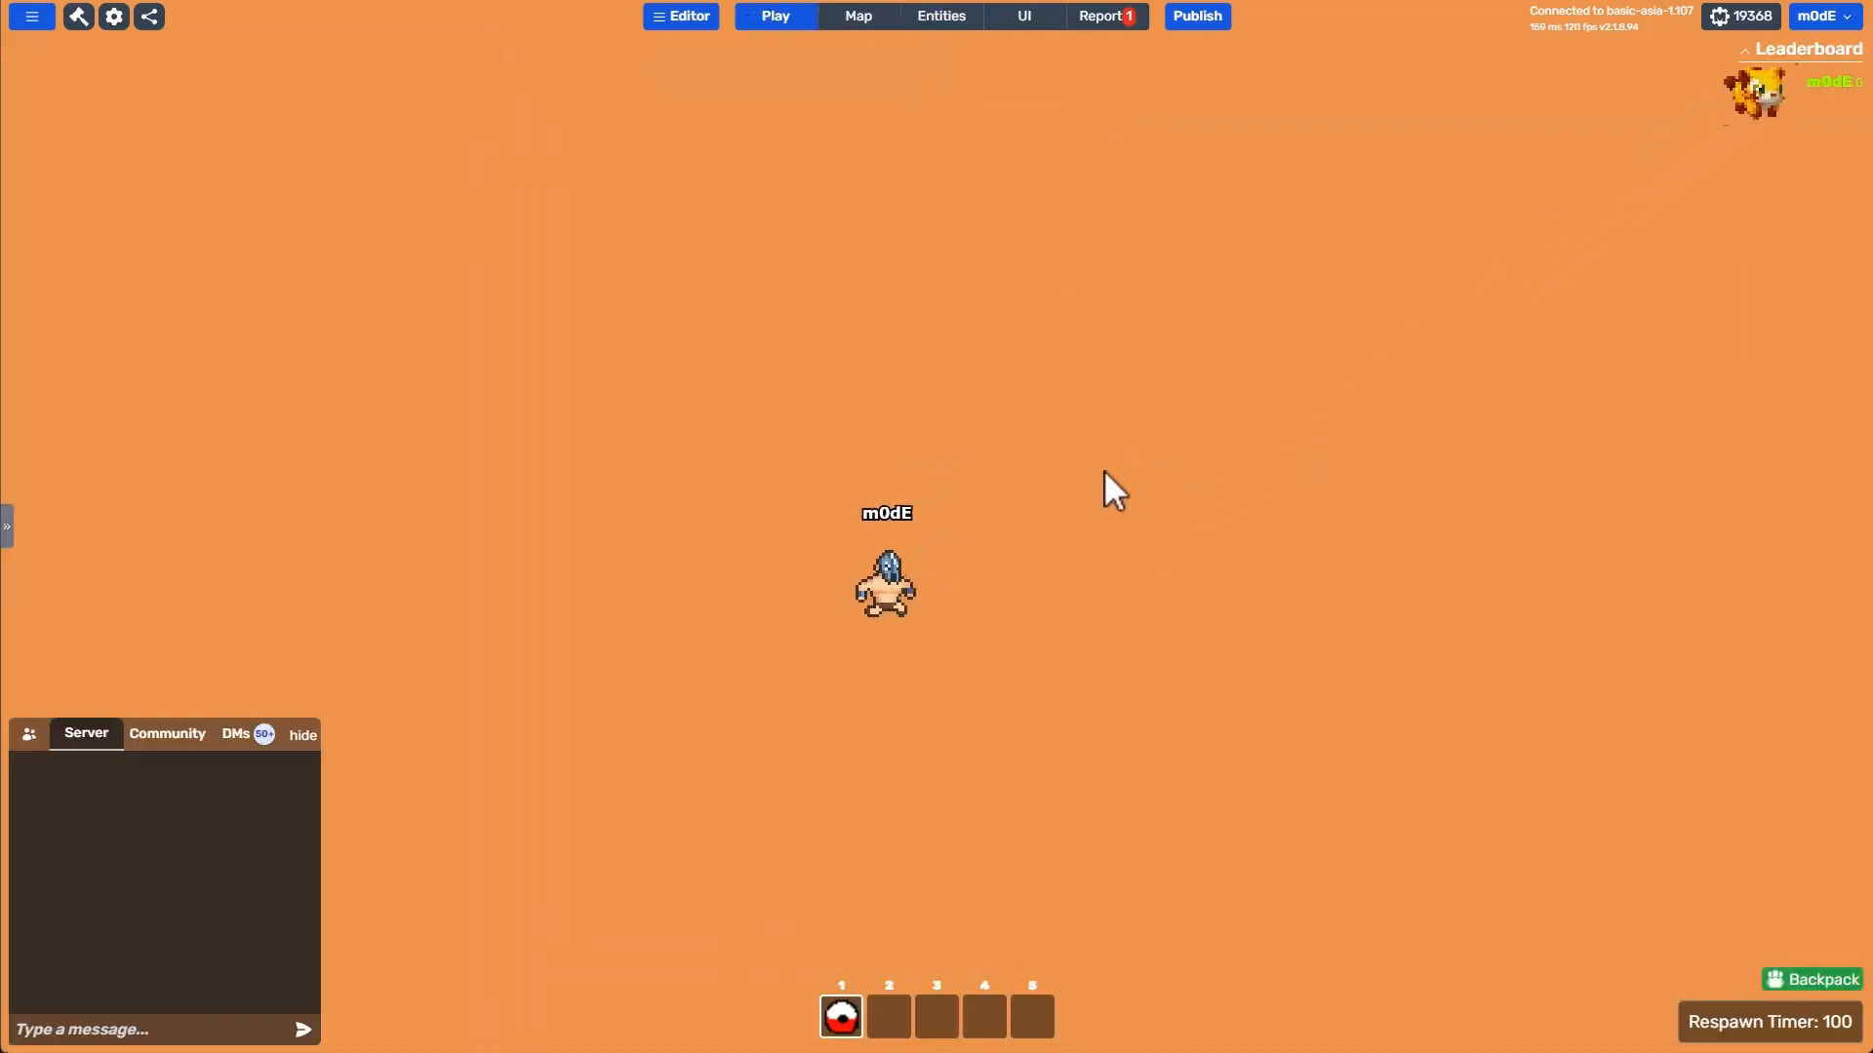
key("d")
key("w")
key("s")
left_click(1208, 527)
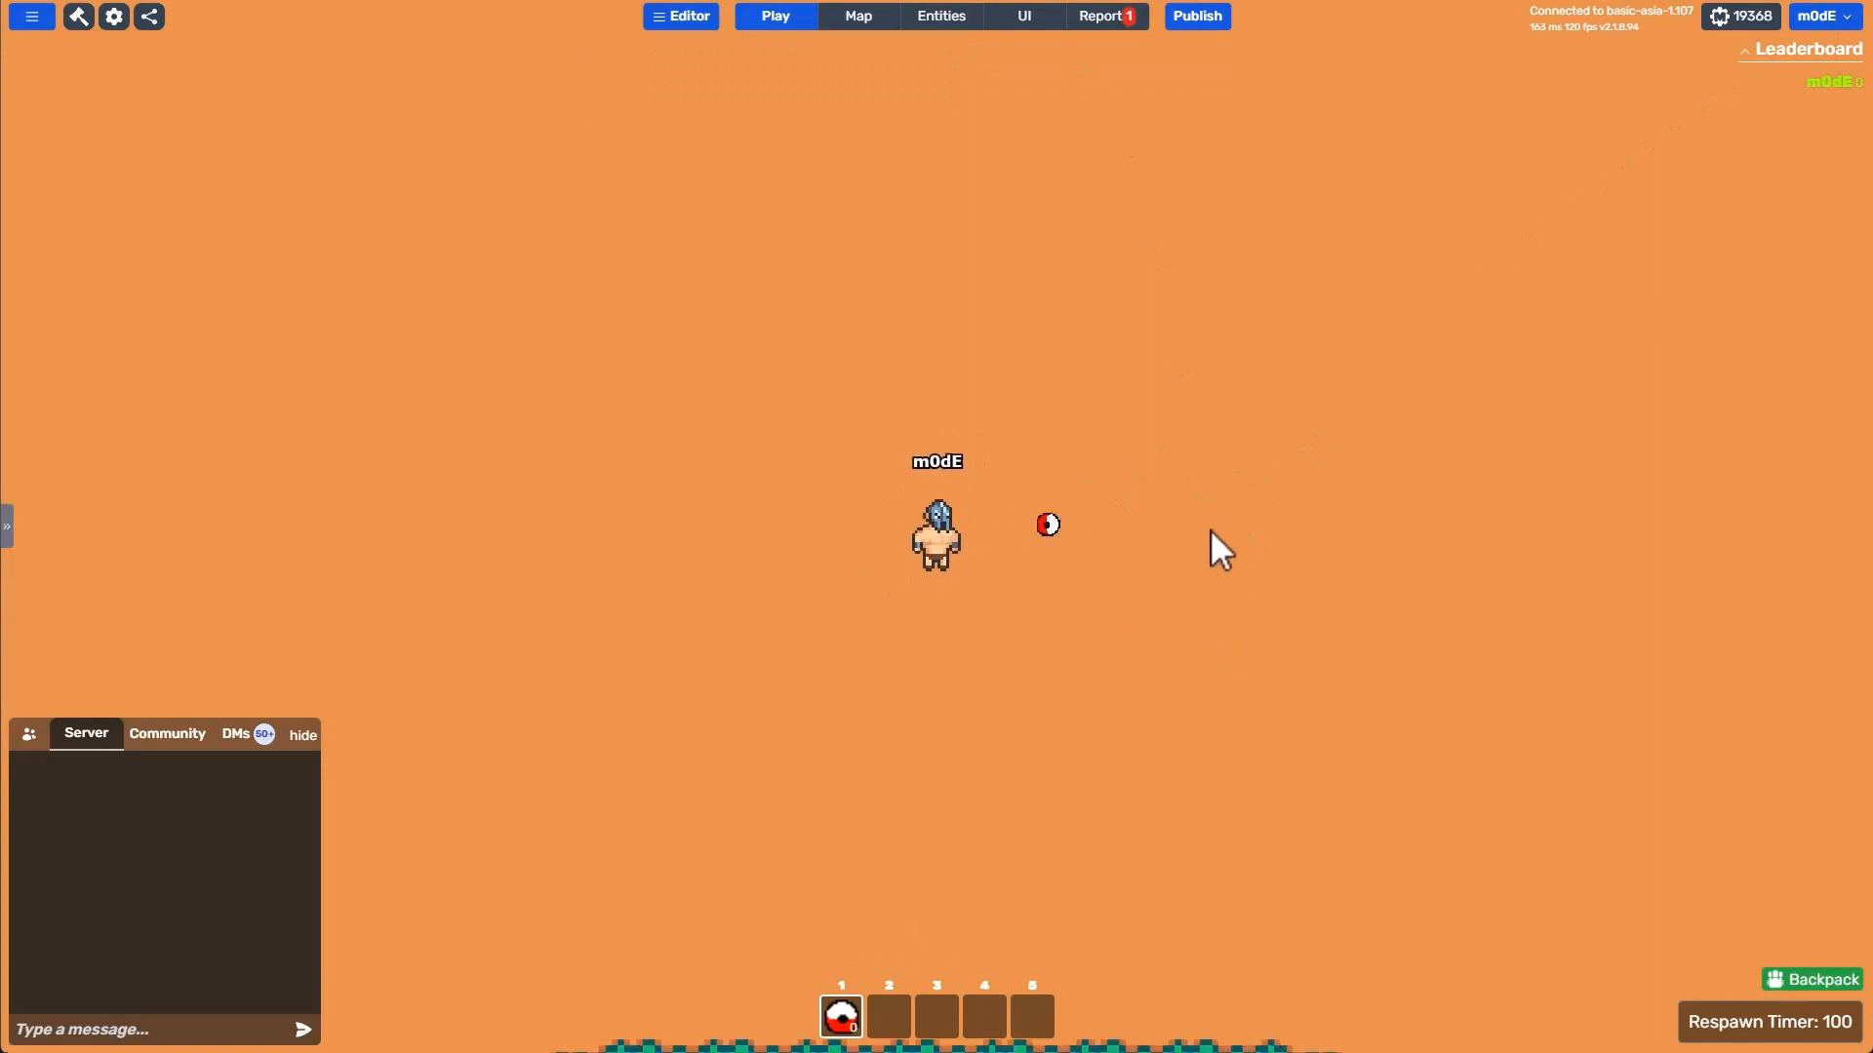
key("d")
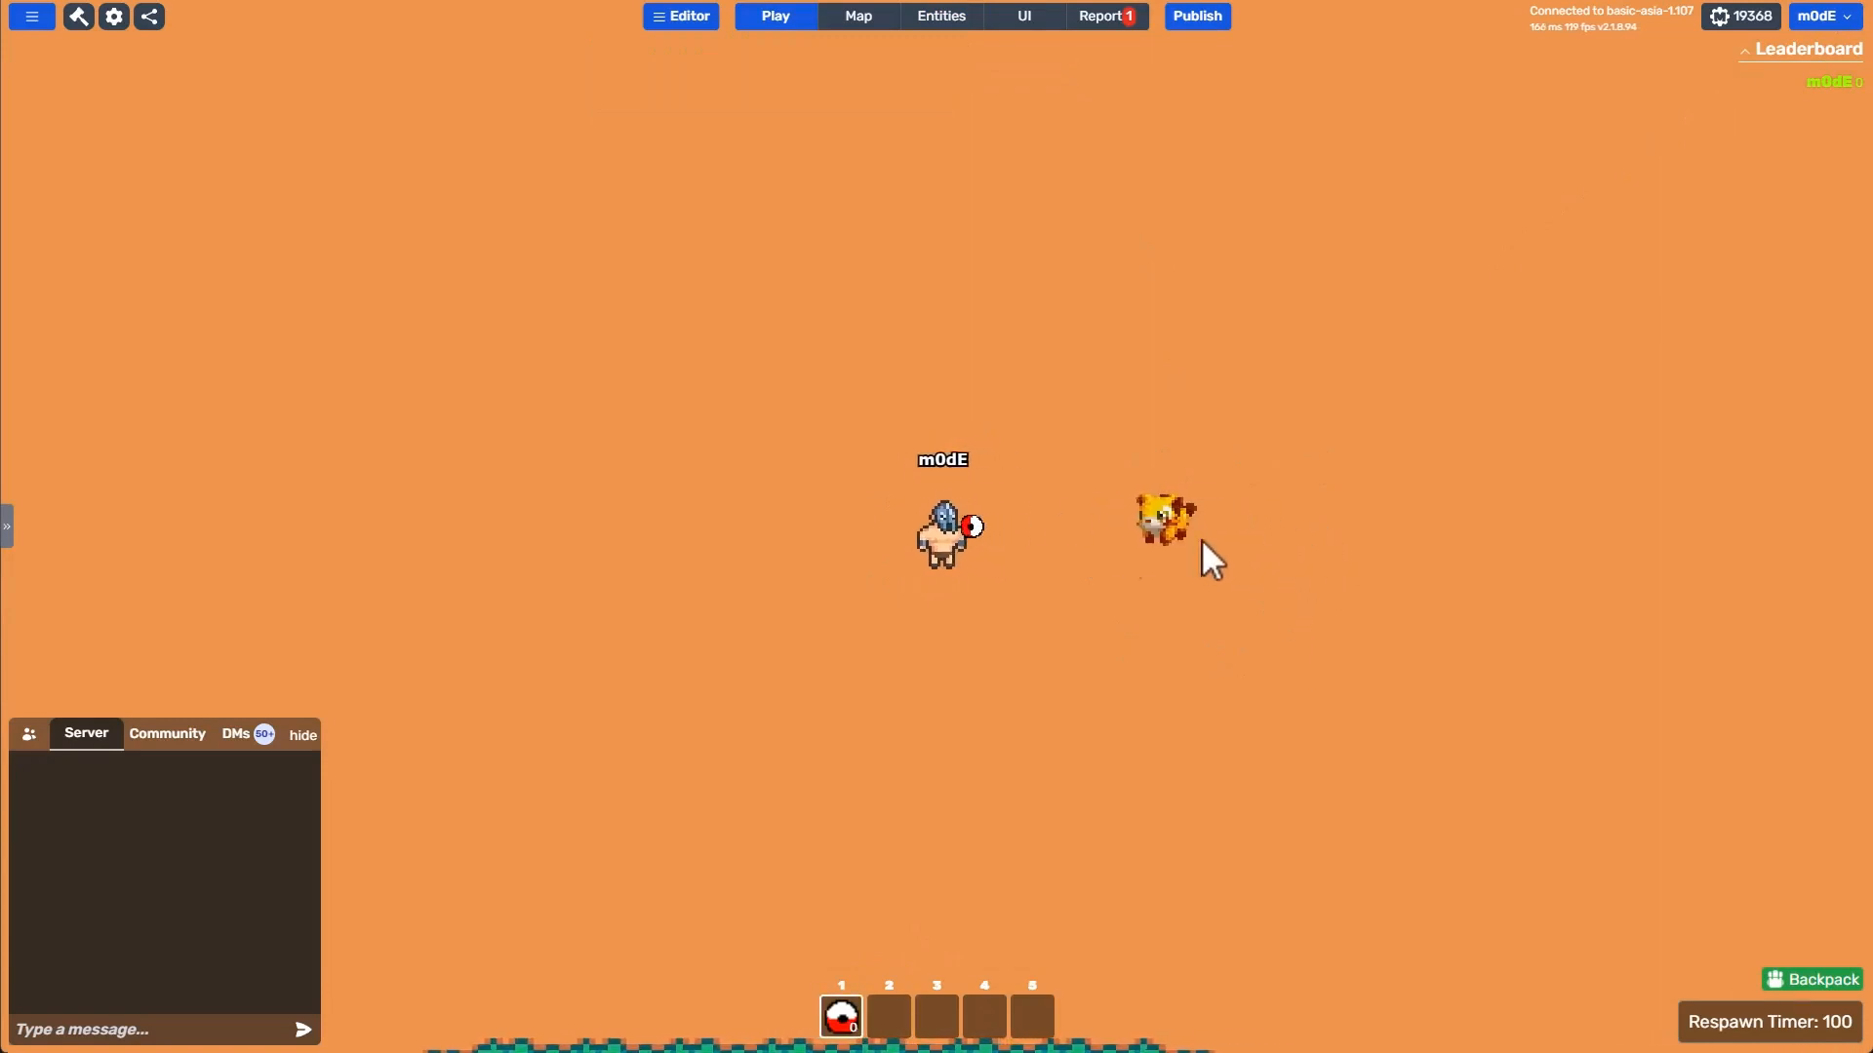
Walk the character around in play mode and use the Ball repeatedly to test throwing it and recalling the monster.
key("a")
key("w")
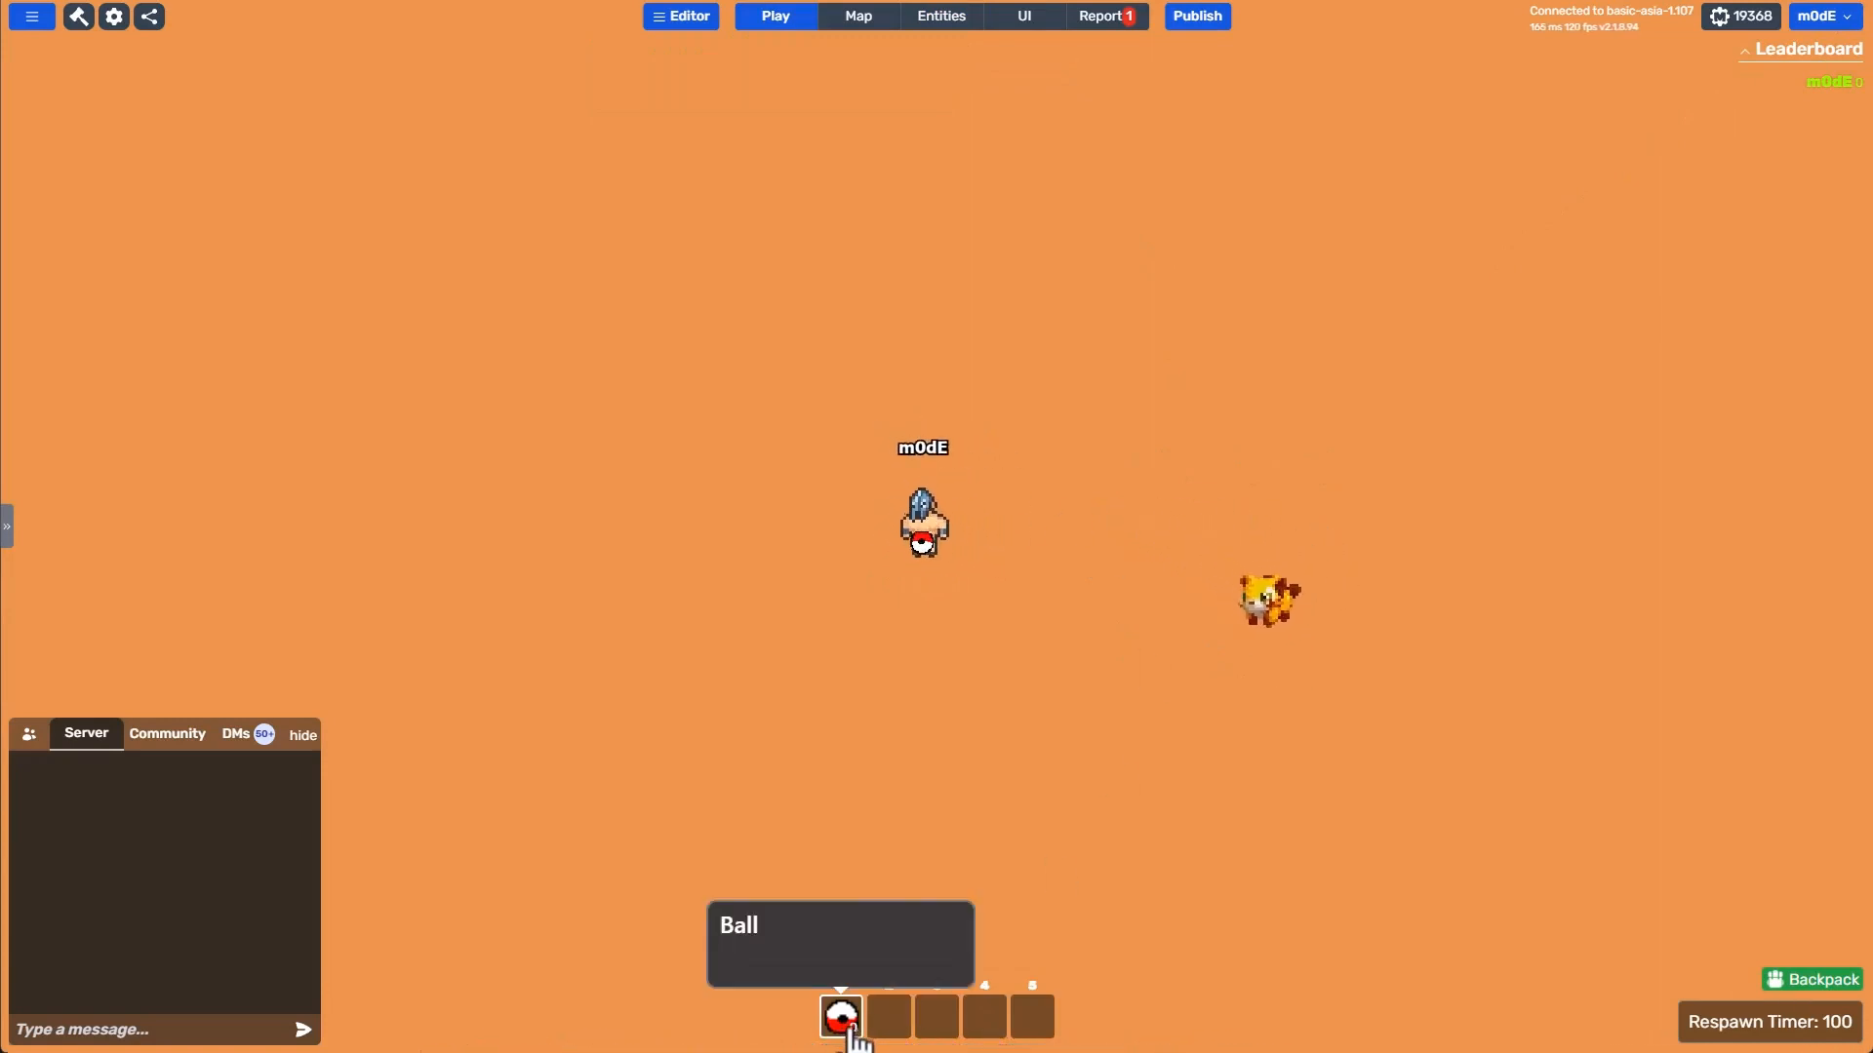
key("s")
key("w")
key("d")
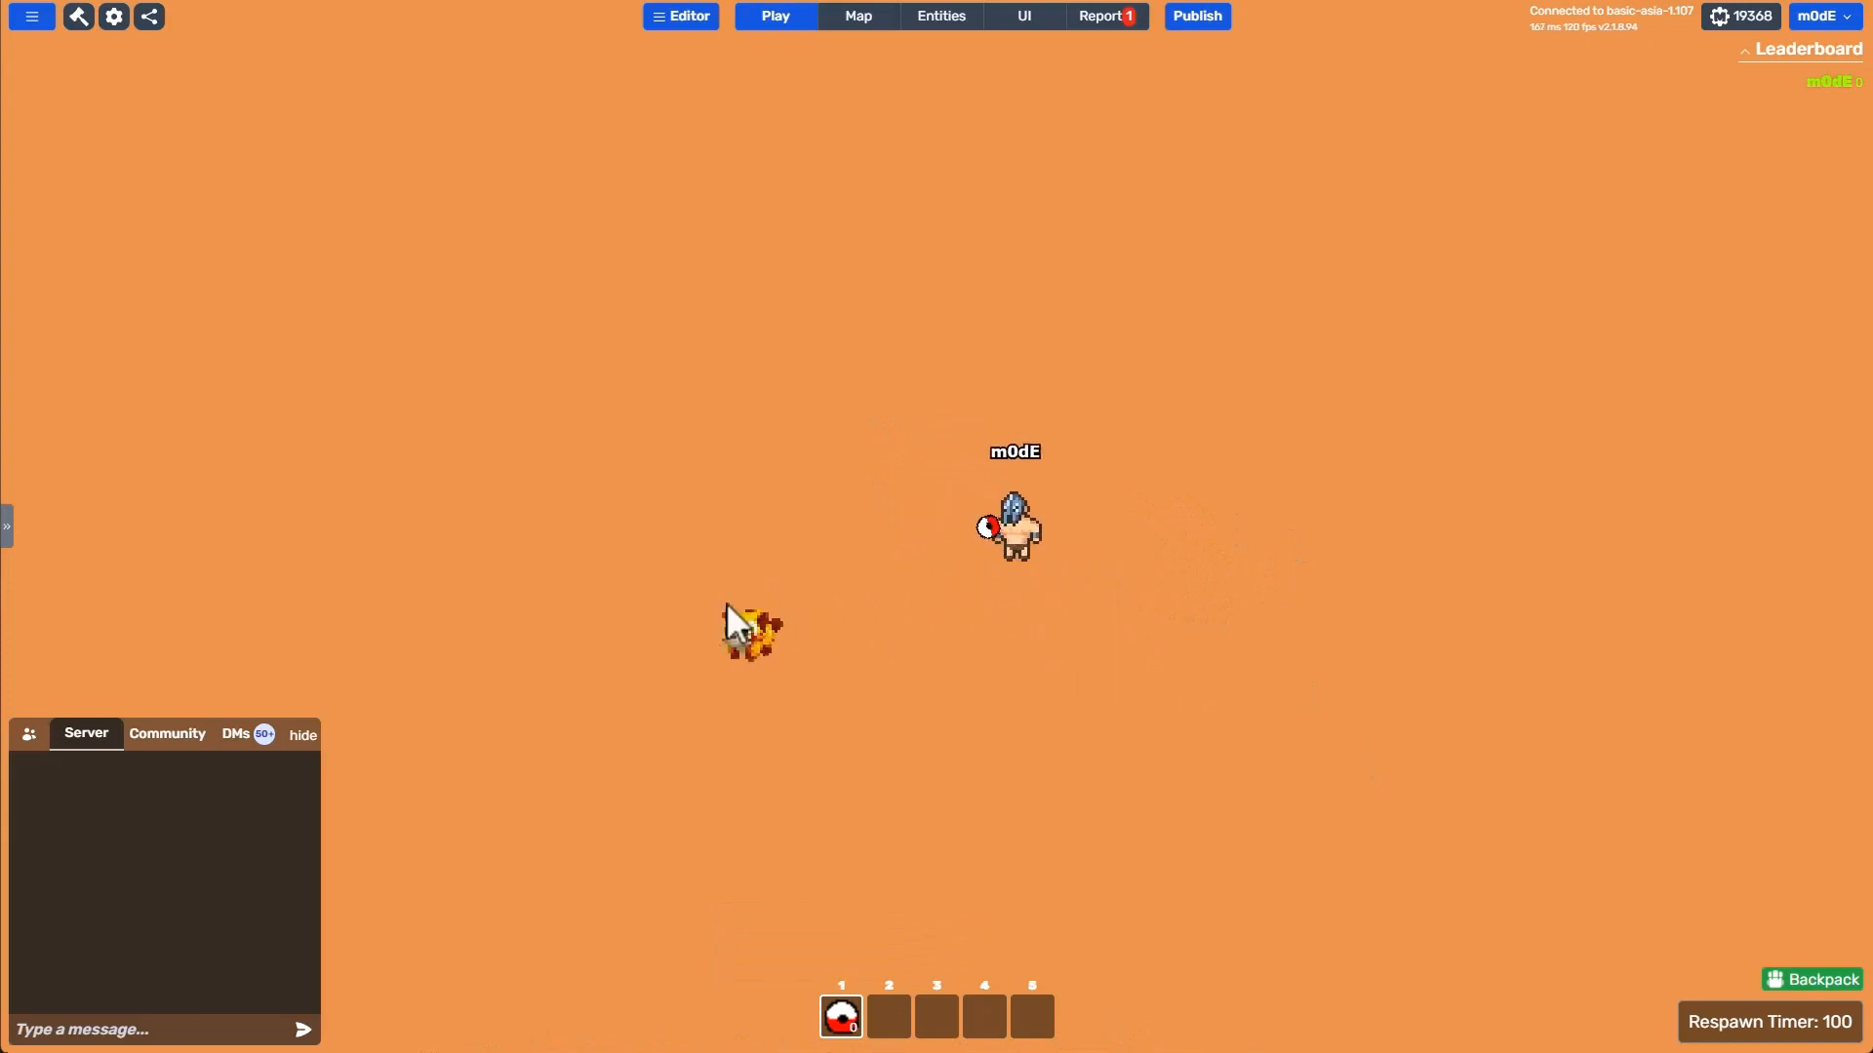
key("a")
key("s")
key("d")
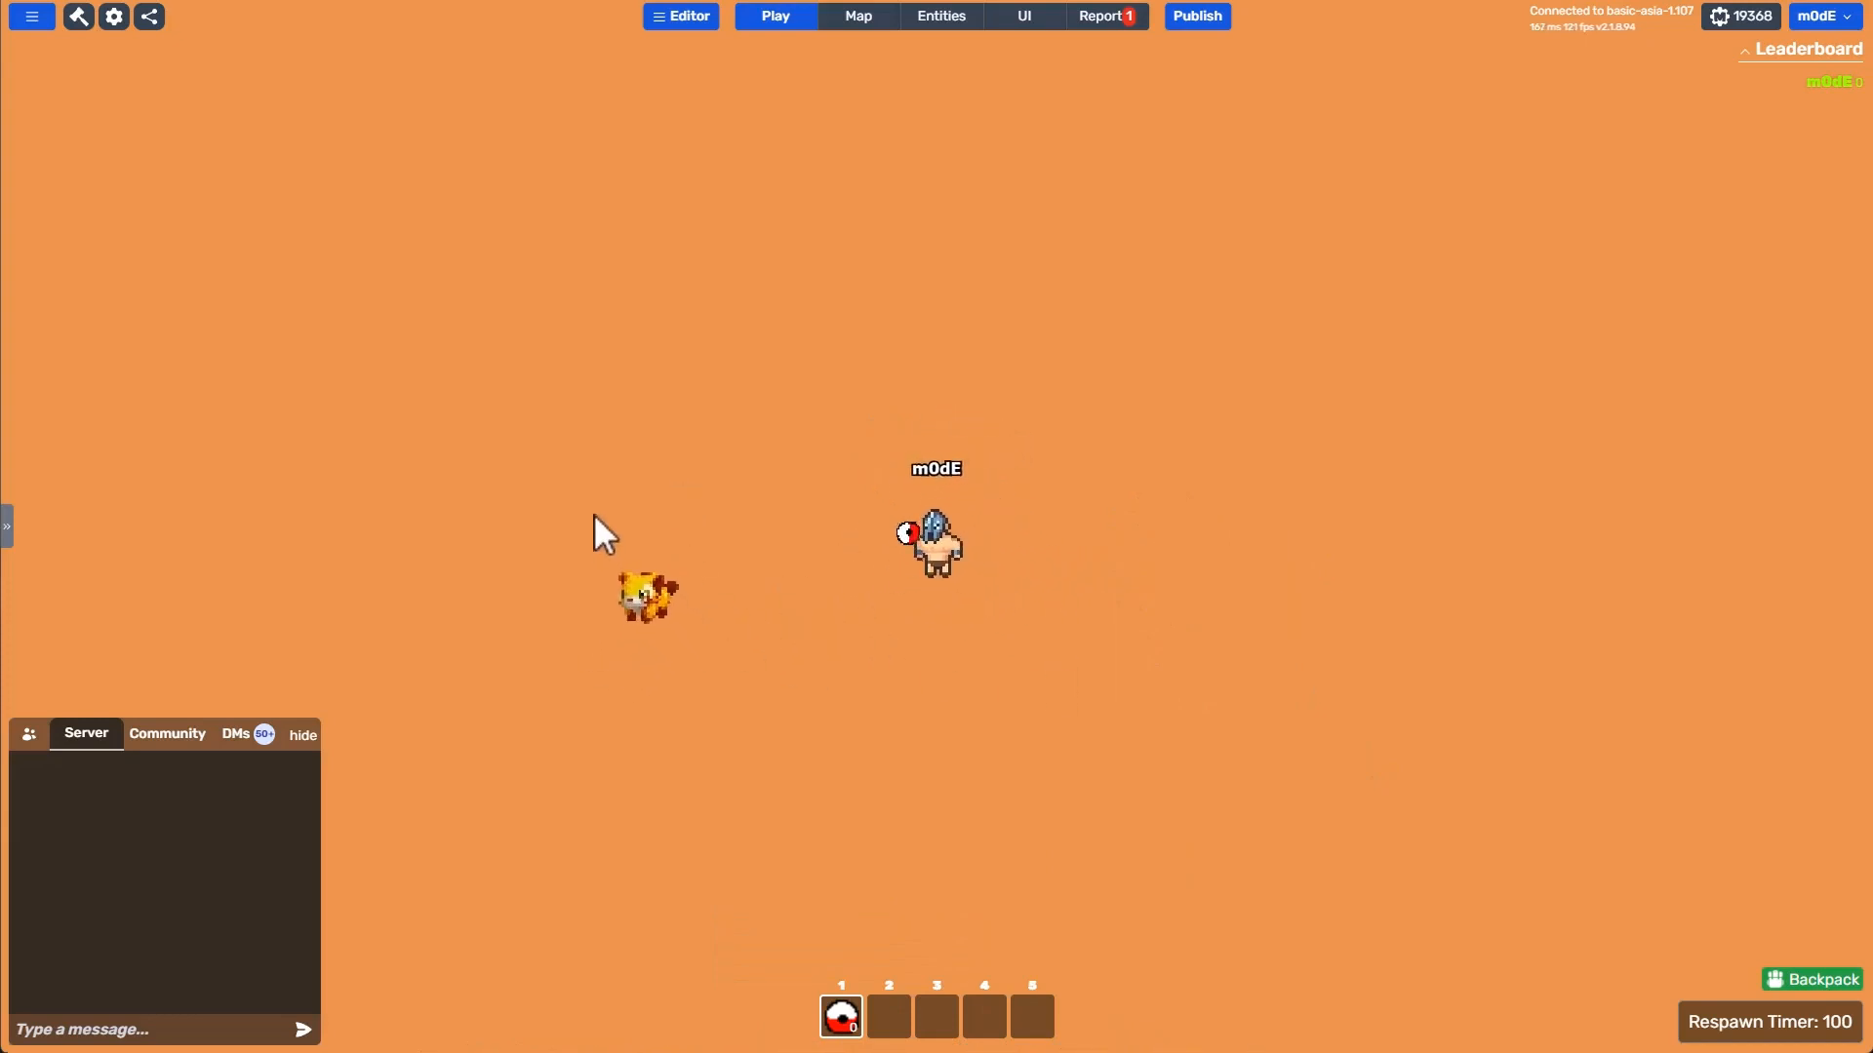
left_click(594, 513)
key("a")
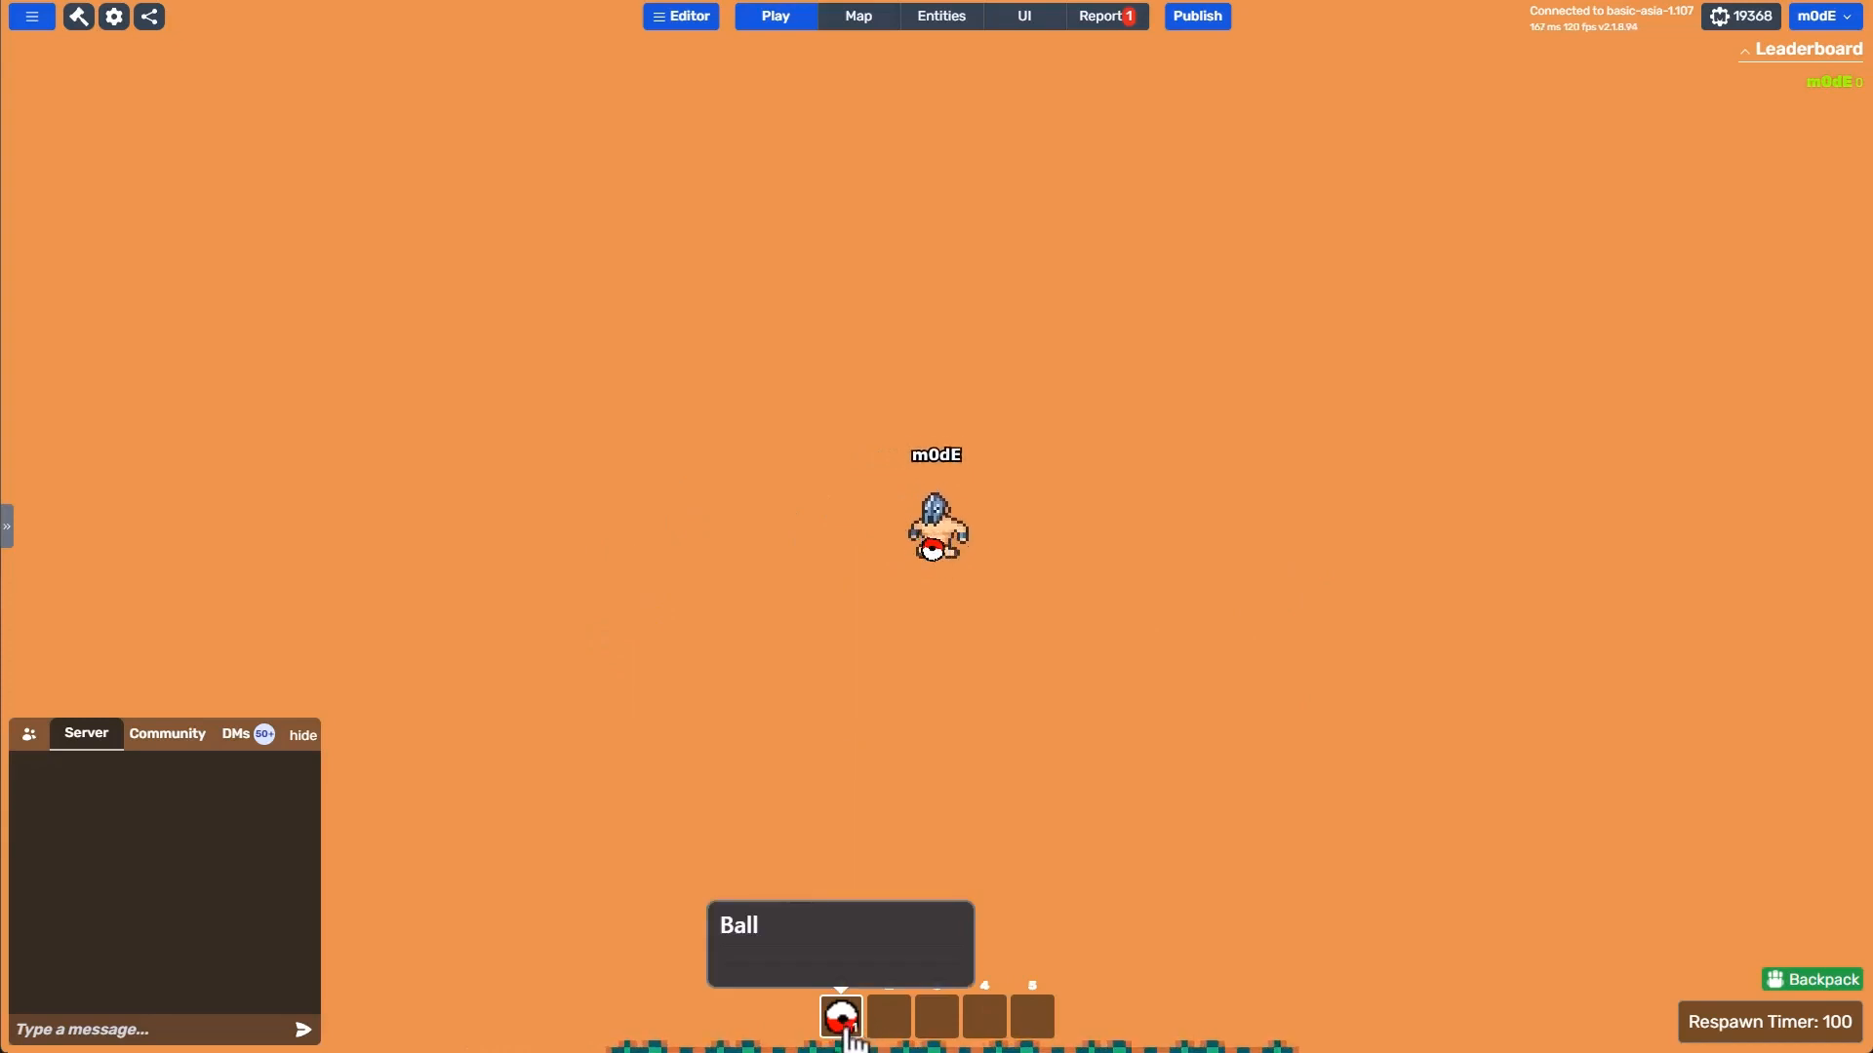
left_click(630, 477)
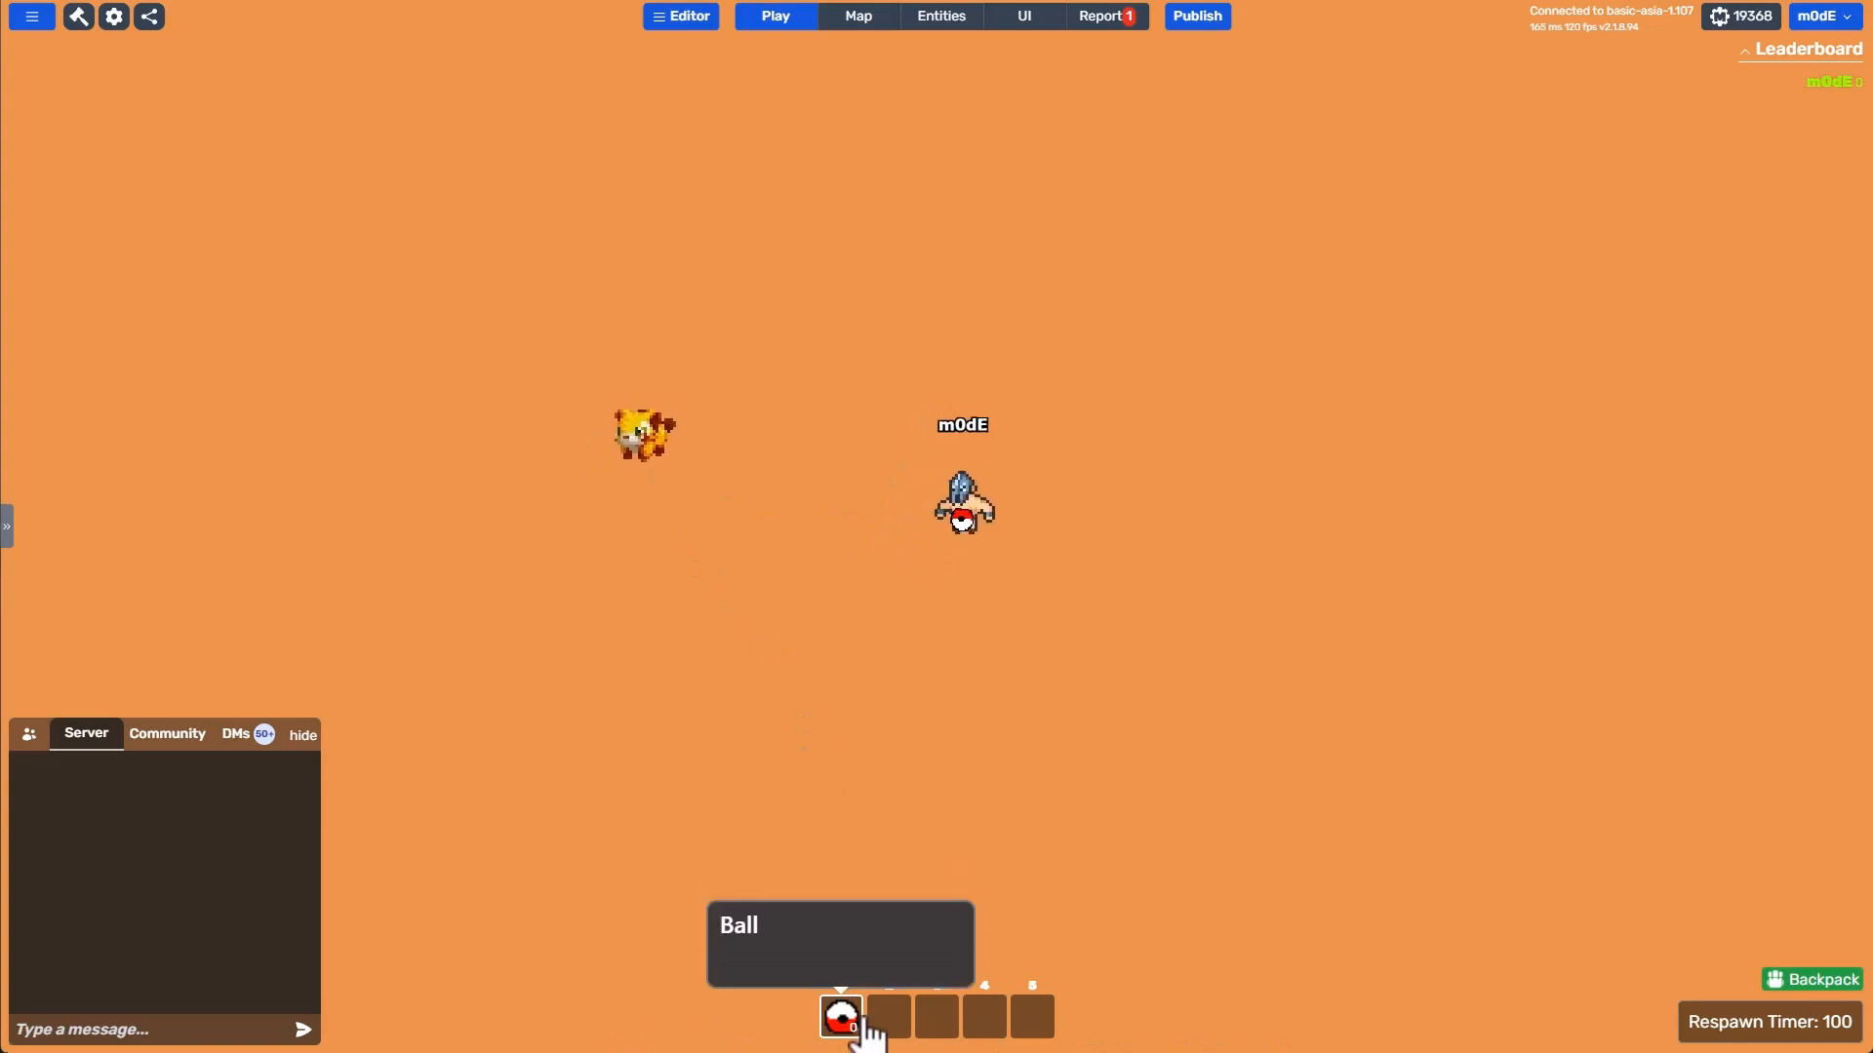
key("a")
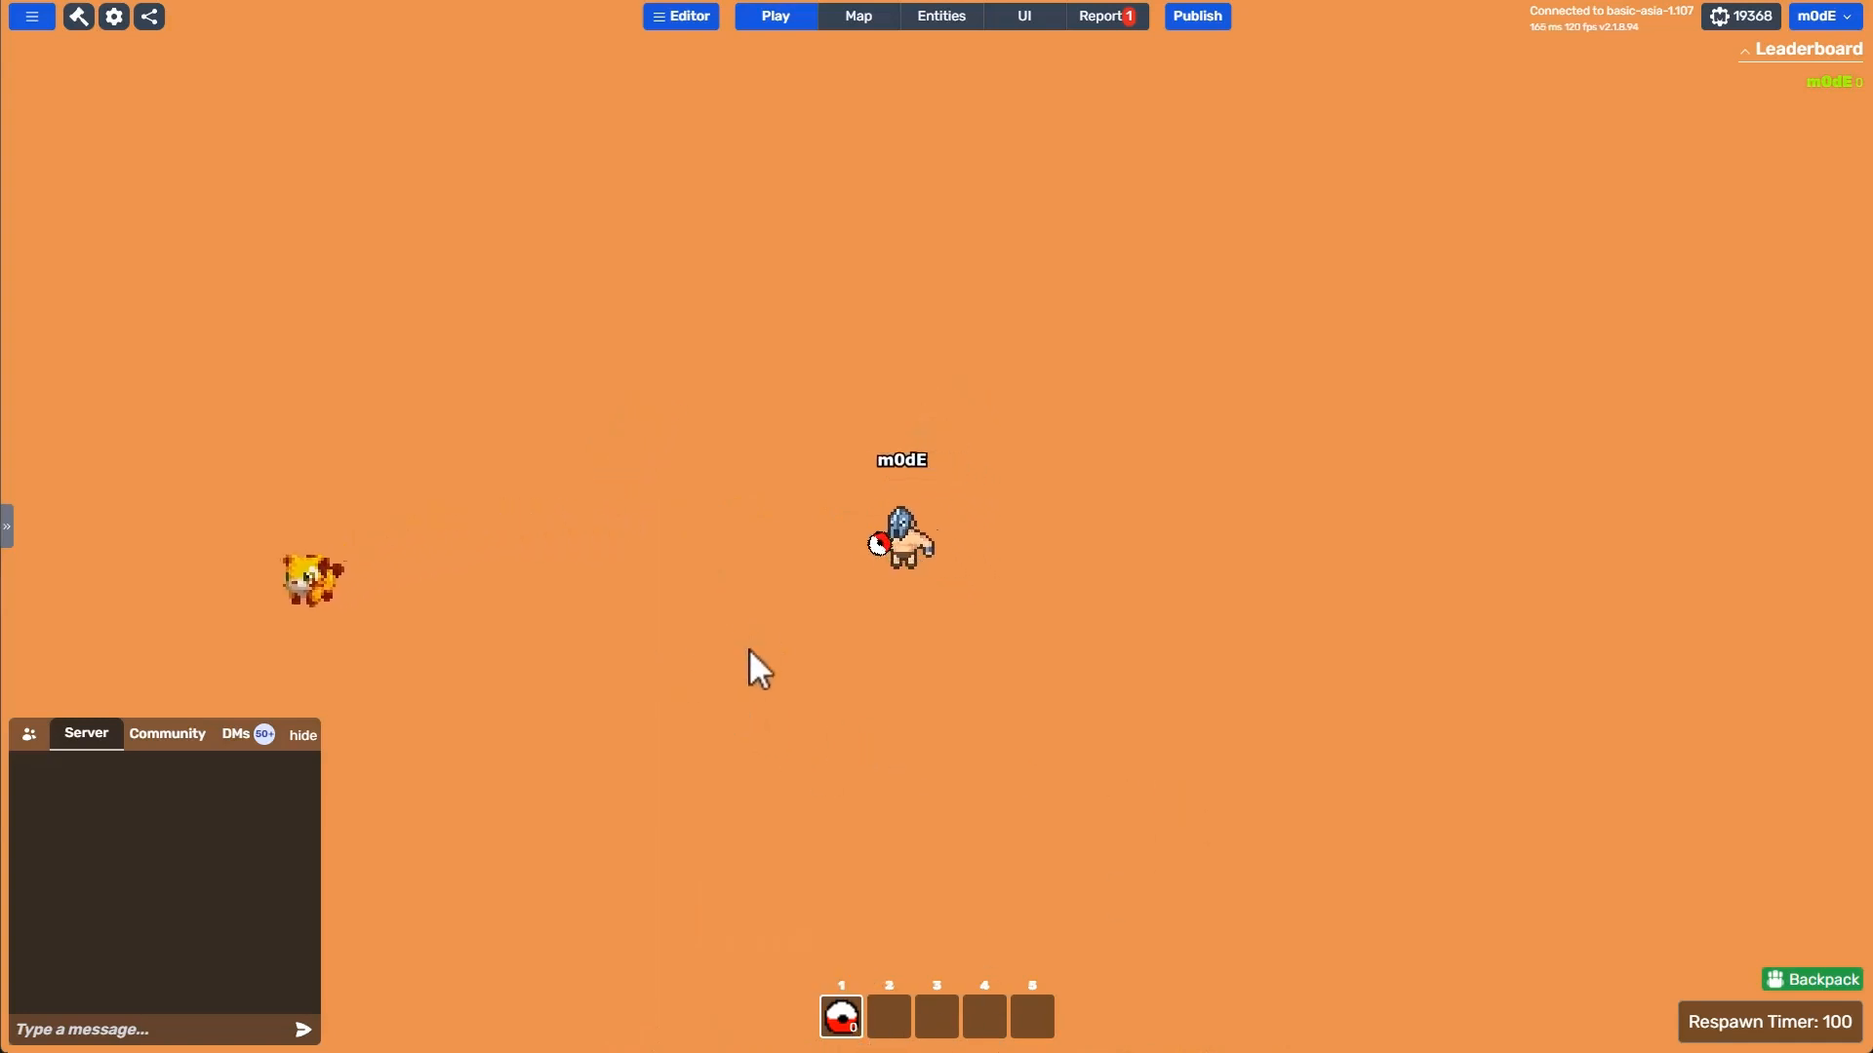
key("s")
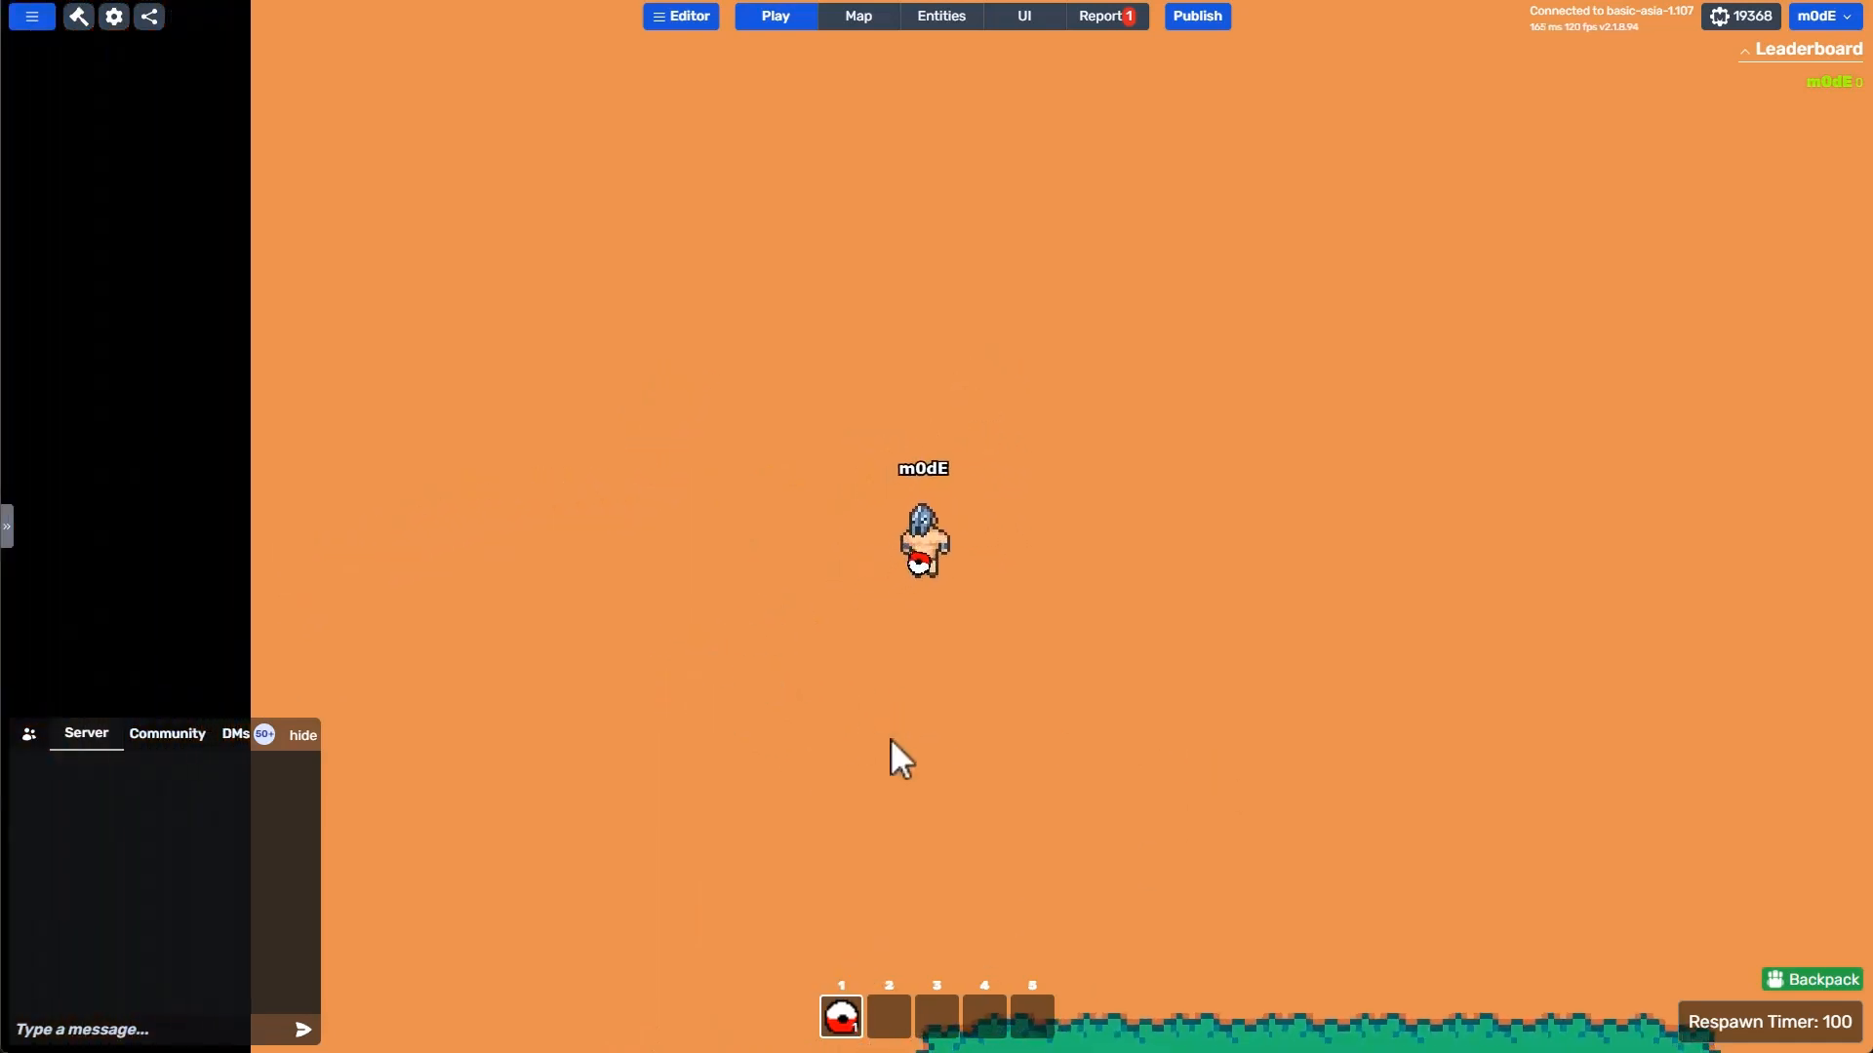
Walk the character toward the green area and throw the Ball several times in quick succession to test multiple spawns.
key("d")
key("w")
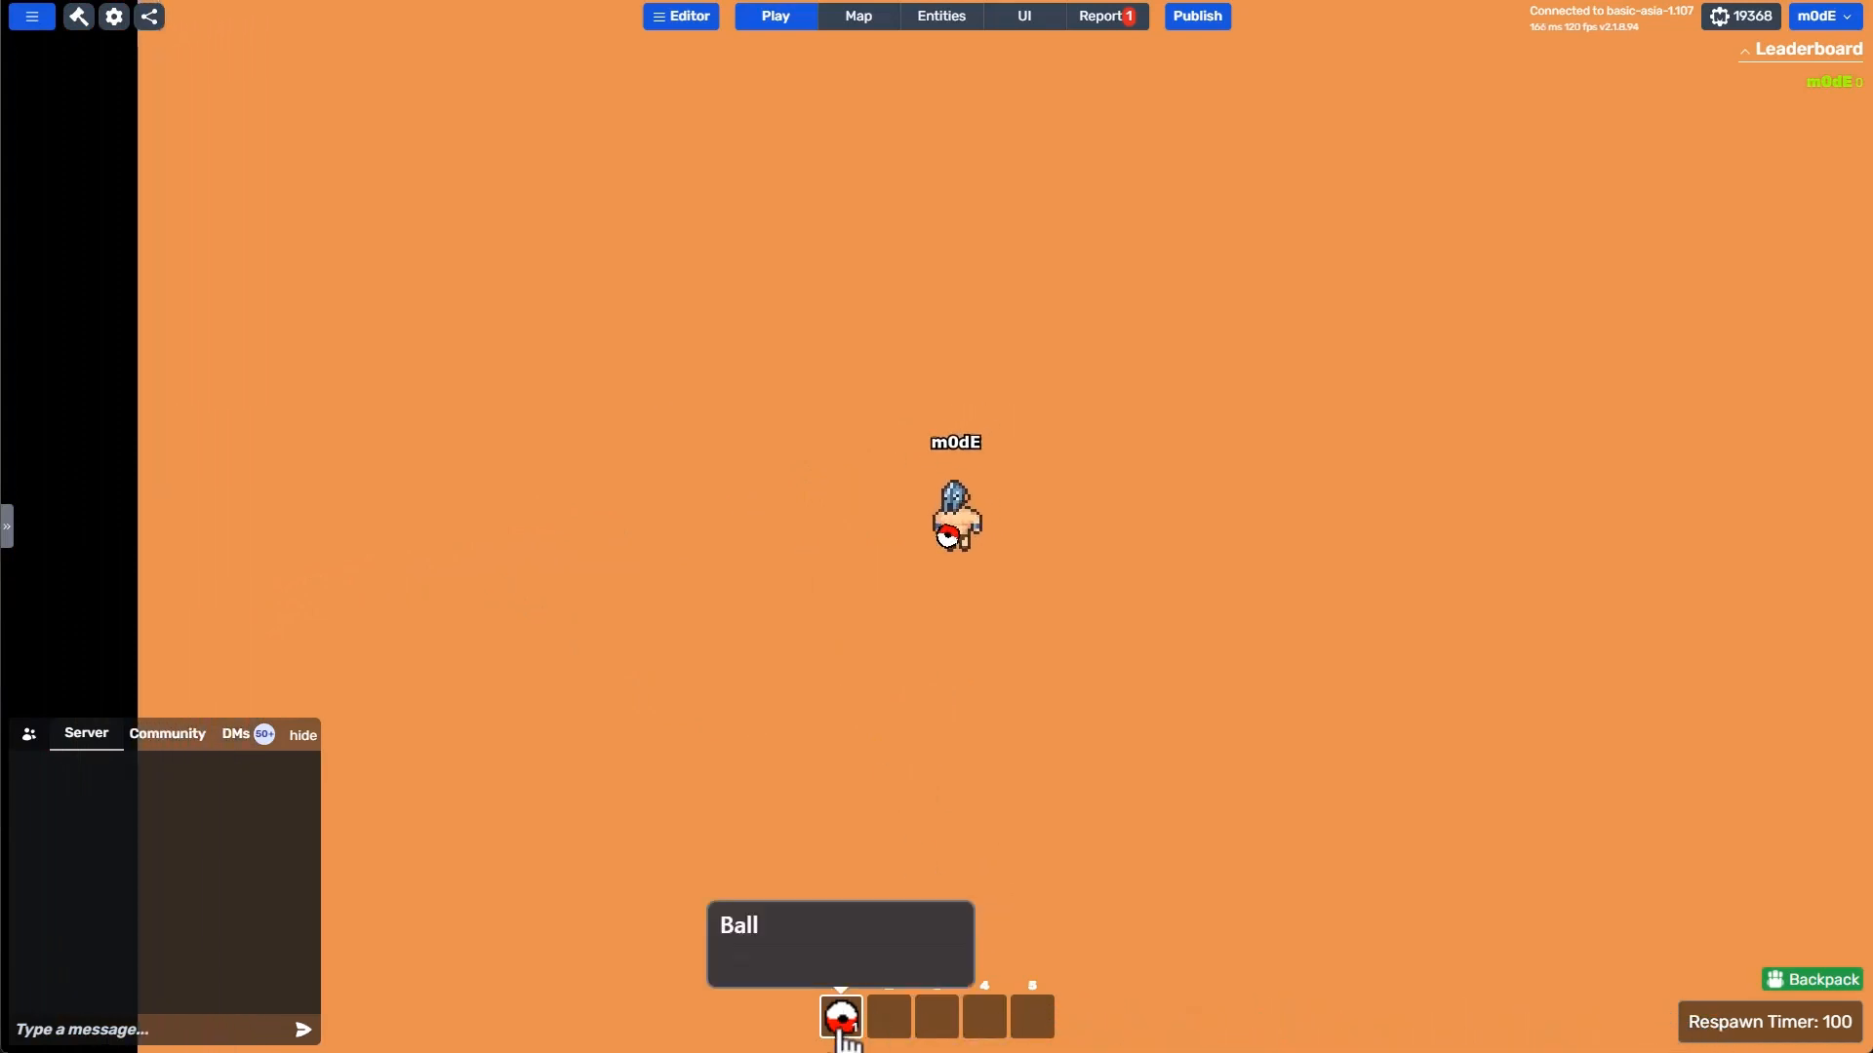
key("d")
key("w")
key("s")
key("a")
key("w")
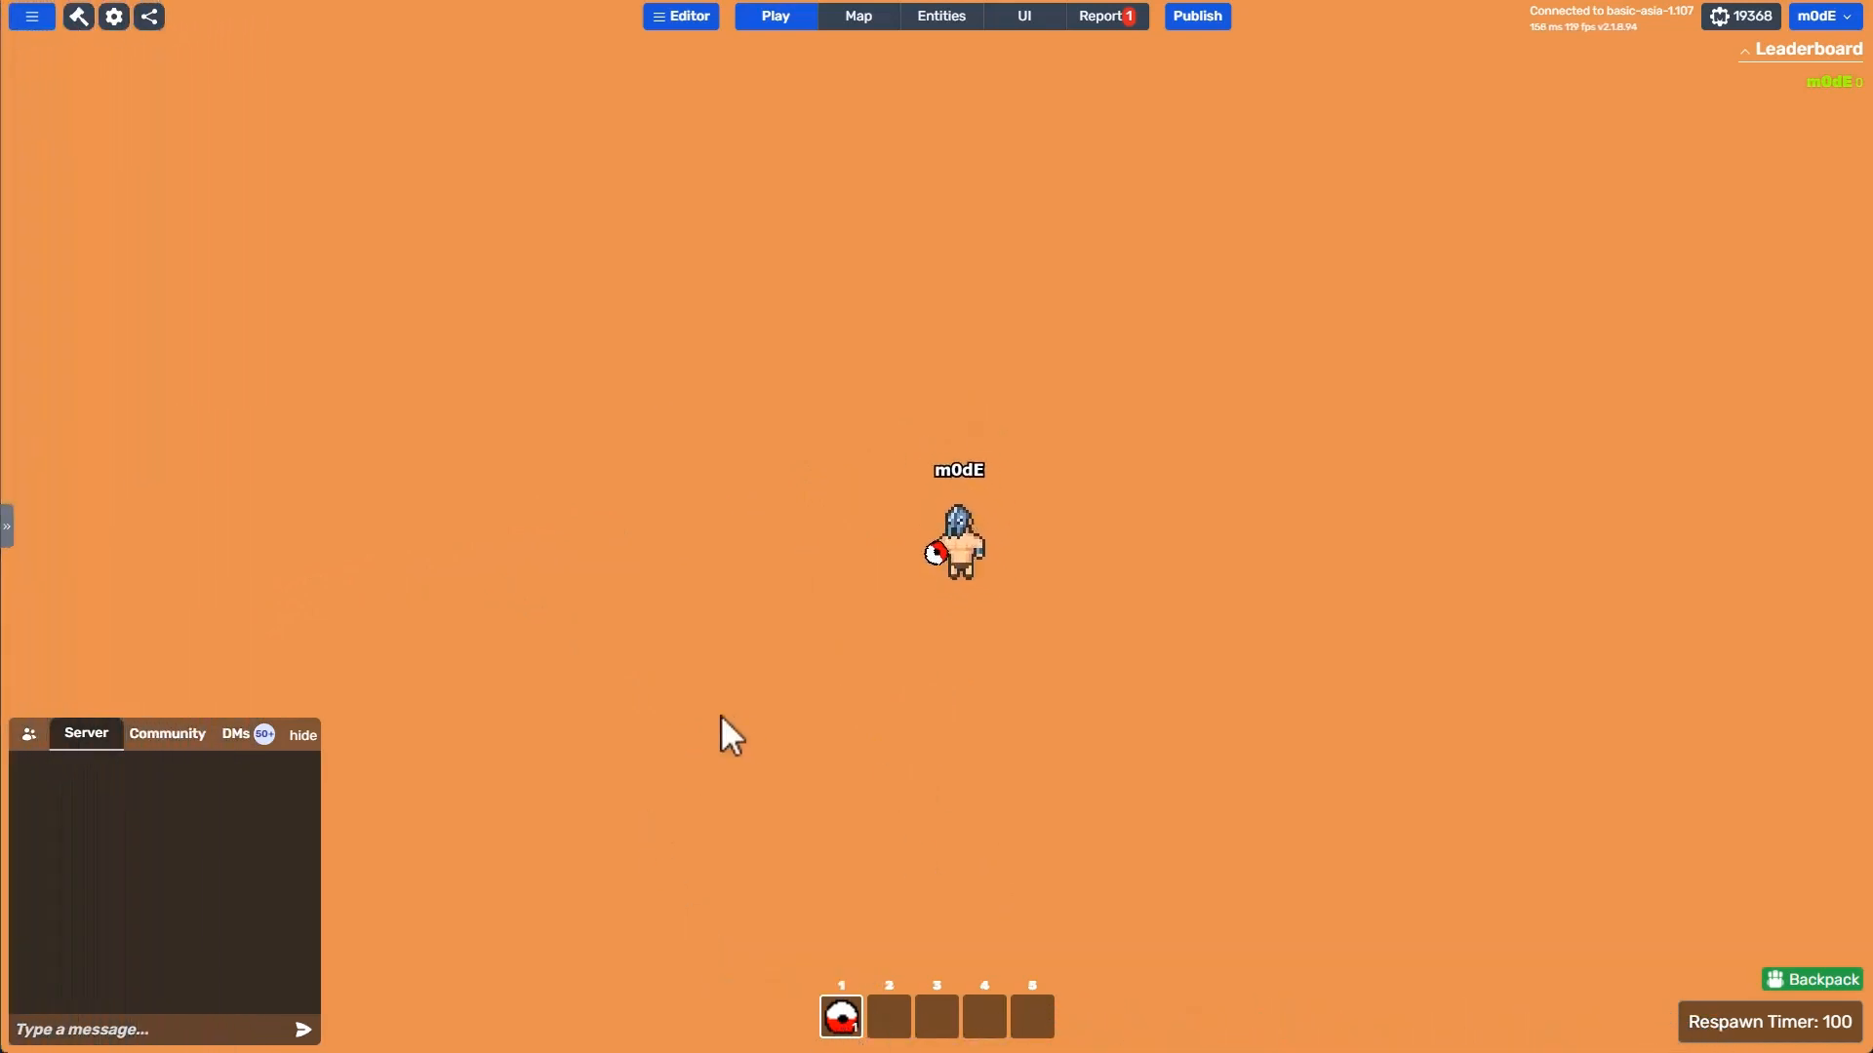
key("s")
key("d")
key("w")
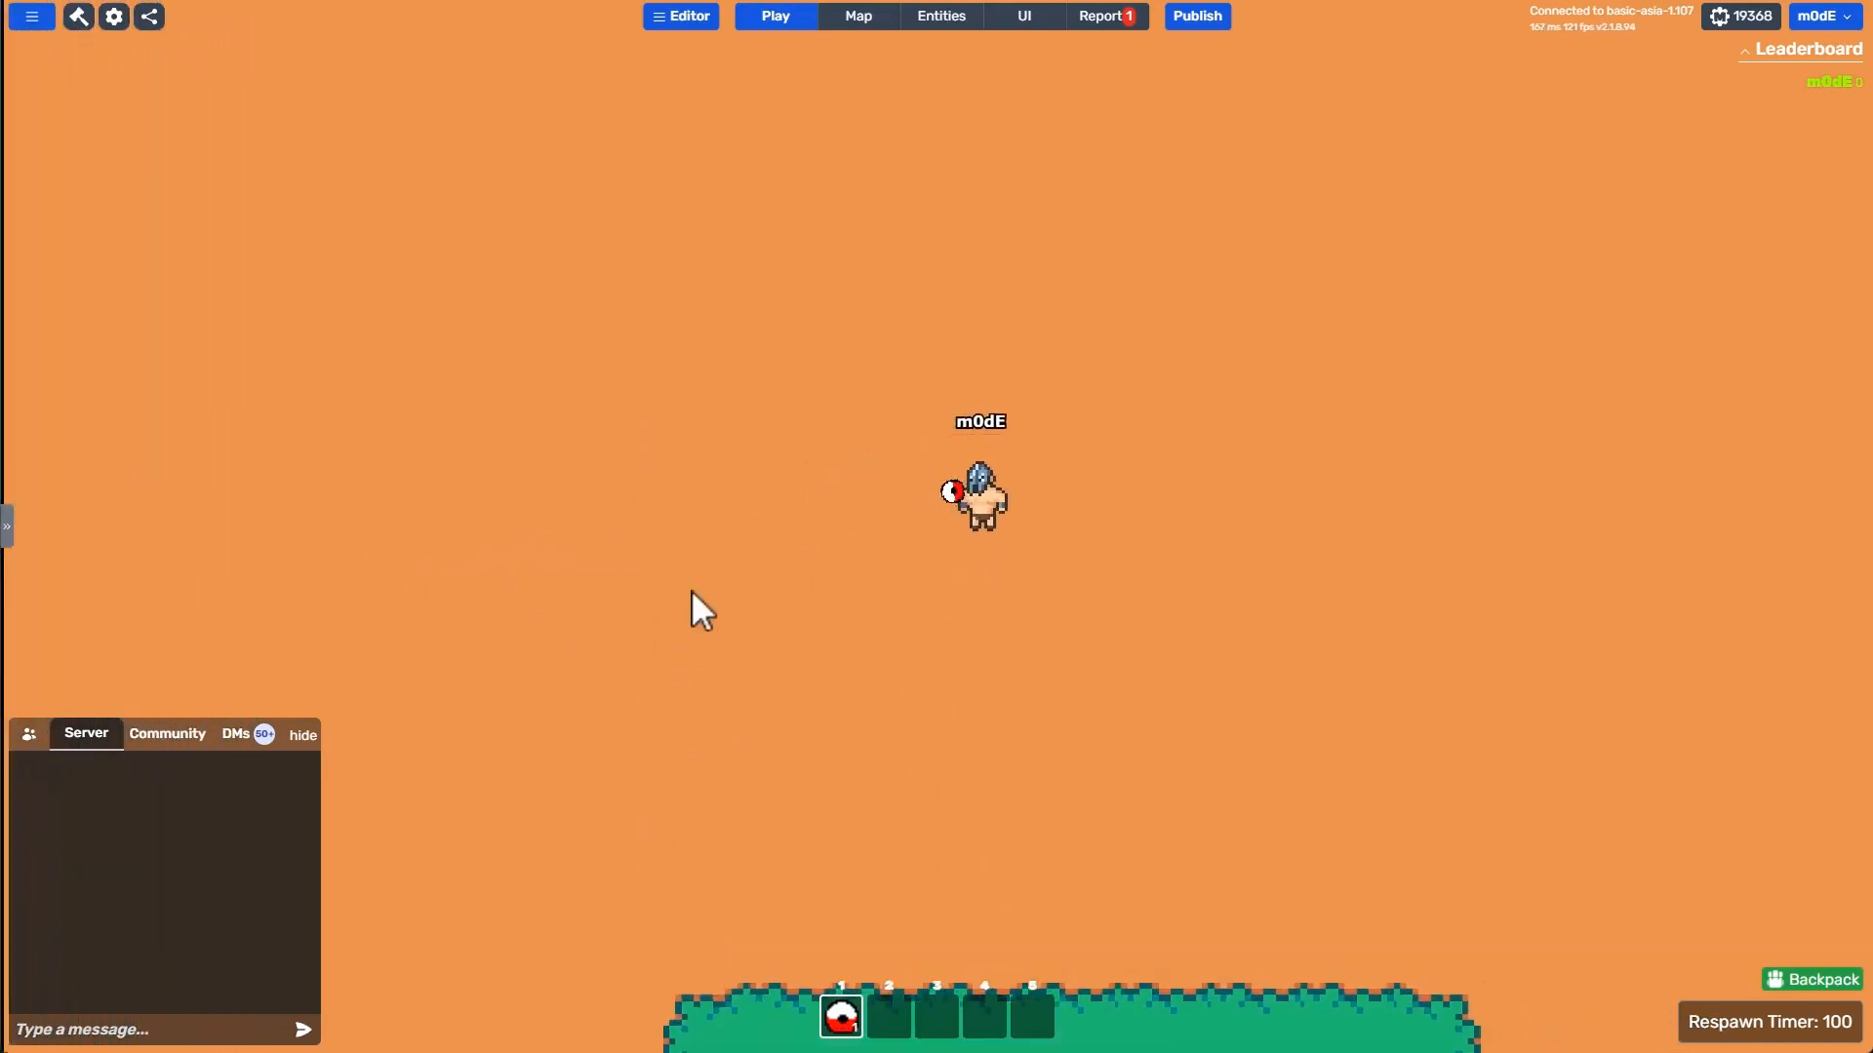
key("s")
key("a")
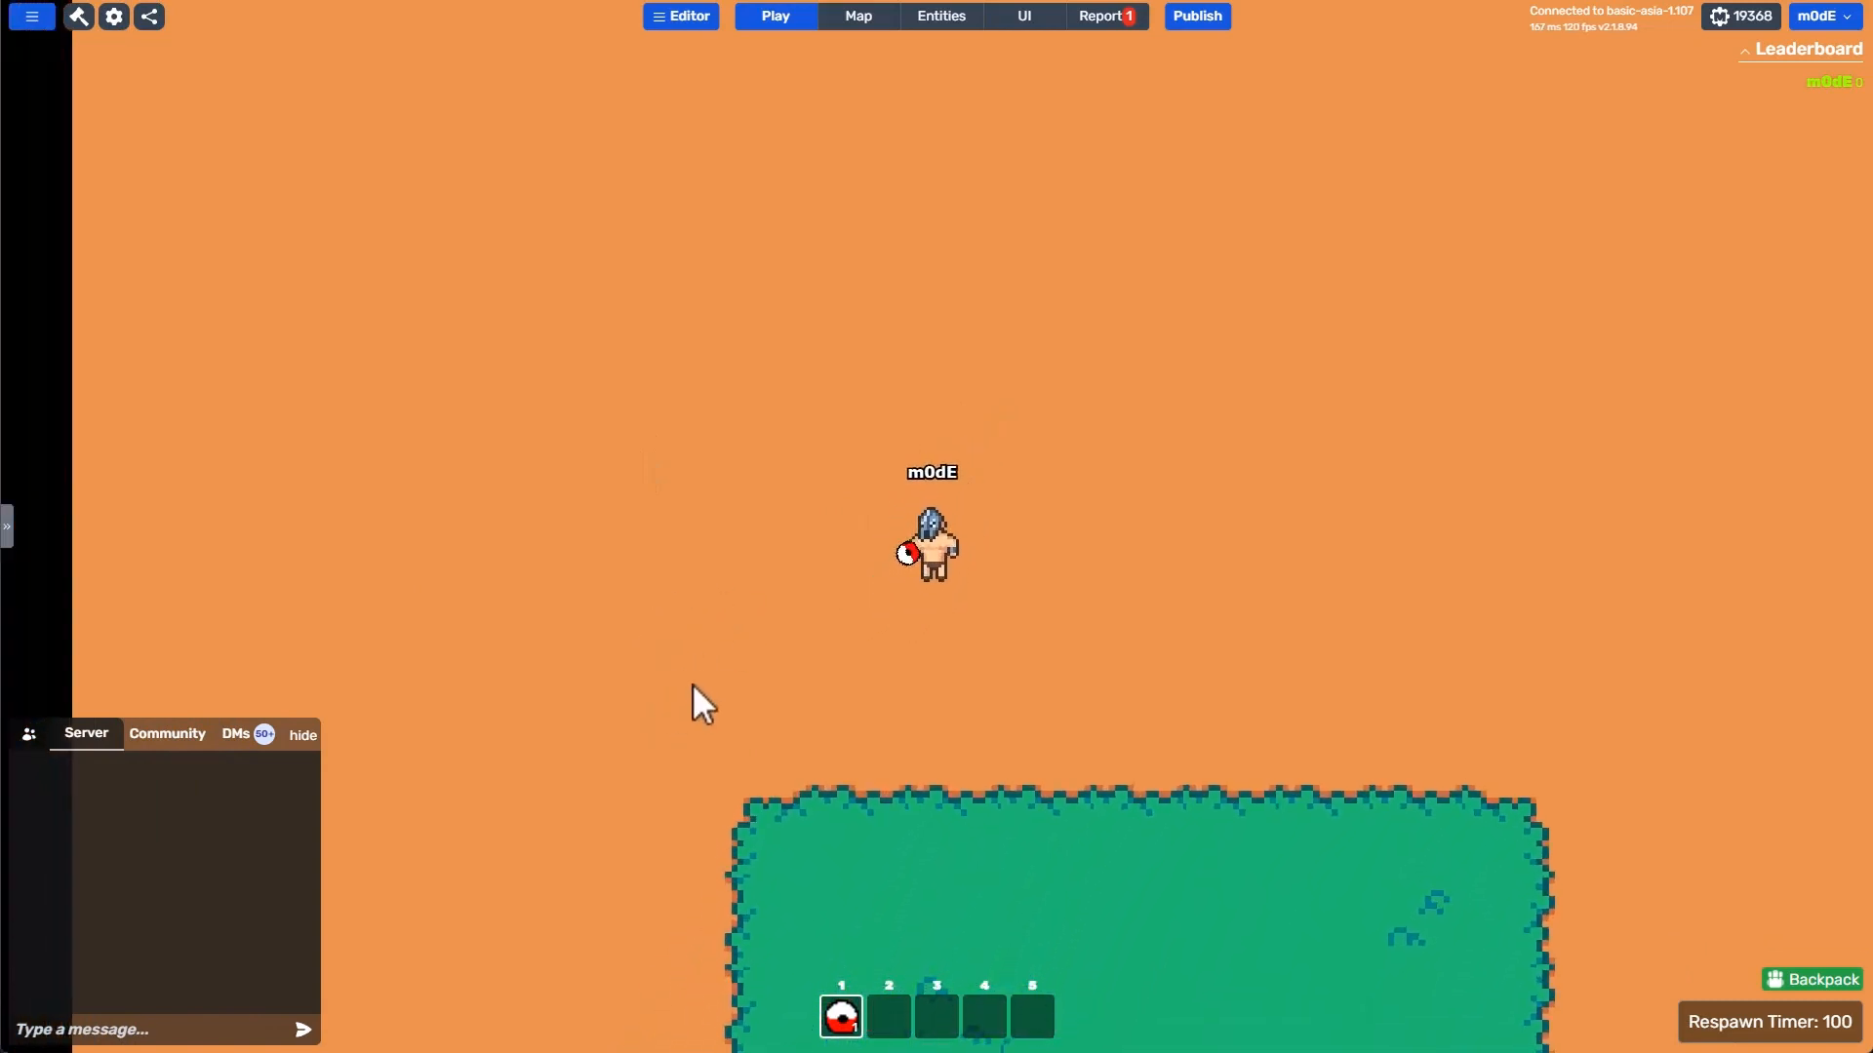
key("s")
key("a")
left_click(724, 589)
left_click(688, 459)
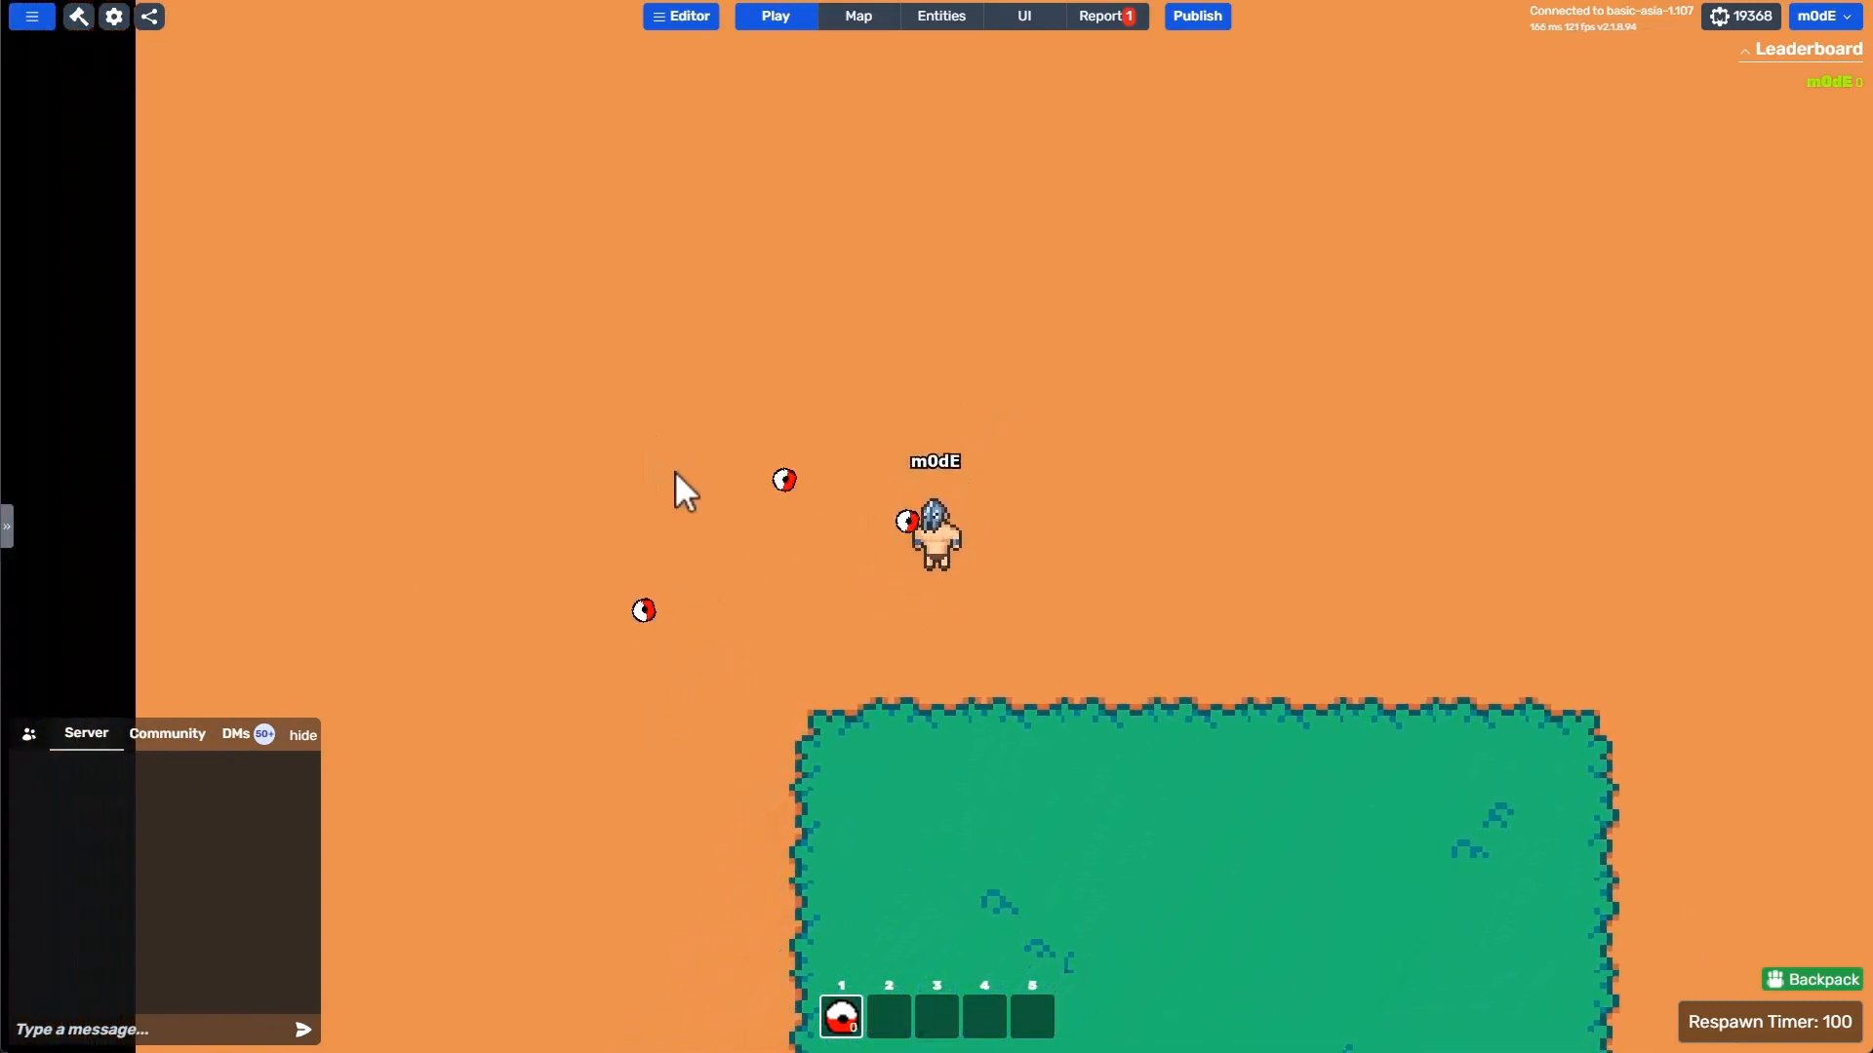
left_click(658, 512)
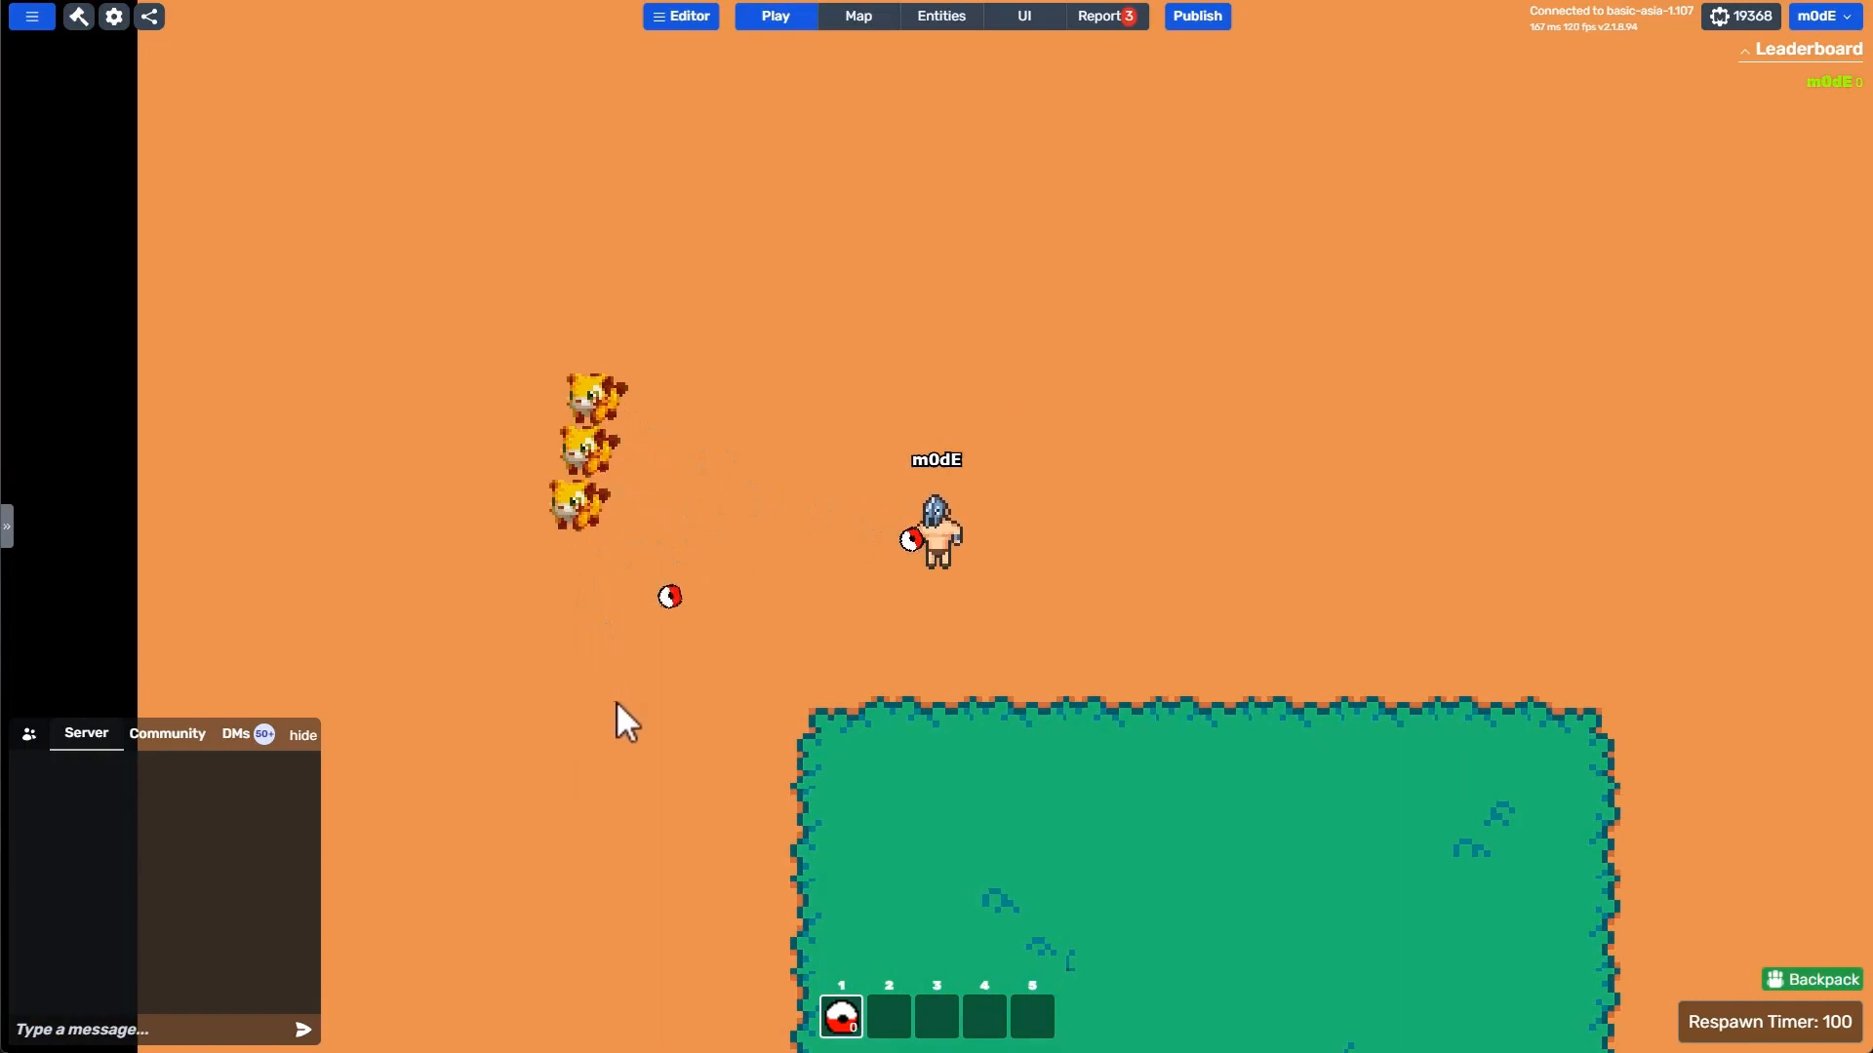
left_click(656, 718)
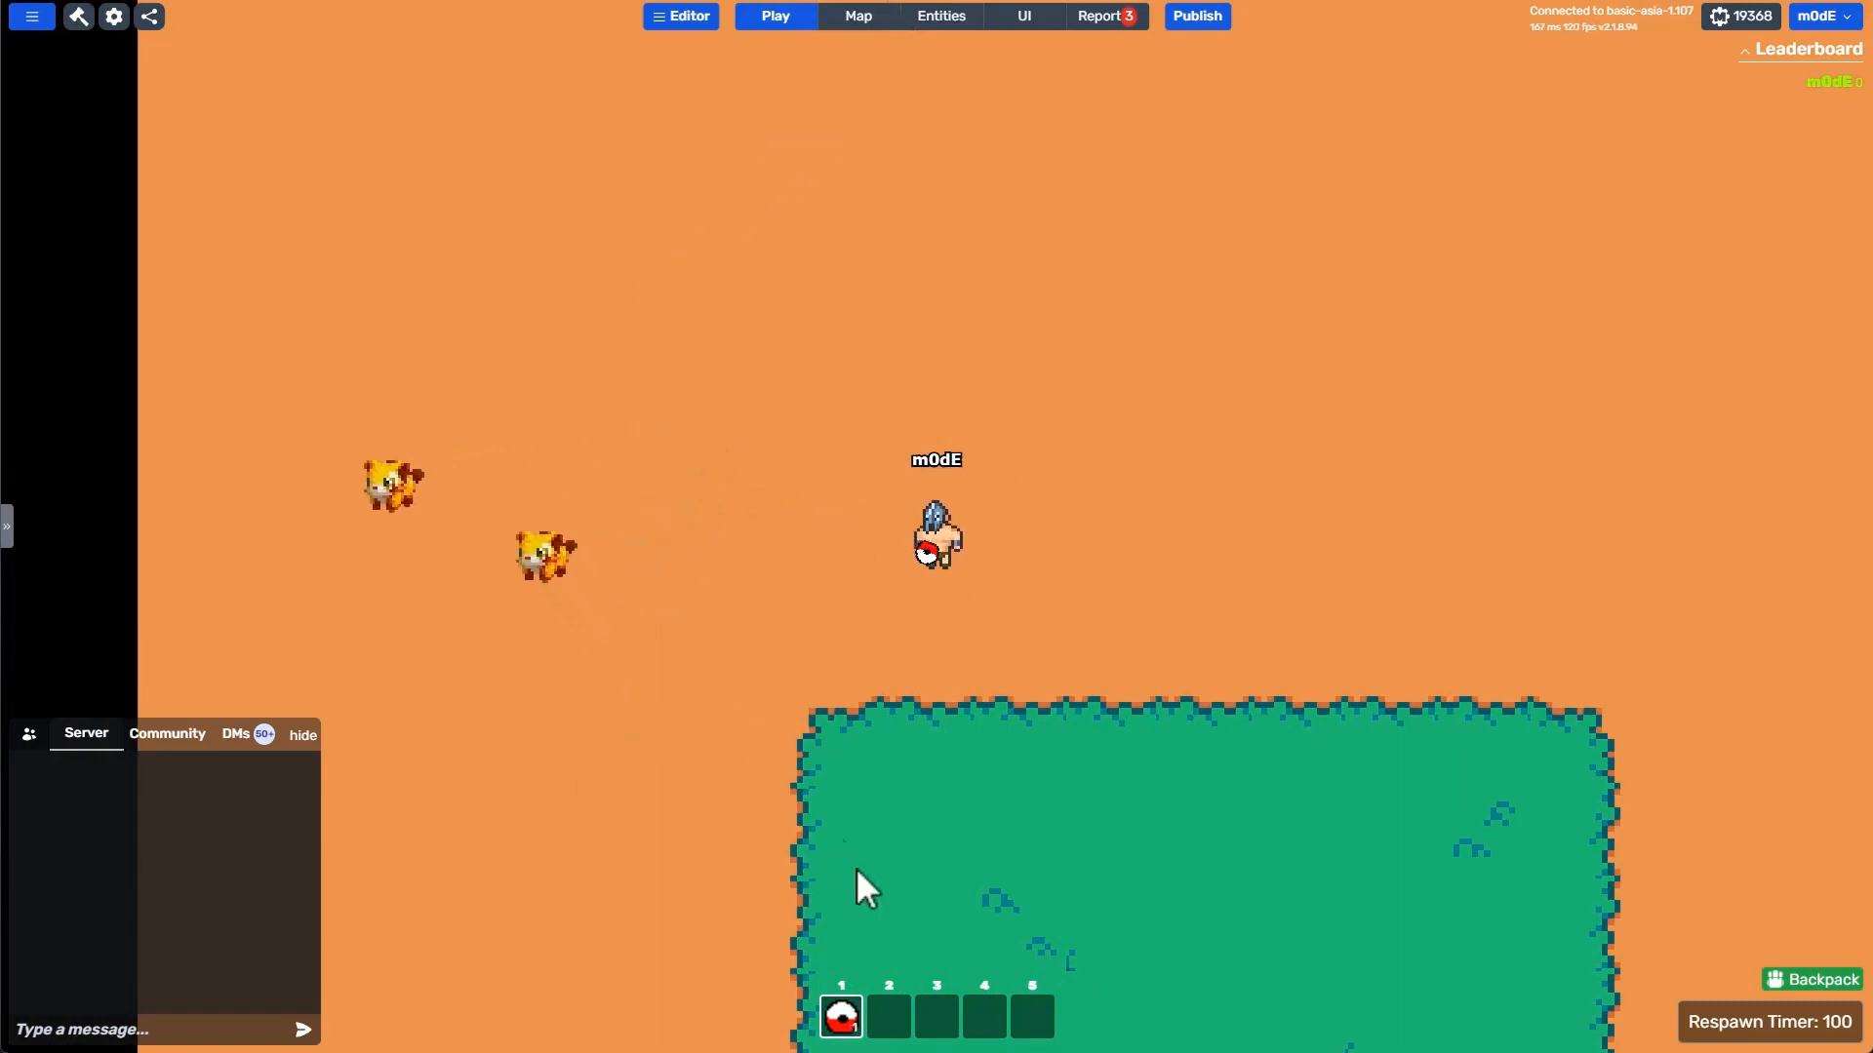
Use the Ball a few more times with several monsters out to test which one is recalled.
left_click(664, 688)
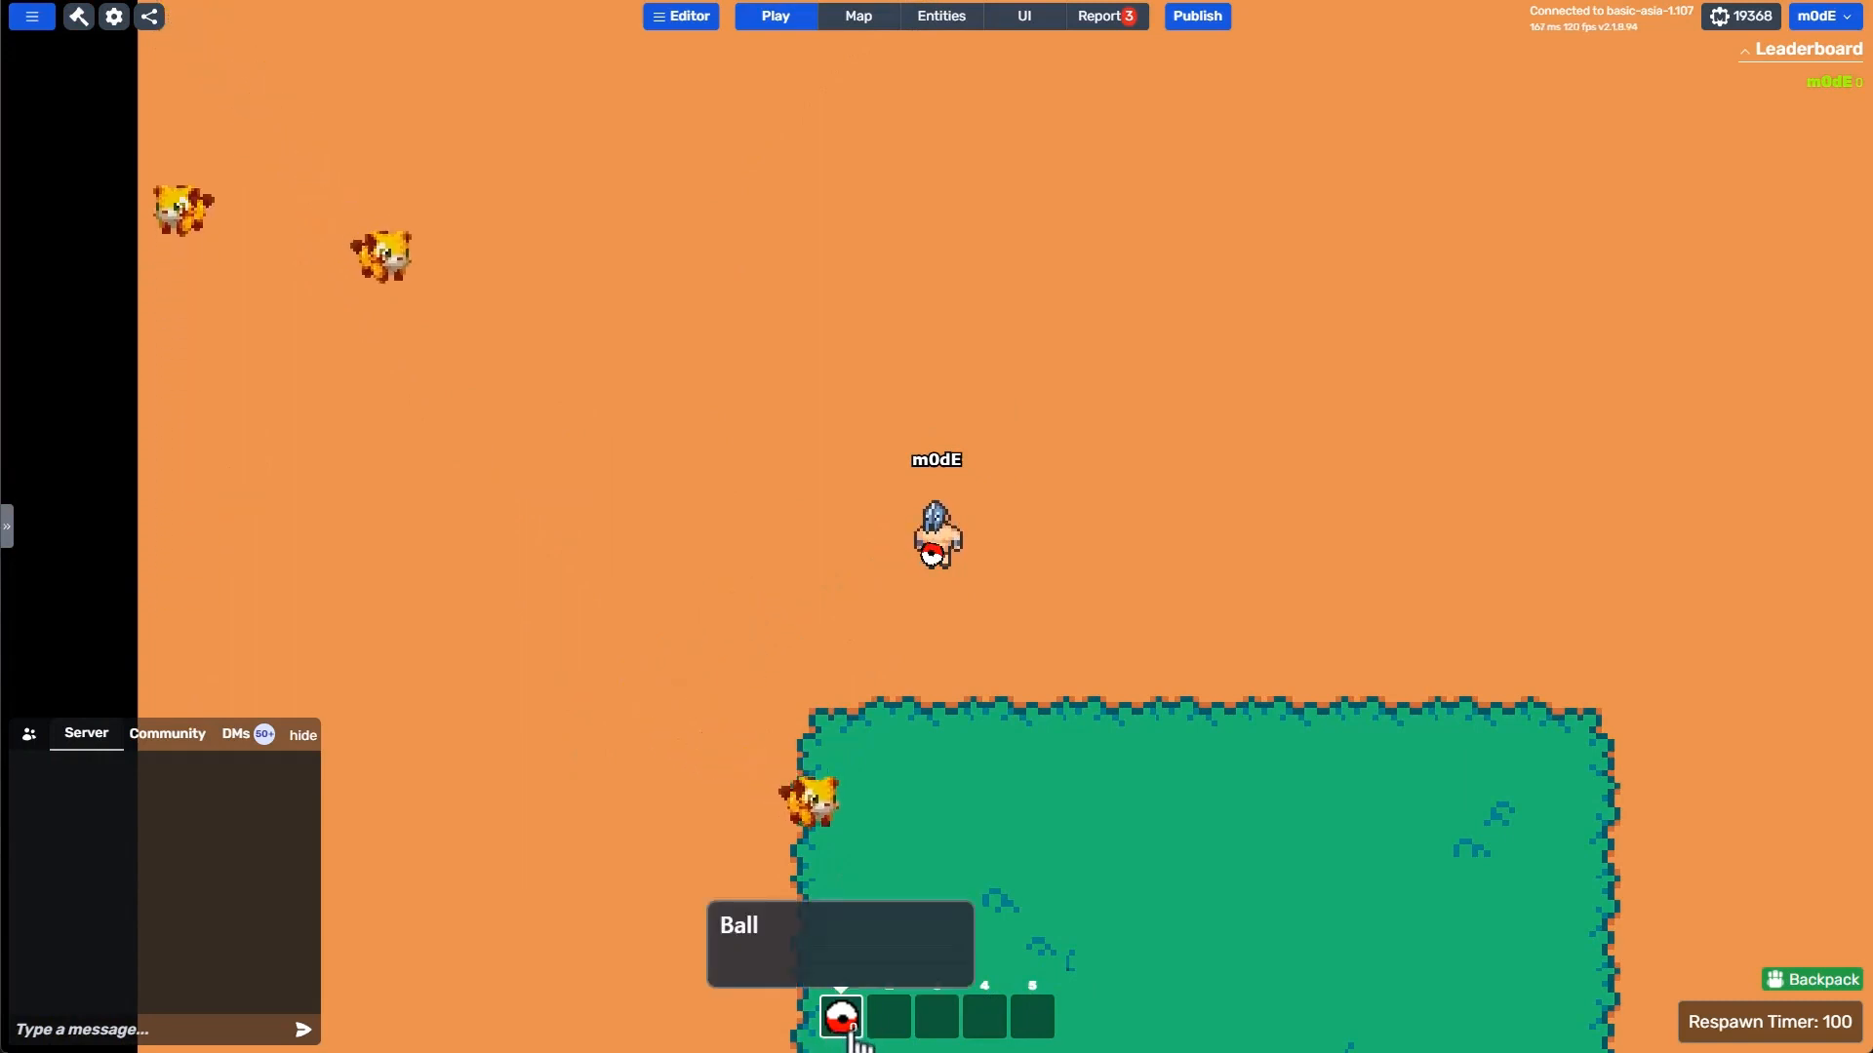
left_click(661, 493)
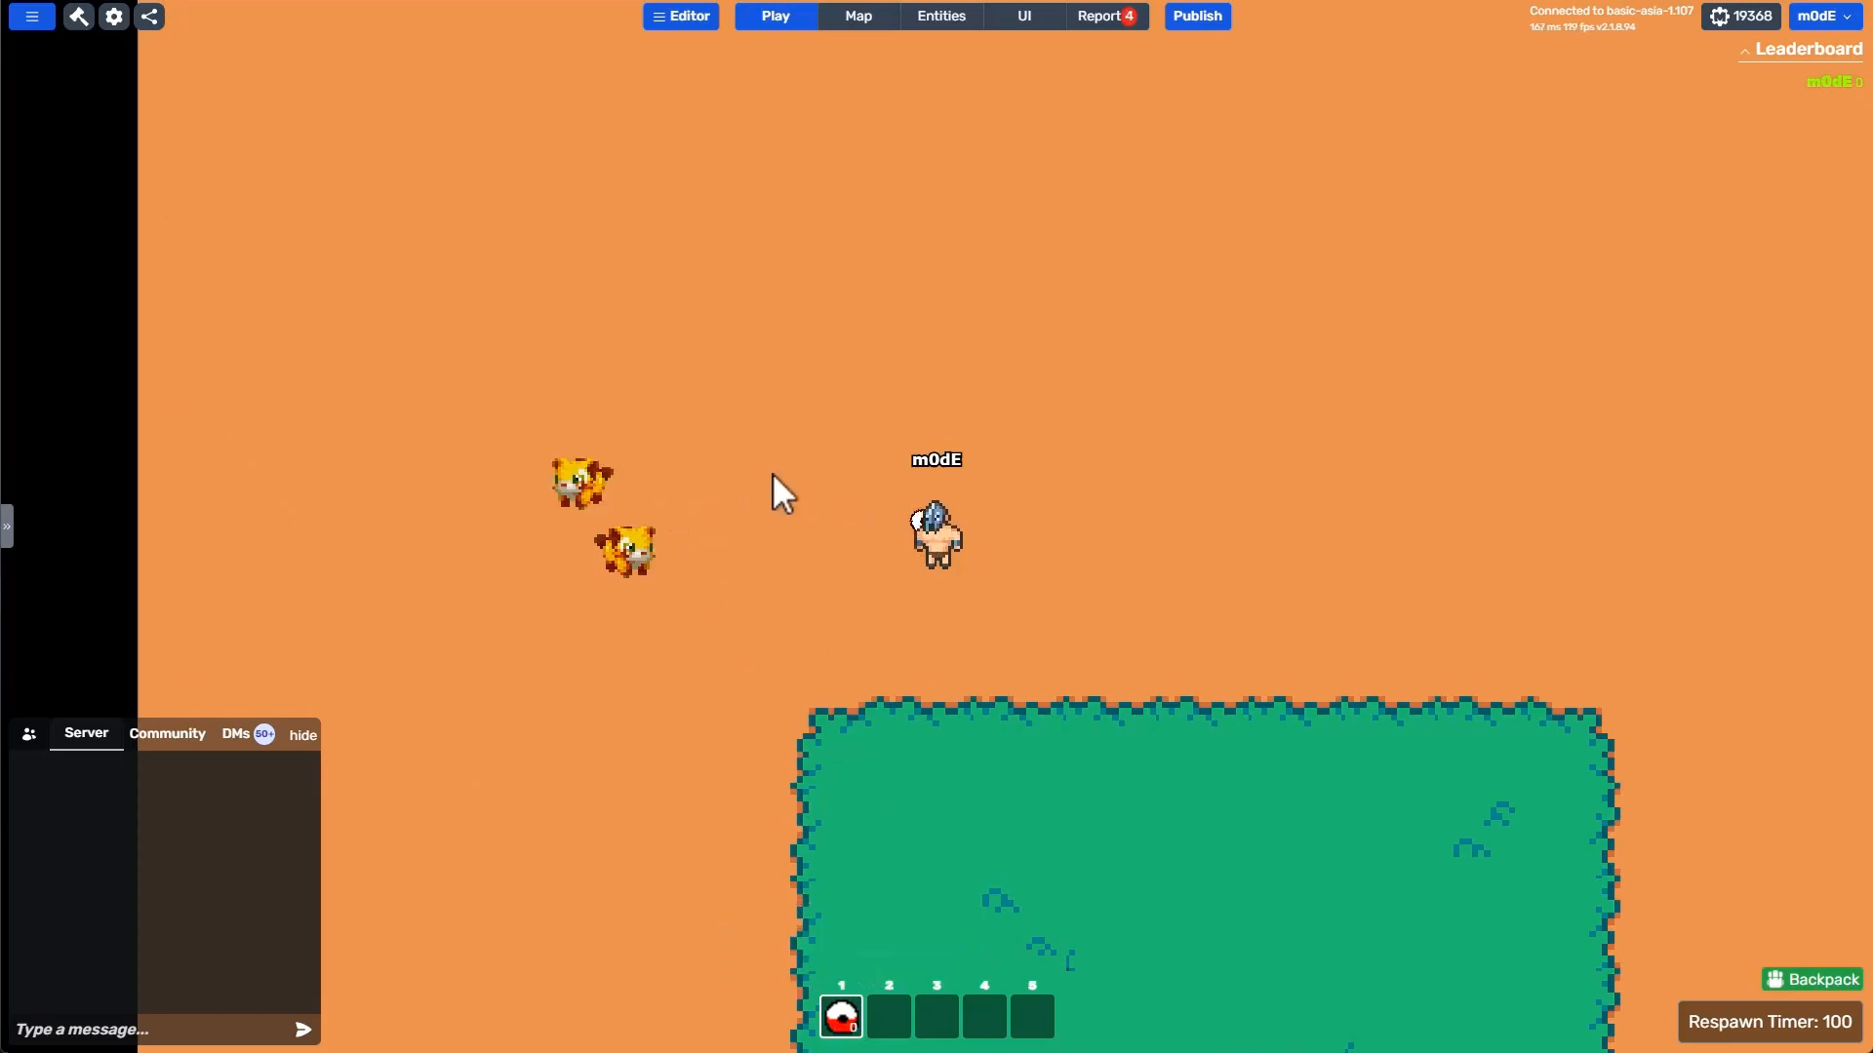
left_click(785, 570)
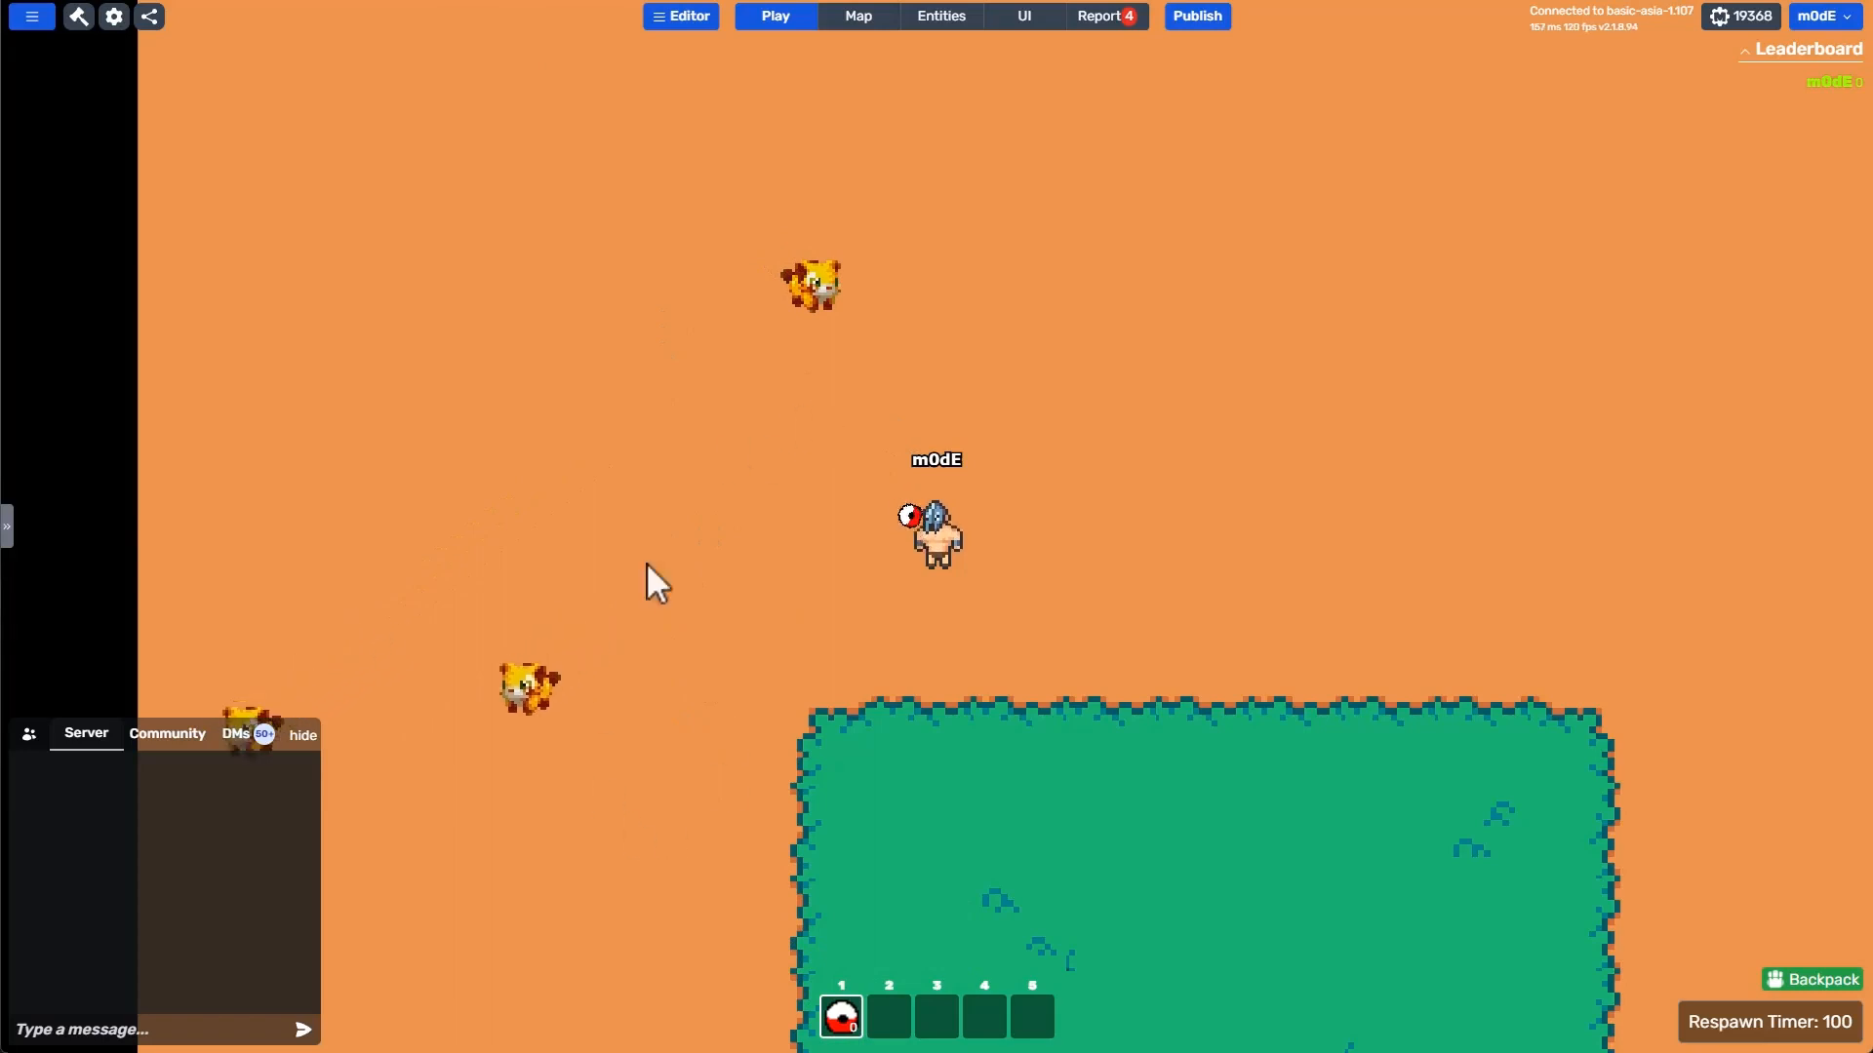
Walk the character around among the spawned monsters to check how they behave in play mode.
key("w")
key("d")
key("s")
key("a")
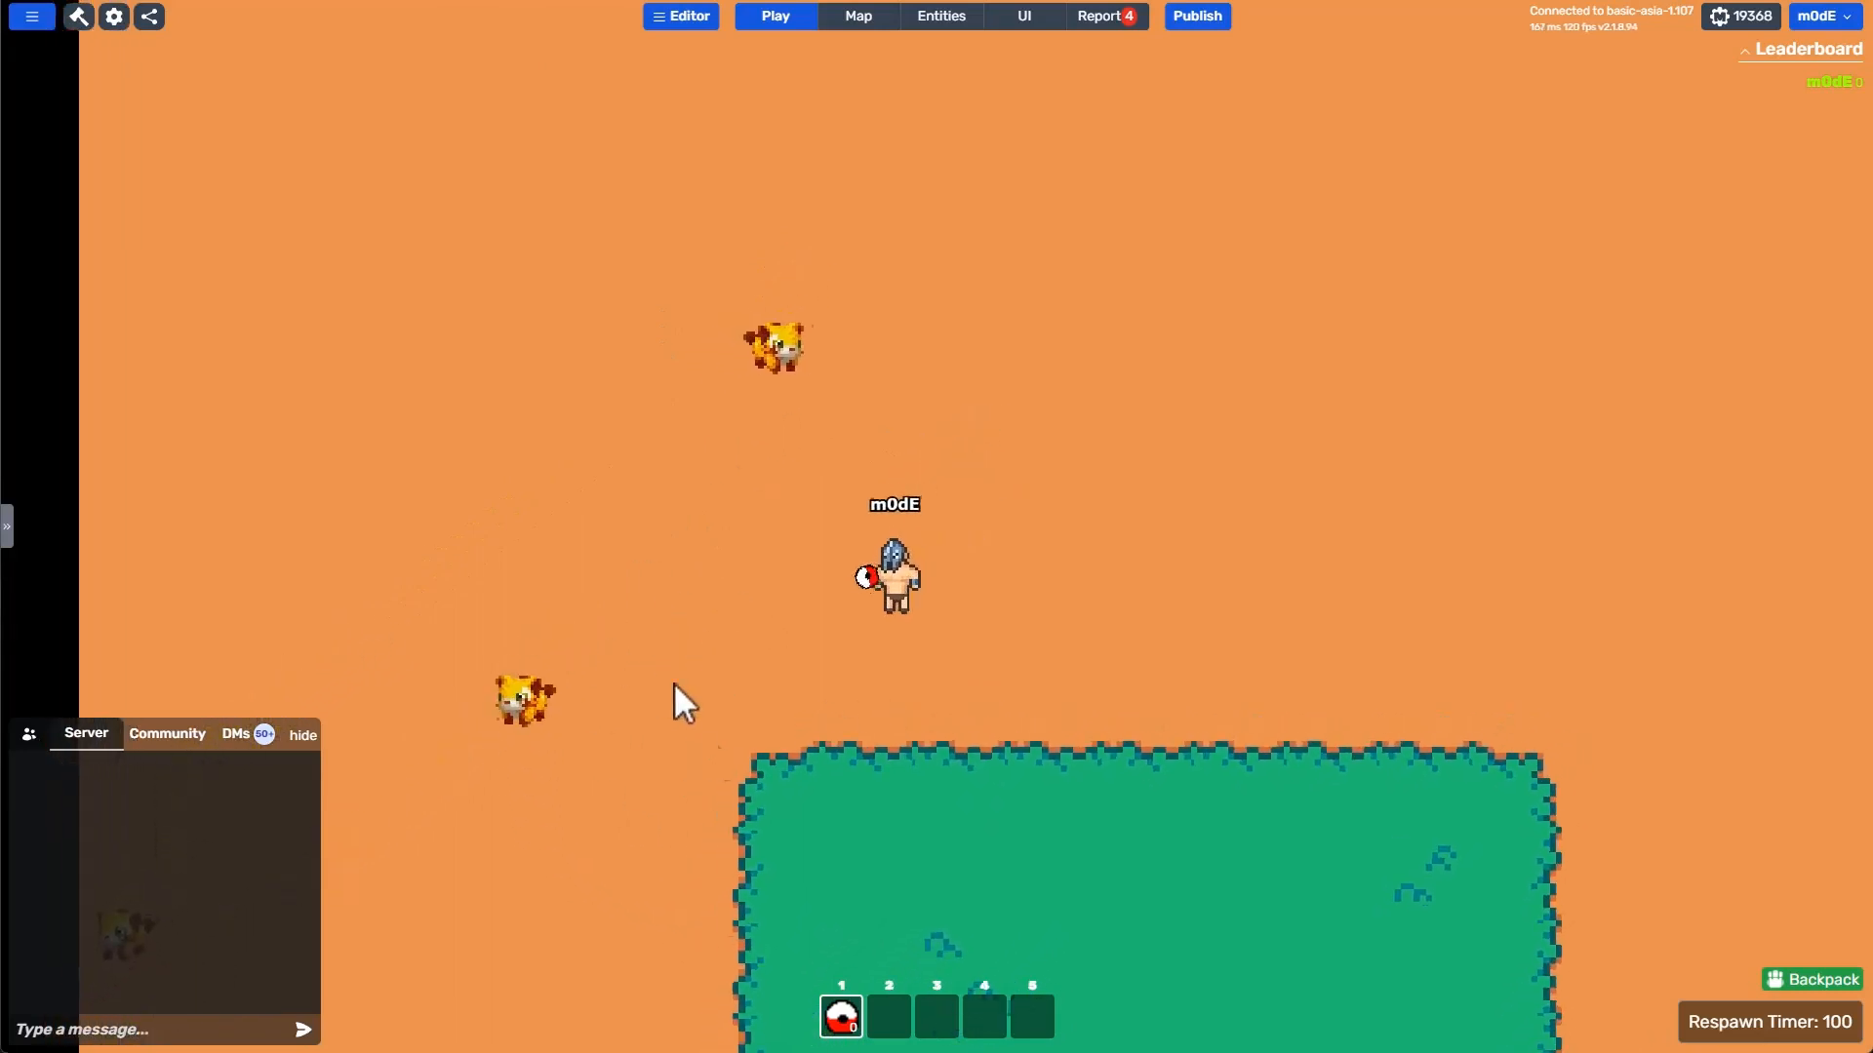
key("w")
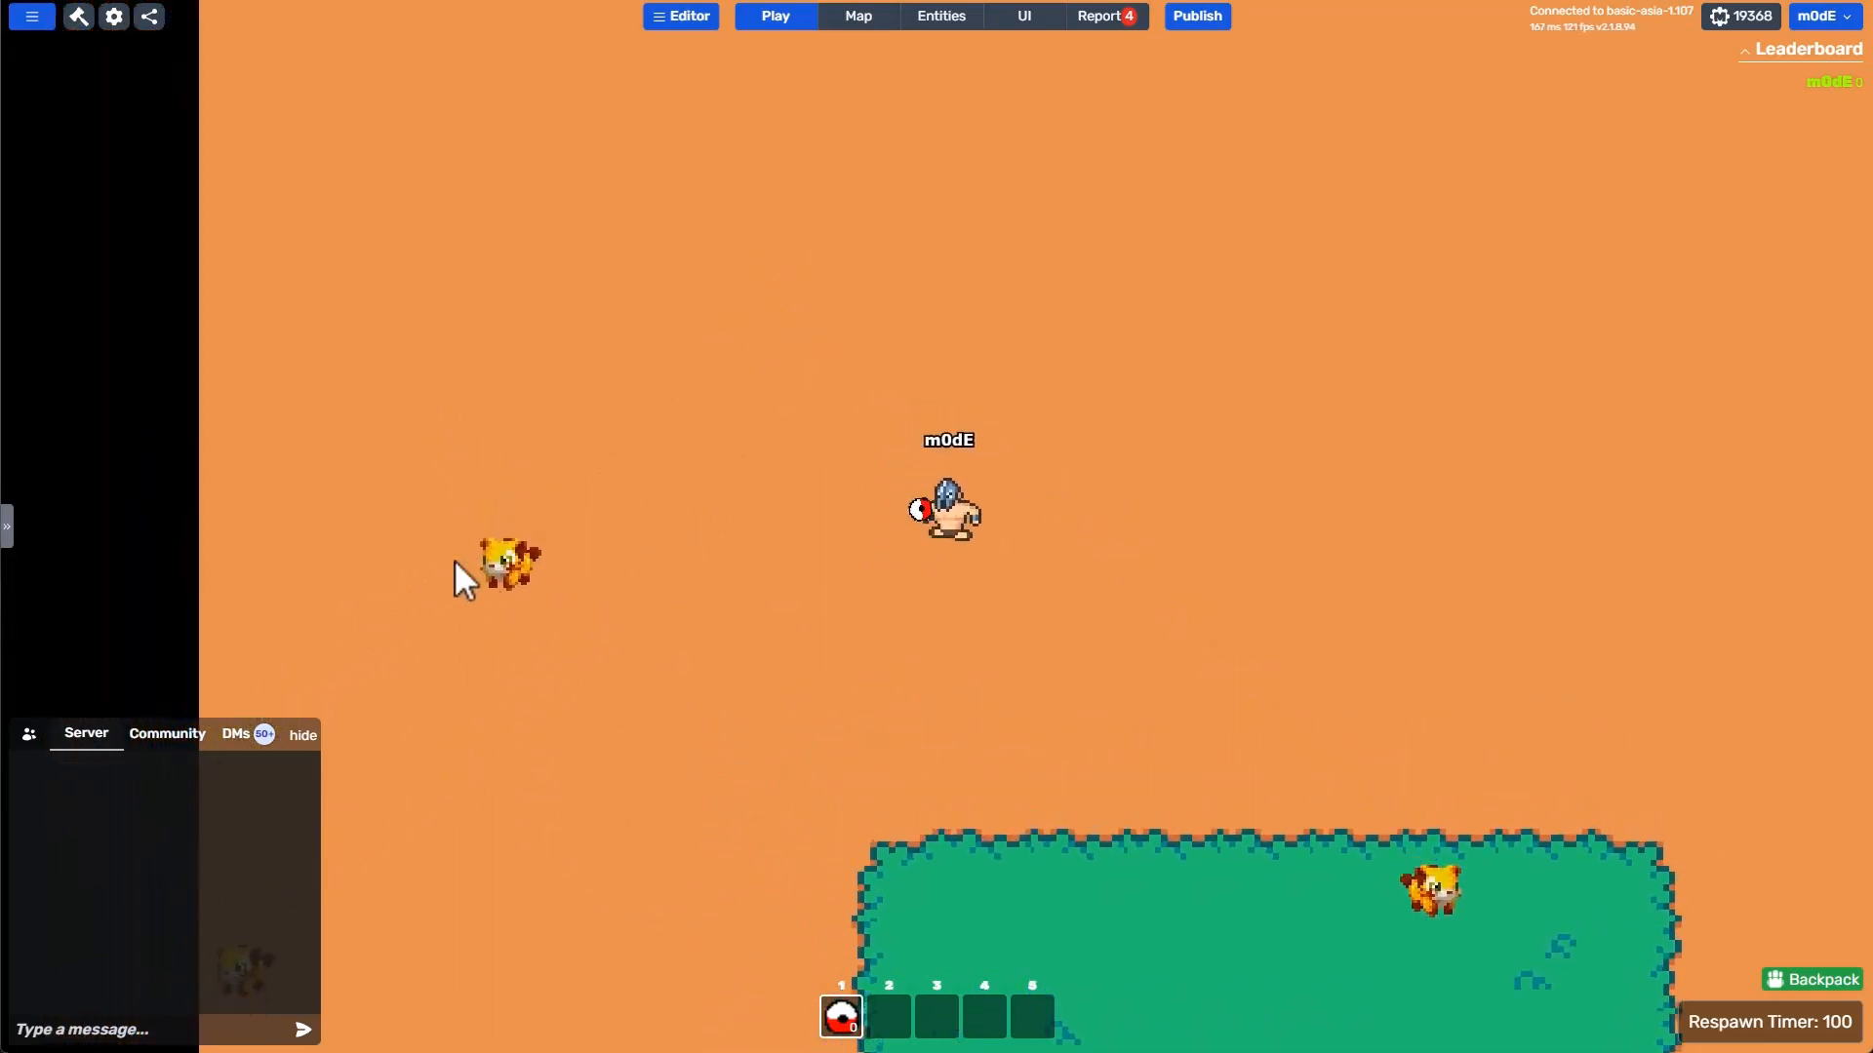
key("d")
key("s")
key("a")
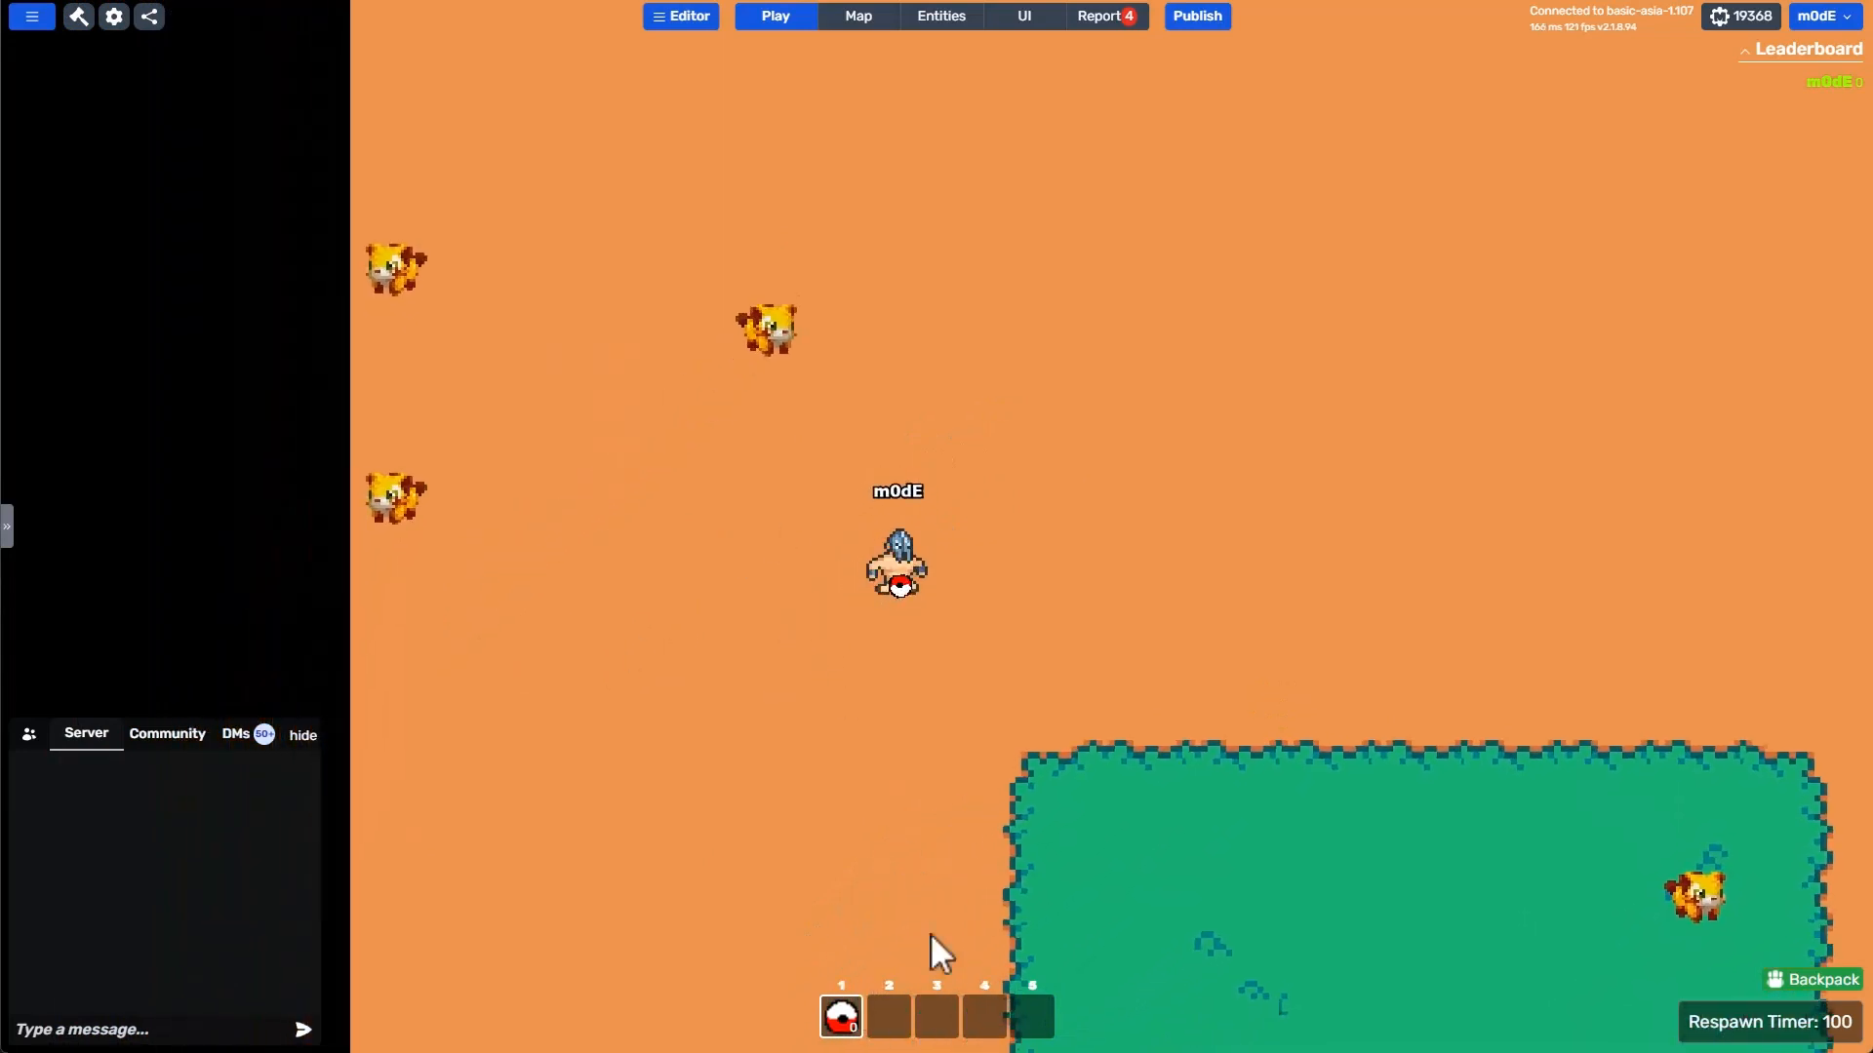
key("d")
key("w")
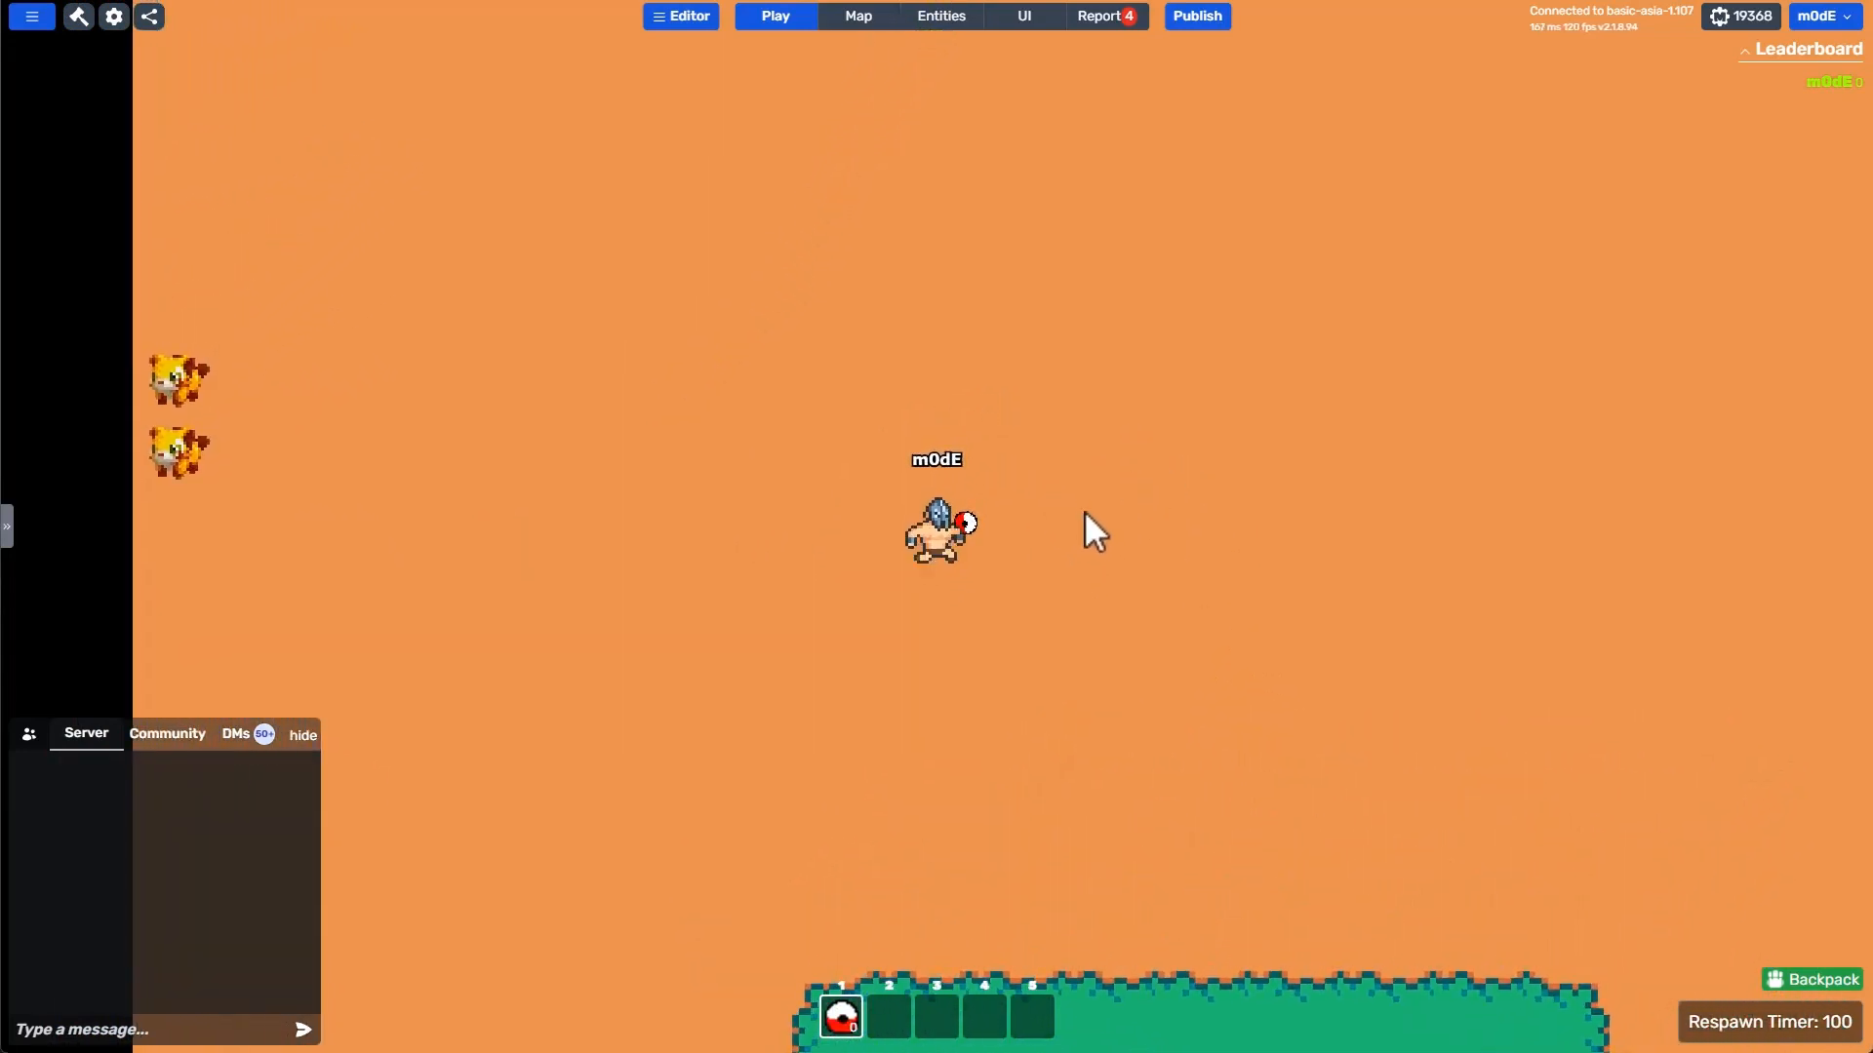
key("a")
key("s")
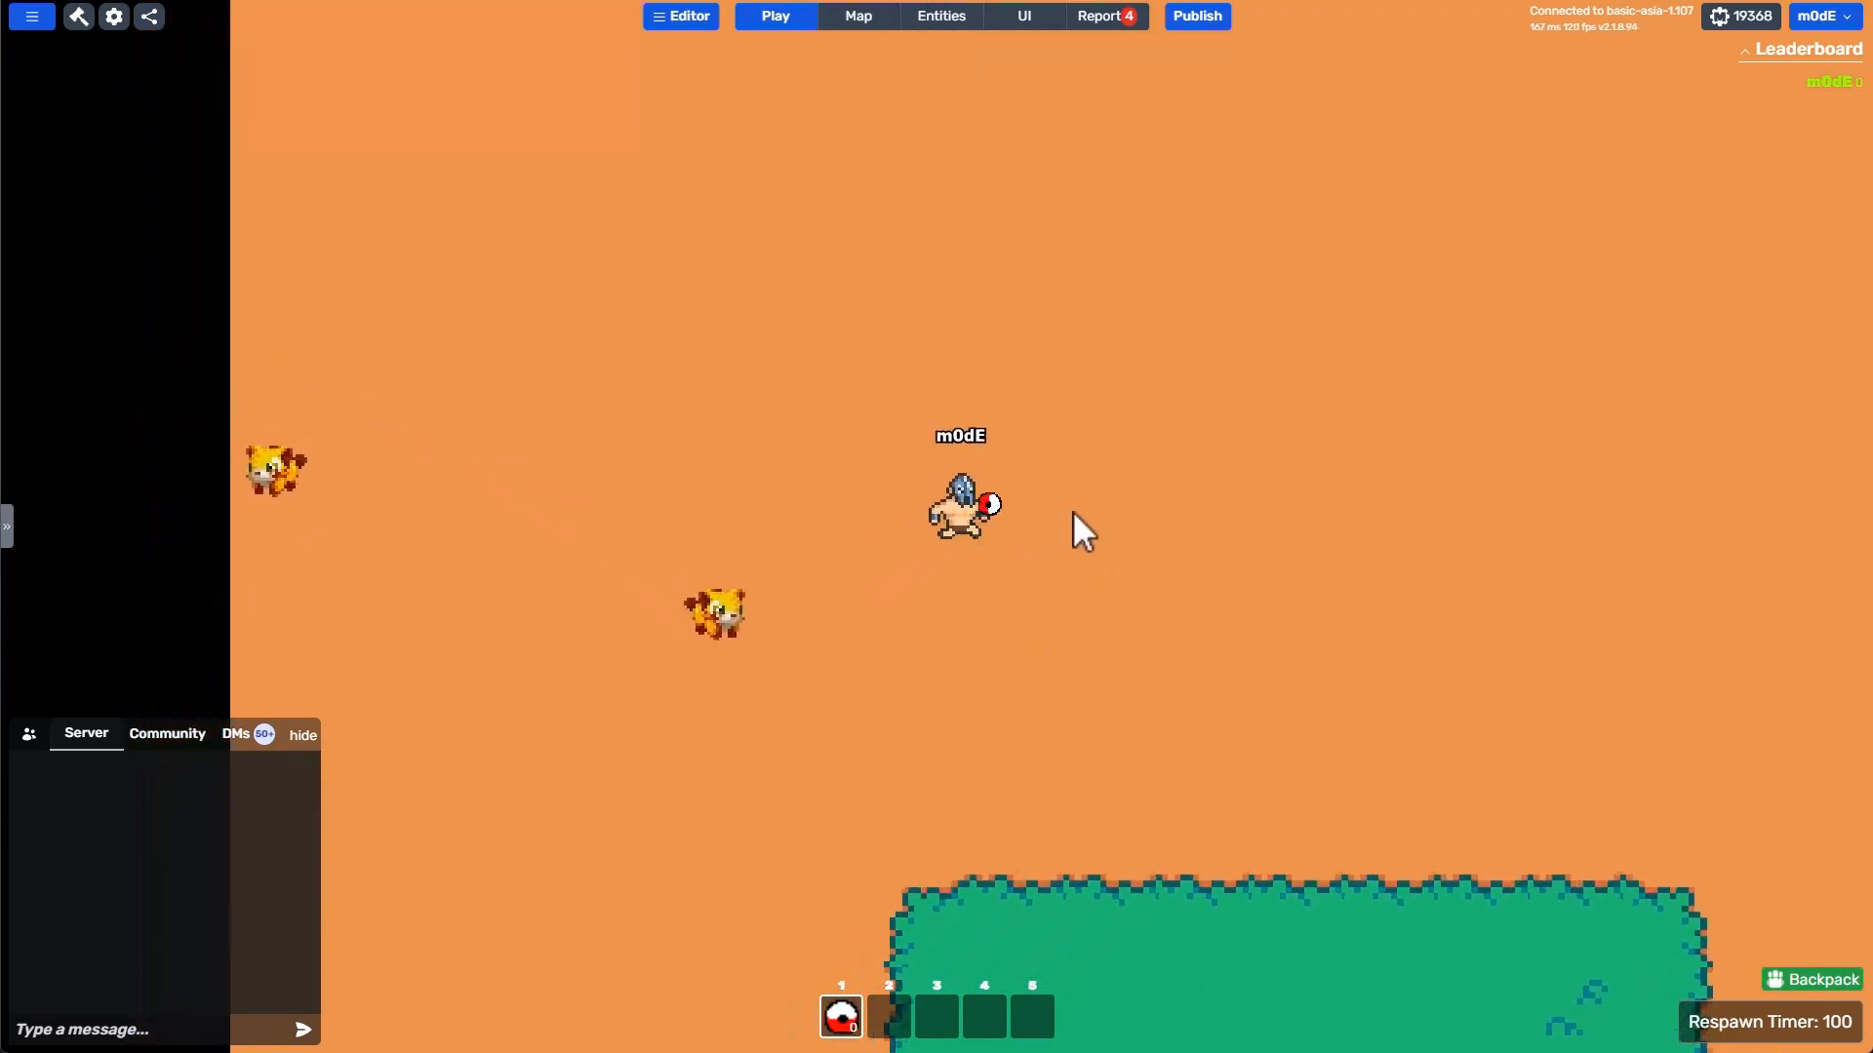
key("d")
key("w")
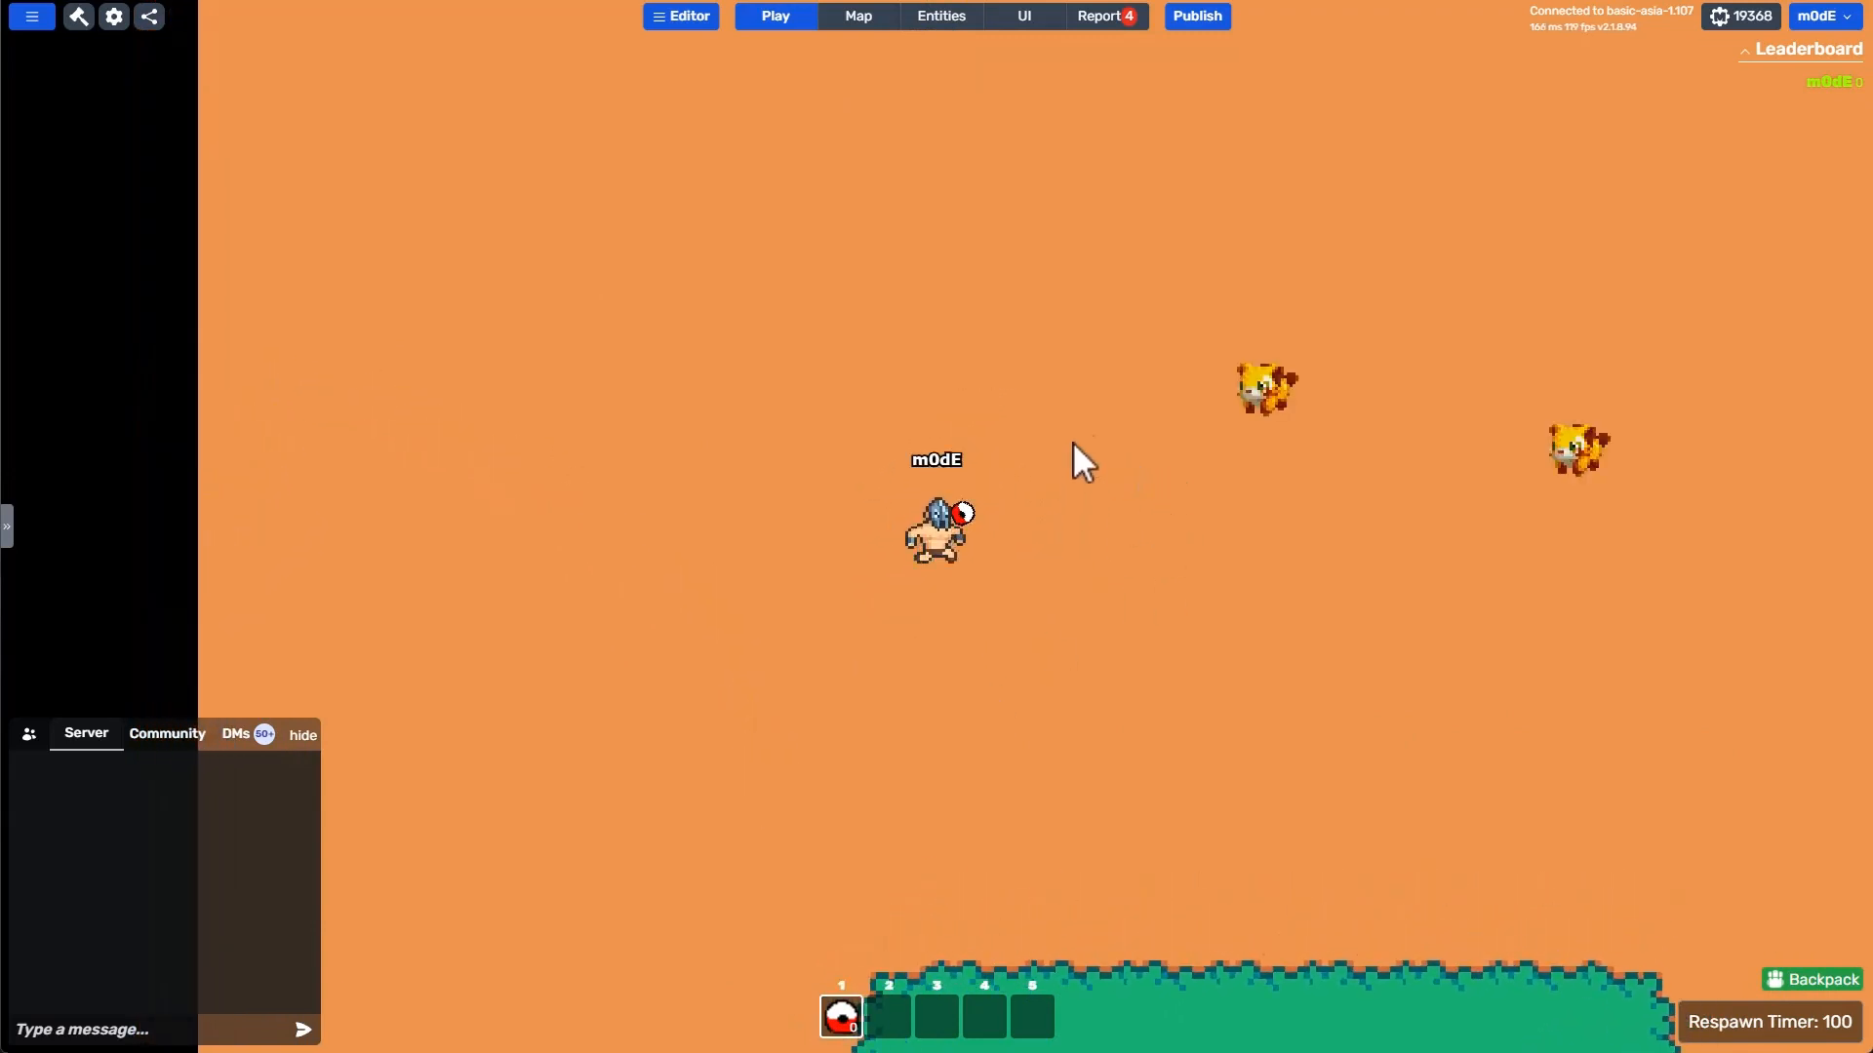
key("a")
key("w")
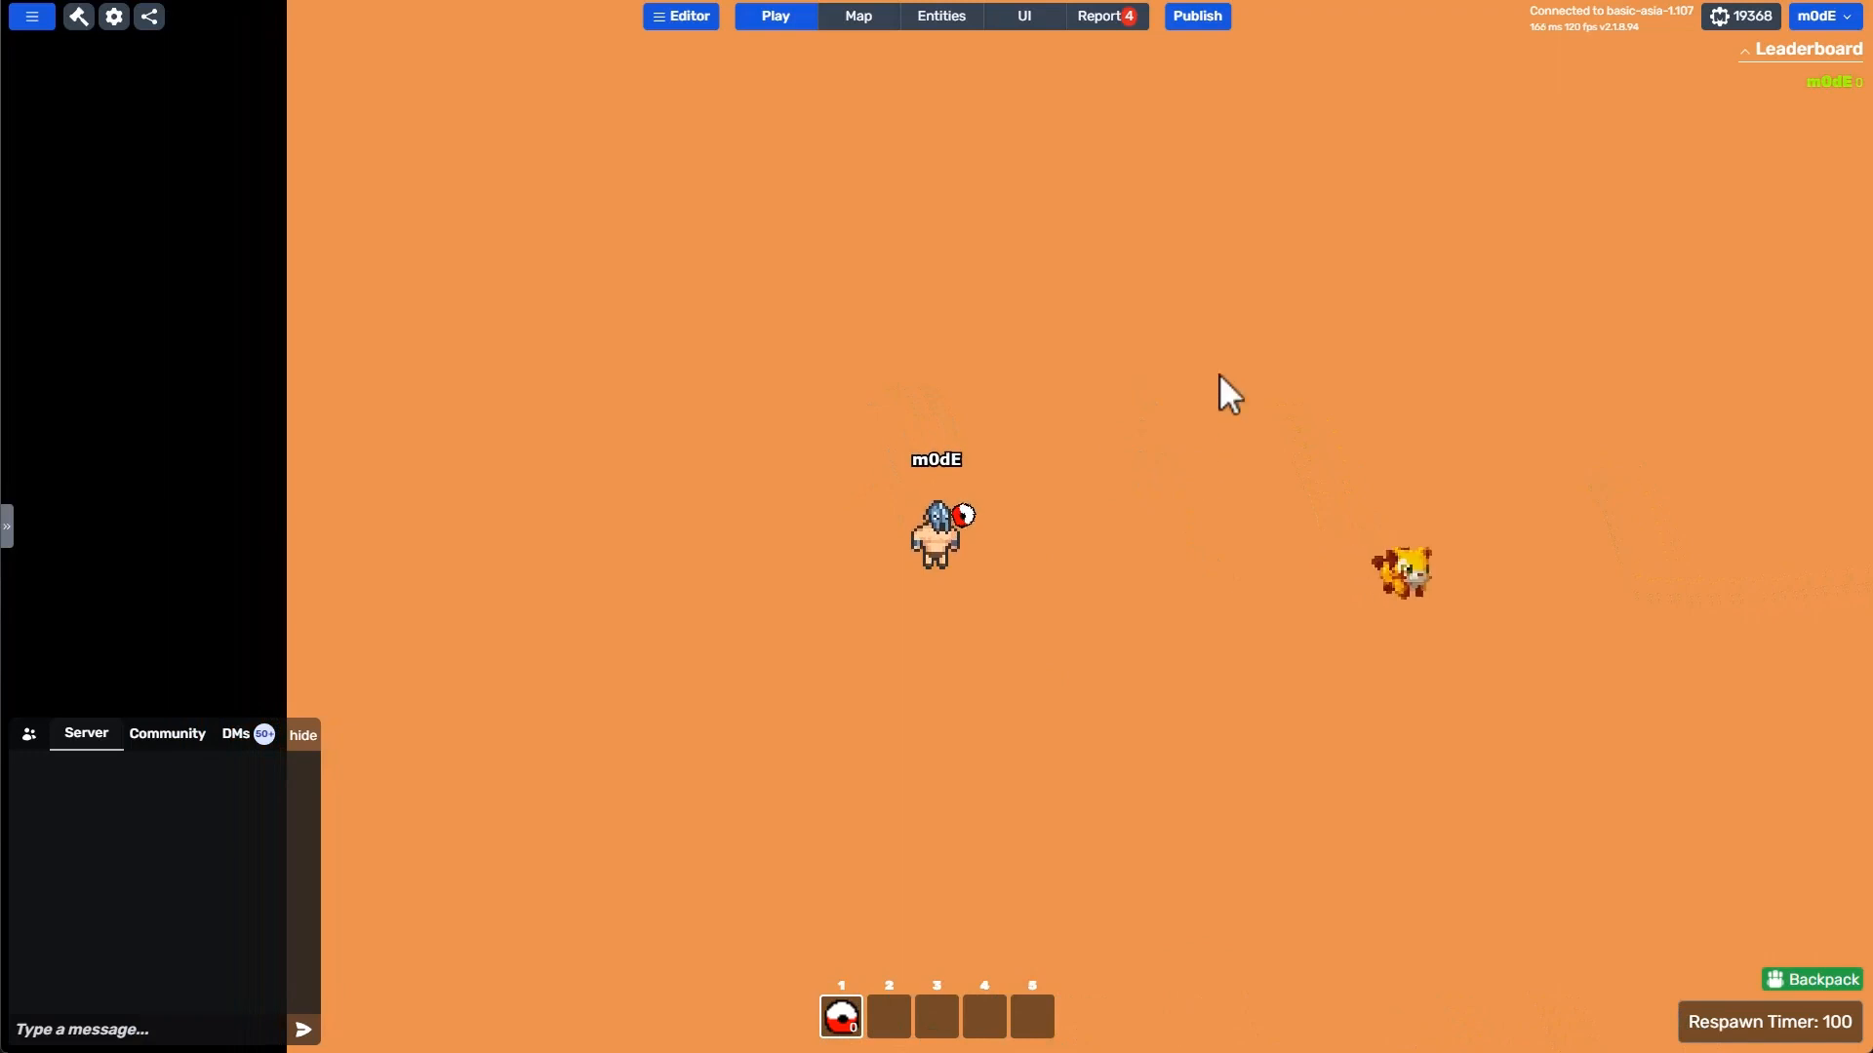
Add an if action to the then branch of Homie's start using item script, using a Unit Comparison condition.
left_click(933, 25)
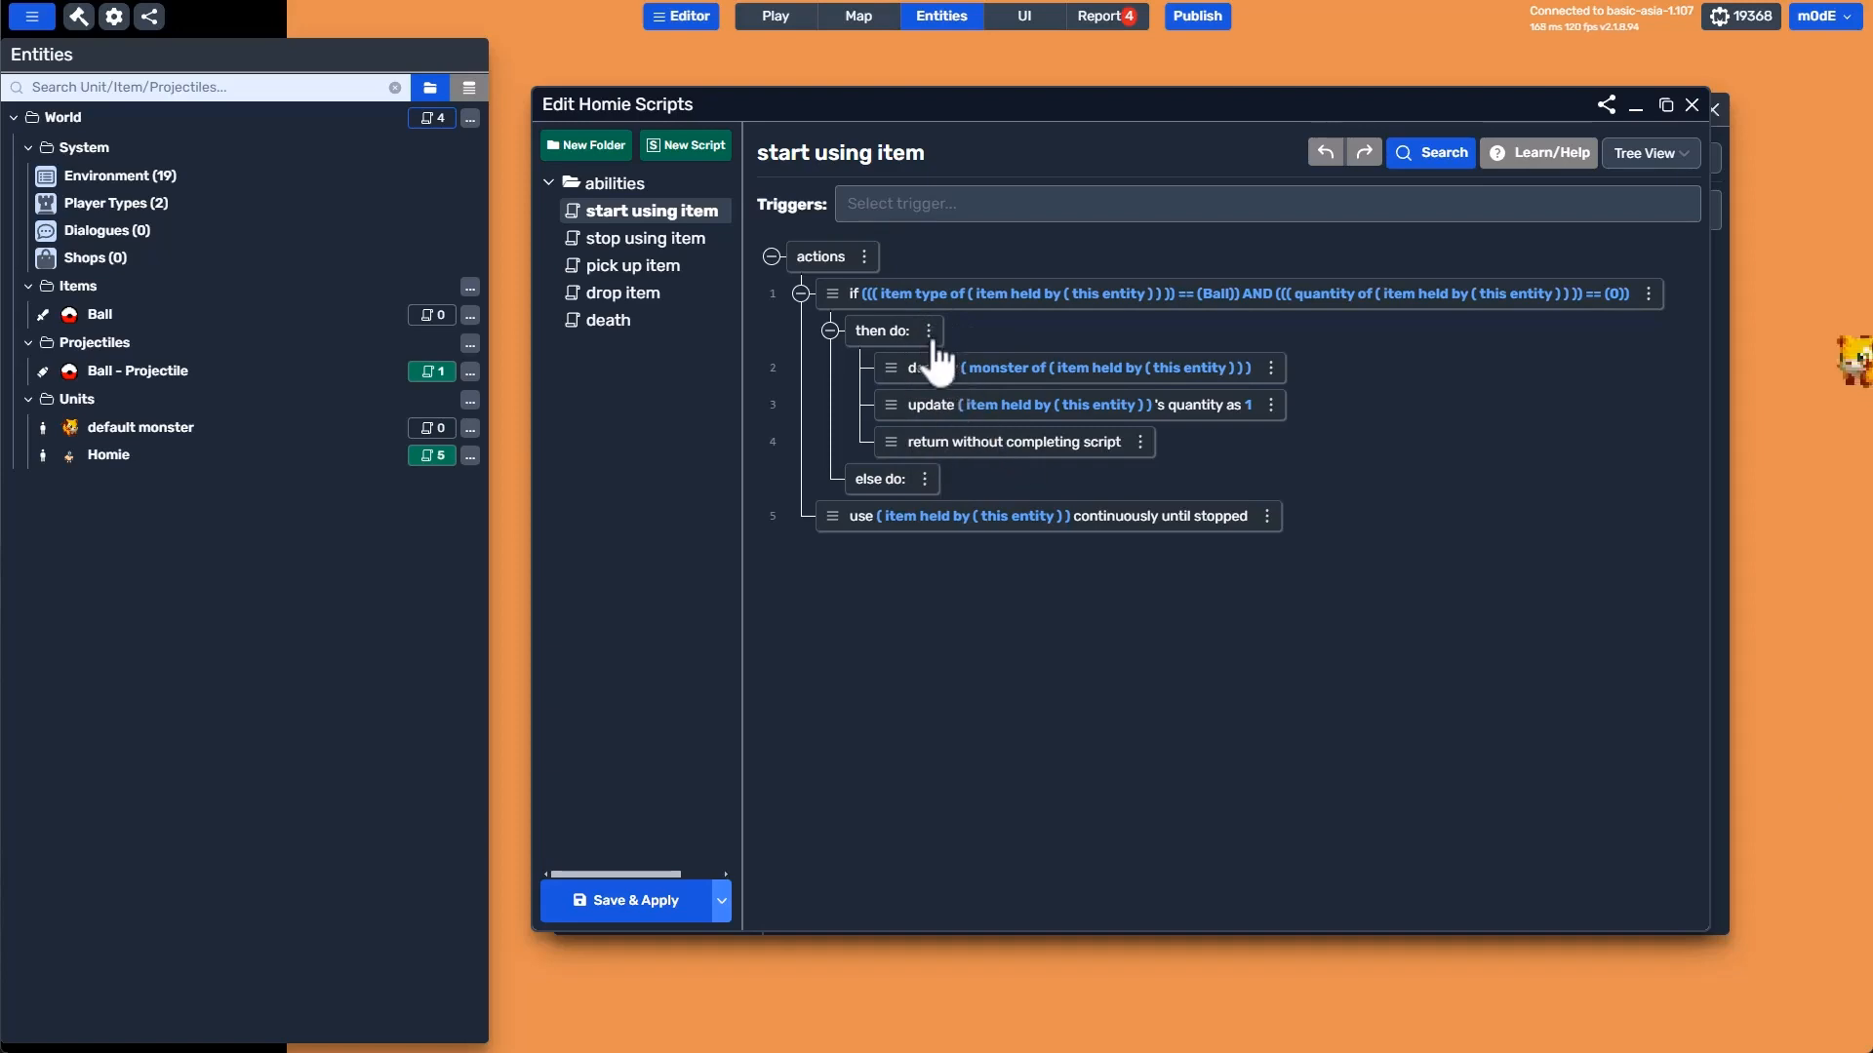
left_click(933, 335)
left_click(965, 346)
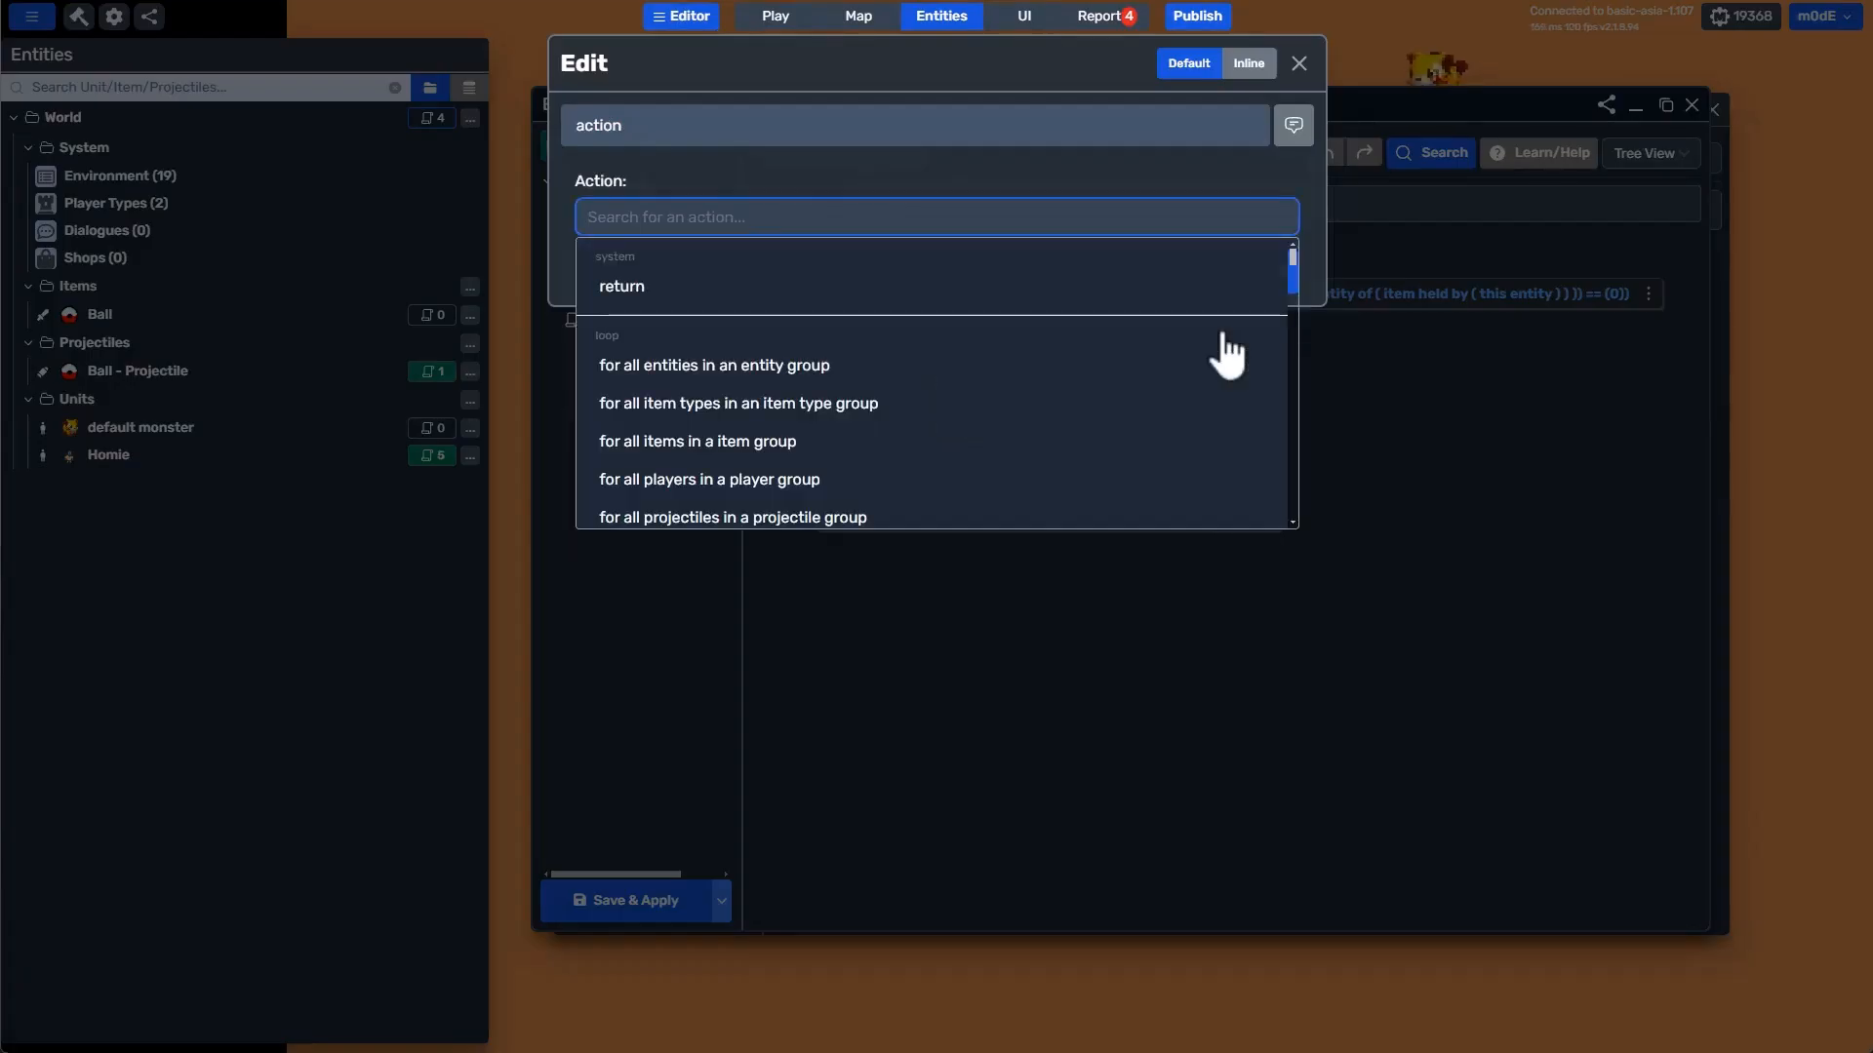
type("if")
key("Return")
left_click(925, 208)
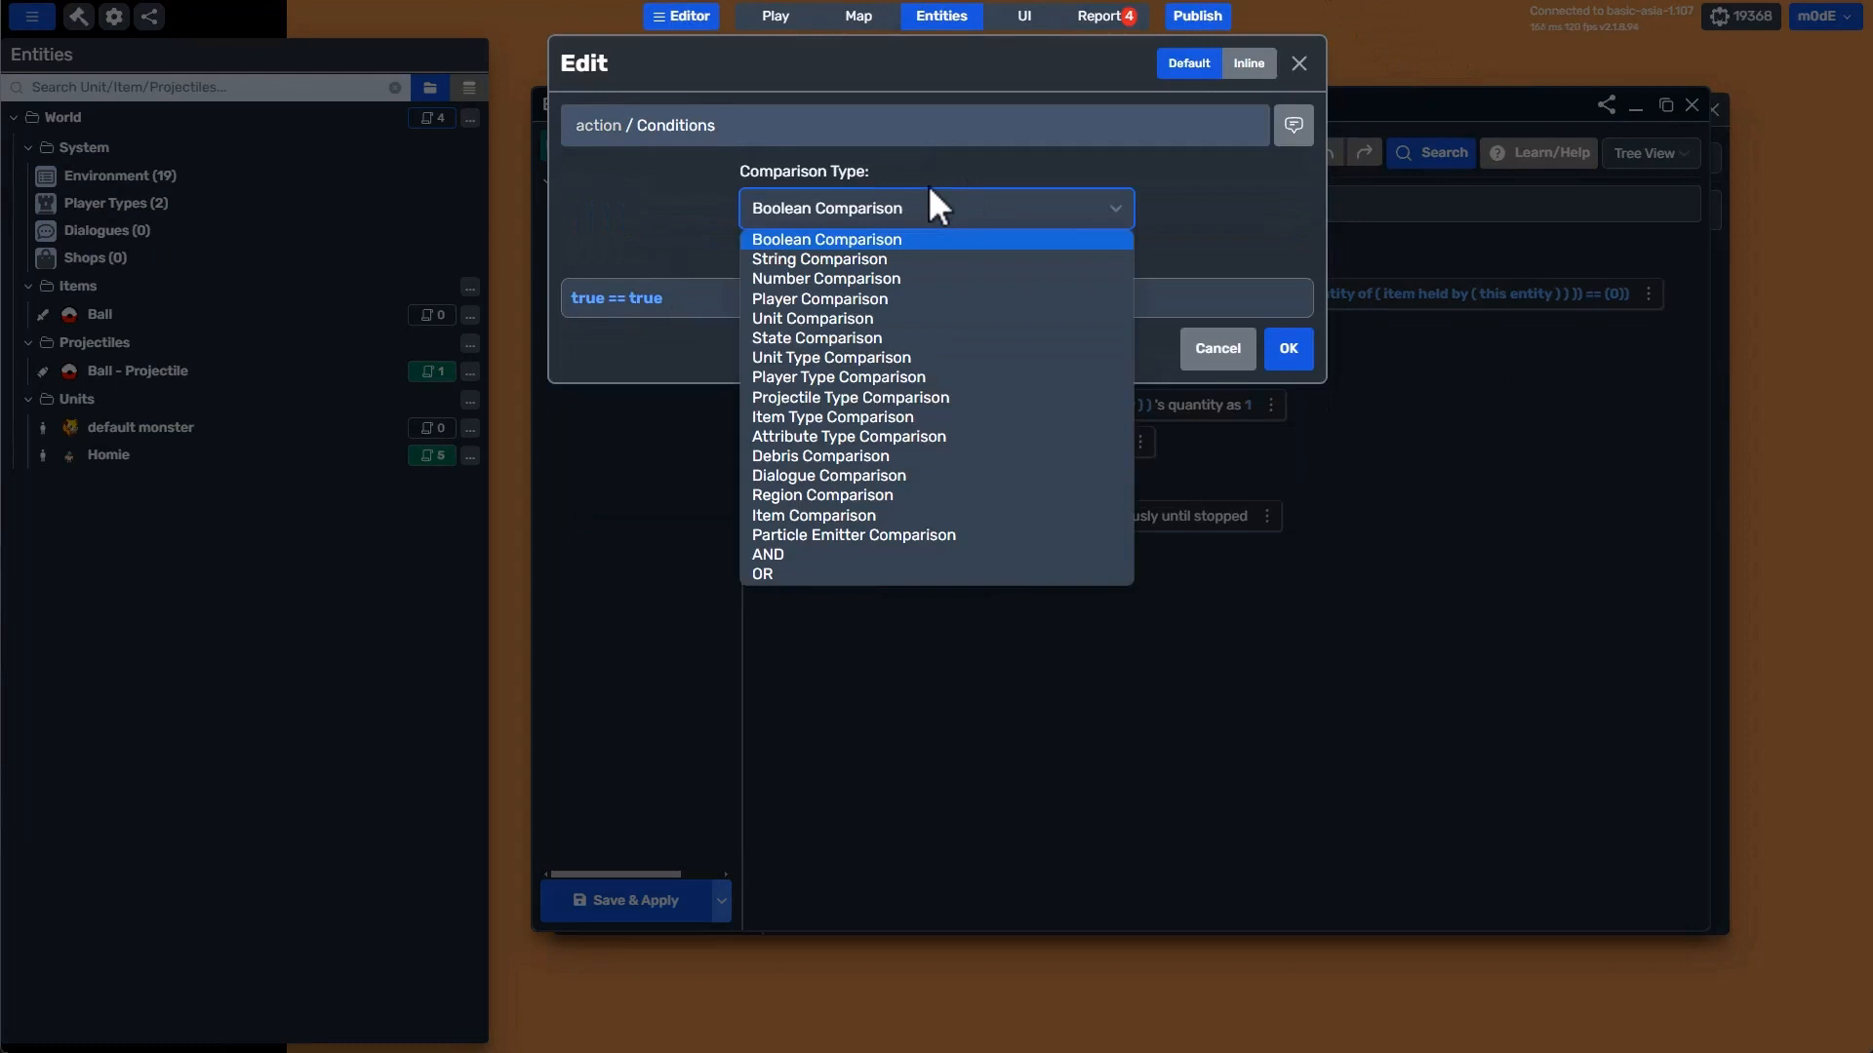
left_click(814, 319)
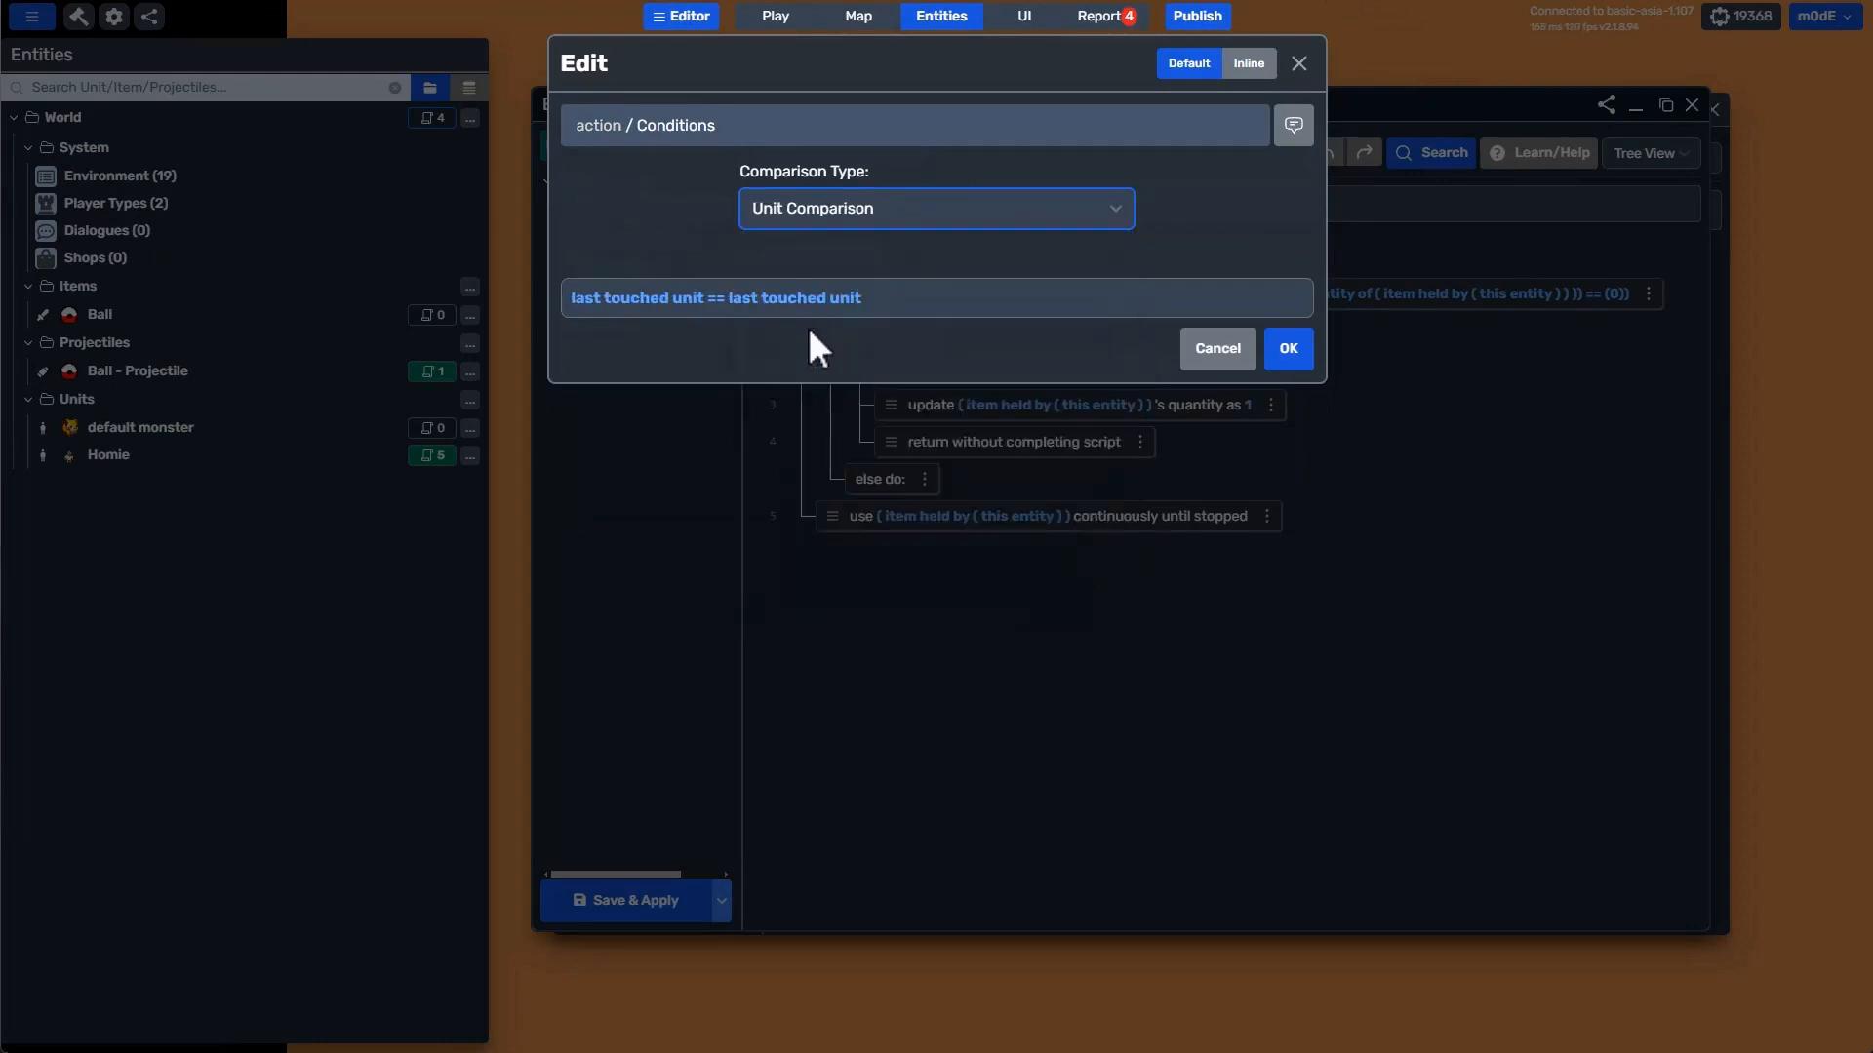
Set the first unit of the comparison to the entity variable monster.
left_click(630, 309)
left_click(739, 185)
type("ent")
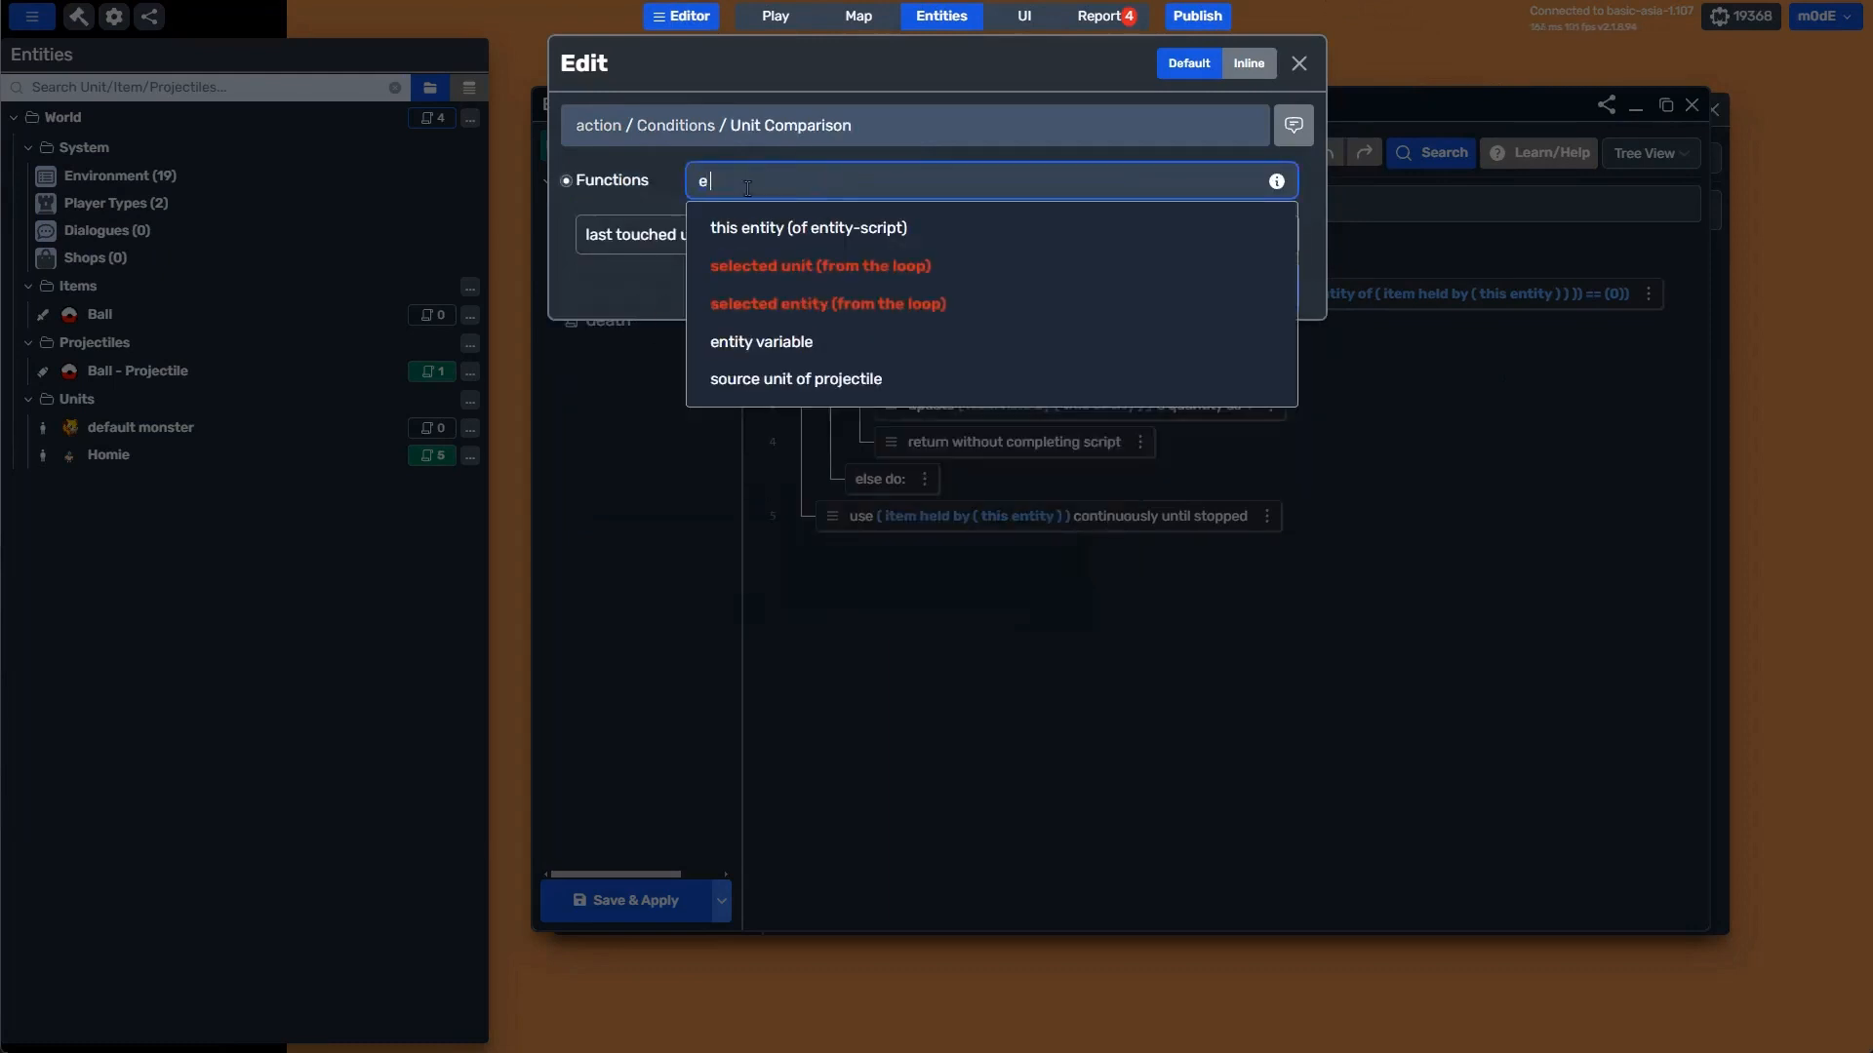
left_click(683, 226)
left_click(648, 237)
left_click(1285, 244)
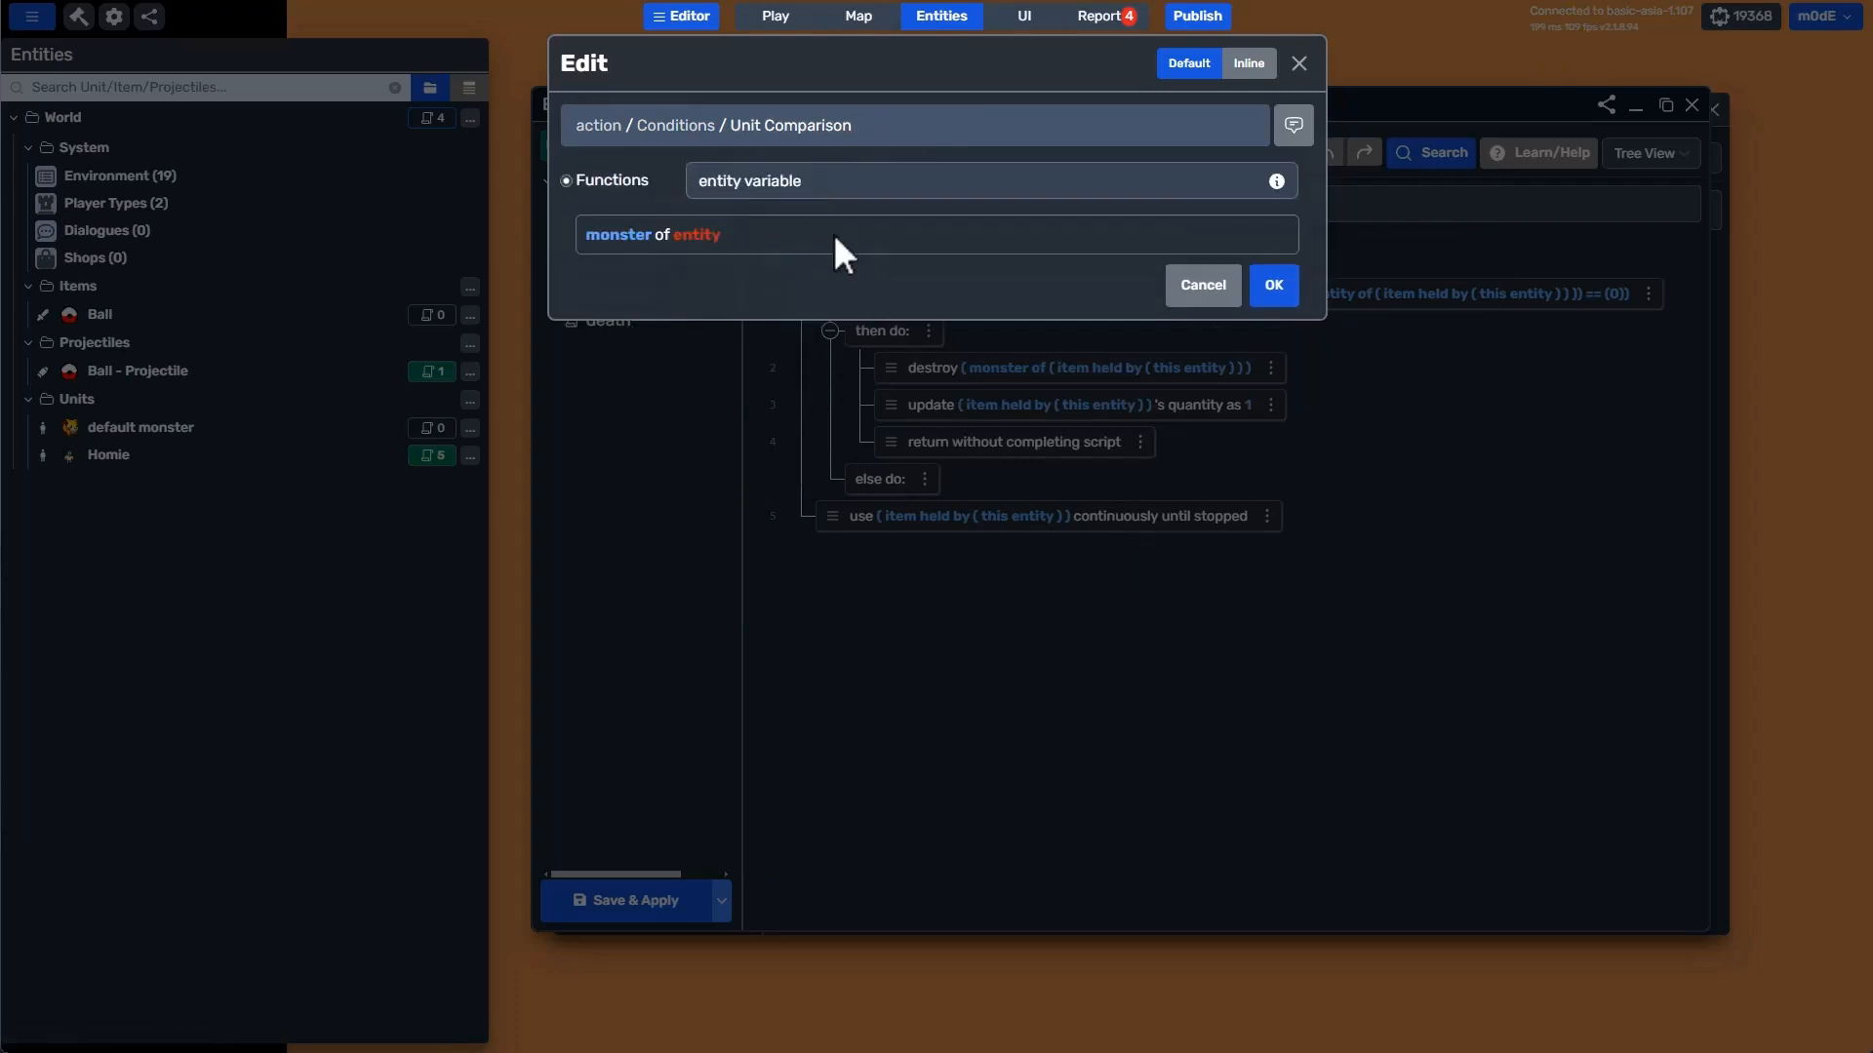
Set the monster variable's entity to the item held by this entity and accept the first compared value.
left_click(693, 237)
left_click(565, 233)
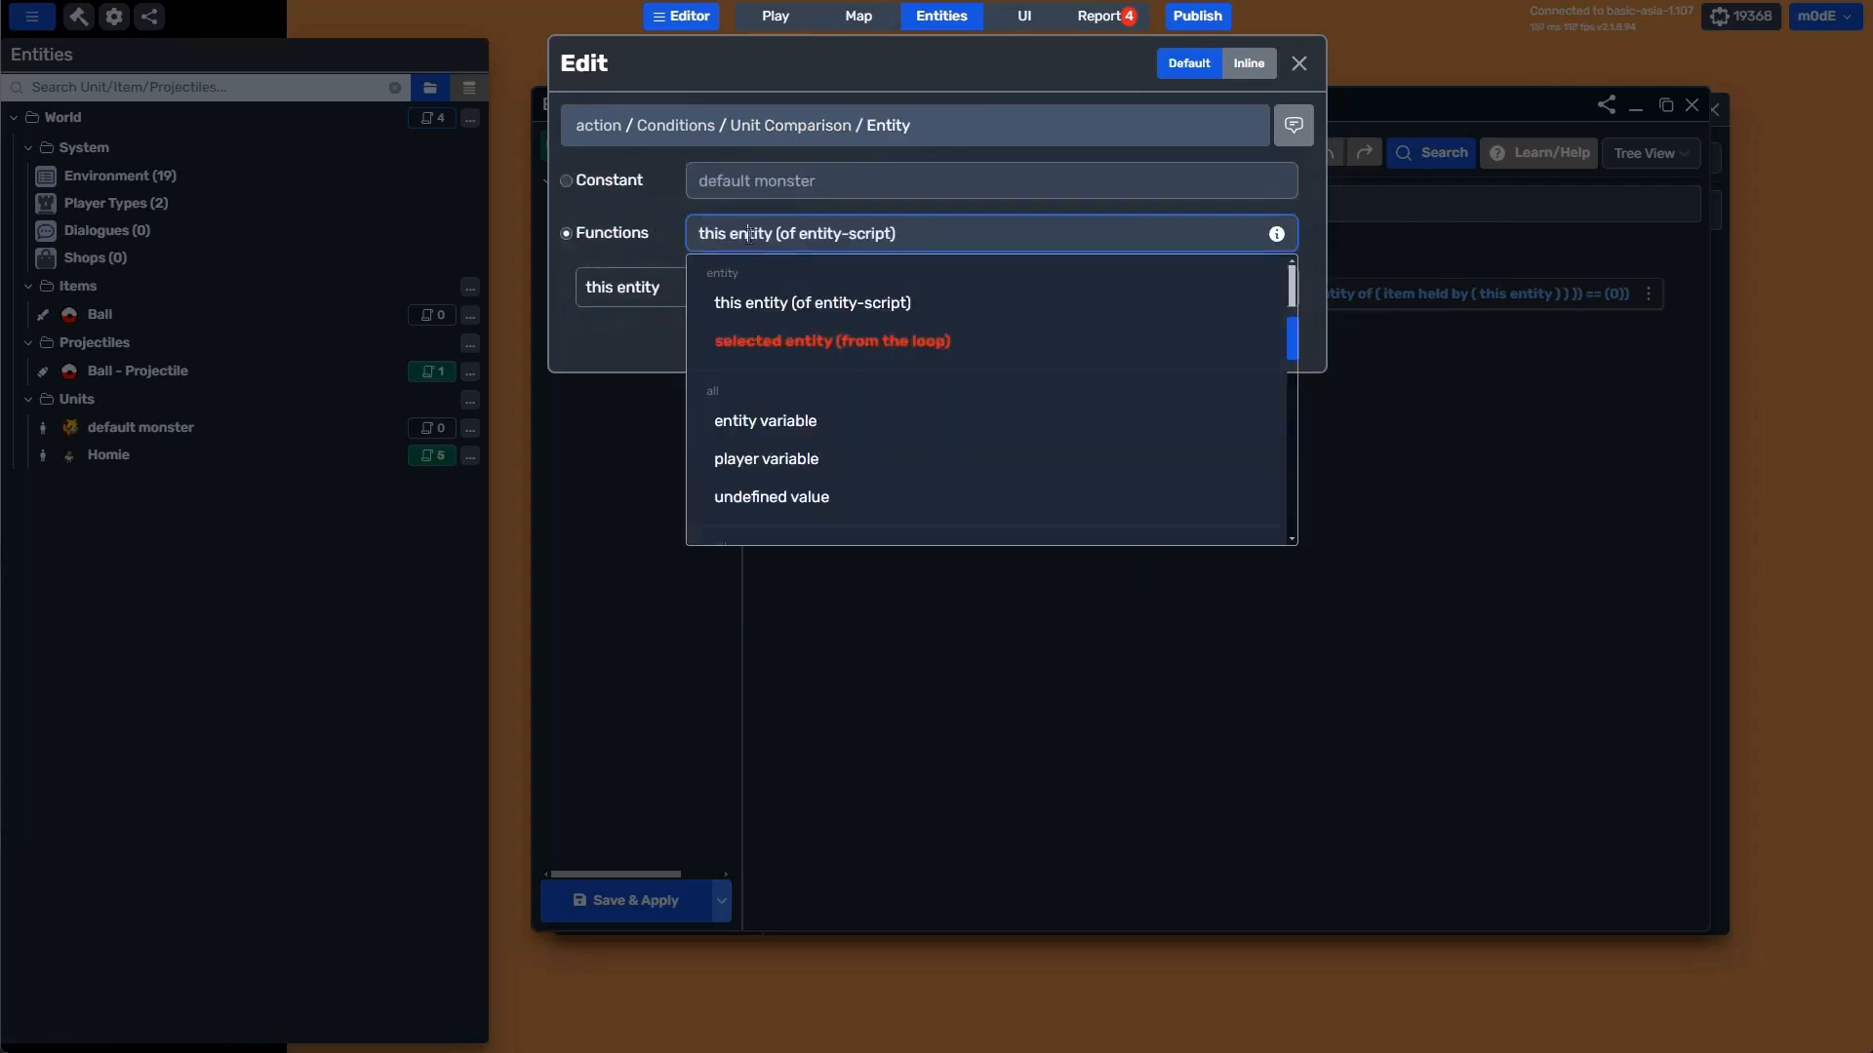
scroll(848, 384, "down", 5)
scroll(888, 410, "up", 1)
scroll(885, 390, "down", 4)
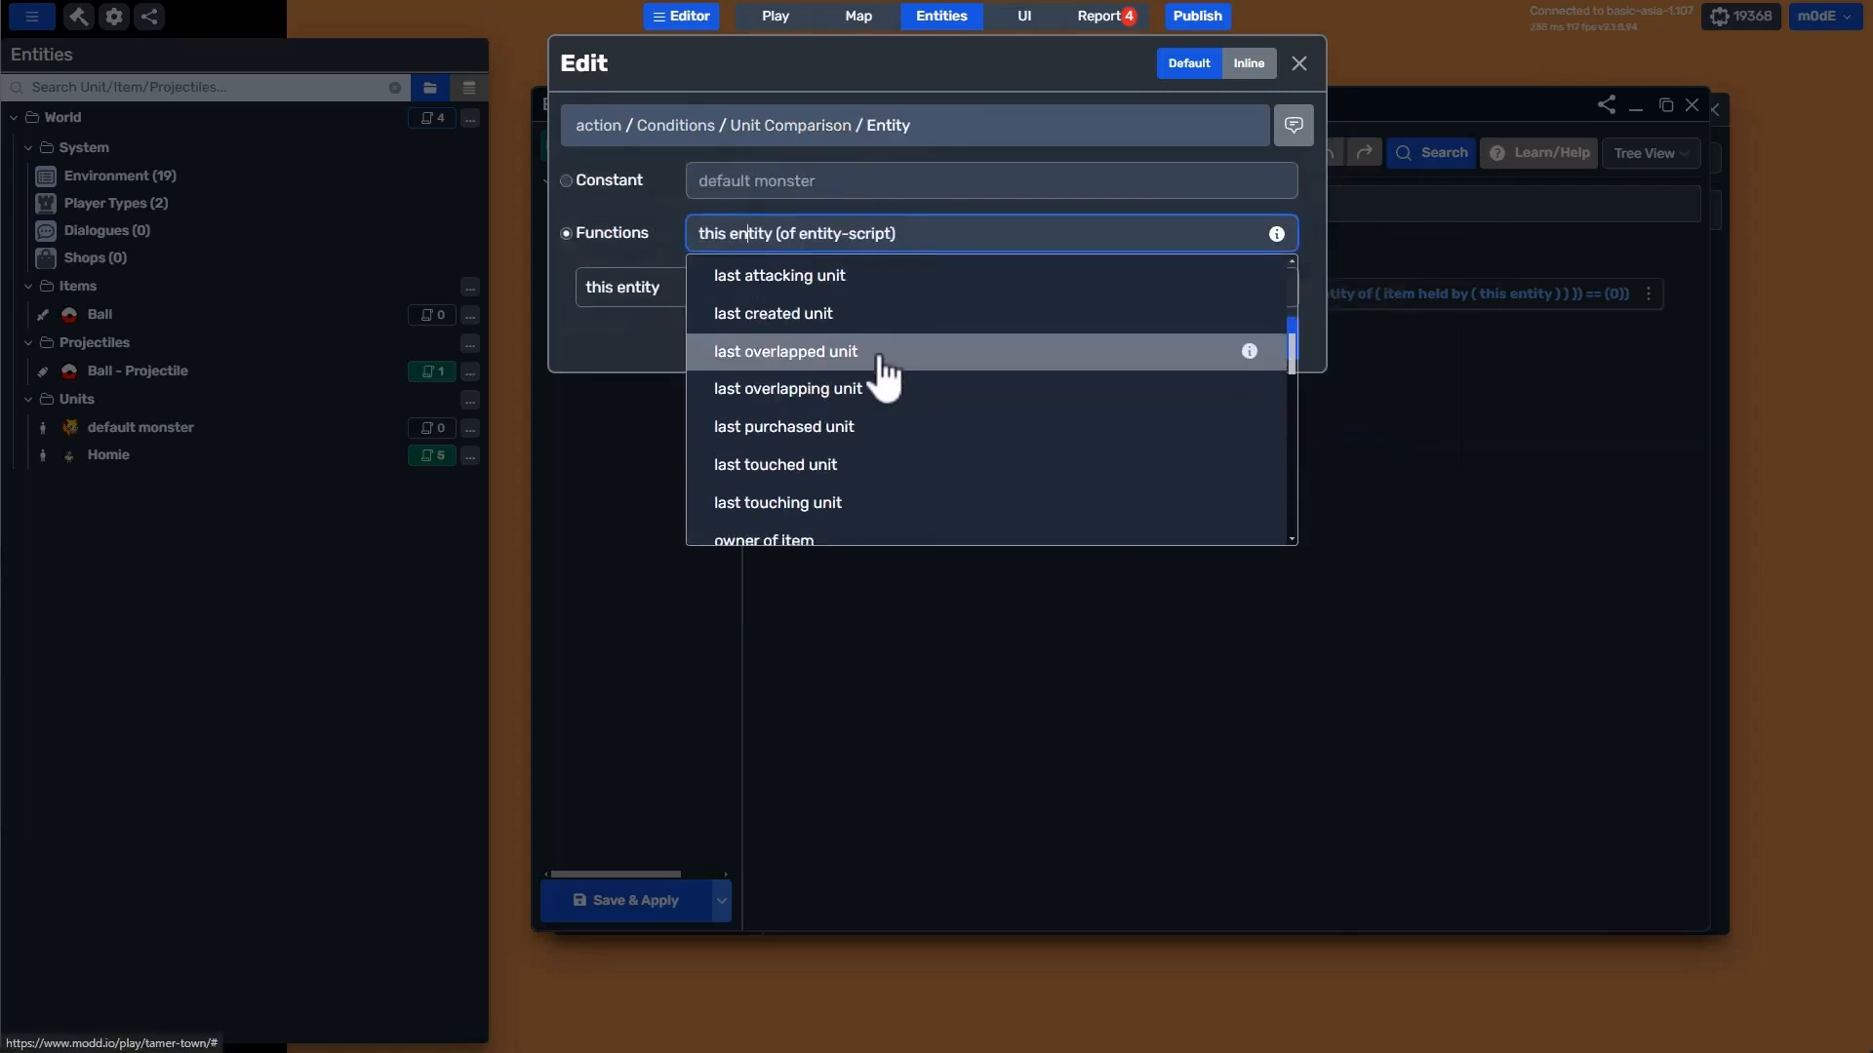
left_click(883, 363)
left_click(693, 302)
left_click(734, 181)
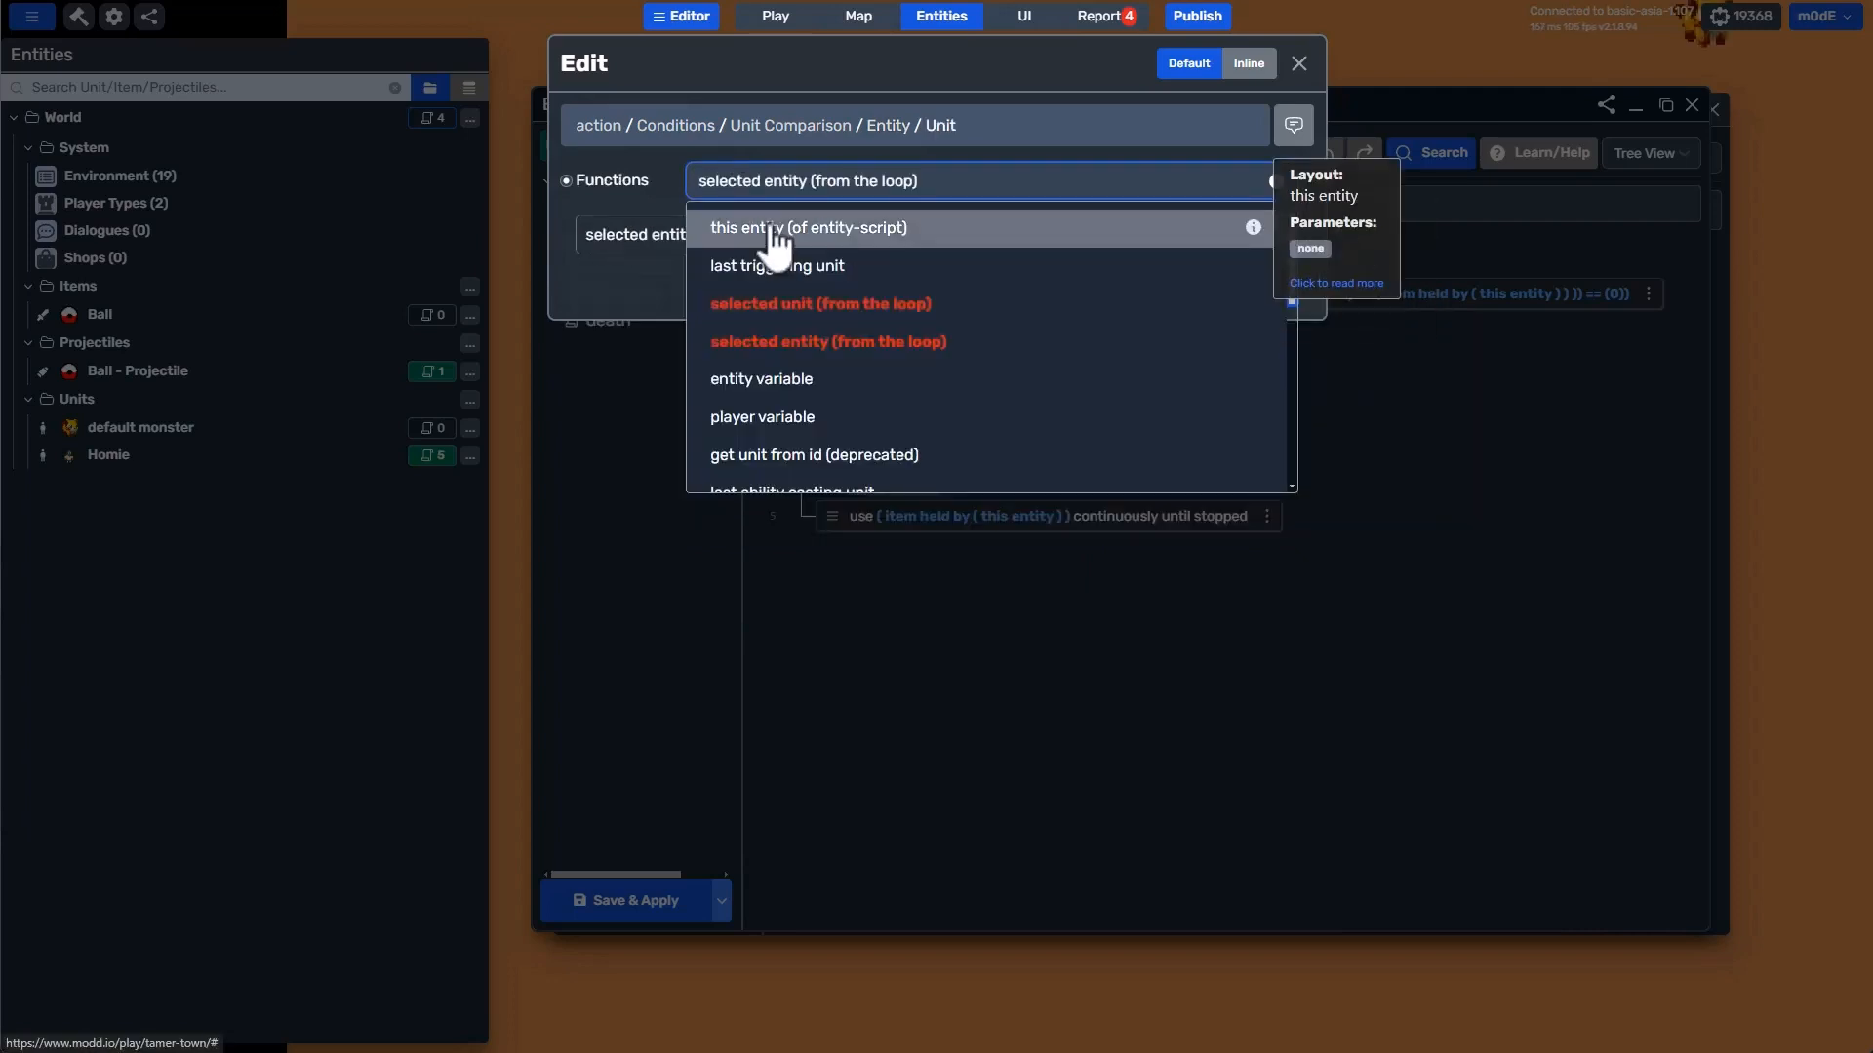
left_click(780, 226)
left_click(895, 302)
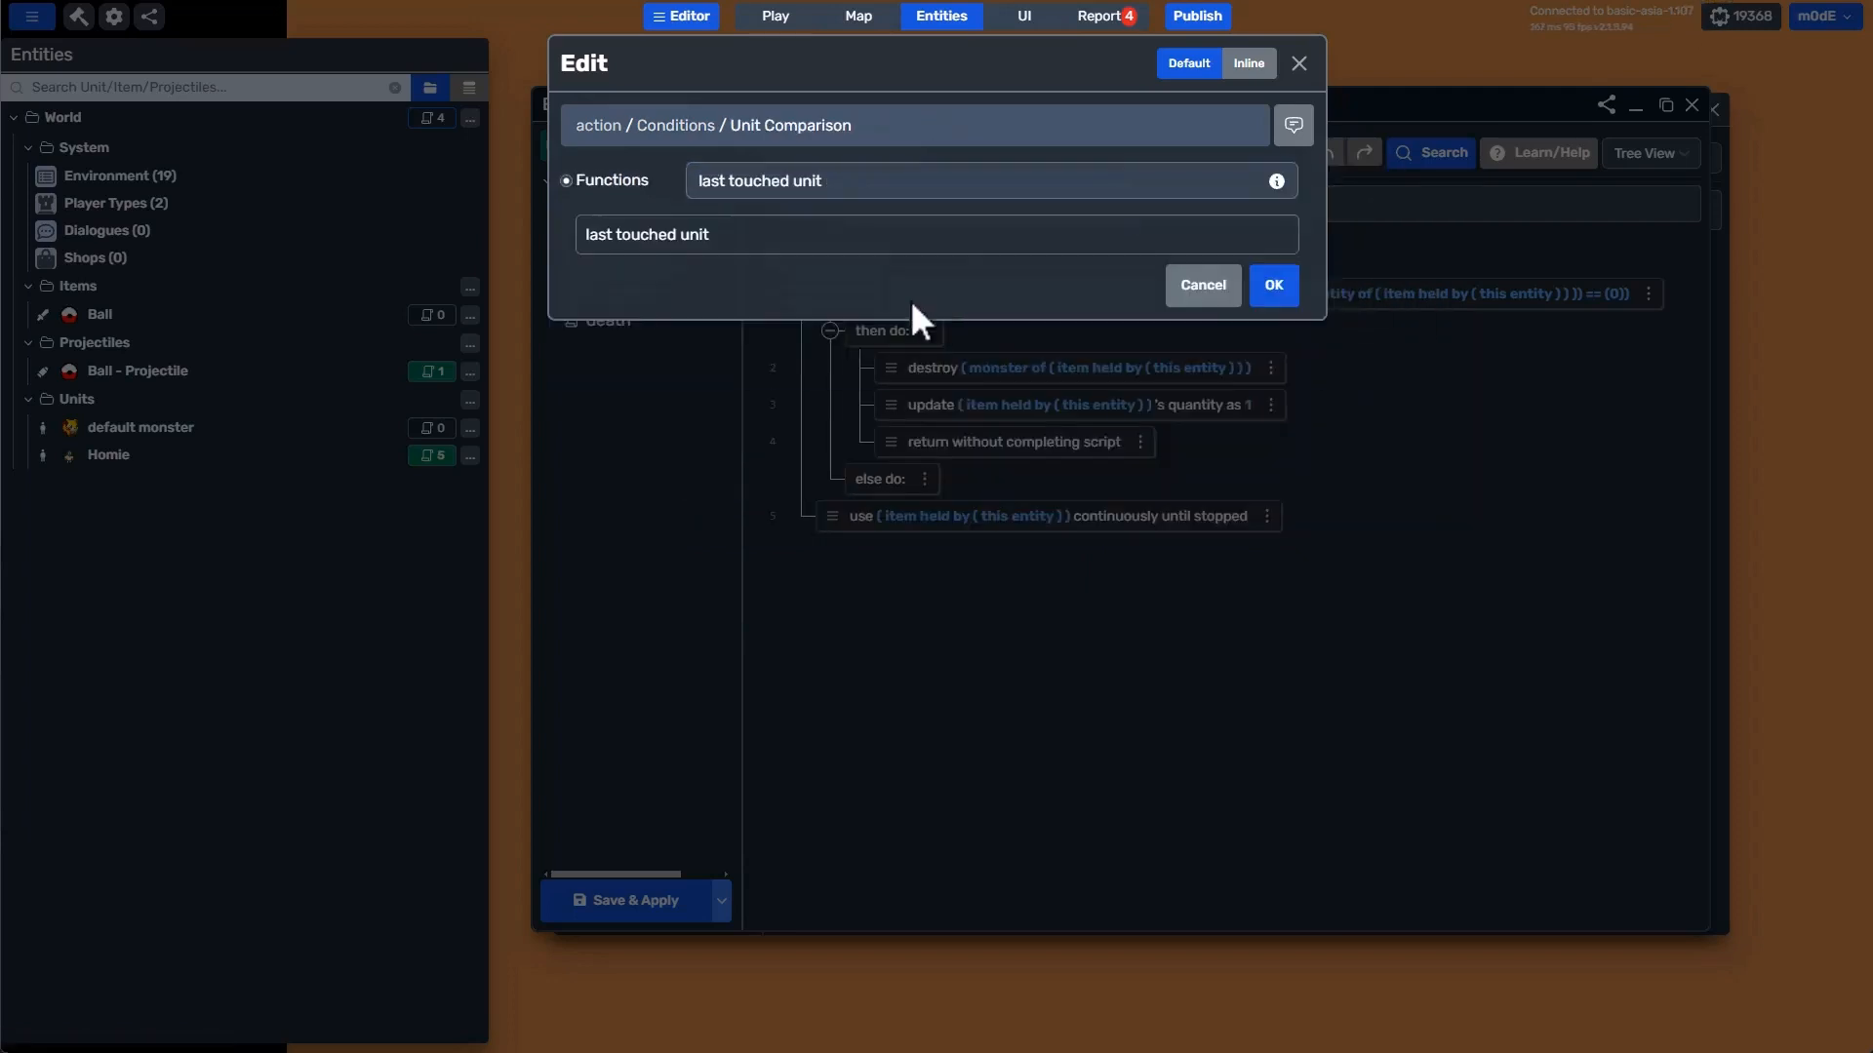
Set the second unit of the comparison to undefined value and confirm the condition.
left_click(735, 180)
scroll(888, 390, "down", 4)
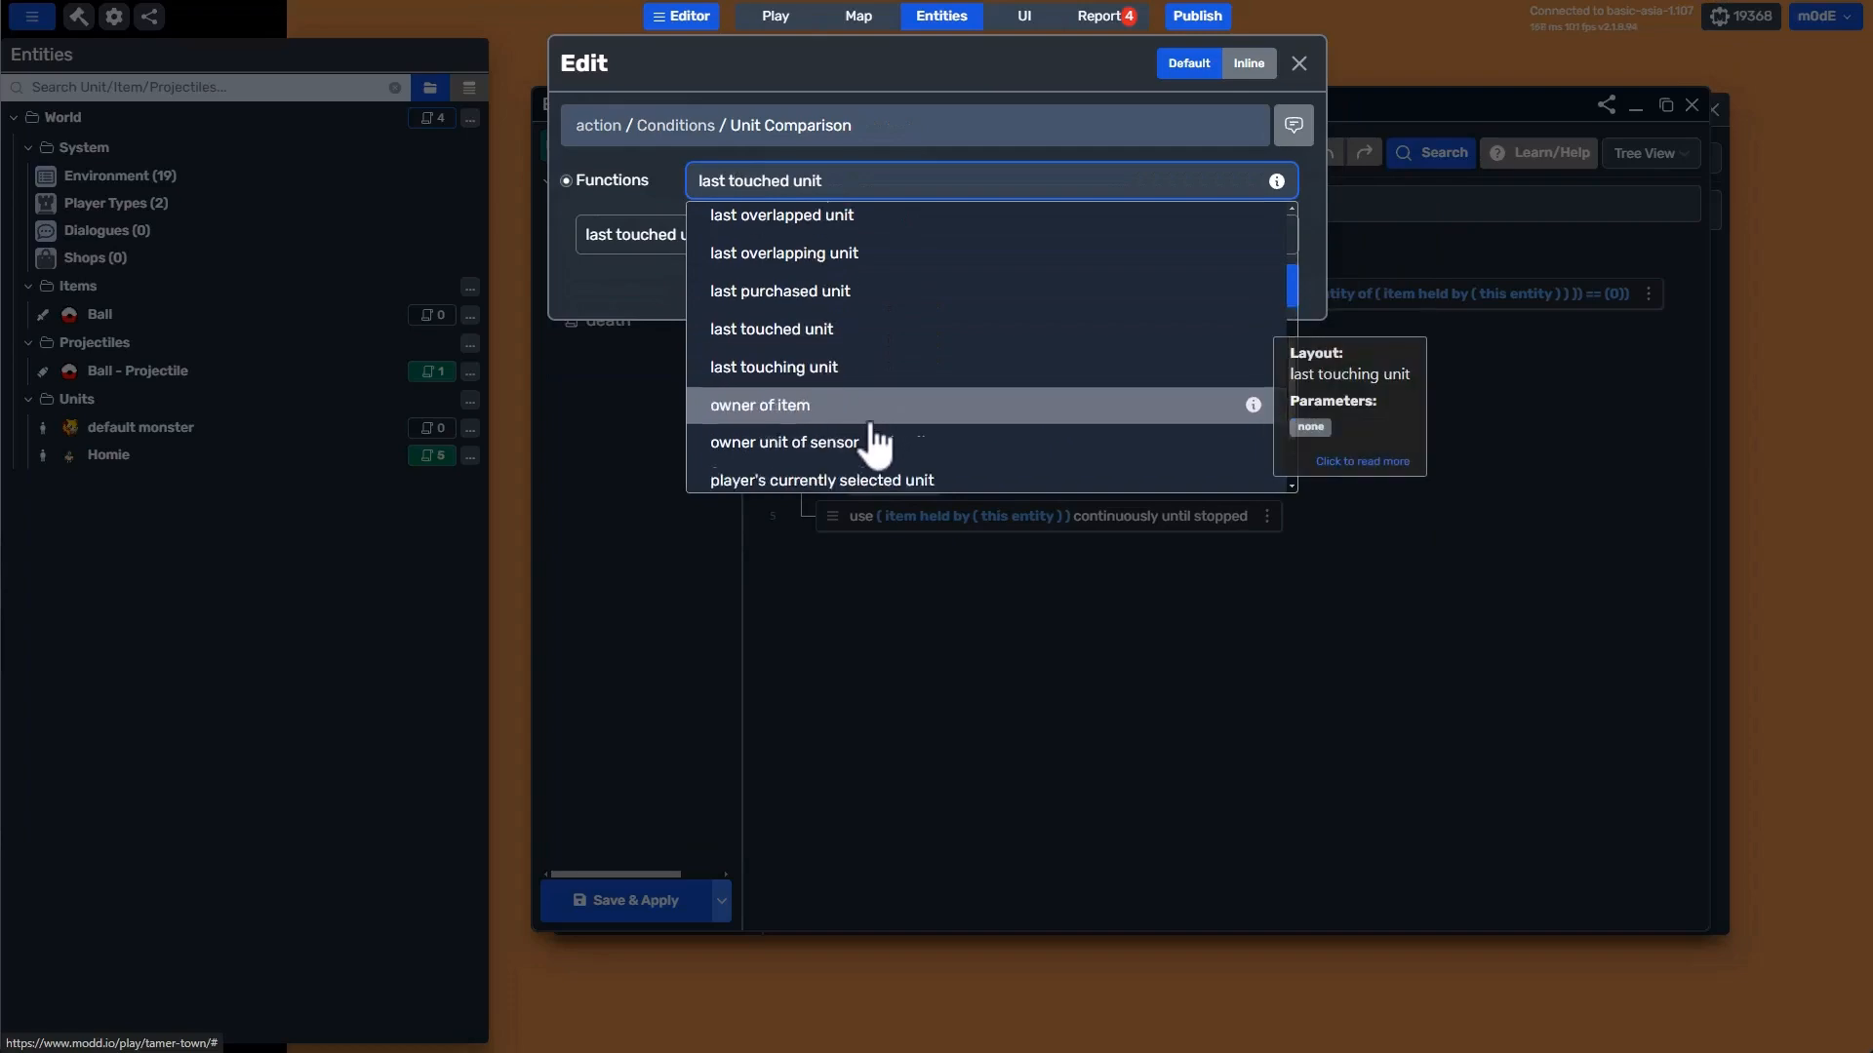
scroll(878, 444, "down", 3)
left_click(850, 465)
key("Return")
key("Return")
key("Return")
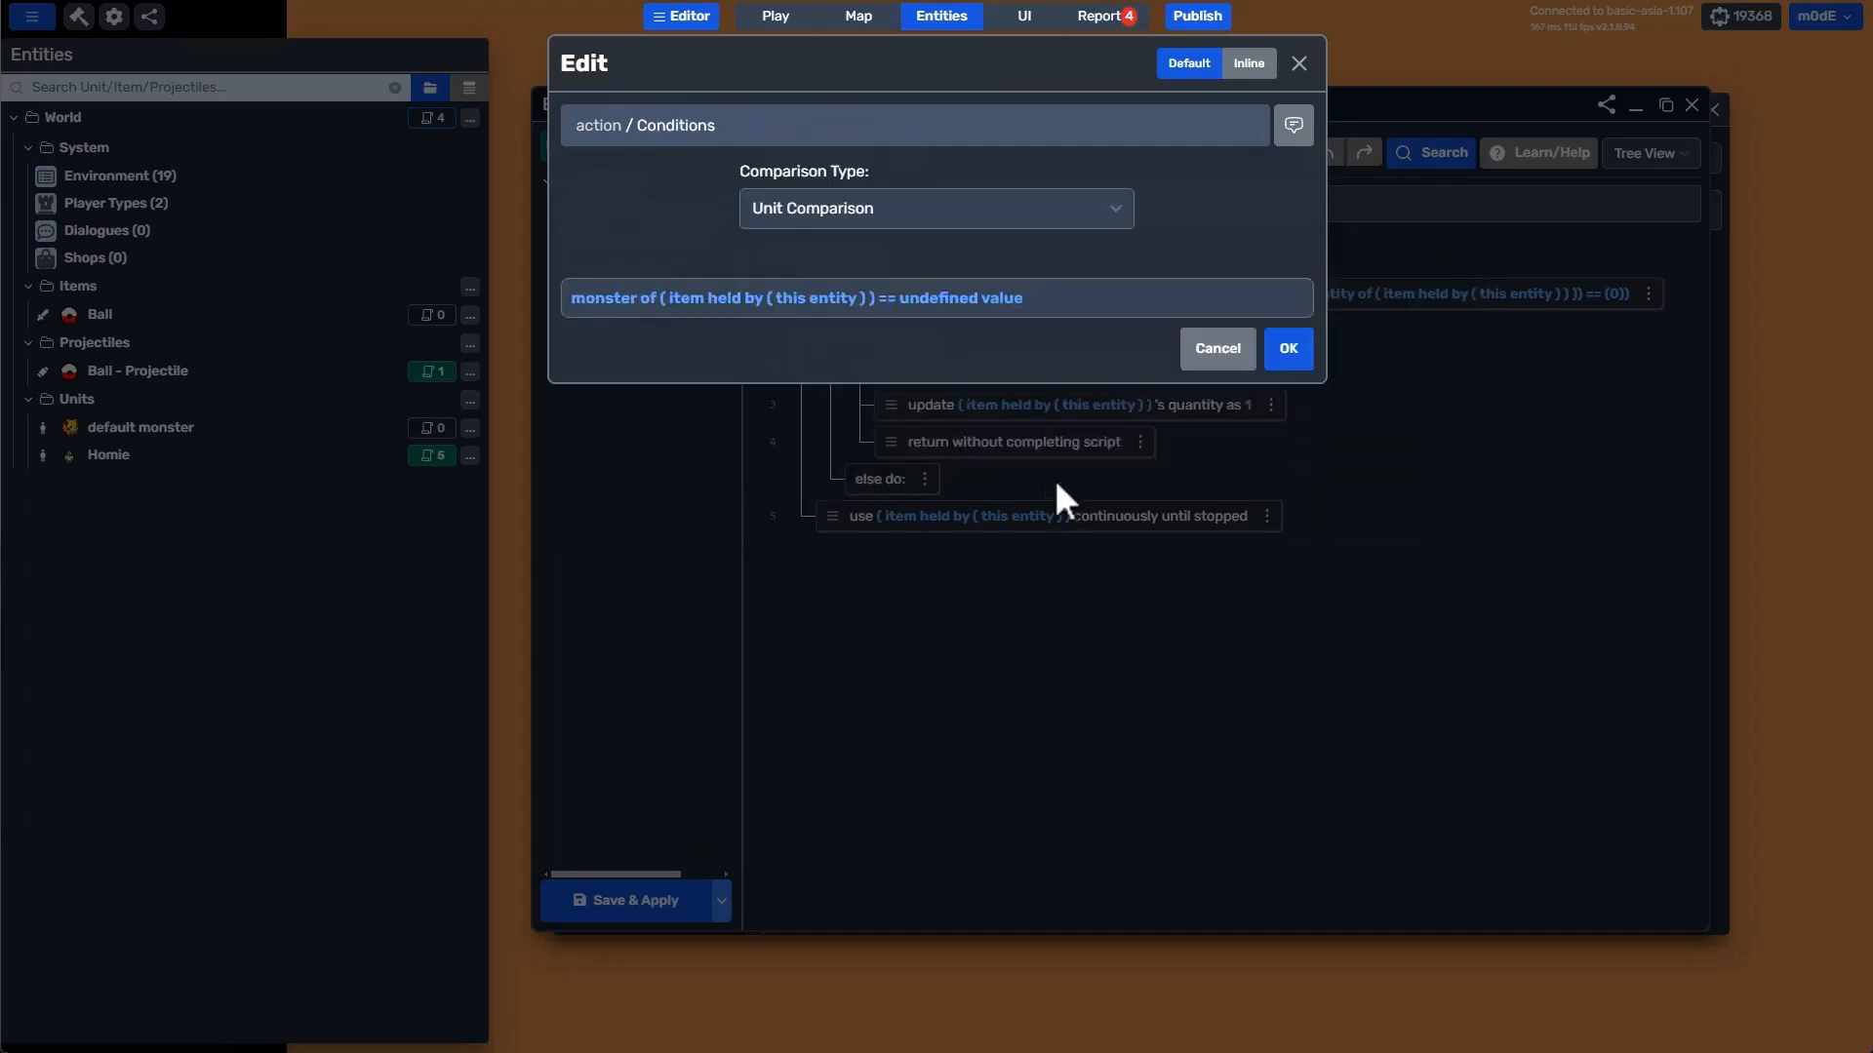
Move the new if action to the start of the then branch and add return without completing script to its own then branch.
left_click_drag(891, 479, 897, 366)
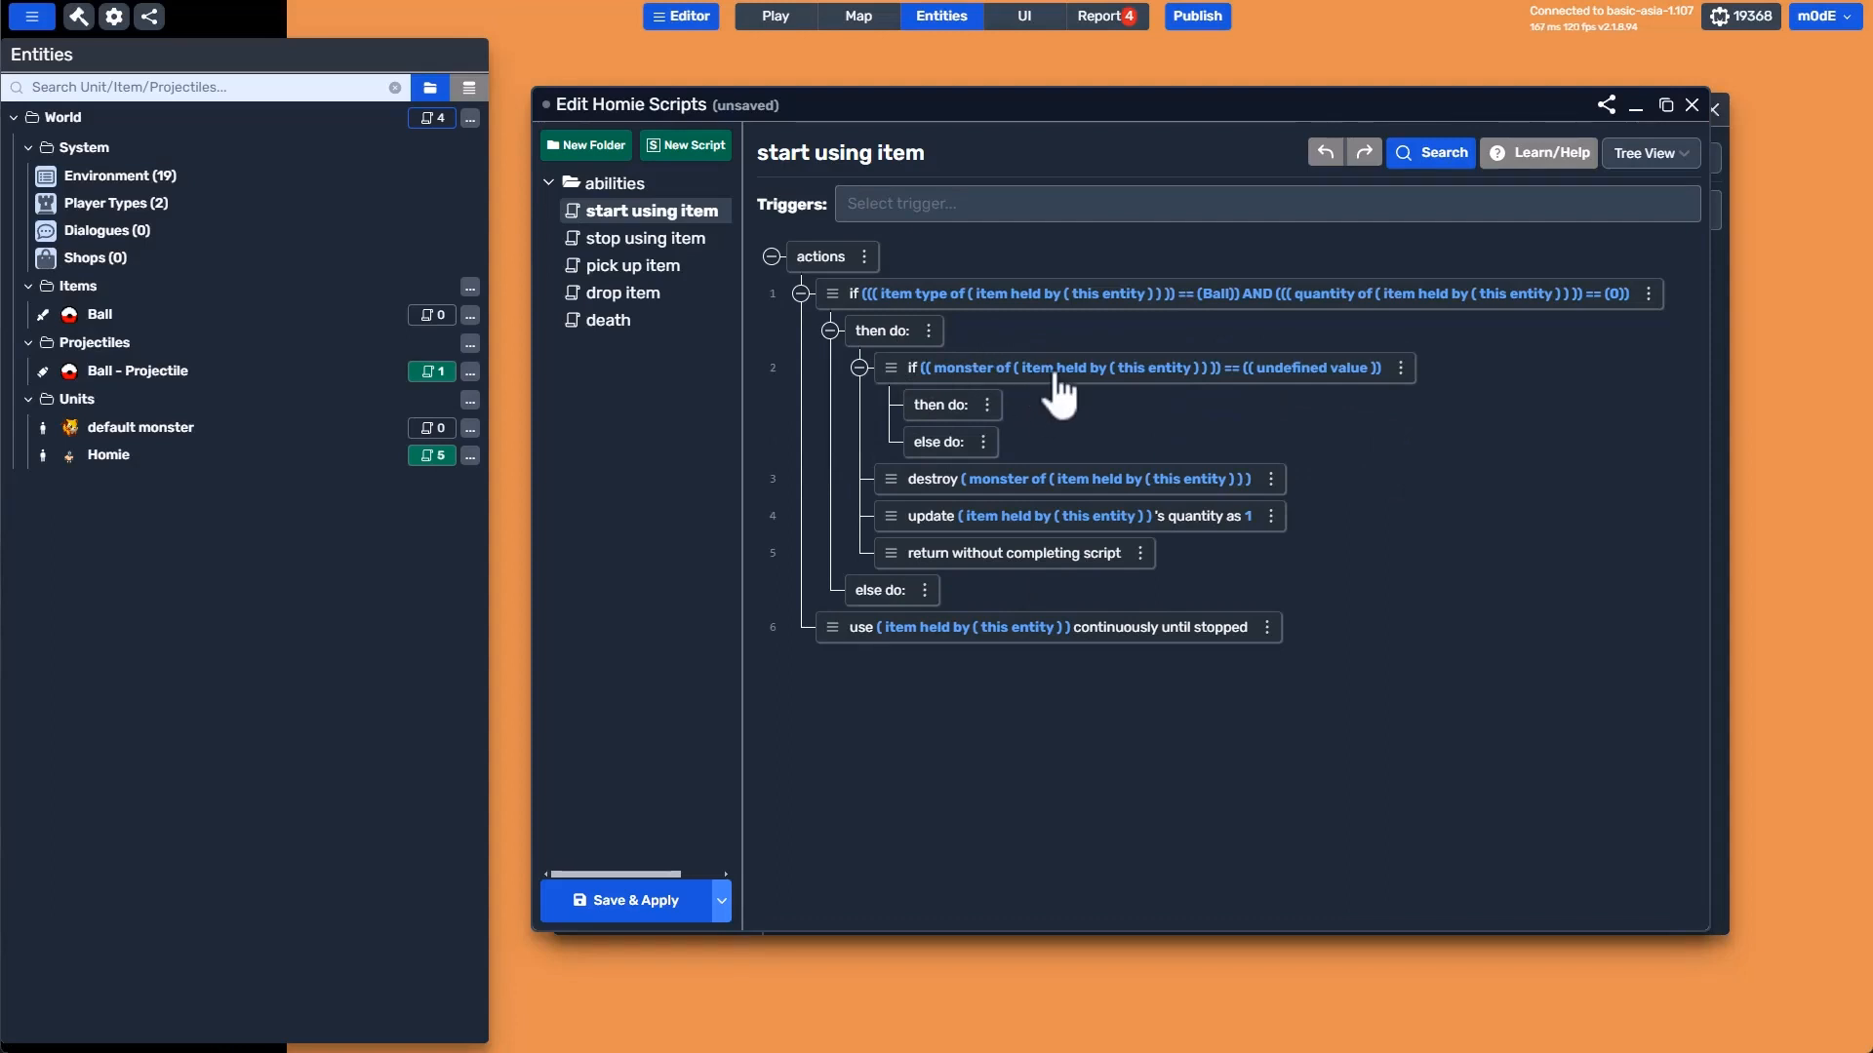
left_click(1010, 425)
key("Return")
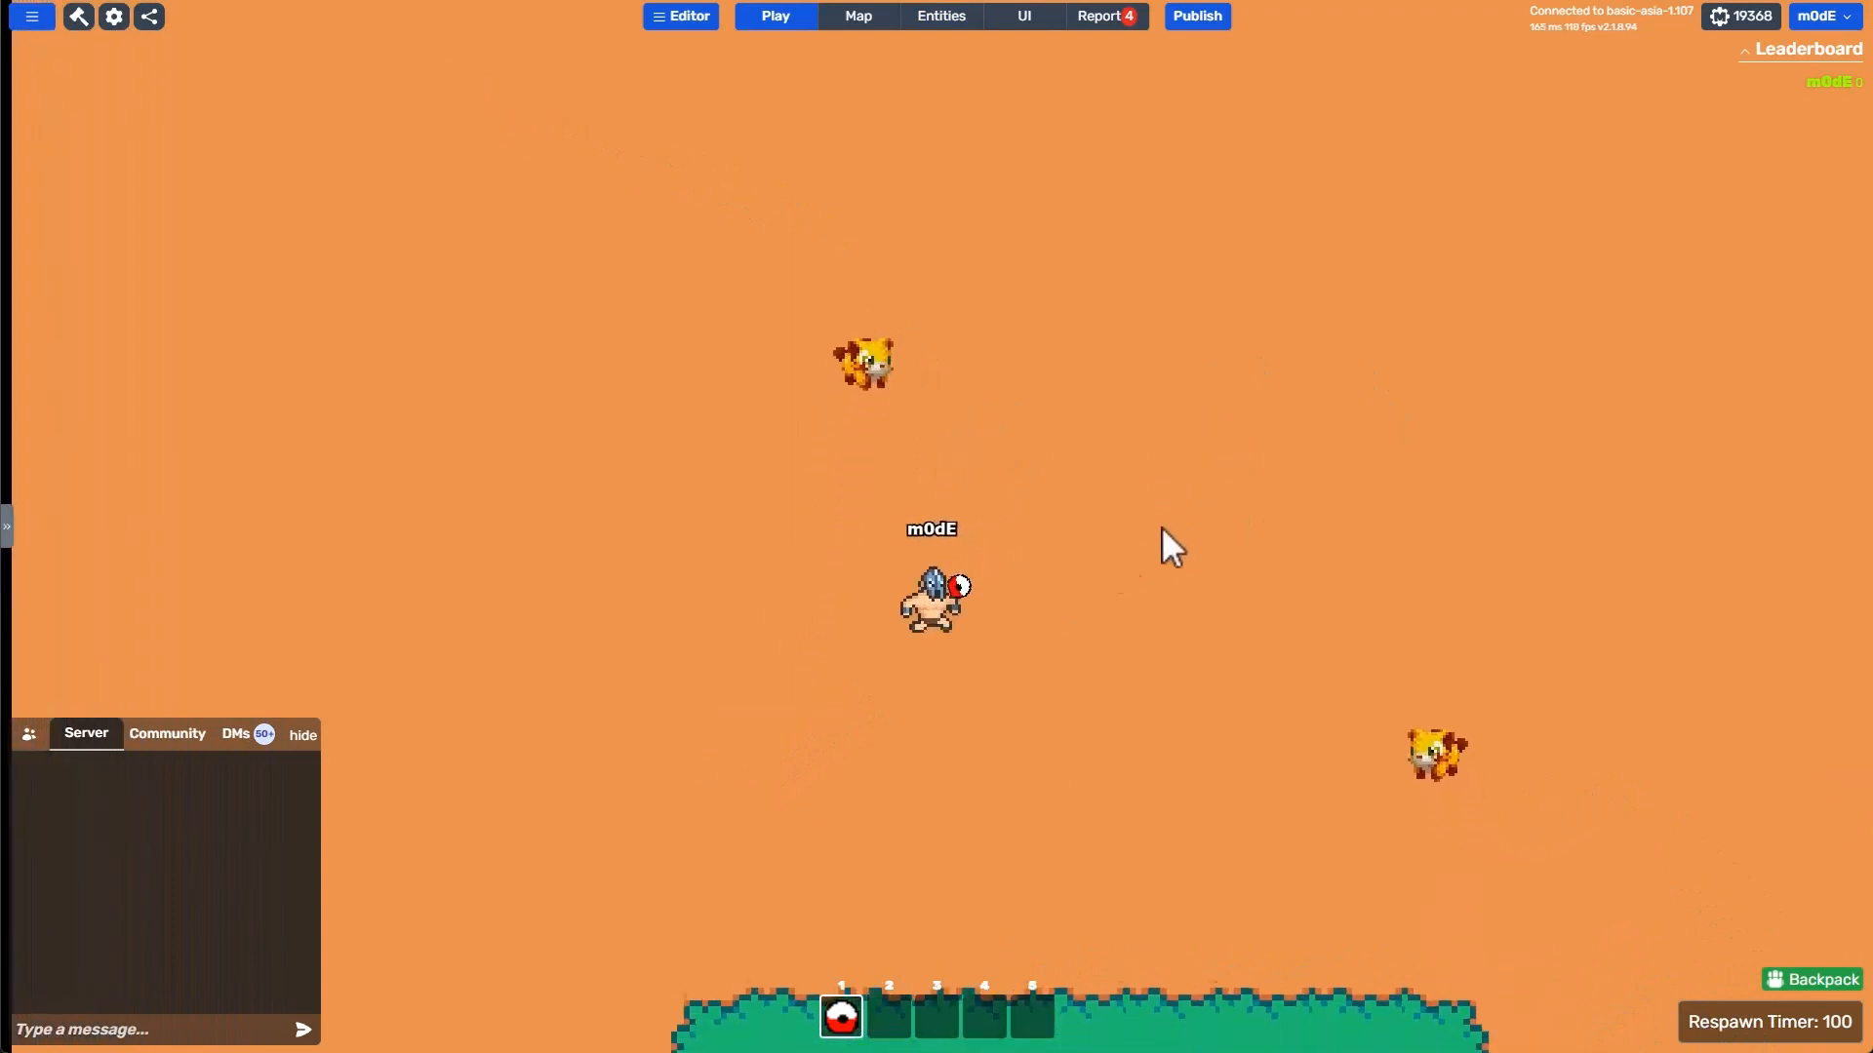
Test the script in play mode by walking around and repeatedly throwing the ball and recalling the monster, including while a ball is still in flight.
left_click(1186, 484)
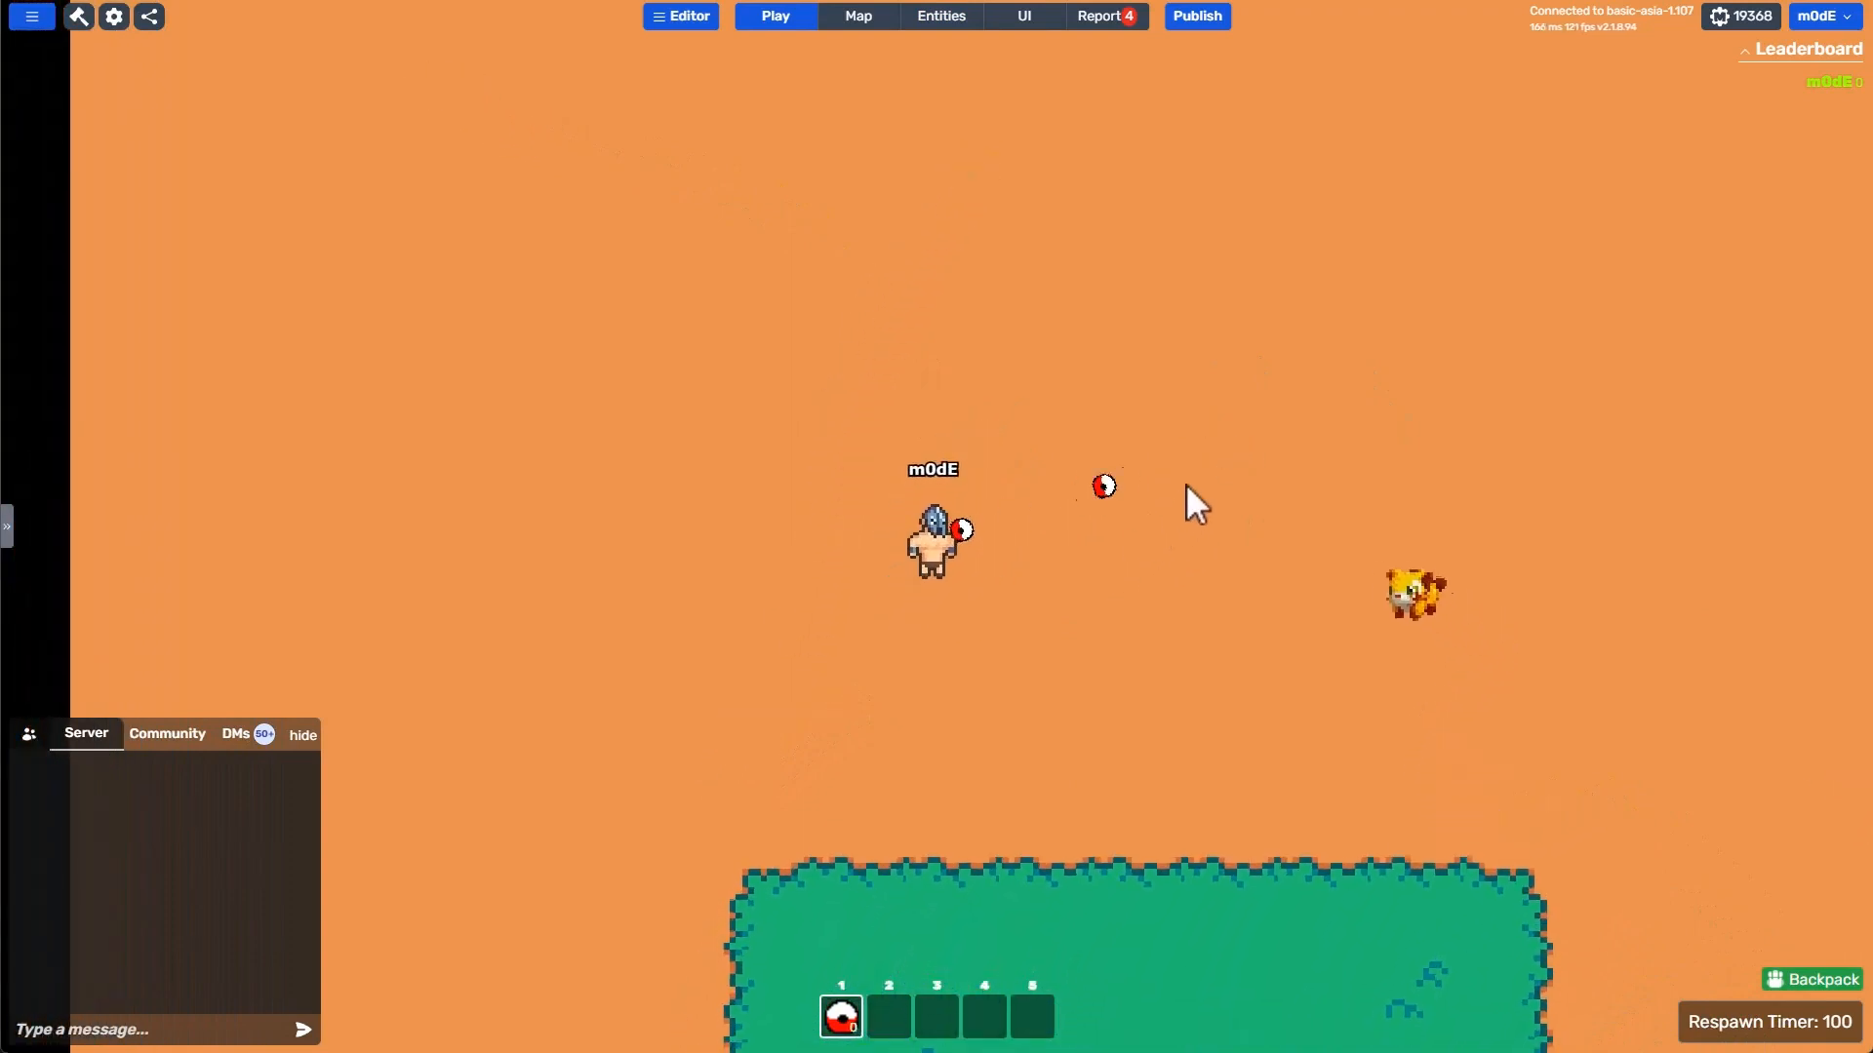
left_click(1096, 387)
key("d")
key("w")
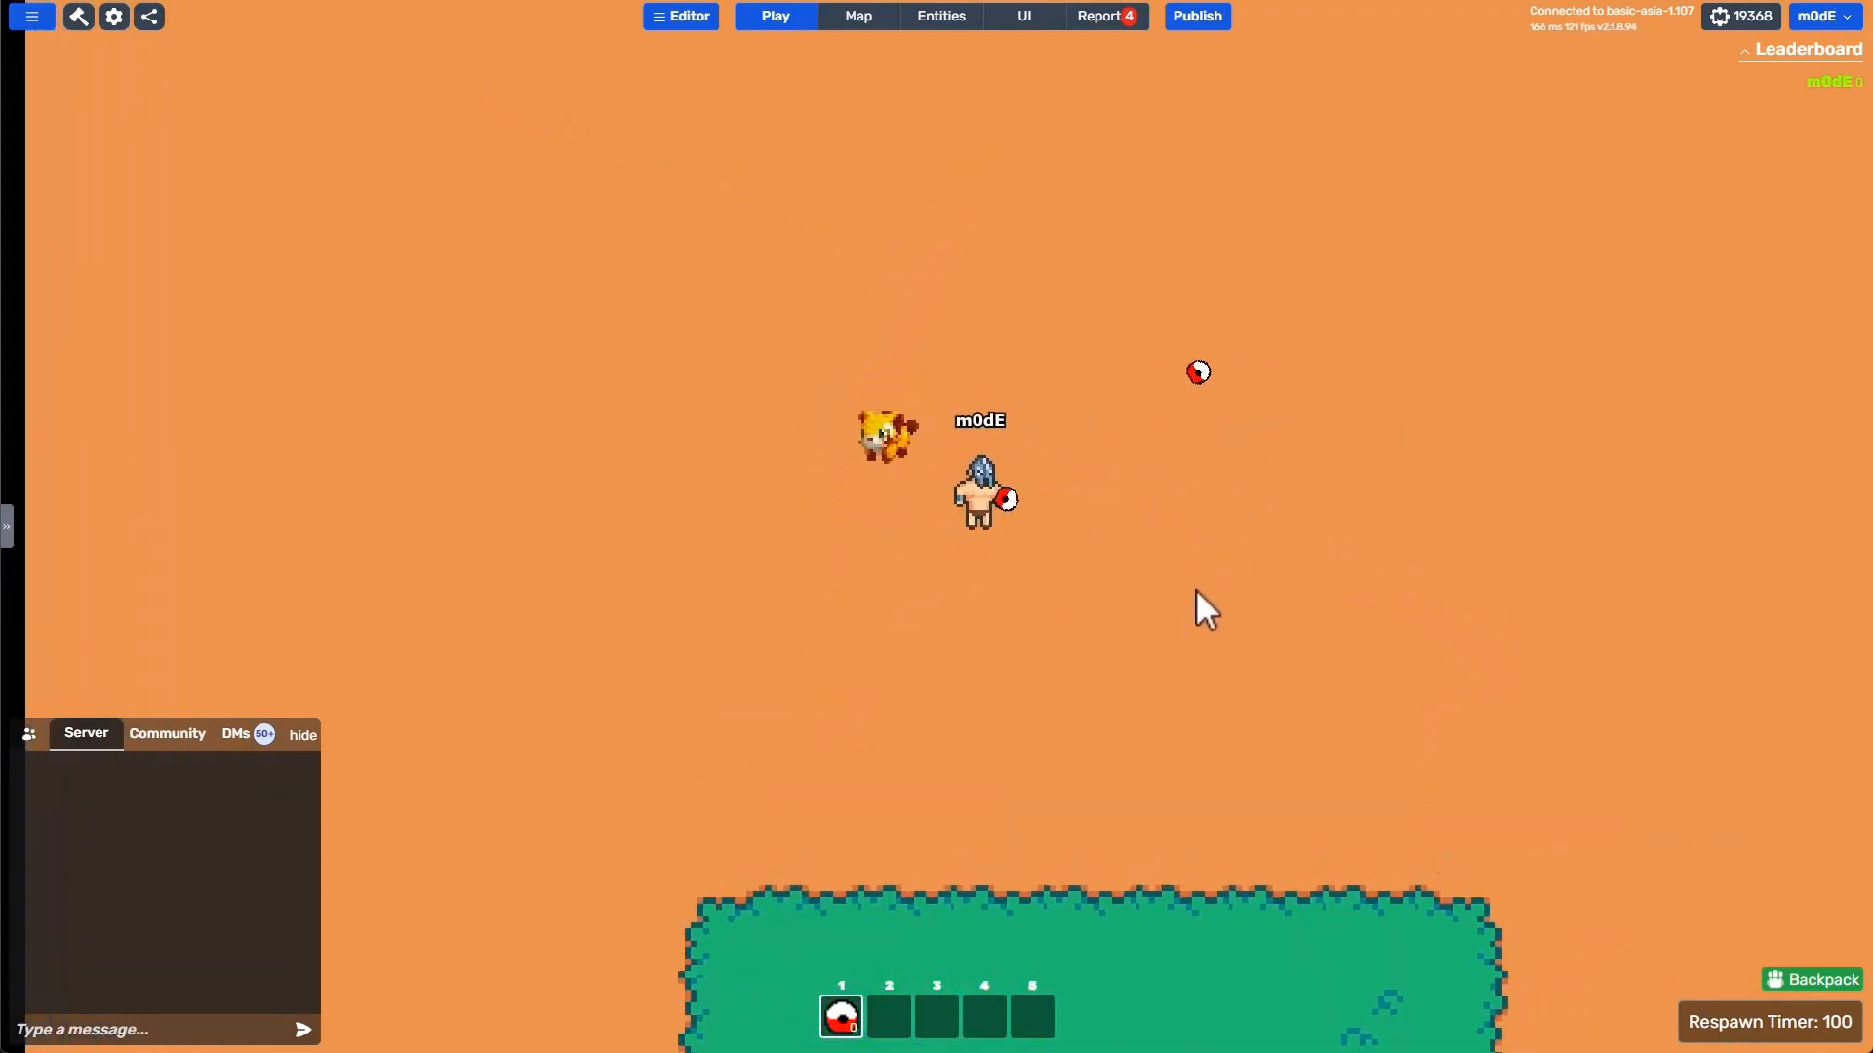
left_click(1196, 589)
key("d")
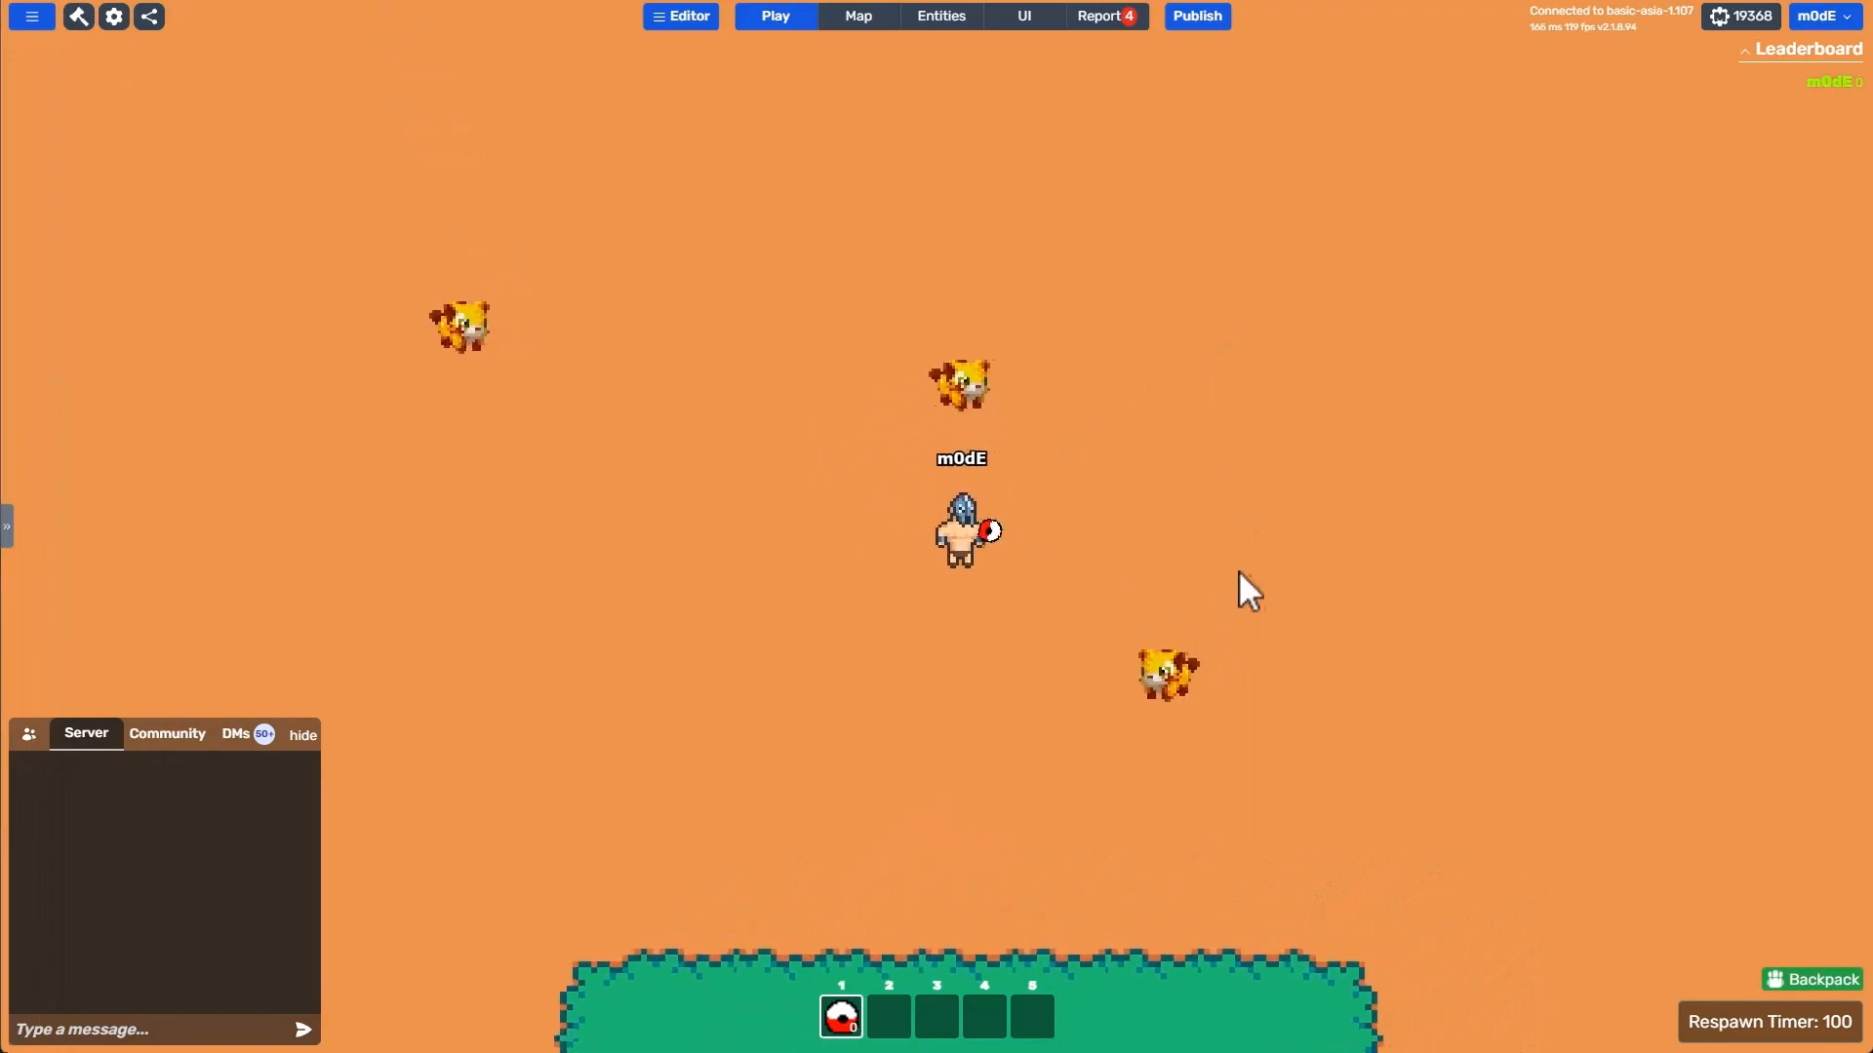
key("a")
key("s")
left_click(1225, 540)
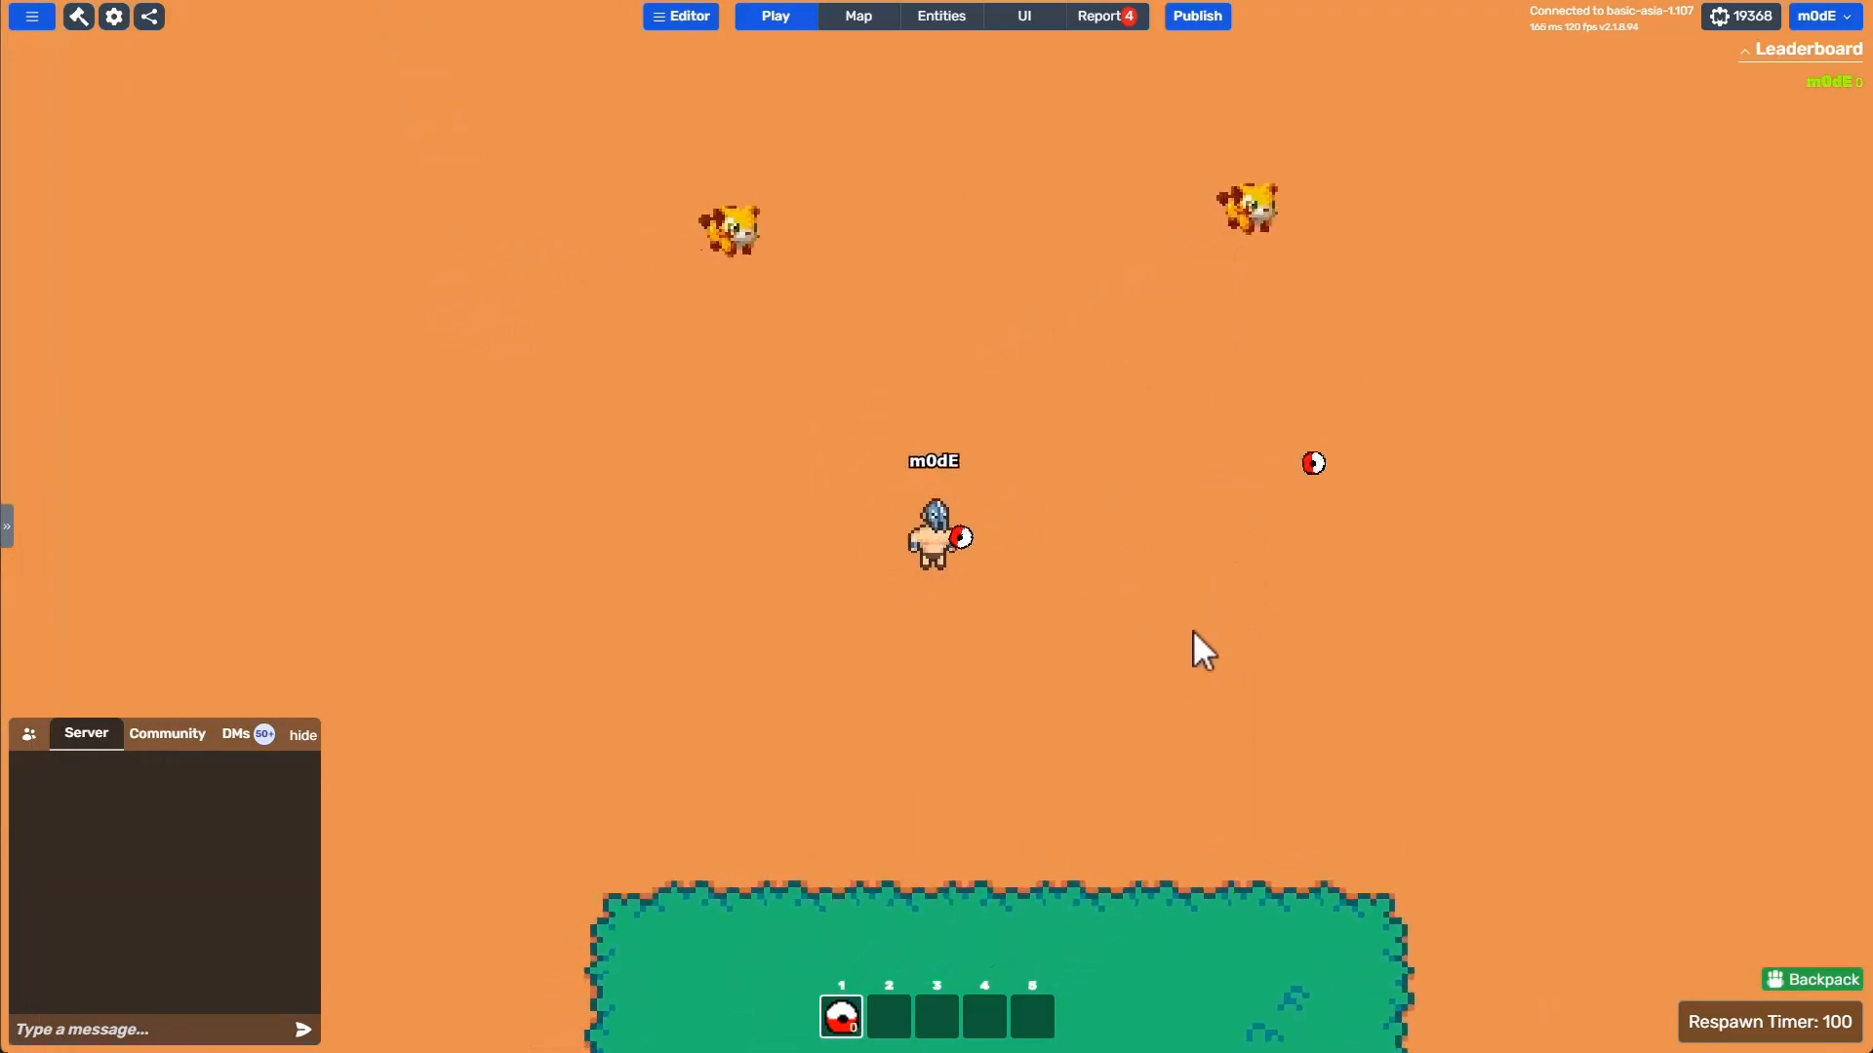
left_click(1170, 629)
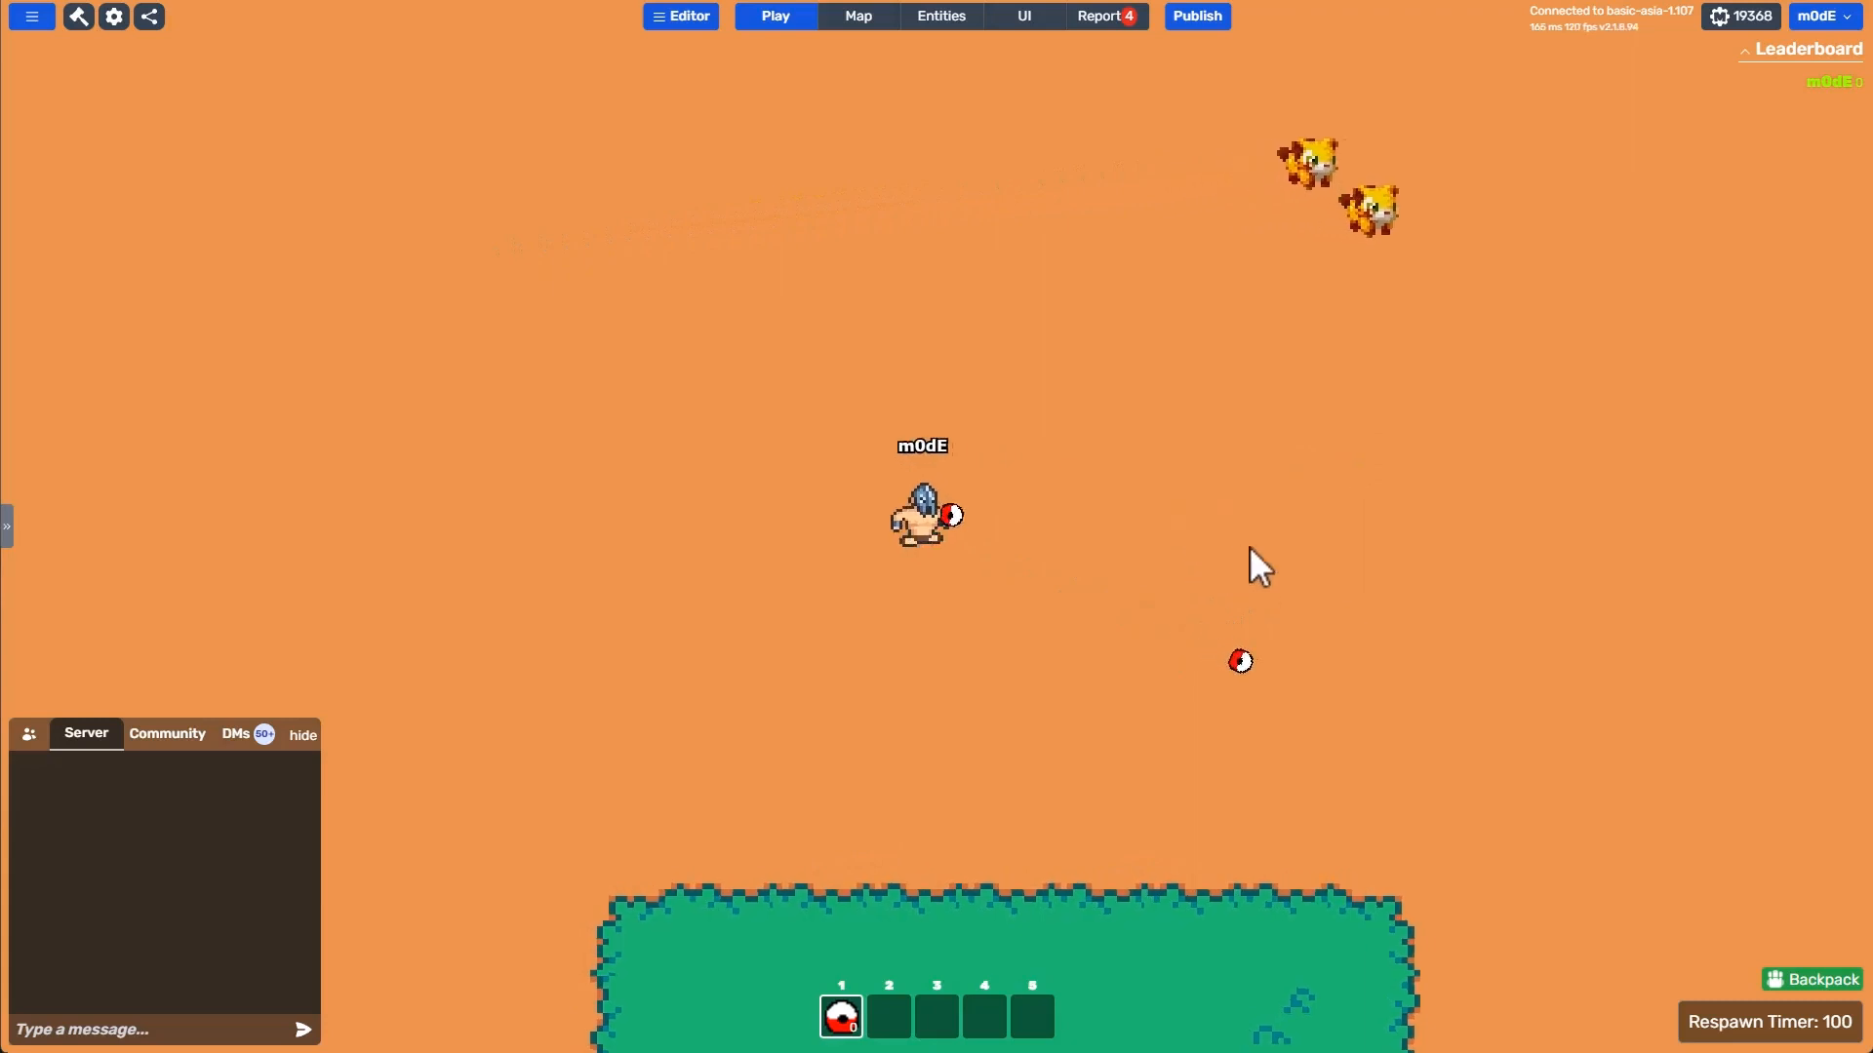
key("a")
key("w")
key("s")
key("d")
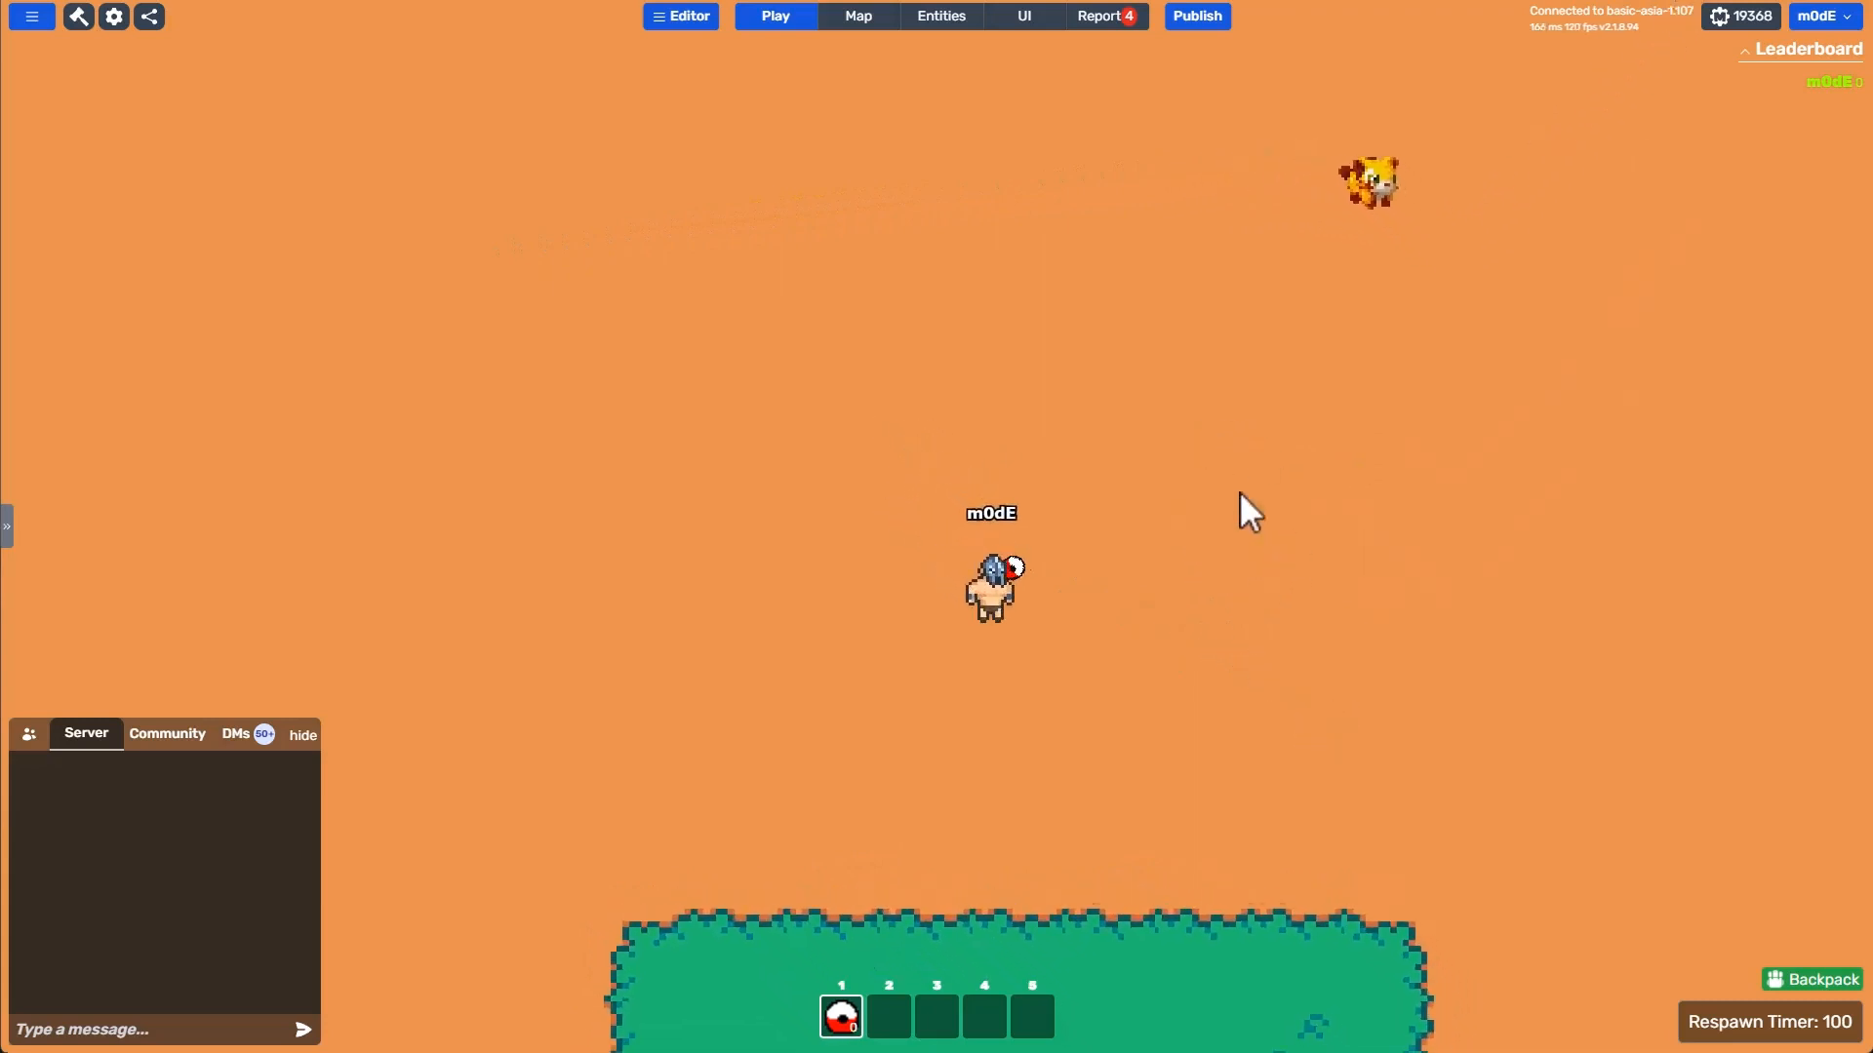
left_click(1239, 491)
key("w")
key("a")
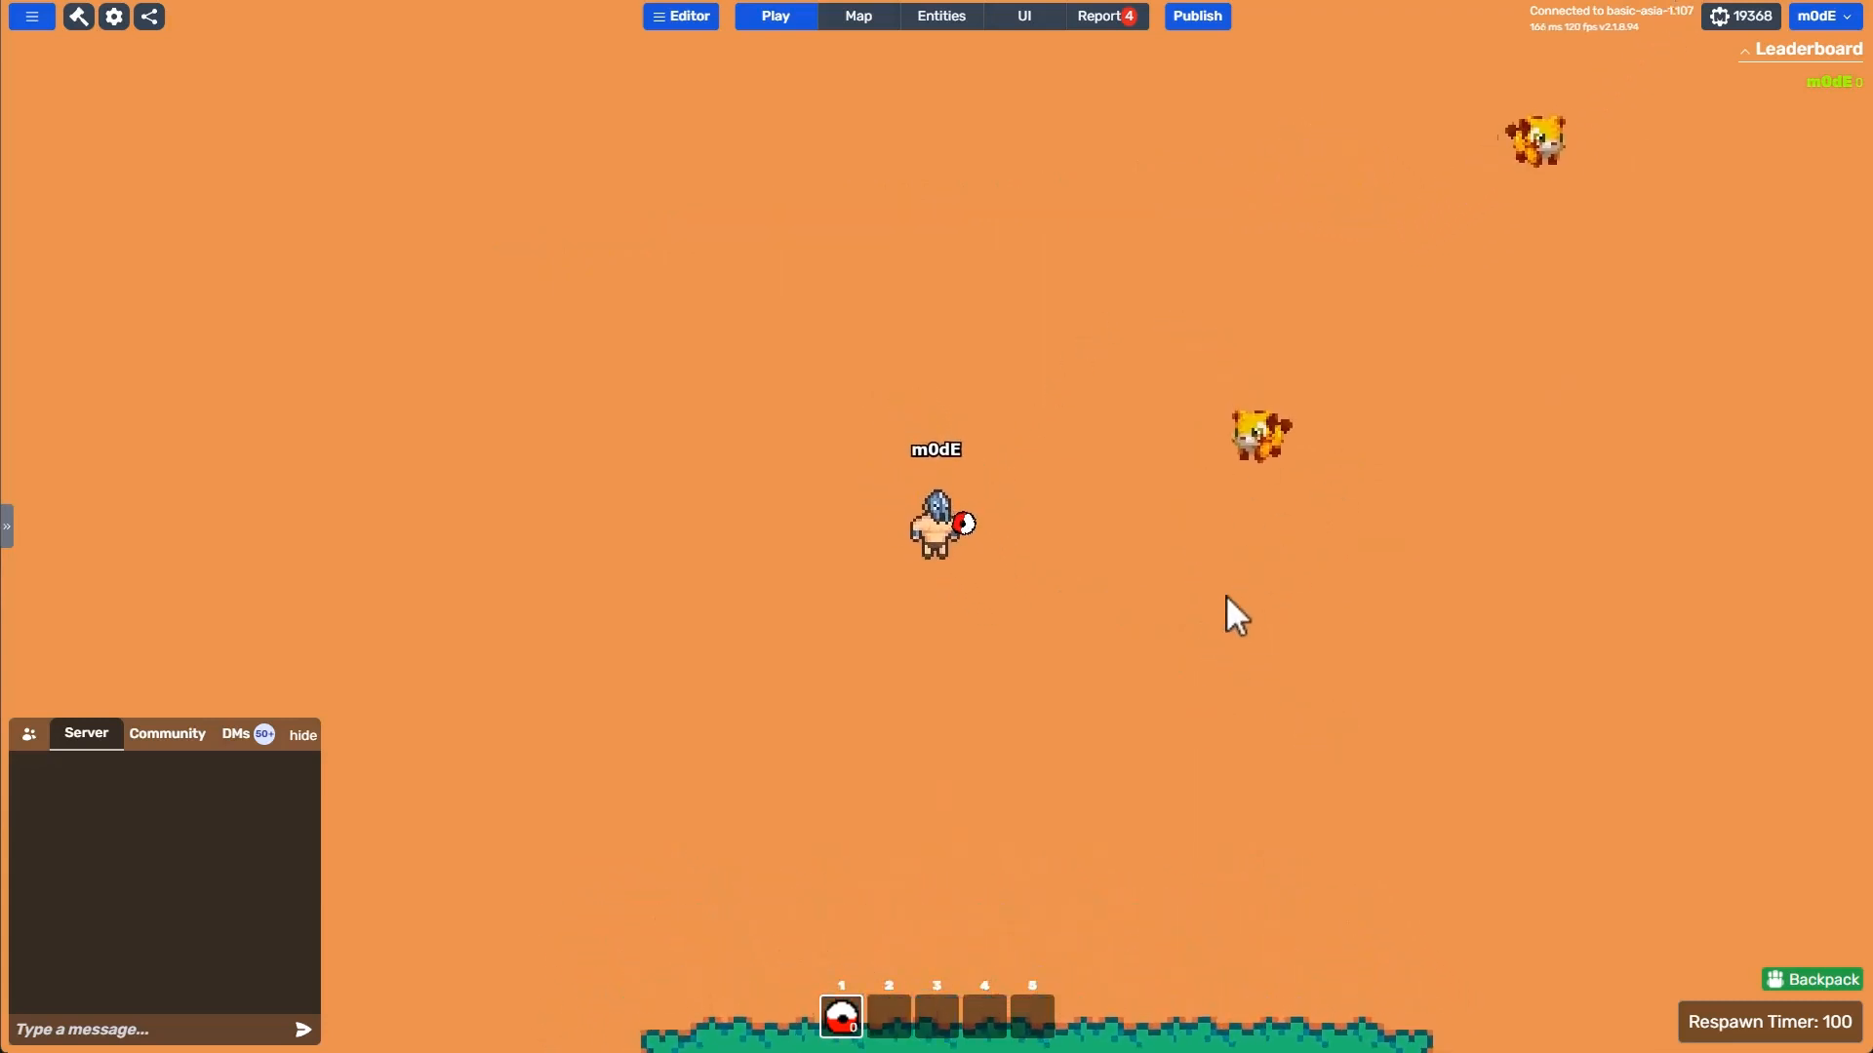
key("w")
key("d")
key("s")
key("a")
left_click(634, 459)
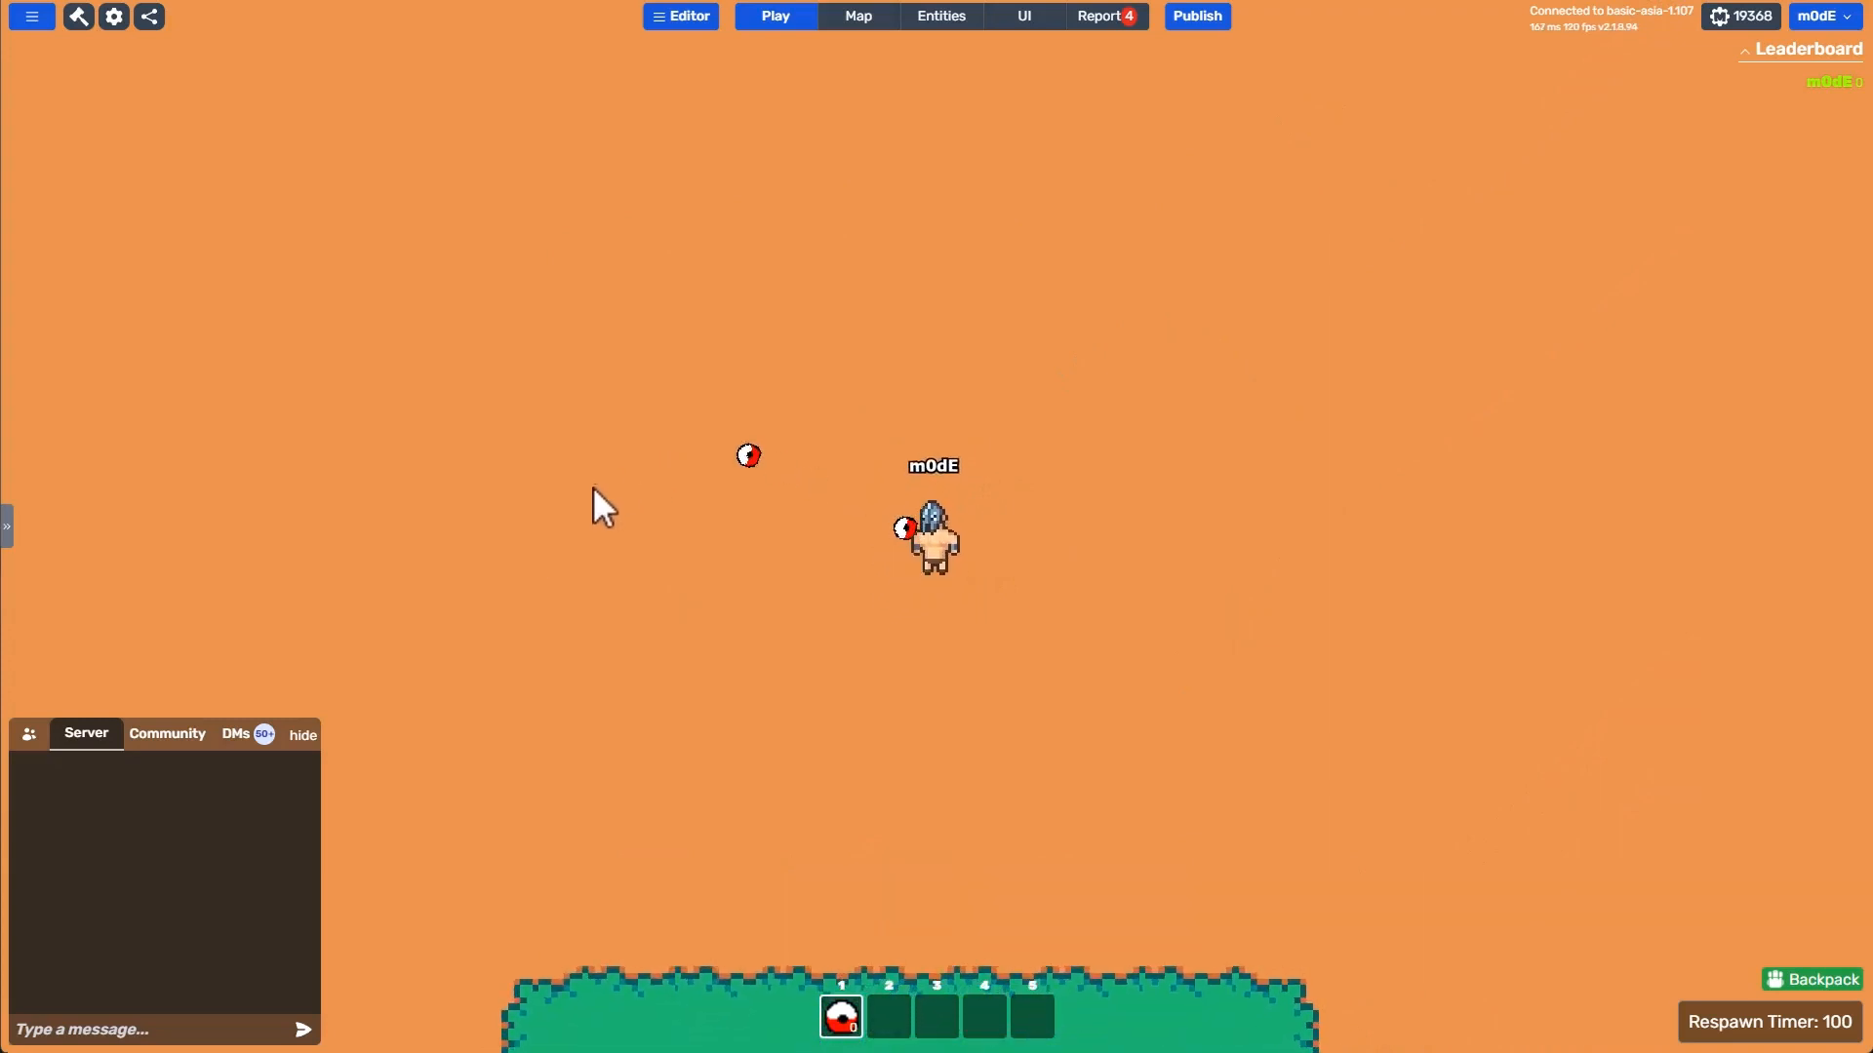
key("w")
key("a")
left_click(640, 586)
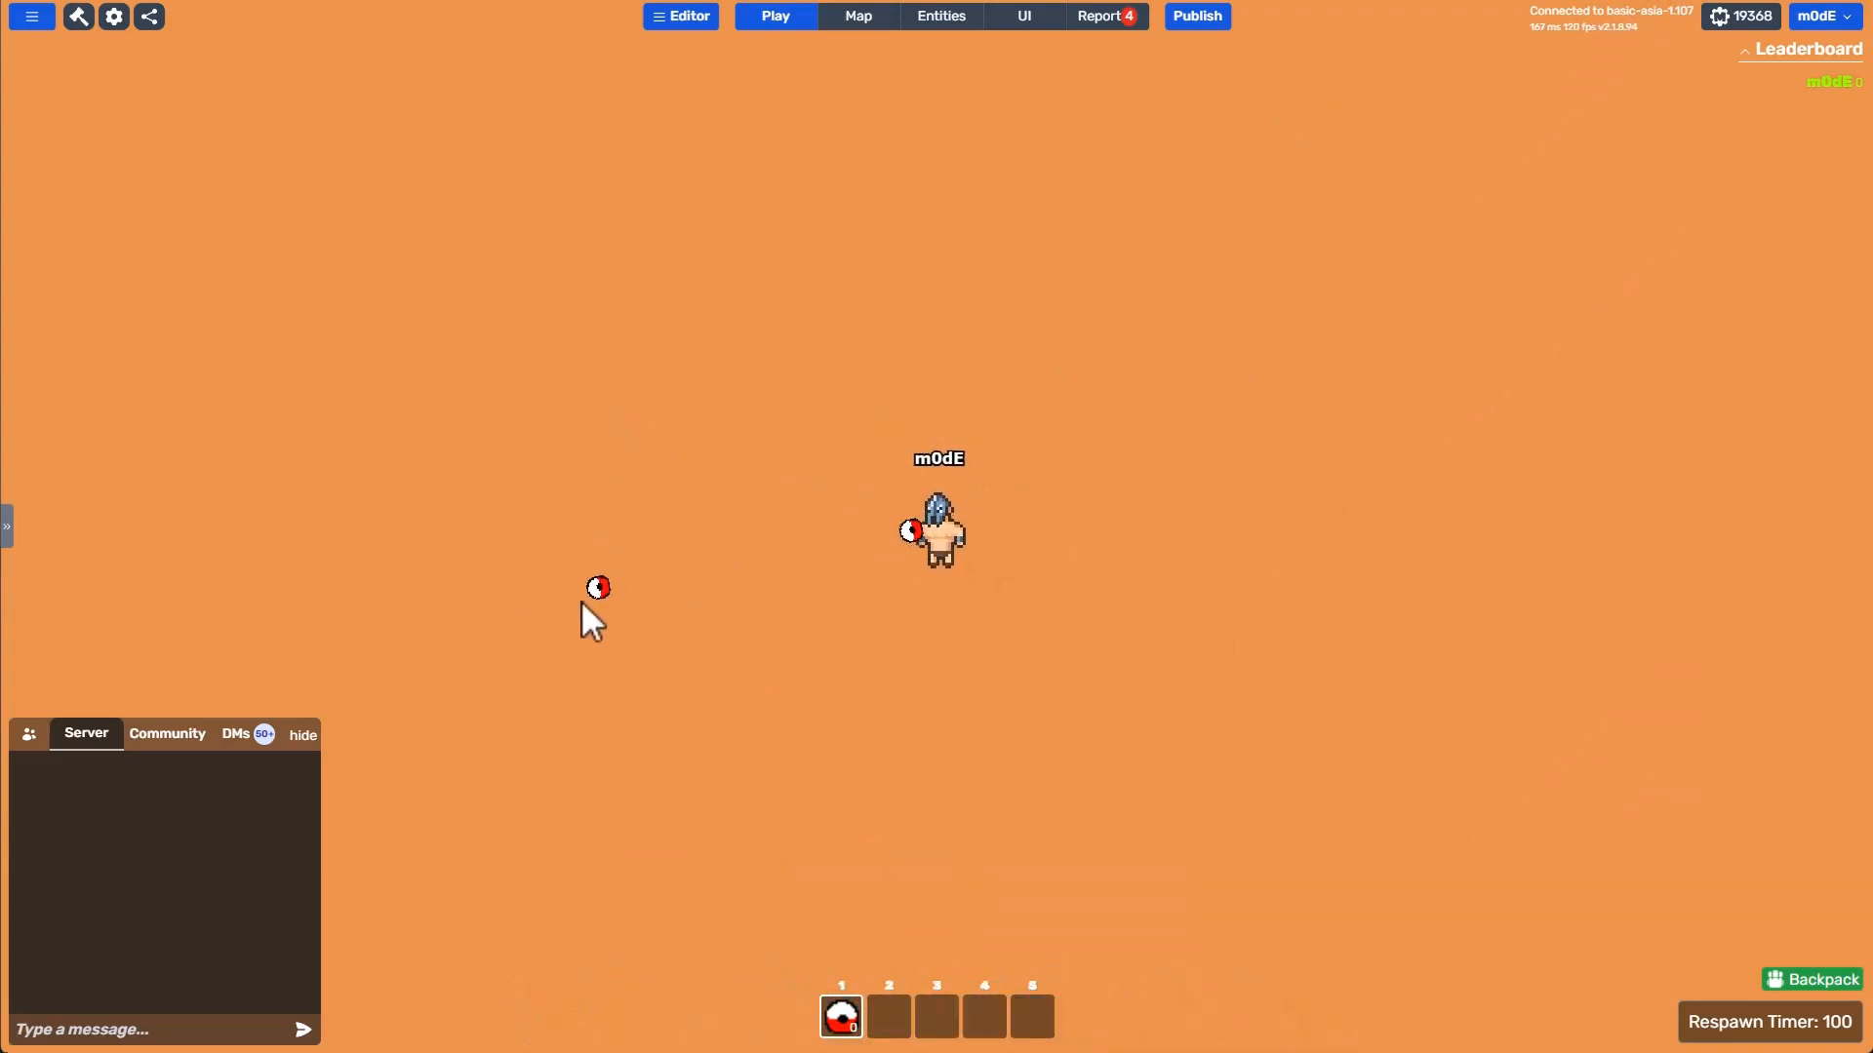
key("s")
key("a")
key("w")
key("d")
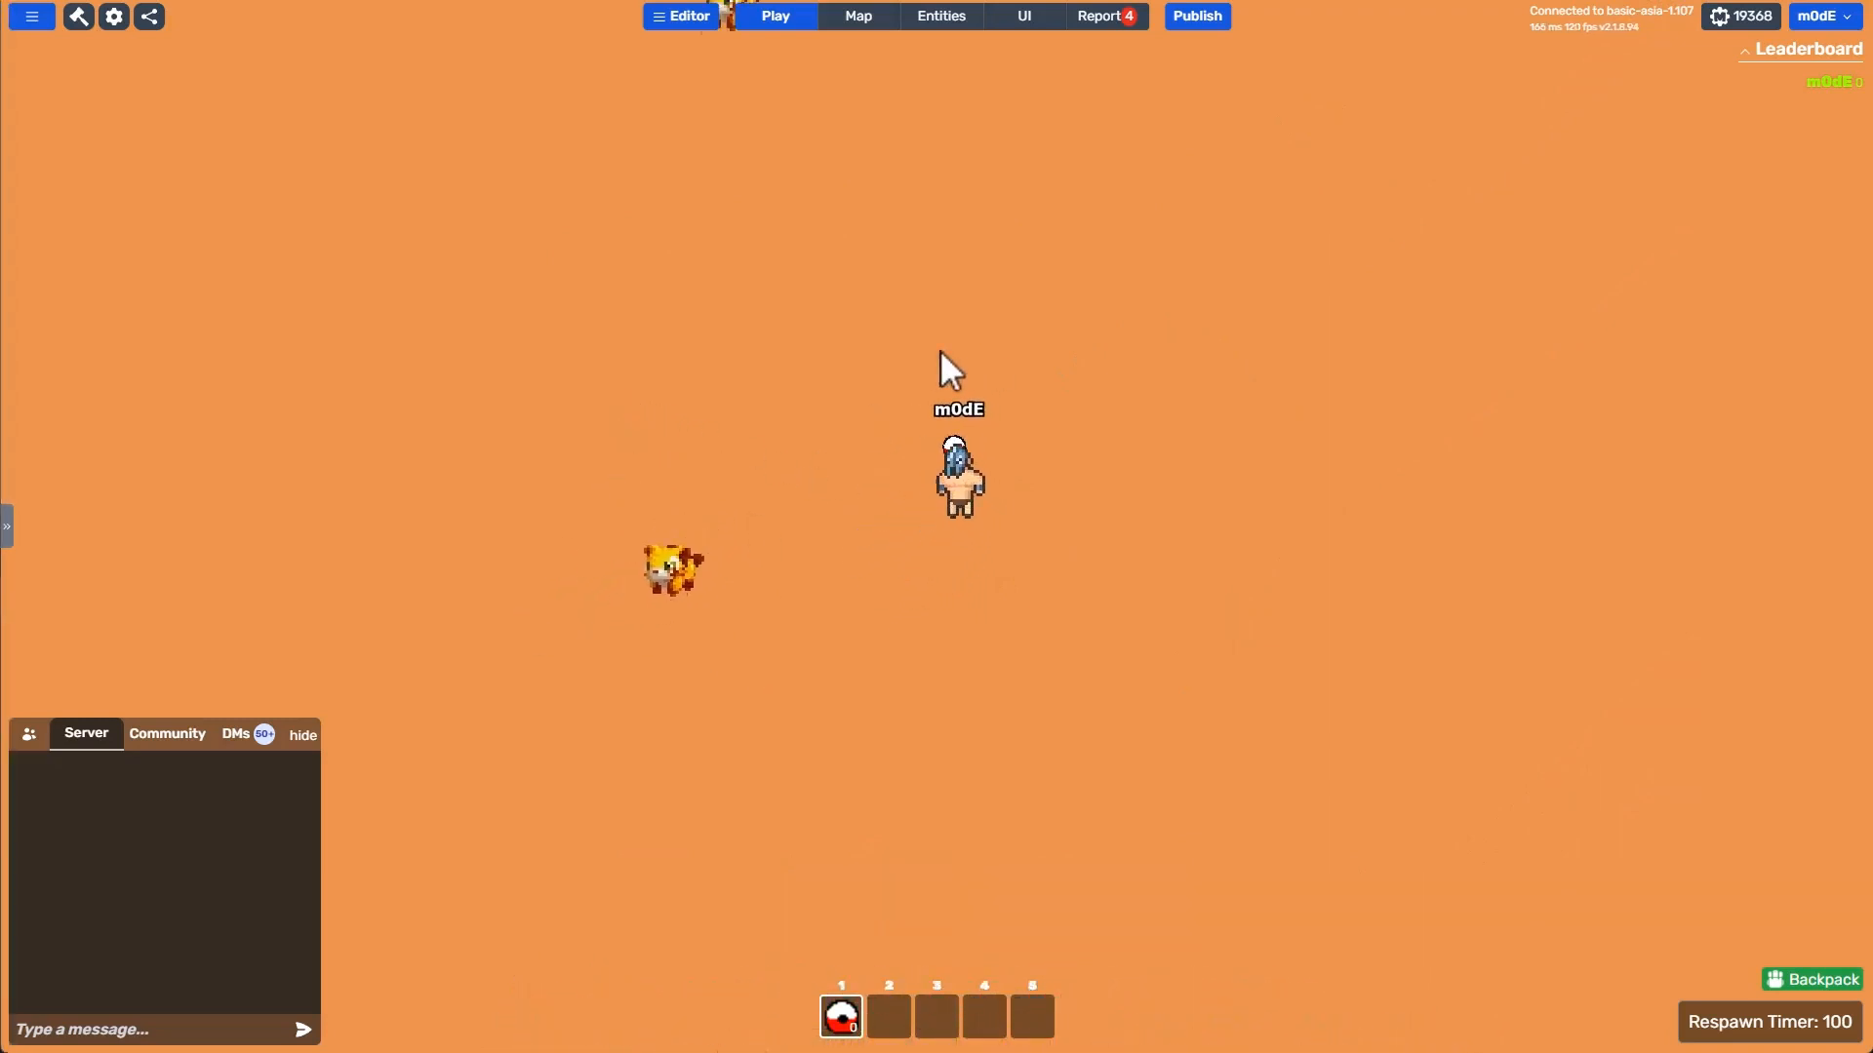
key("s")
key("a")
left_click(657, 732)
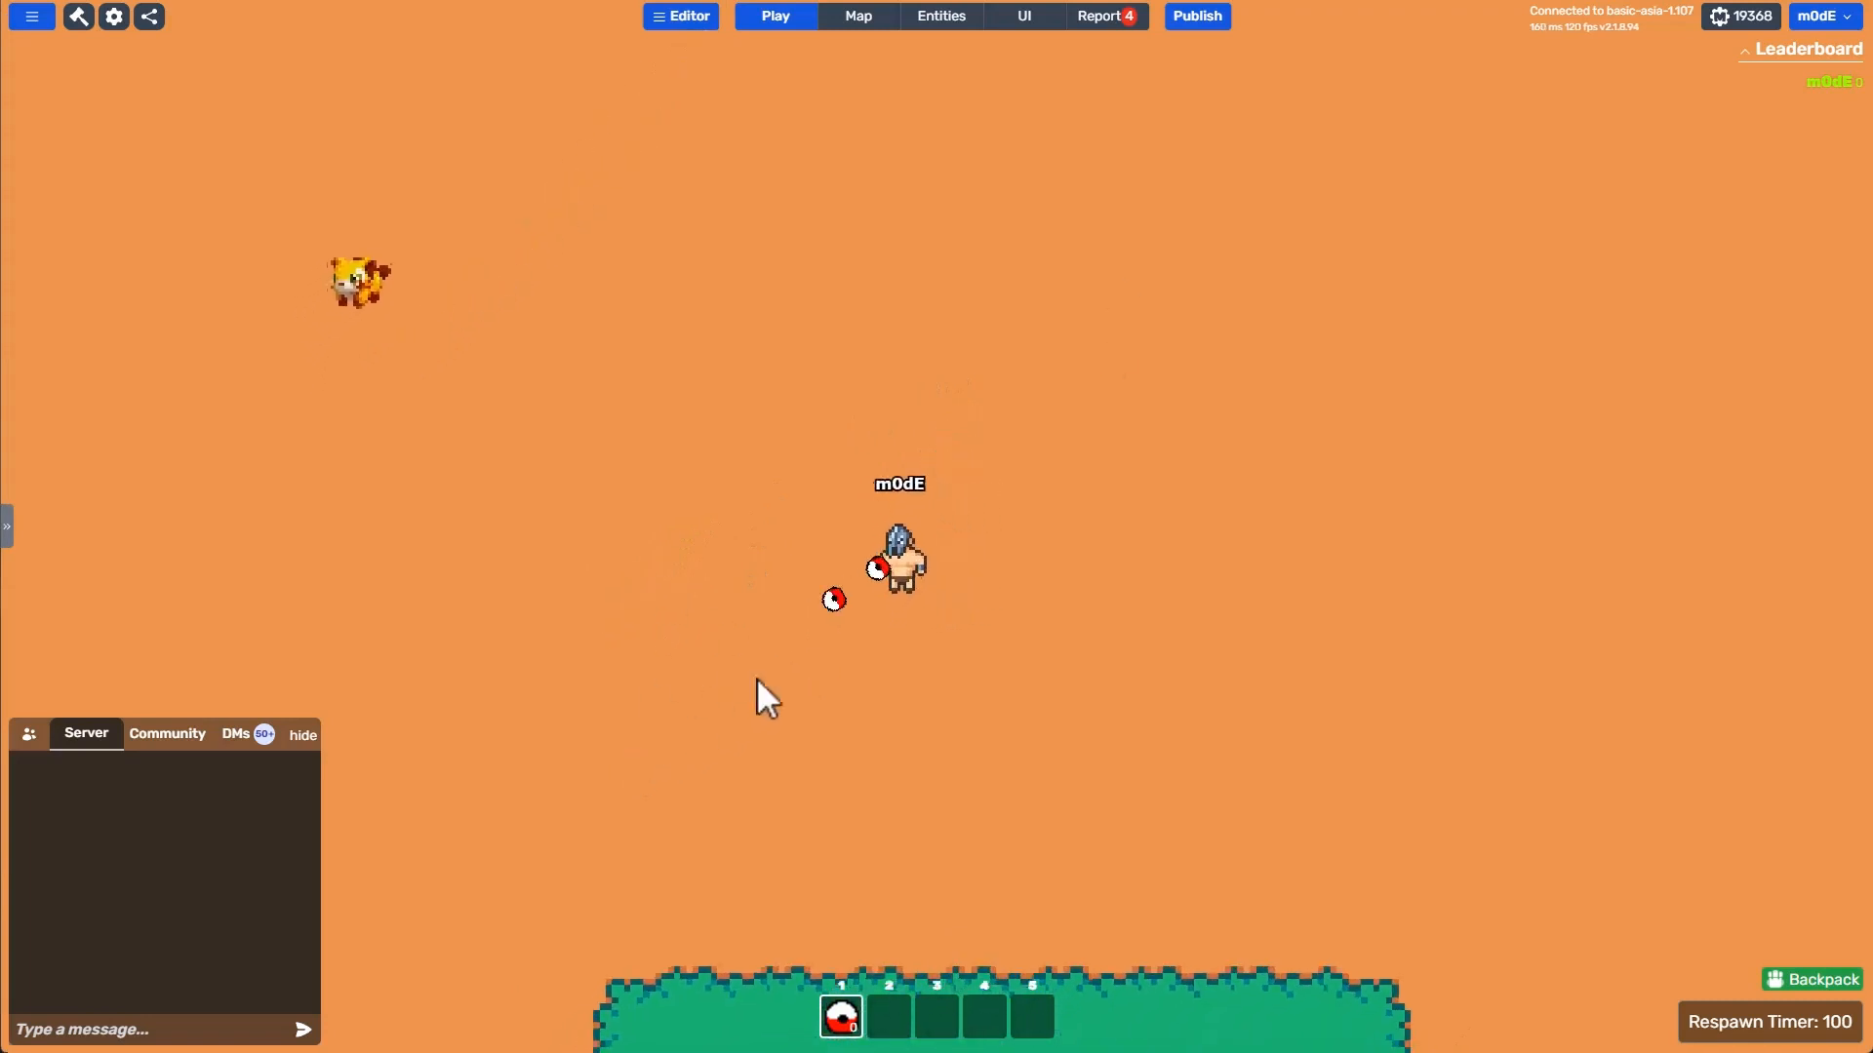
key("s")
key("d")
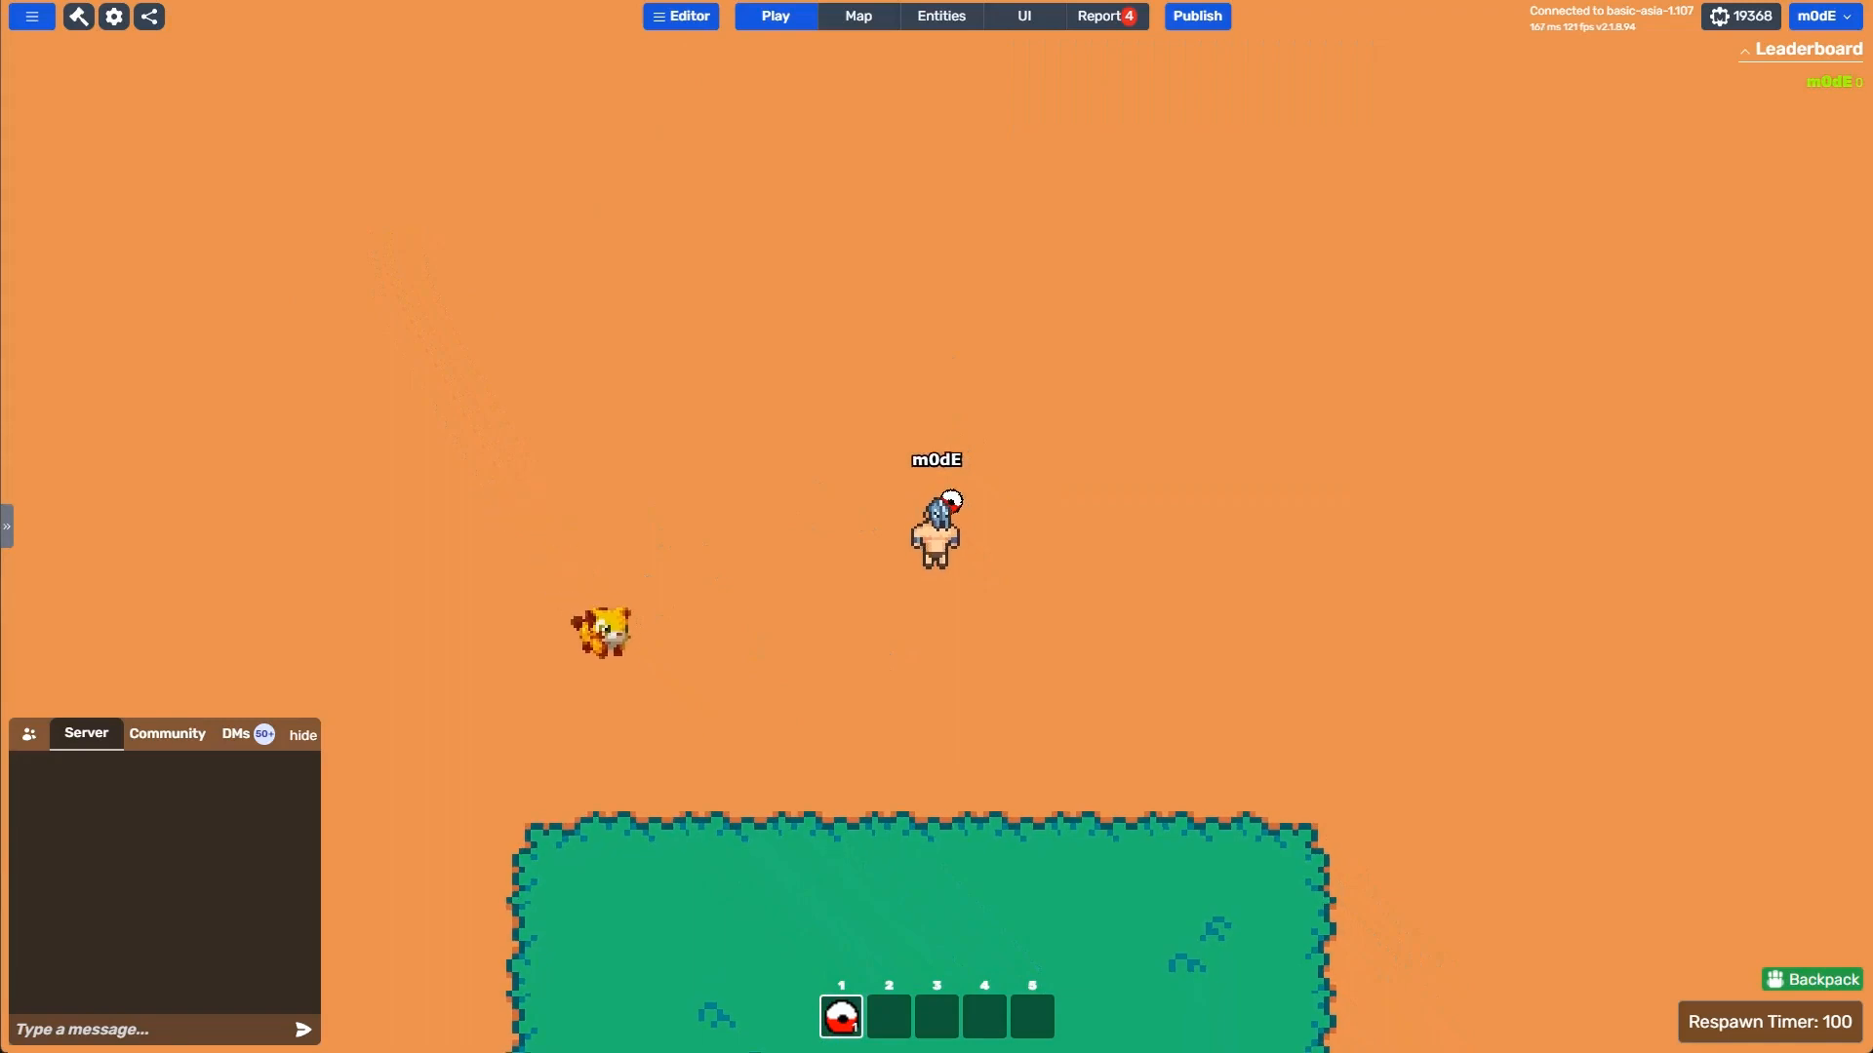
Look over the Super Package Retro Pixel Effects 32x32 pack 2 page and the 02.png sprite sheet in Aseprite, and return to the game.
left_click(1024, 1)
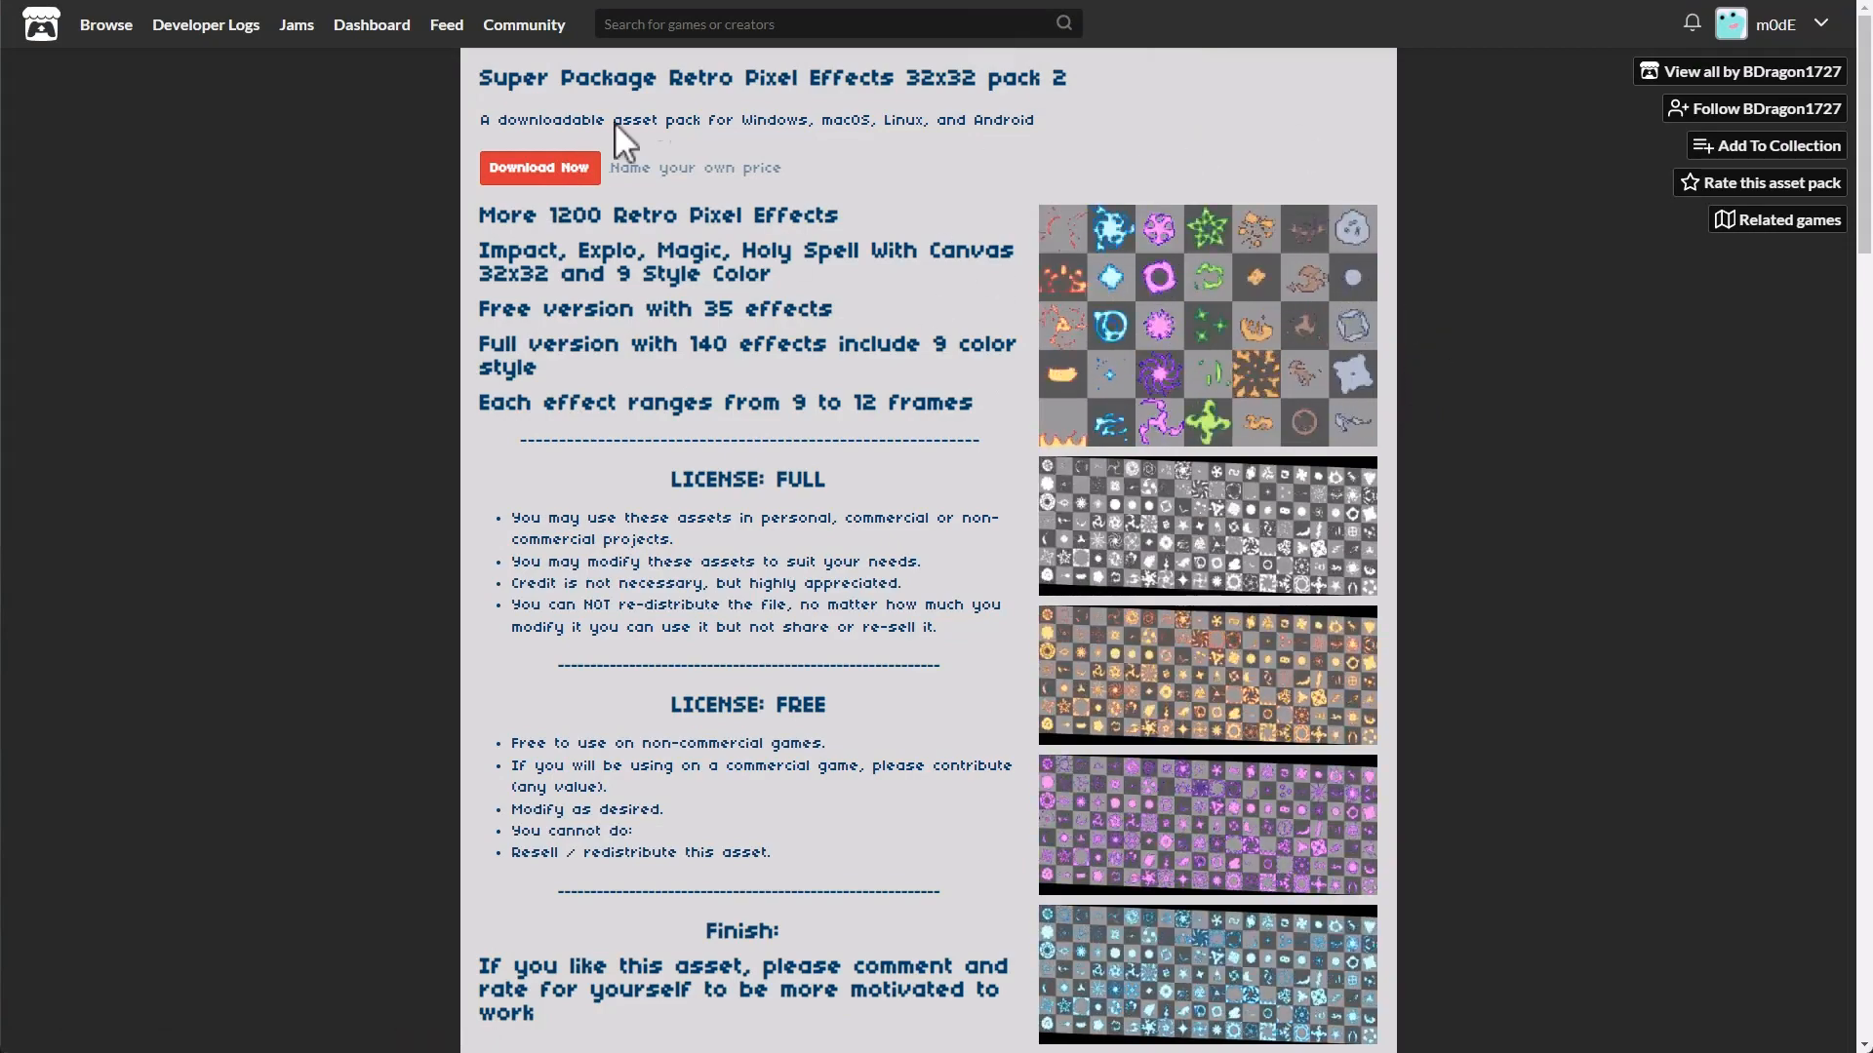
key("alt+Tab")
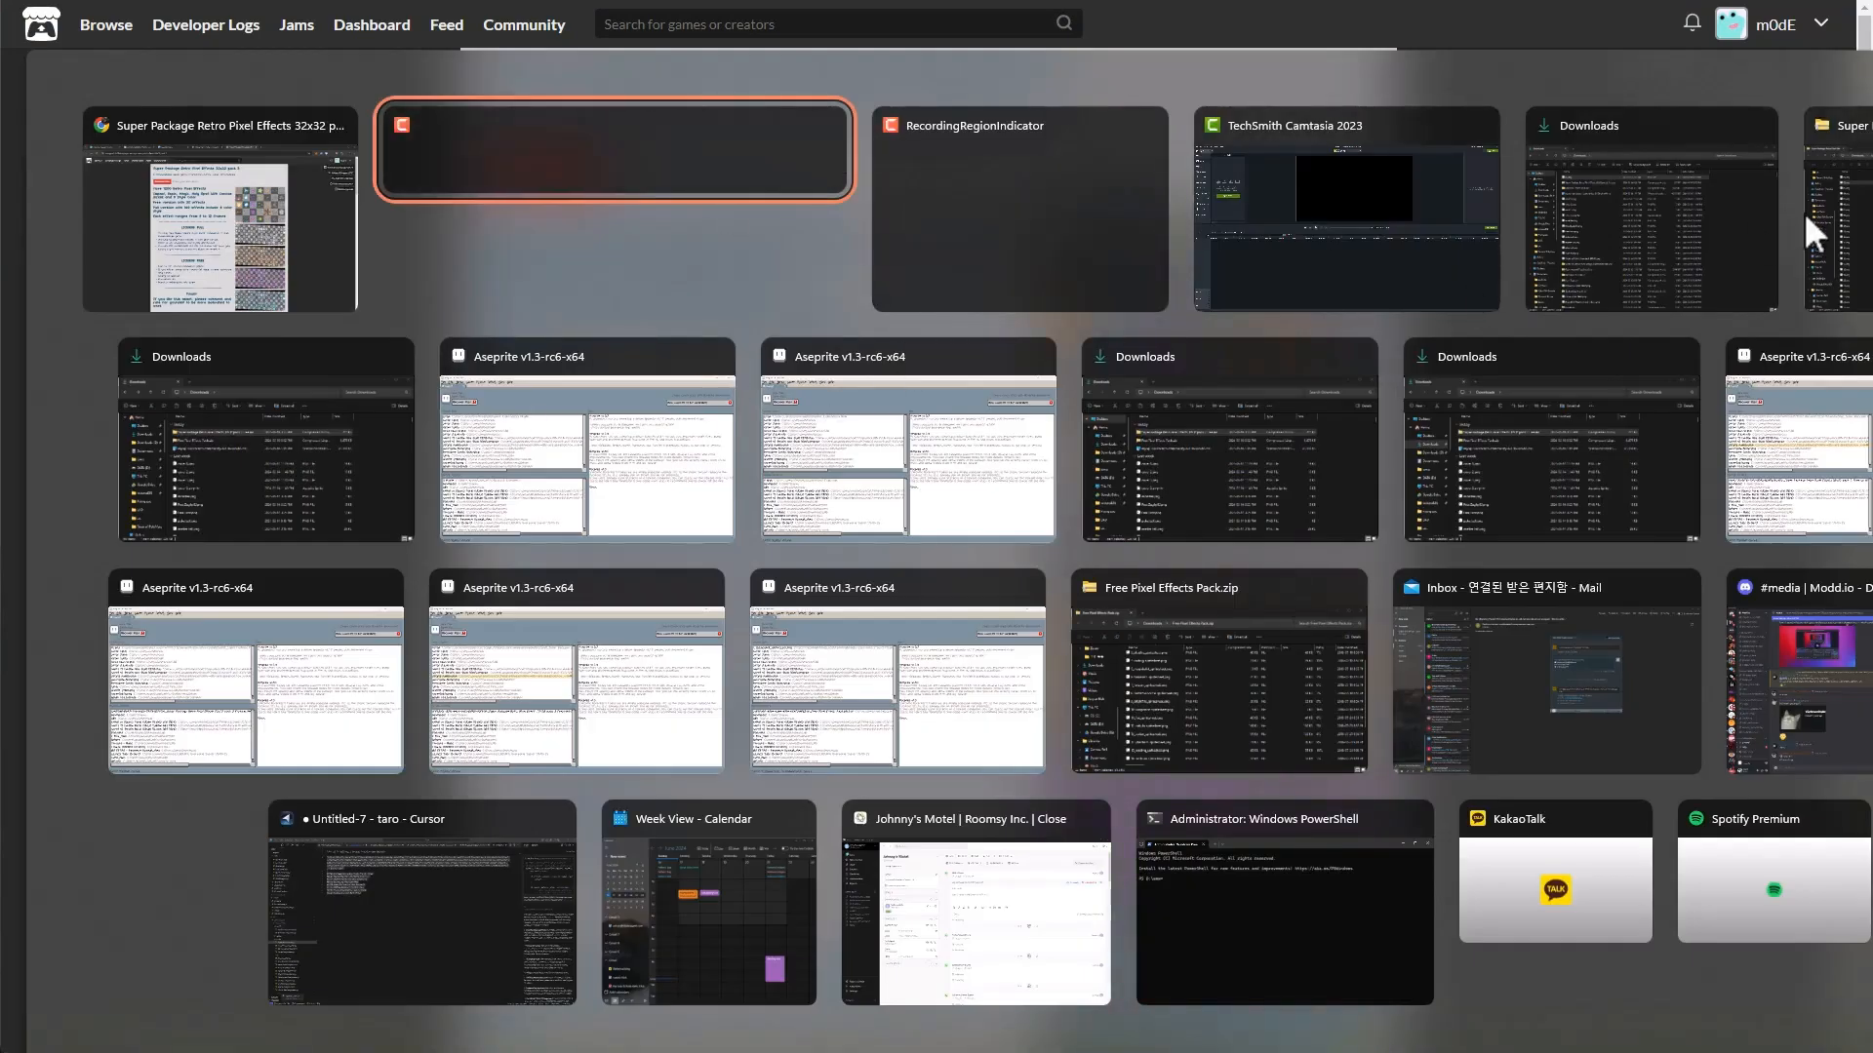
left_click(1702, 216)
double_click(599, 216)
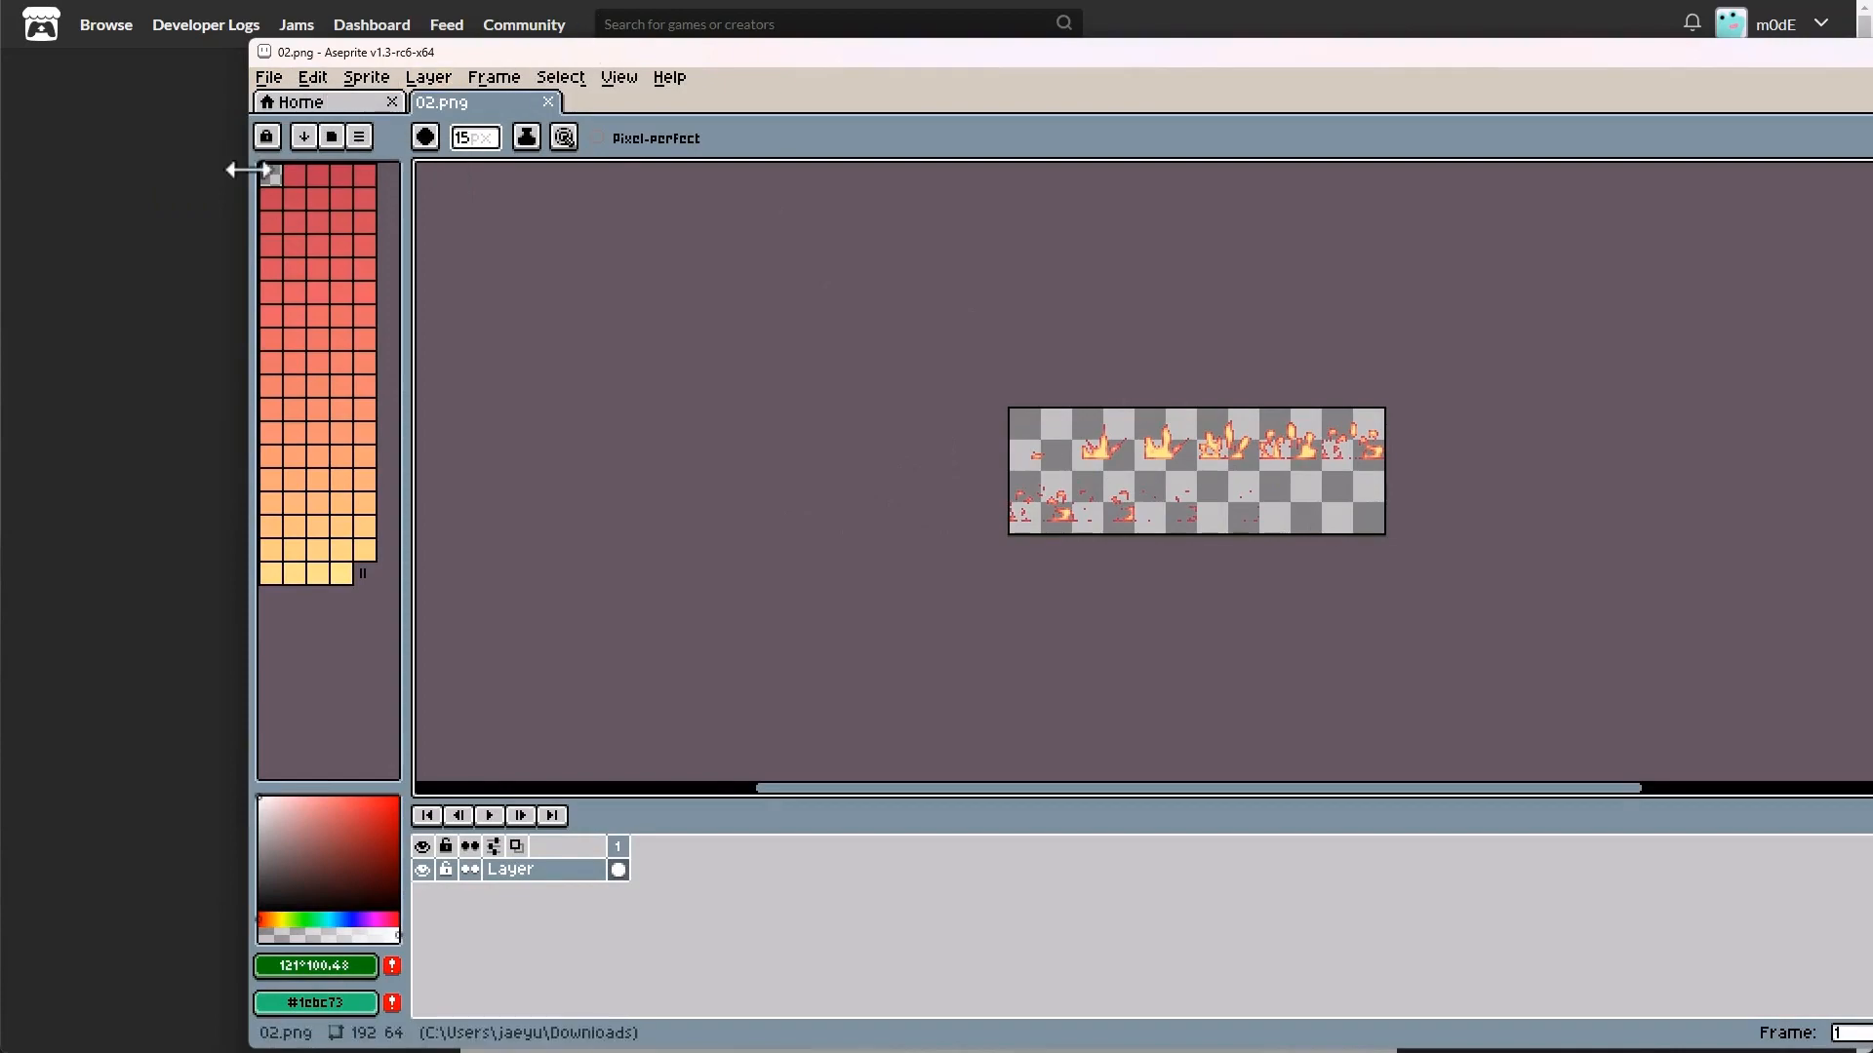
key("alt+Tab")
left_click(766, 213)
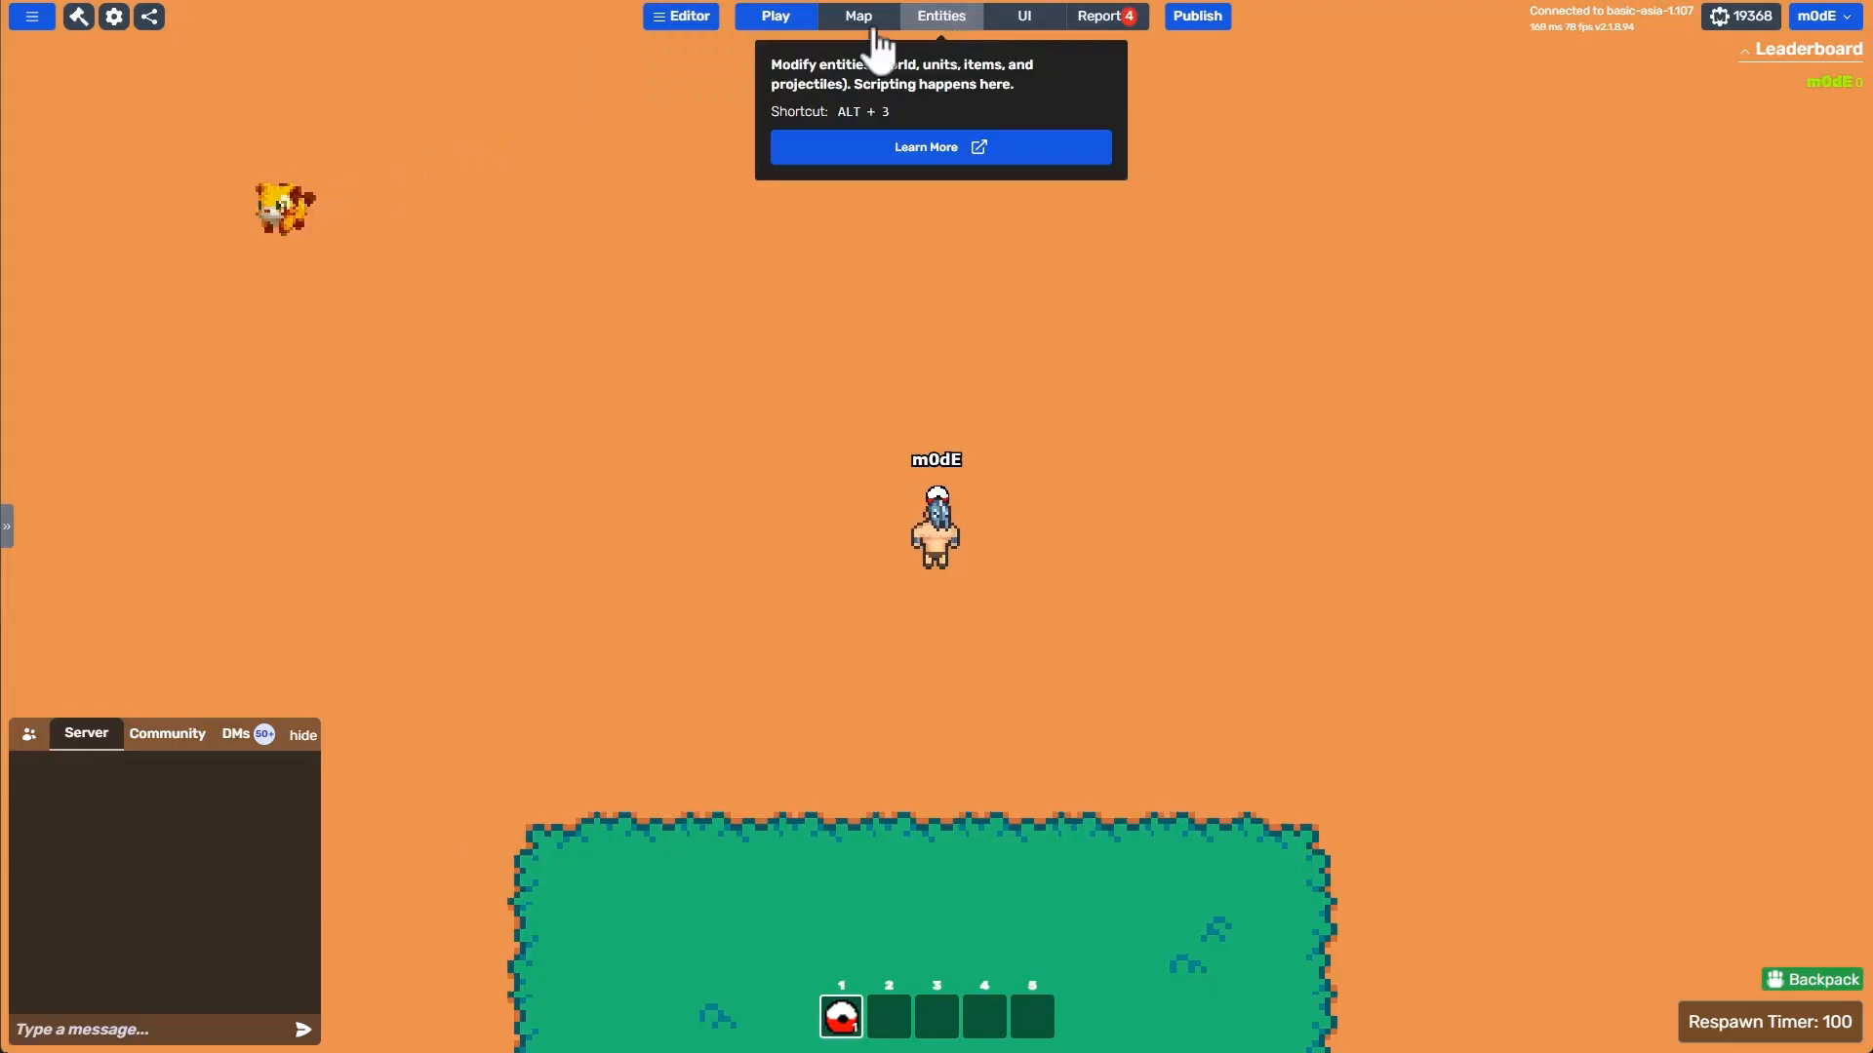
Create a new projectile in the Projectiles folder from the Stationary Effect template.
left_click(926, 20)
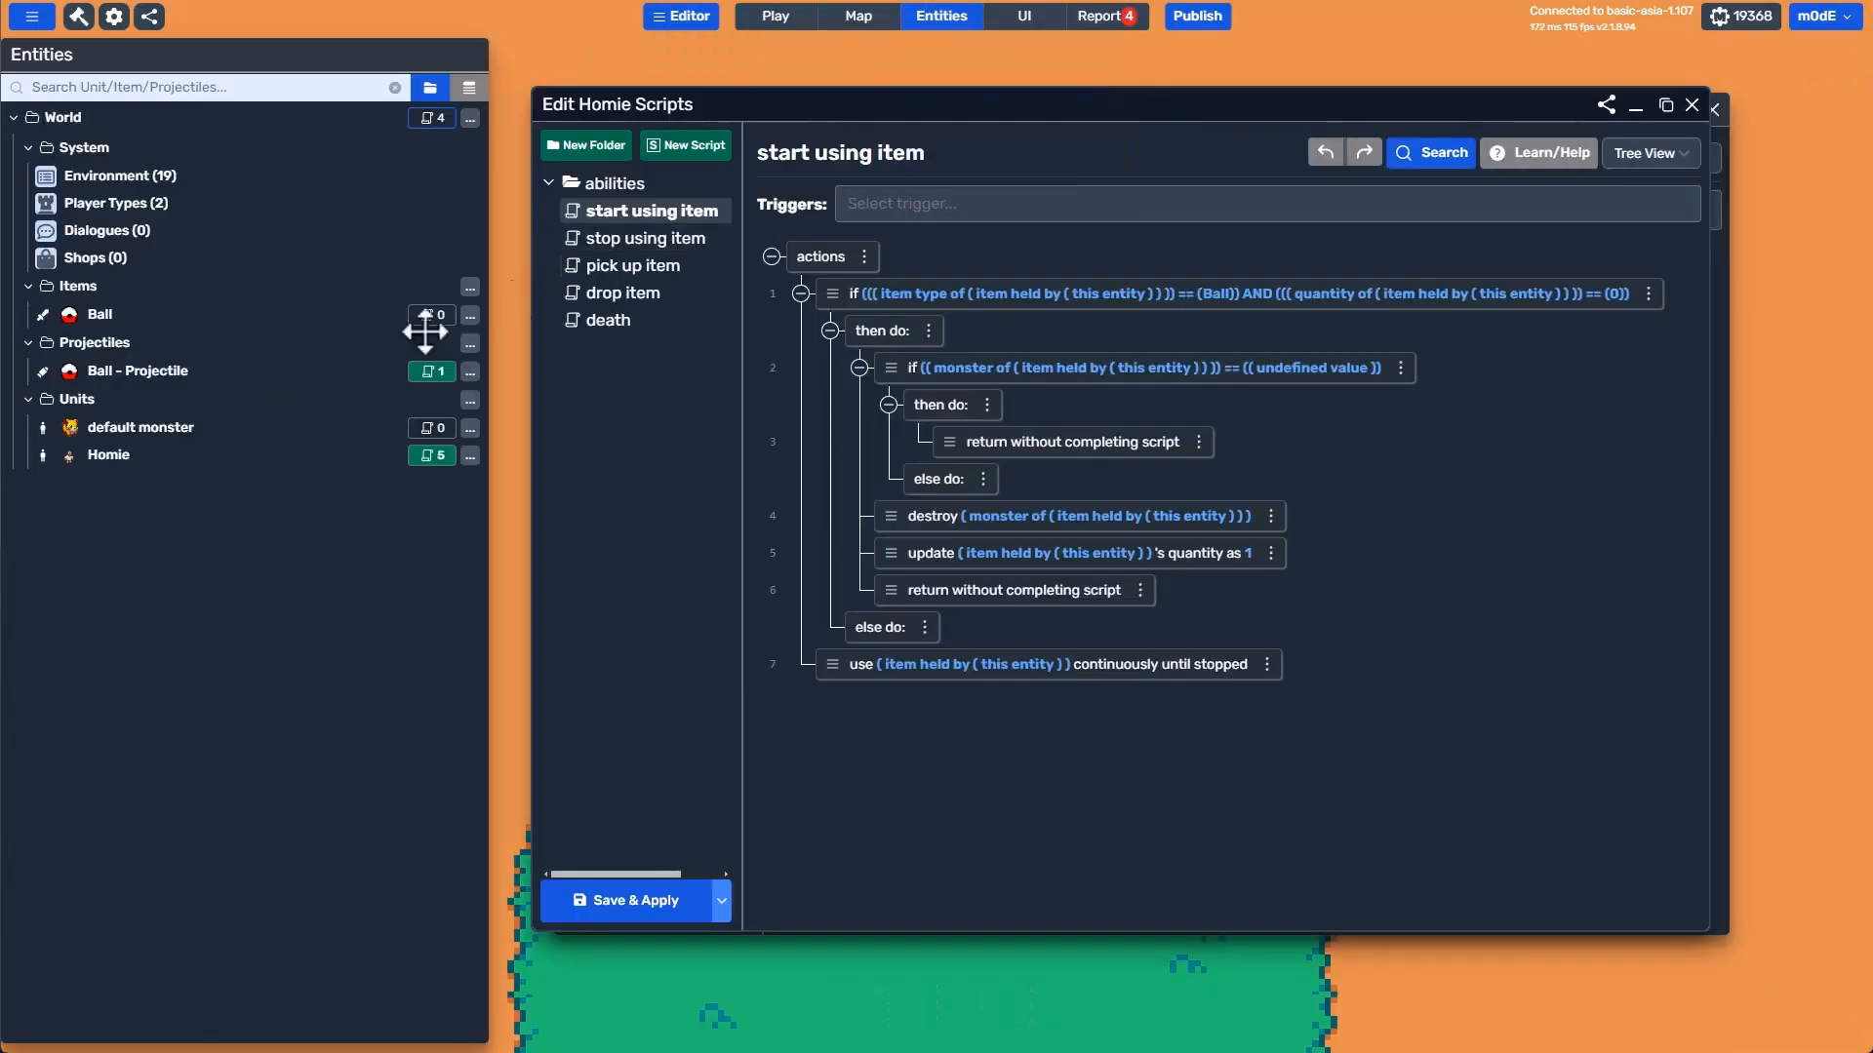
right_click(98, 342)
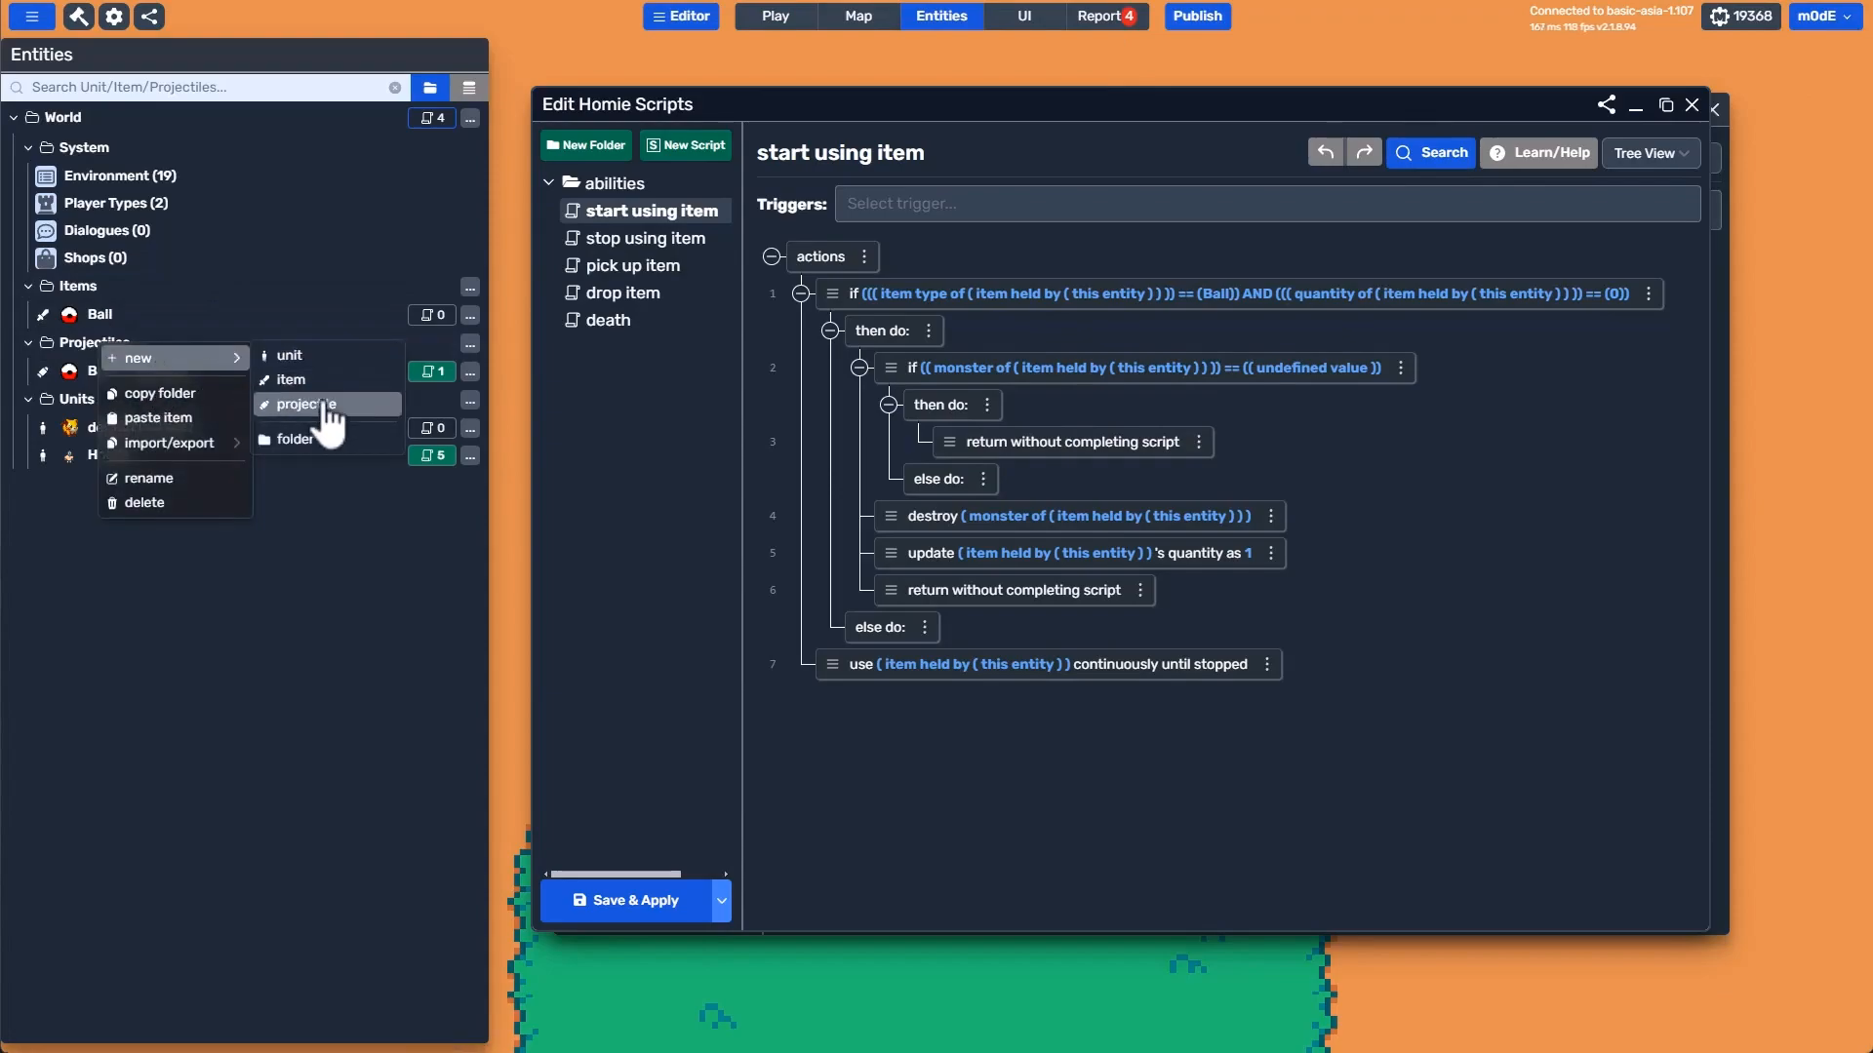
left_click(307, 404)
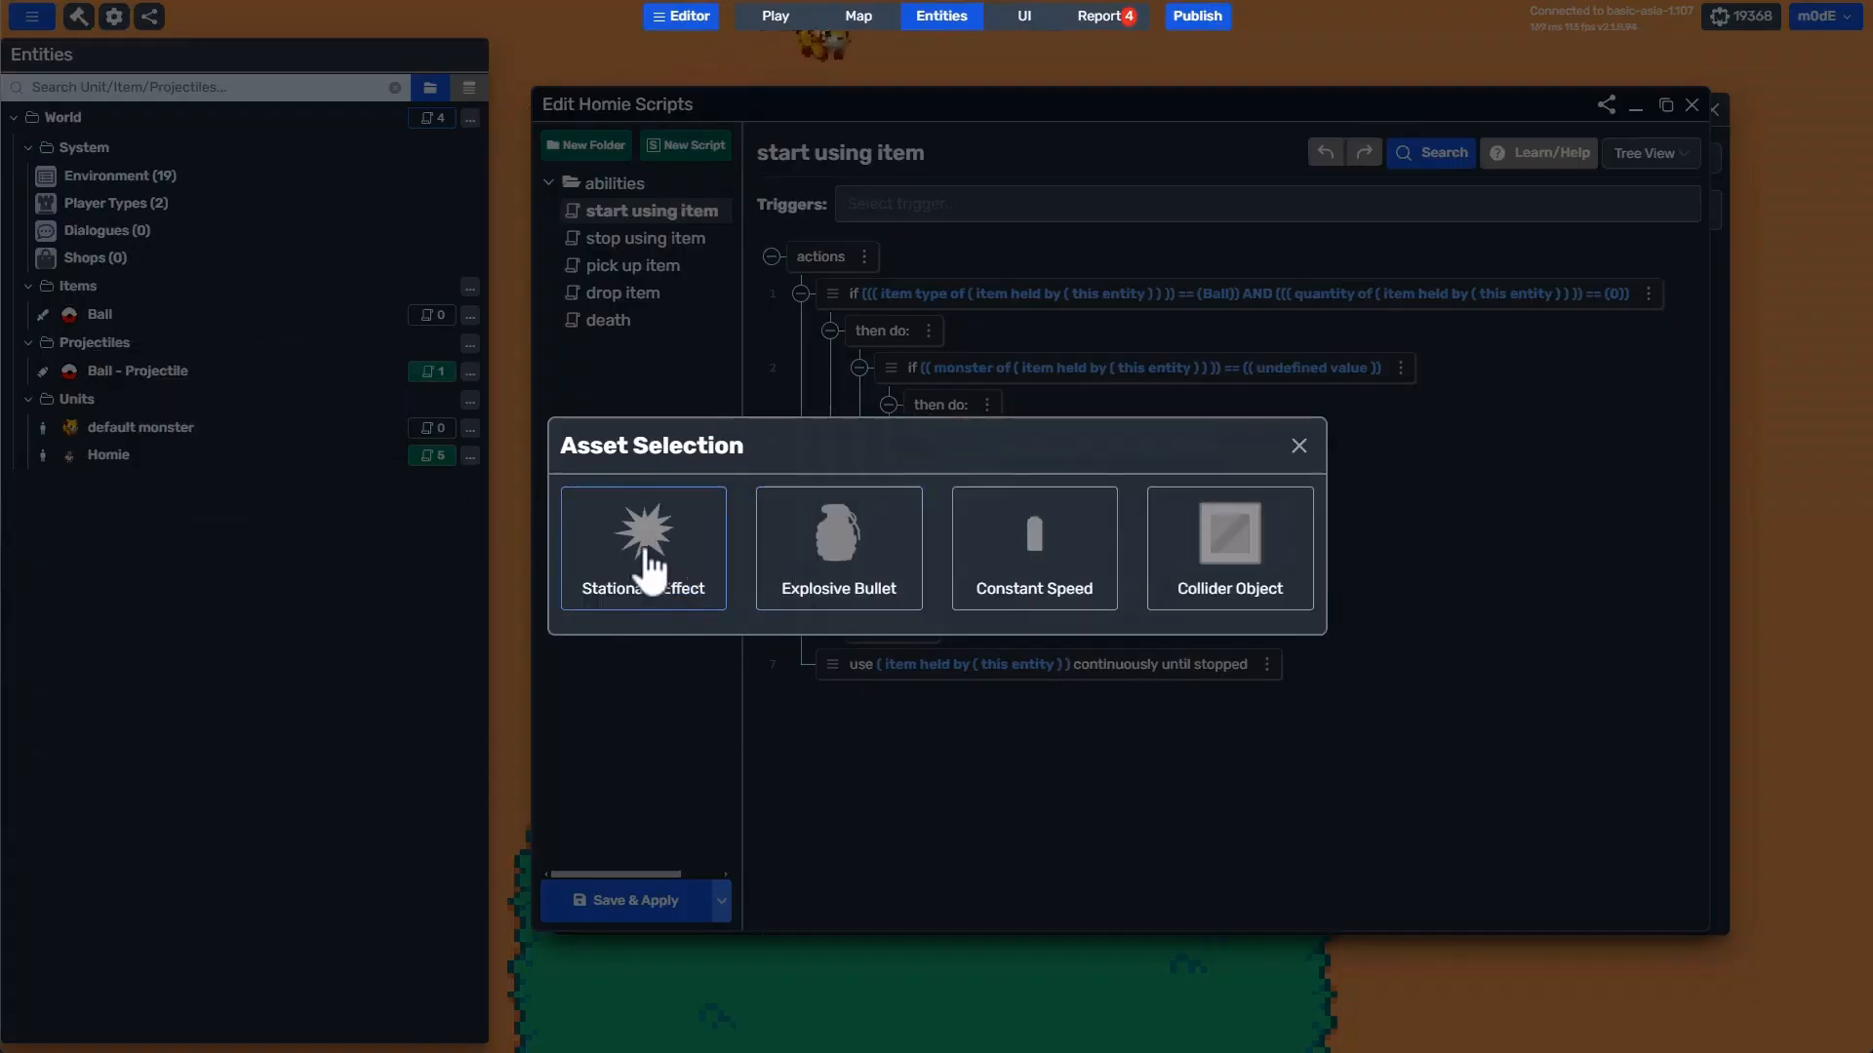
left_click(646, 561)
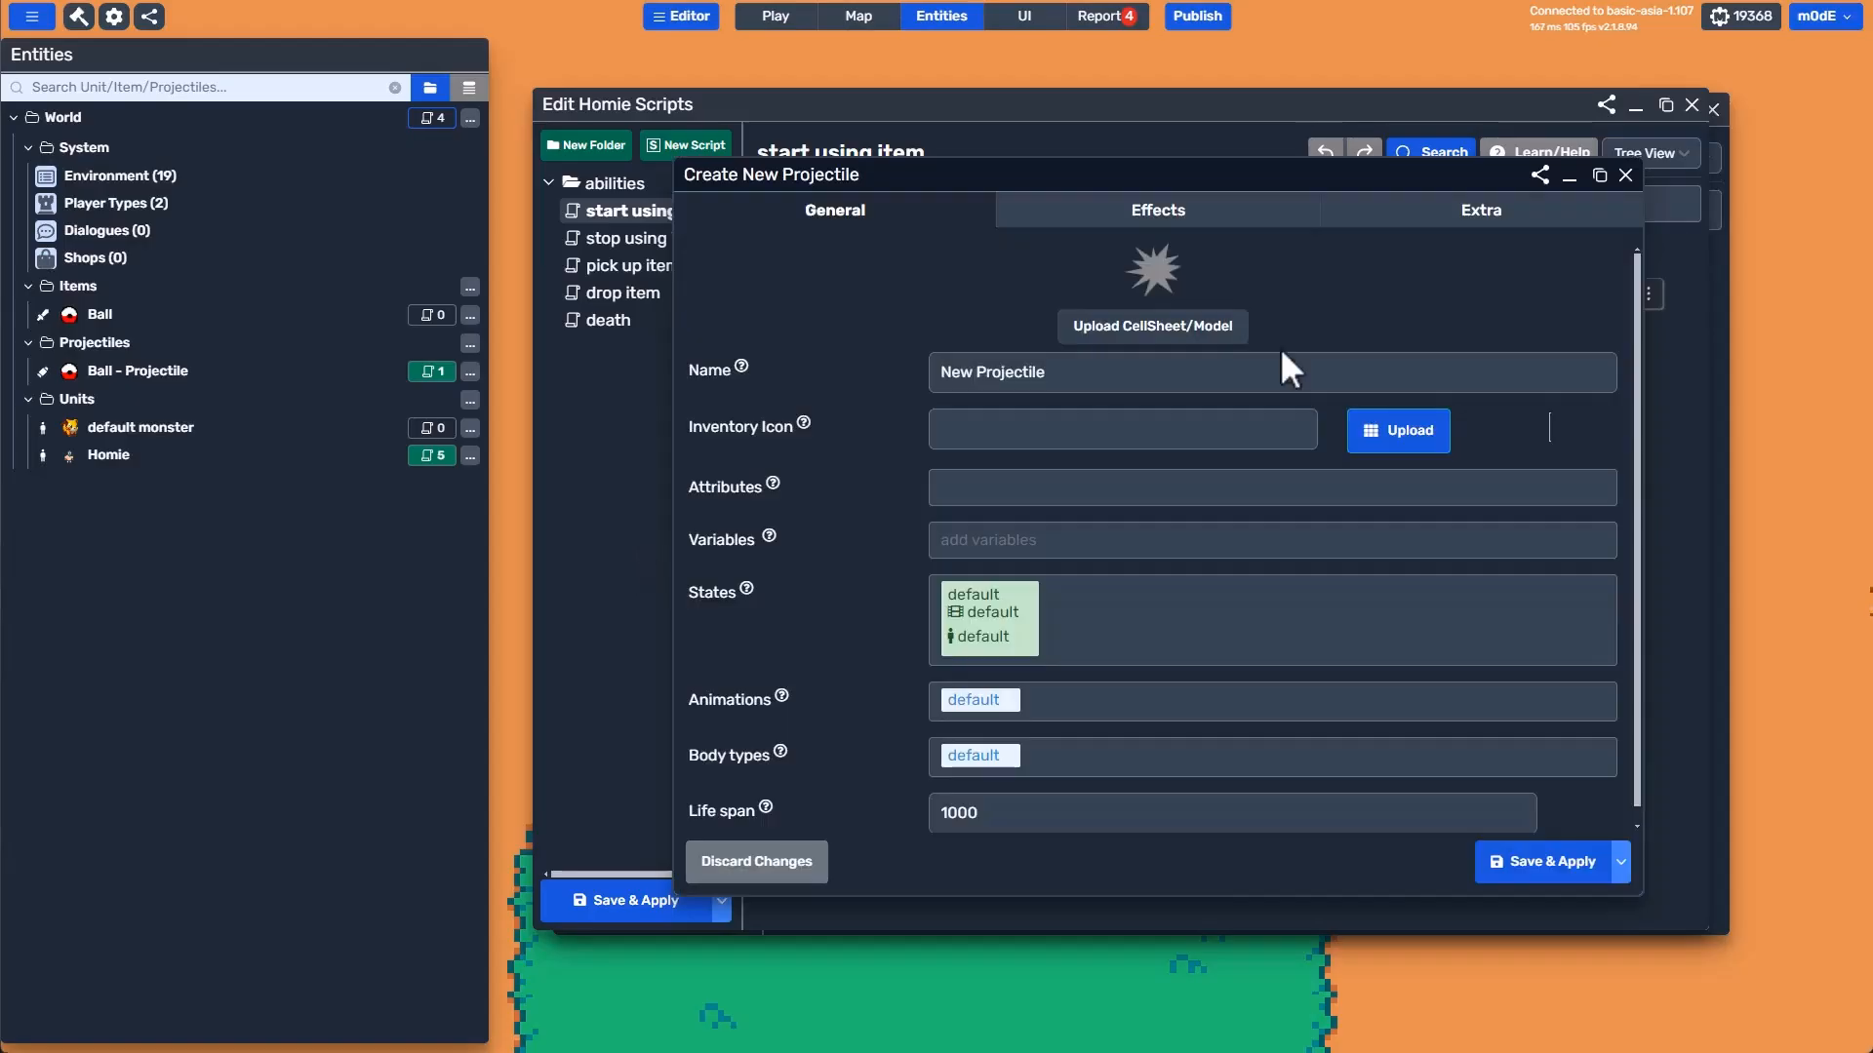
Upload 02.png from the Downloads folder as the new projectile's cell sheet.
left_click(1127, 326)
left_click(1129, 187)
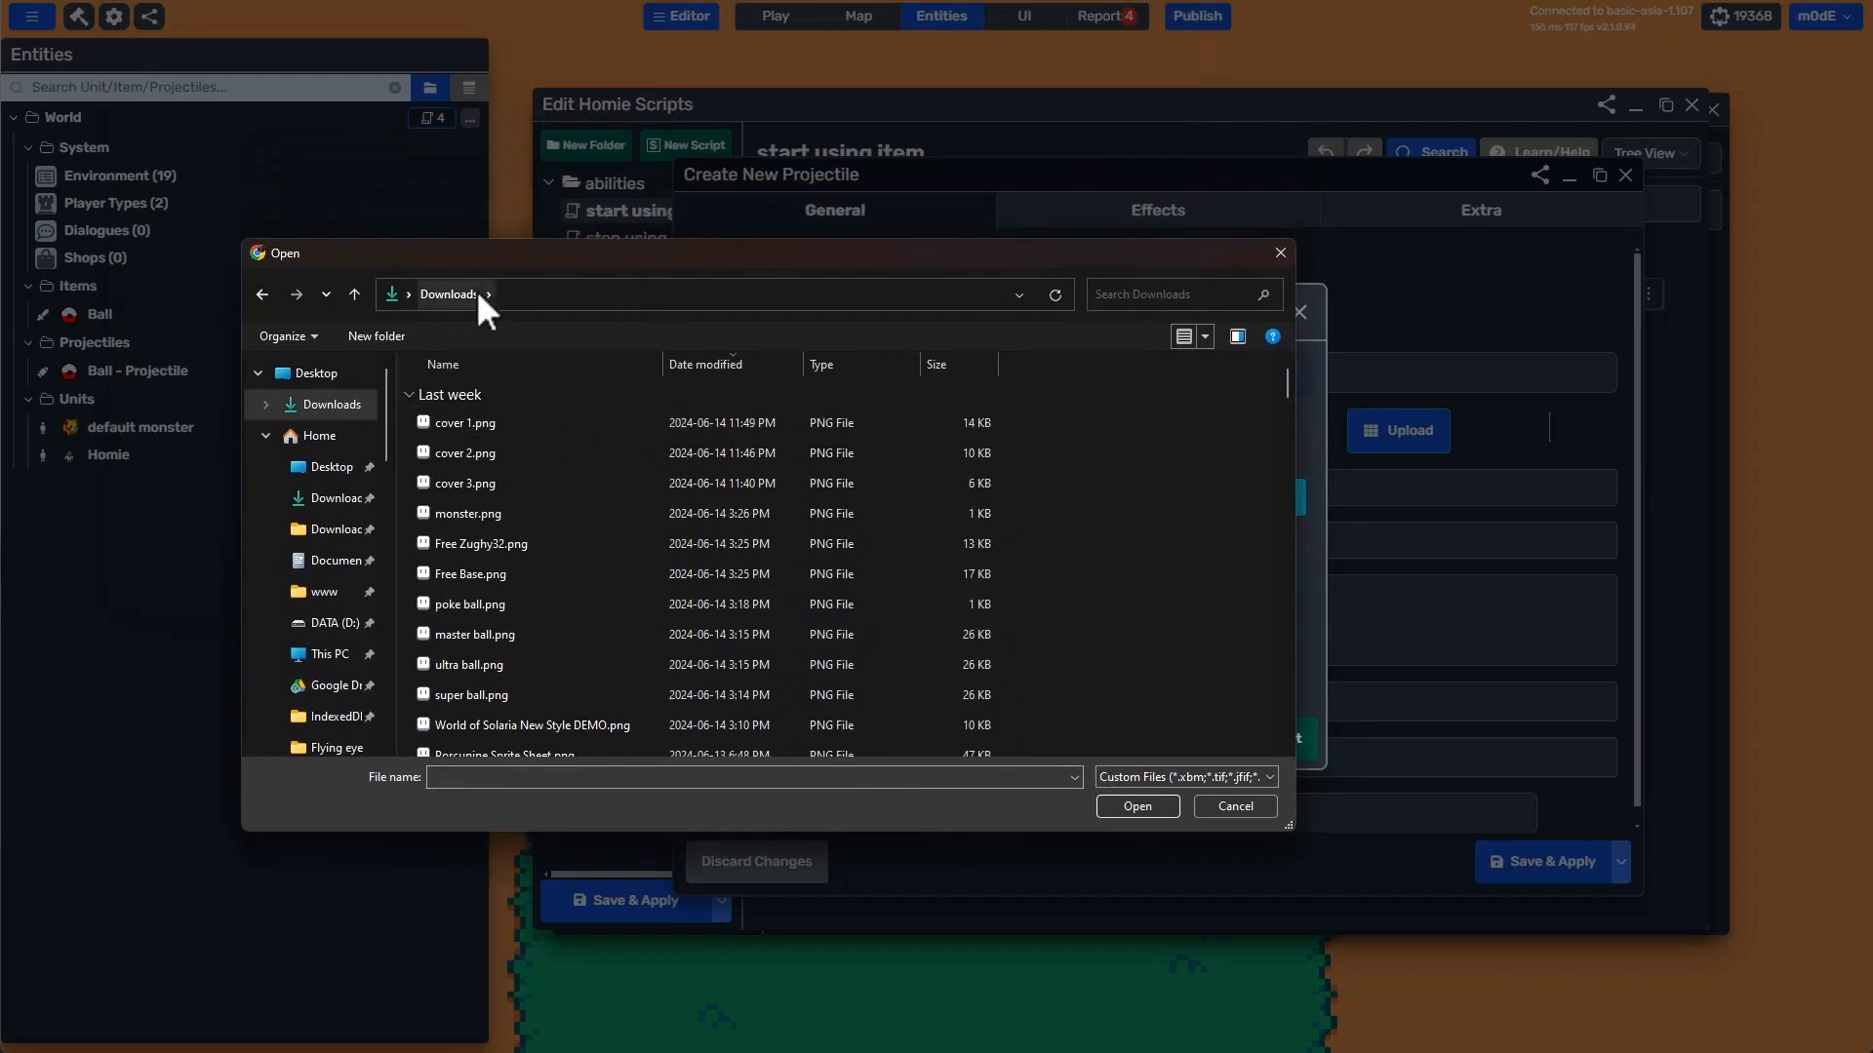
scroll(456, 507, "down", 5)
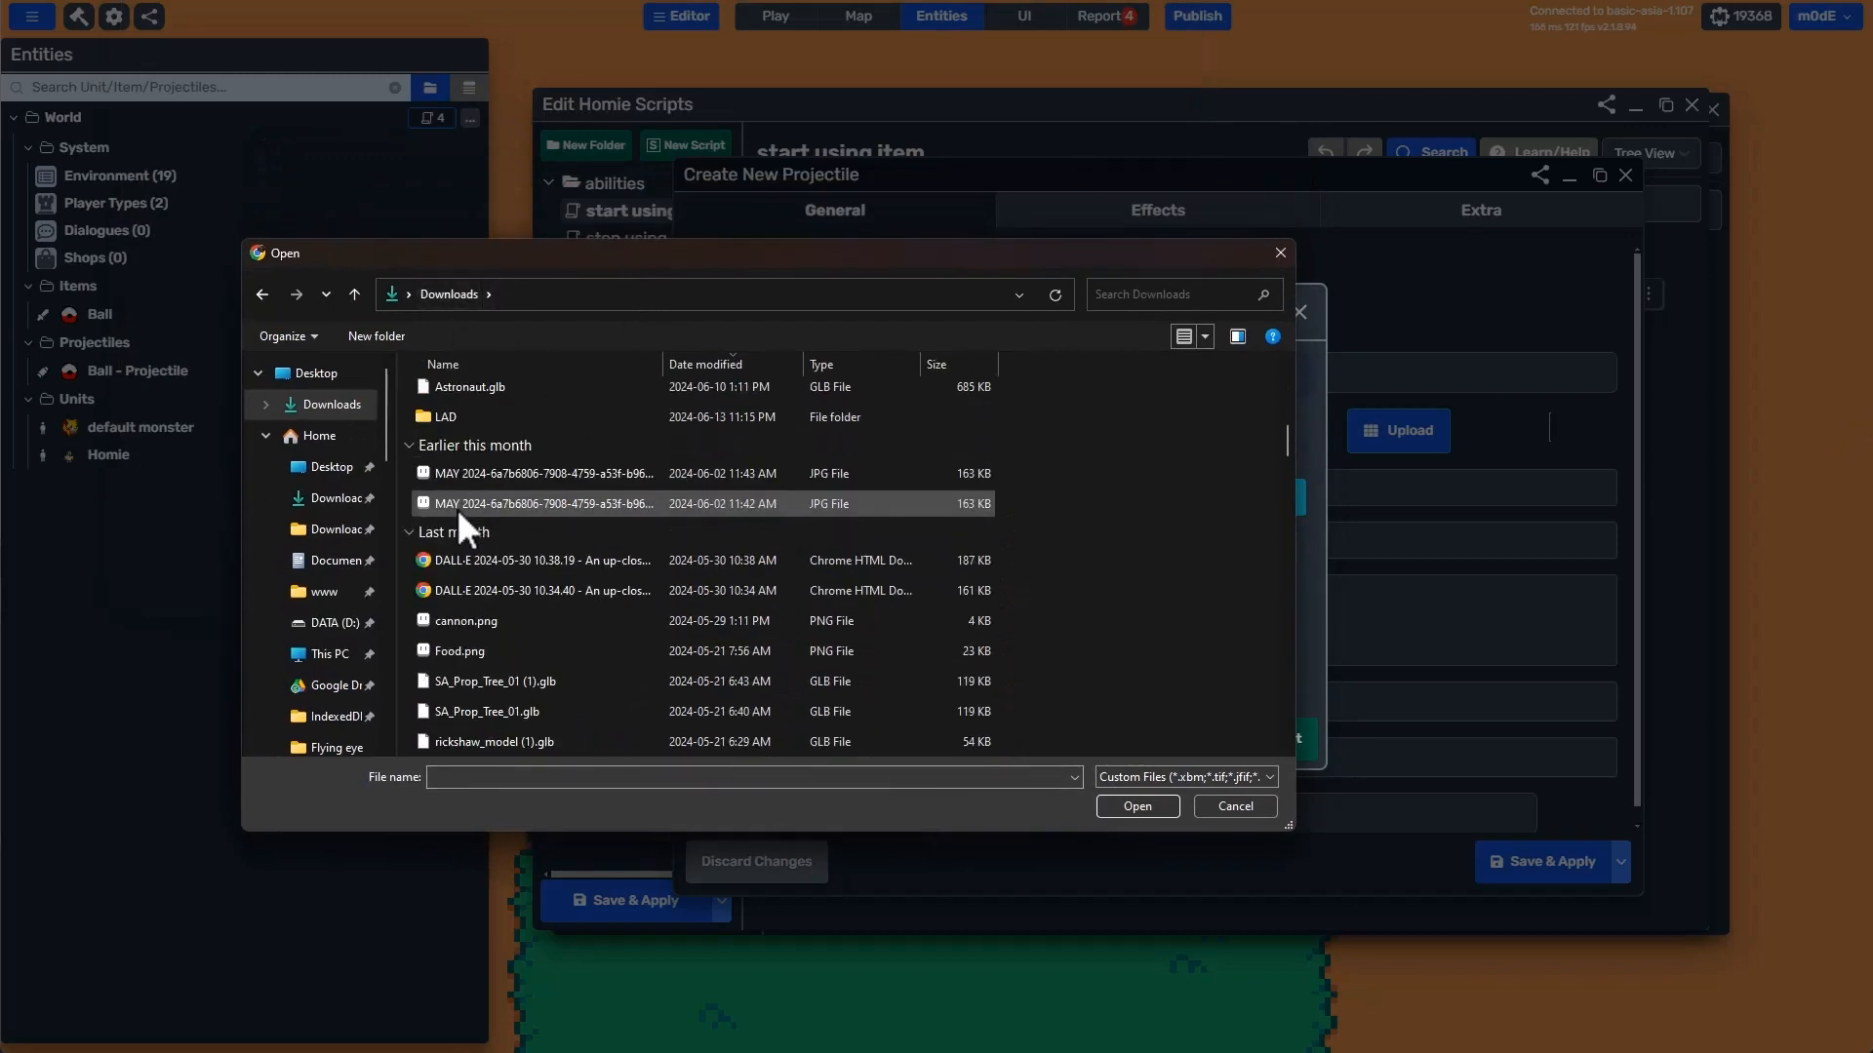
scroll(457, 507, "up", 5)
scroll(634, 558, "down", 8)
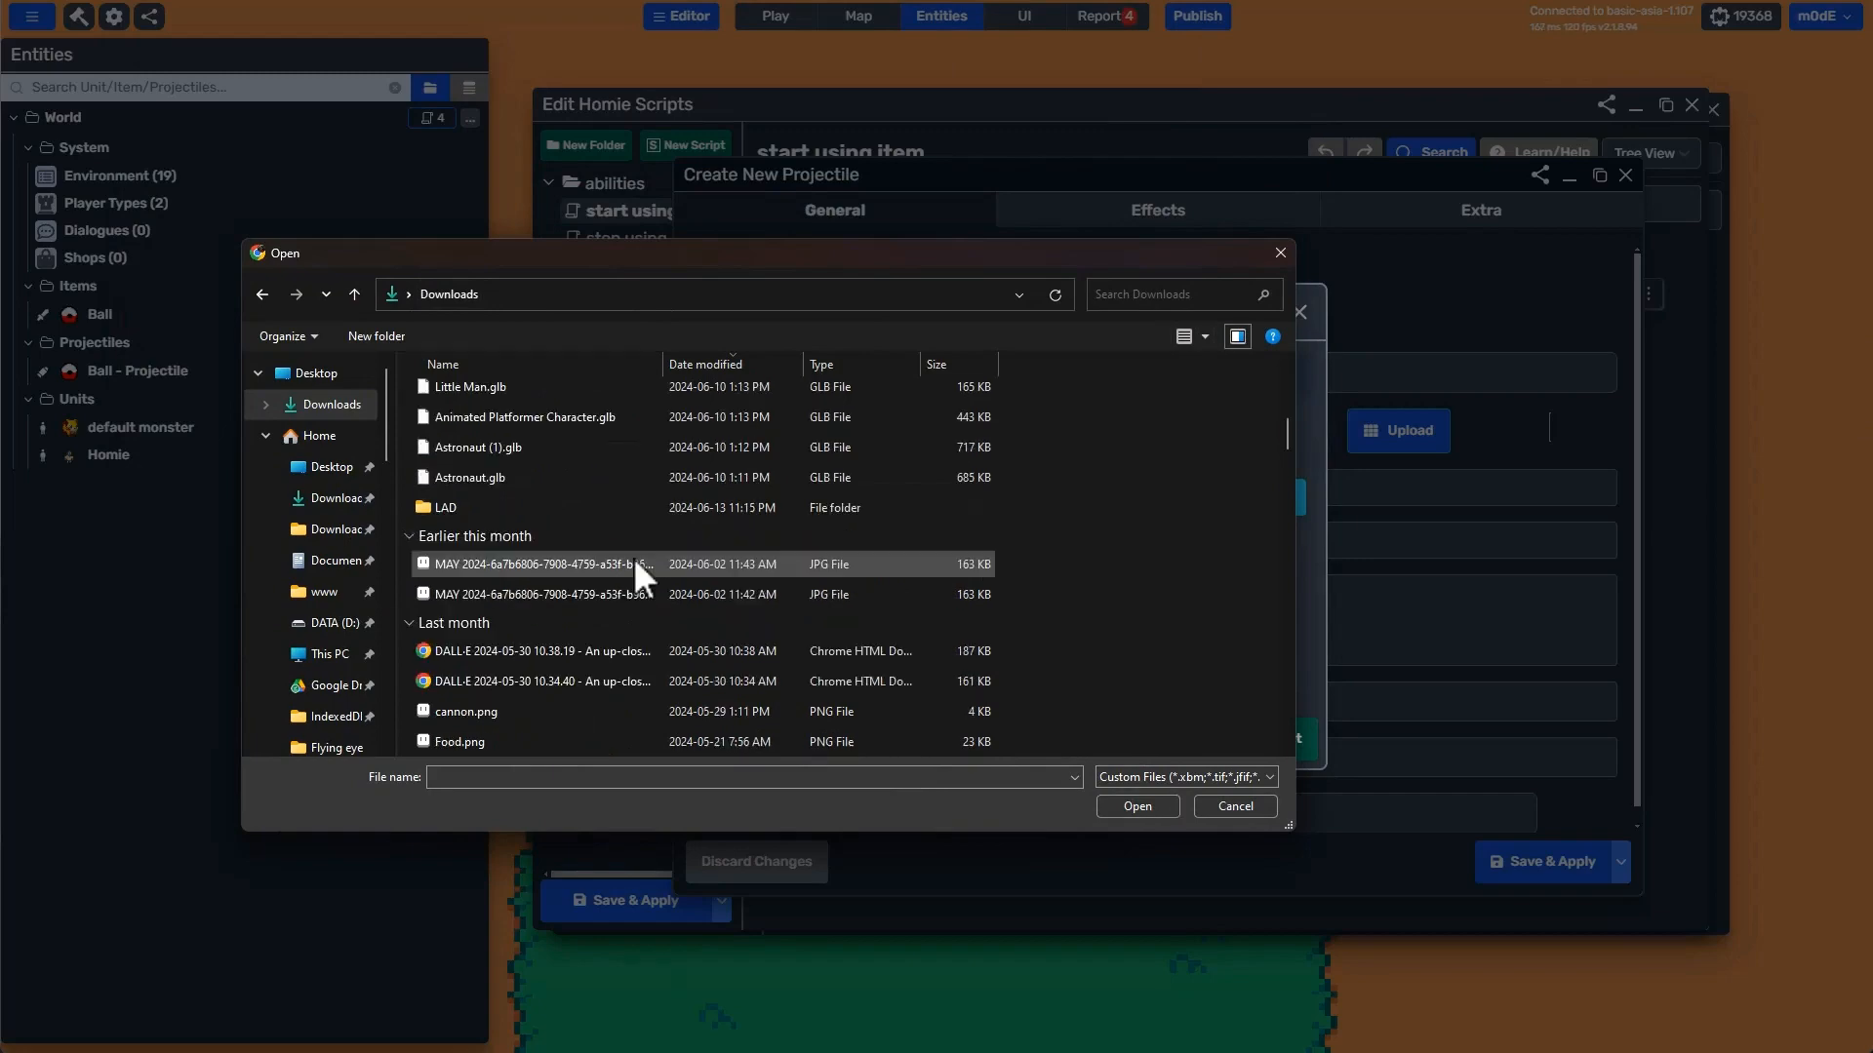
left_click(466, 776)
type("02.png")
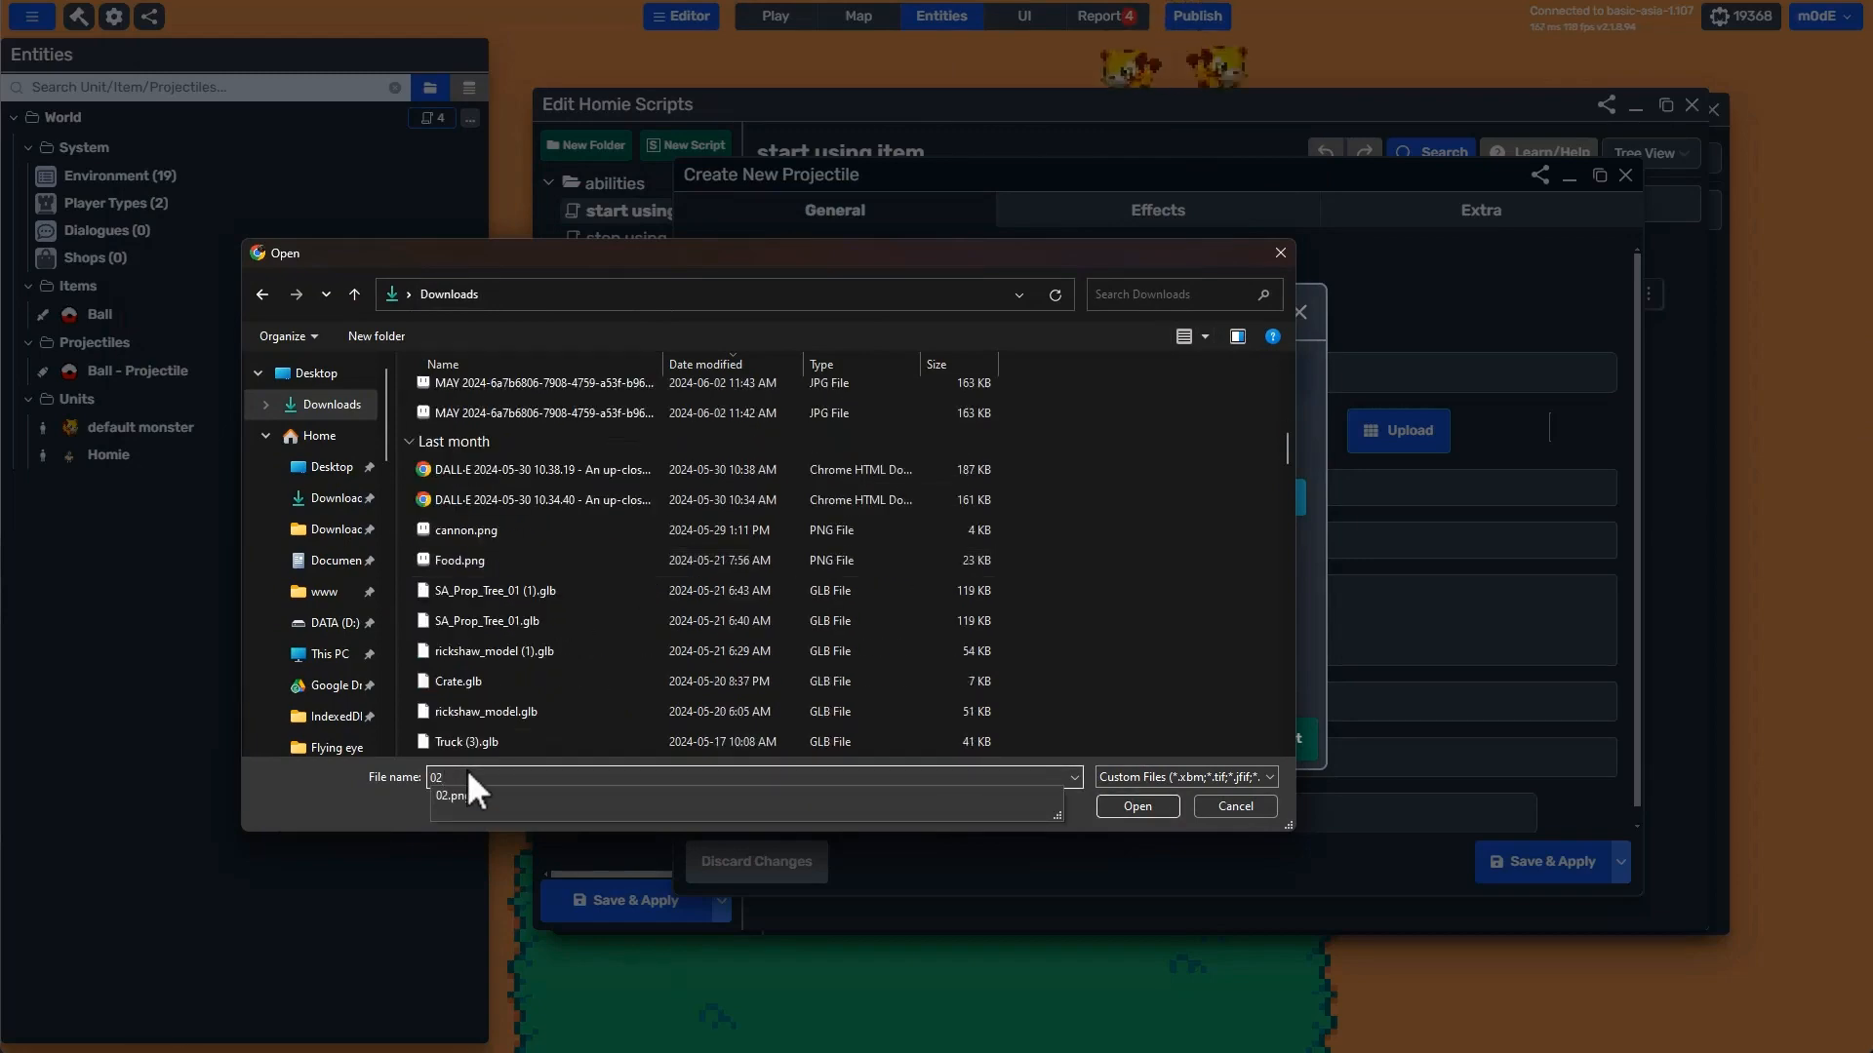
key("Return")
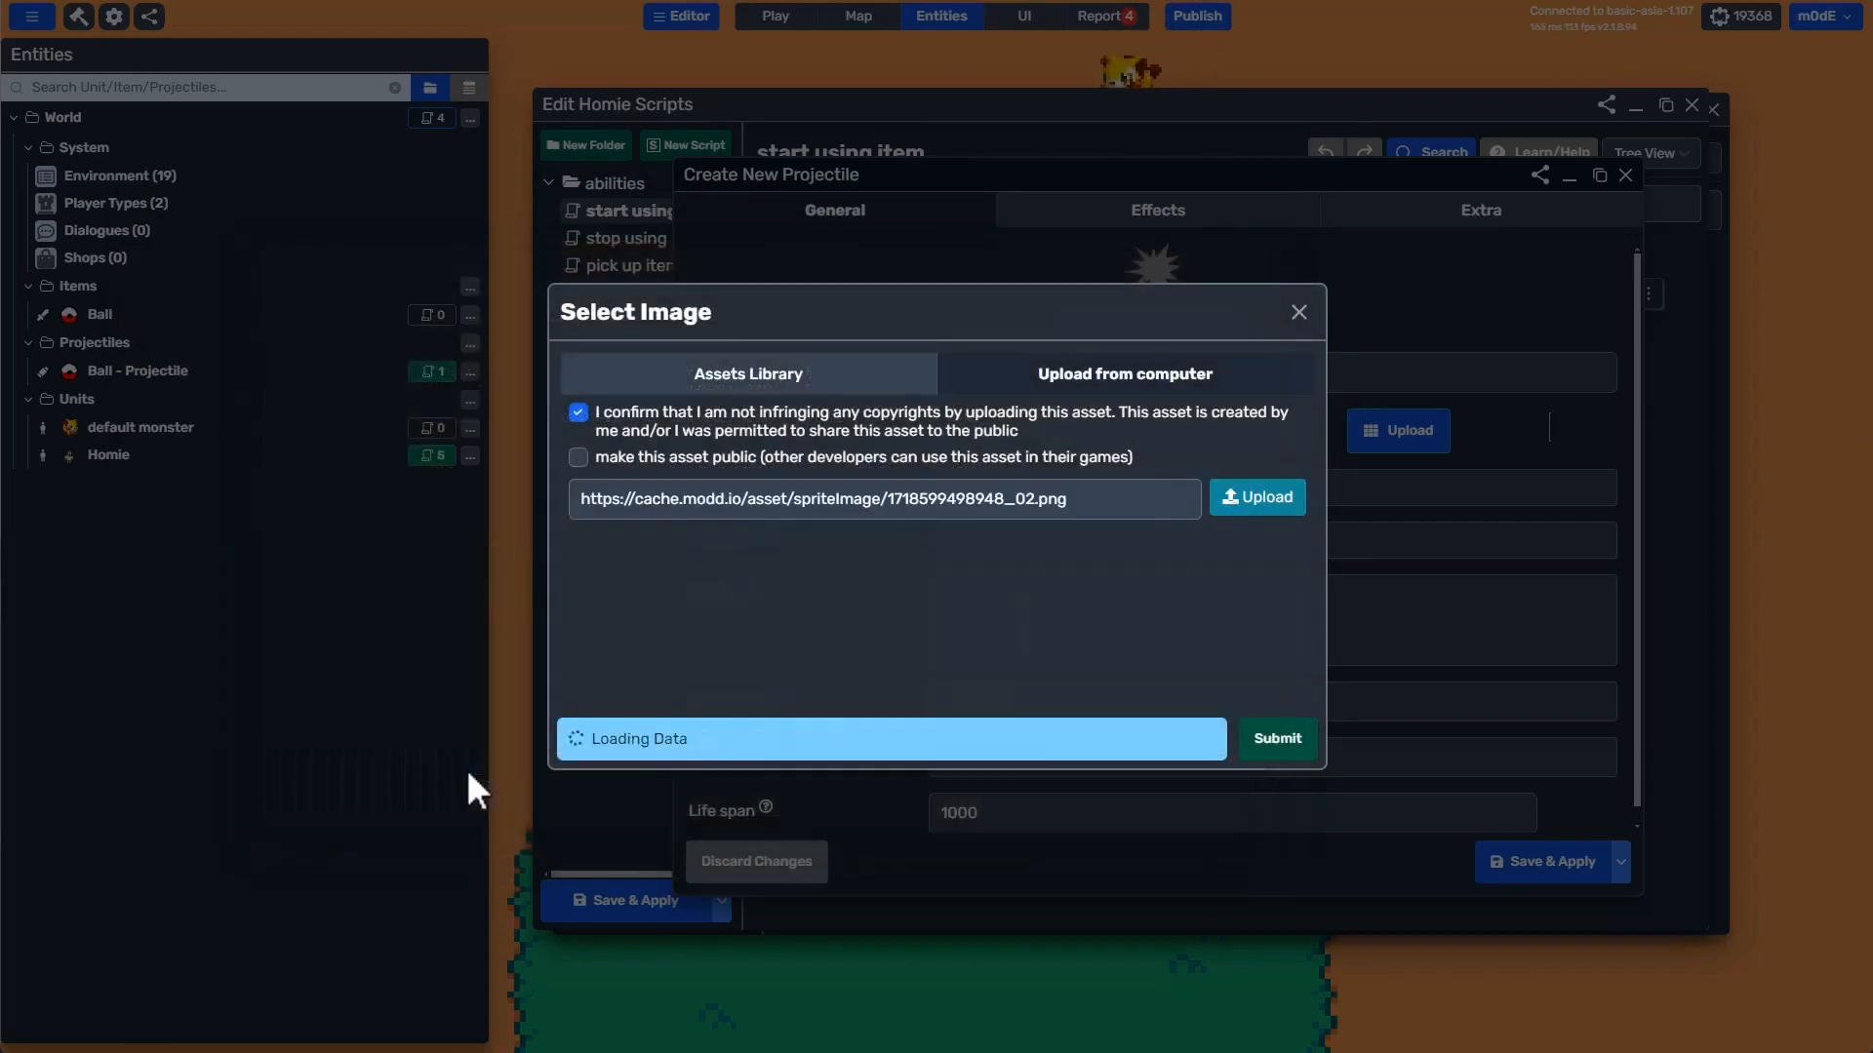
Check the frame layout of 02.png in Aseprite and submit the cell sheet with 6 columns and 2 rows.
key("alt+Tab")
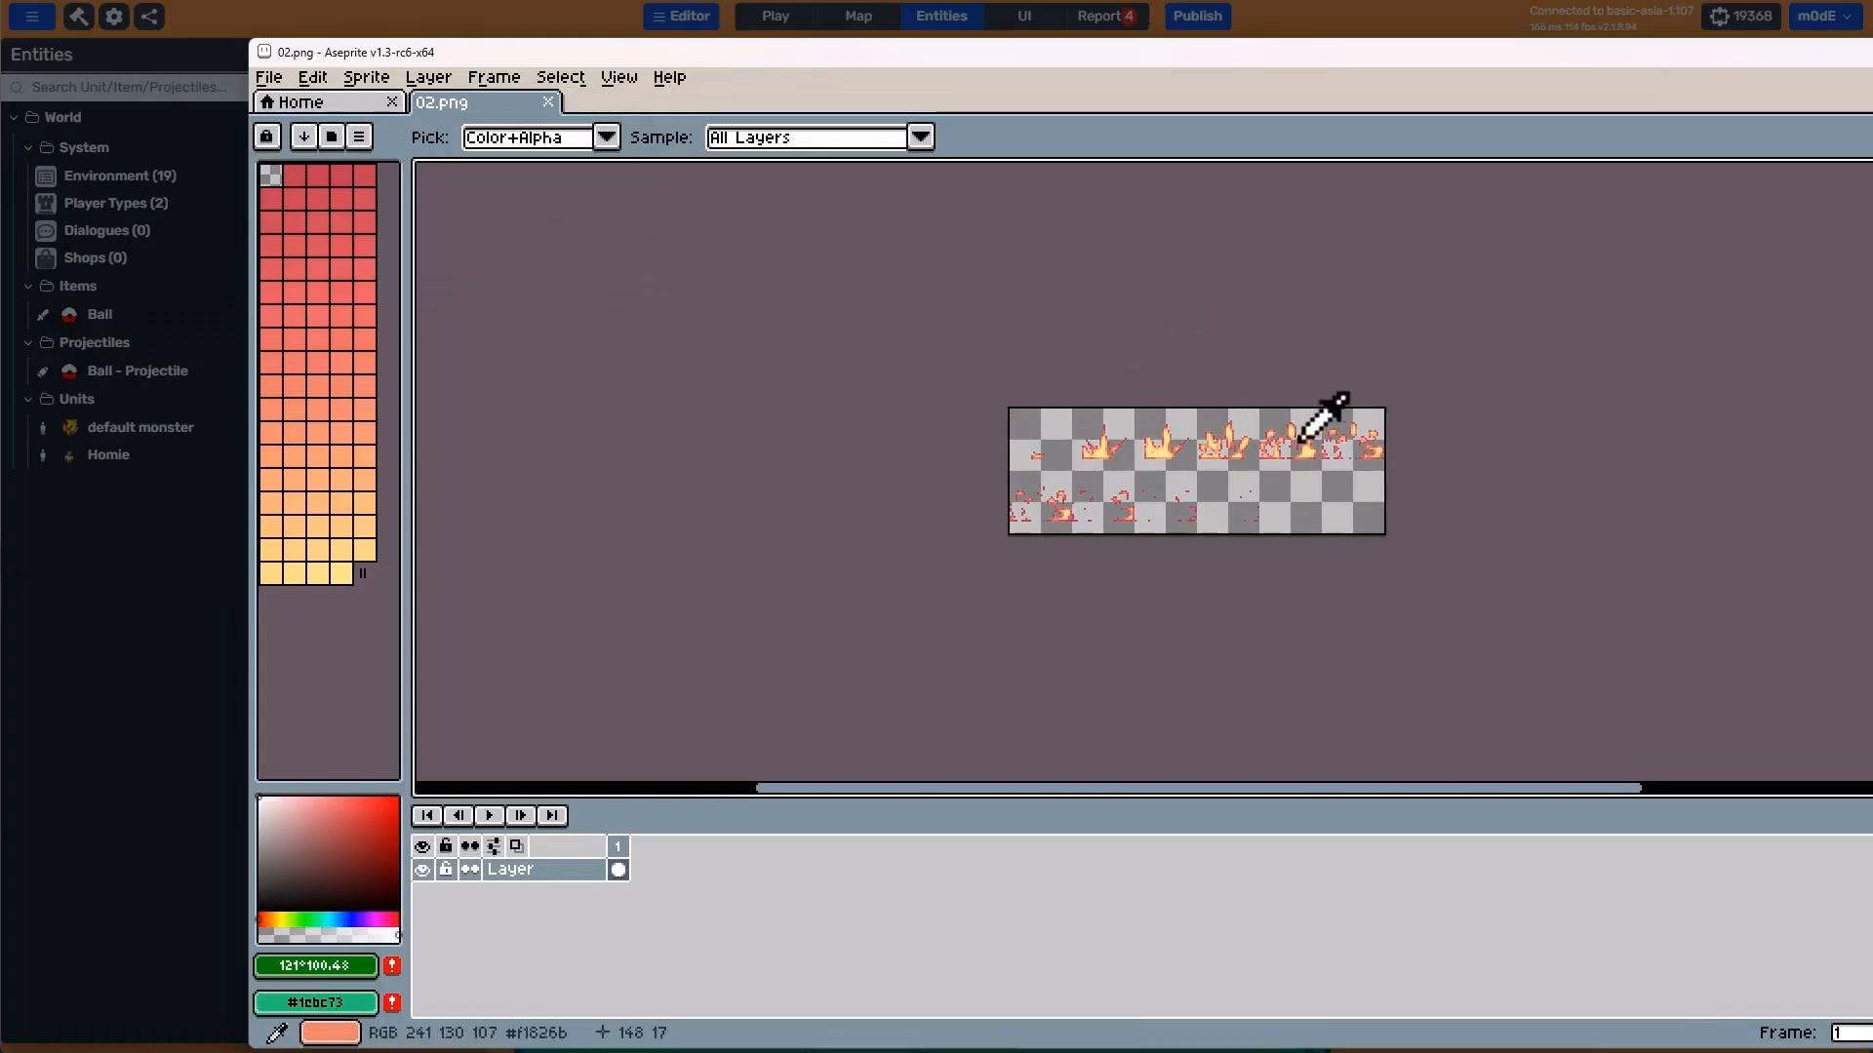
key("alt+Tab")
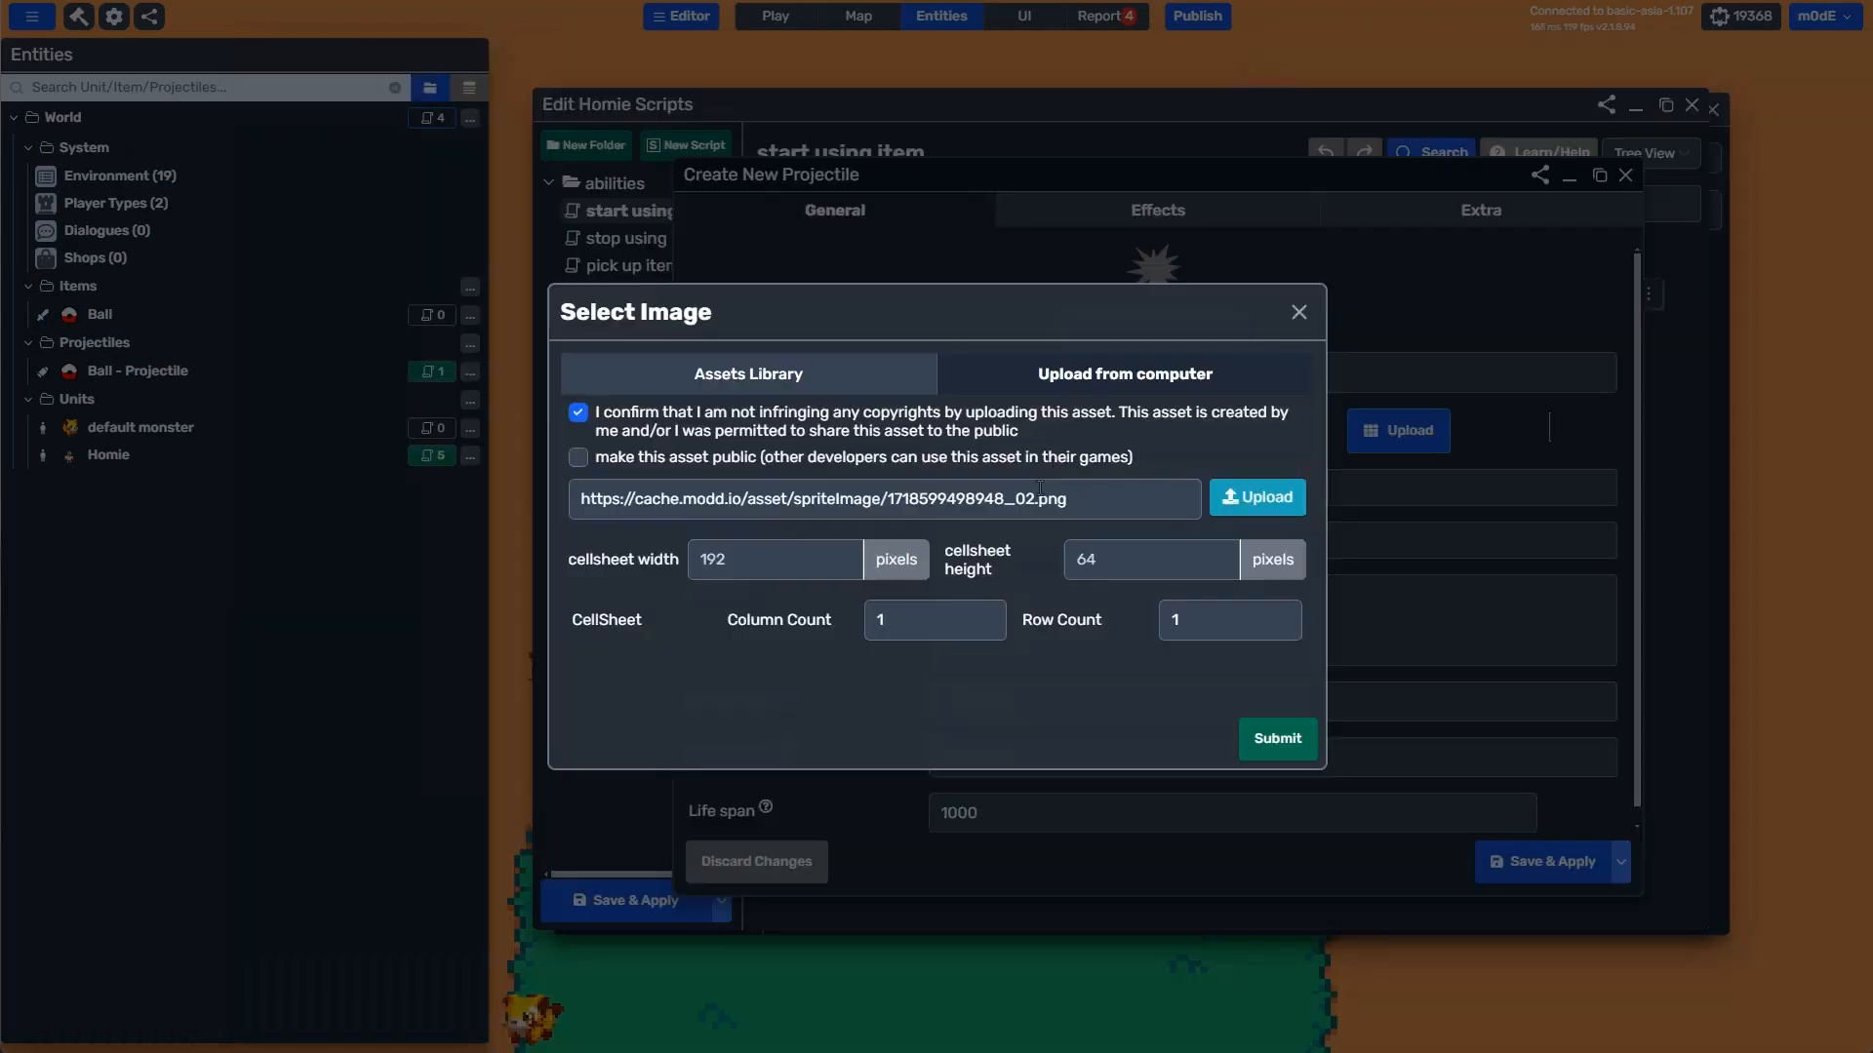
type("6")
key("Tab")
type("2")
left_click(1258, 743)
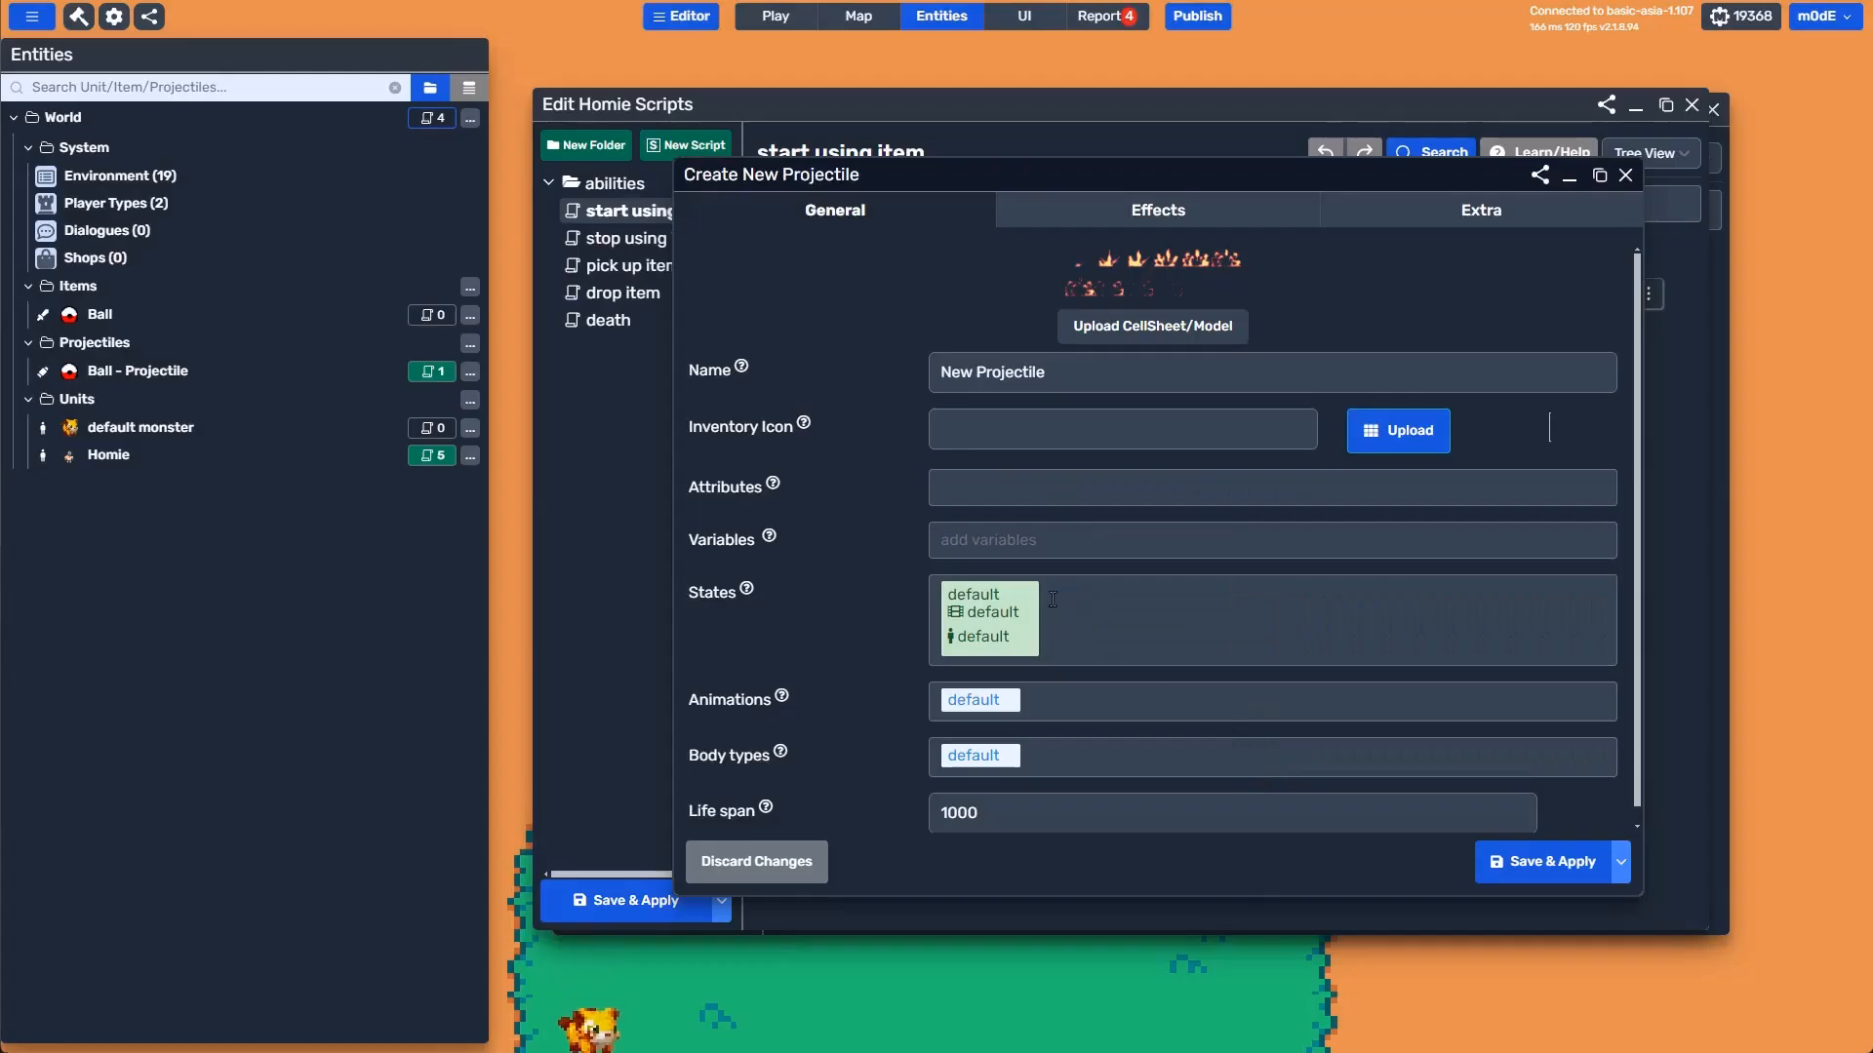
Set the default body's width to 32, adjust its height, and save the body.
left_click(975, 758)
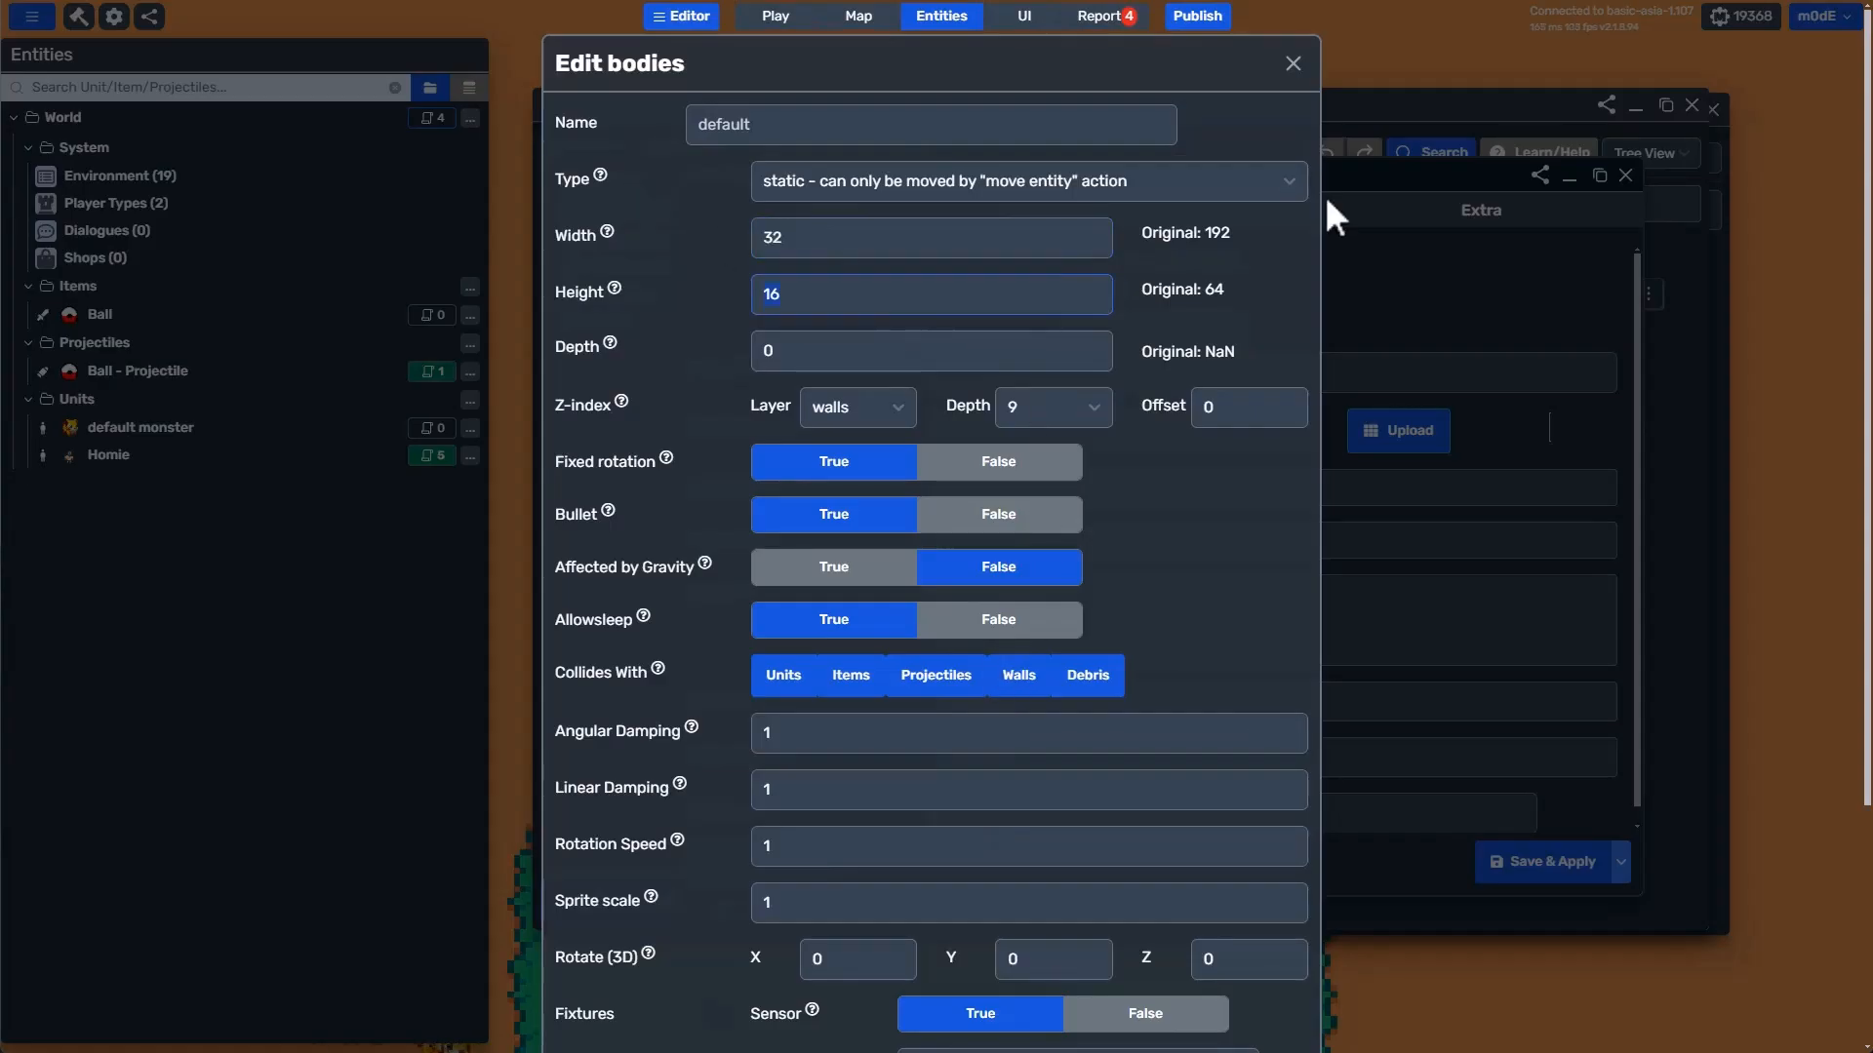
scroll(773, 543, "down", 3)
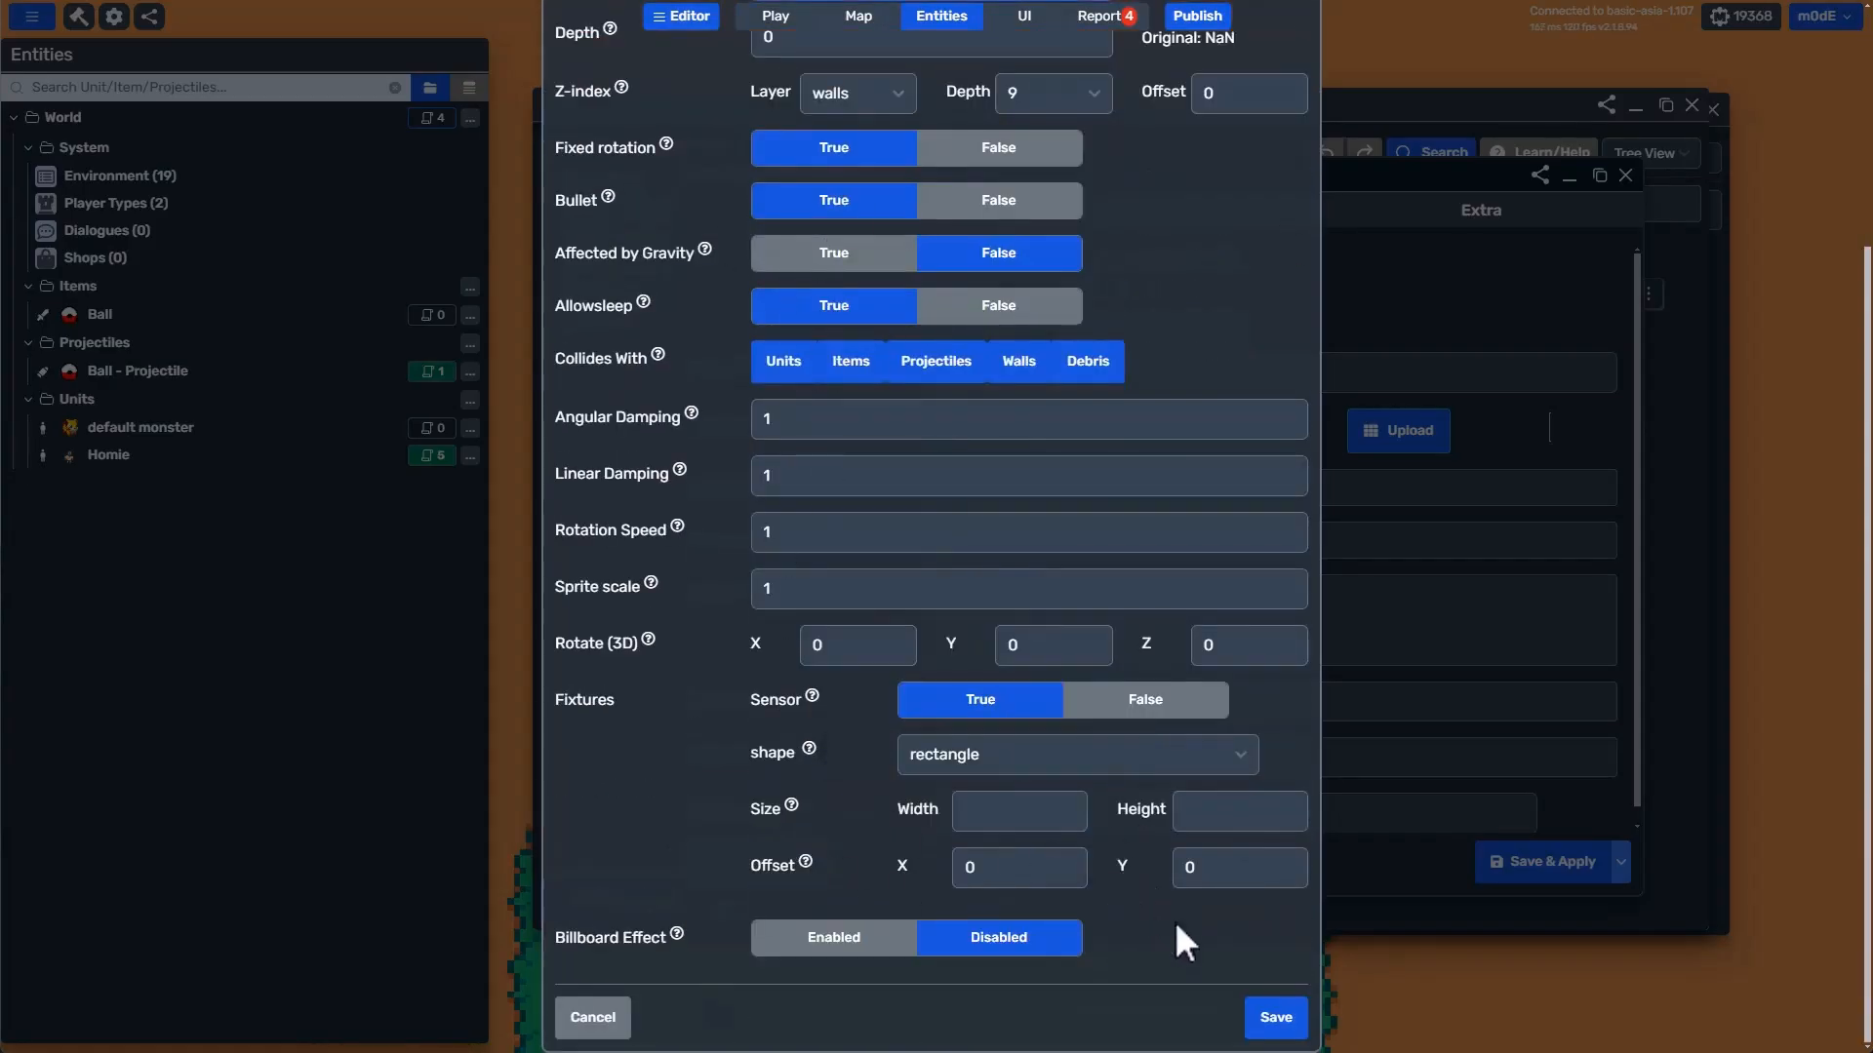
left_click(1273, 1018)
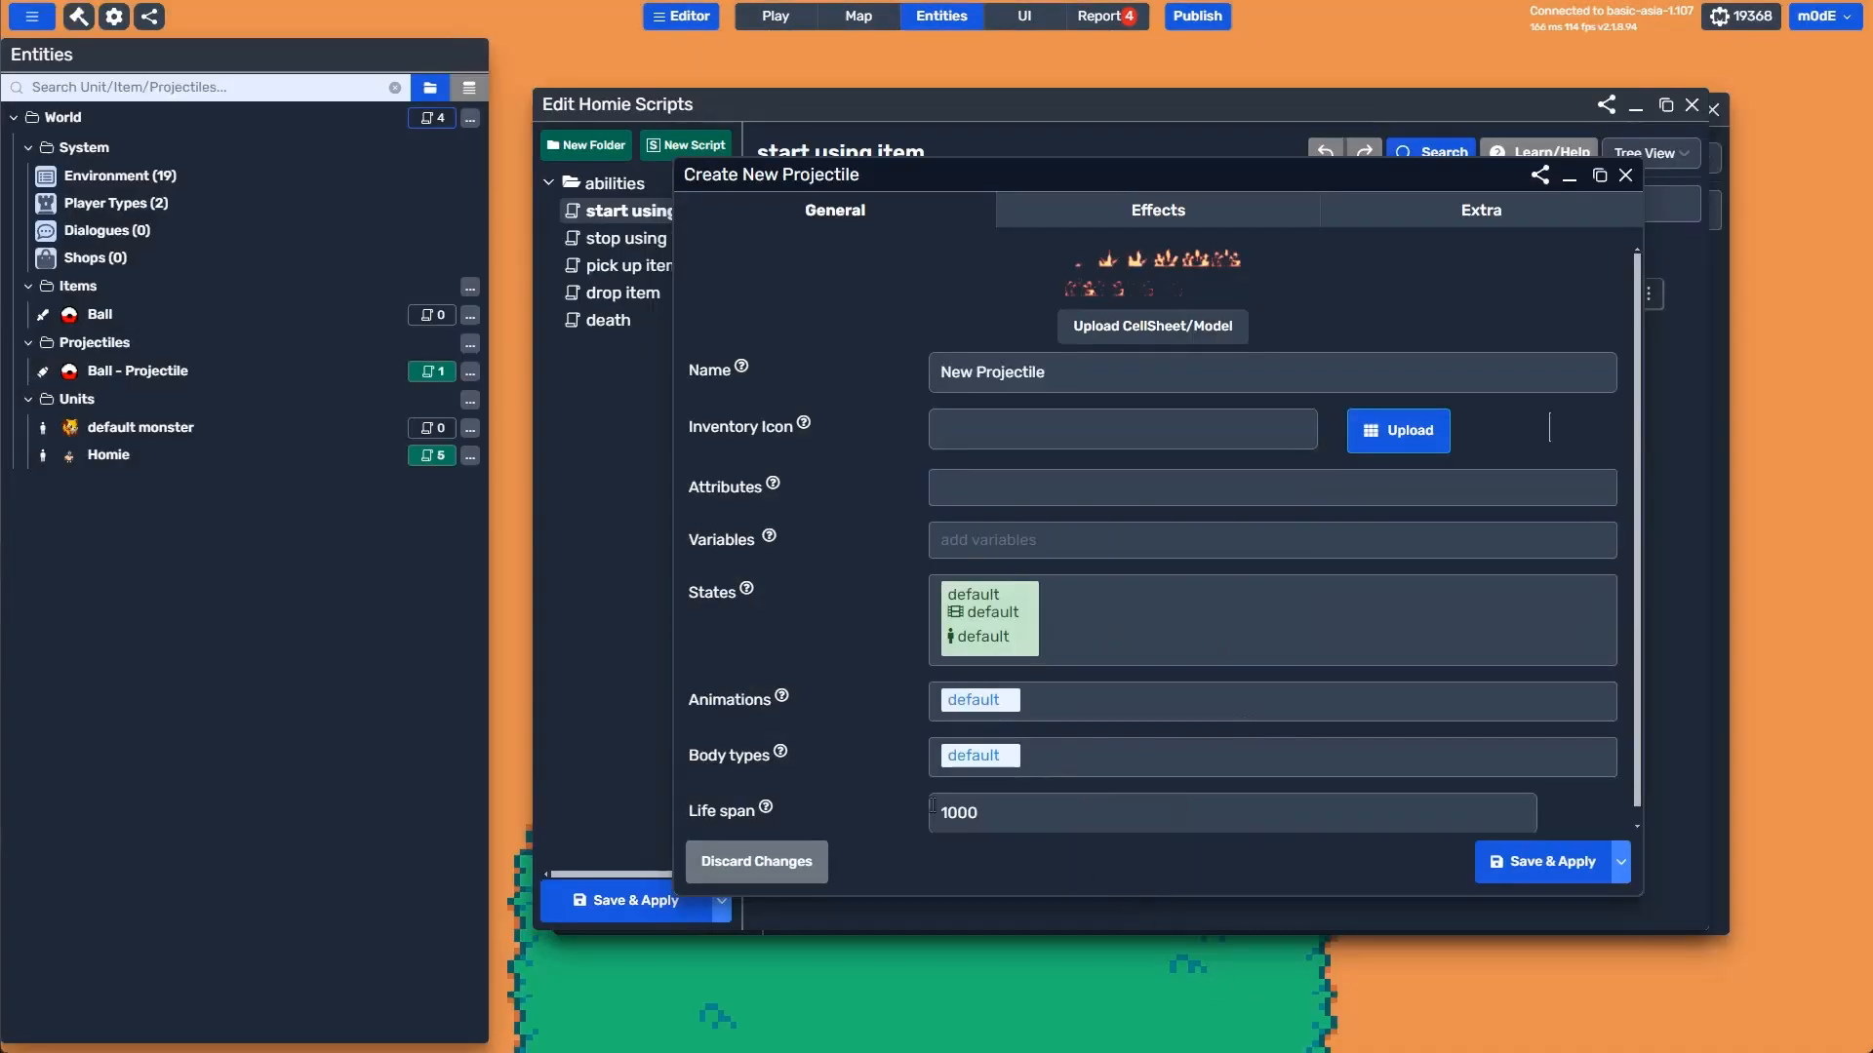
Append the next four cell sheet frames, 7 to 10, to the projectile's default animation and save it.
left_click(965, 702)
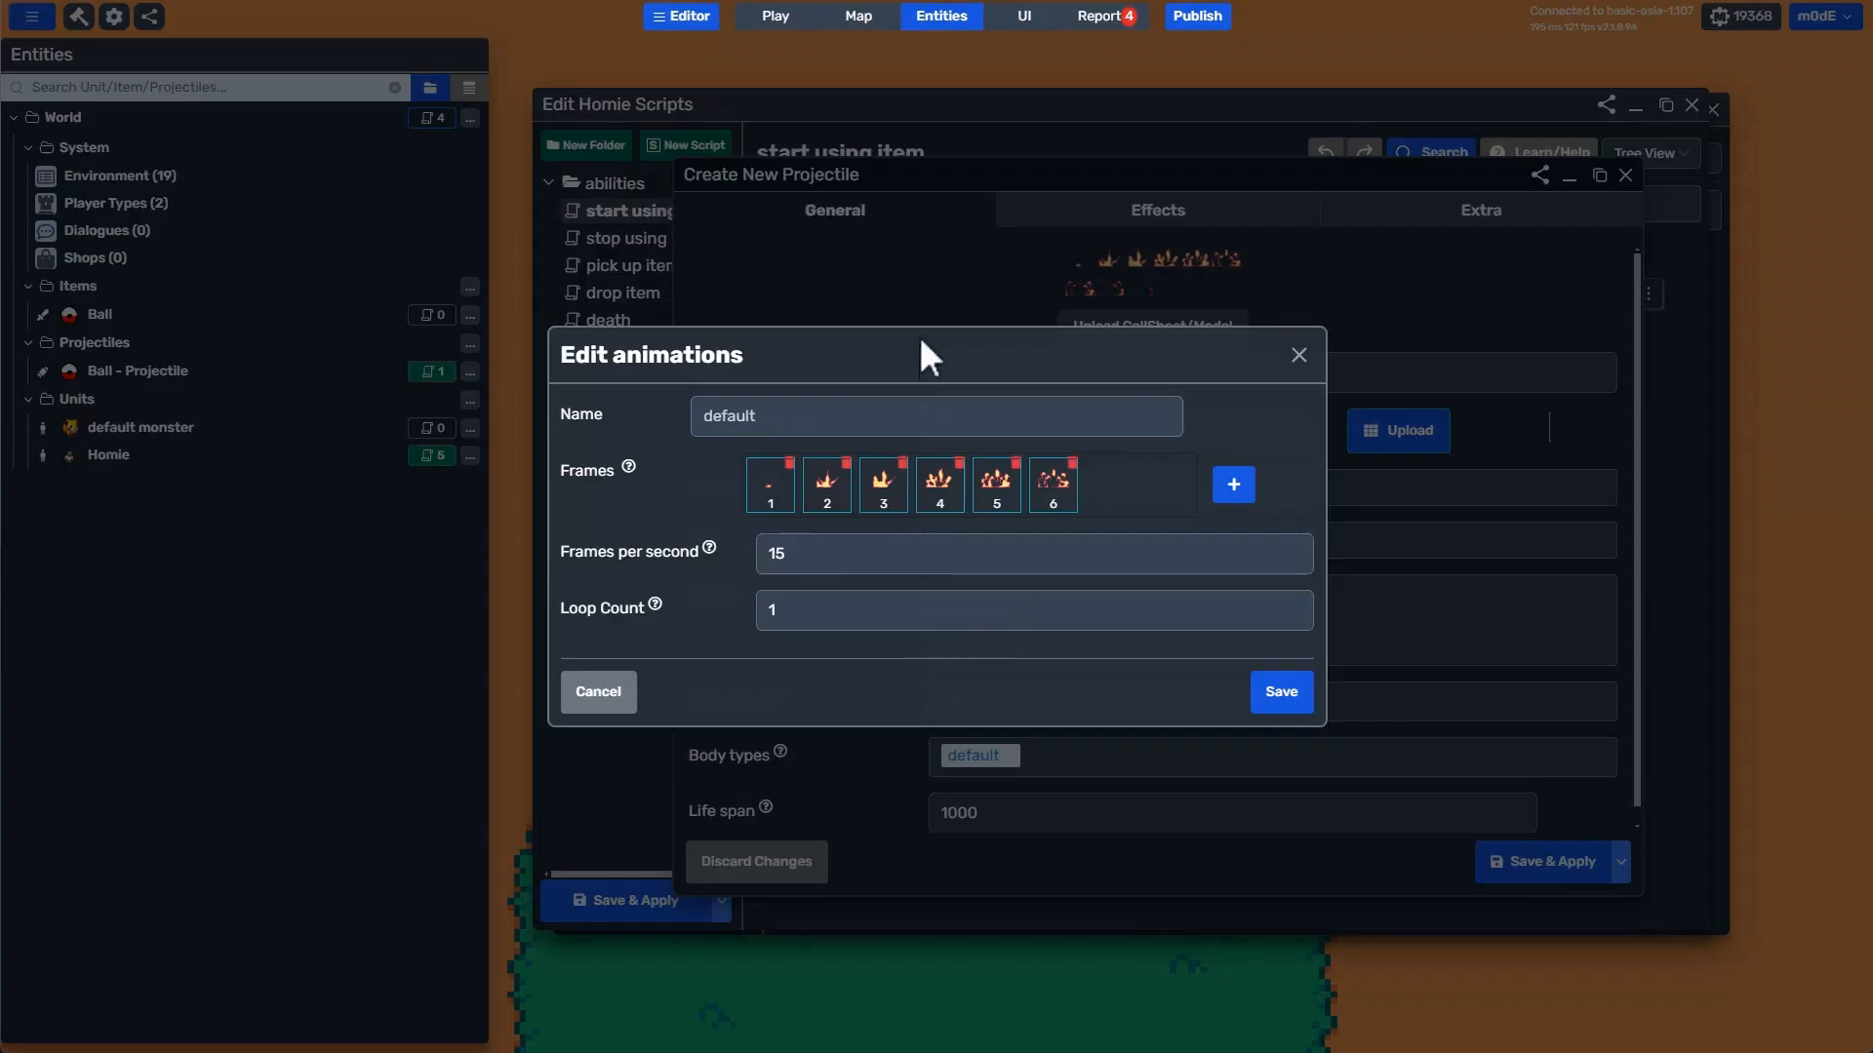
left_click(1233, 485)
left_click(1036, 141)
left_click(1233, 484)
left_click(878, 170)
left_click(1232, 485)
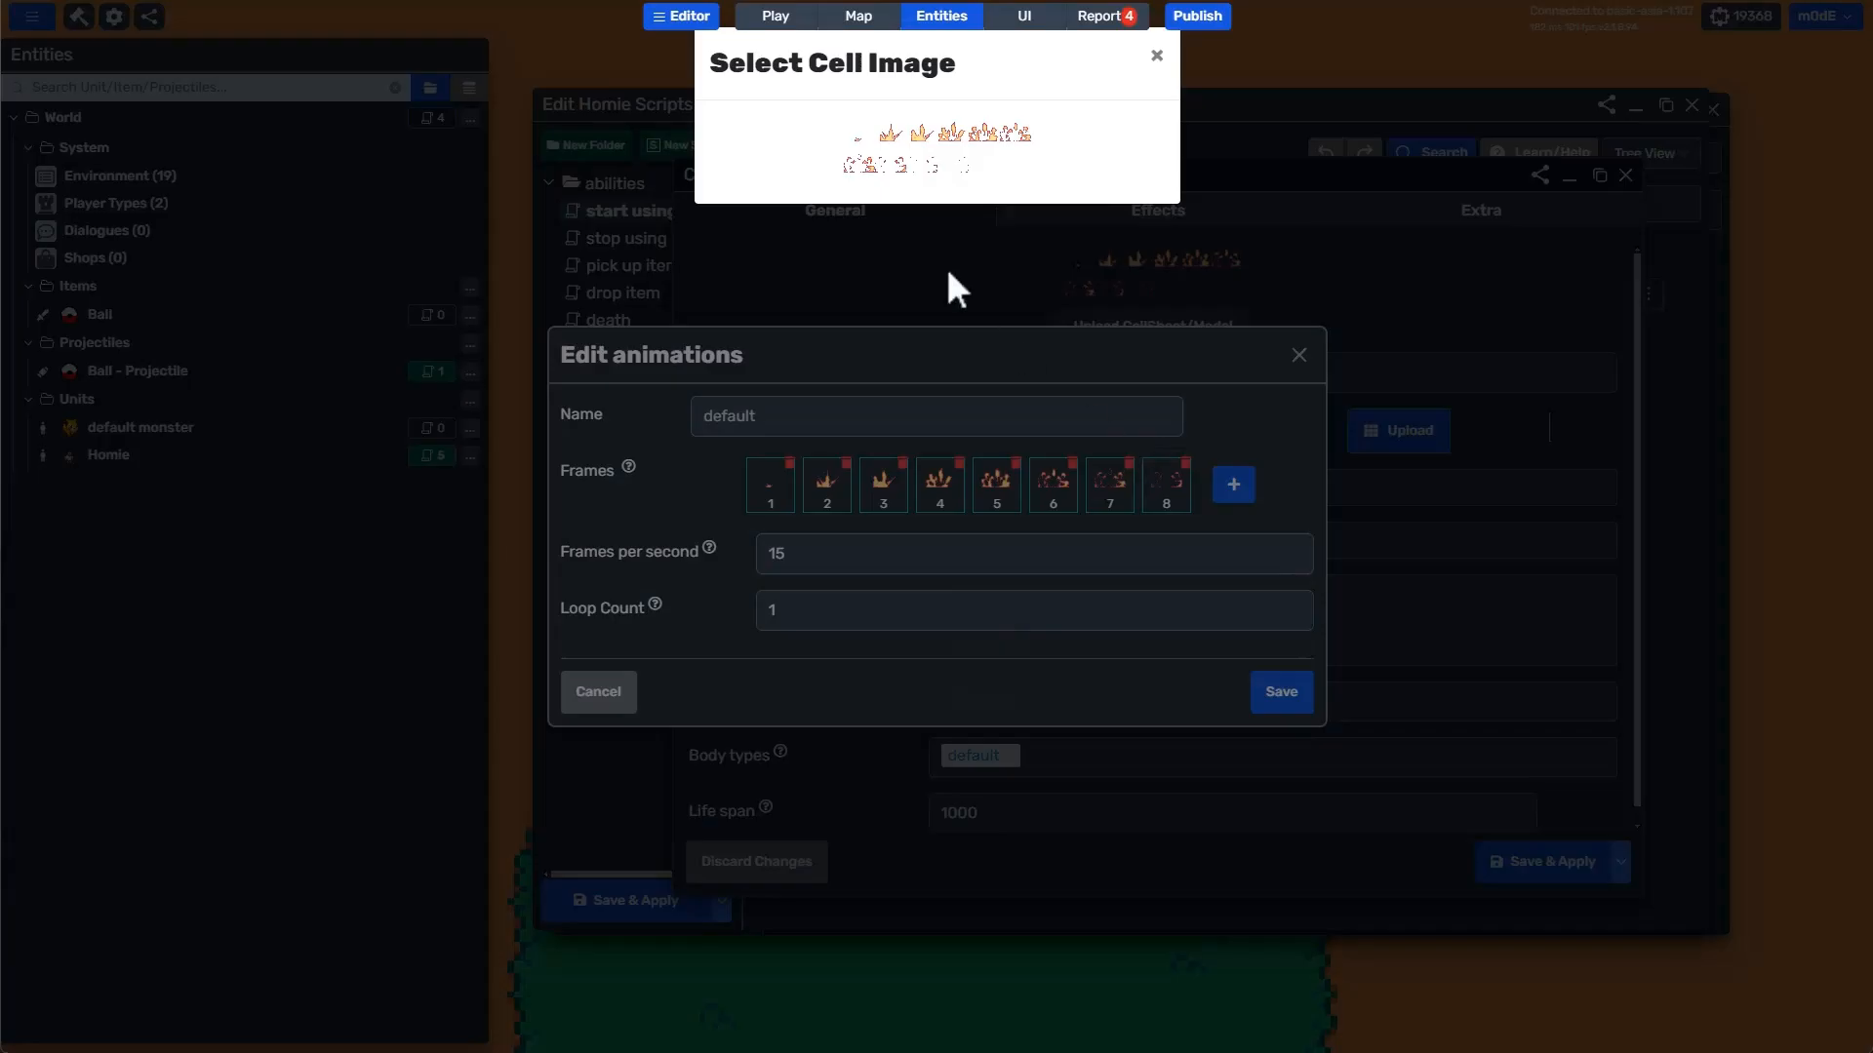
left_click(923, 163)
left_click(1232, 485)
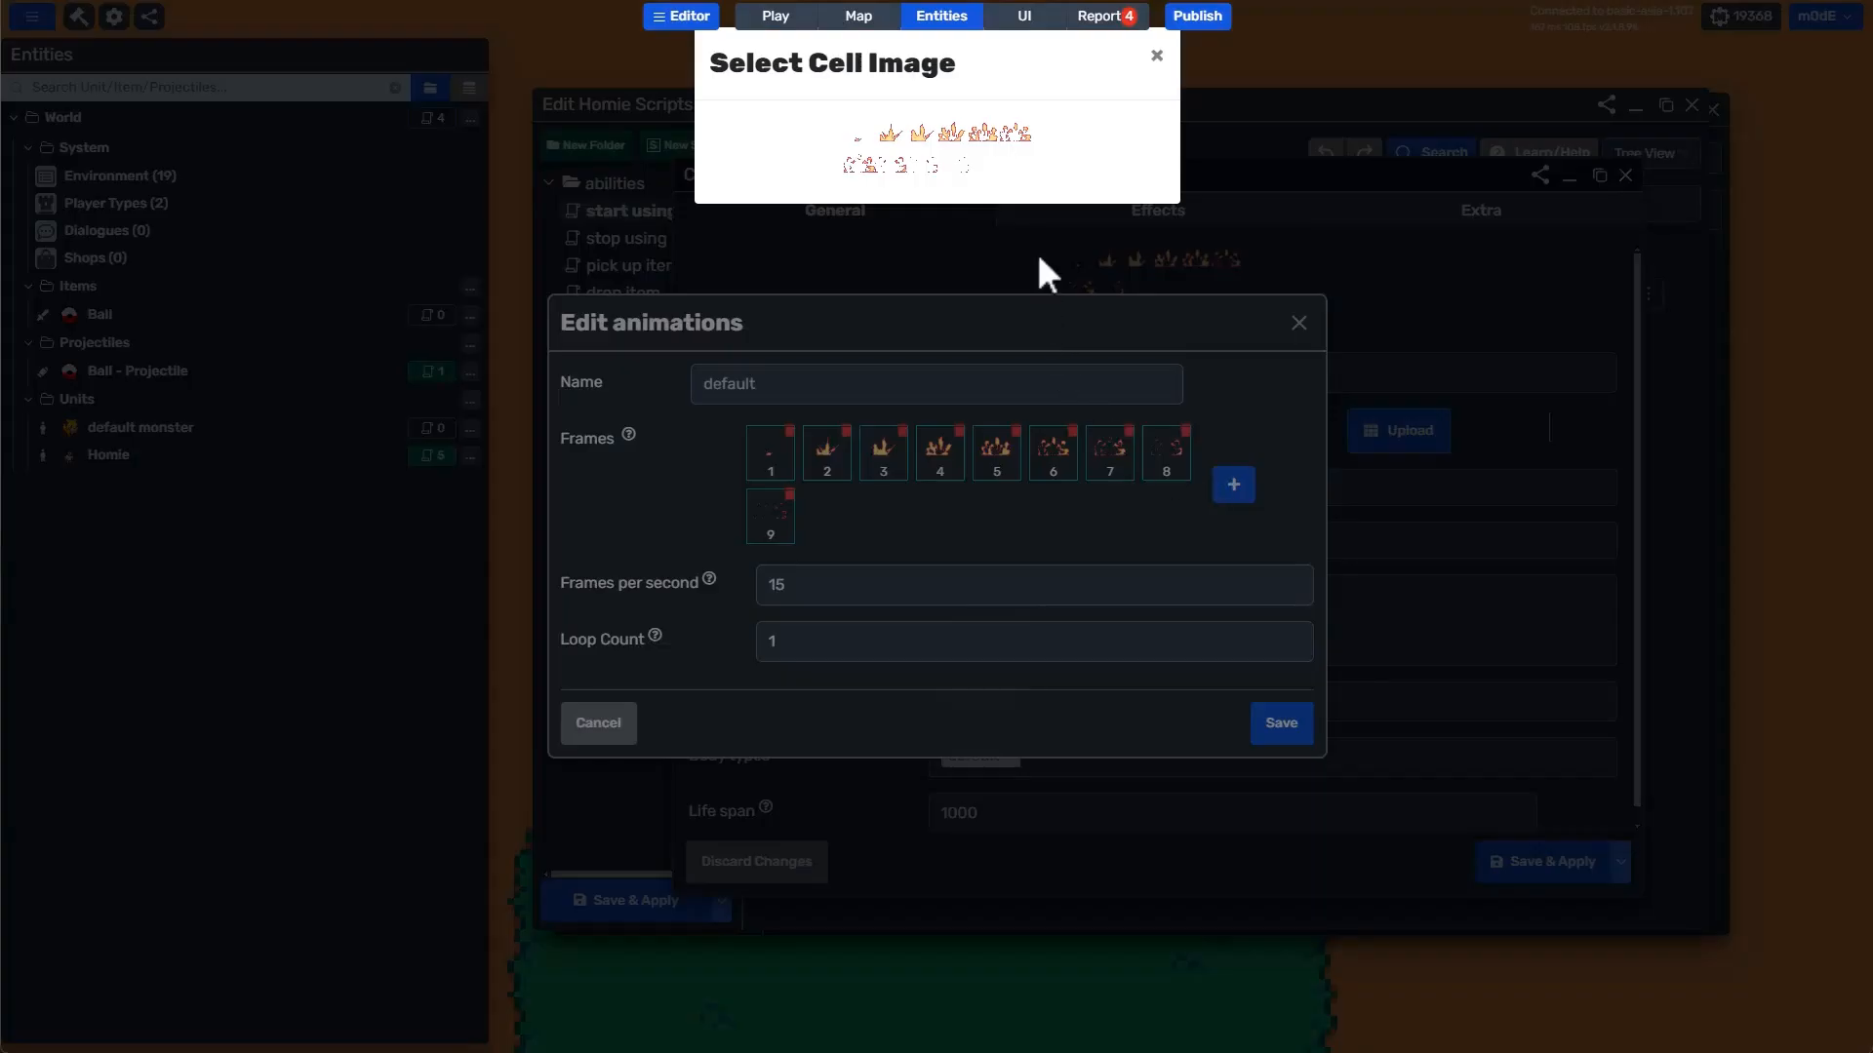
left_click(954, 166)
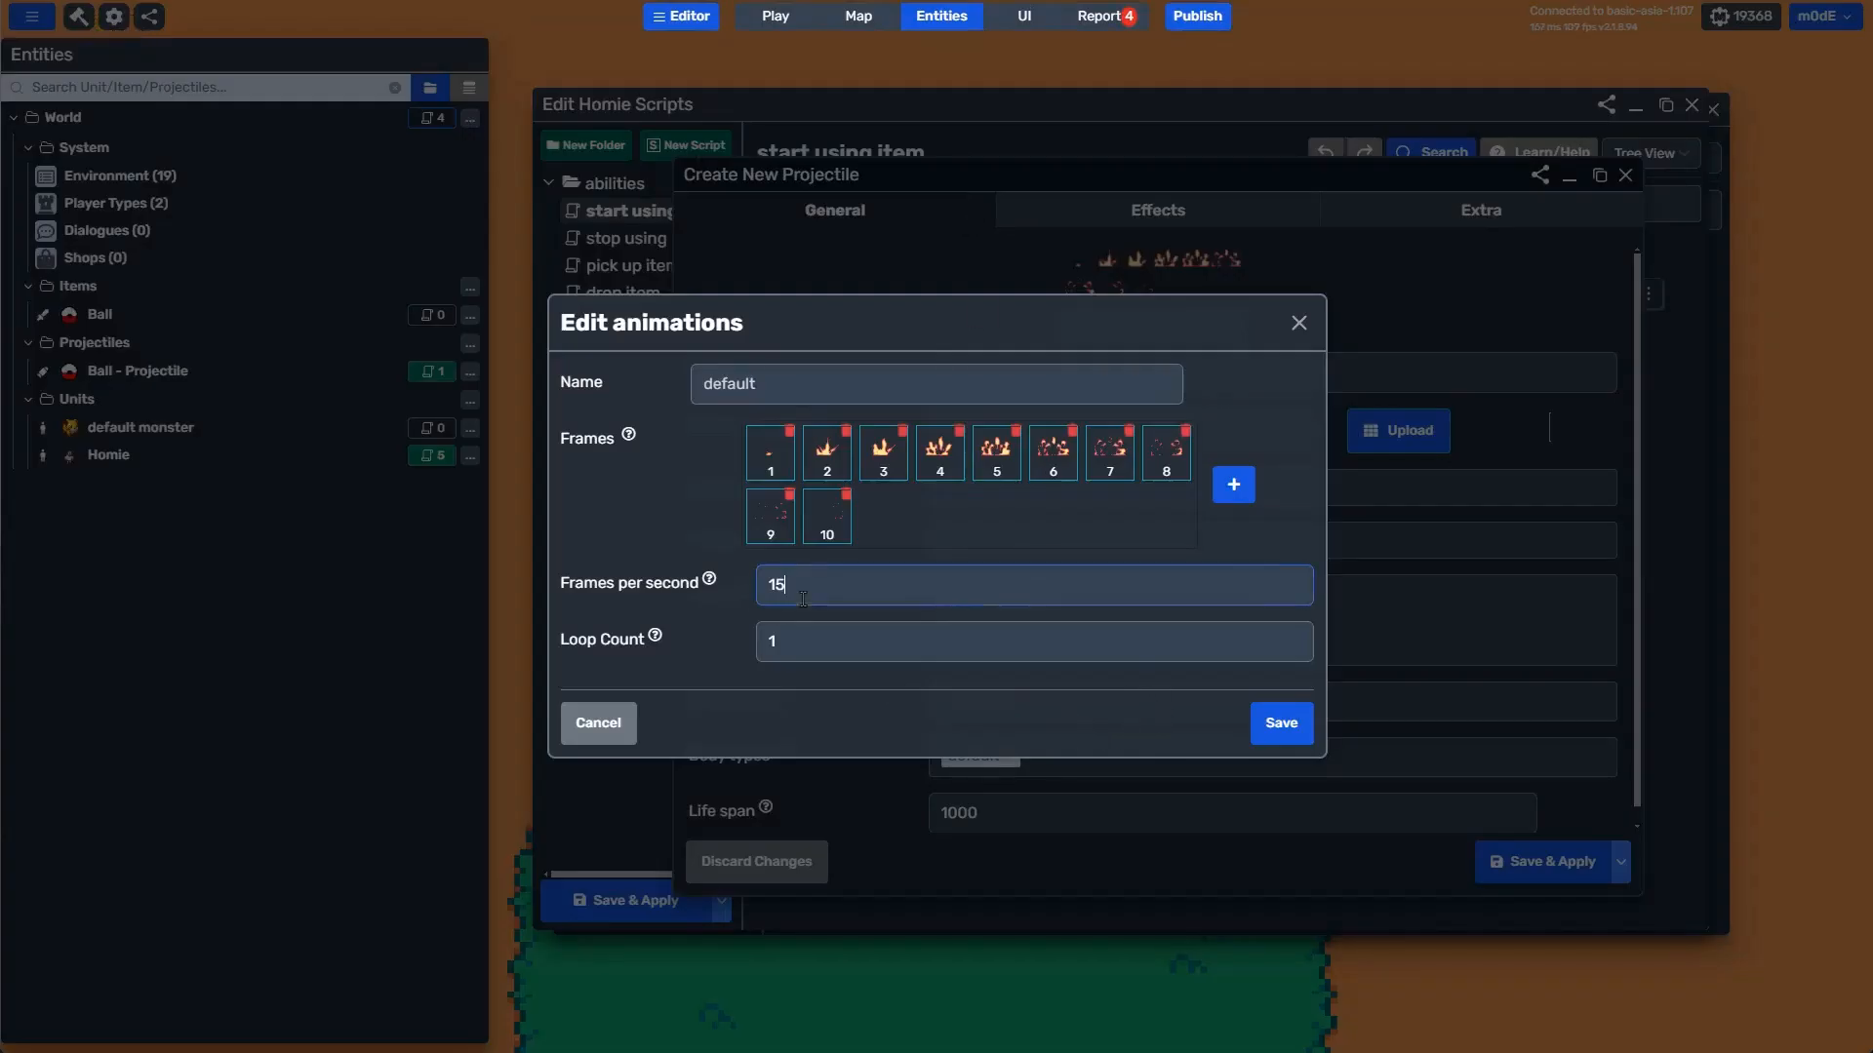
left_click(1279, 727)
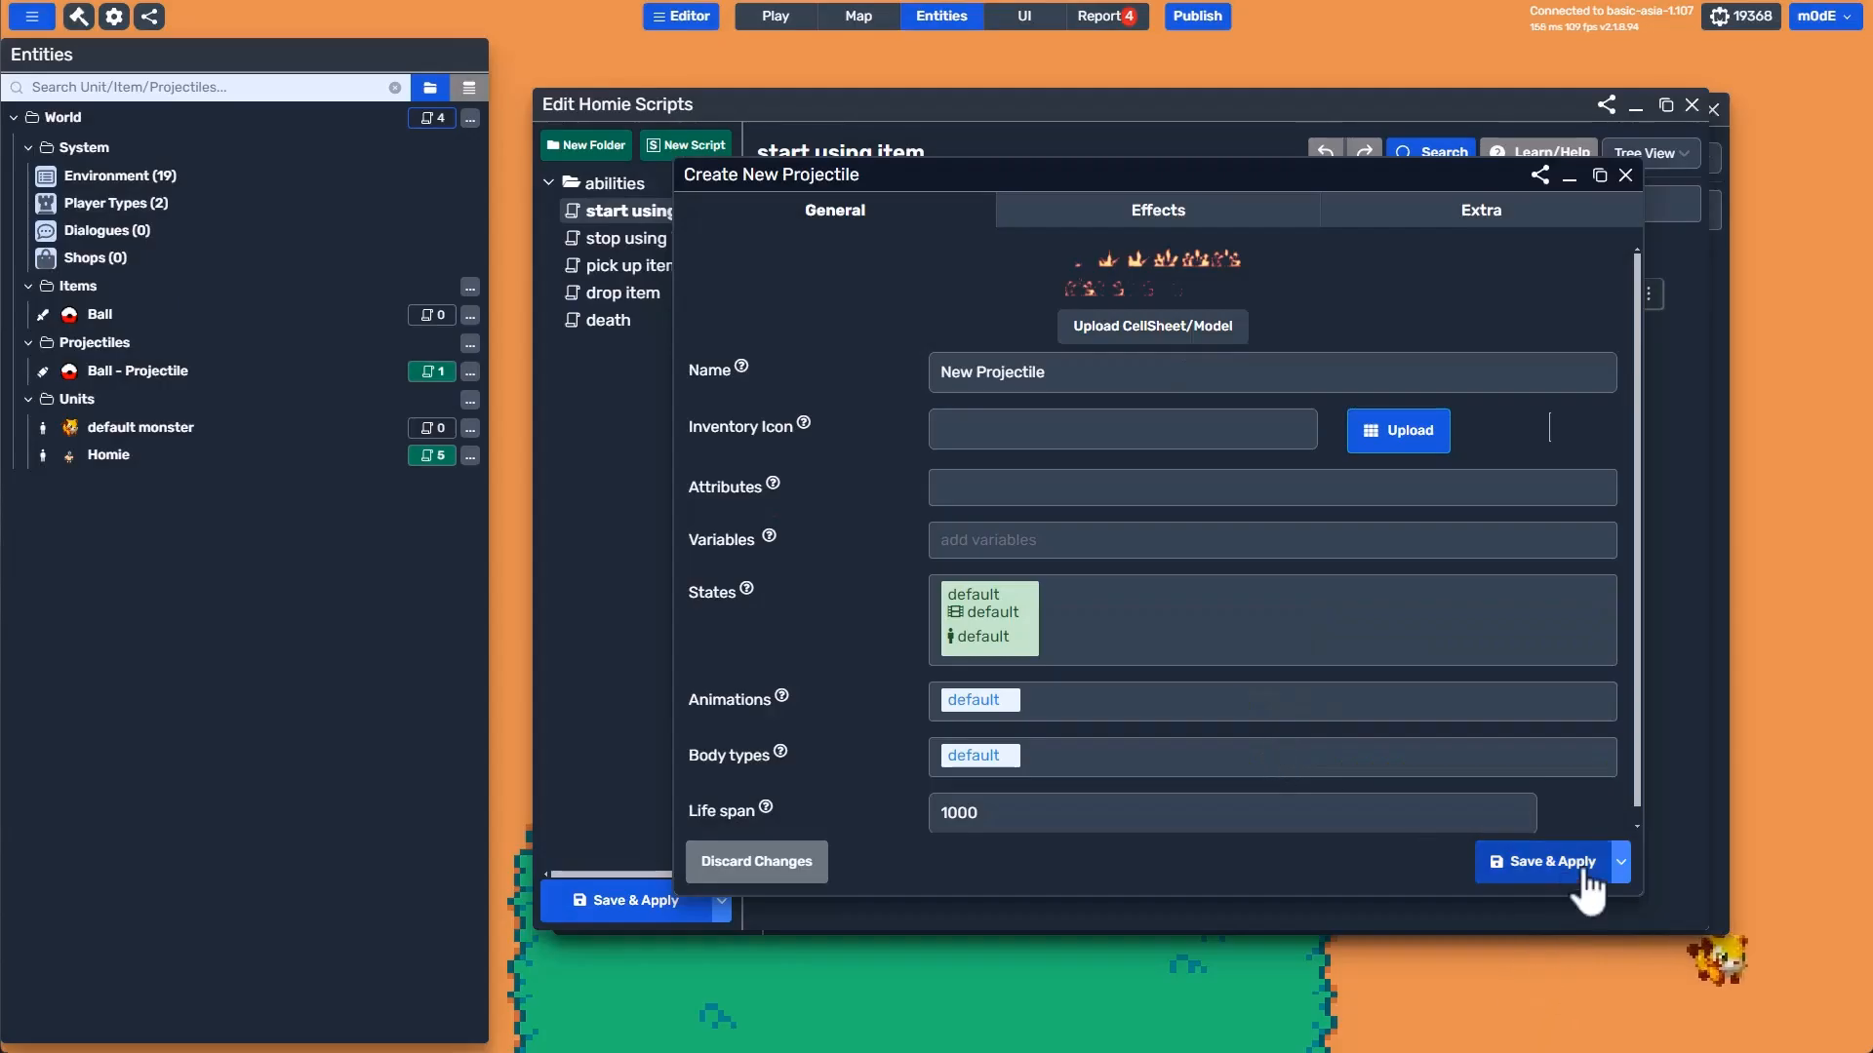
Save the new projectile with its 1000 life span and rename it Spawning Effect.
scroll(1066, 781, "down", 1)
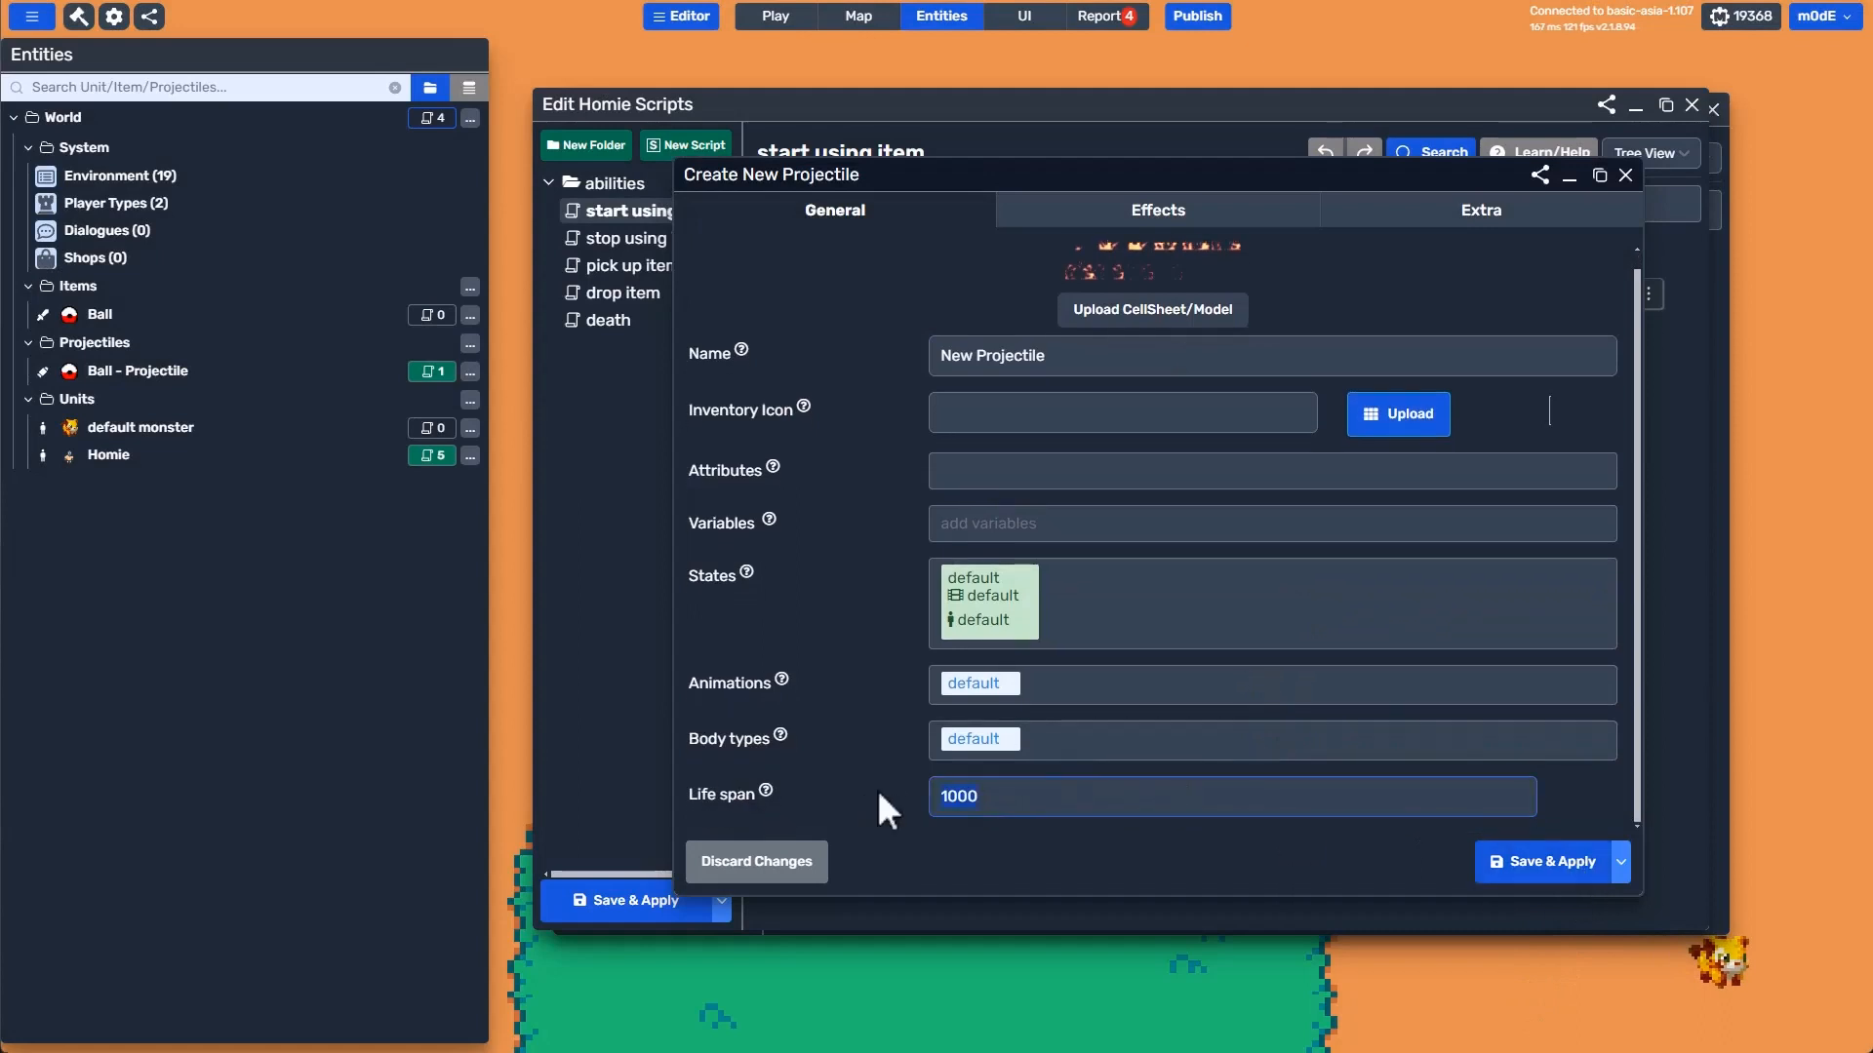
left_click(1527, 874)
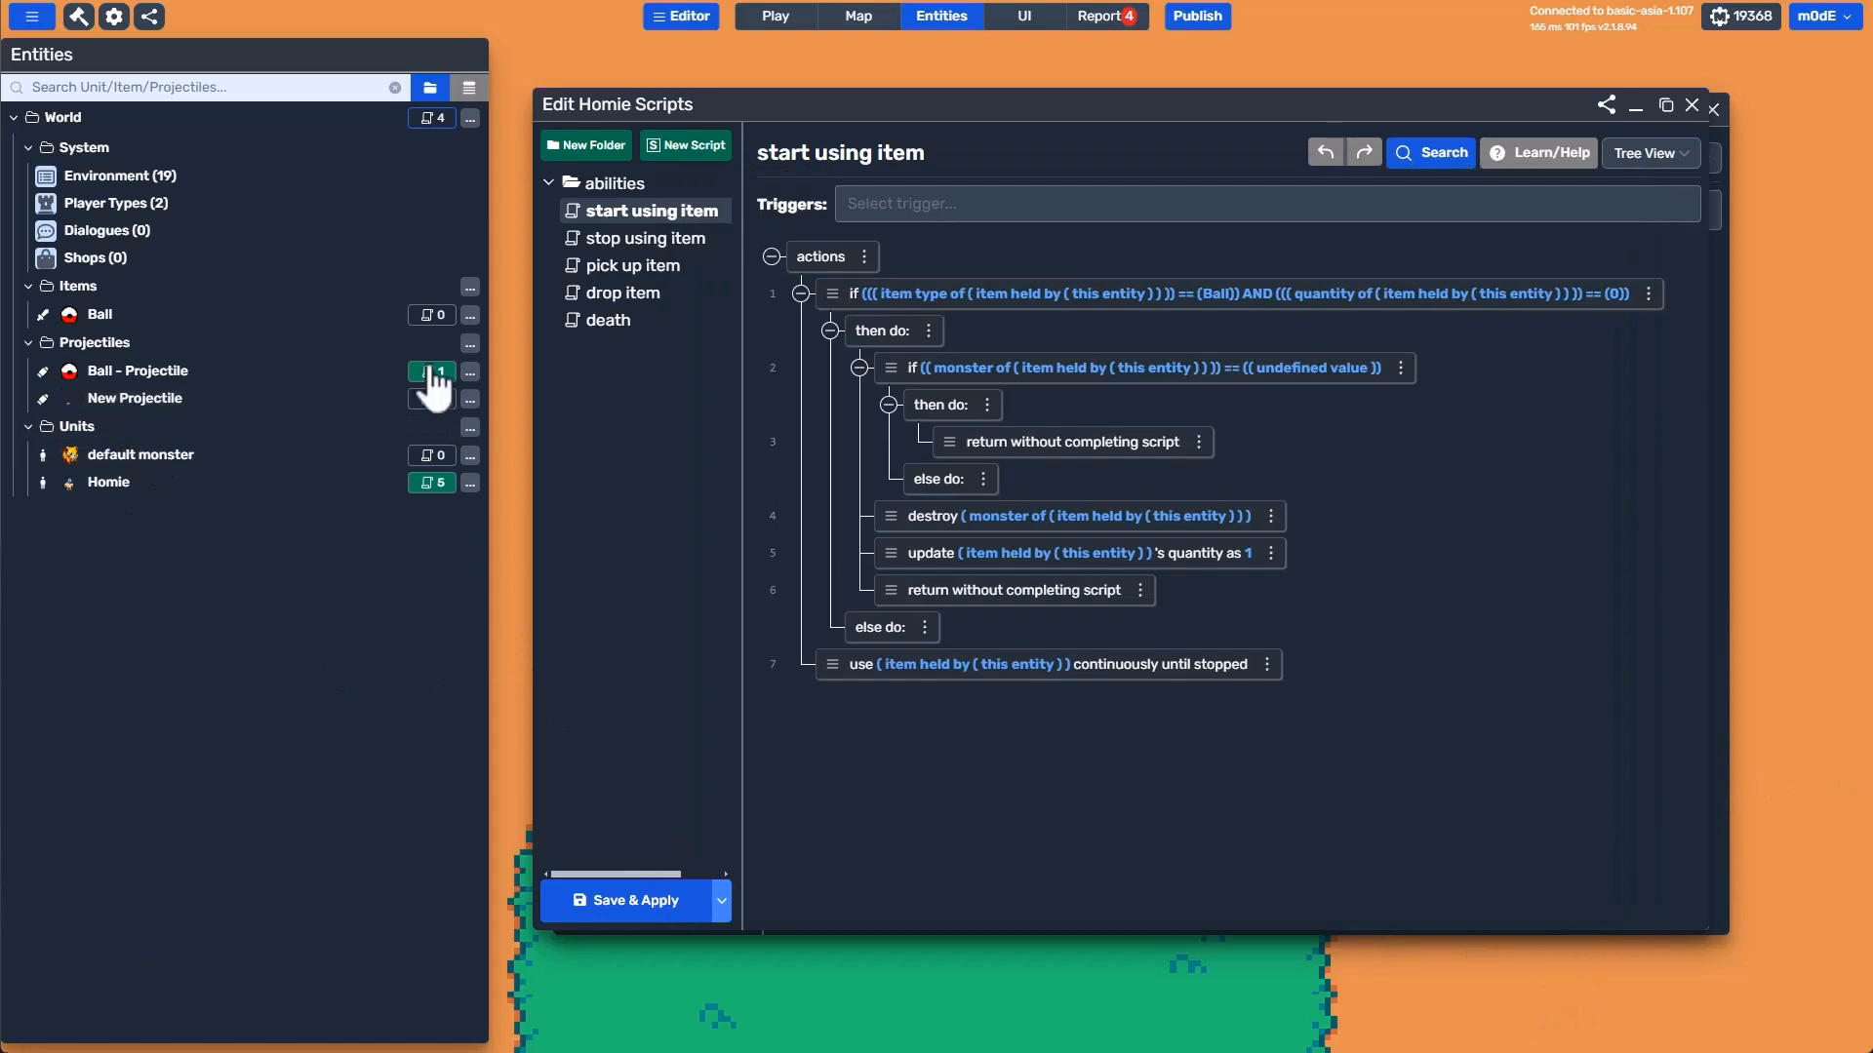
left_click(434, 398)
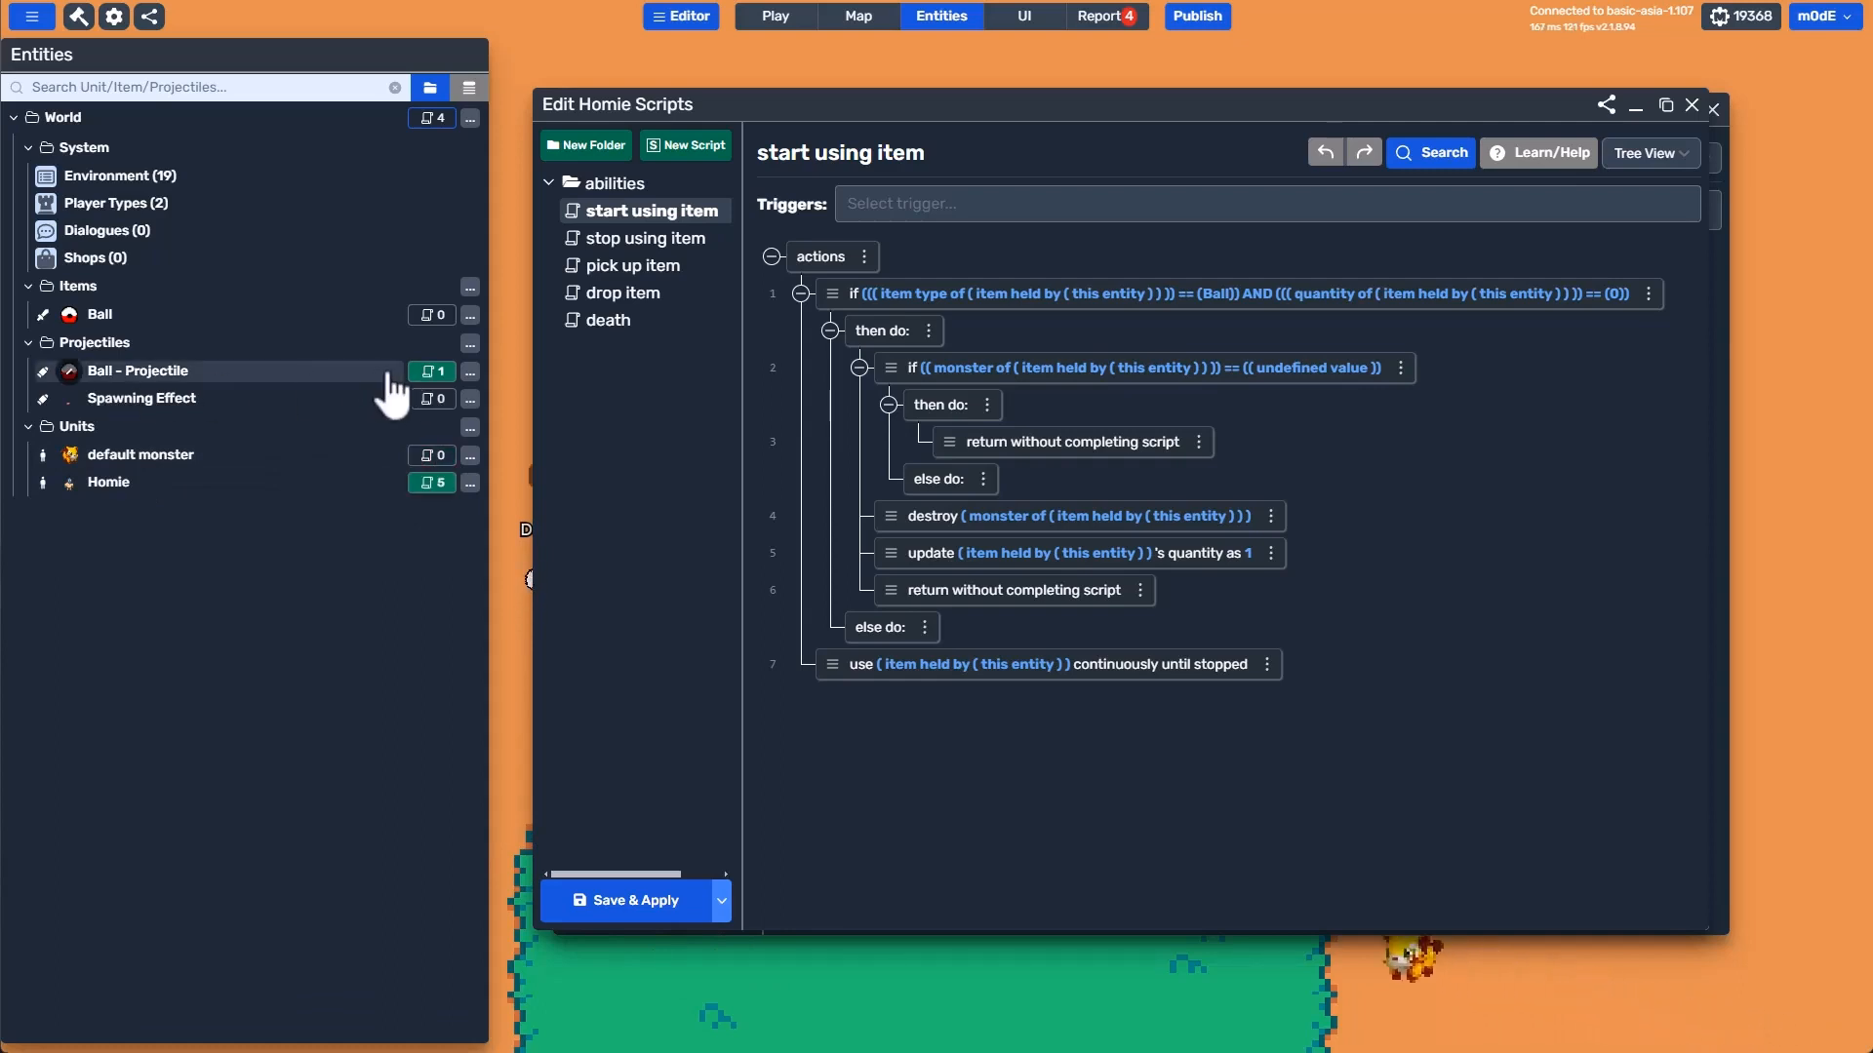
Insert a "create projectile at position" action into Ball - Projectile's on destroy script.
left_click(431, 372)
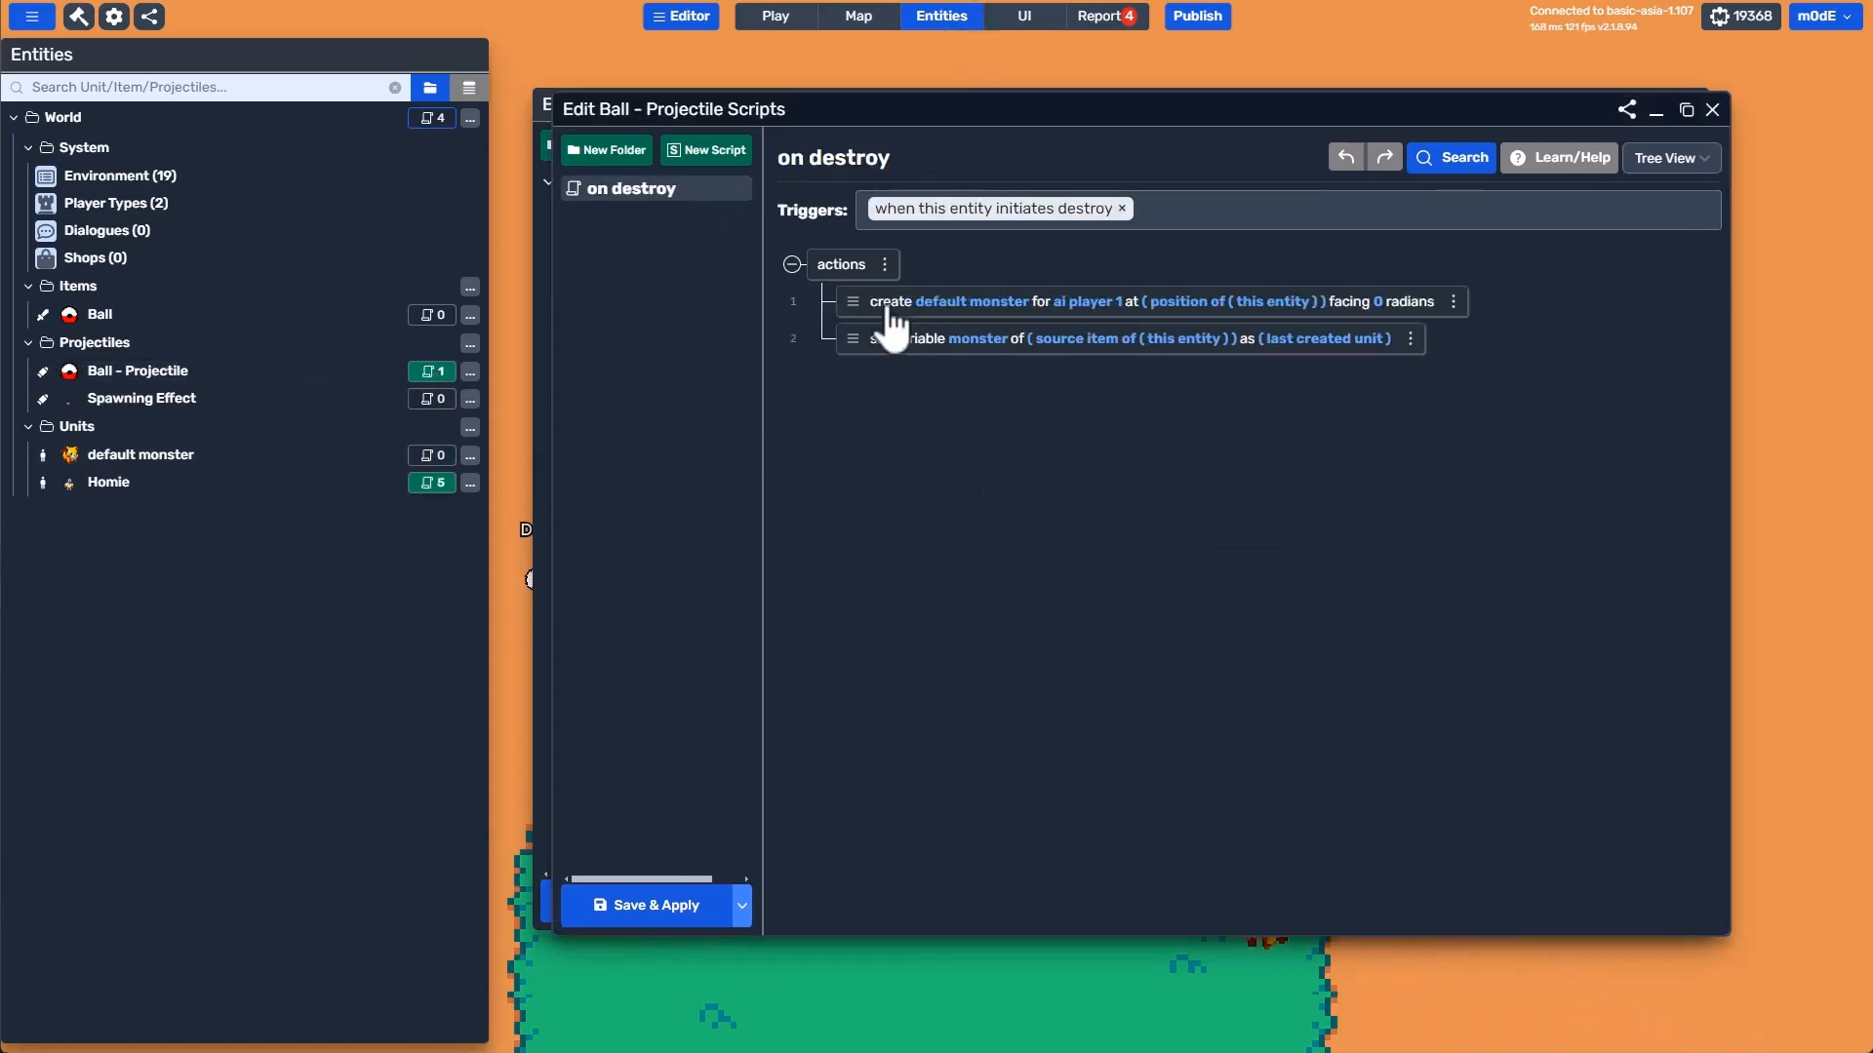
right_click(925, 349)
left_click(961, 359)
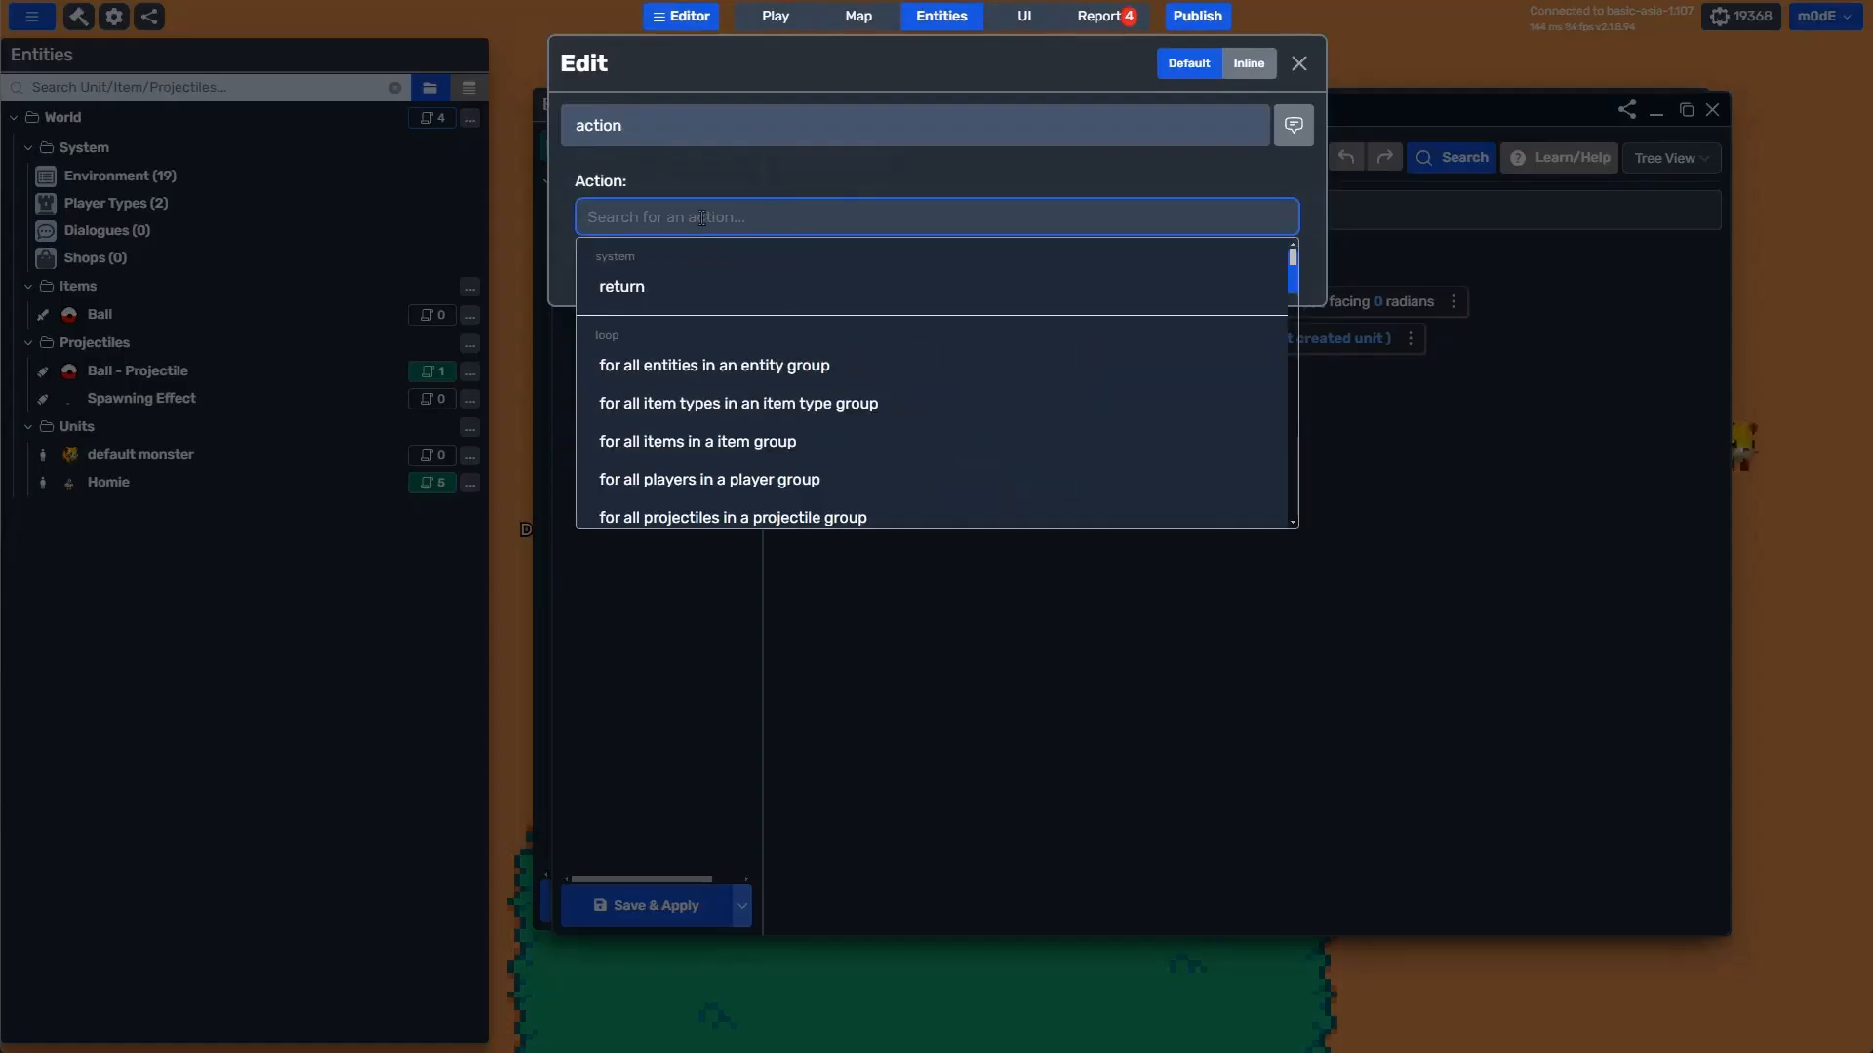
type("create pro")
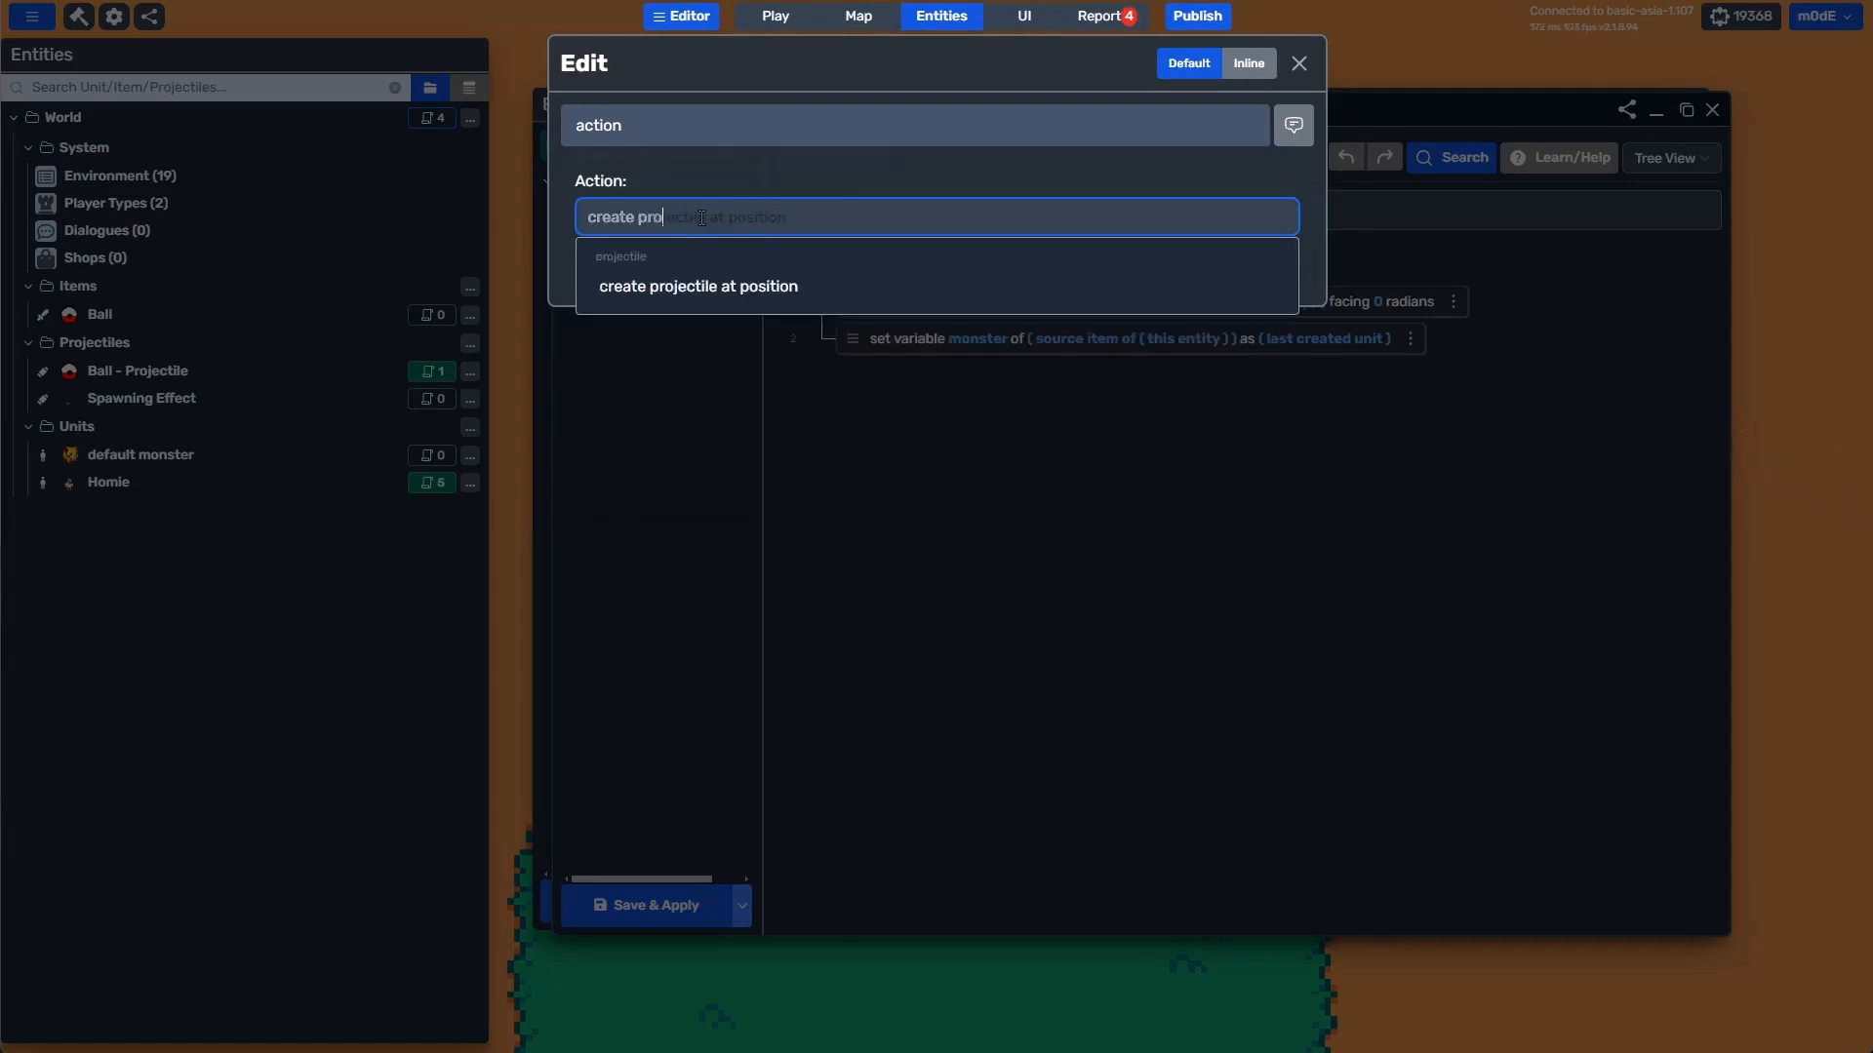
type("j")
left_click(695, 291)
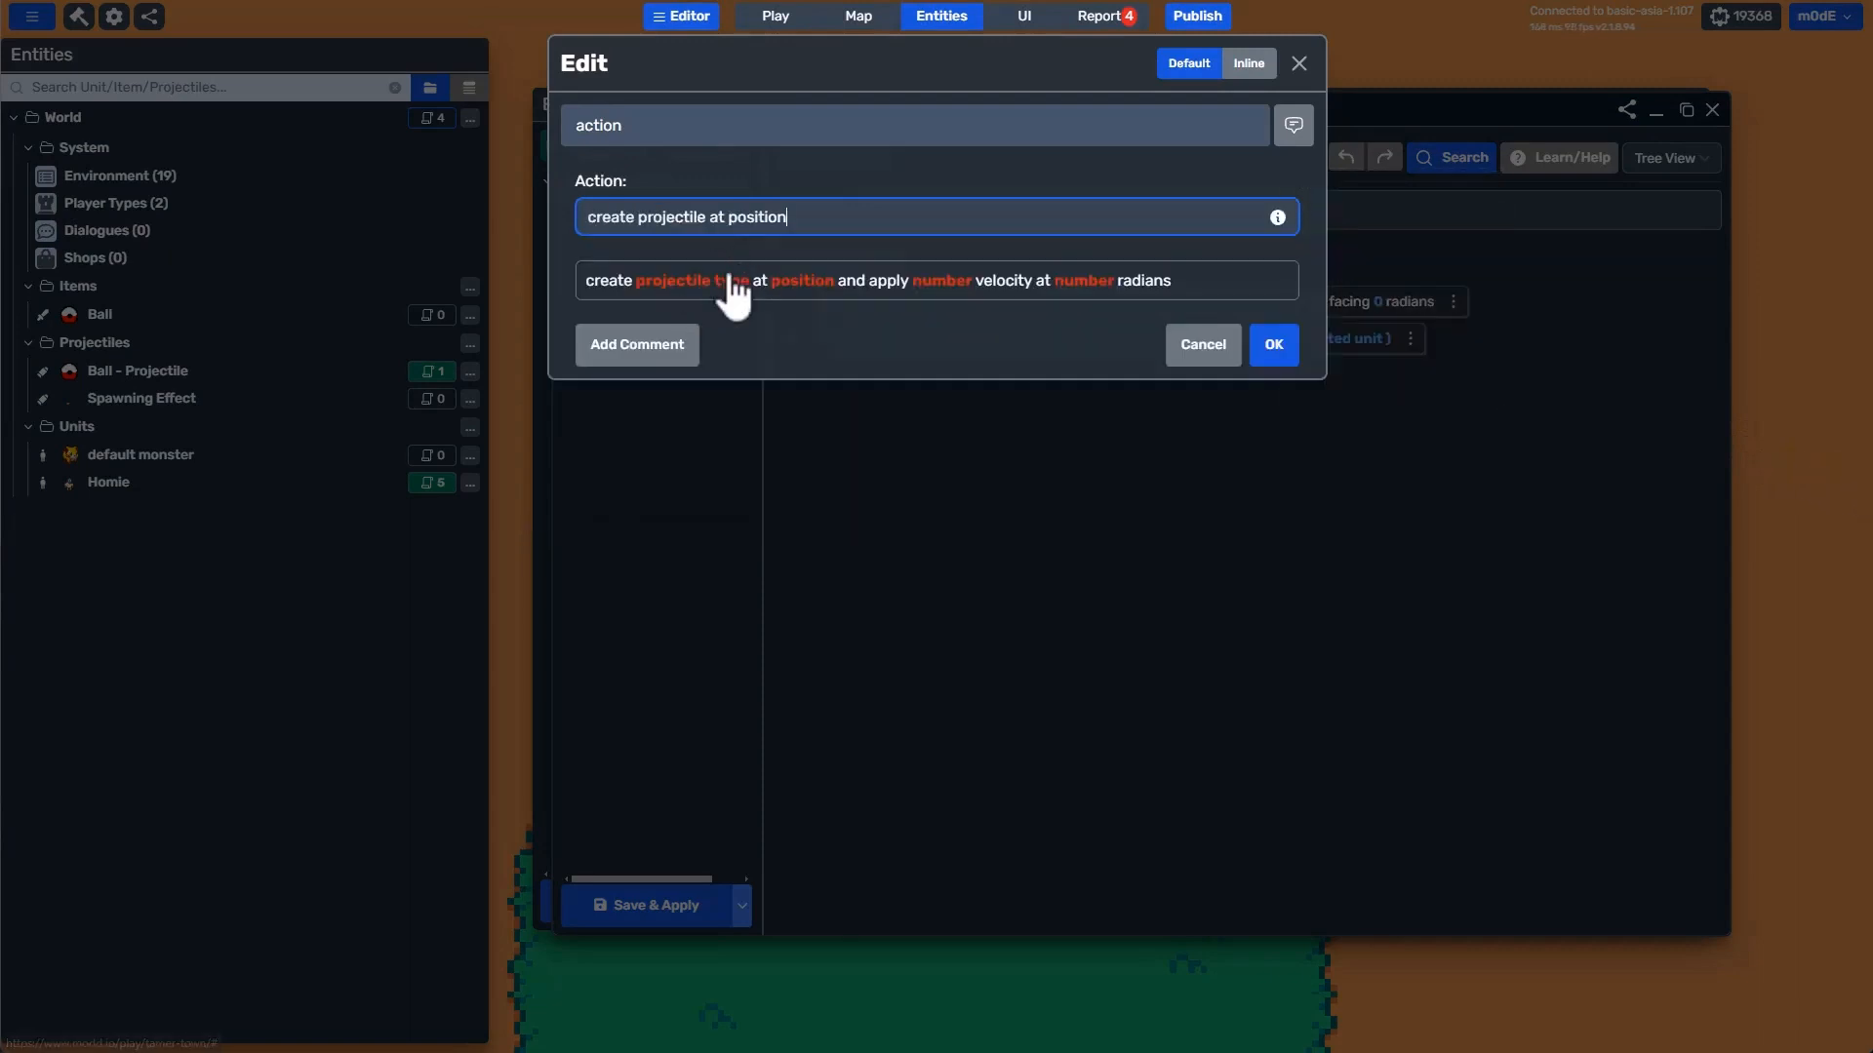
Set the new action to create Spawning Effect at the position of this entity.
left_click(718, 285)
left_click(802, 184)
left_click(806, 255)
key("Return")
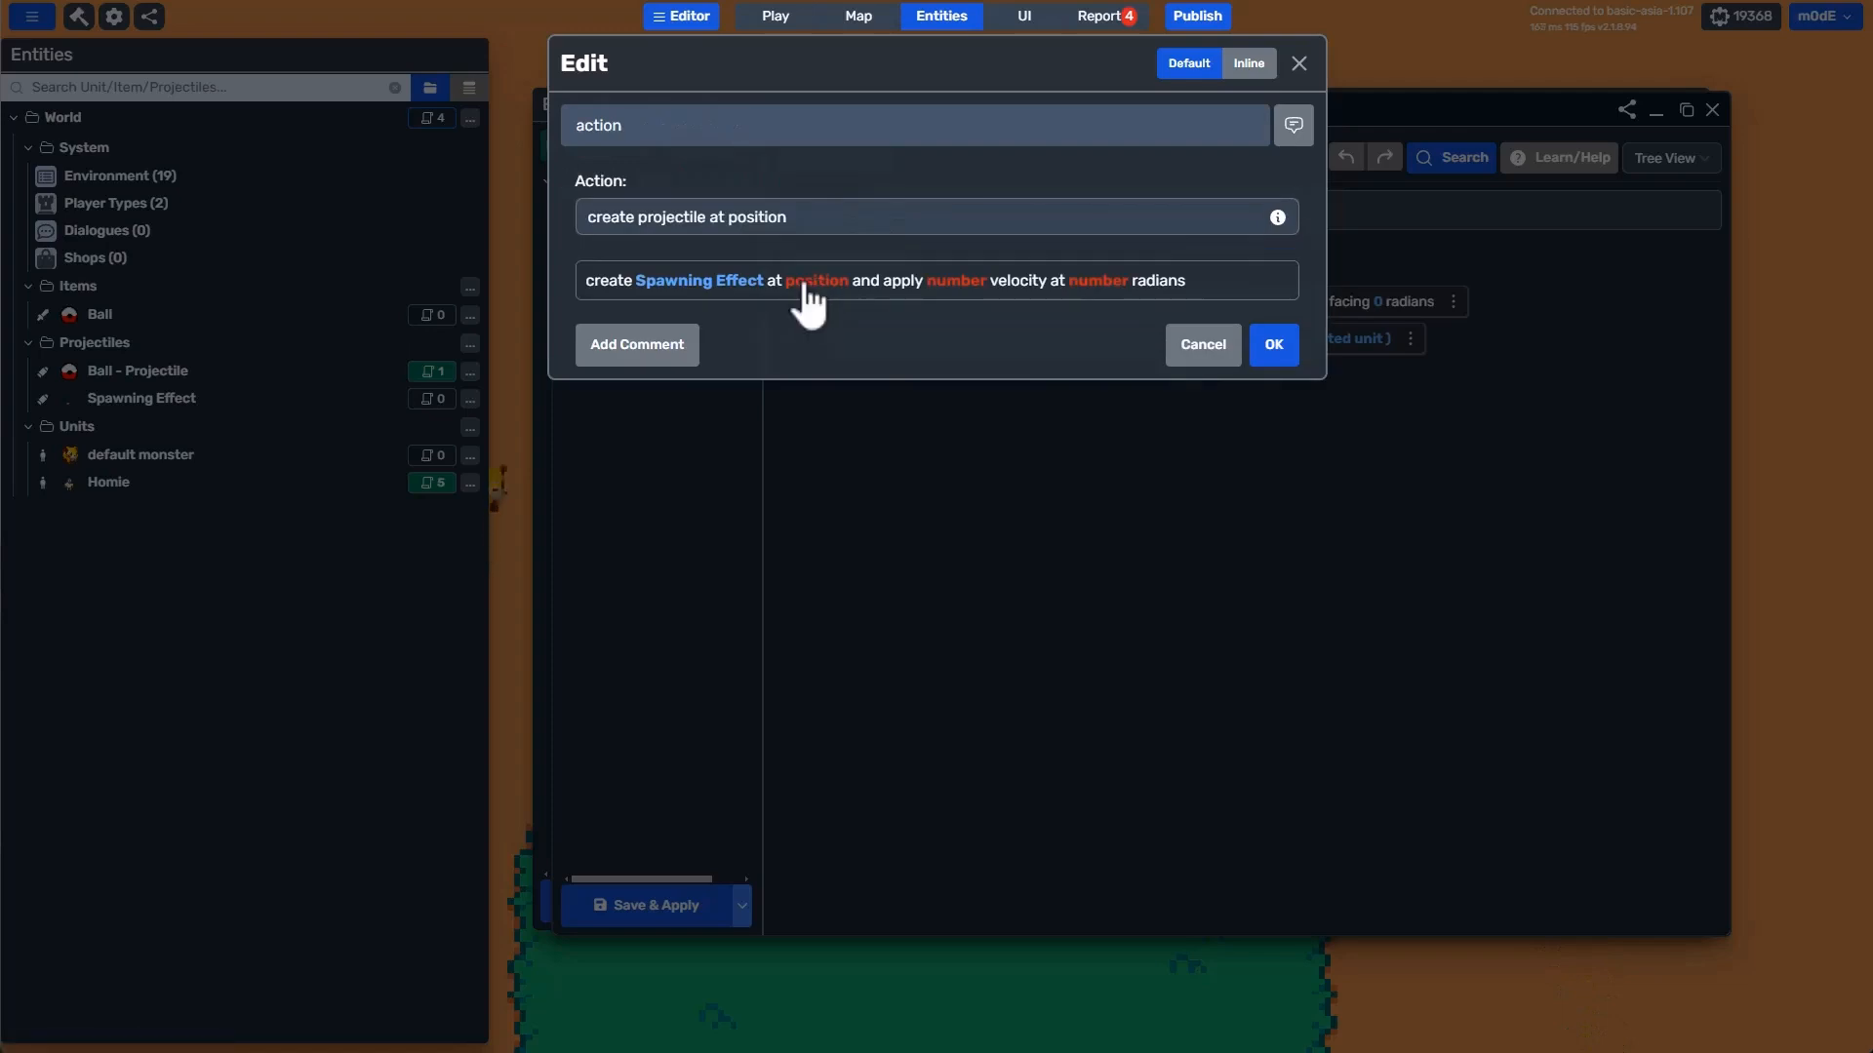
left_click(808, 283)
left_click(603, 198)
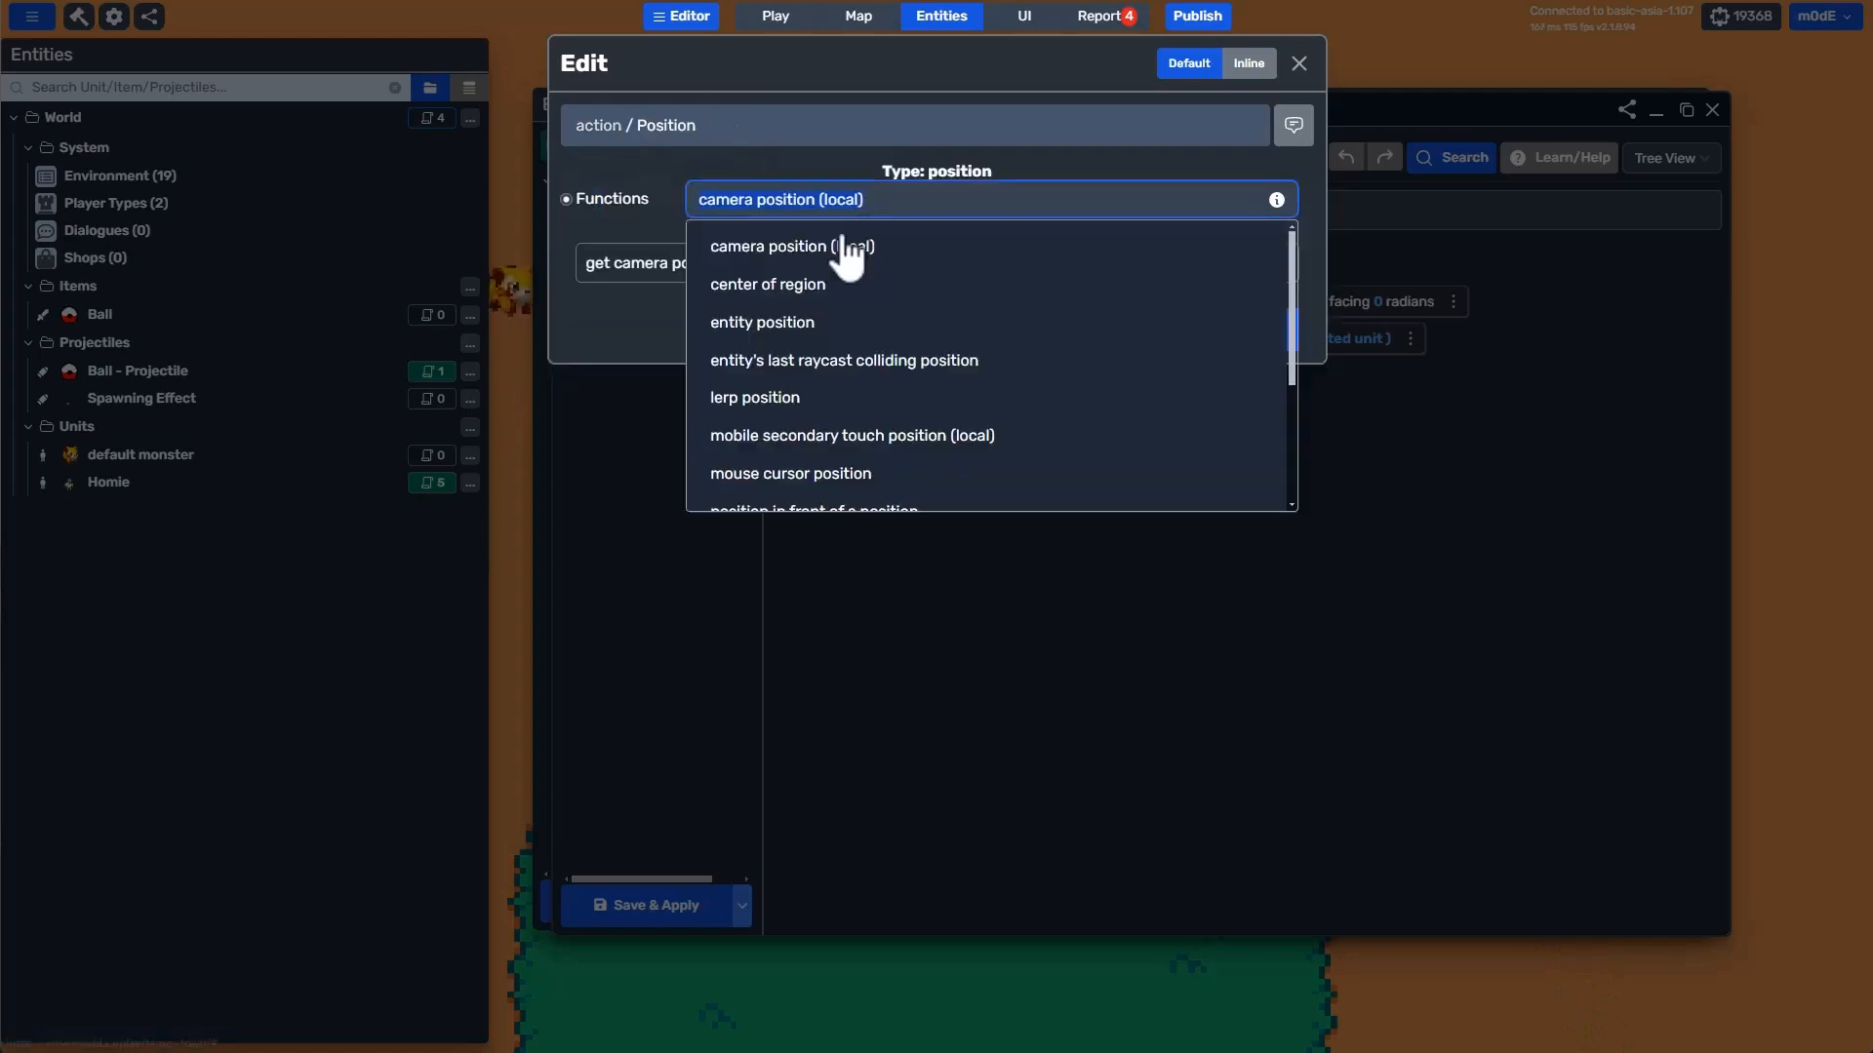
left_click(820, 322)
left_click(704, 261)
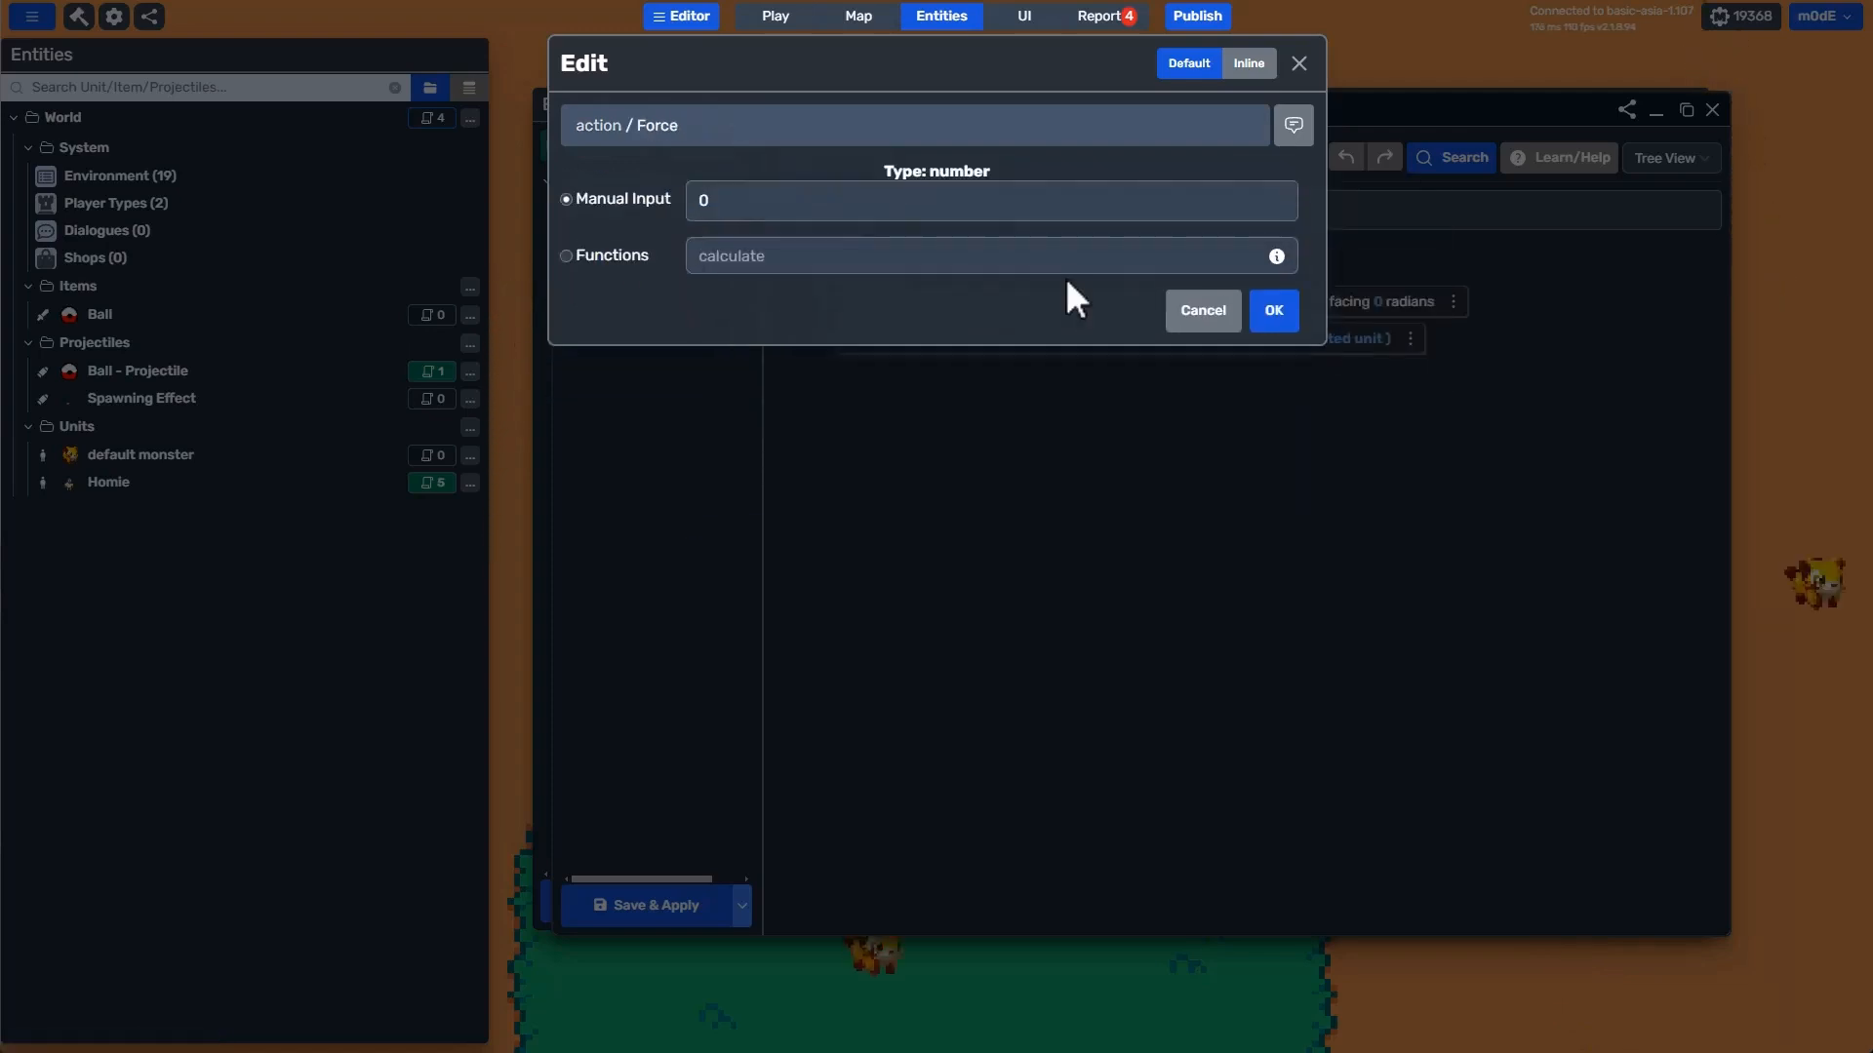
Give the created projectile 0 velocity at 0 radians, confirm the action, and save the on destroy script.
key("Return")
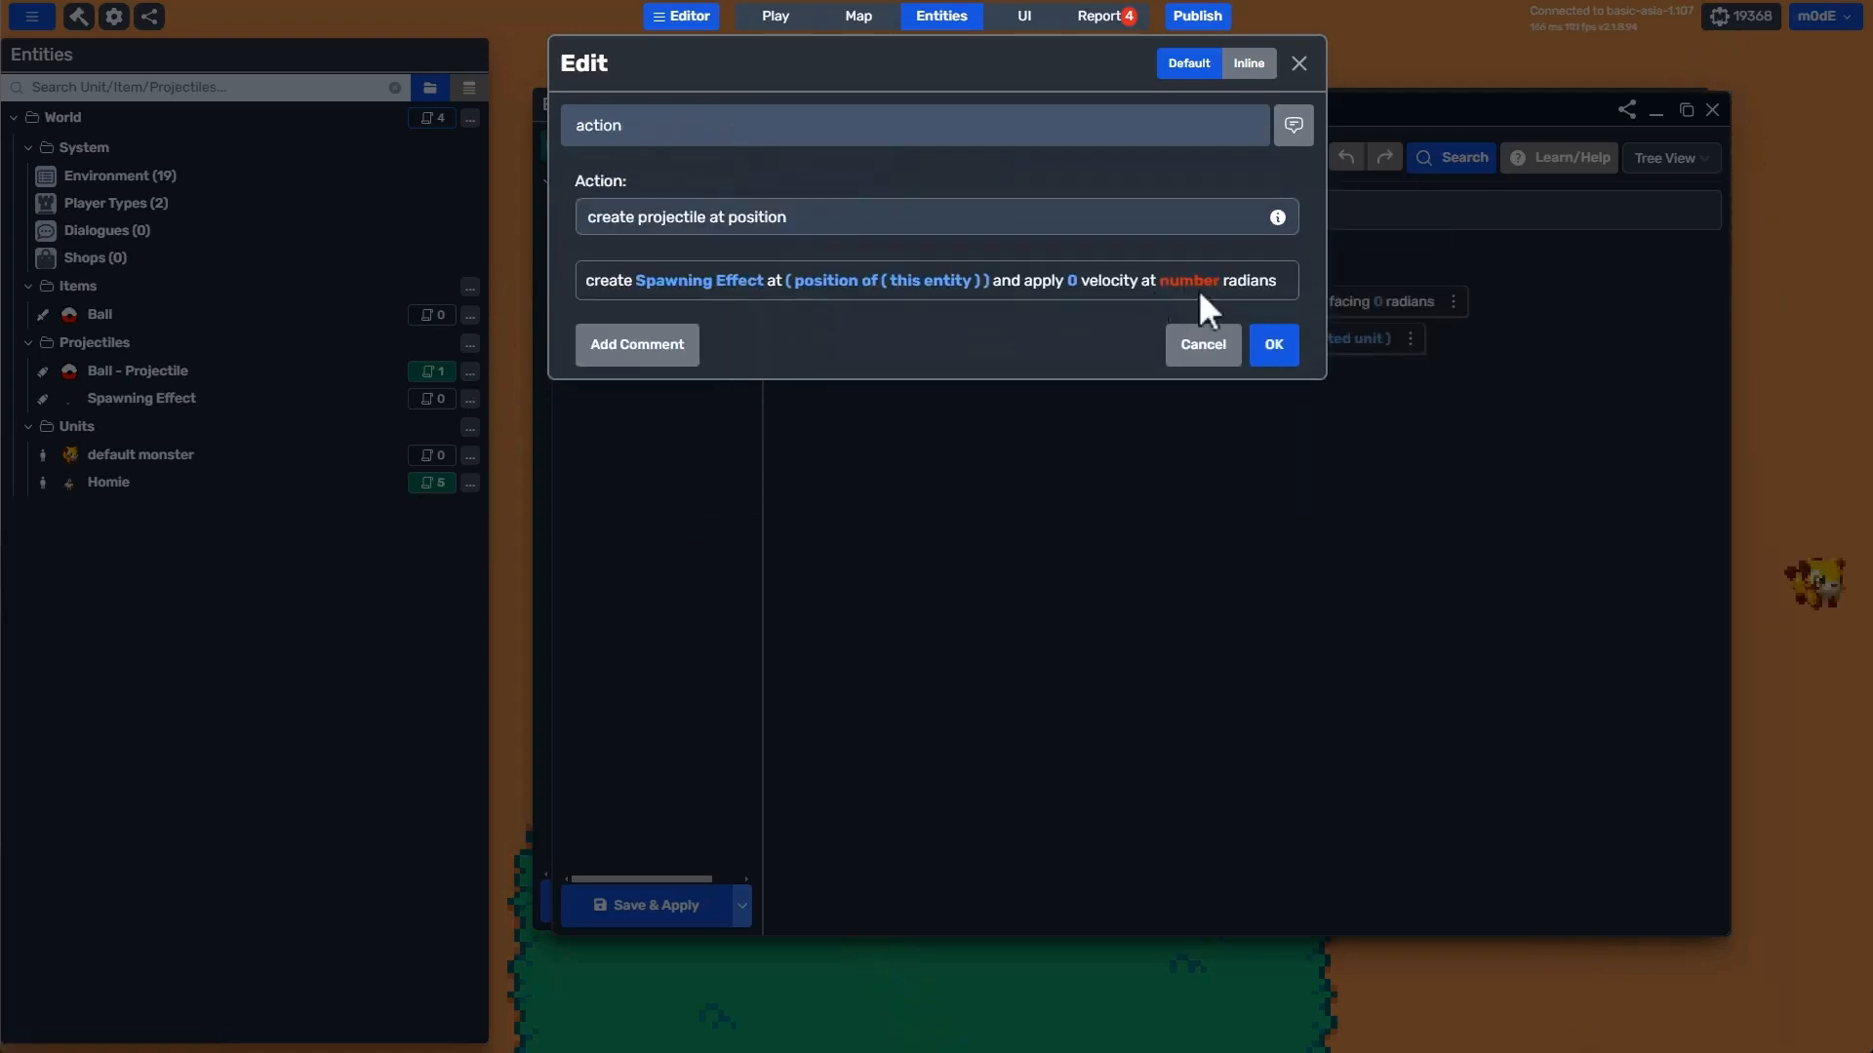
left_click(1192, 282)
key("Return")
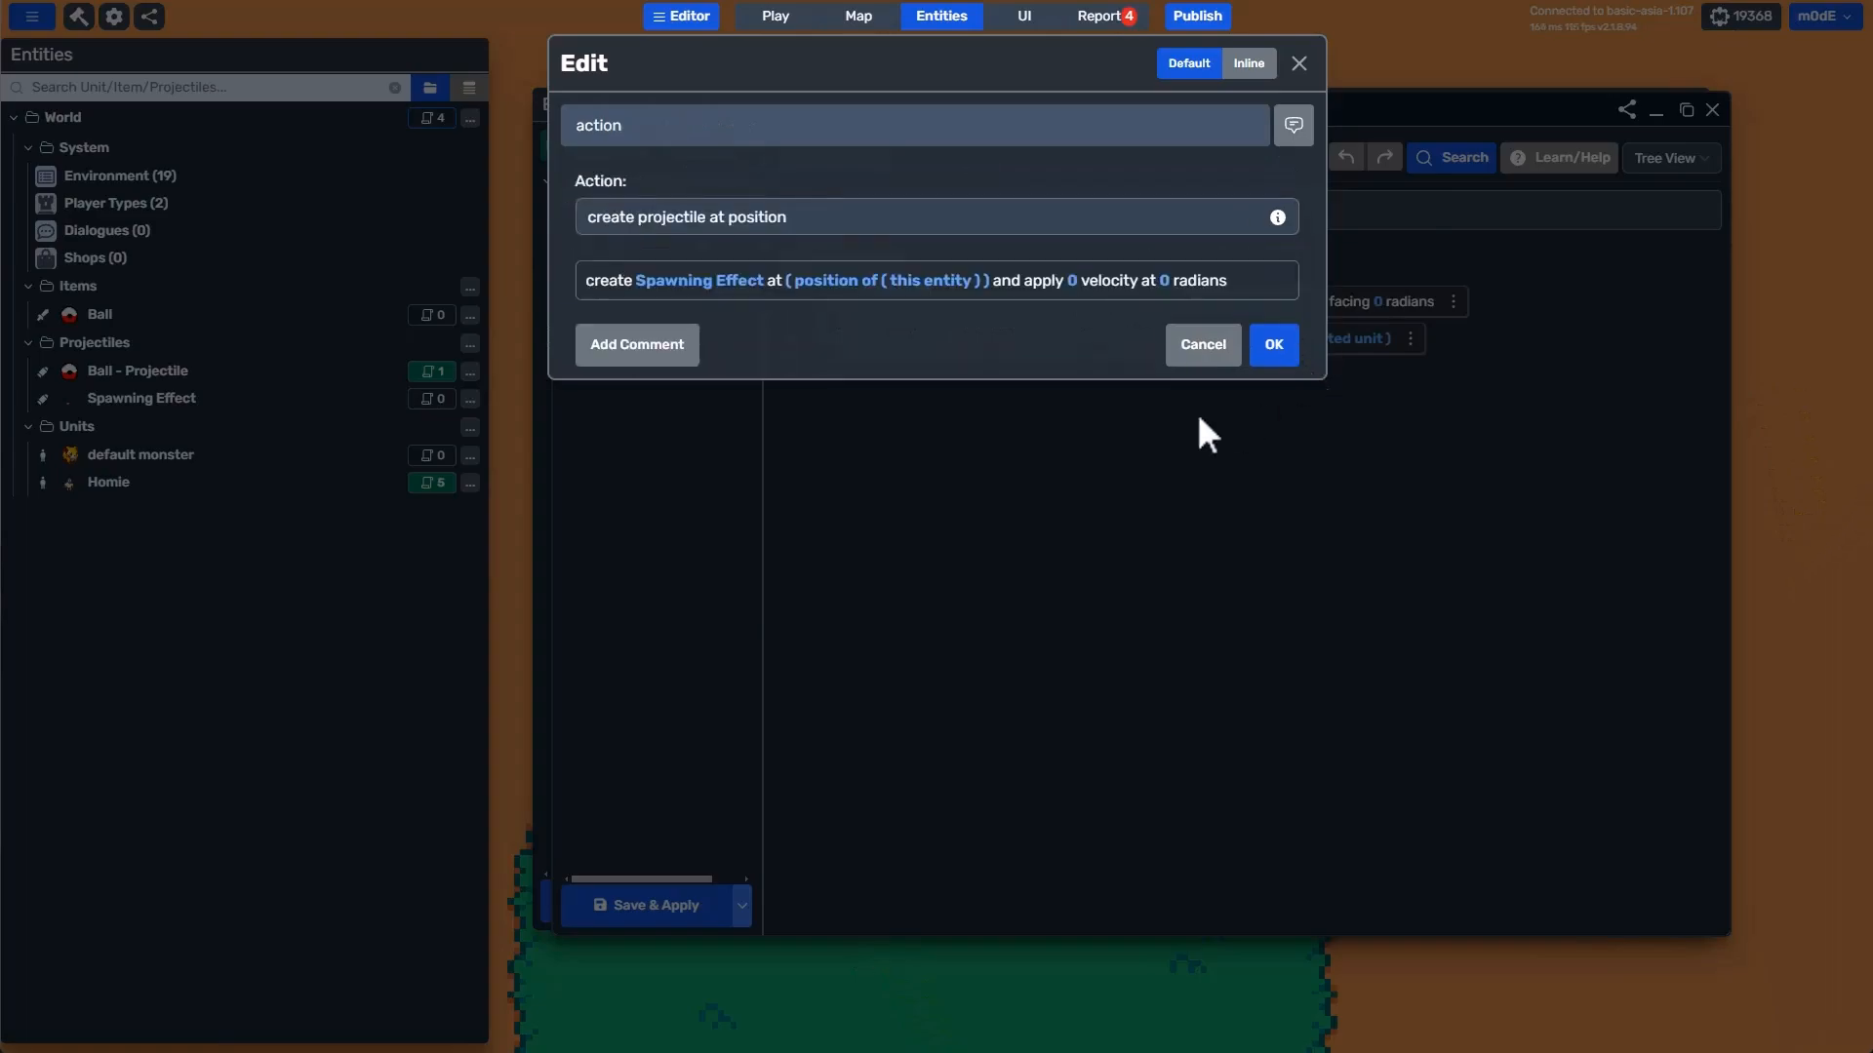
left_click(1273, 348)
left_click(683, 907)
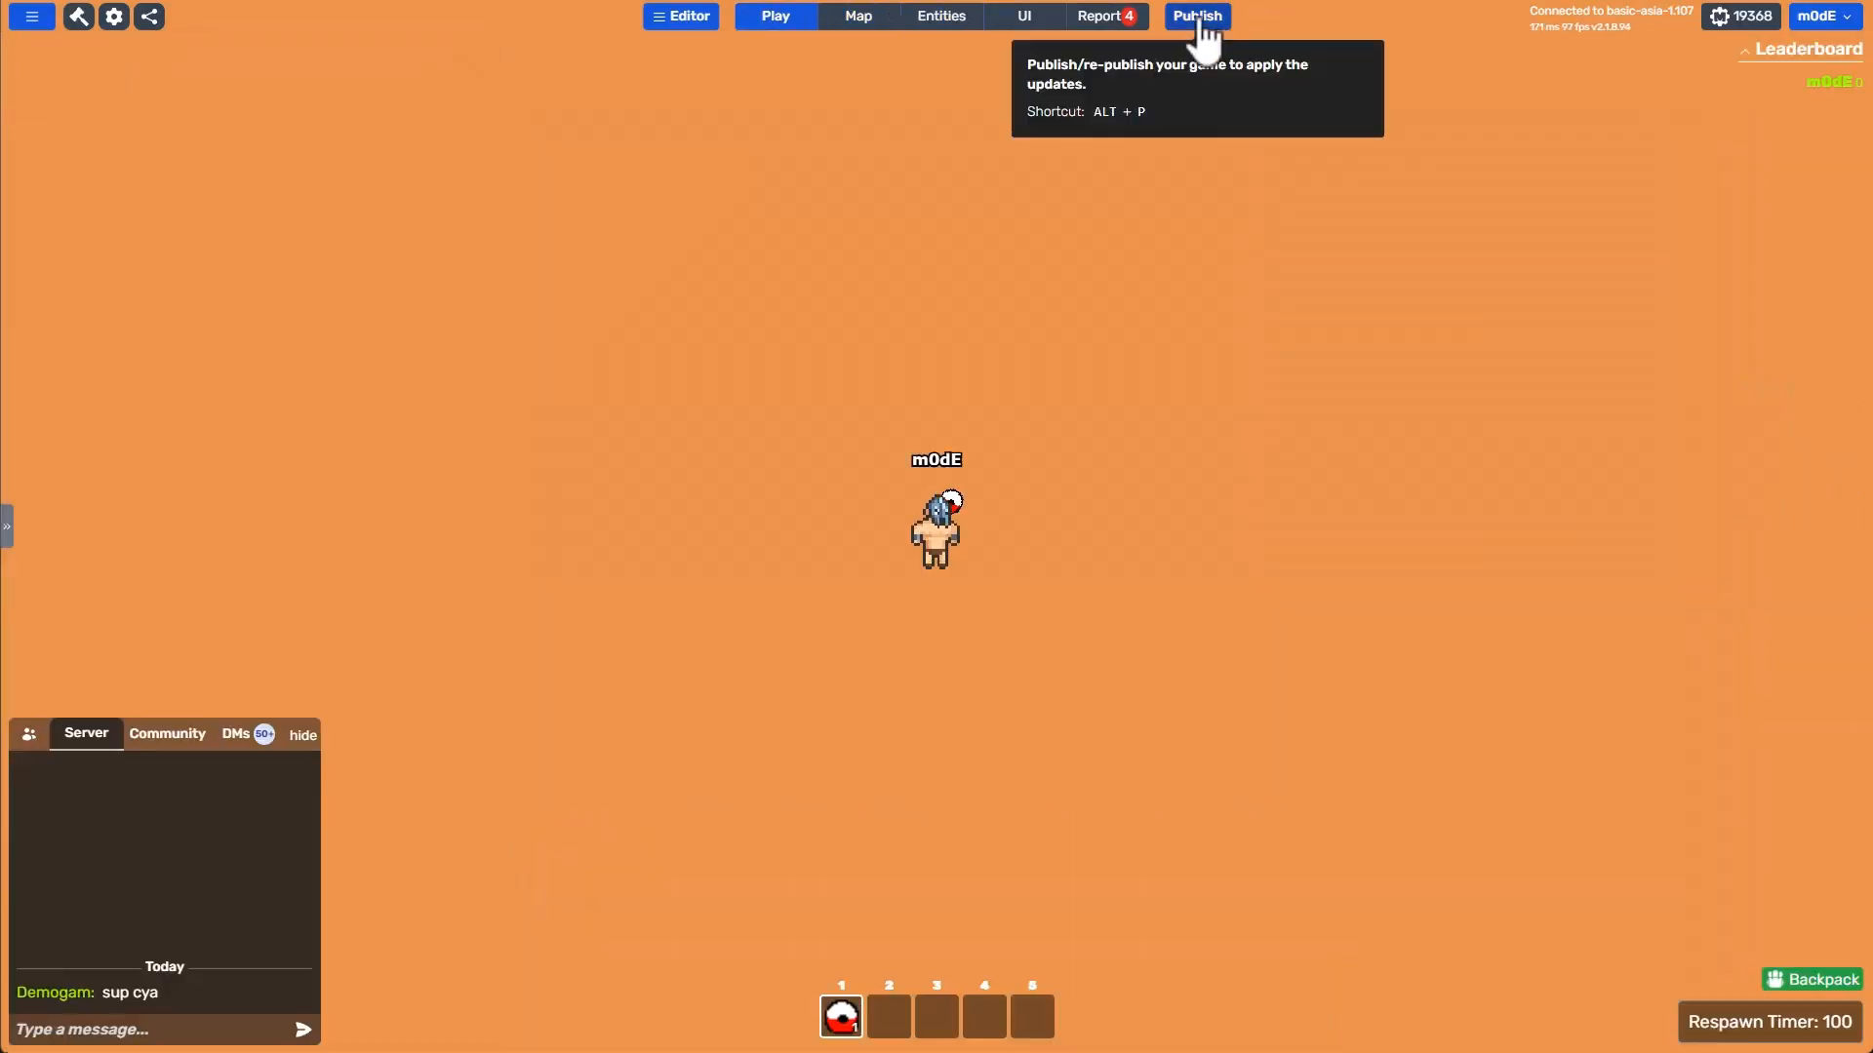
Republish the game and test throwing the ball, recalling the monster, and throwing again.
left_click(1197, 17)
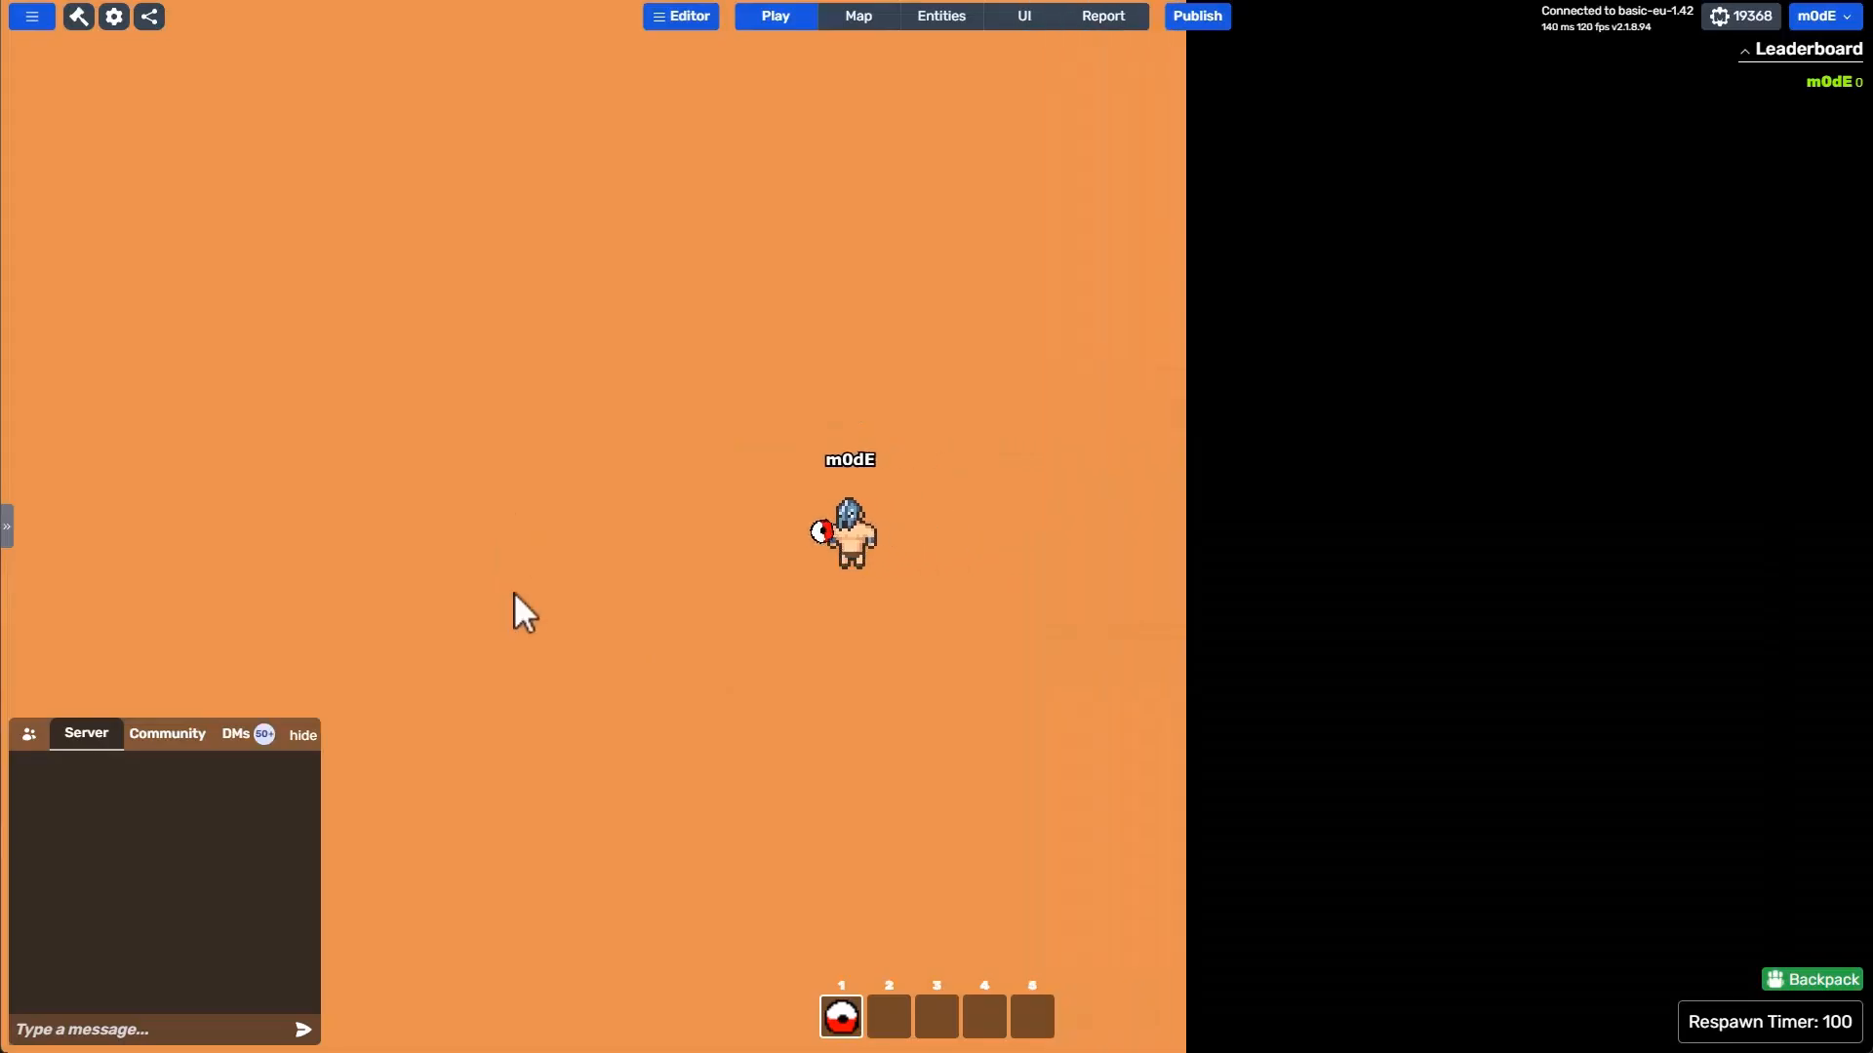
left_click(517, 593)
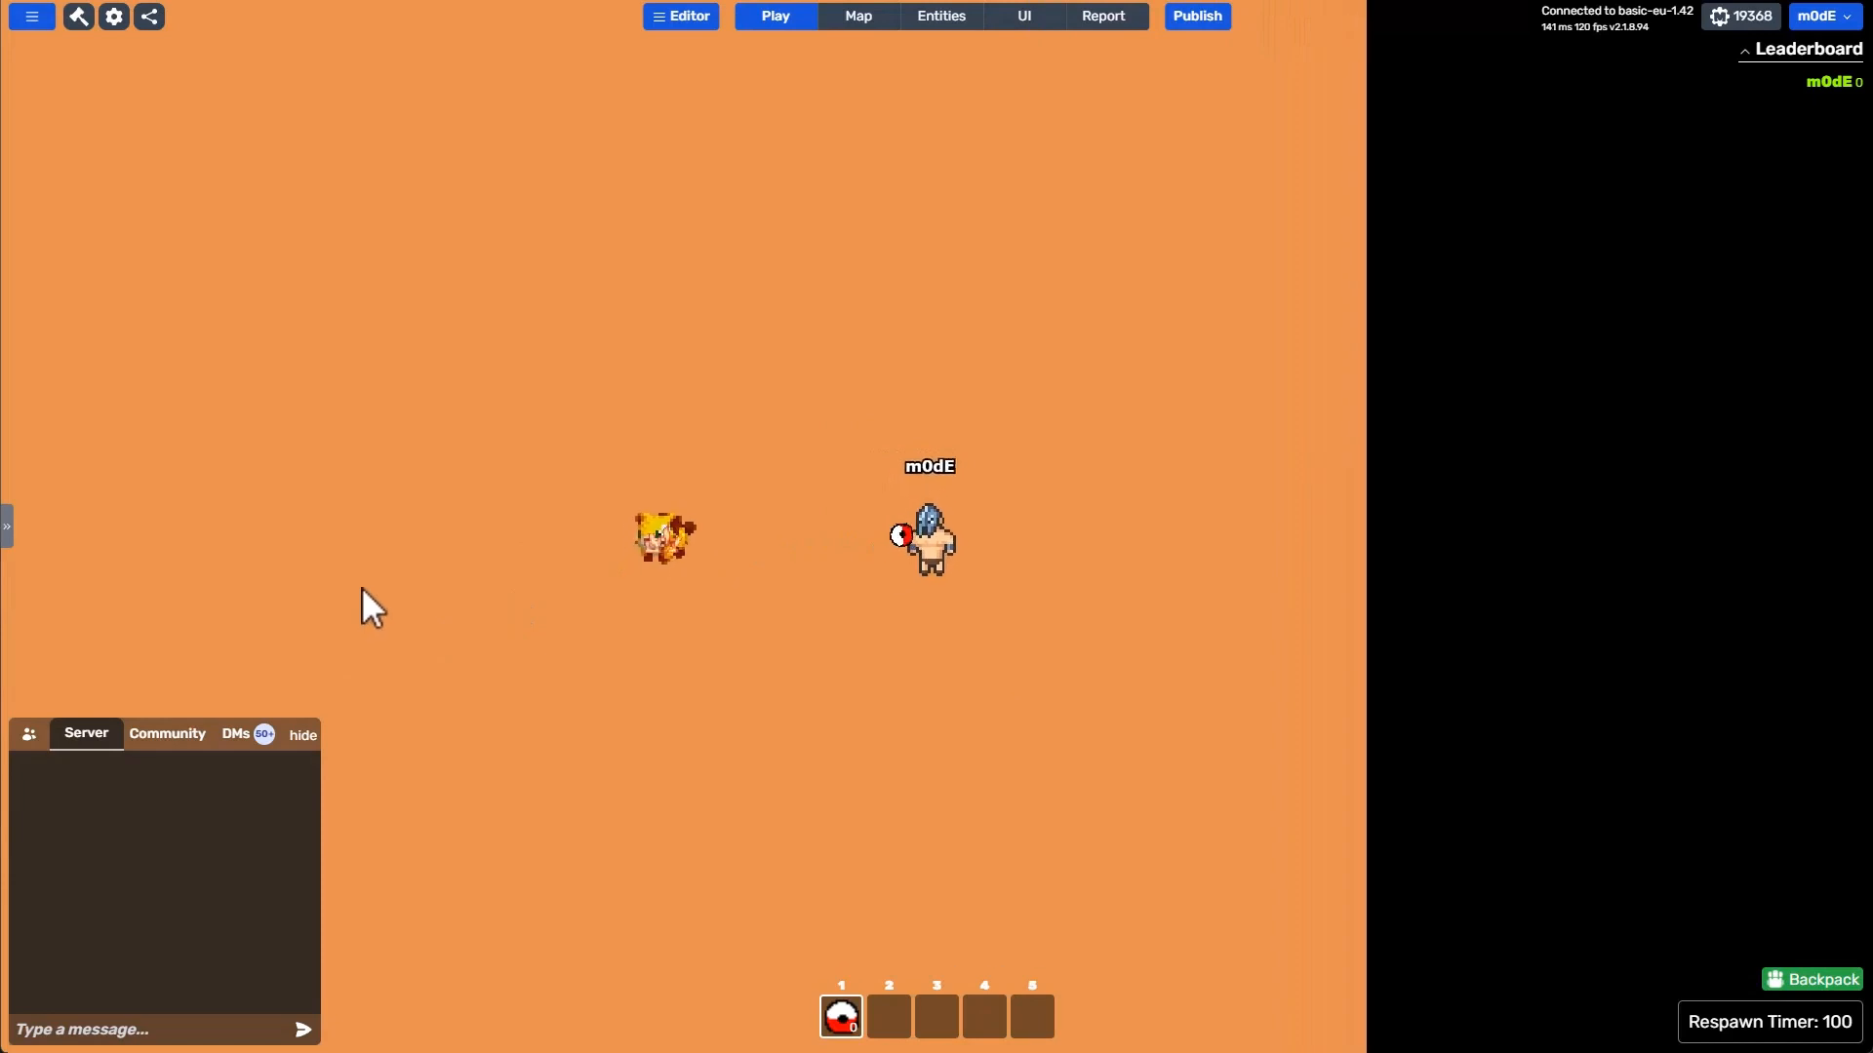
left_click(570, 546)
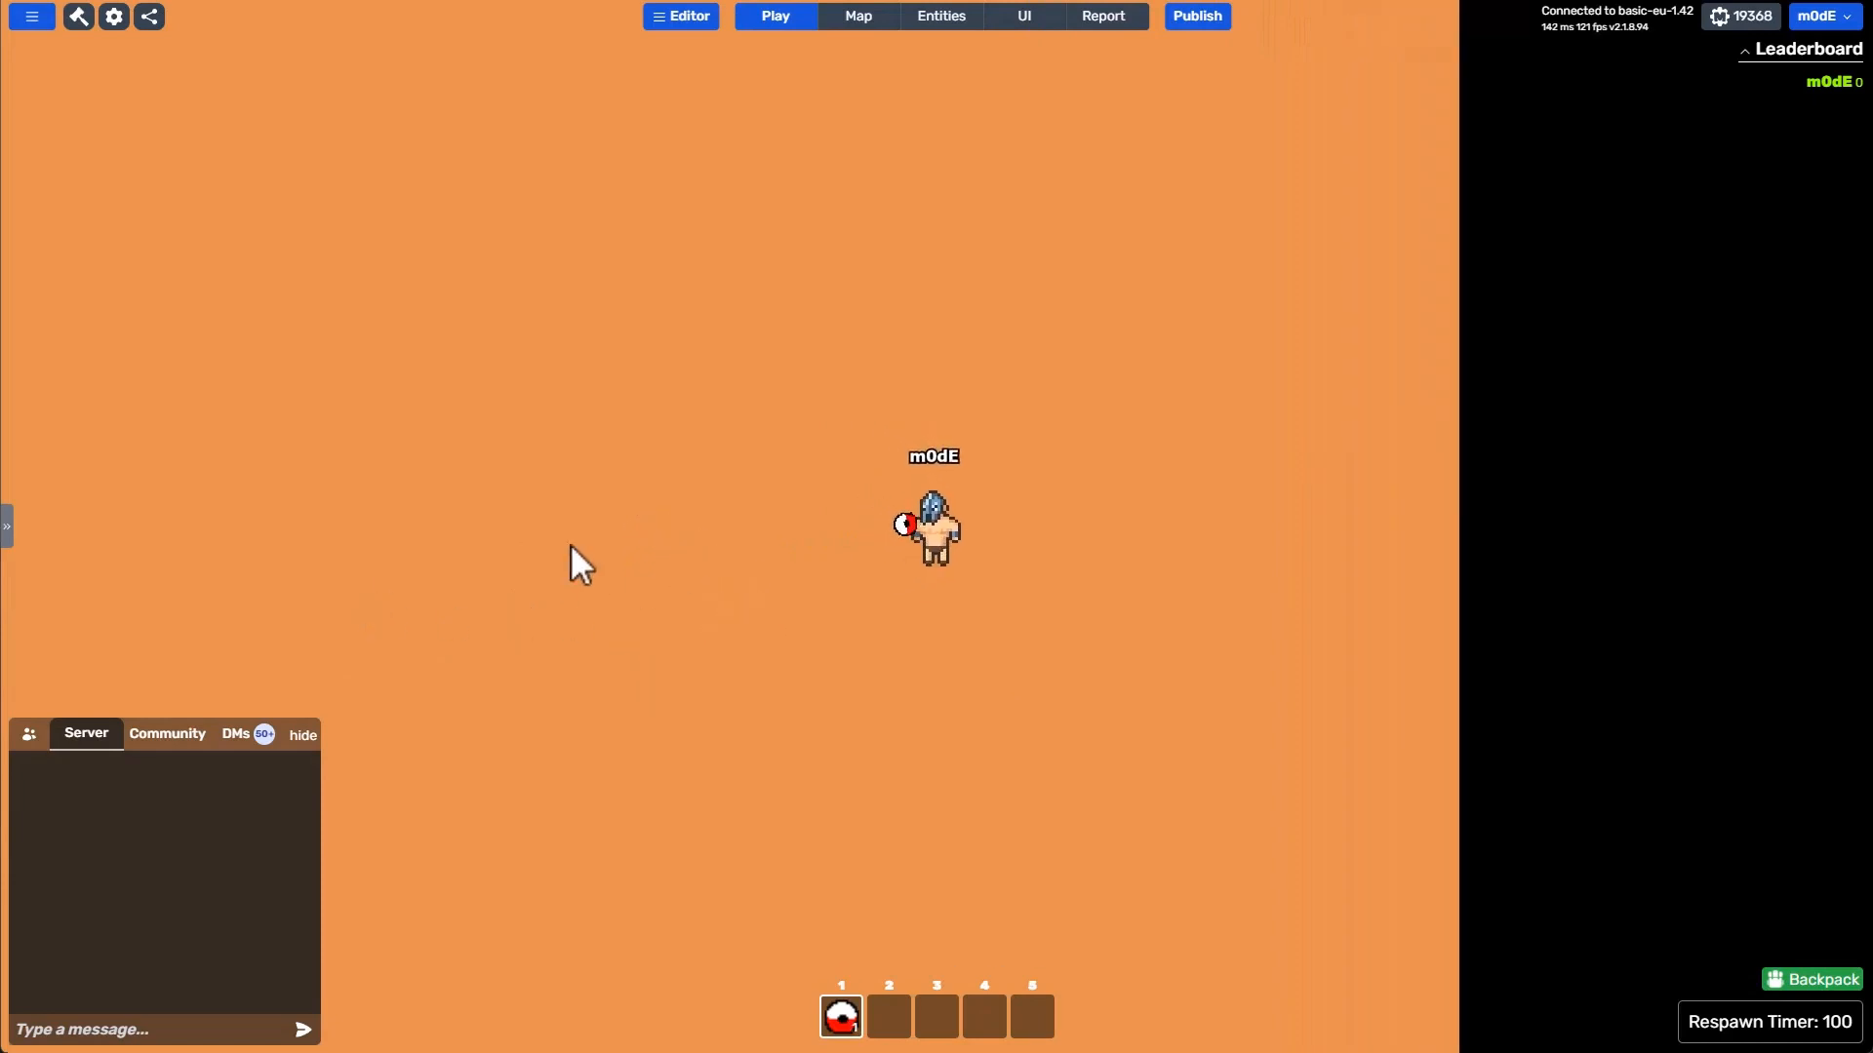
left_click(572, 543)
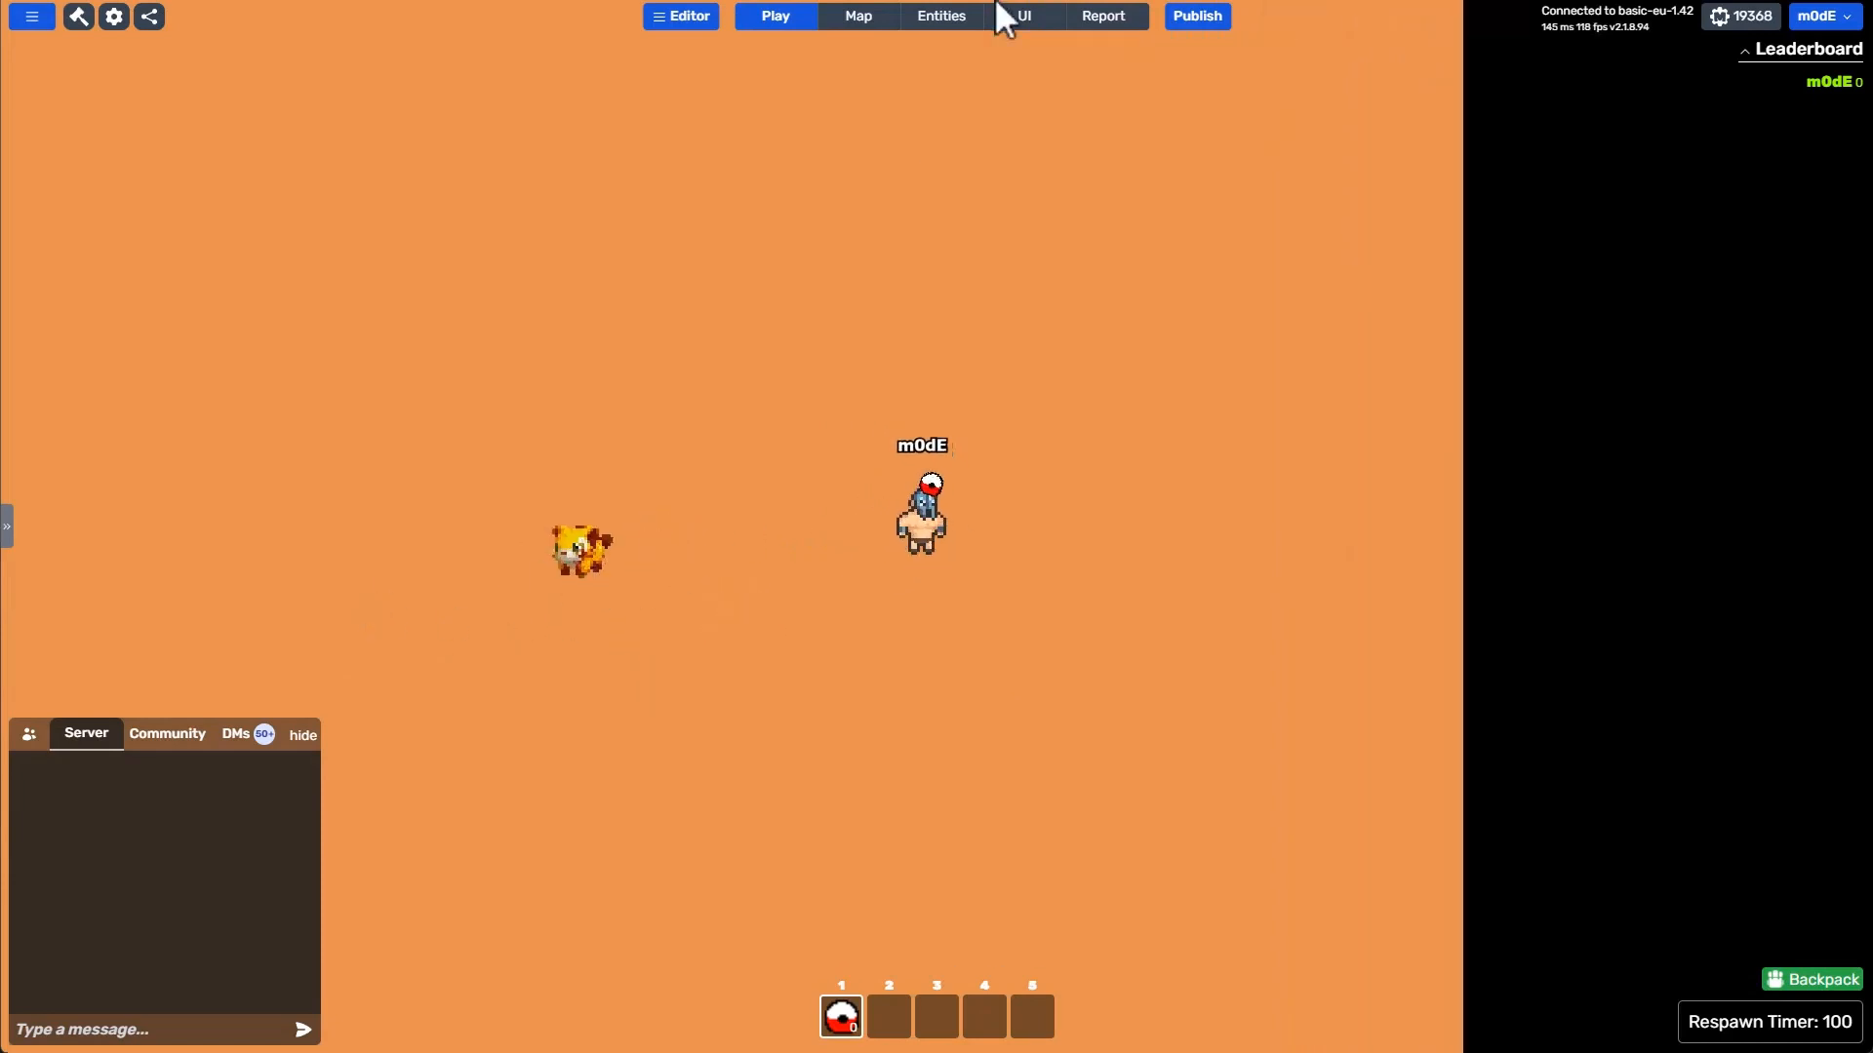
Set the Spawning Effect's default body to 64 wide and 64 high, and save the projectile.
left_click(942, 17)
left_click(883, 652)
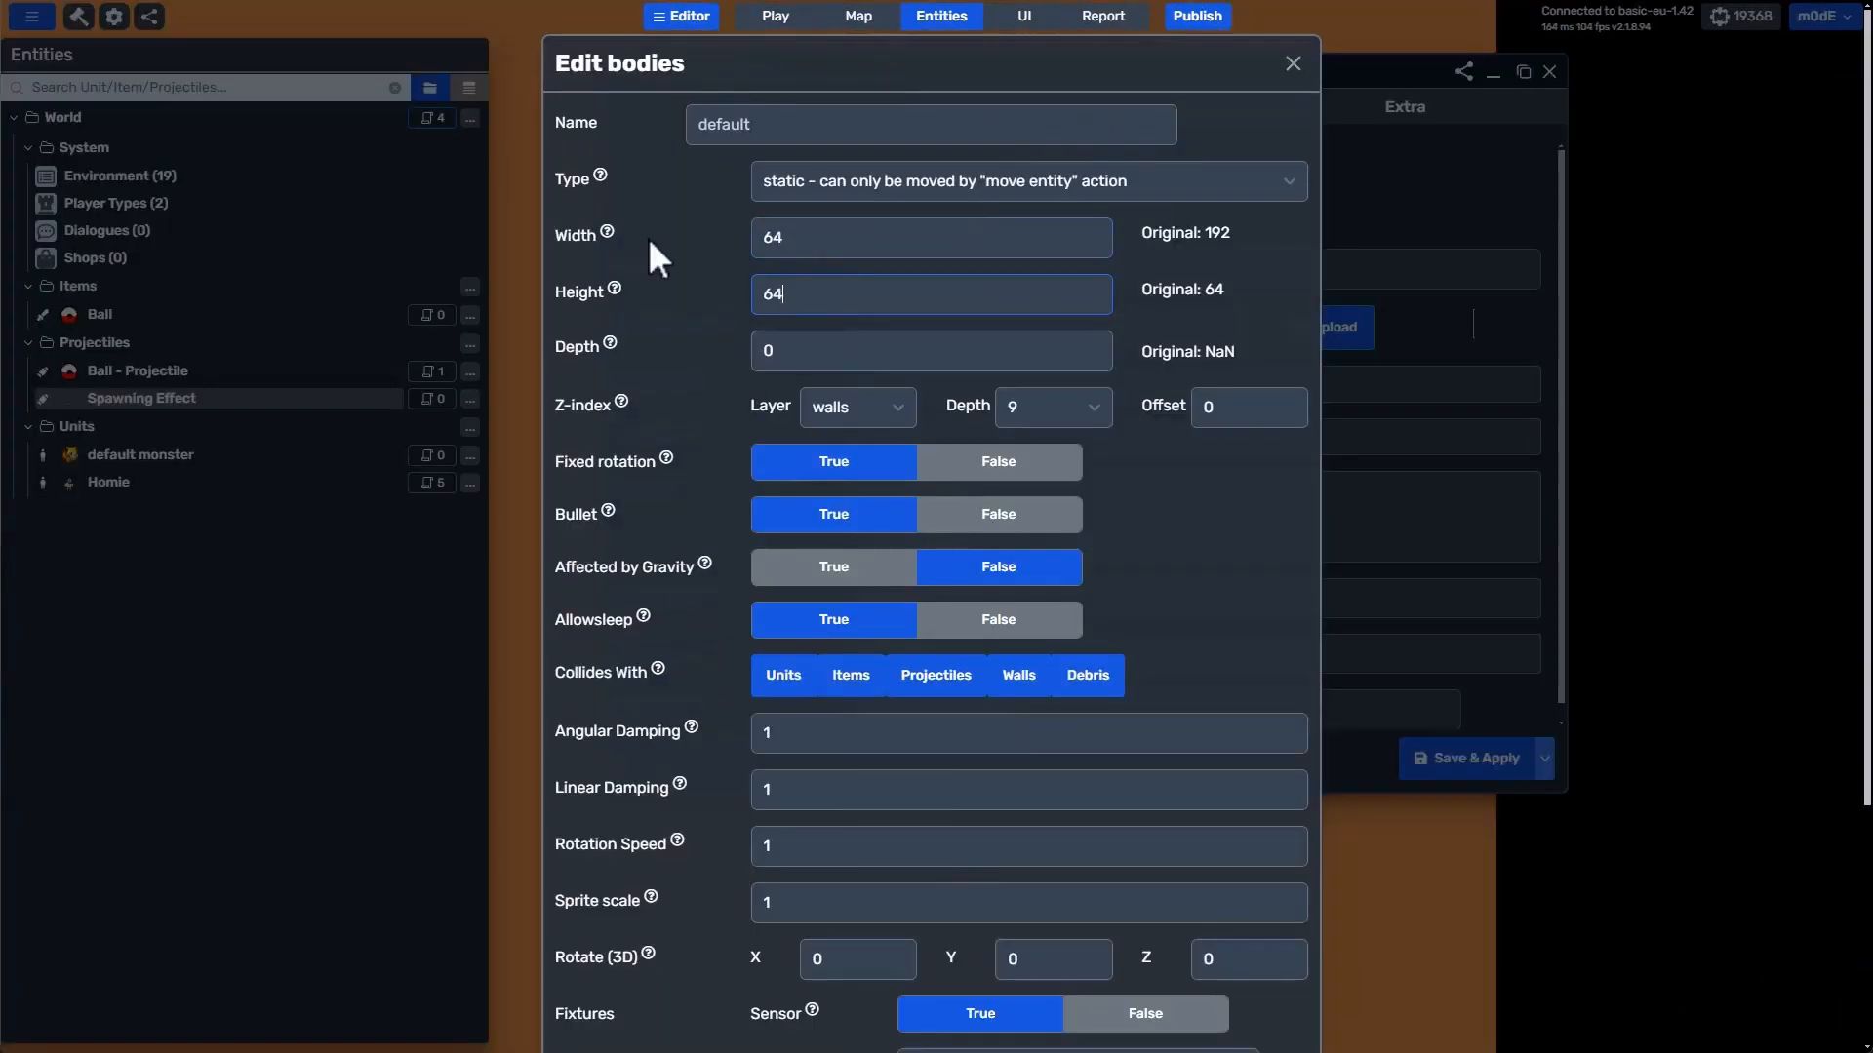
scroll(975, 682, "down", 5)
left_click(1268, 1012)
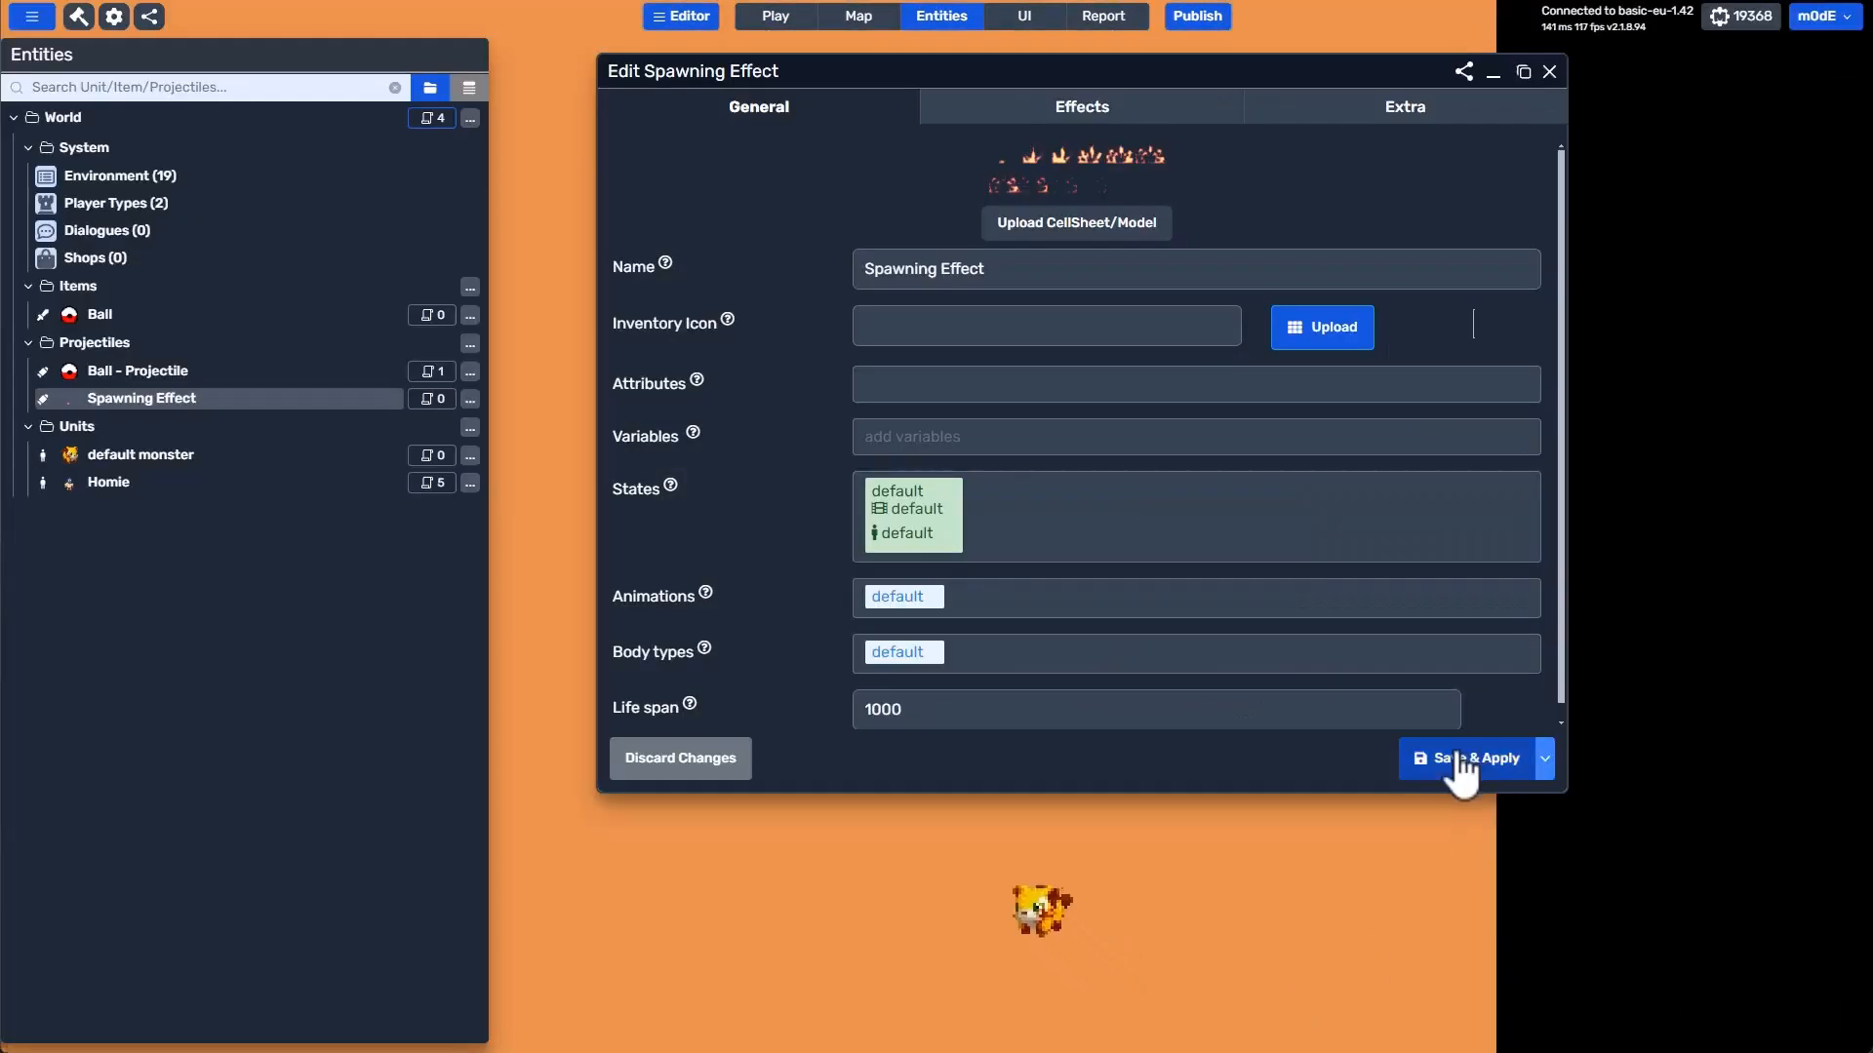
left_click(1460, 761)
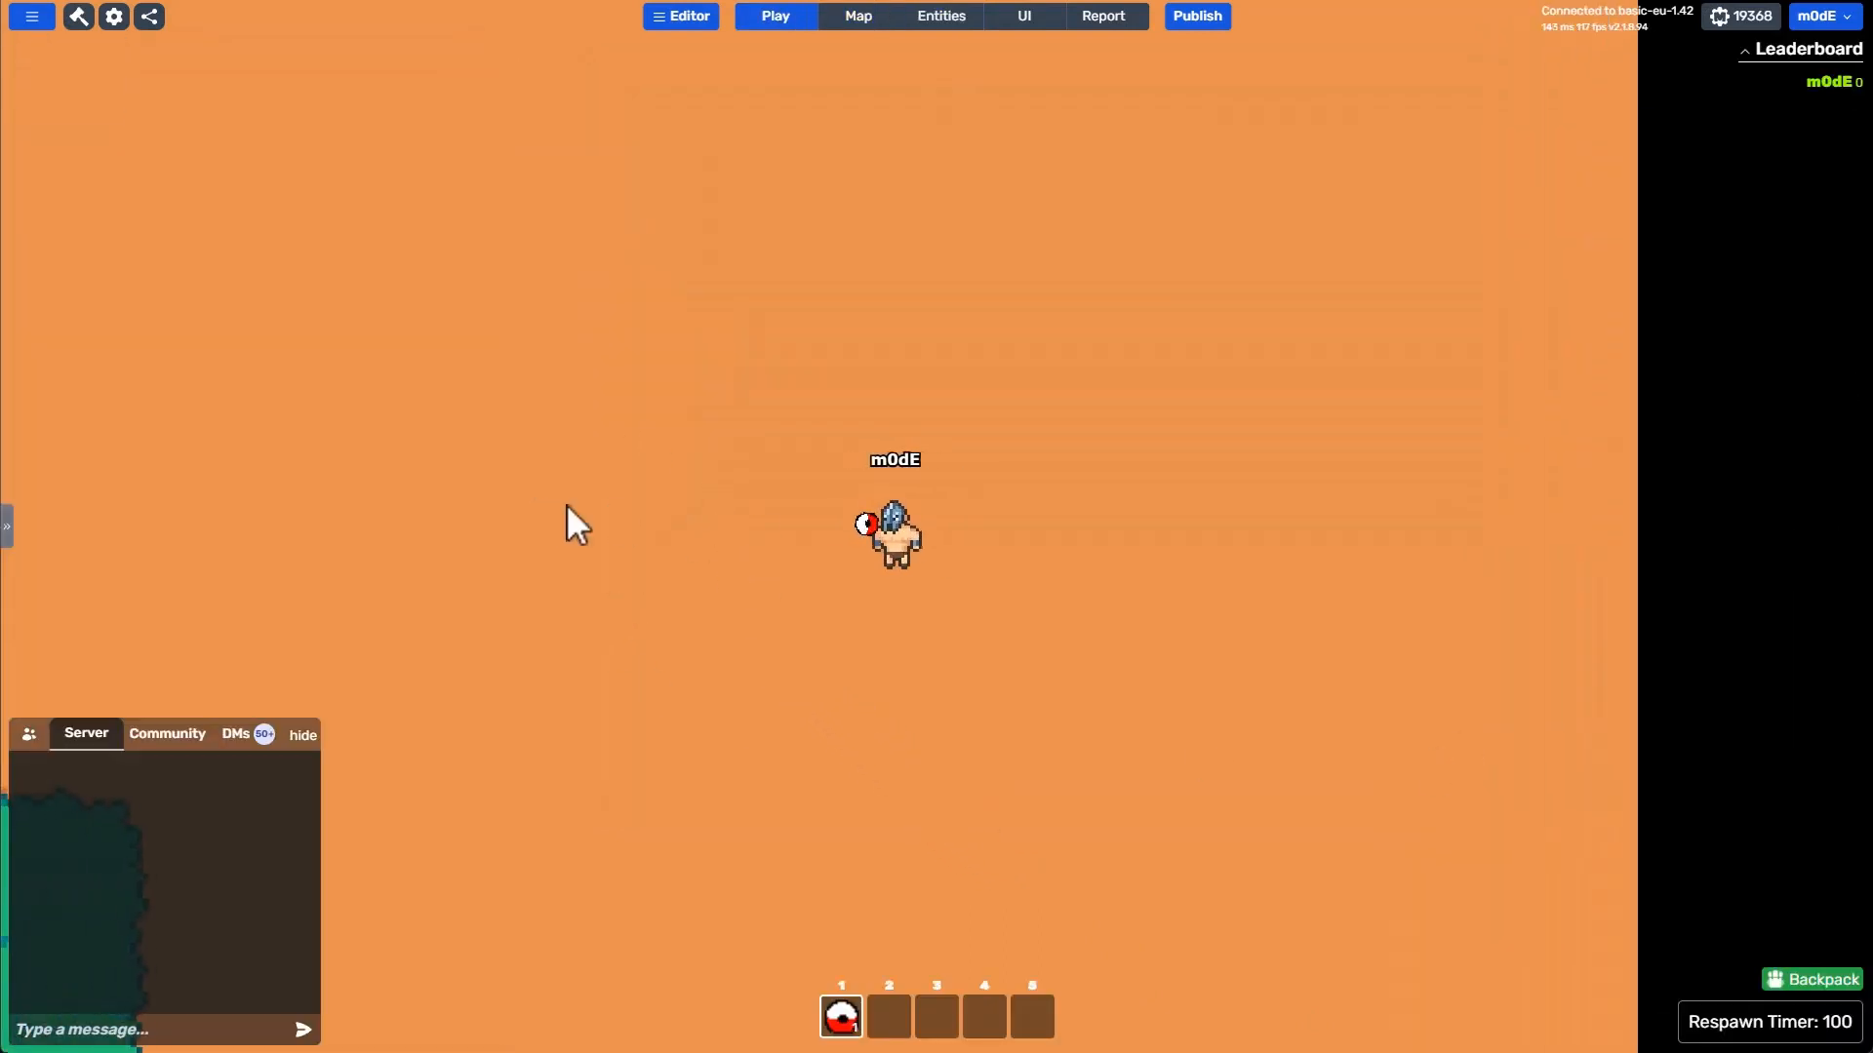
Playtest repeated ball throws and monster recalls in different directions to check the size of the spawning effect.
left_click(547, 590)
key("a")
key("s")
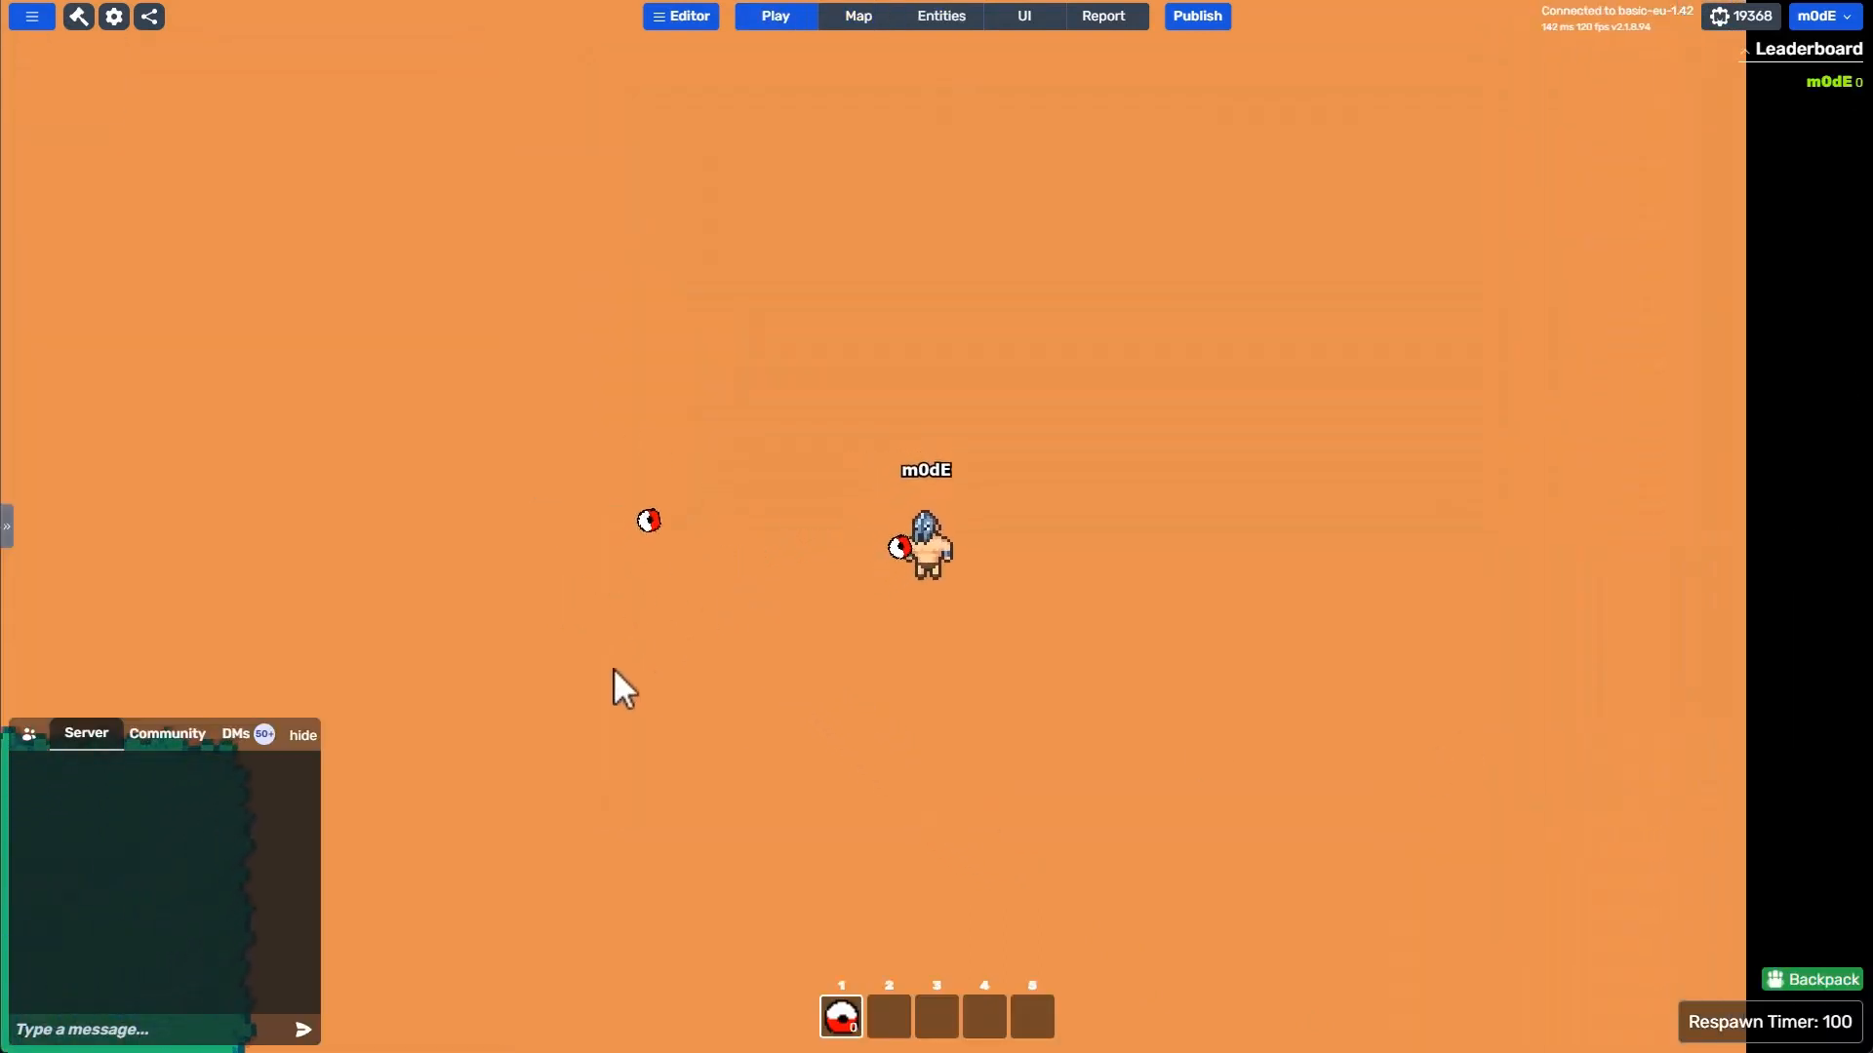
key("w")
key("a")
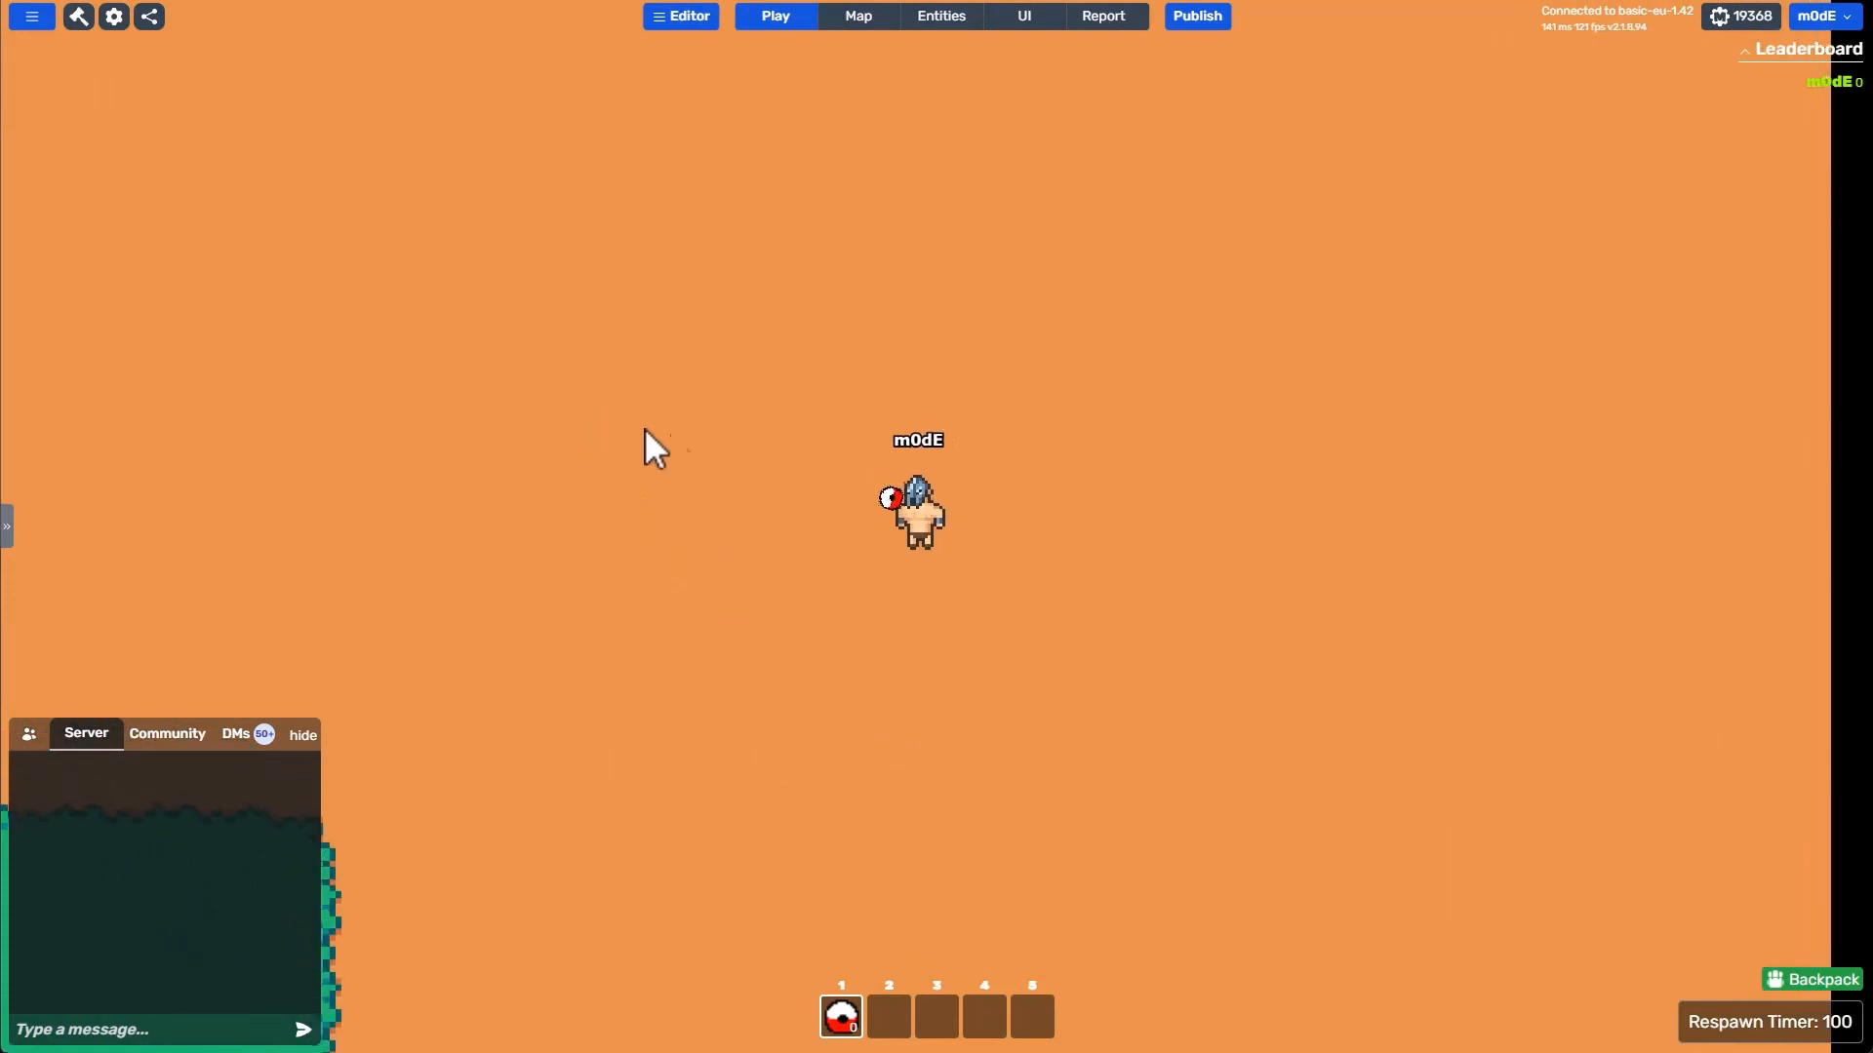
left_click(576, 320)
key("w")
key("d")
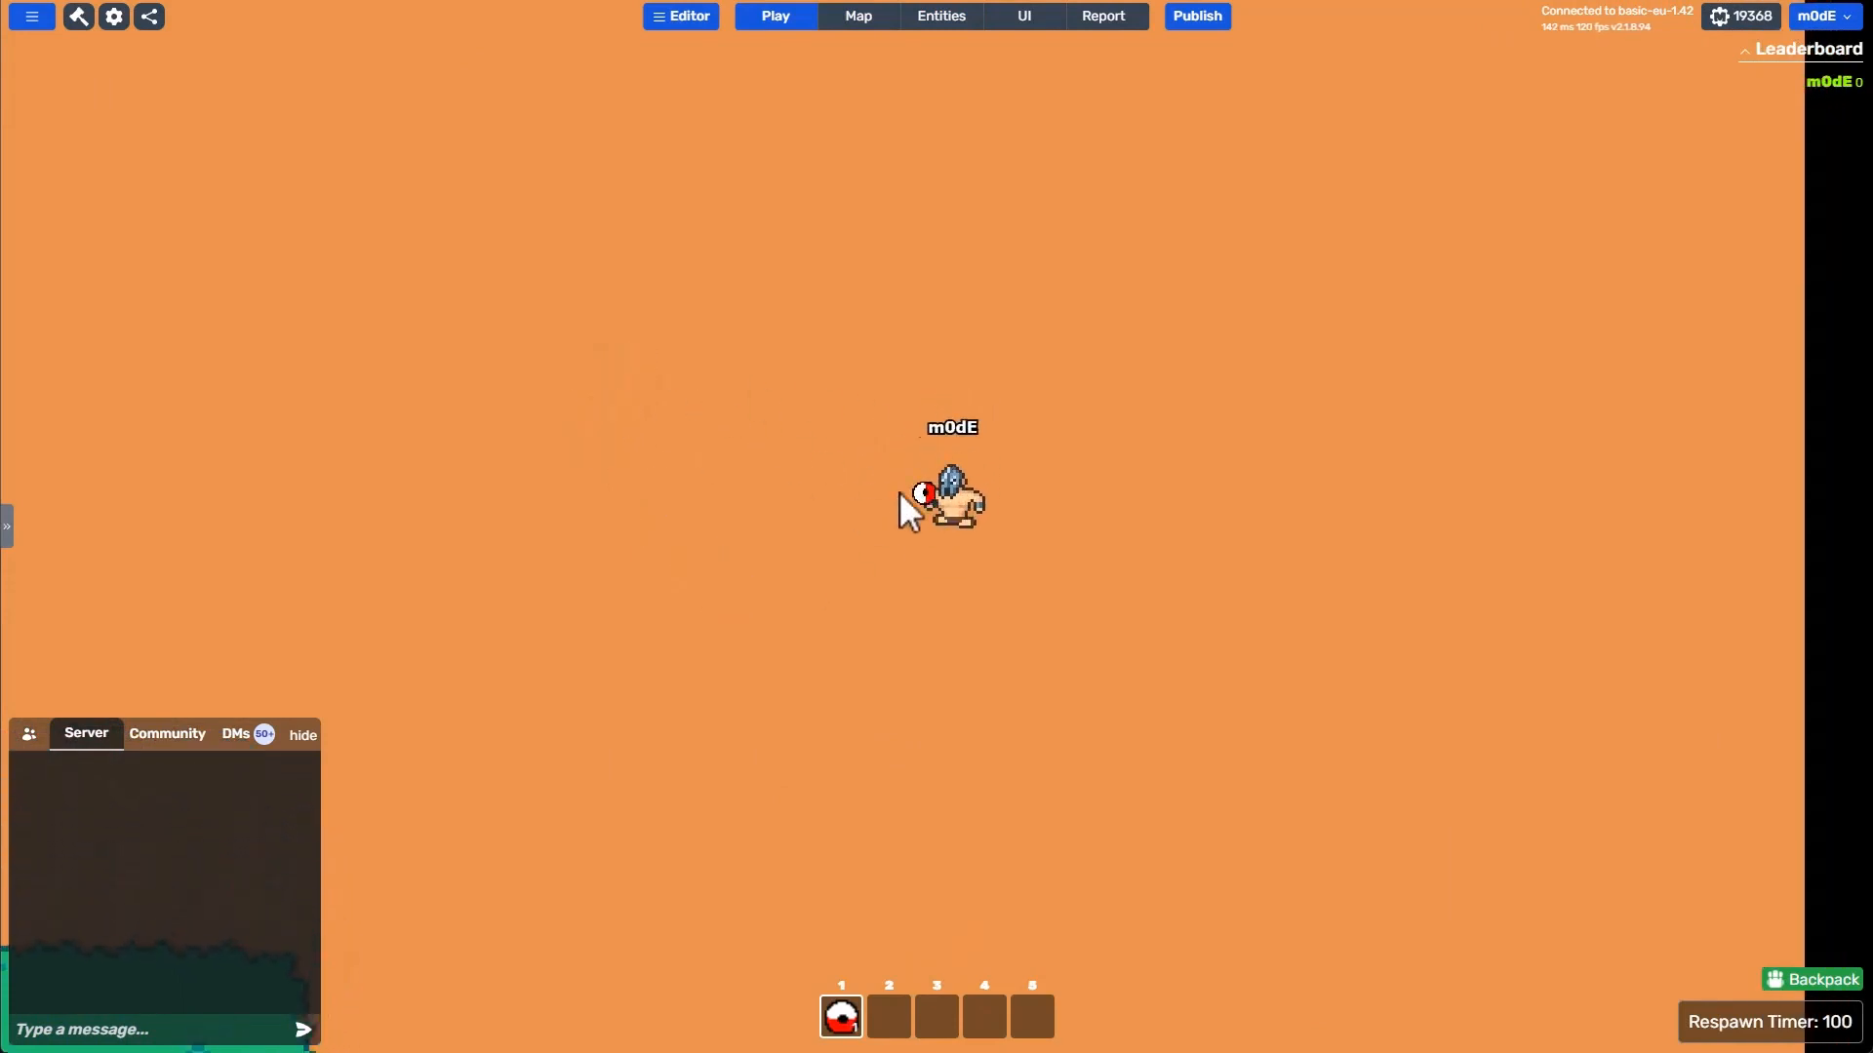
key("a")
left_click(1182, 346)
key("d")
key("w")
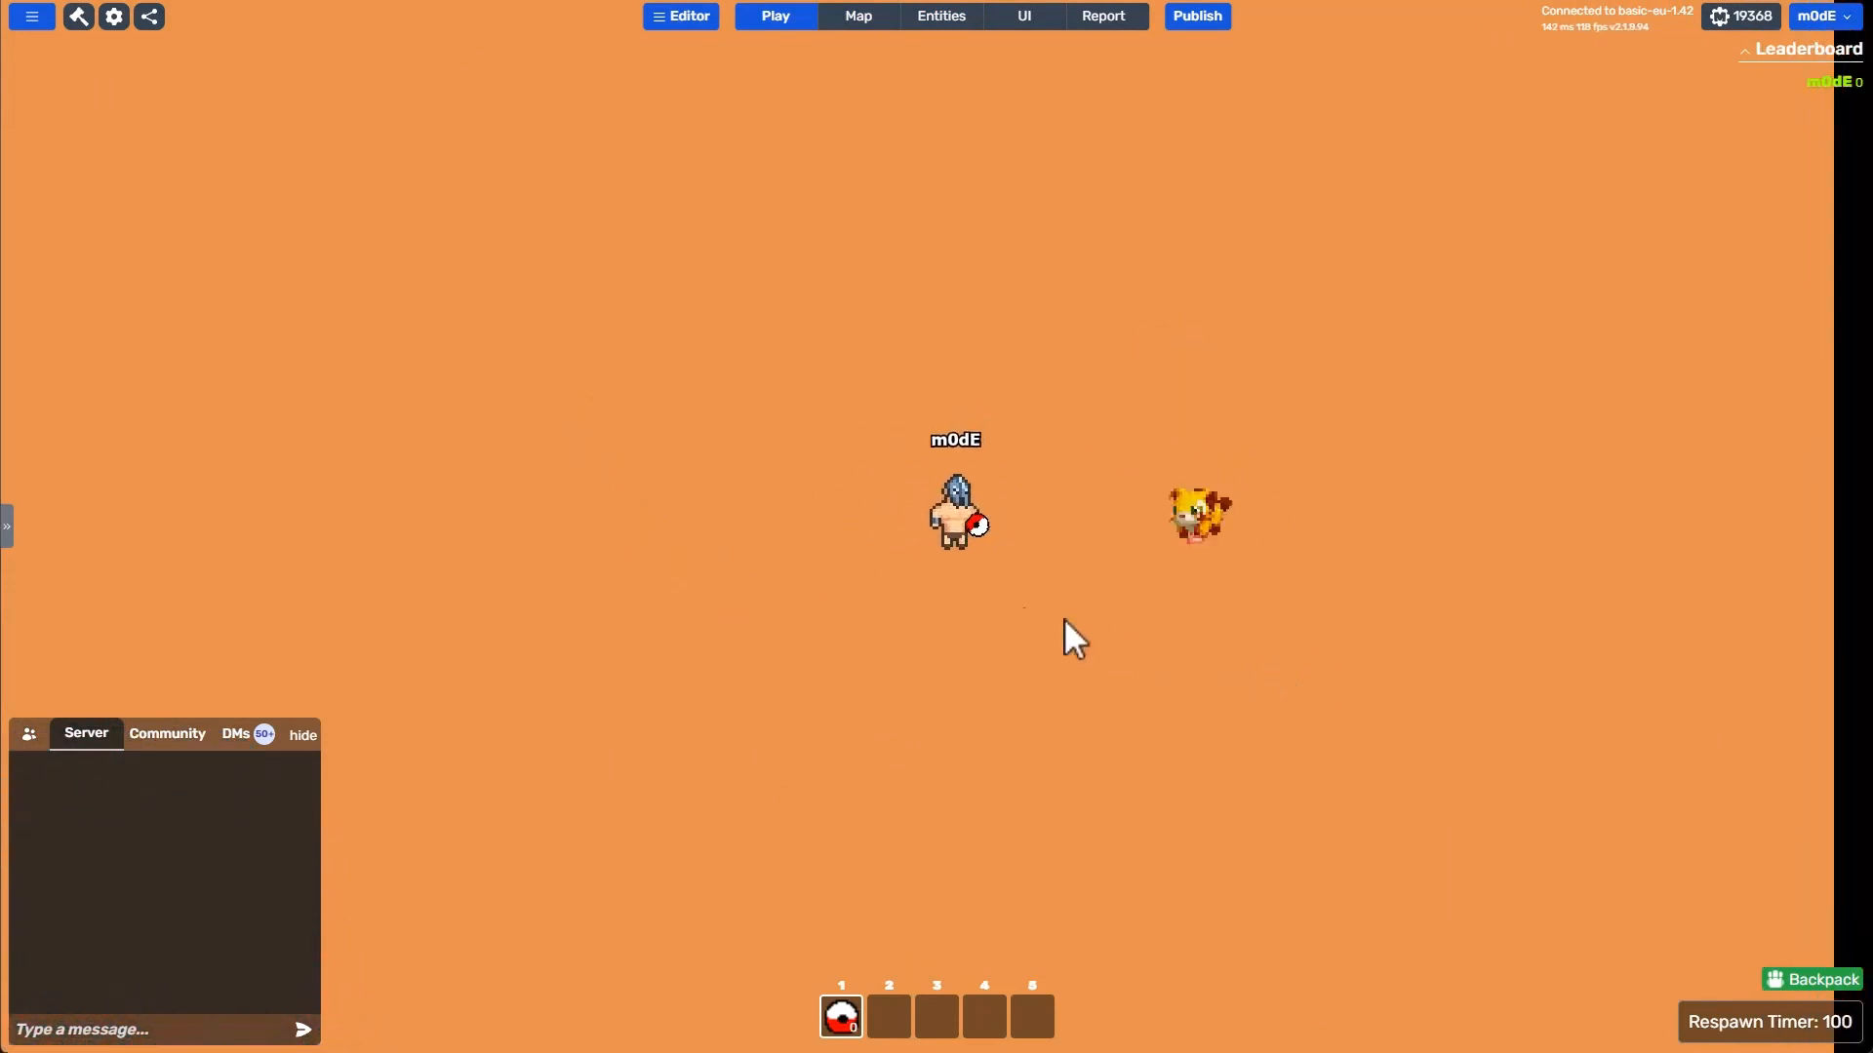
left_click(699, 595)
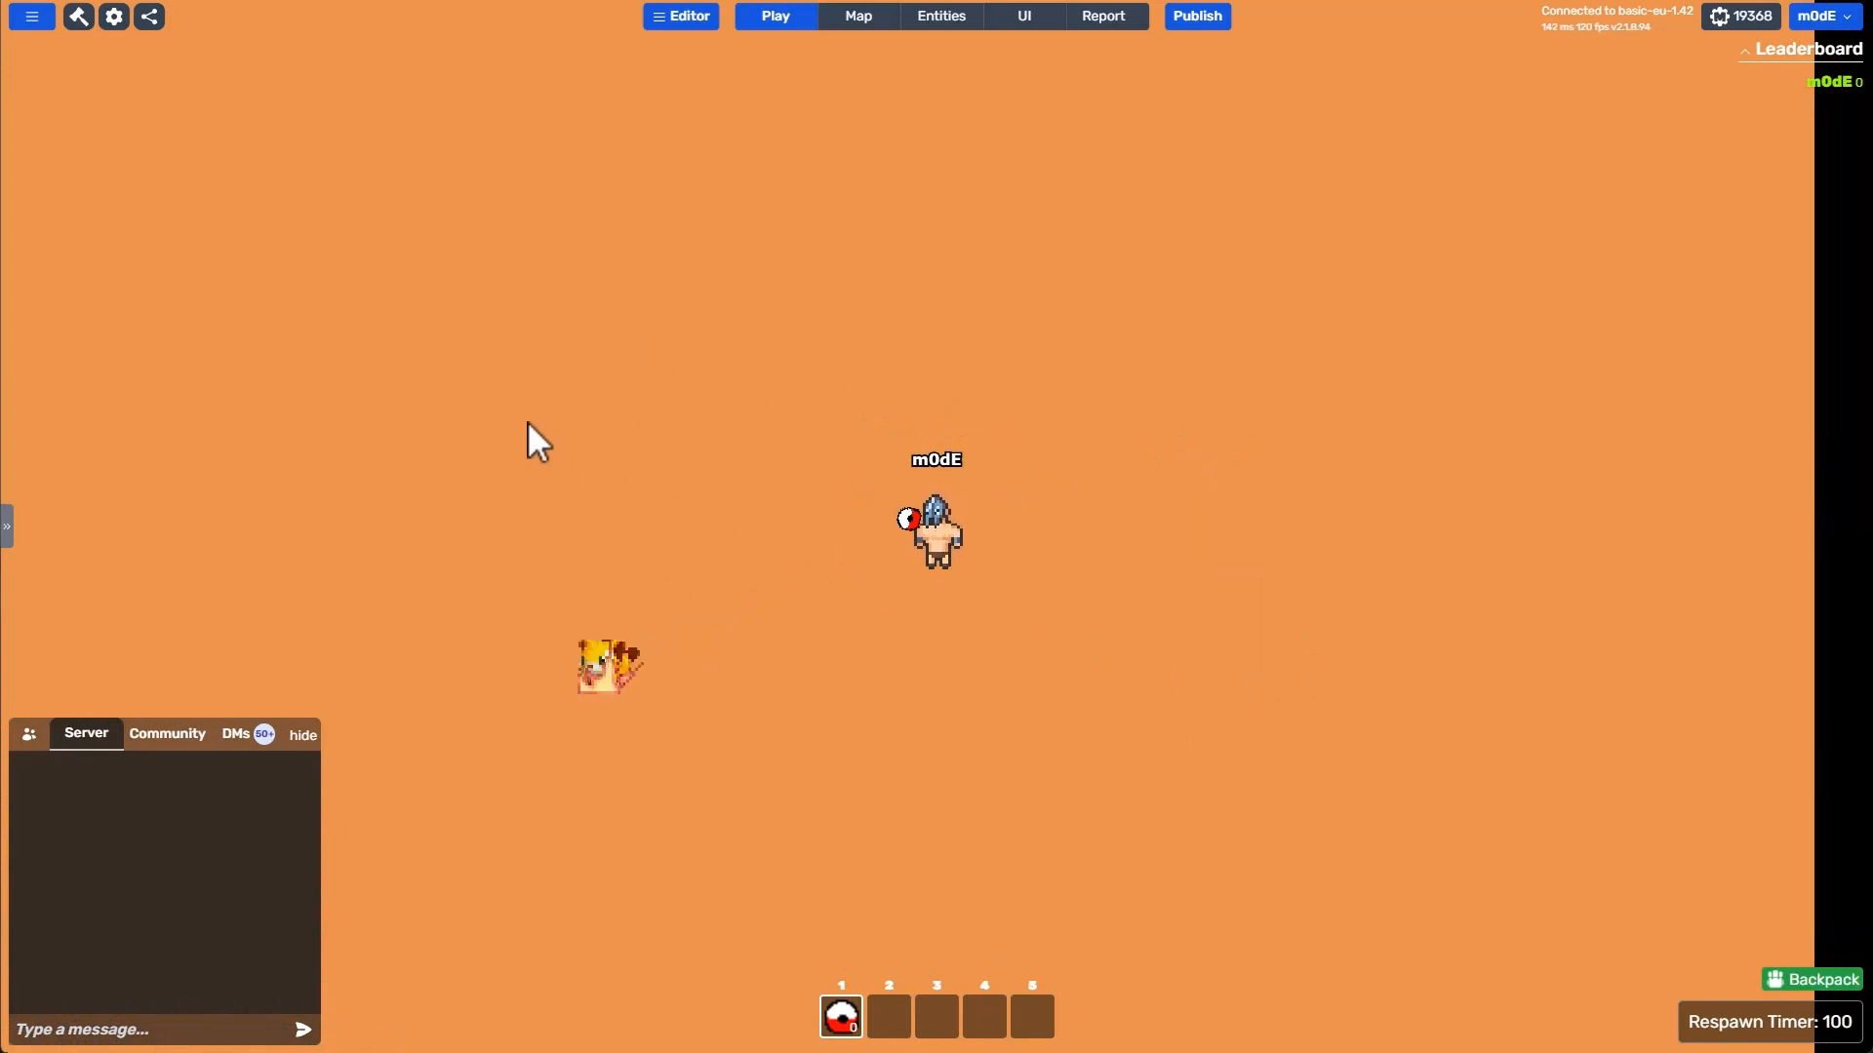
key("w")
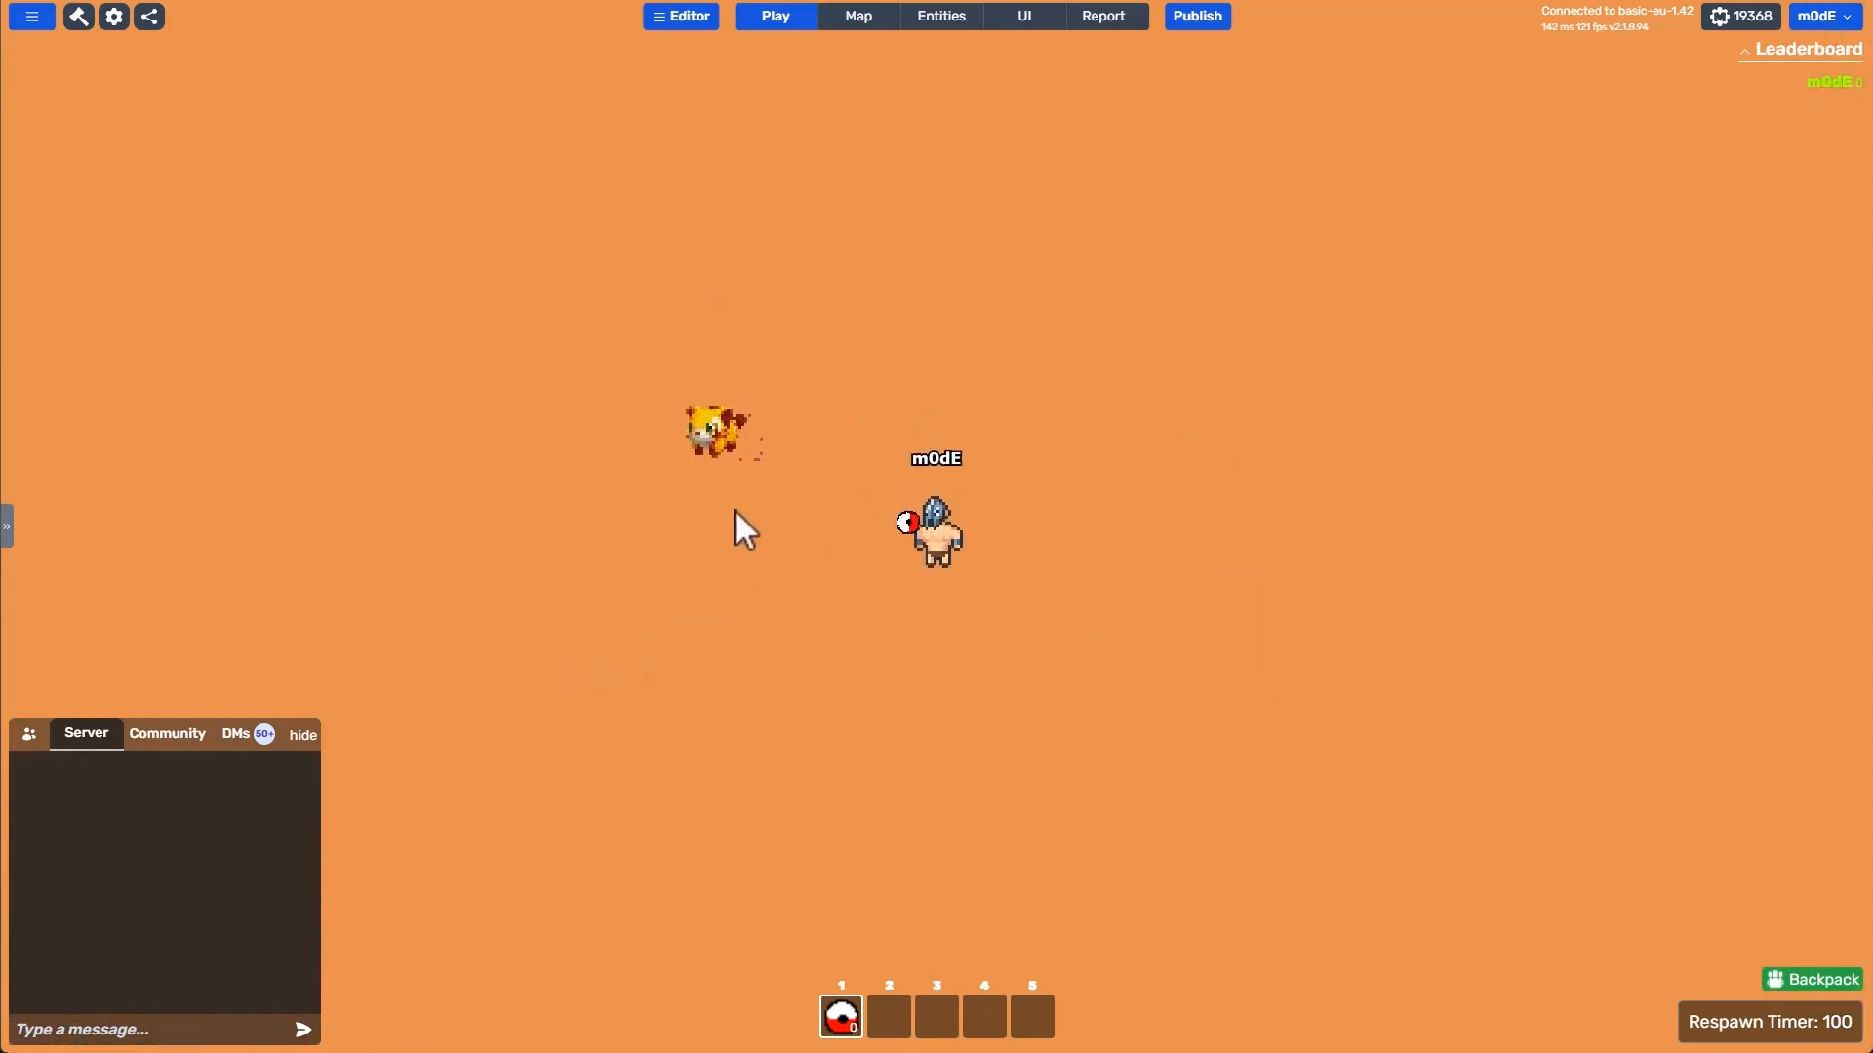
left_click(683, 698)
key("a")
key("s")
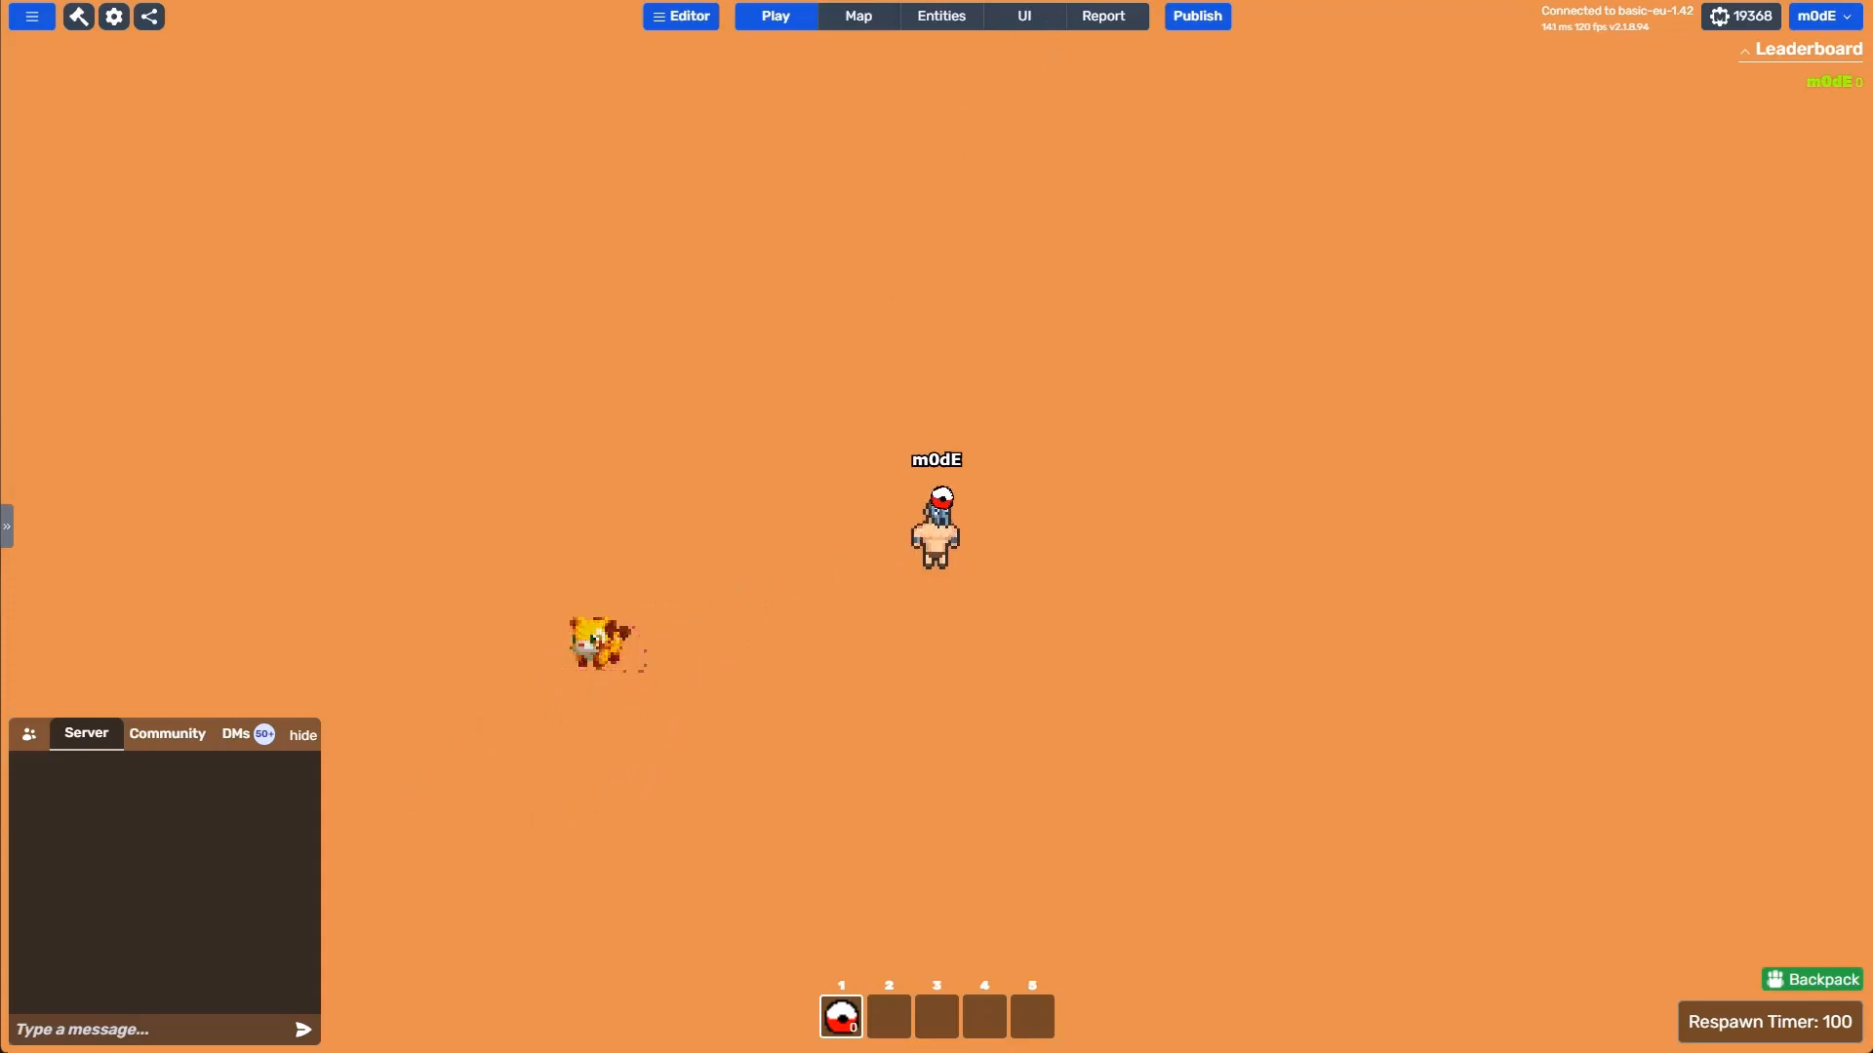
Set the Spawning Effect projectile's default body to 96 wide and 96 high, and save the projectile.
left_click(941, 16)
left_click(147, 397)
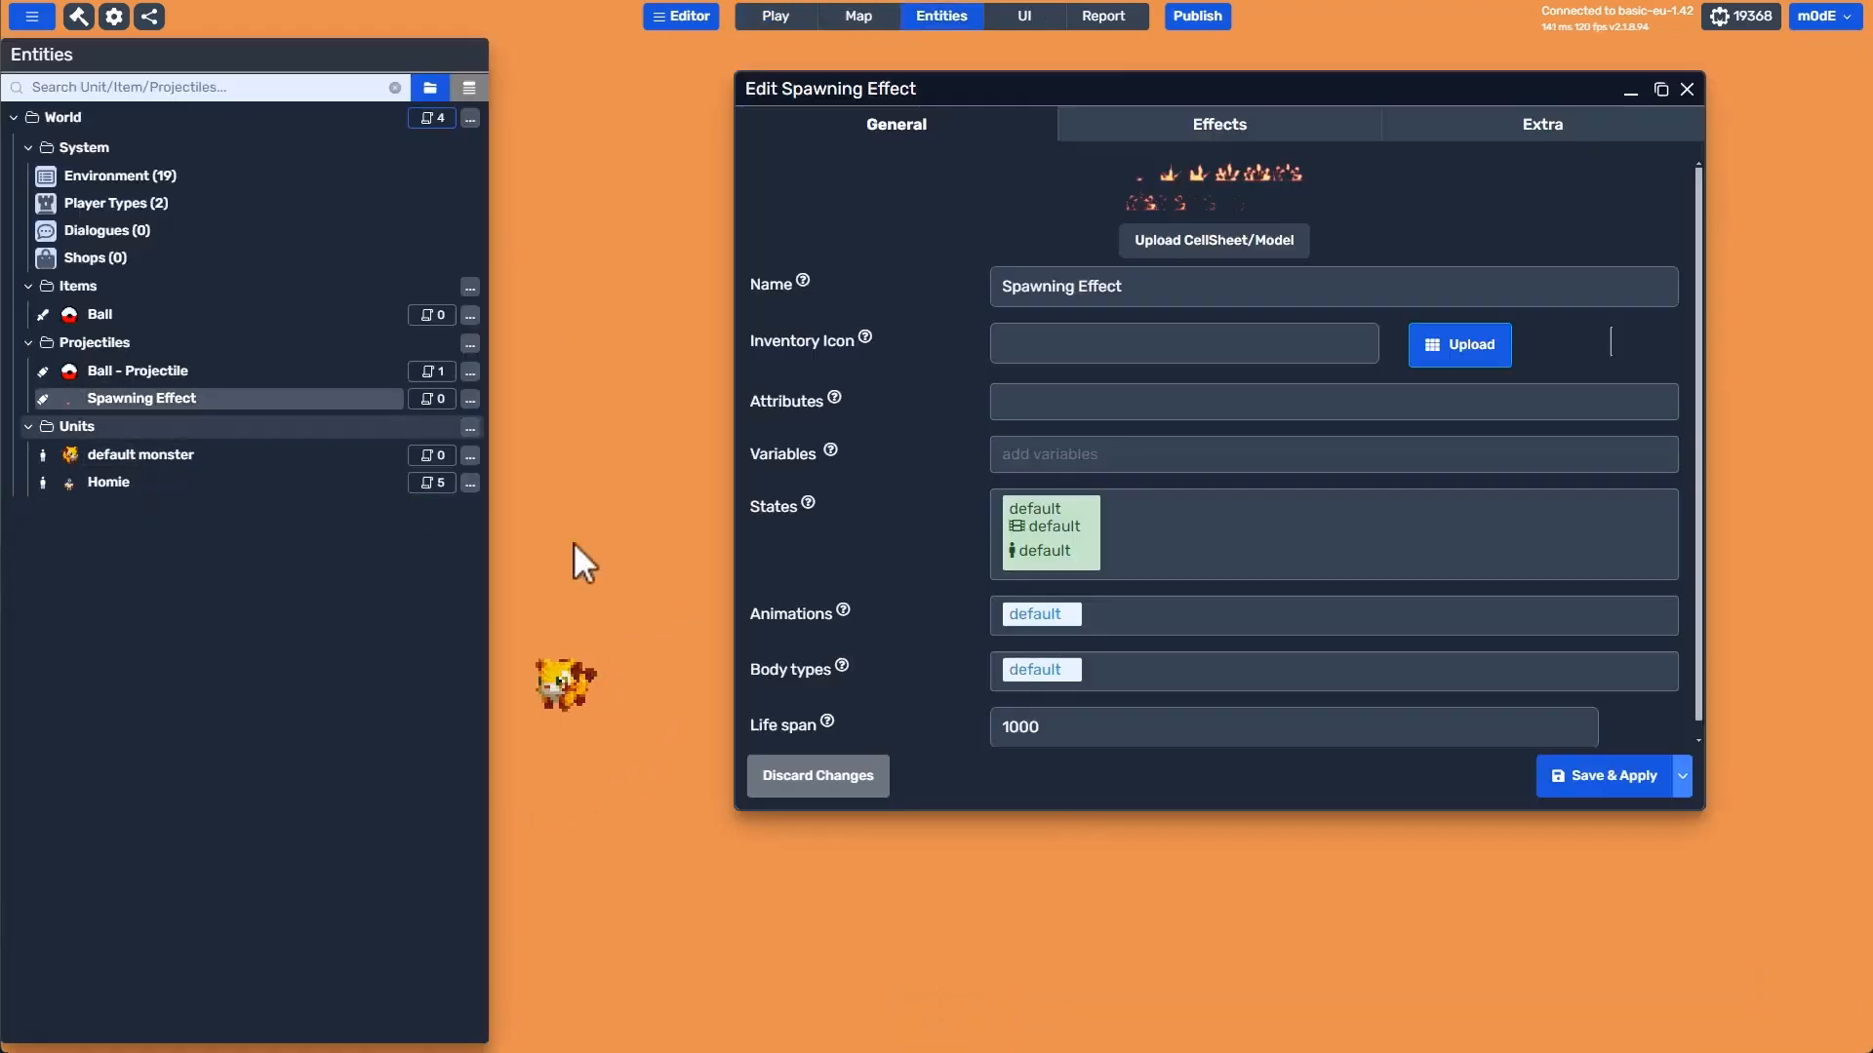
left_click(1037, 670)
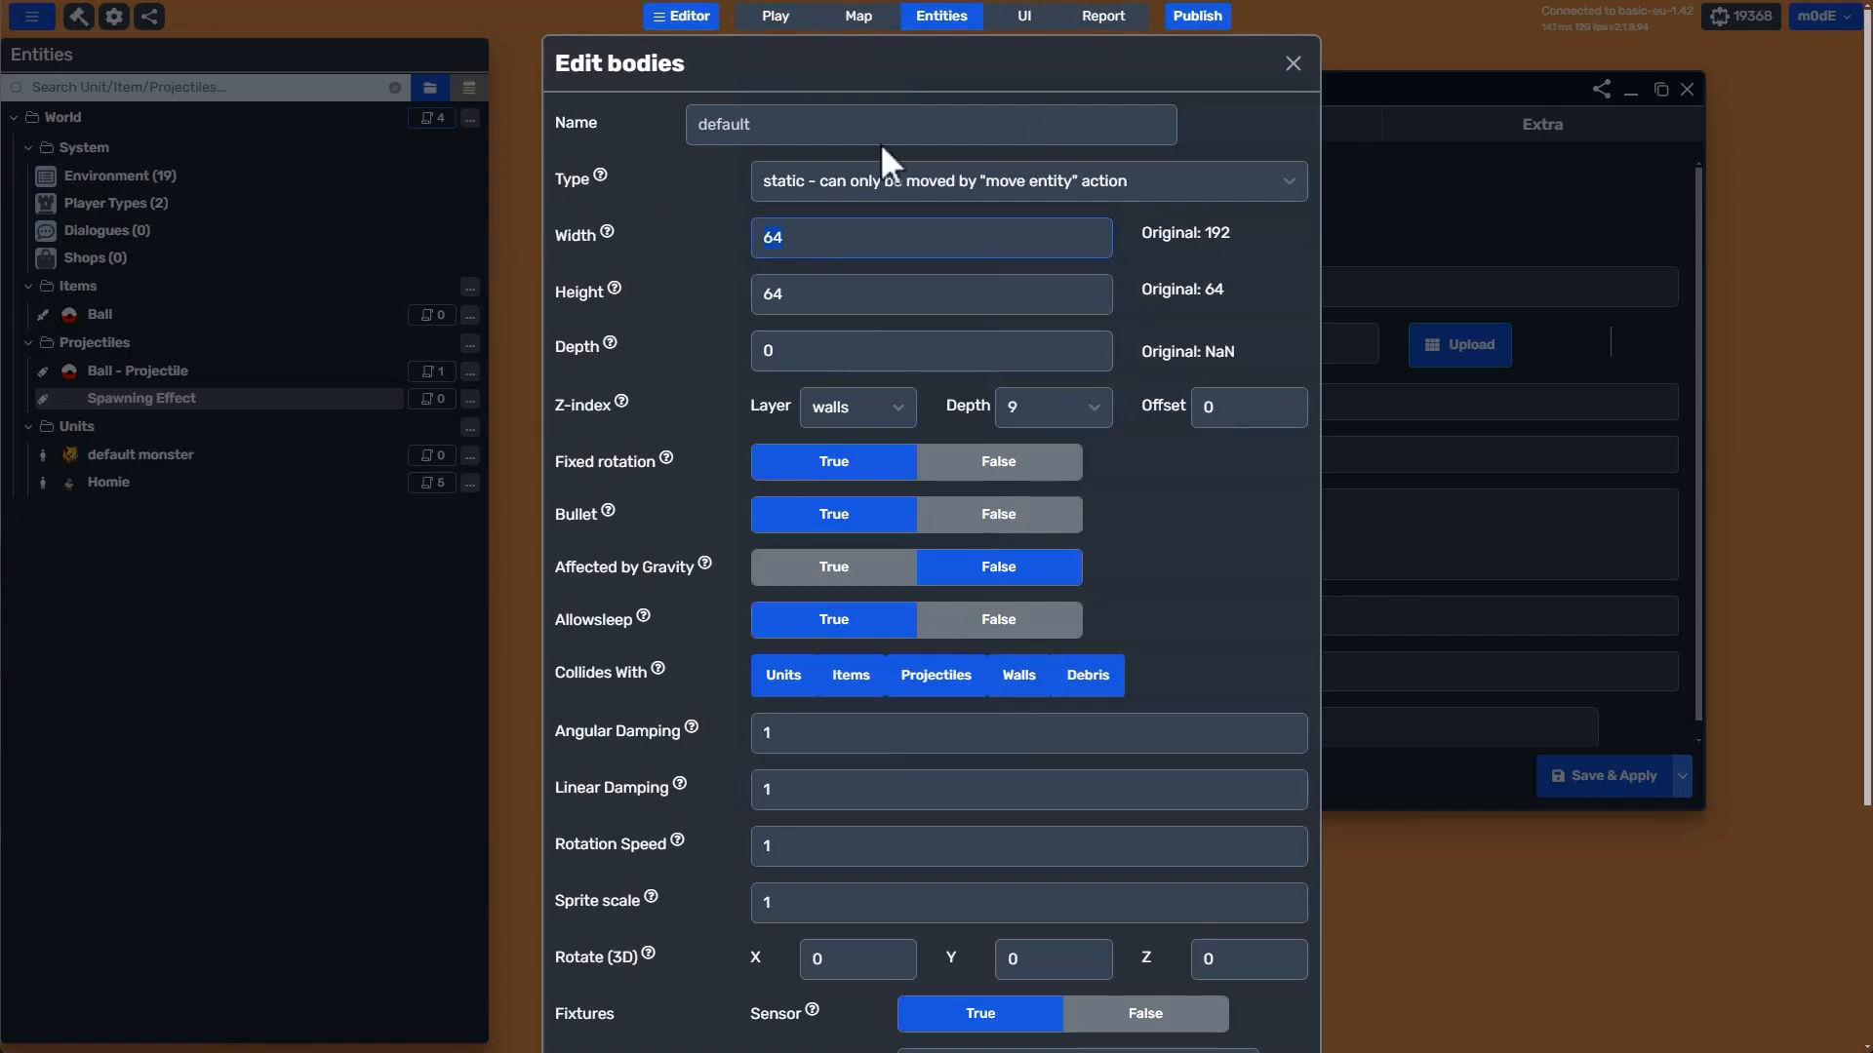
type("96")
key("Tab")
type("96")
scroll(889, 600, "down", 1)
scroll(889, 600, "down", 5)
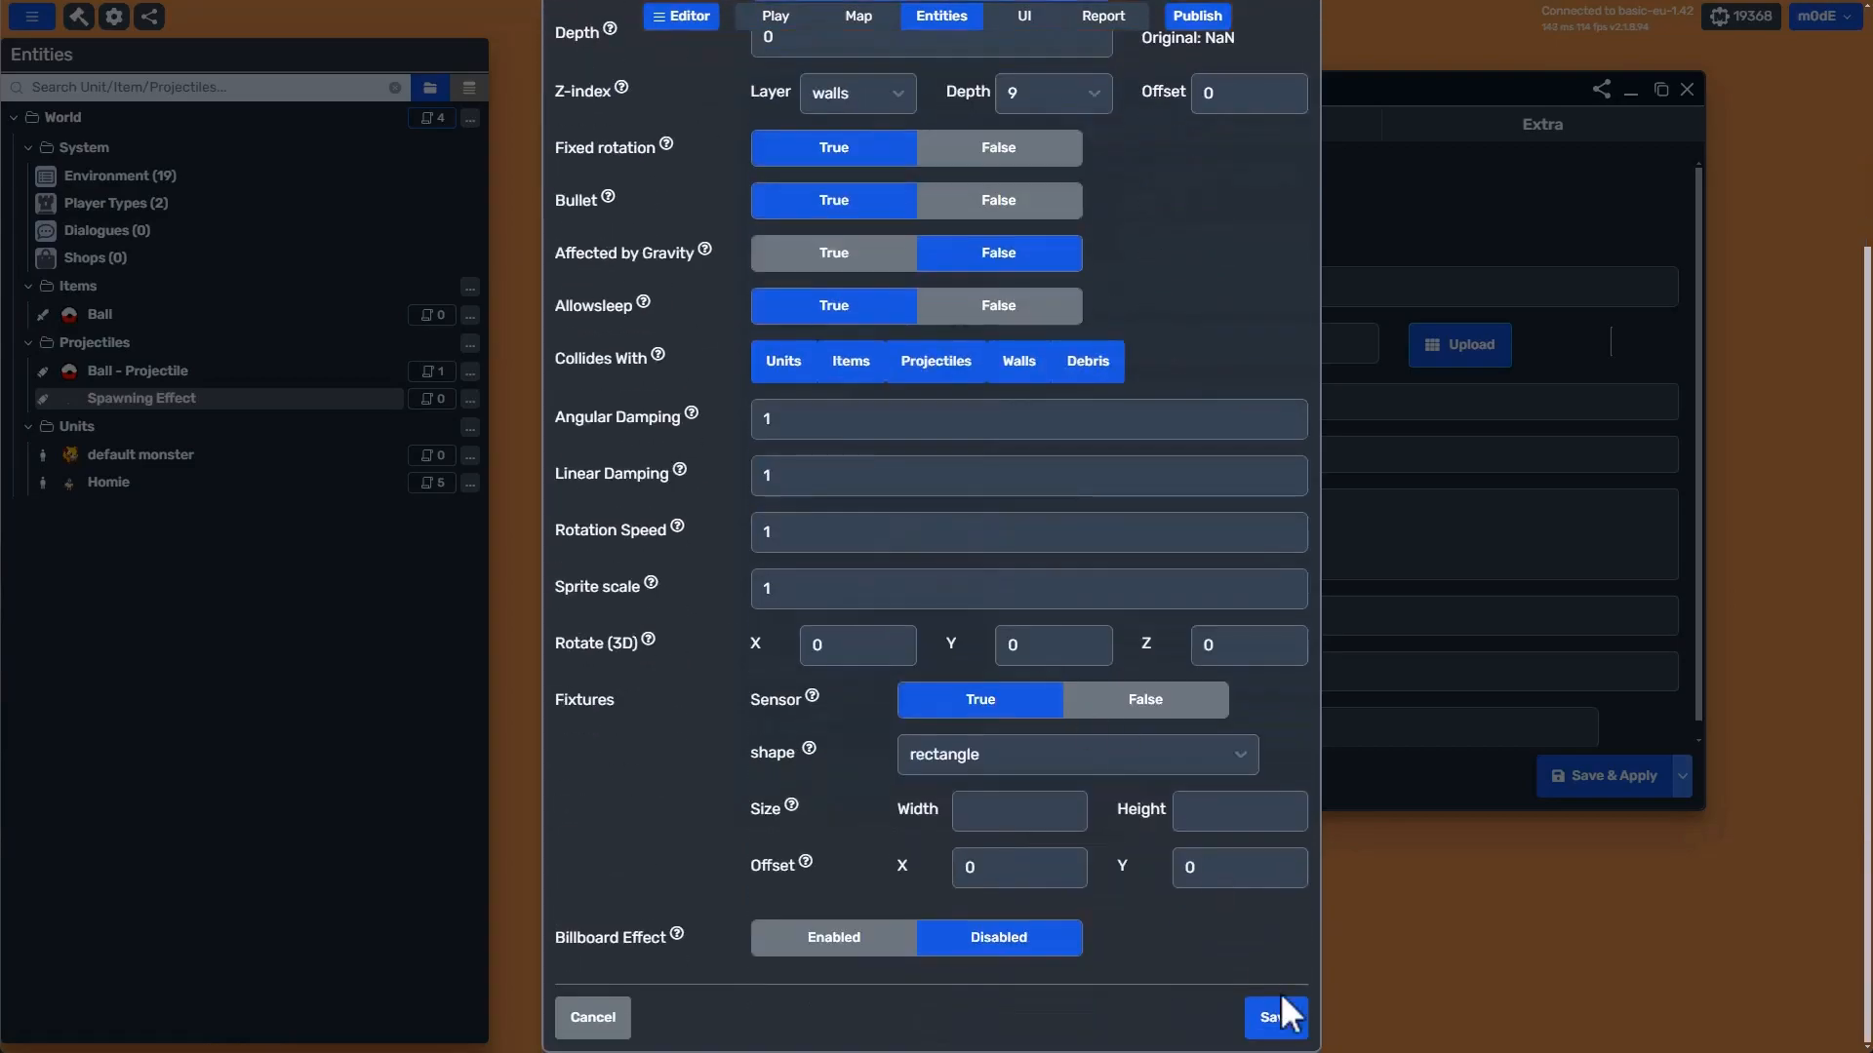
left_click(1280, 1012)
left_click(1605, 775)
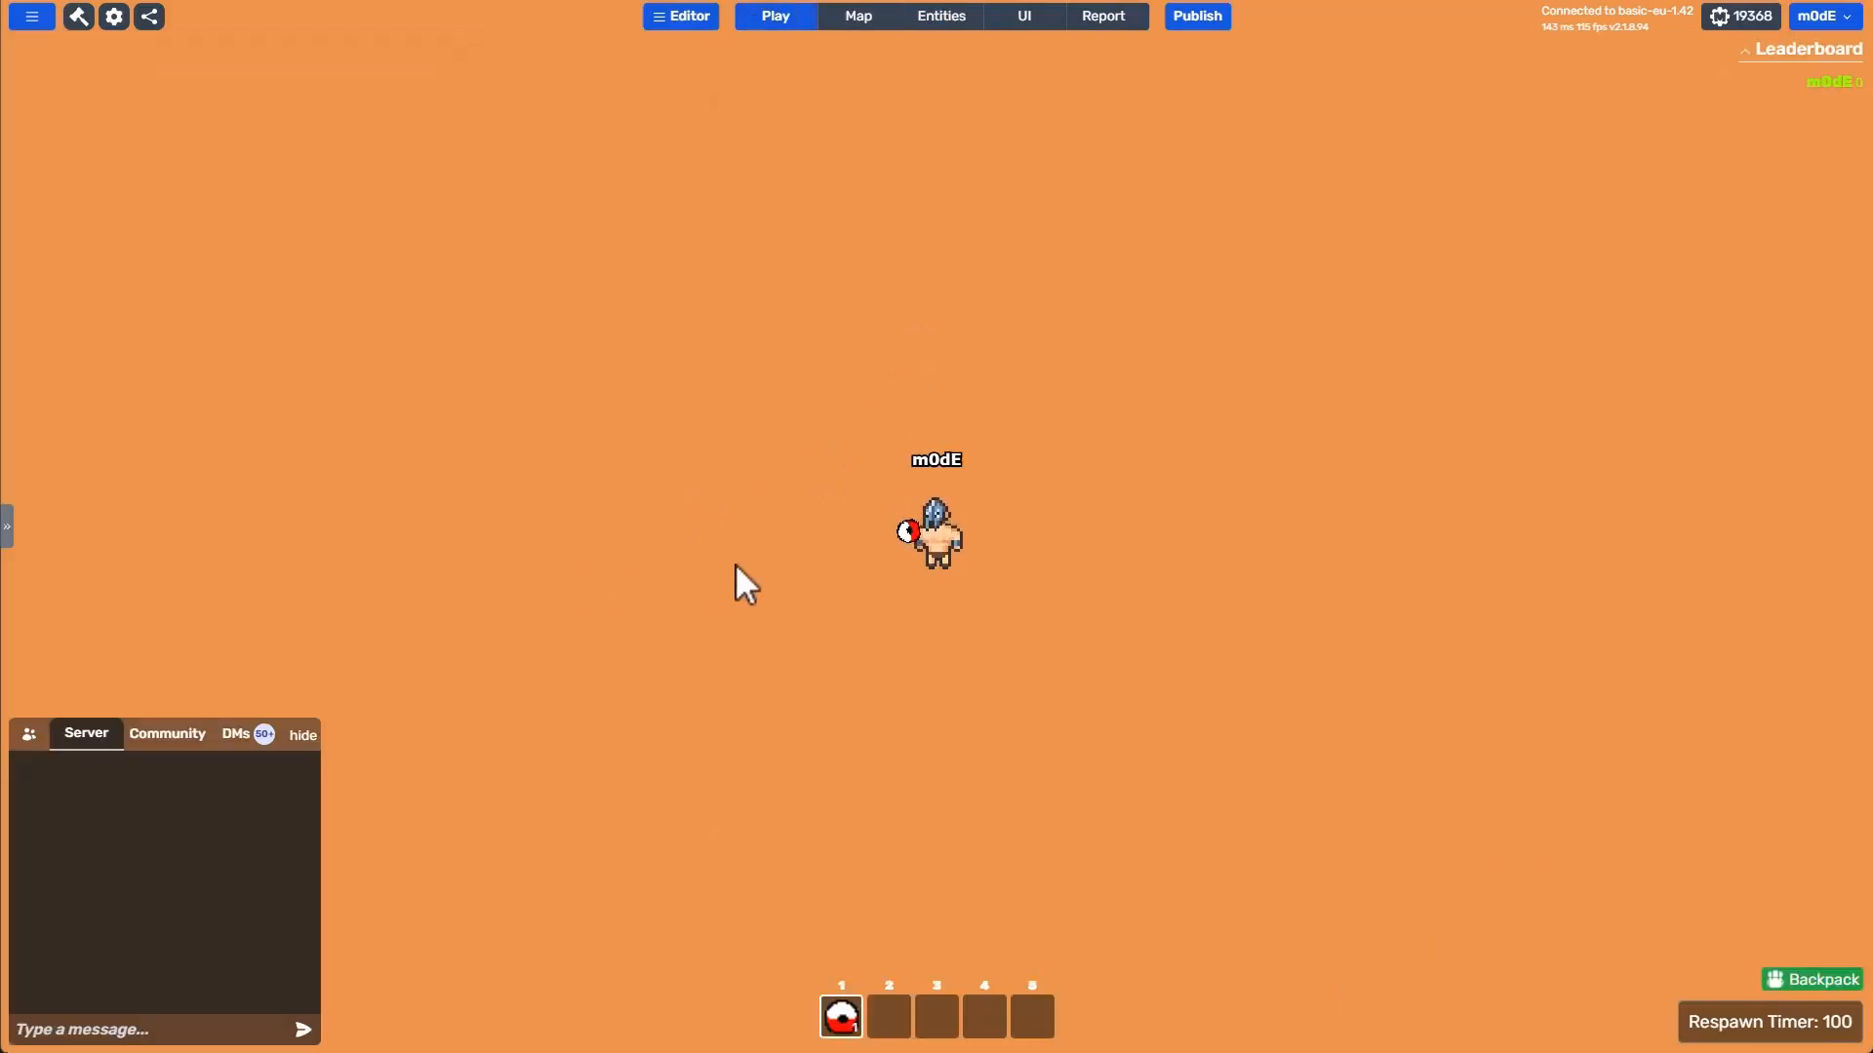
Playtest throwing the ball in several directions and recalling the monster to check the enlarged spawning effect.
left_click(716, 556)
key("a")
key("s")
key("d")
key("w")
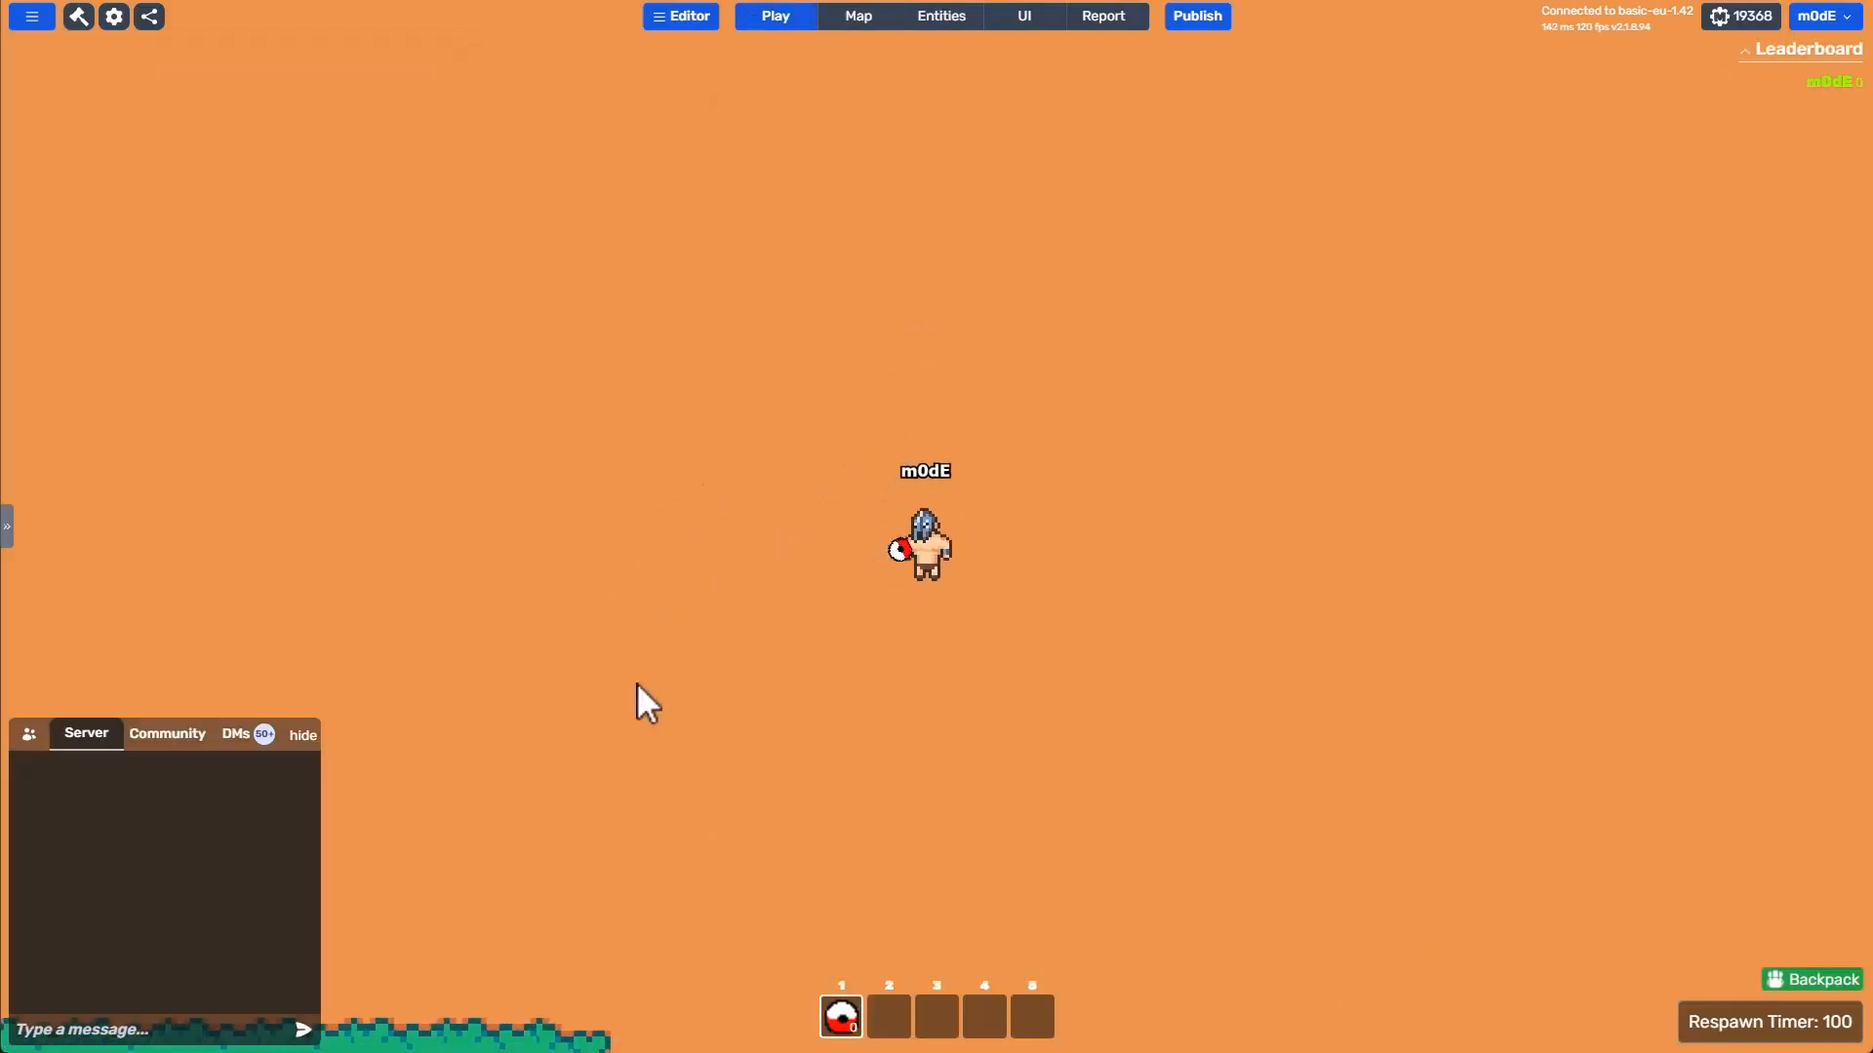
left_click(1408, 347)
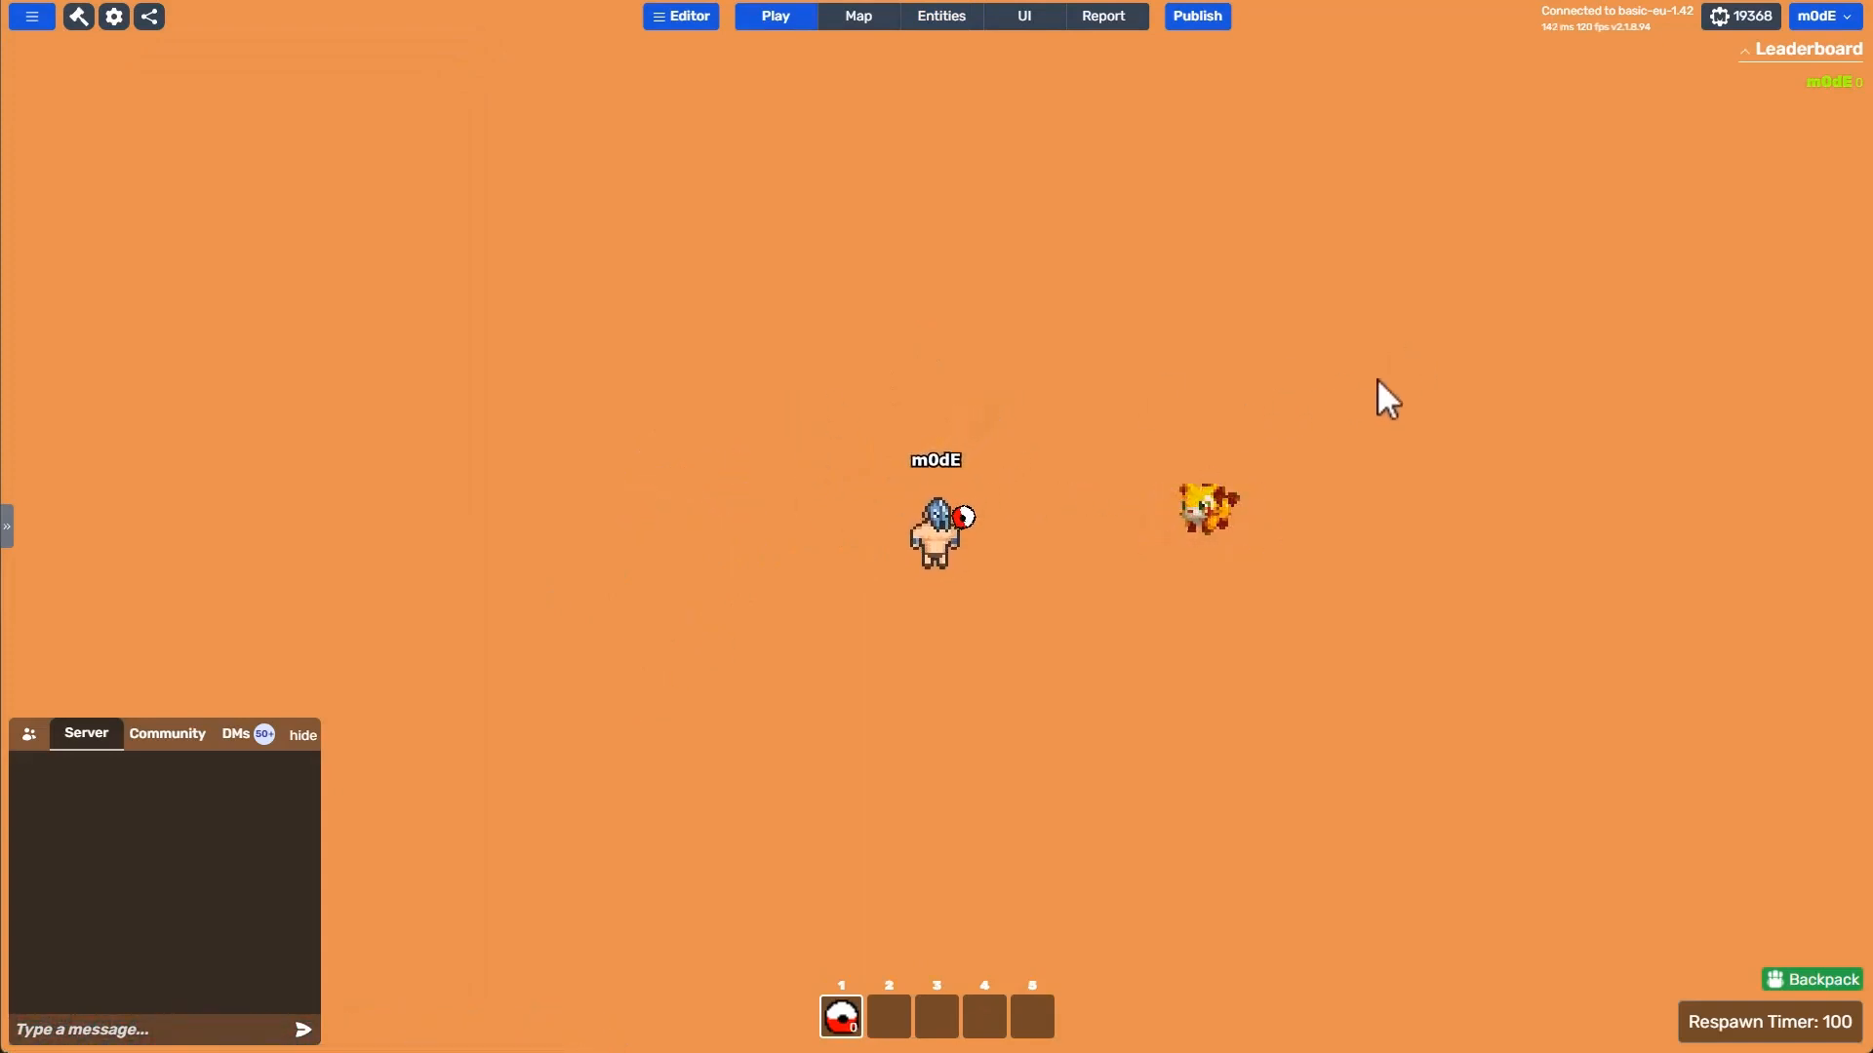
key("a")
key("s")
left_click(1234, 341)
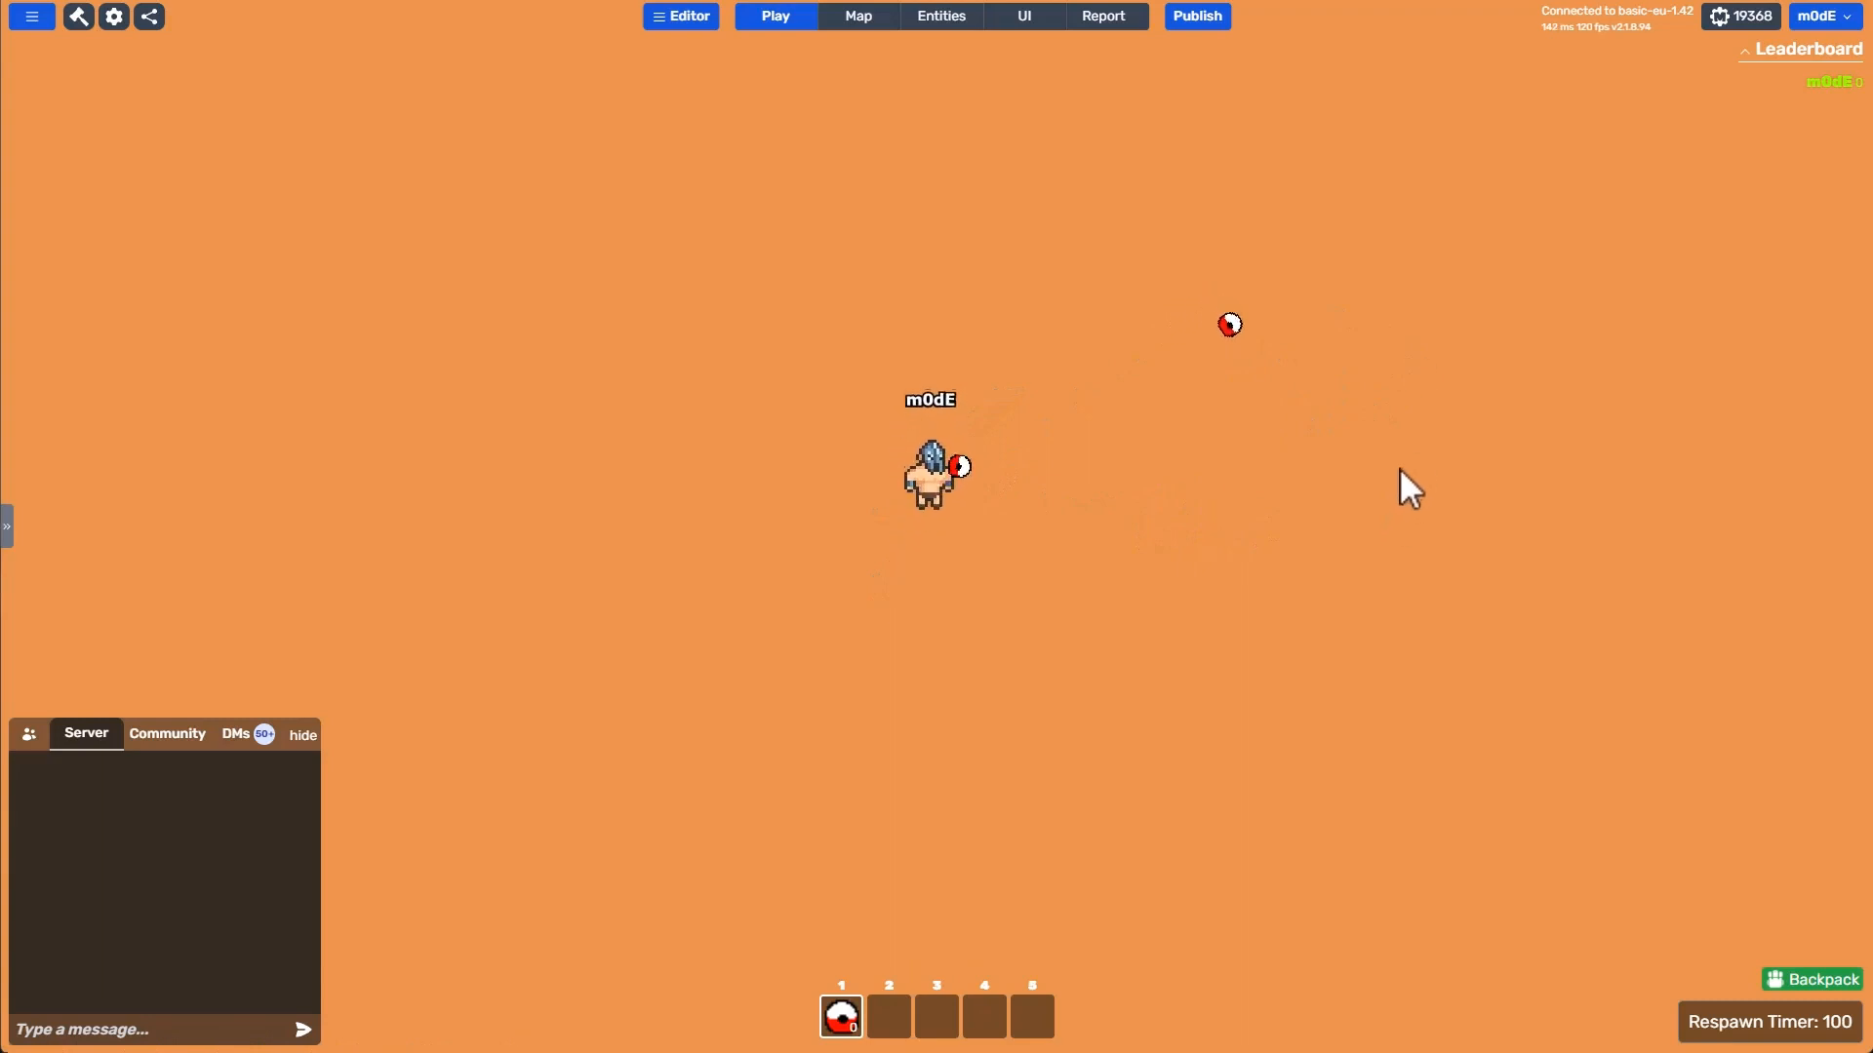
left_click(1415, 590)
key("w")
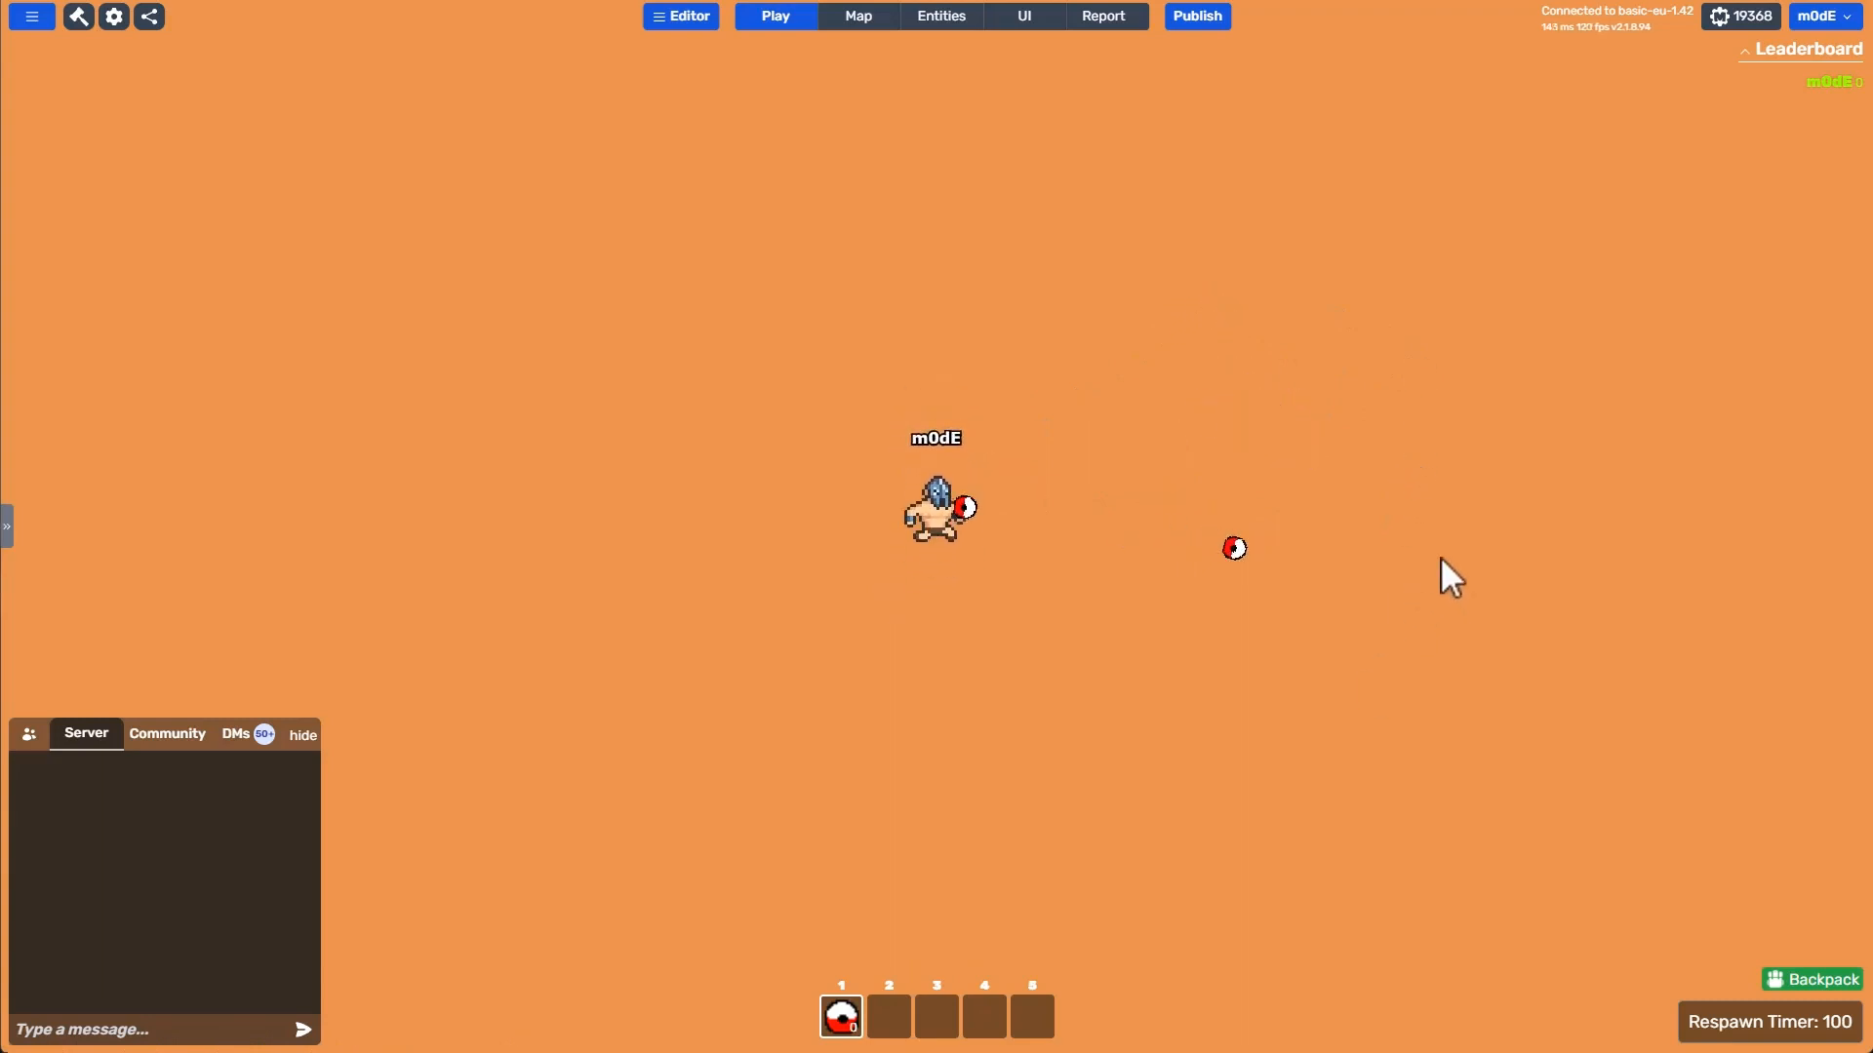
key("d")
key("s")
key("a")
key("w")
key("d")
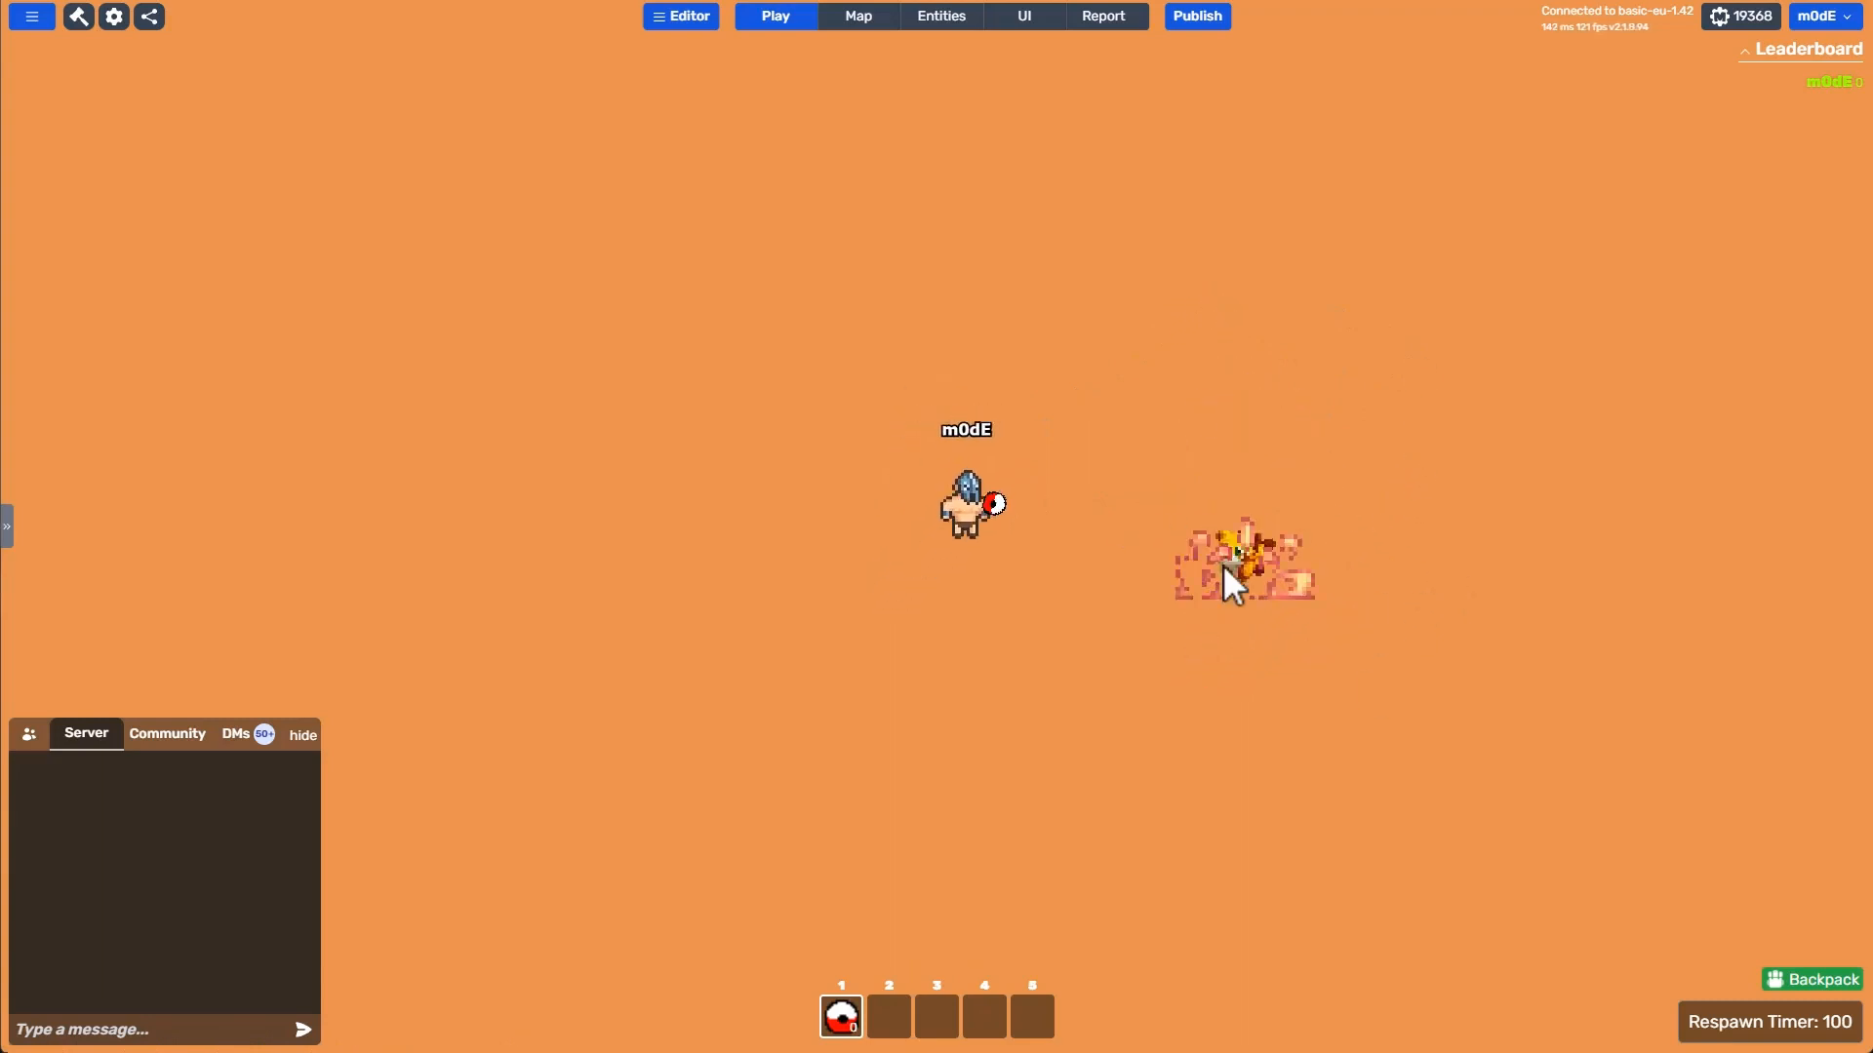
key("s")
key("a")
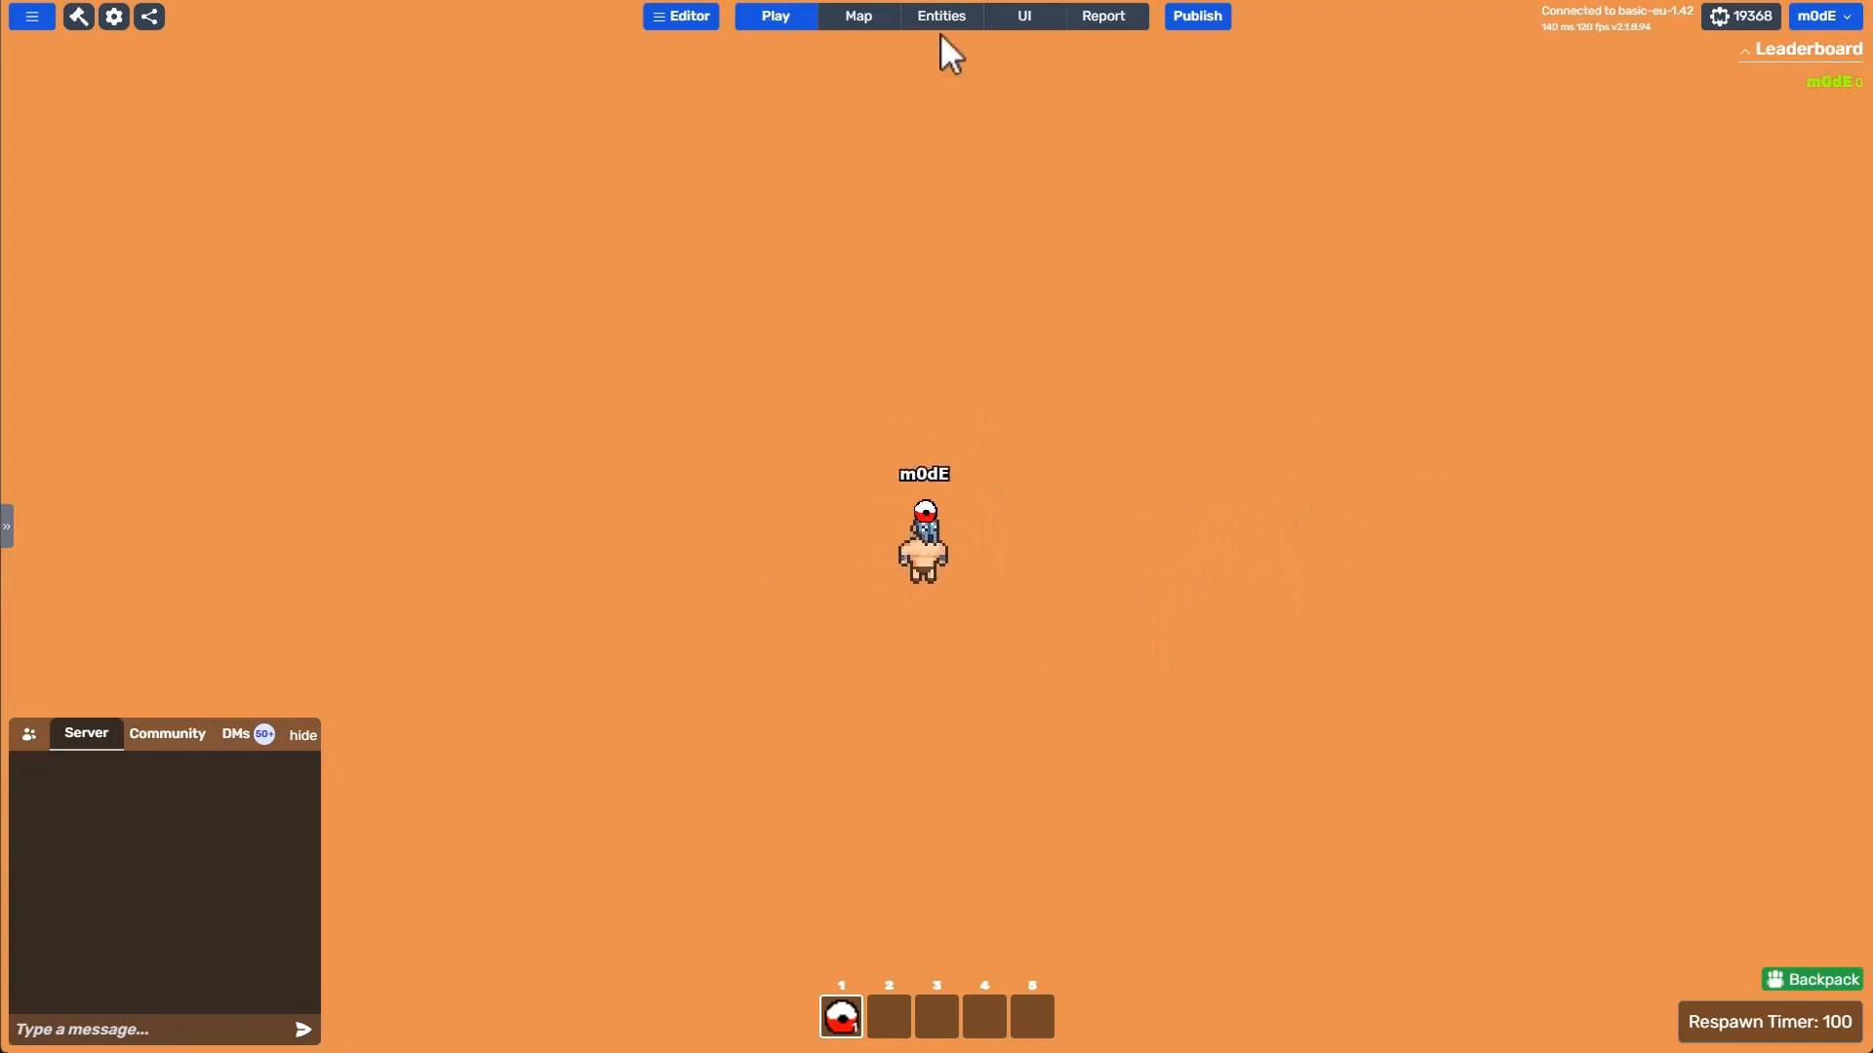
Preview 06.png and 27.png from the Super Package Retro Pixel Effects pack in Aseprite and check the pack's itch.io page for a recall effect.
key("alt+Tab")
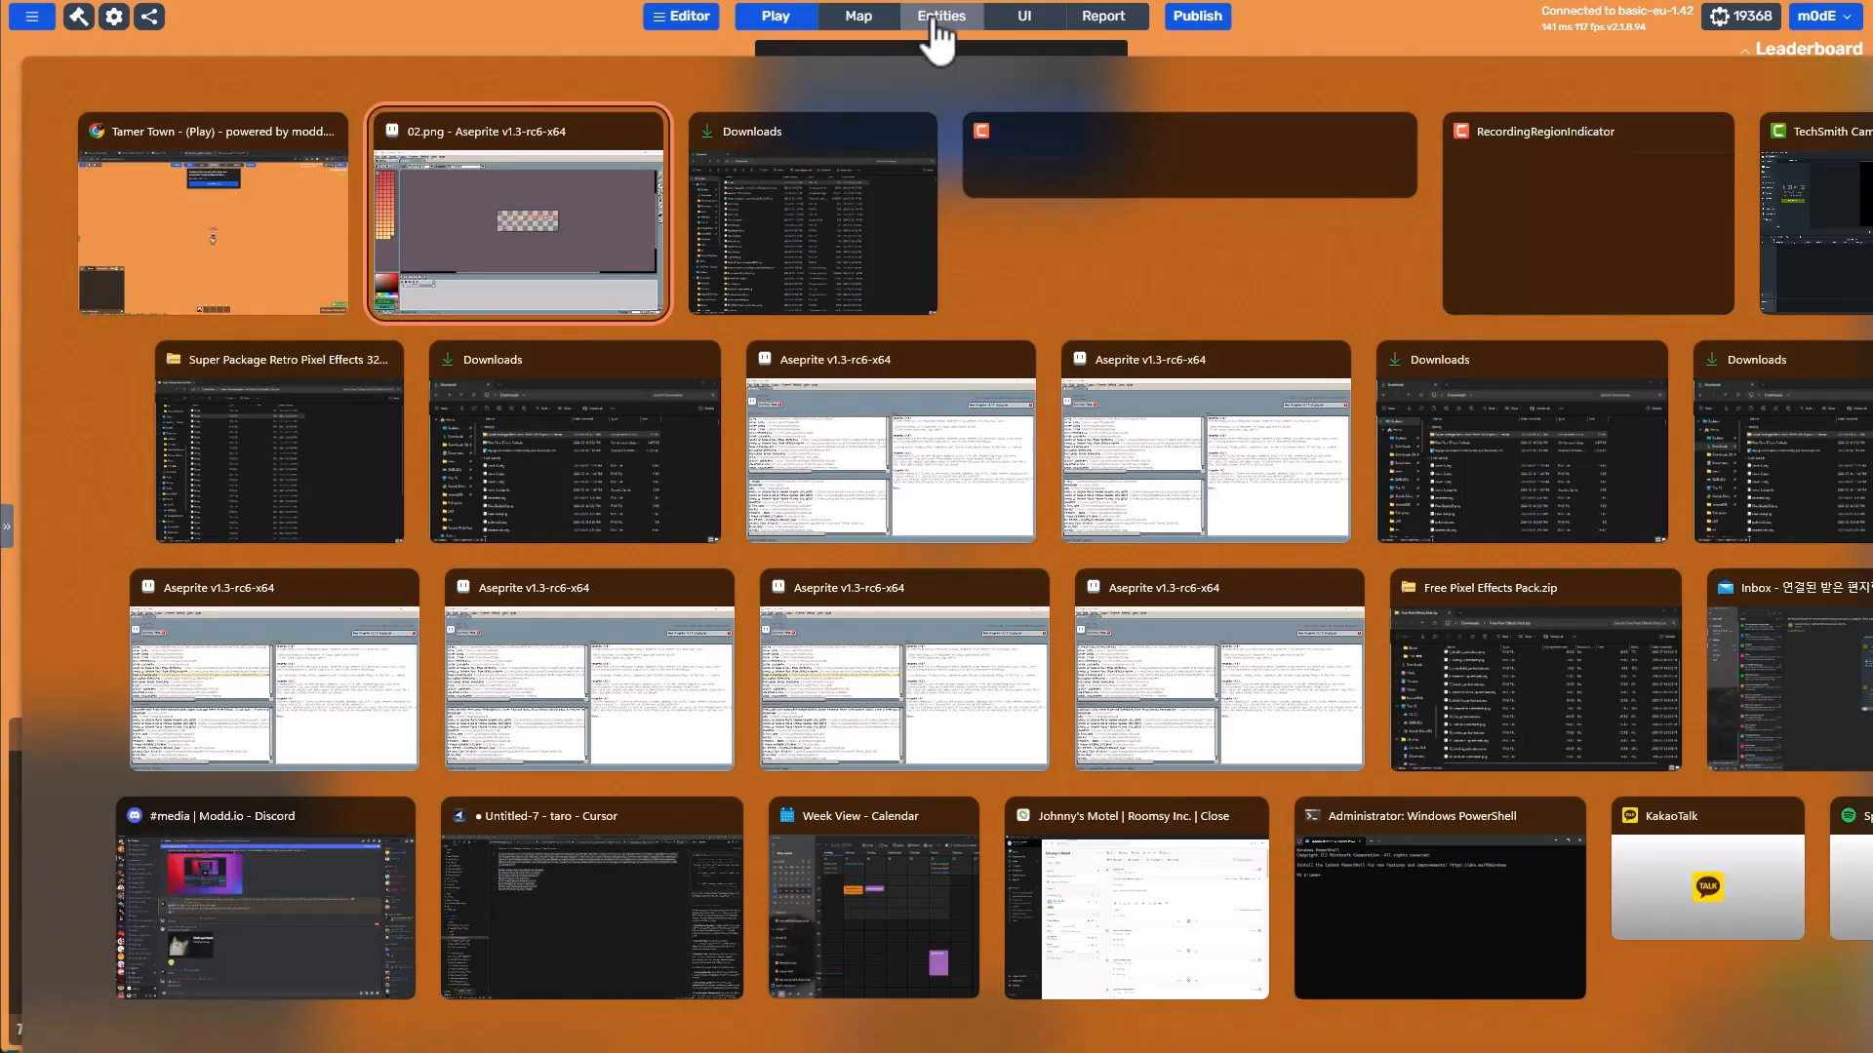
left_click(912, 195)
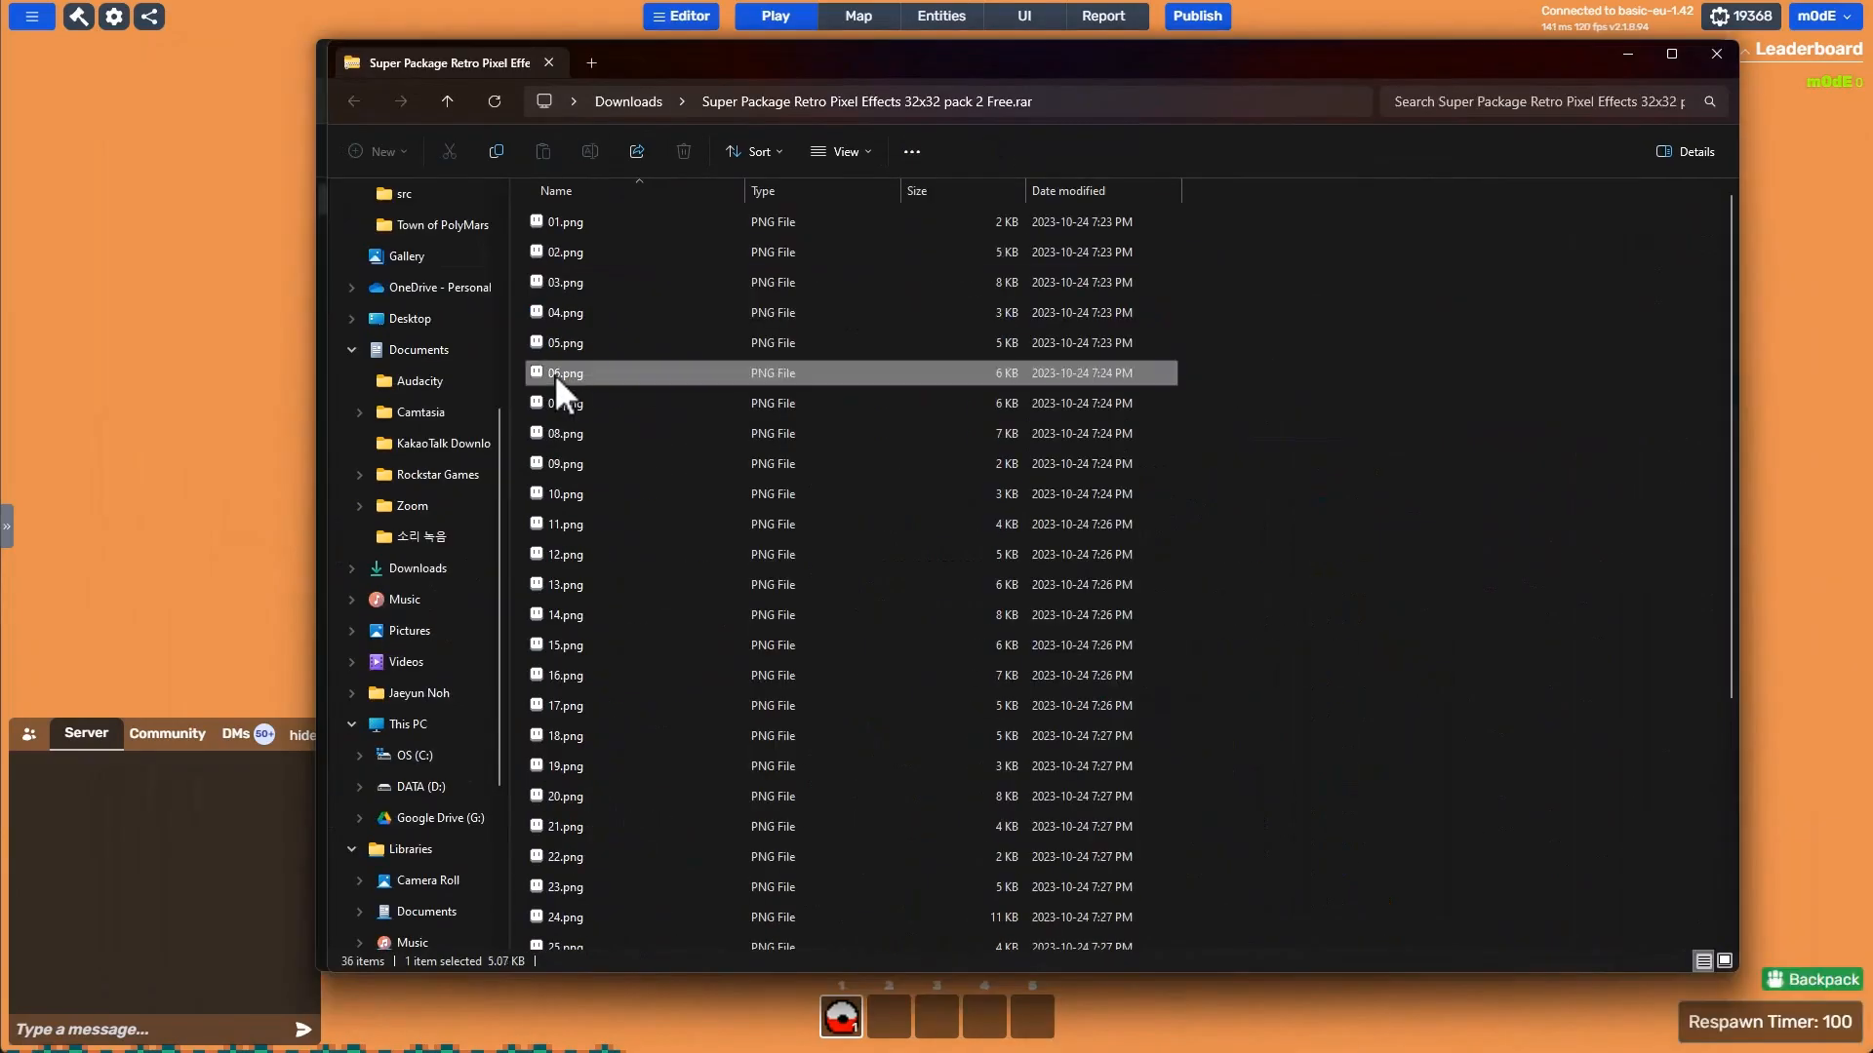
double_click(554, 373)
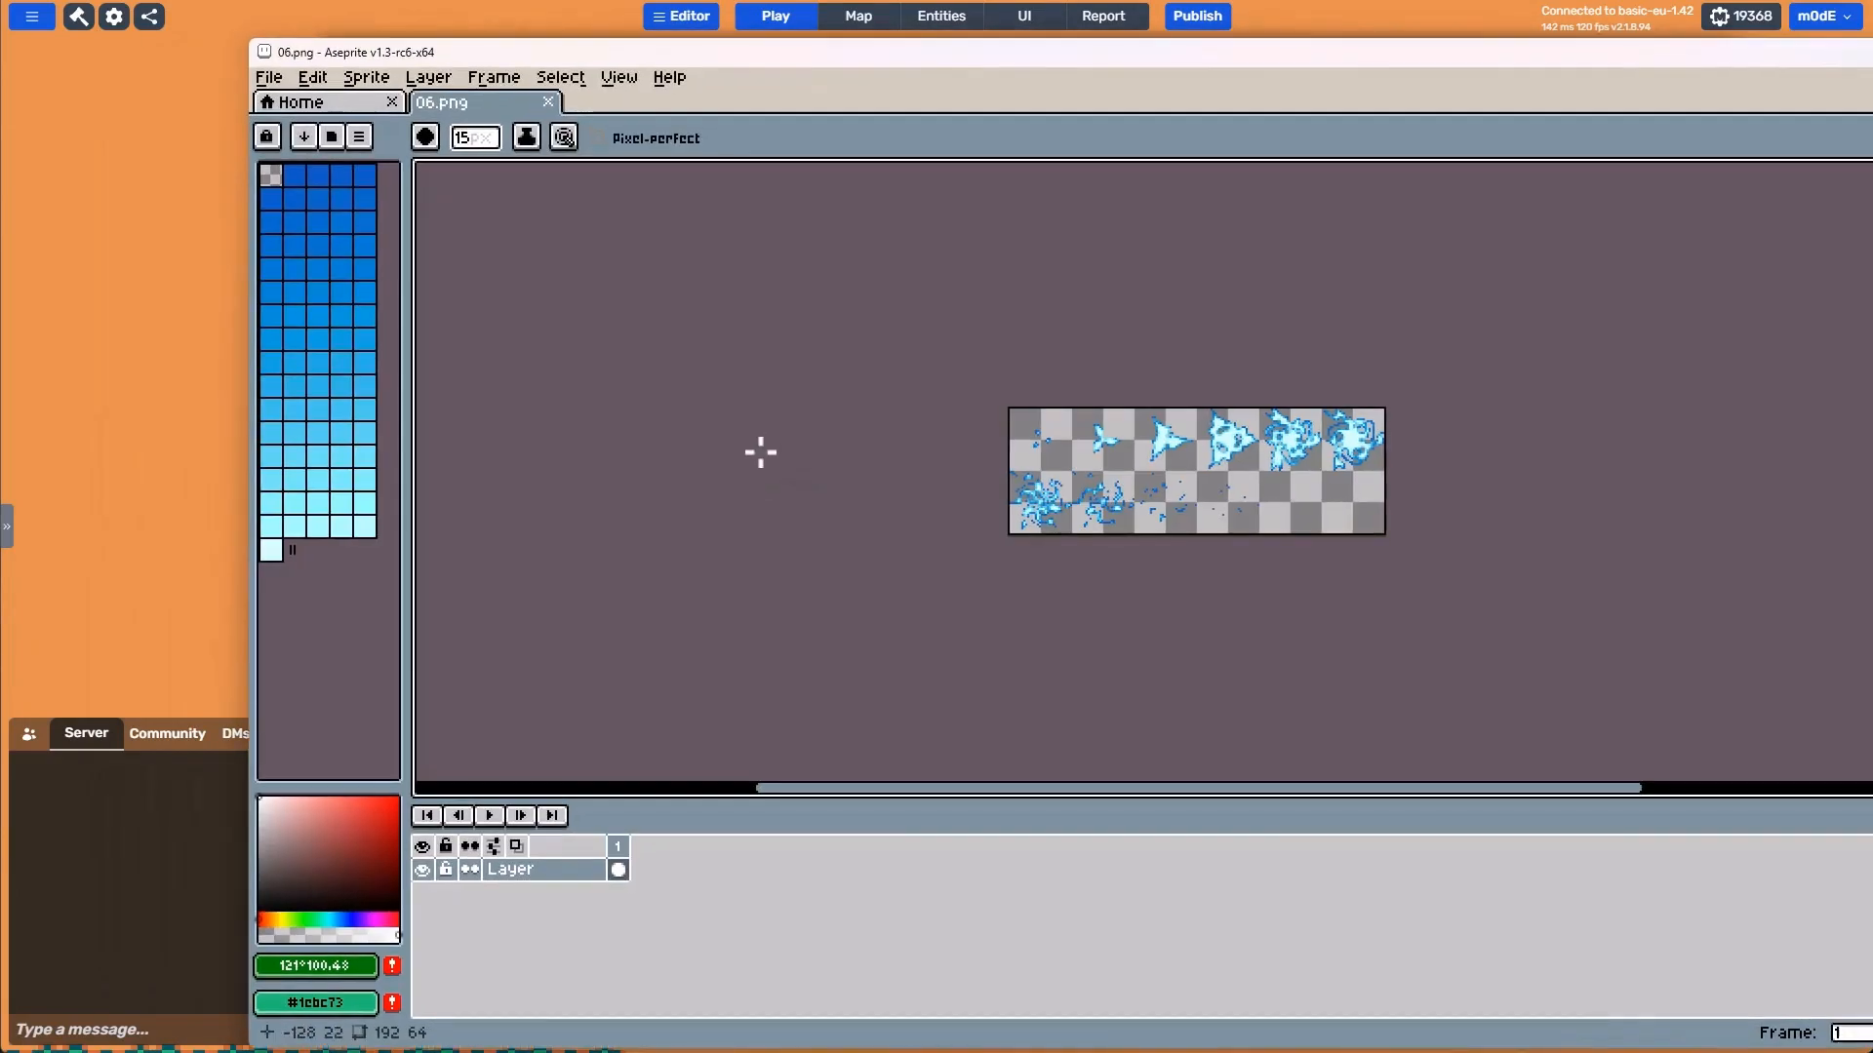
key("alt+Tab")
key("ctrl+Tab")
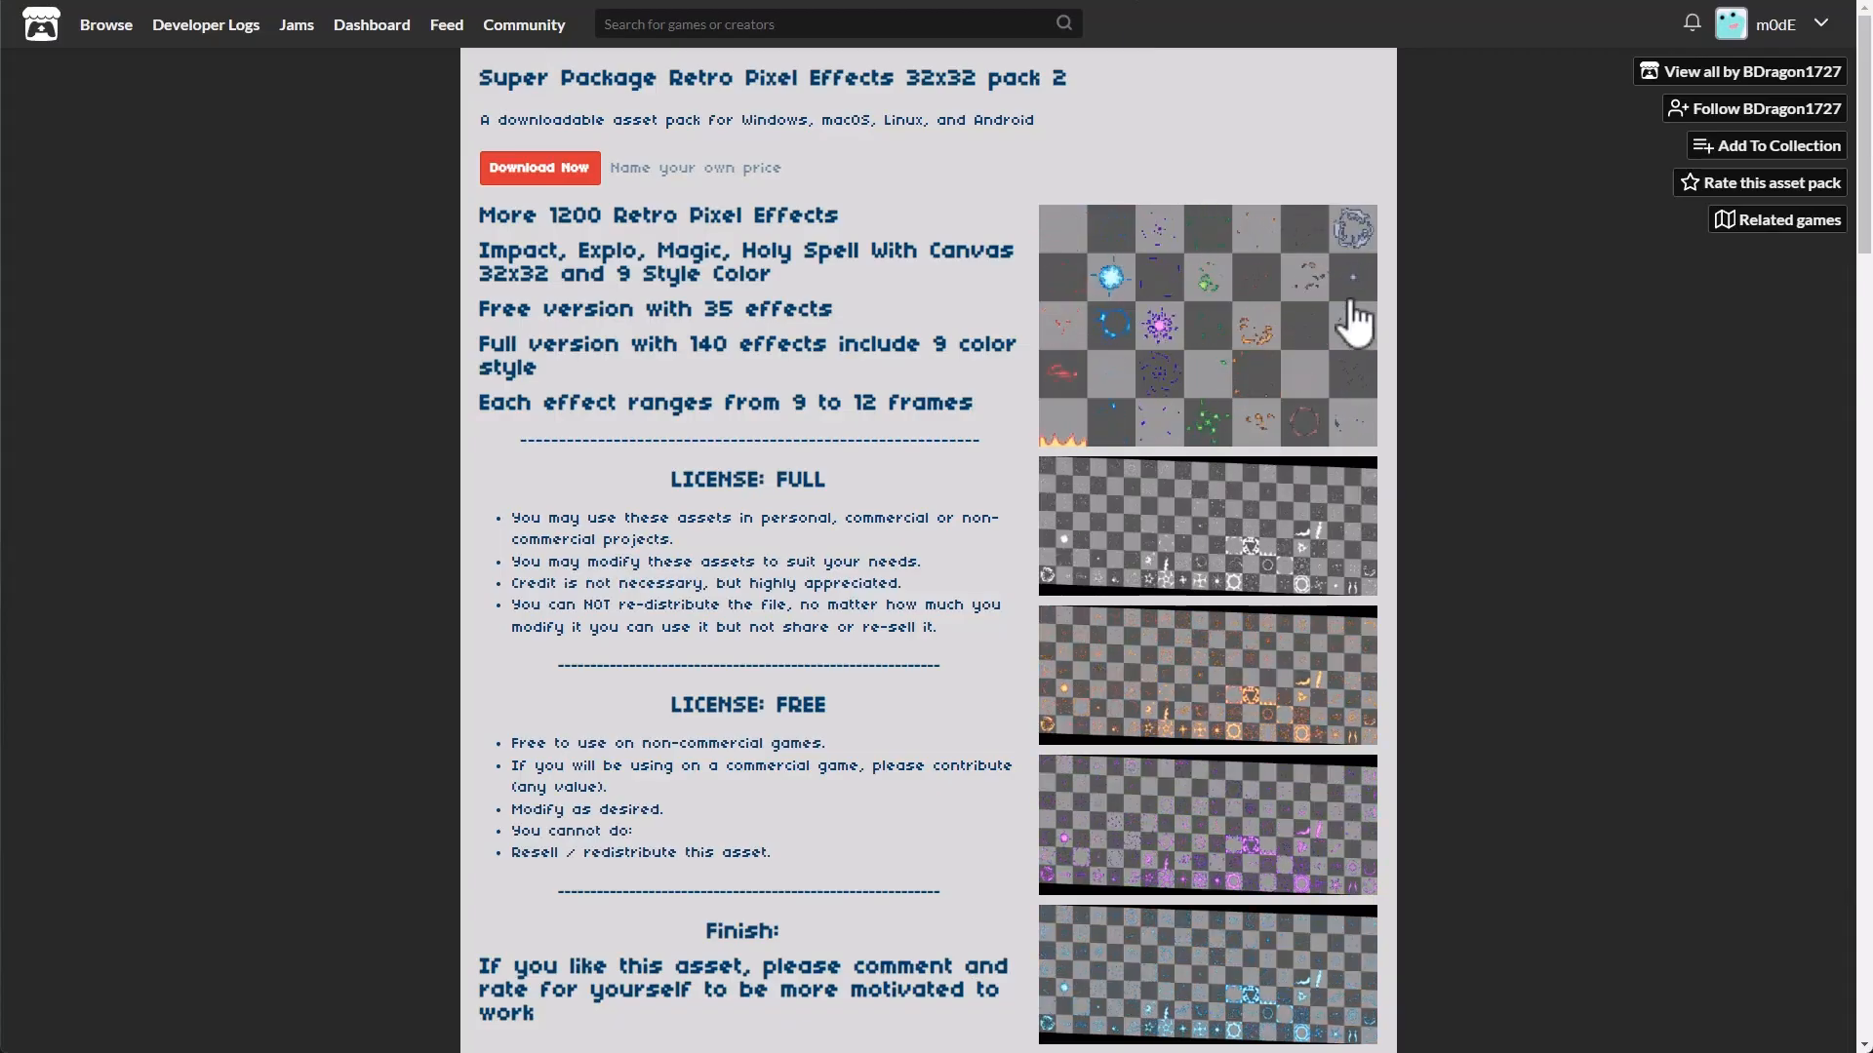
key("alt+Tab")
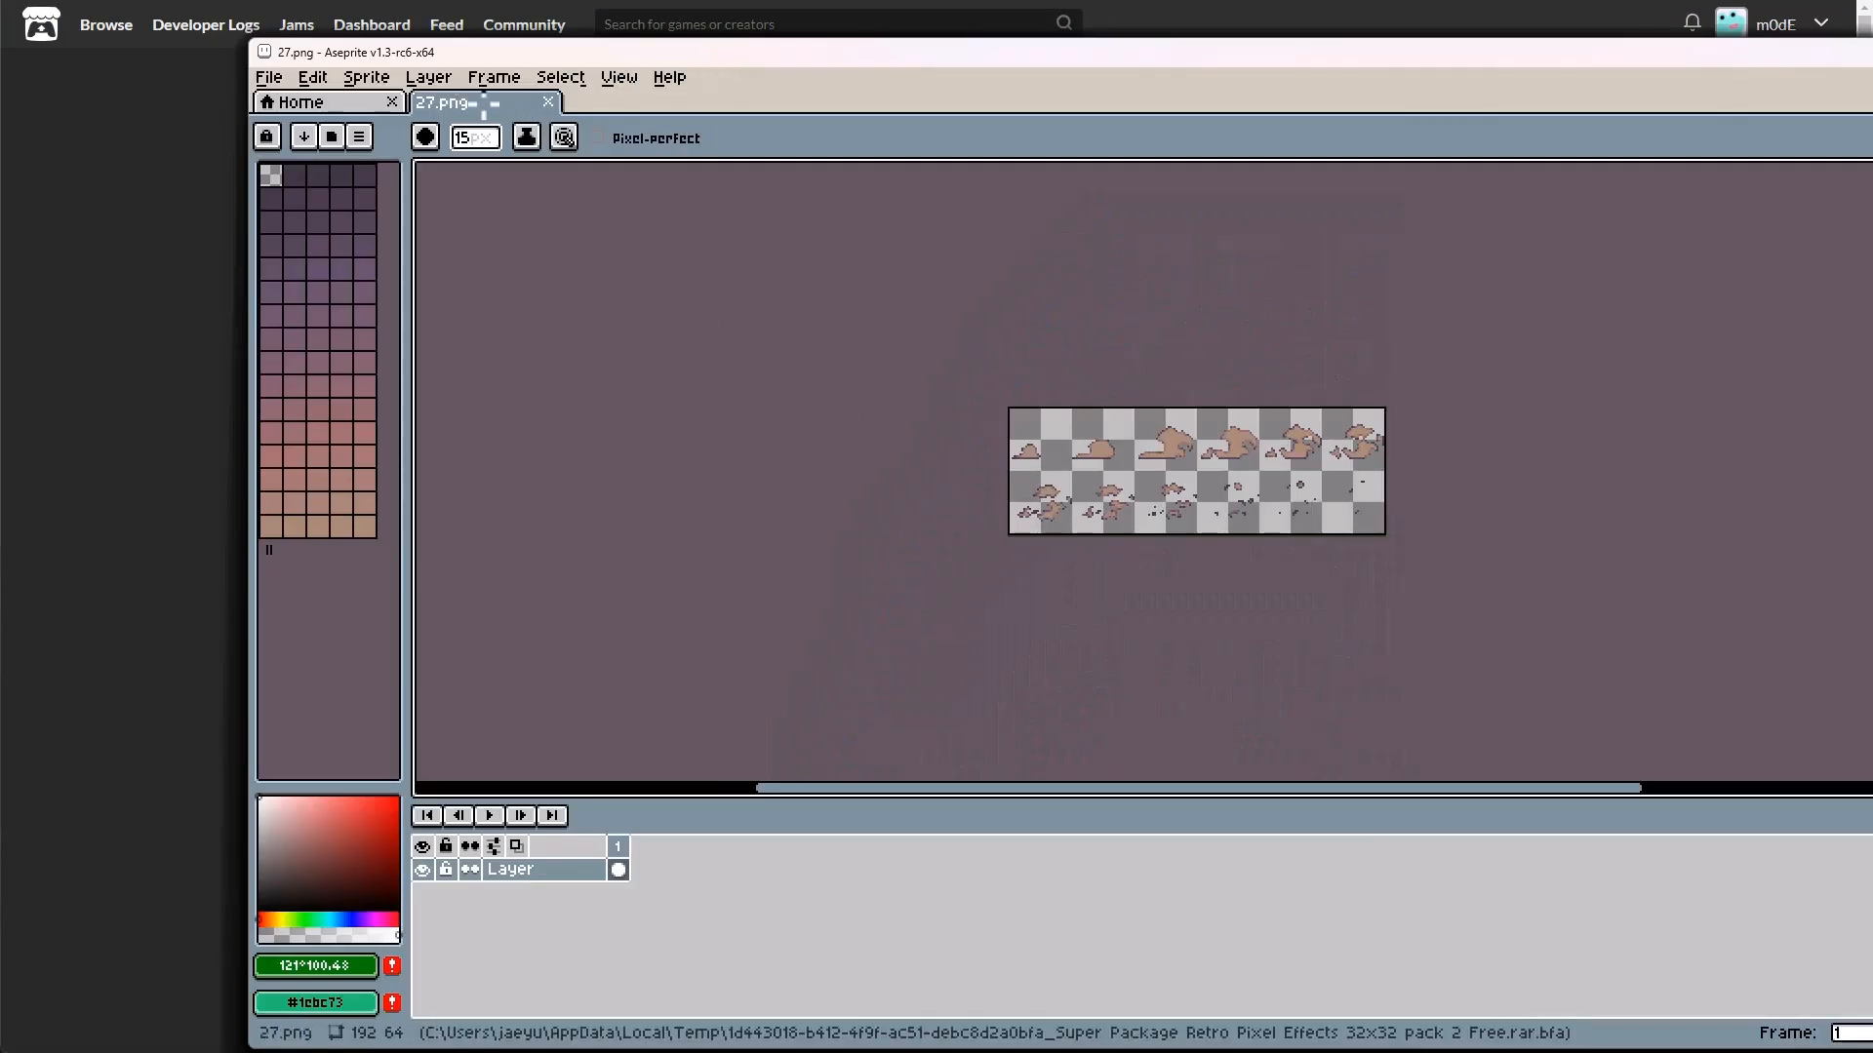
Extract 27.png from the effects archive into the Downloads folder, close the archive window, and switch back to the game editor.
key("alt+Tab")
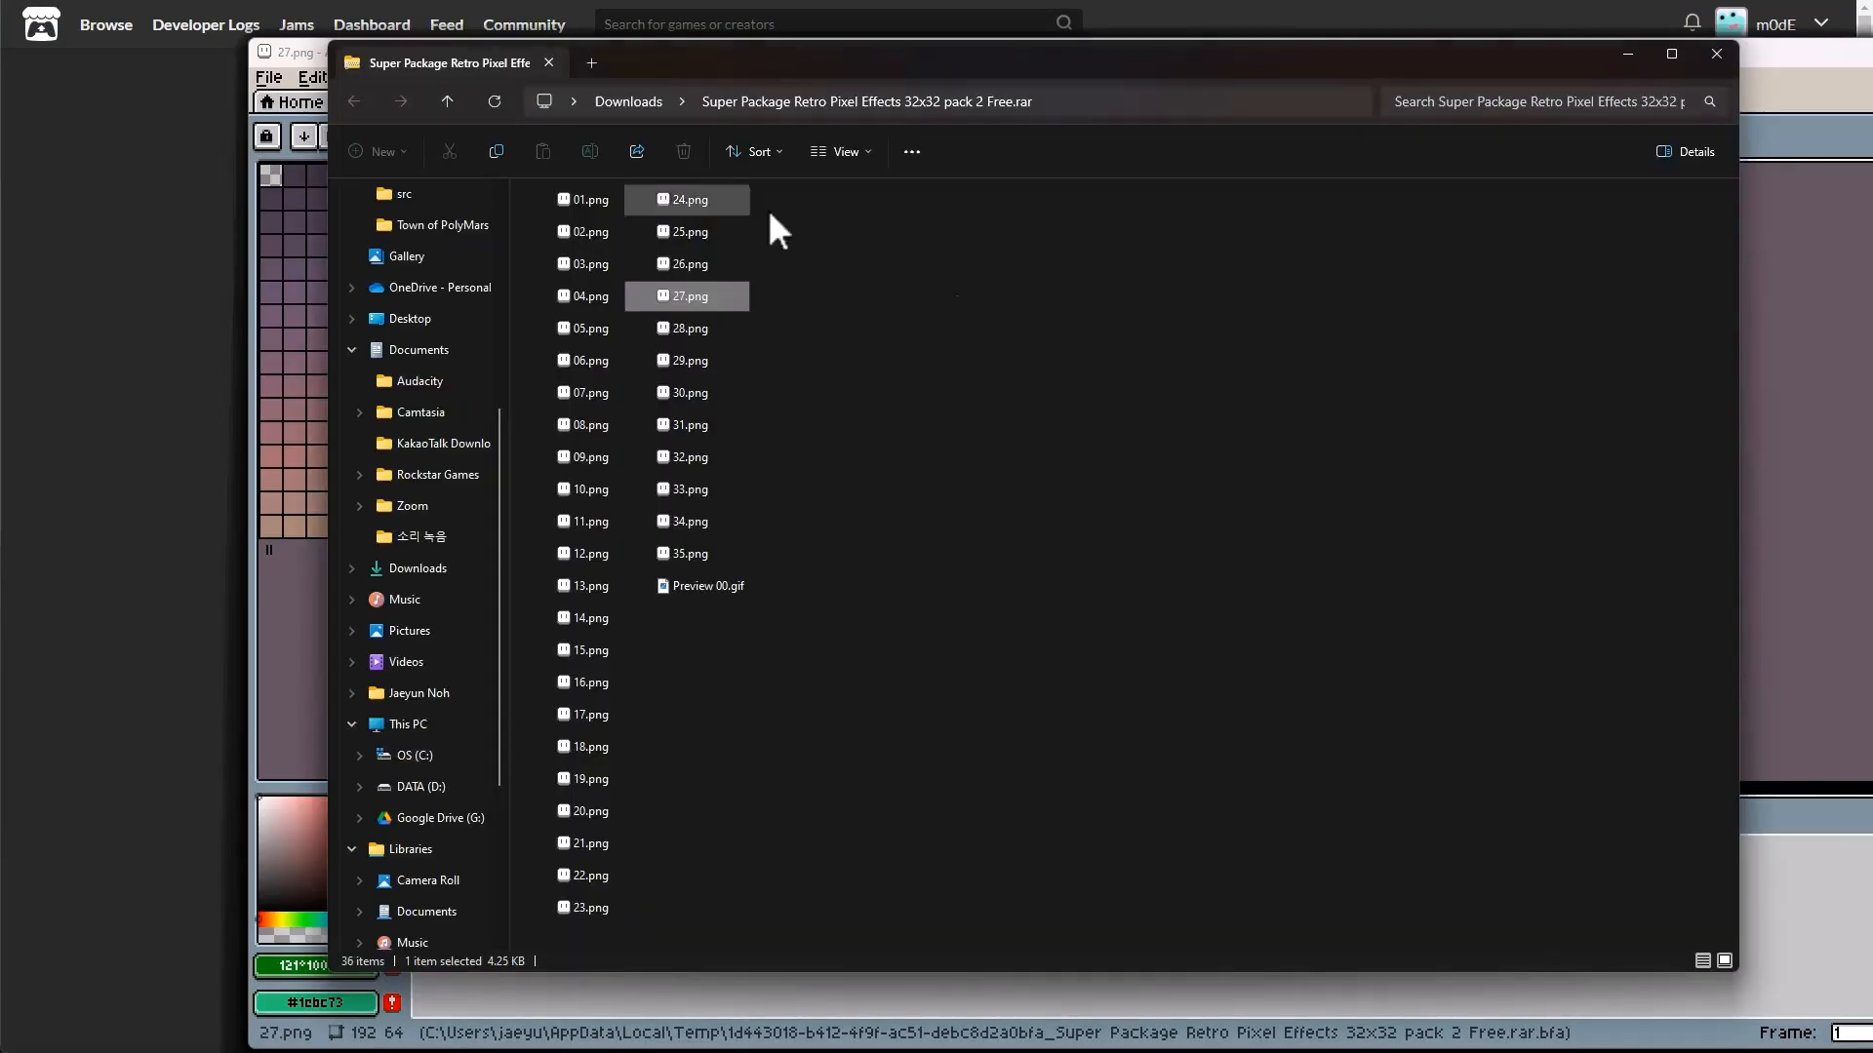
left_click_drag(693, 287, 421, 247)
left_click(1248, 449)
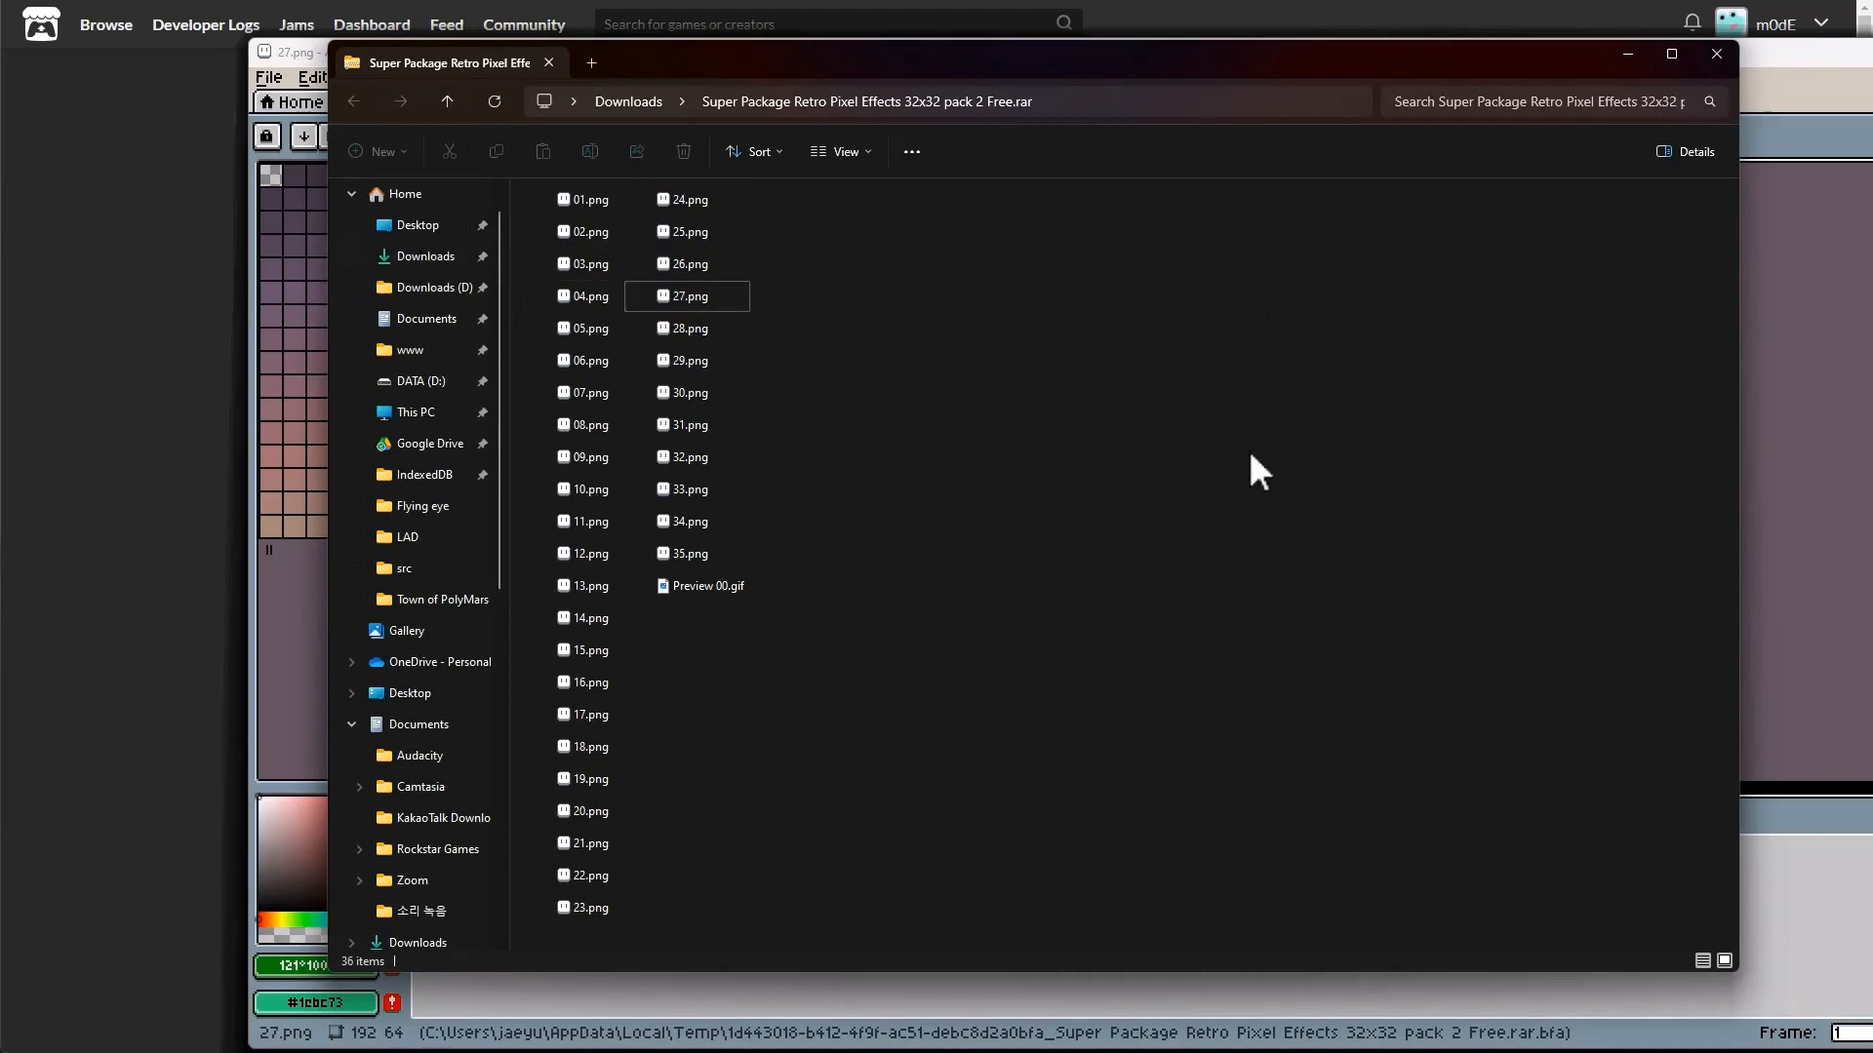
key("ctrl+w")
key("alt+Tab")
key("alt+shift+Tab")
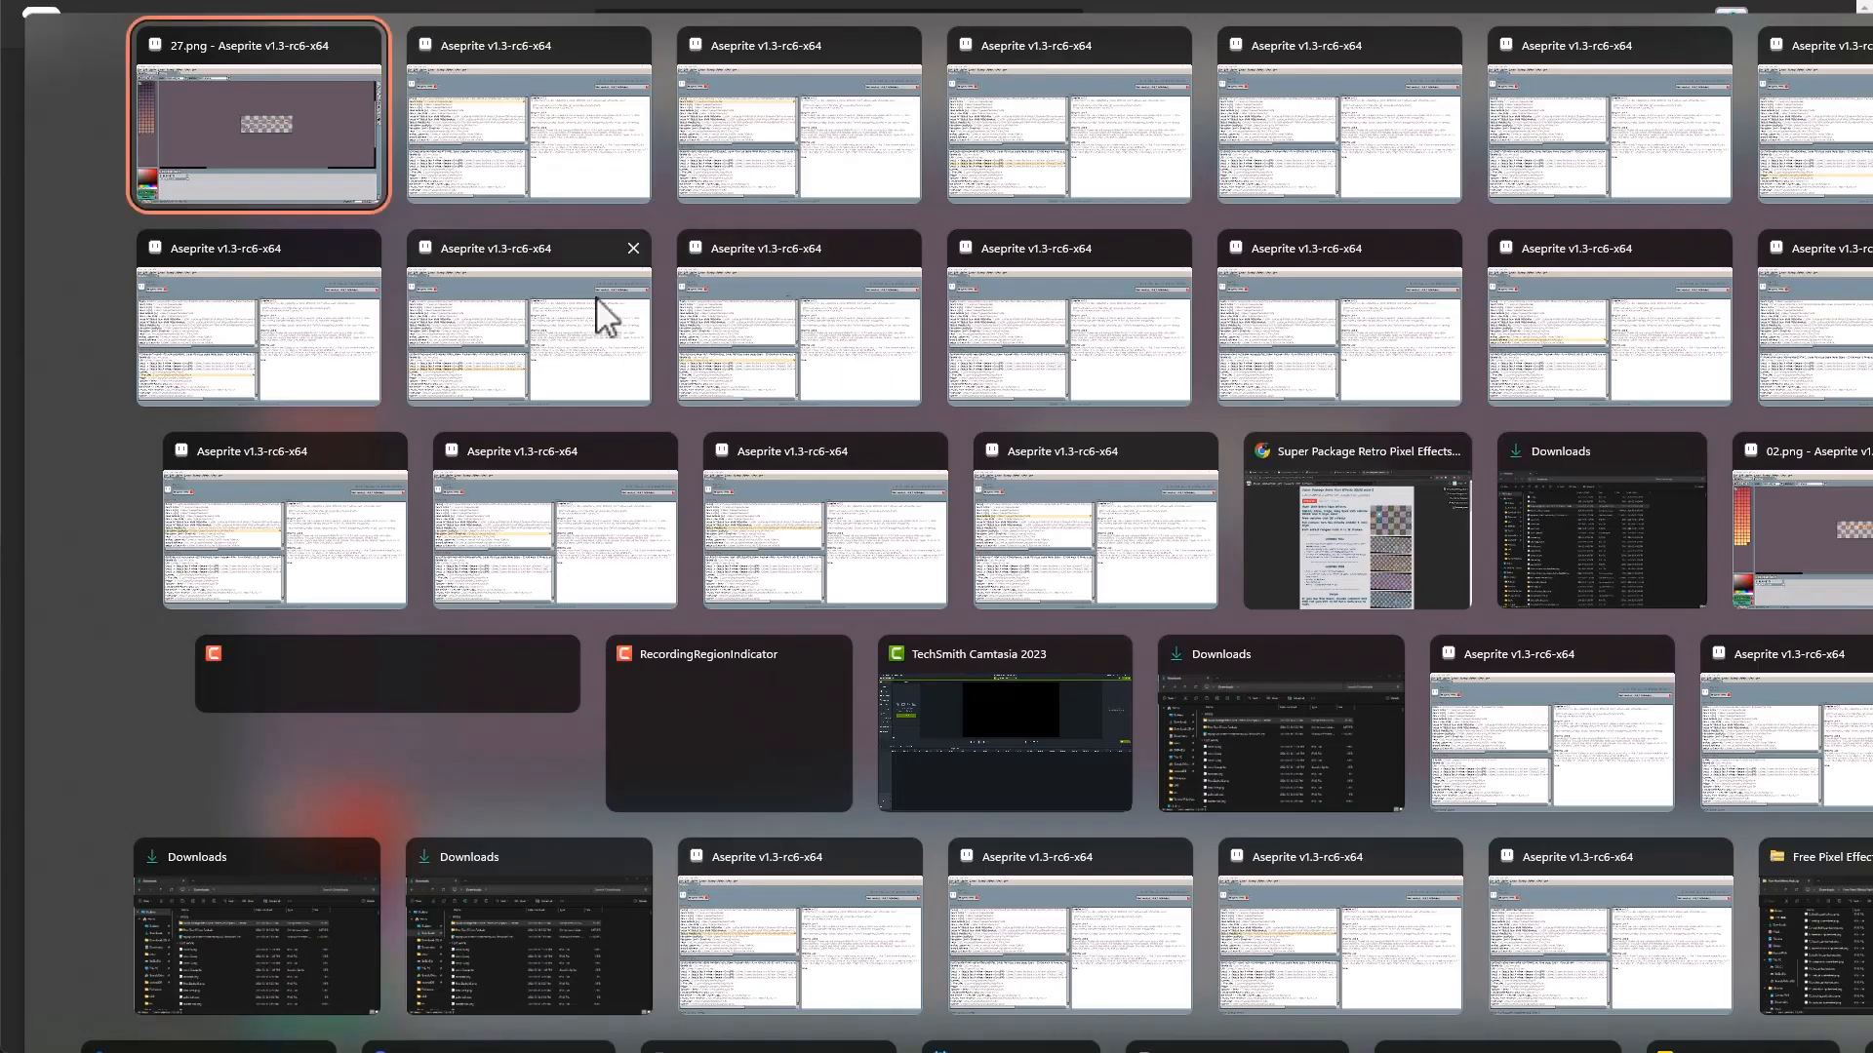
left_click(1381, 553)
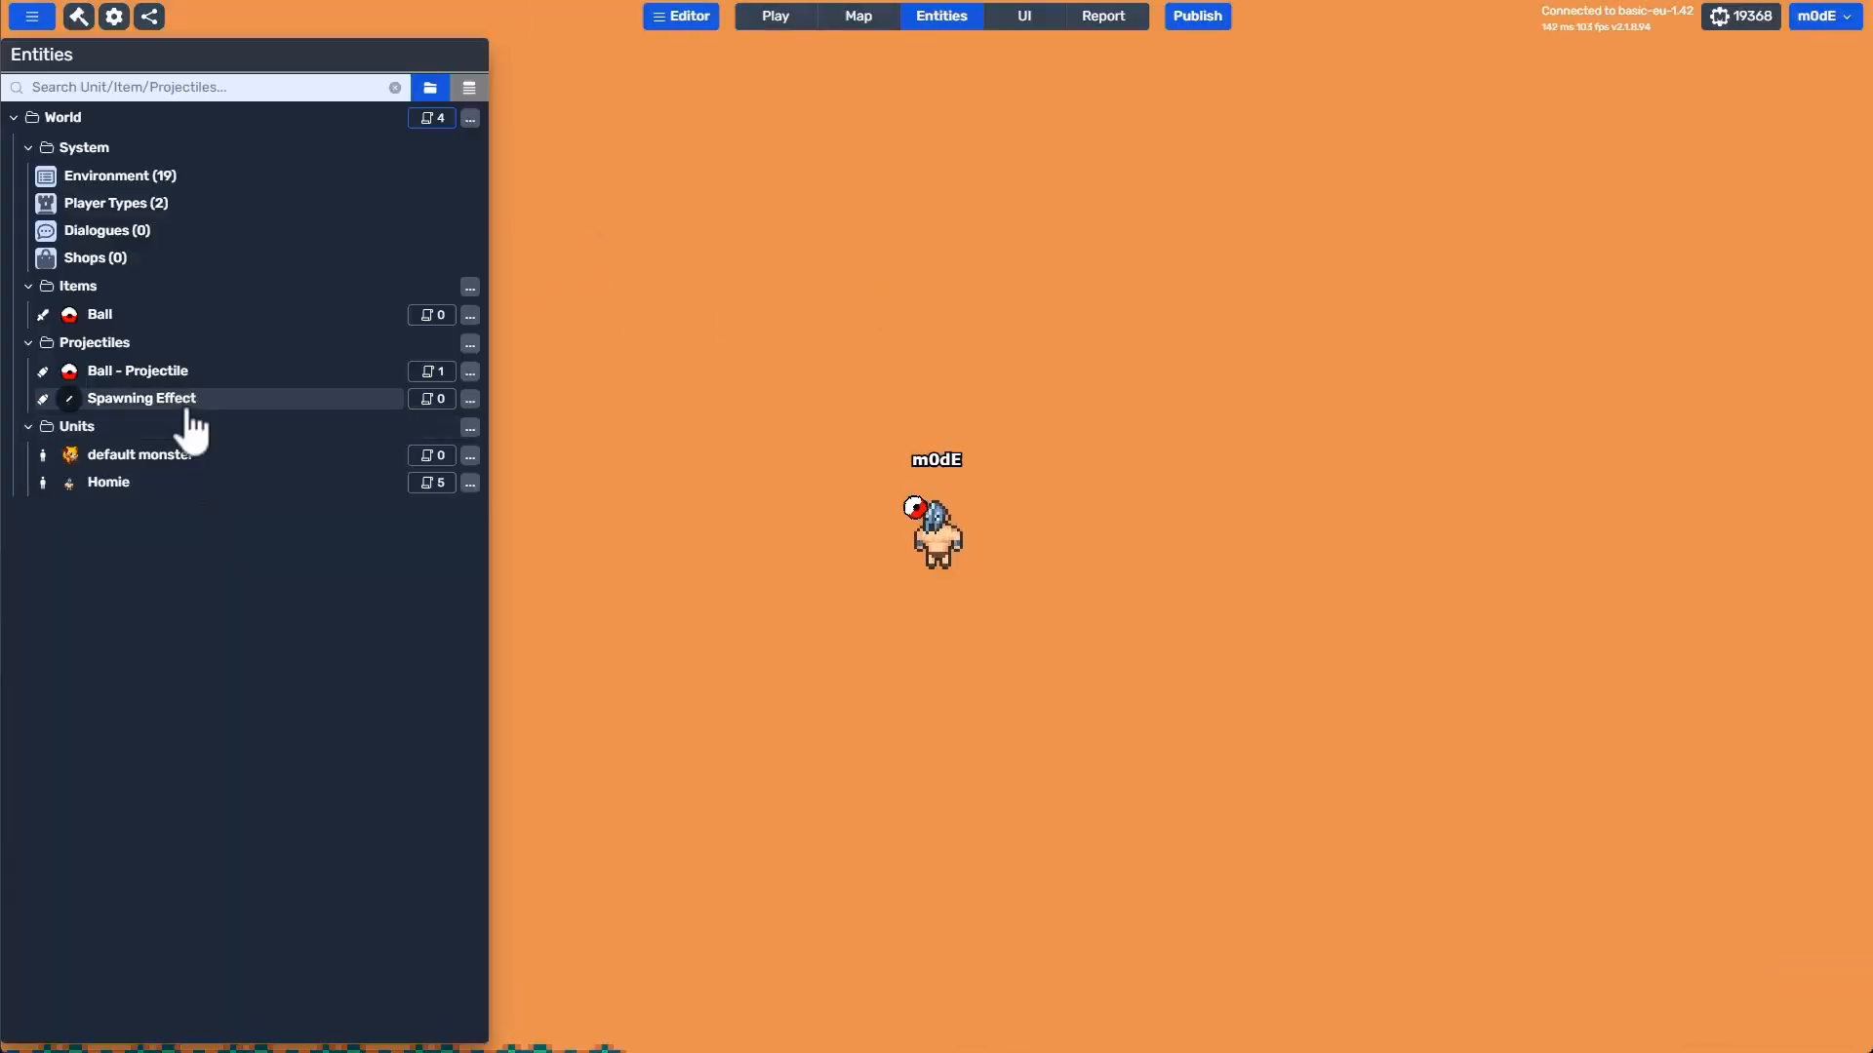
Duplicate the Spawning Effect projectile and name the copy Recall Effect.
right_click(185, 403)
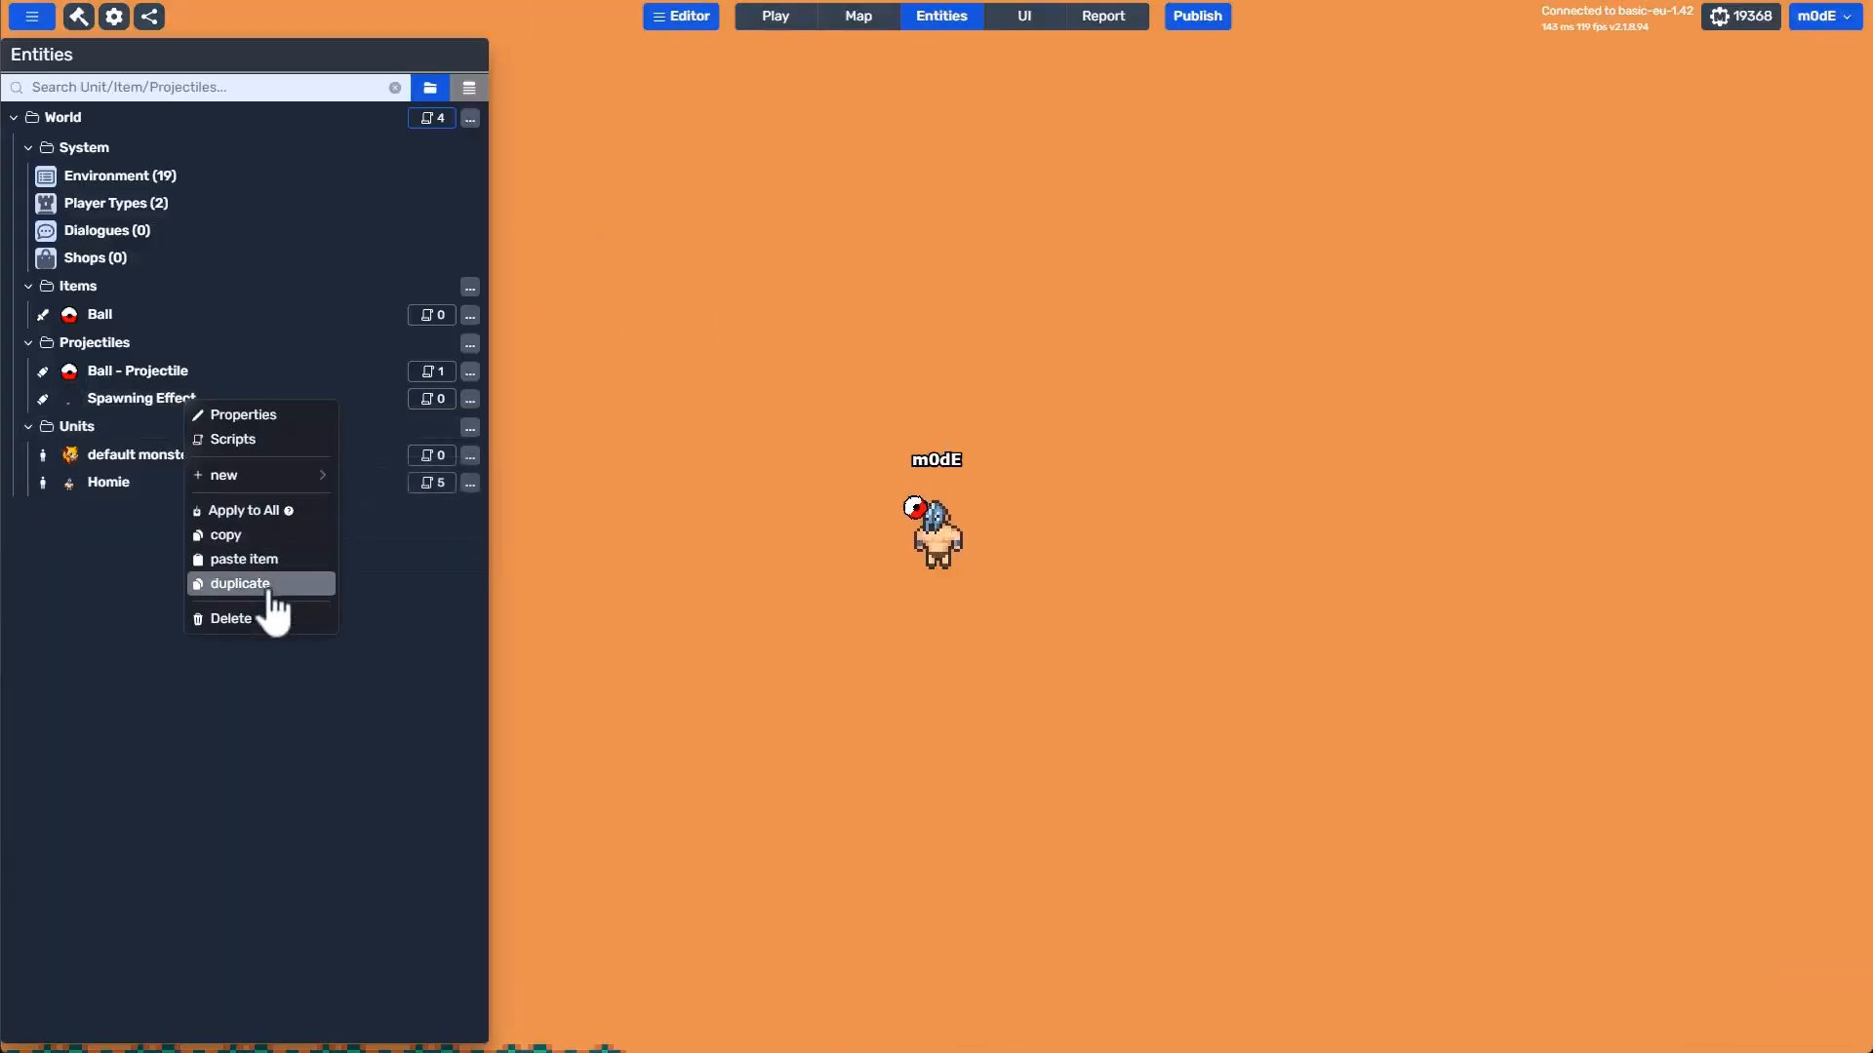
left_click(460, 464)
left_click(244, 429)
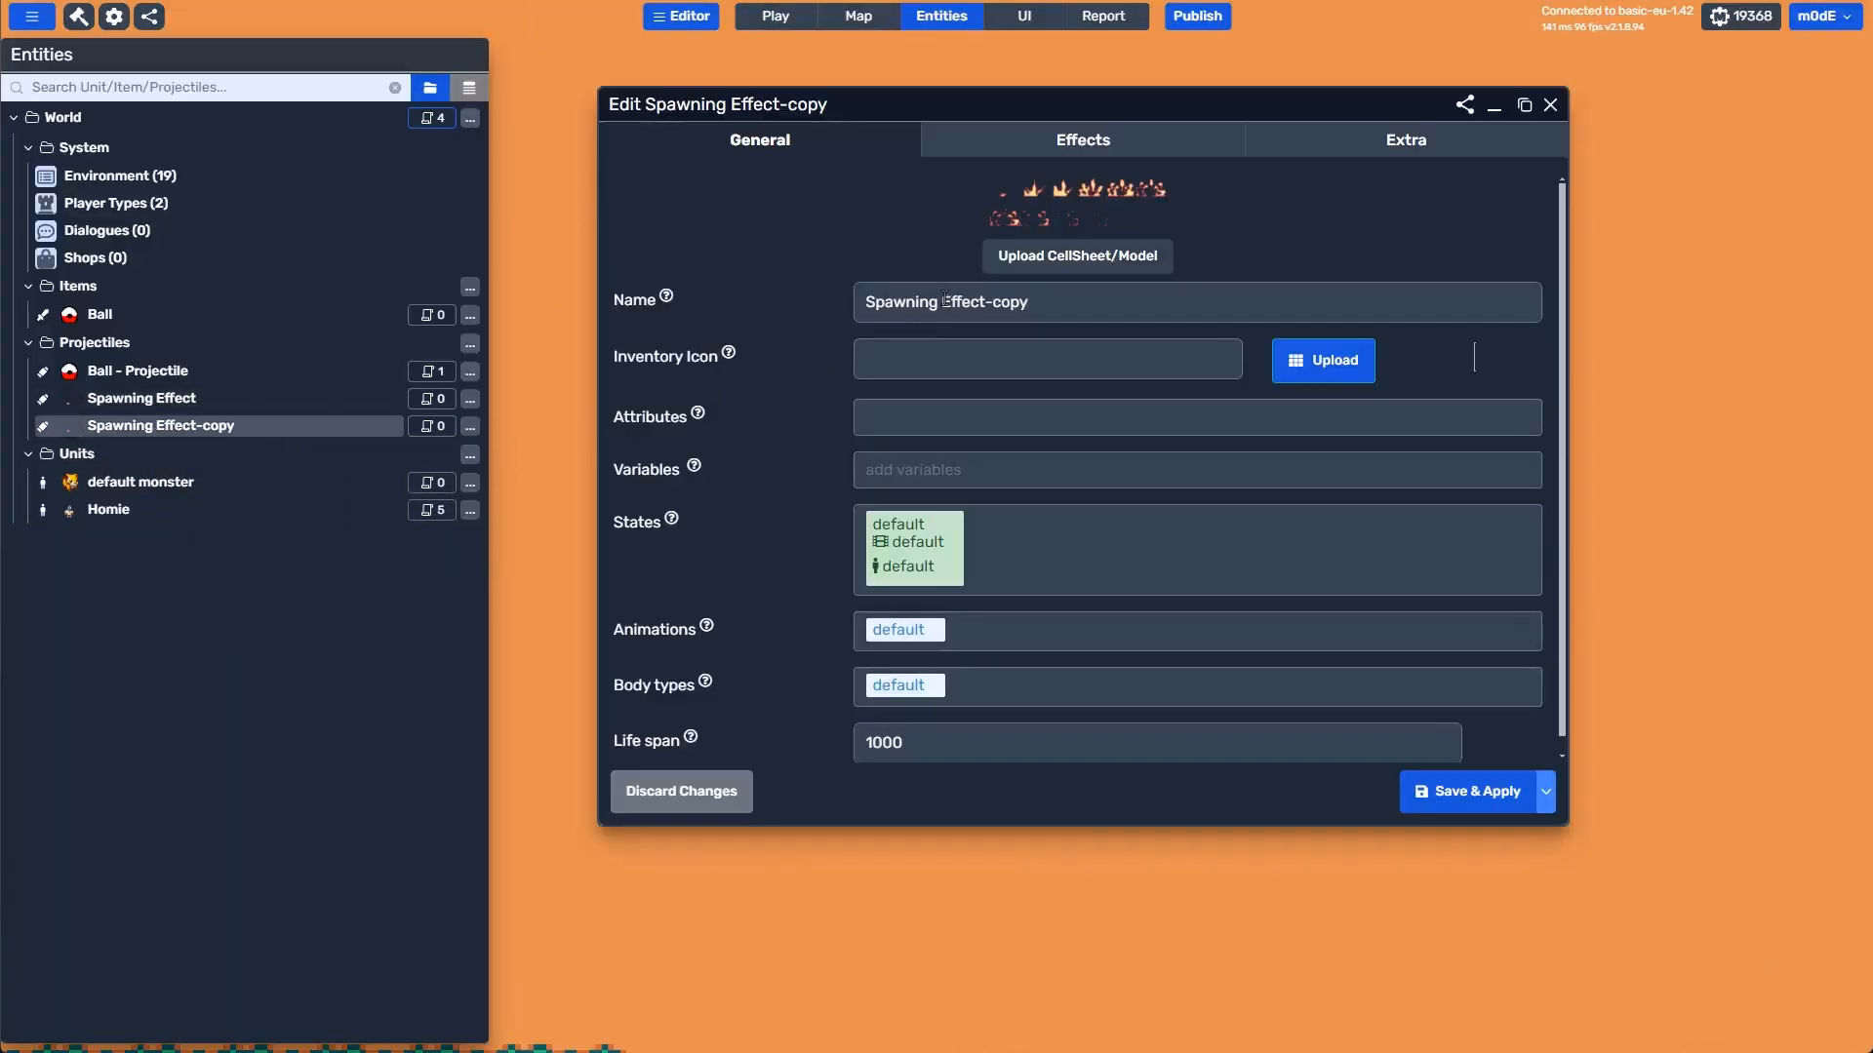
type("Recall E")
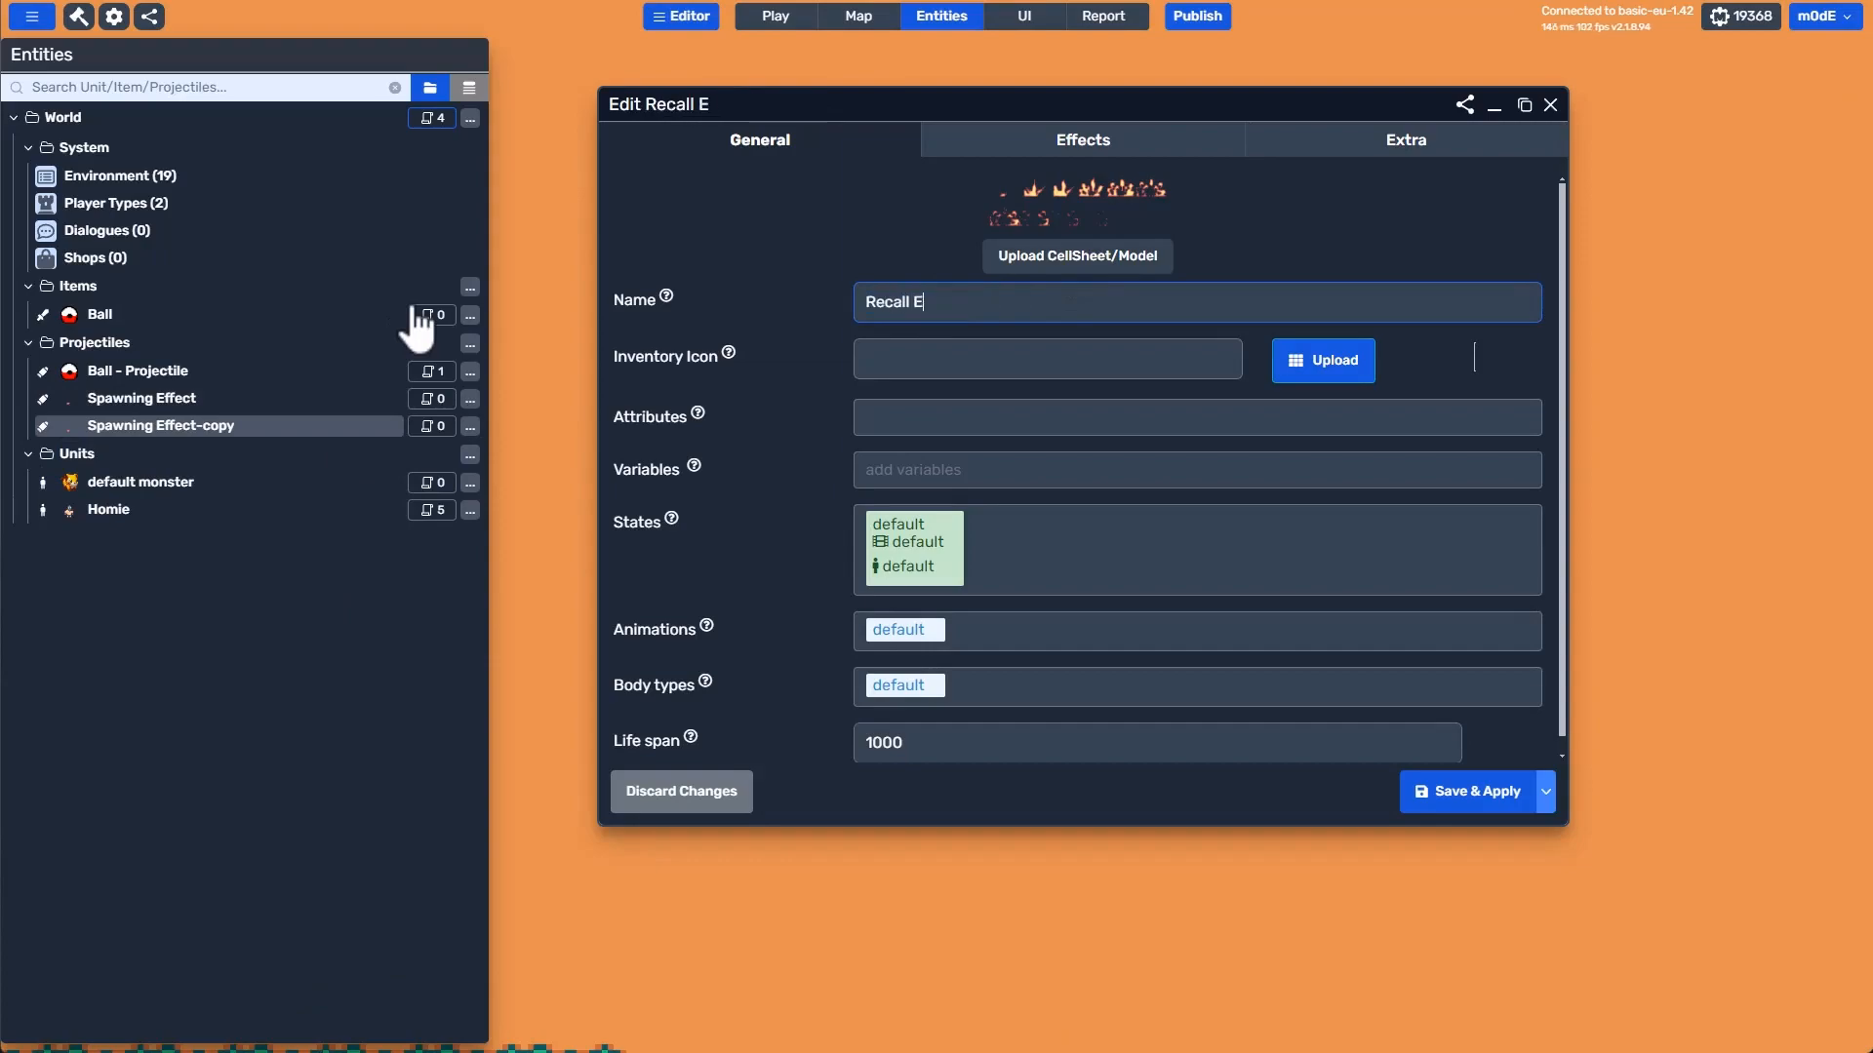
type("ffect")
Replace the Recall Effect's cell sheet with 27.png from the computer, using a column count of 6.
left_click(1322, 360)
left_click(1057, 192)
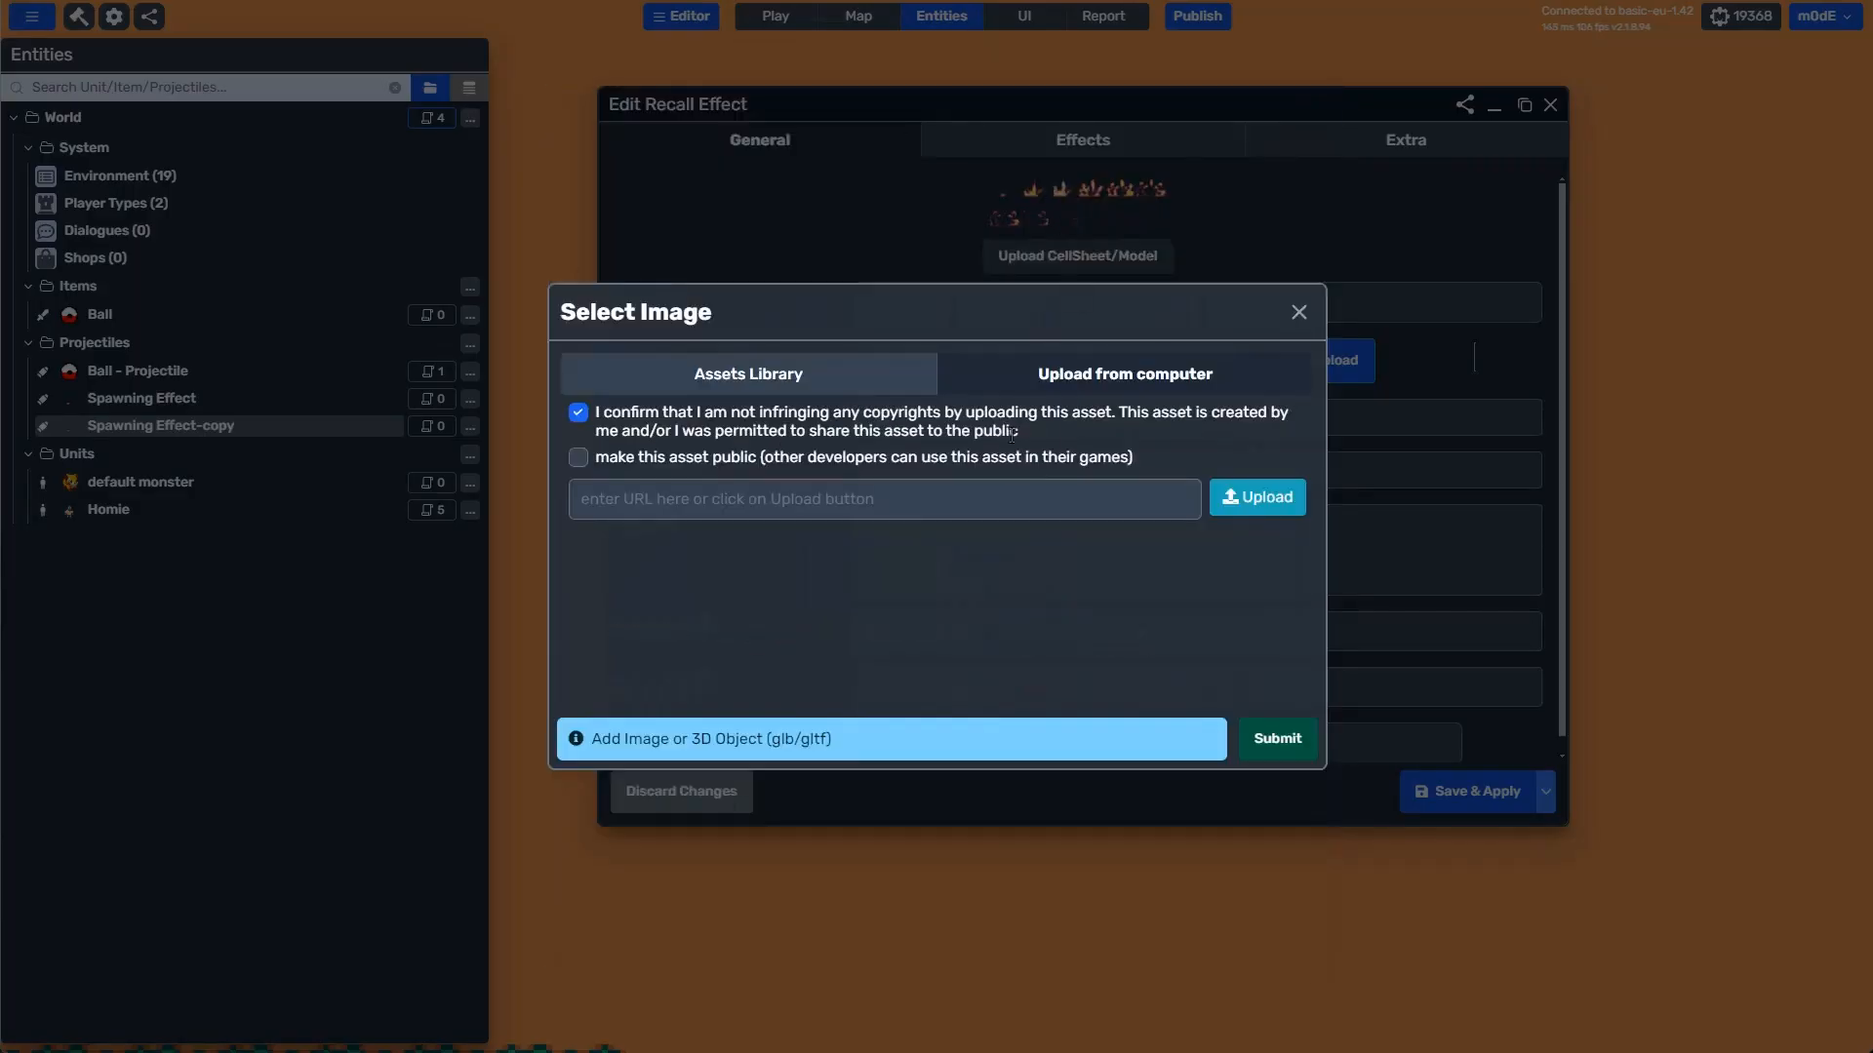
left_click(1246, 501)
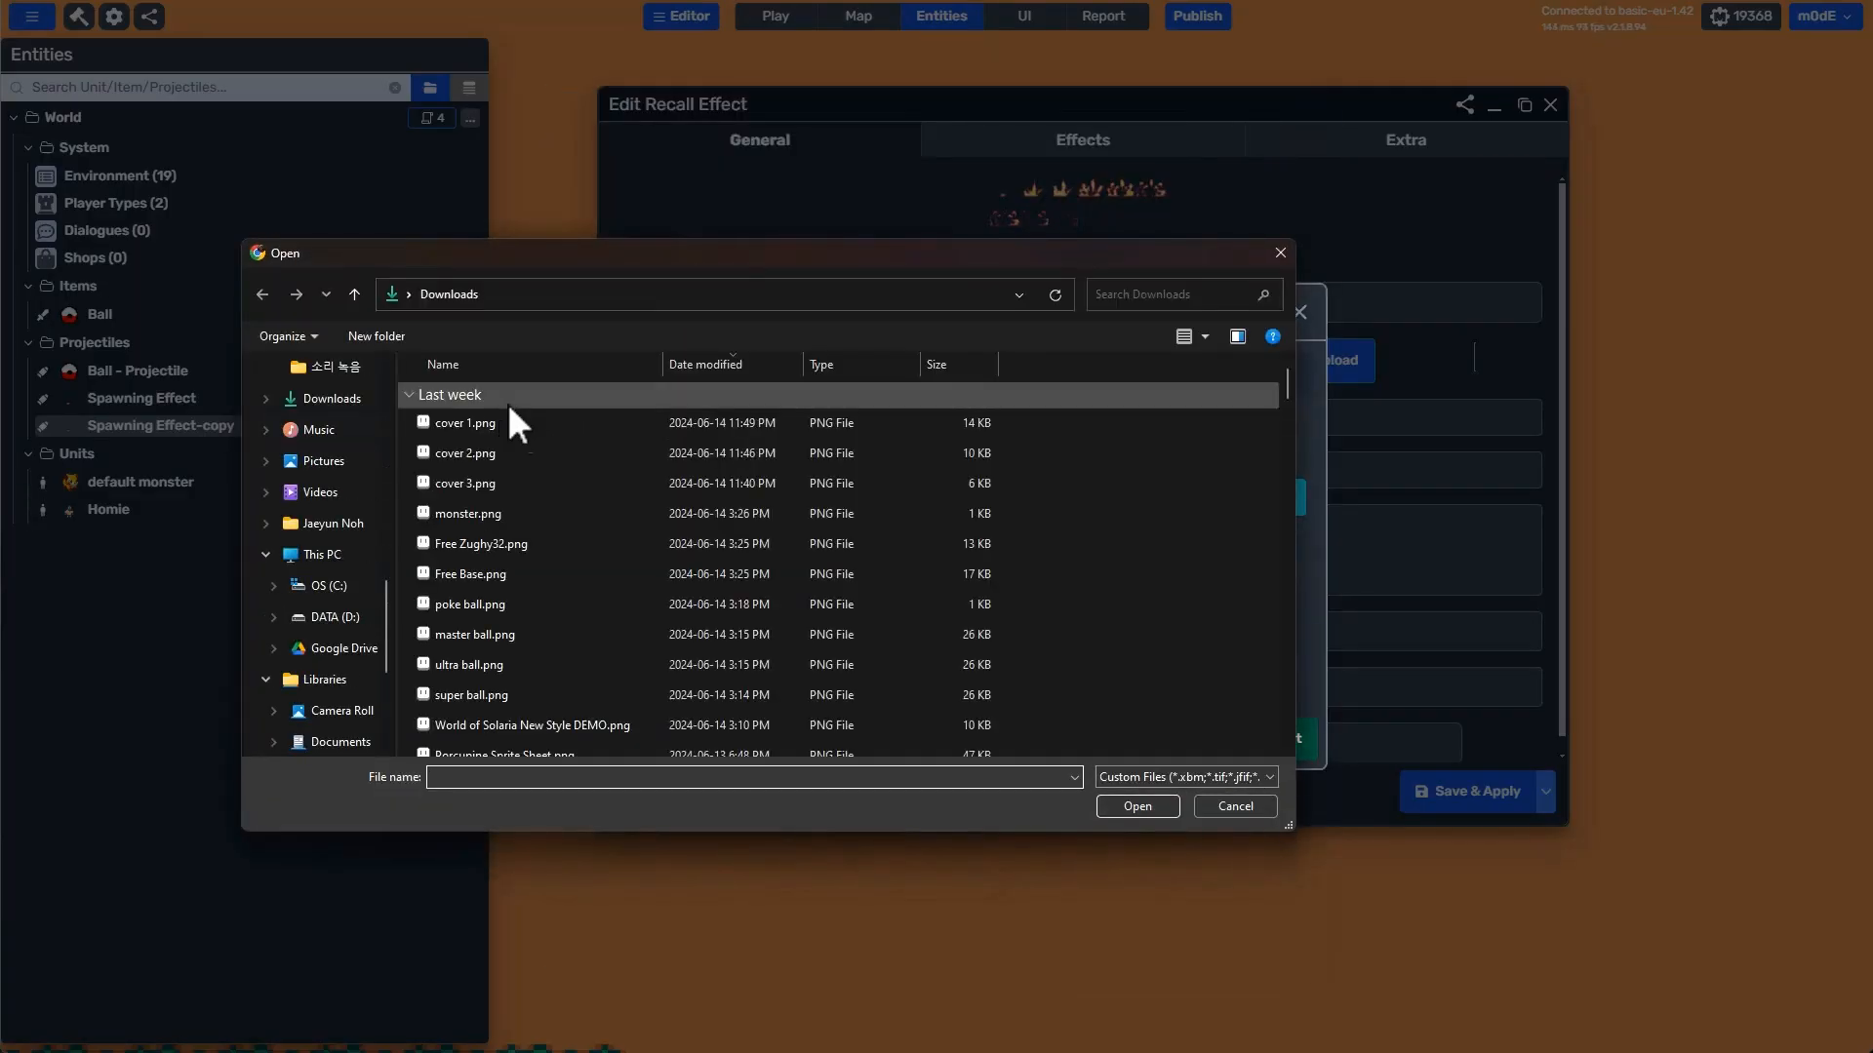
type("27.png")
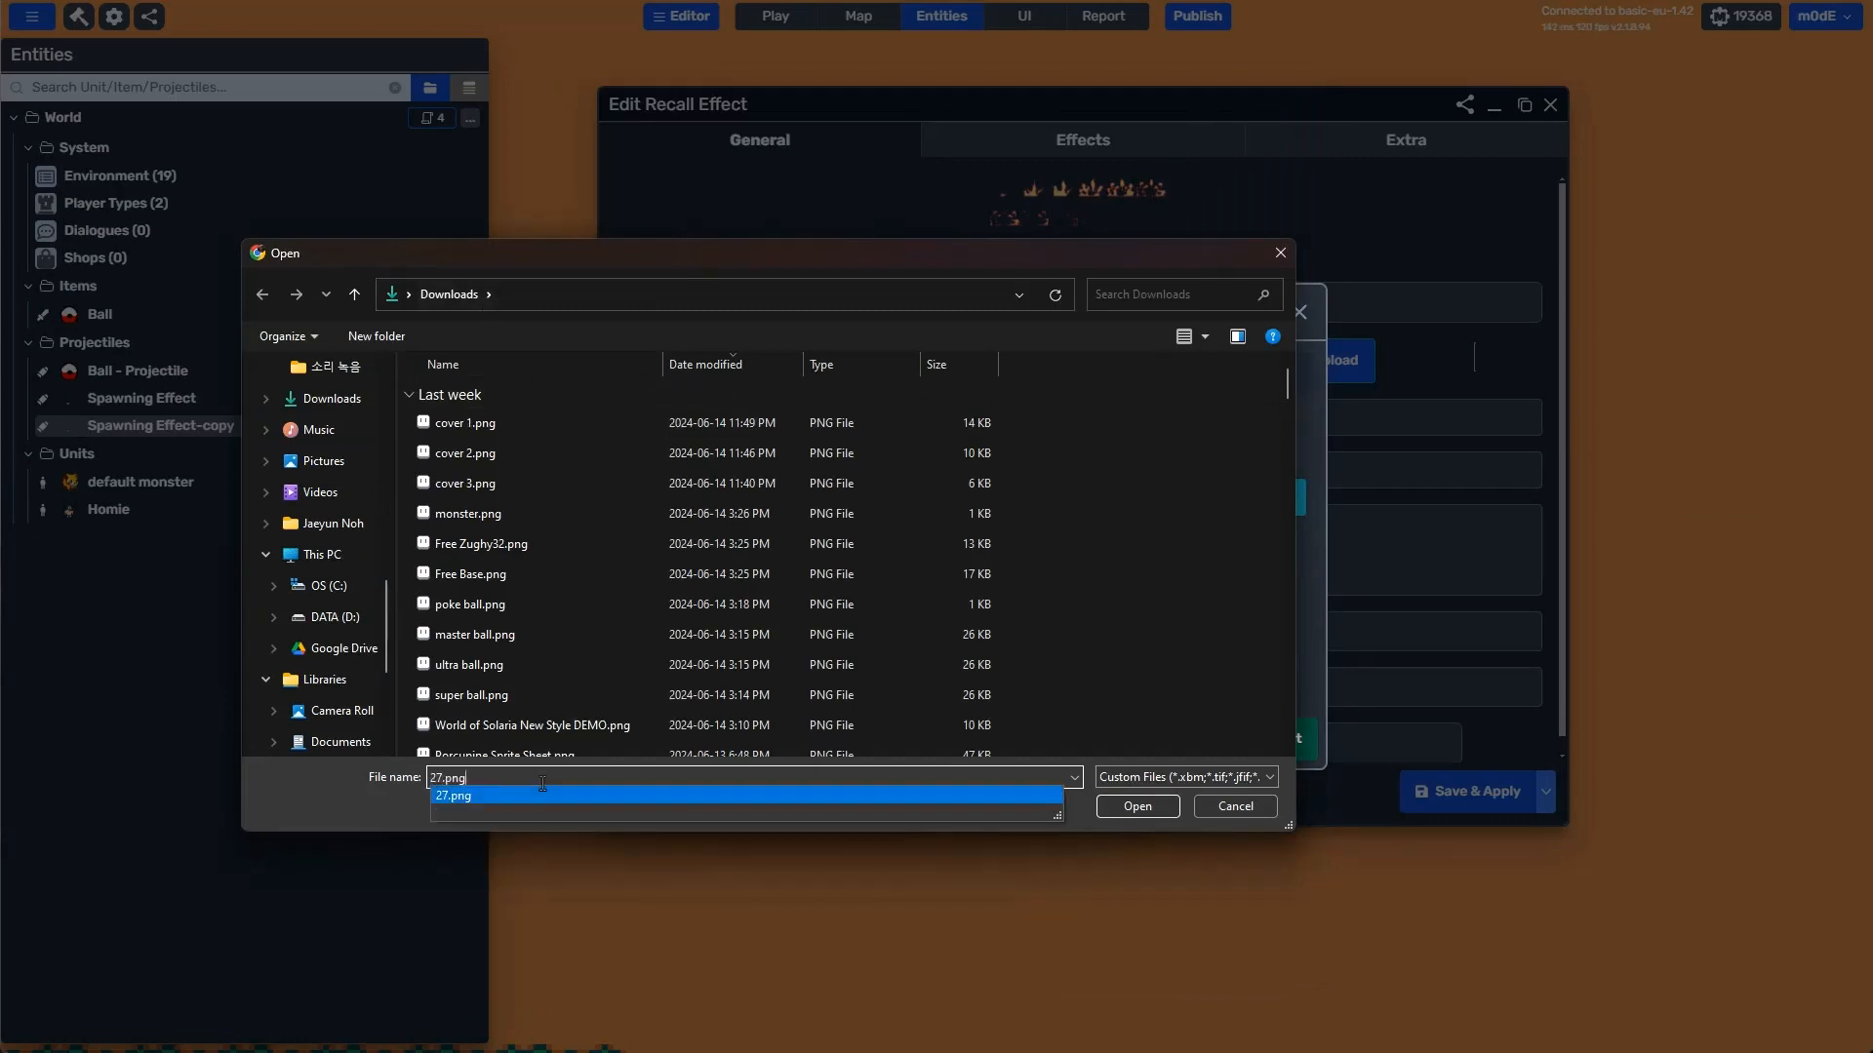
key("Return")
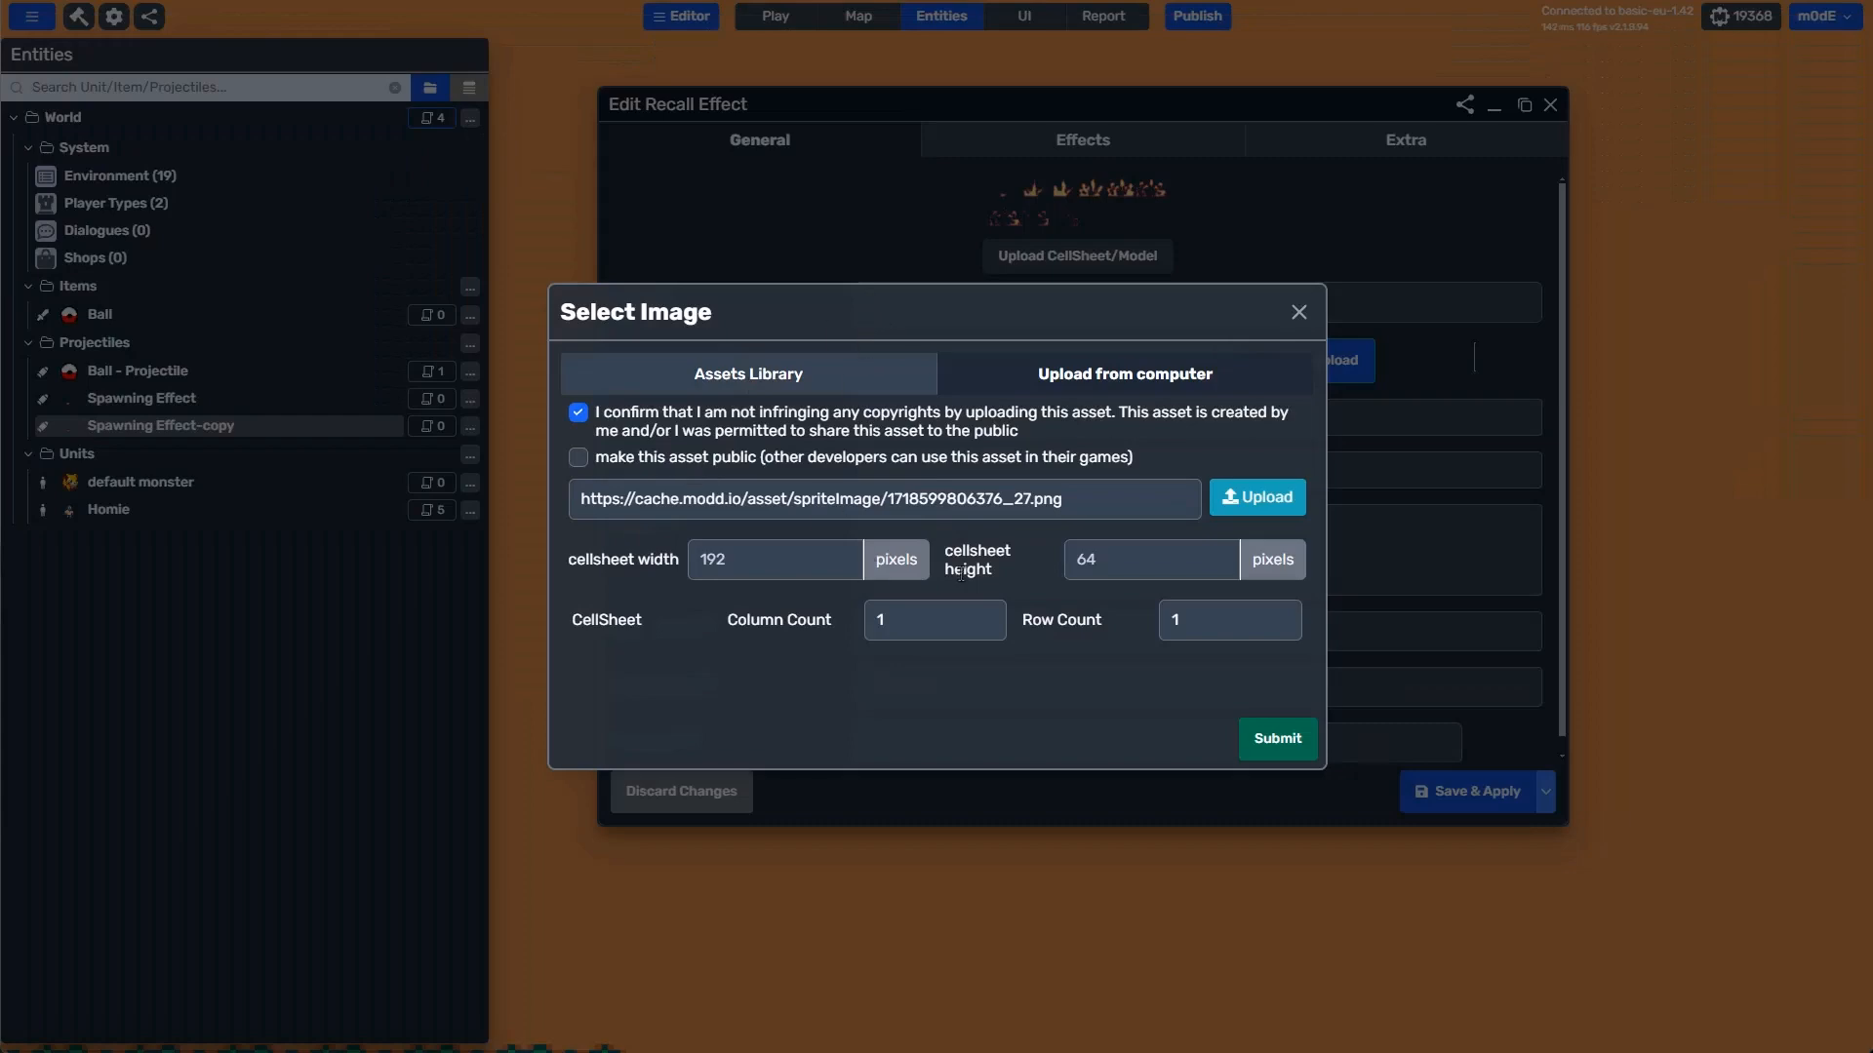
type("6")
left_click(1273, 739)
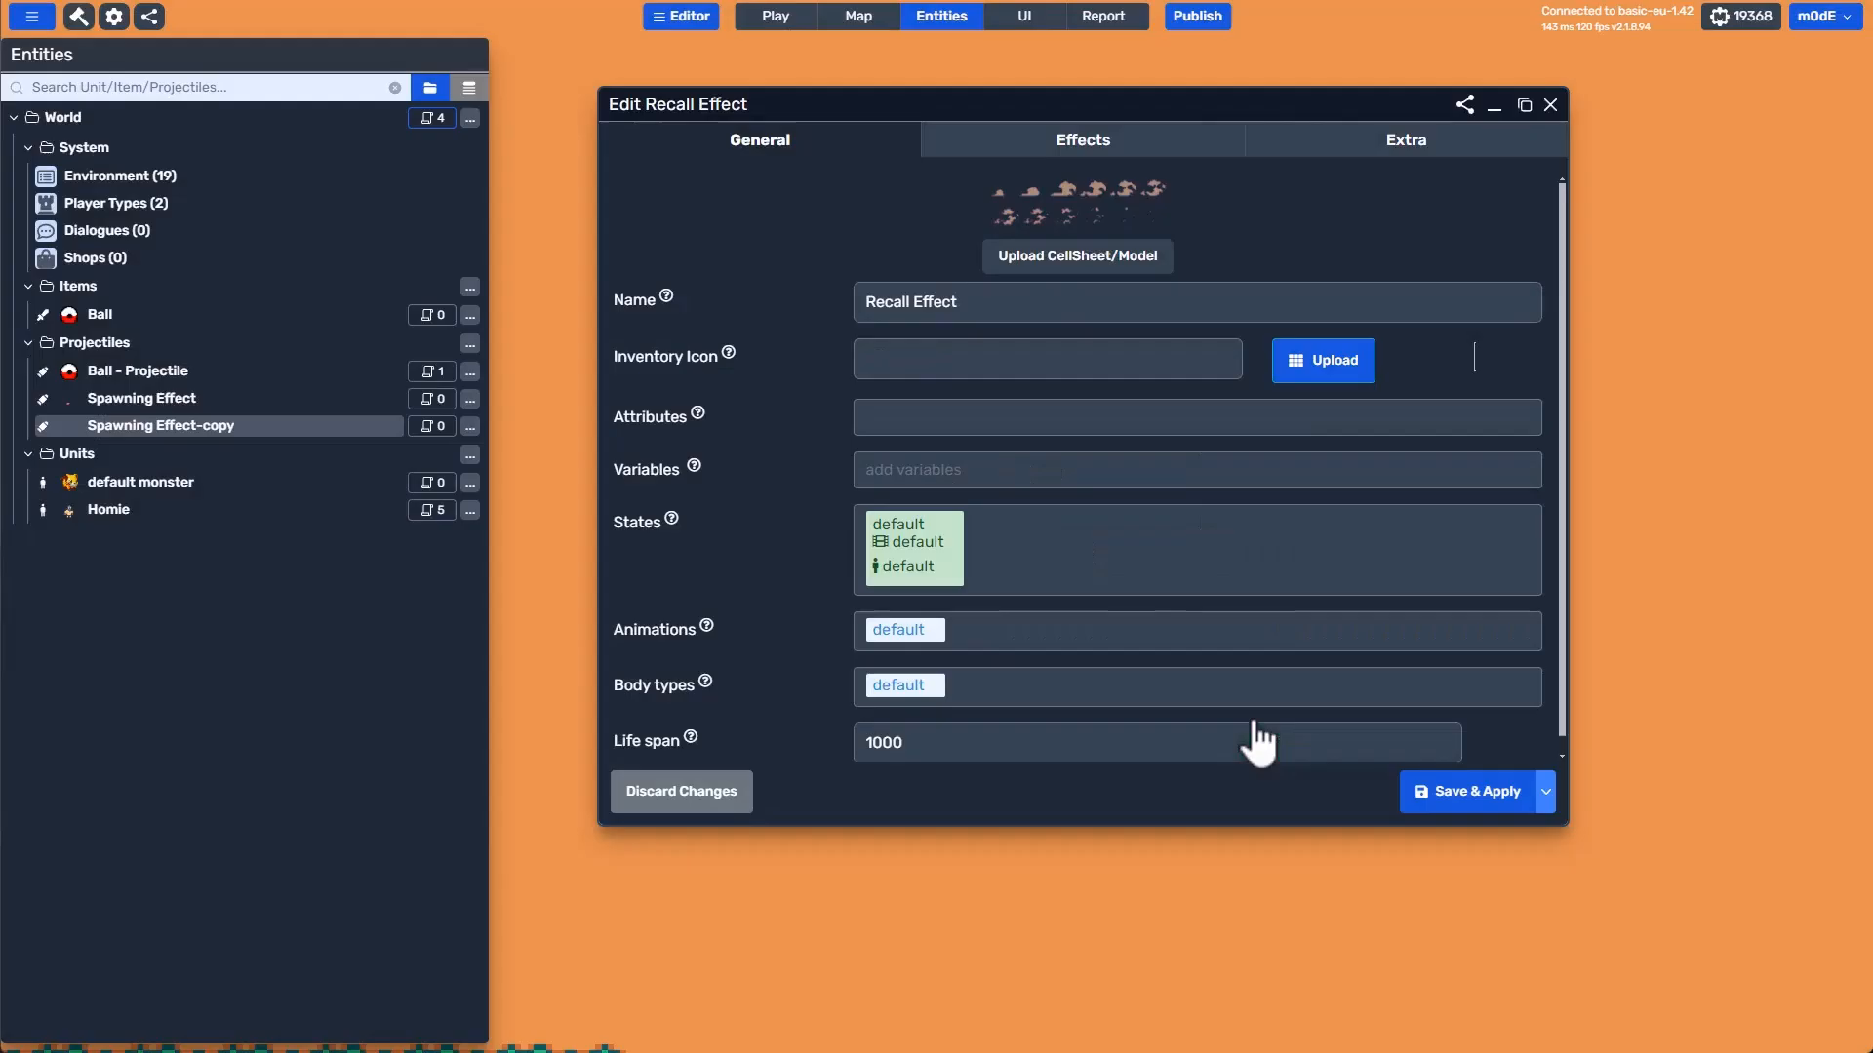
Add cells 10, 11 and 12 to the end of the Recall Effect's default animation, and save the projectile.
left_click(898, 636)
left_click(1231, 485)
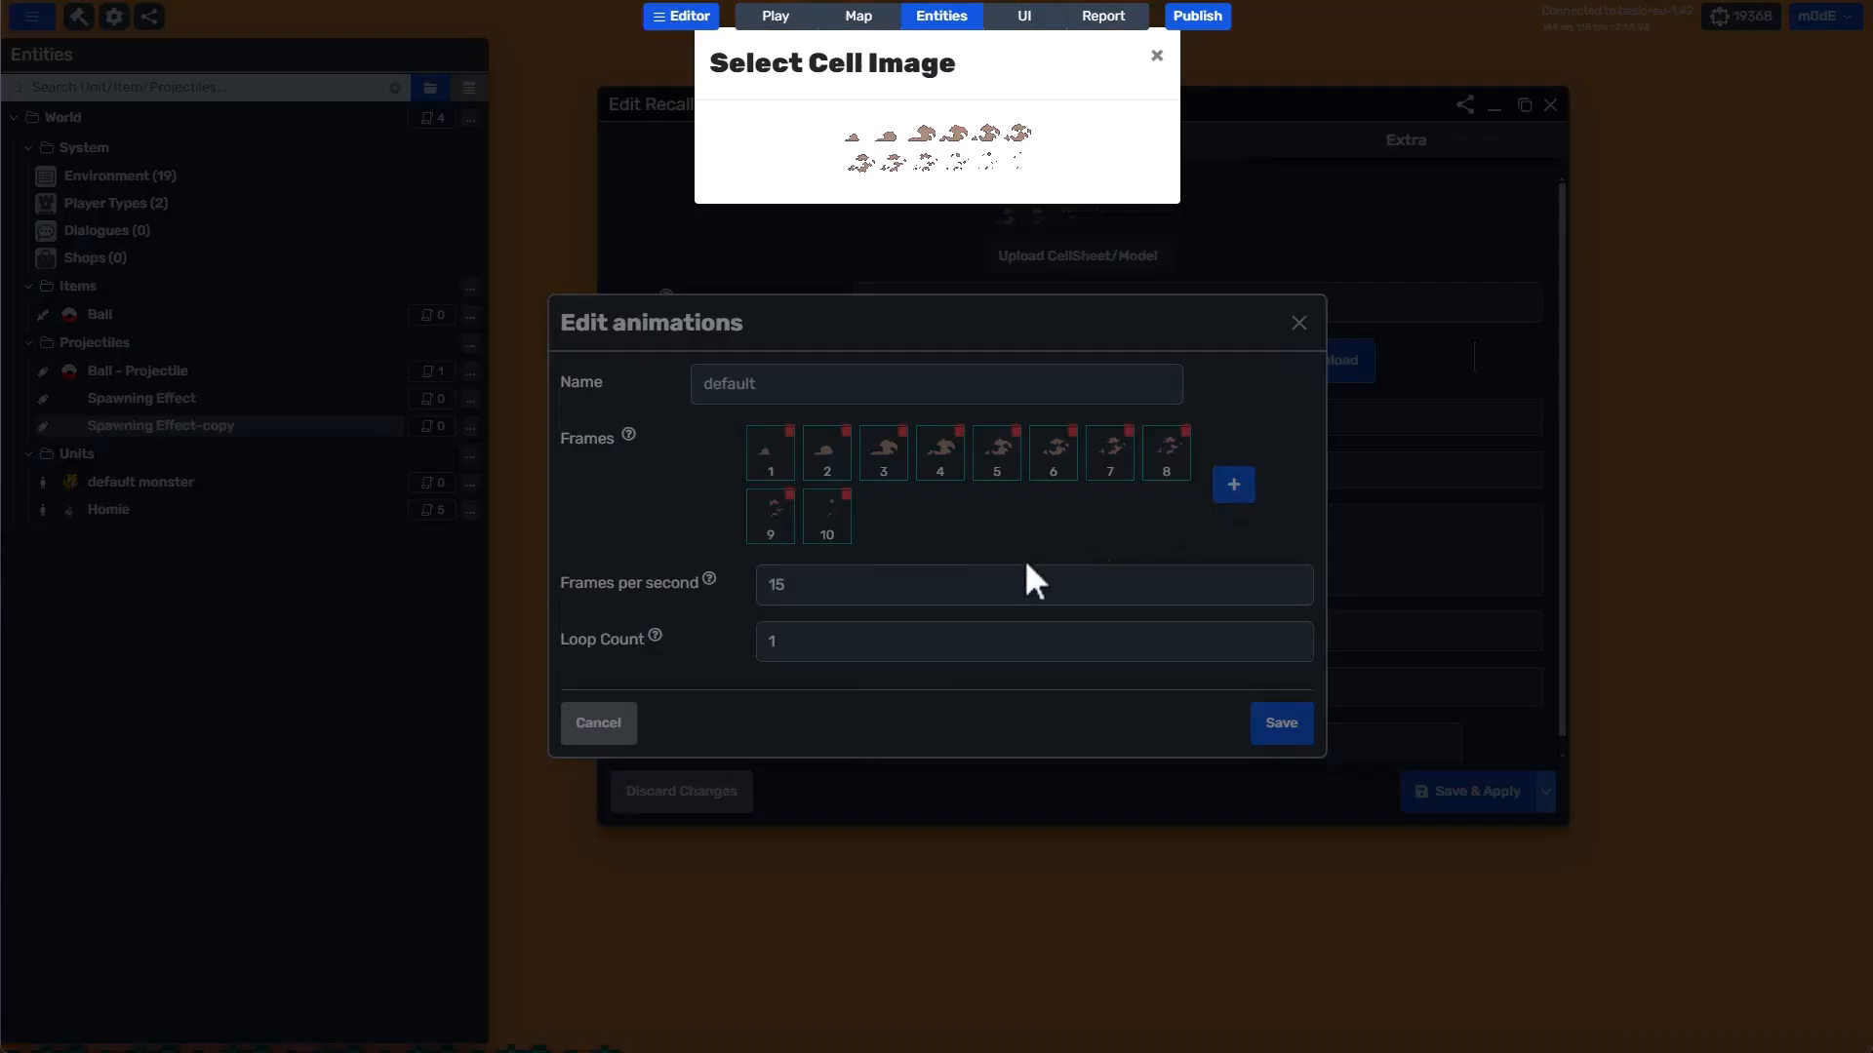
left_click(958, 166)
left_click(1233, 485)
left_click(985, 164)
left_click(1233, 485)
left_click(1016, 162)
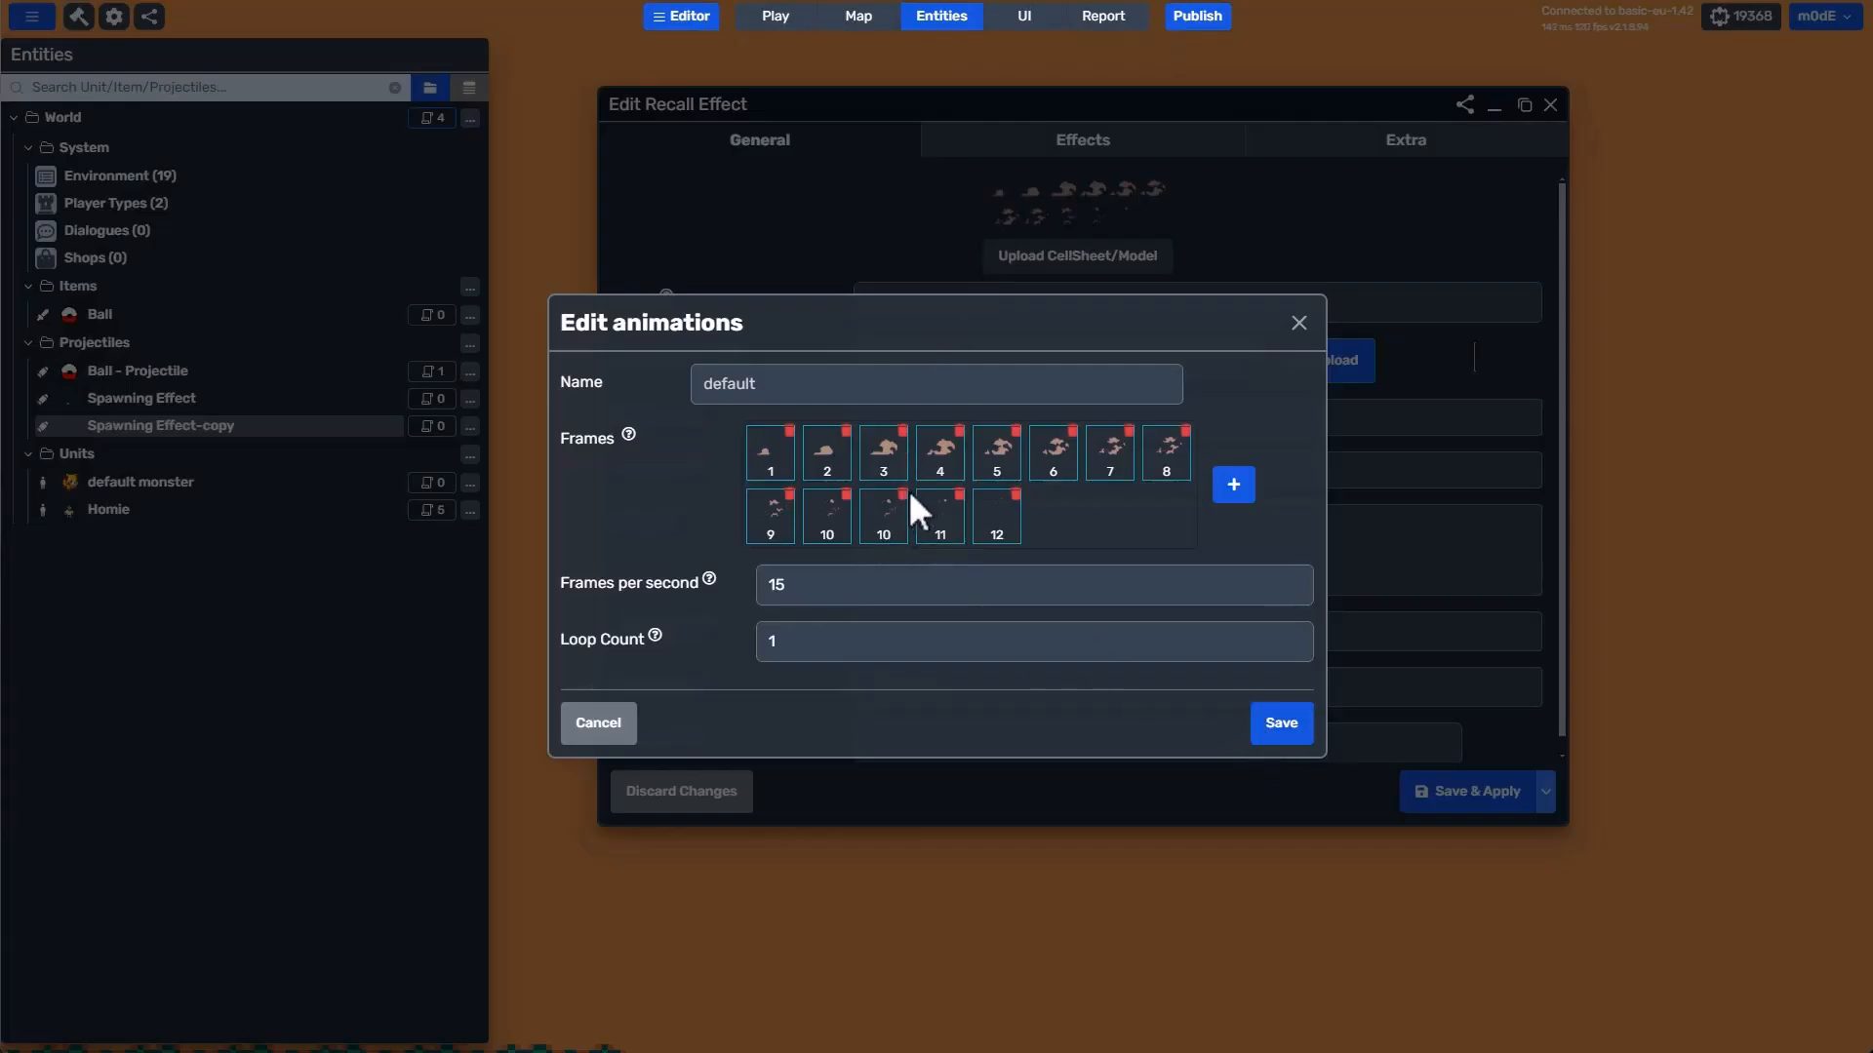
left_click(1287, 731)
left_click(1447, 795)
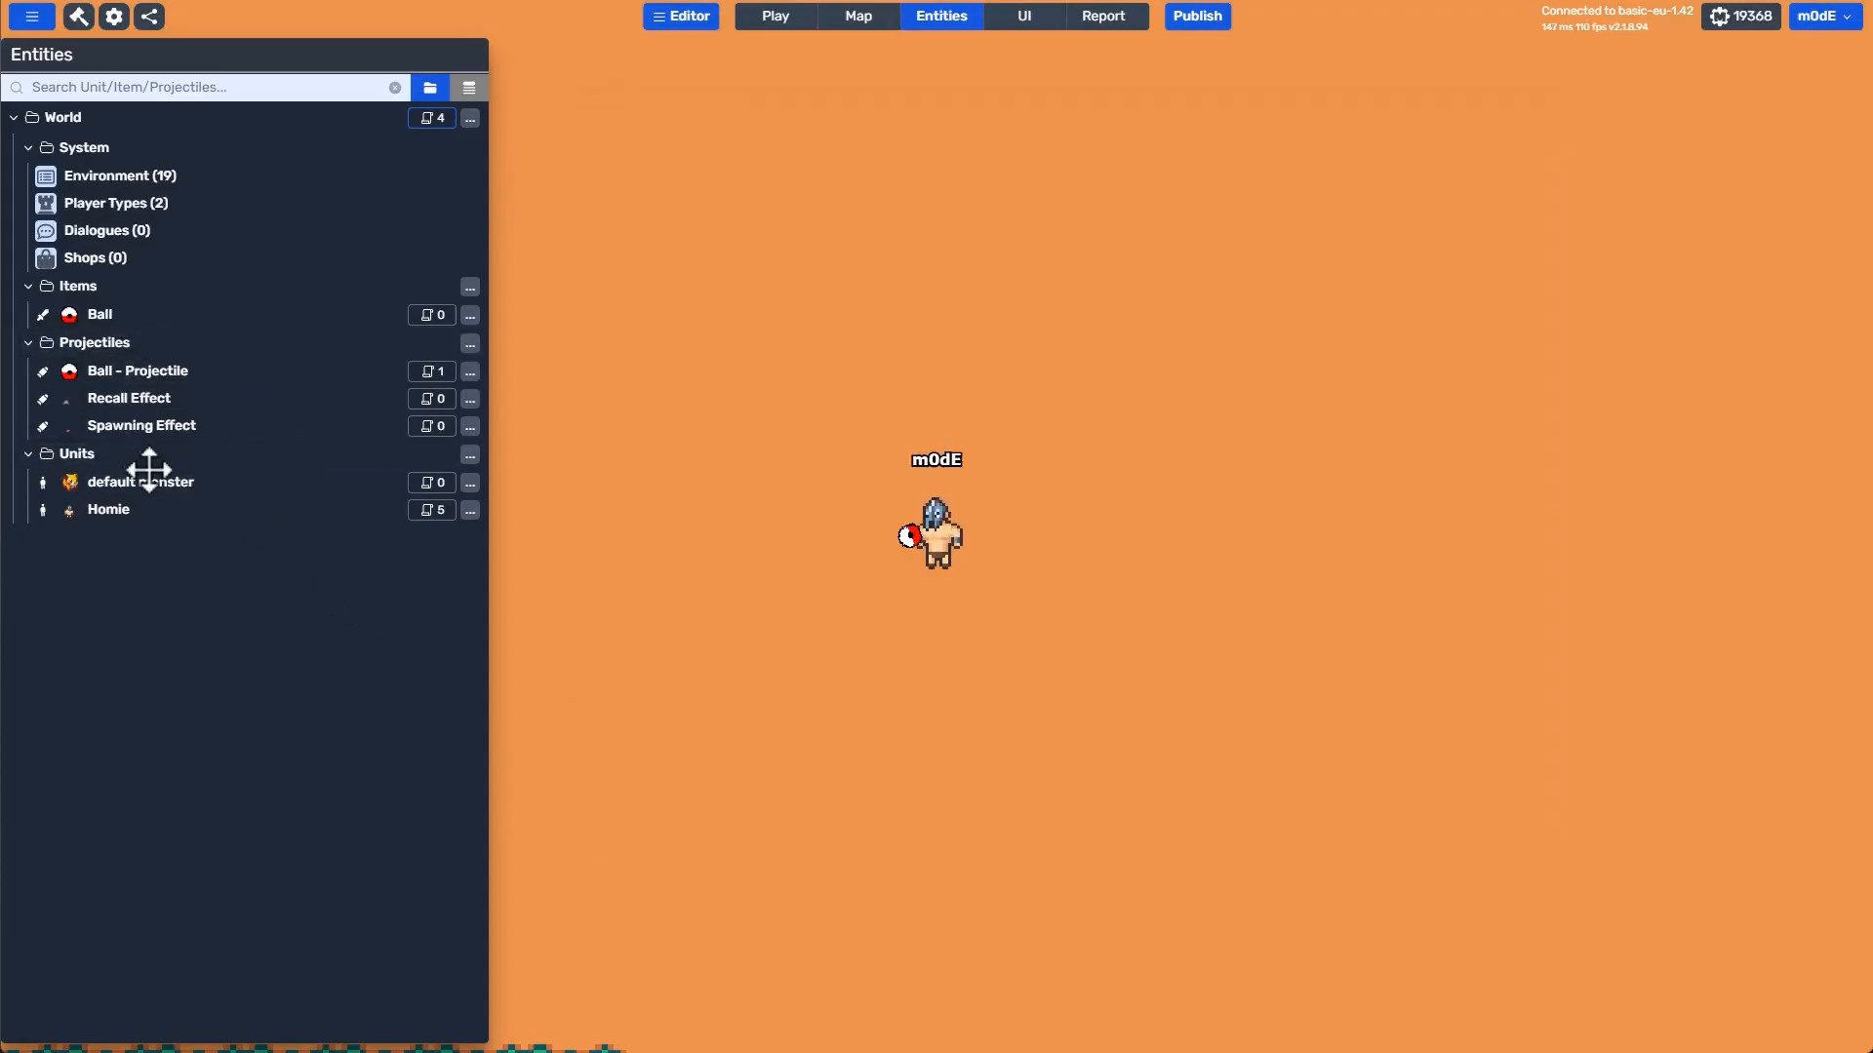
Create an on destroy script for the default monster, triggered when this entity initiates destroy.
left_click(431, 483)
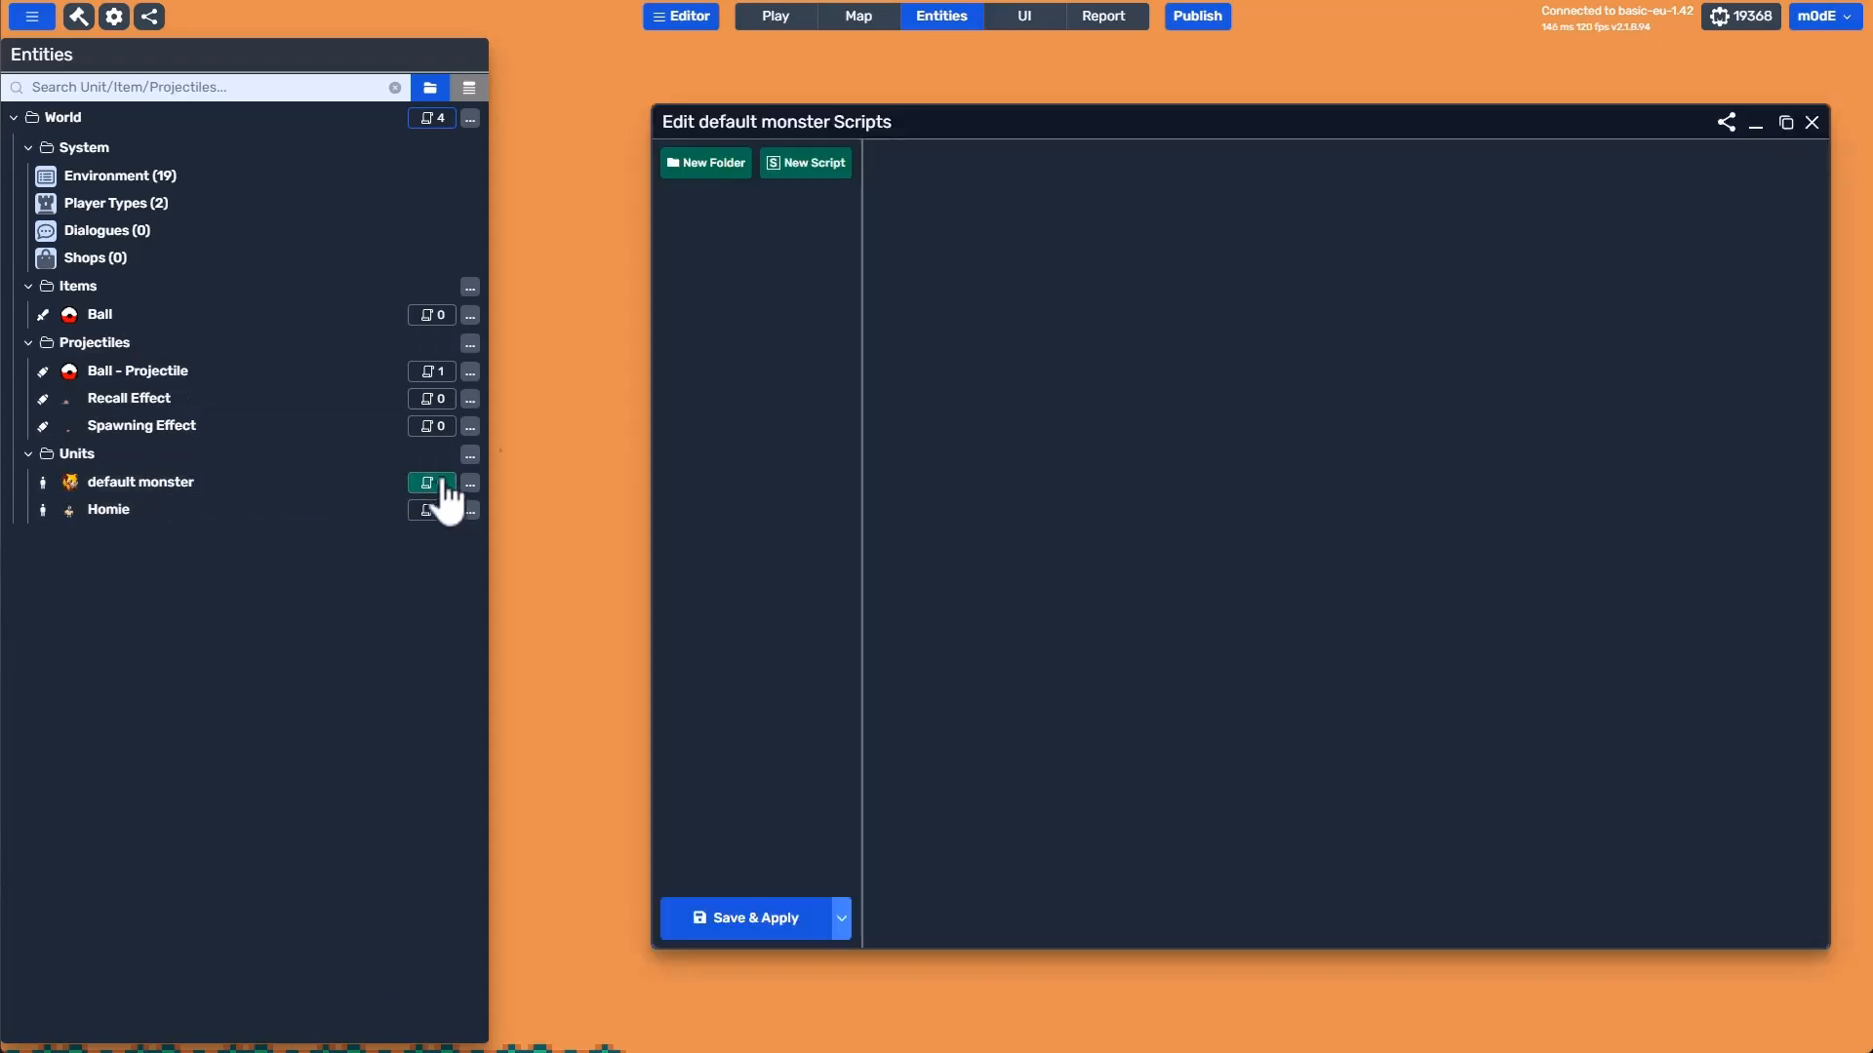
left_click(814, 163)
left_click(1011, 213)
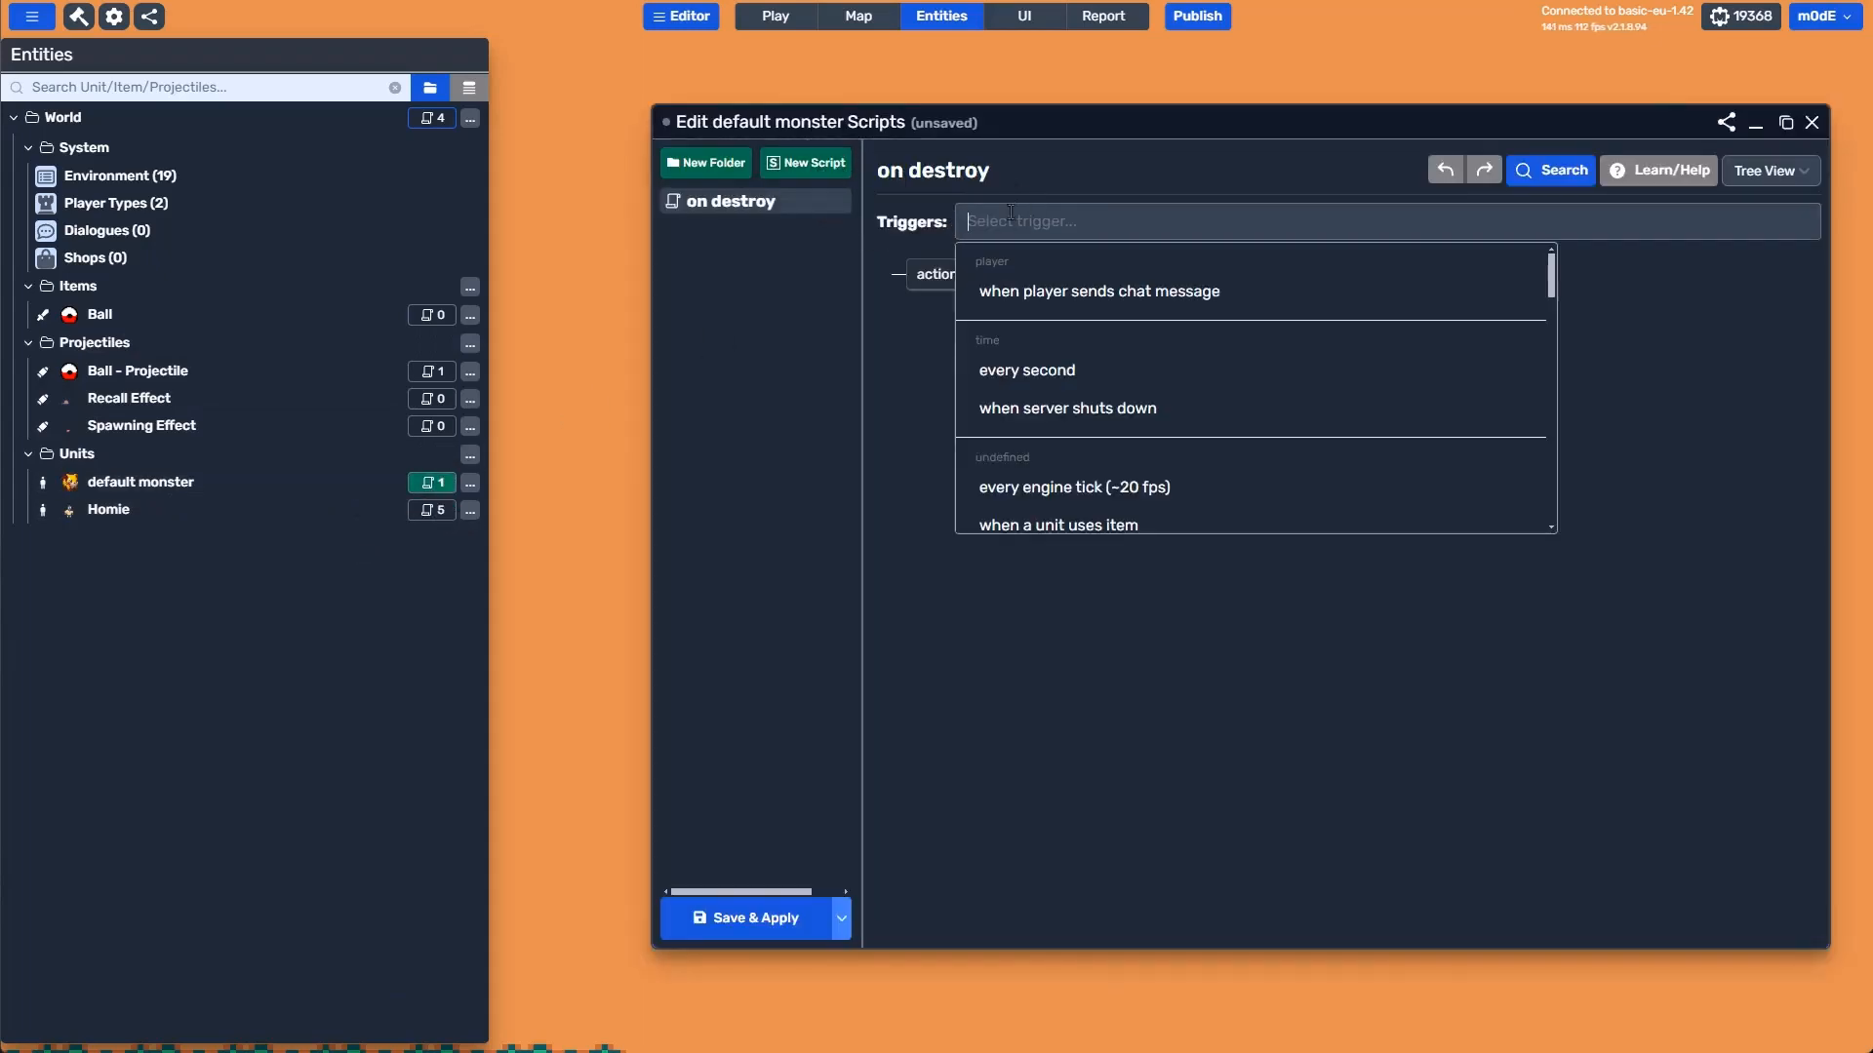
type("dest")
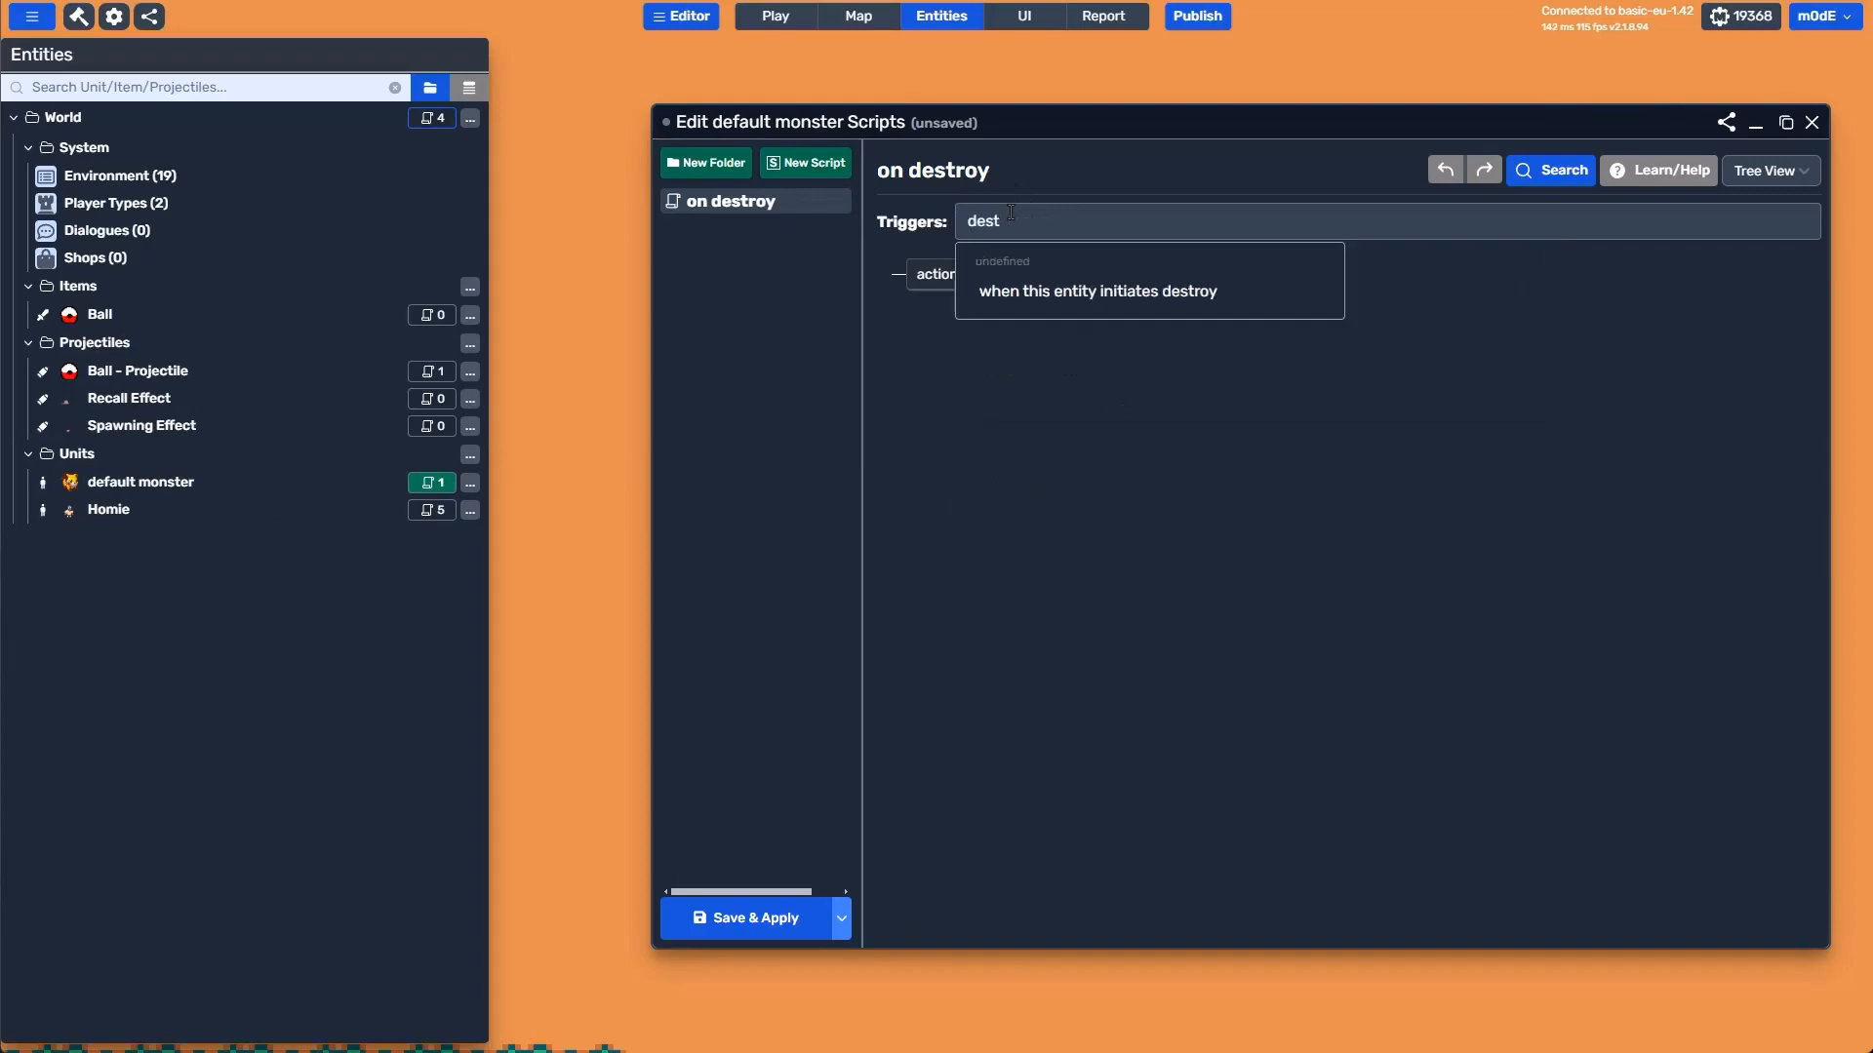
left_click(1016, 290)
left_click(984, 276)
left_click(1021, 284)
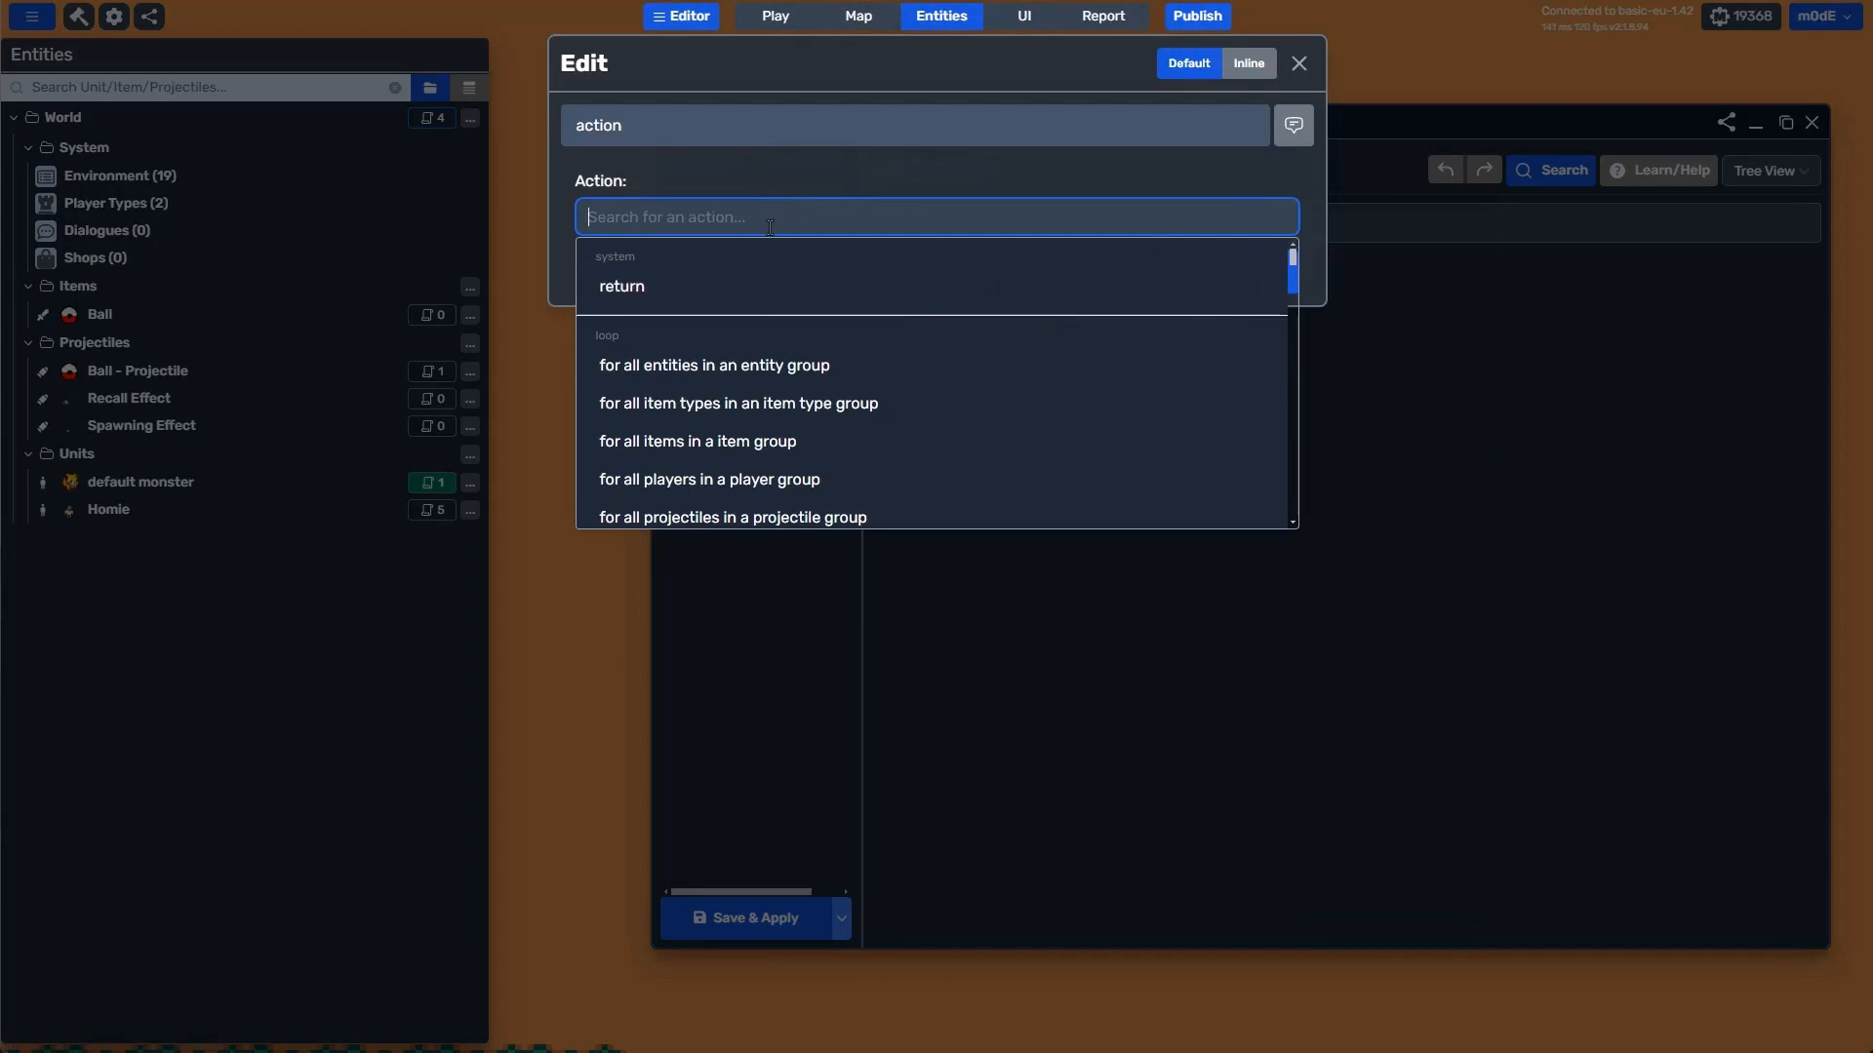
type("projec")
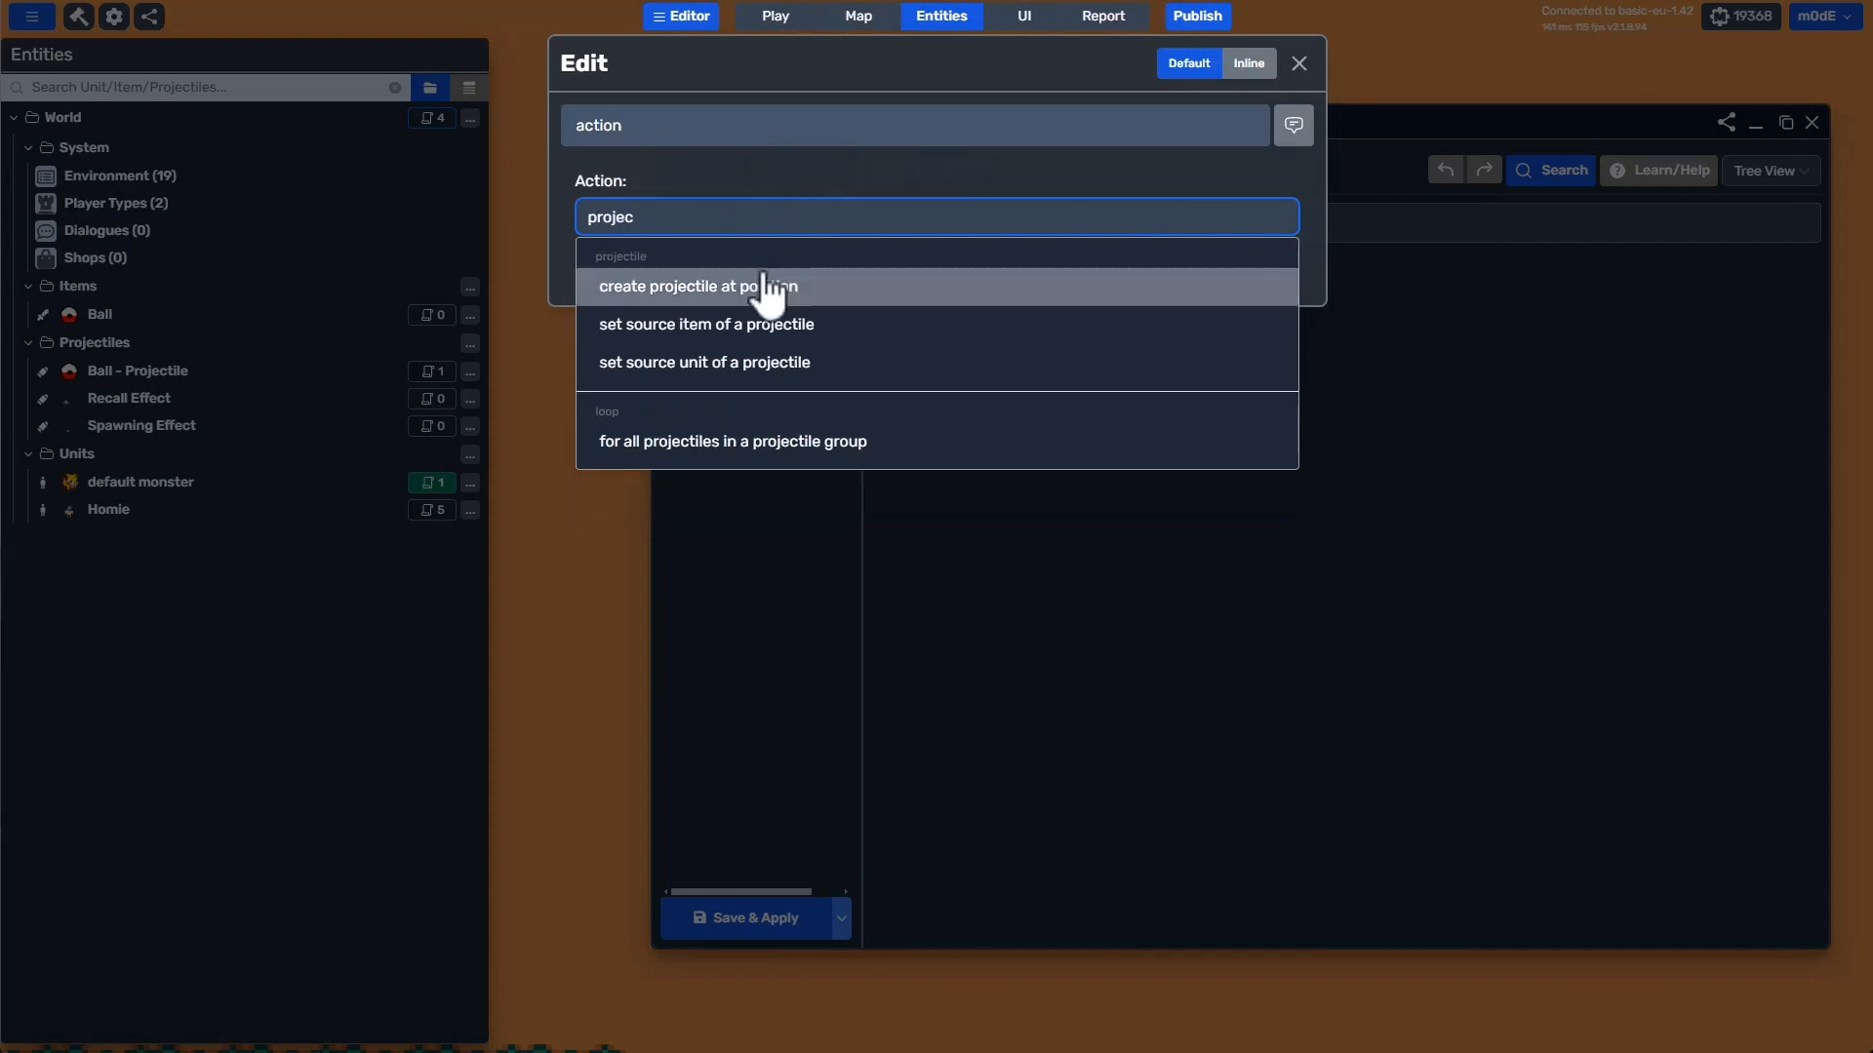
left_click(770, 285)
left_click(668, 277)
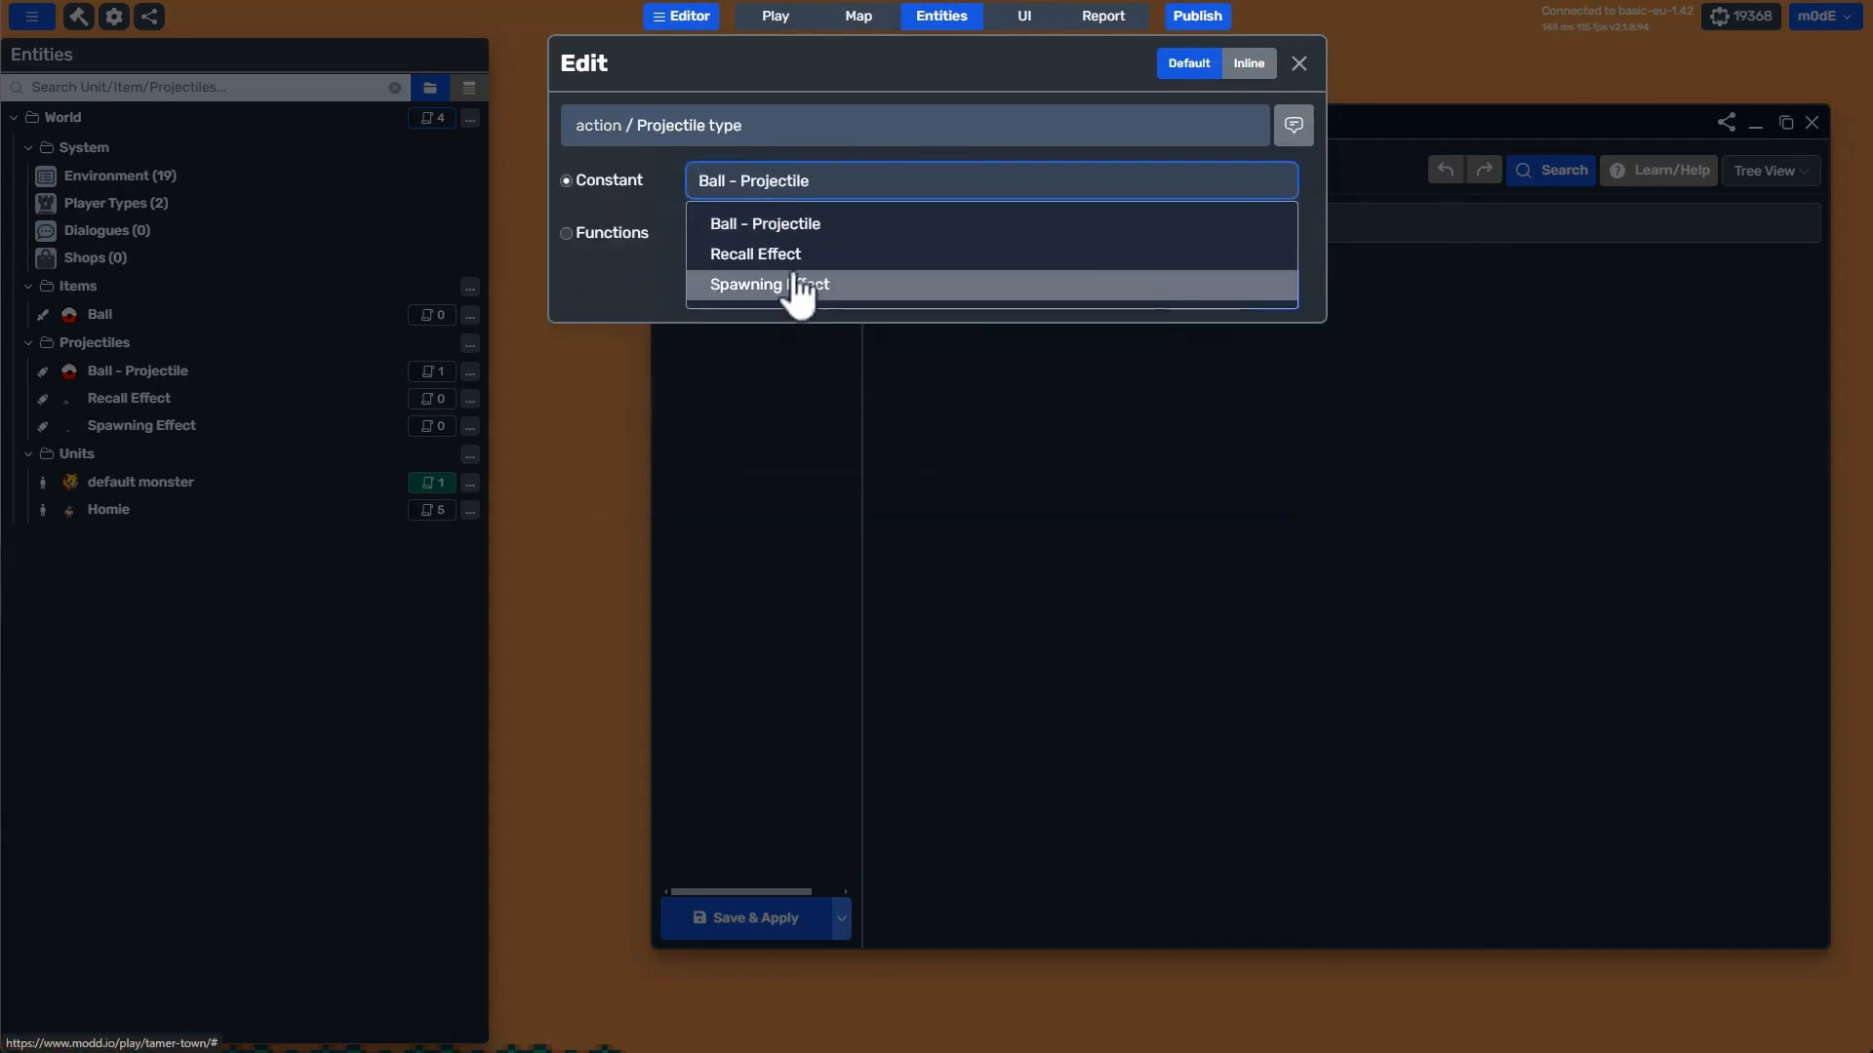
left_click(788, 261)
key("Return")
left_click(766, 284)
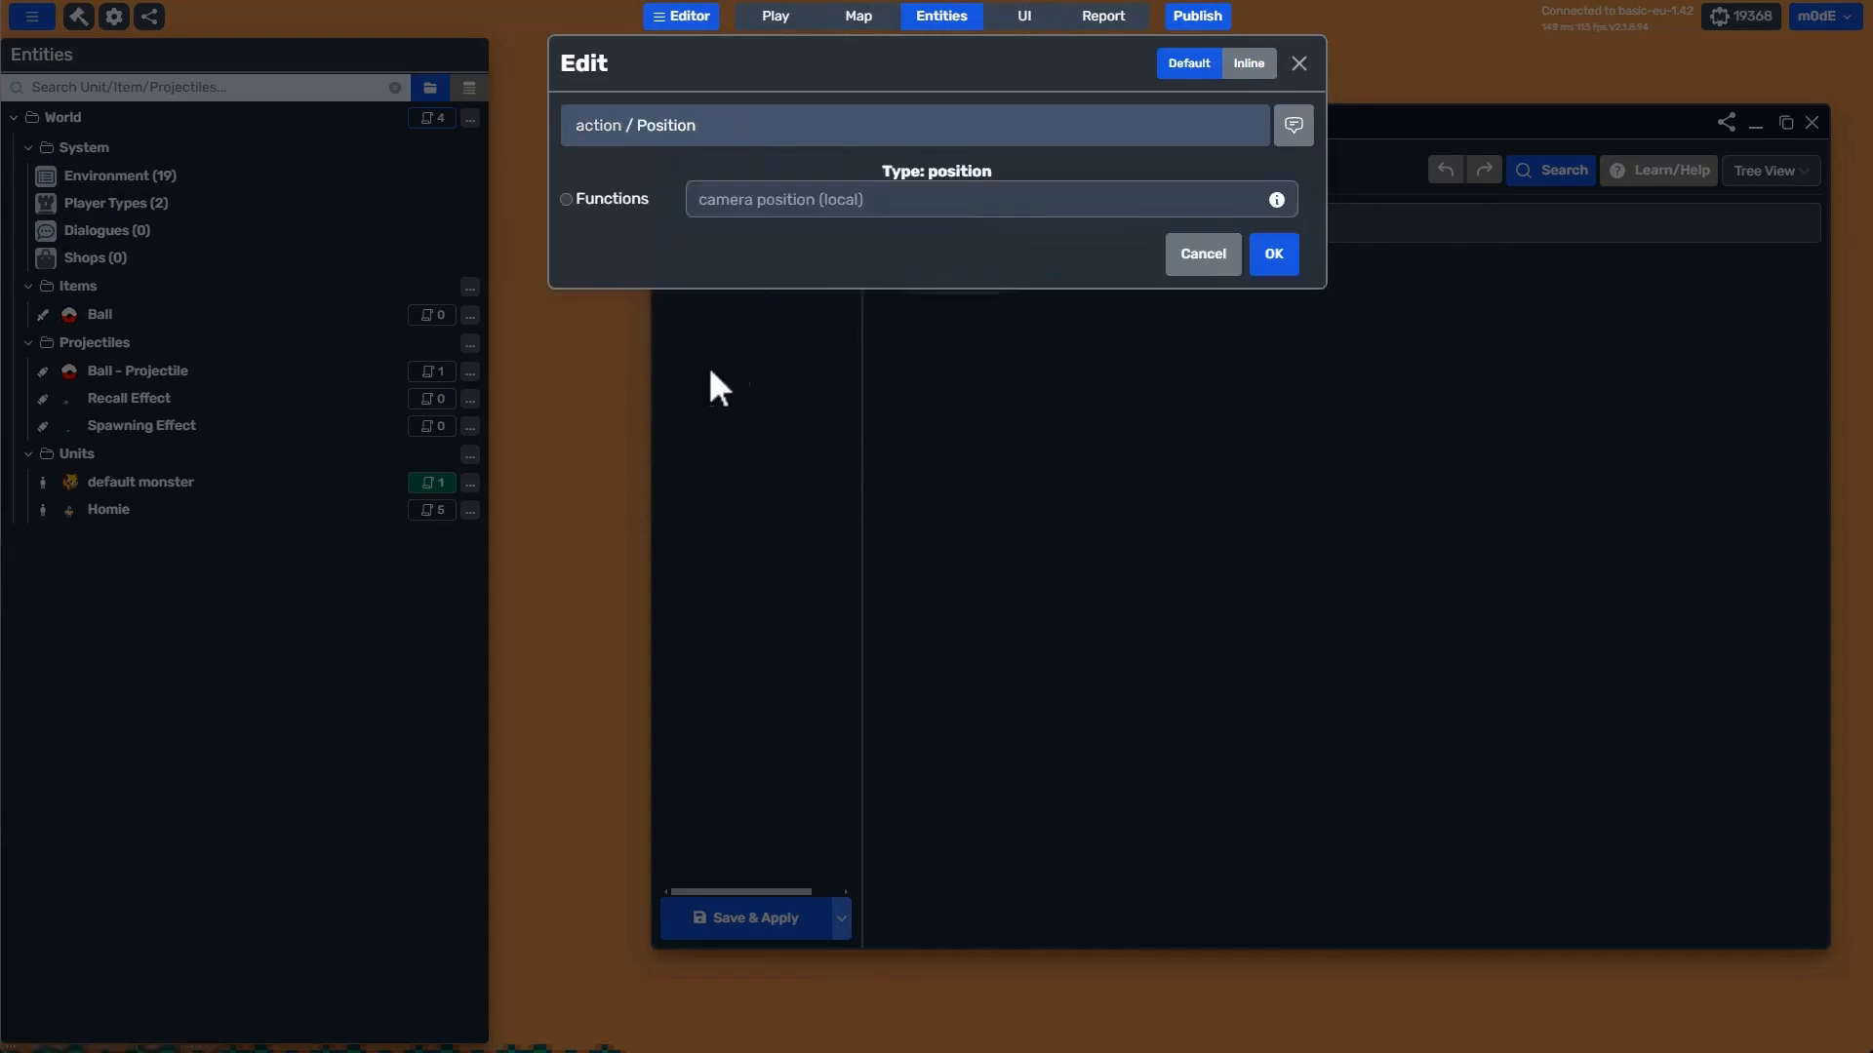
left_click(615, 200)
left_click(608, 286)
left_click(918, 461)
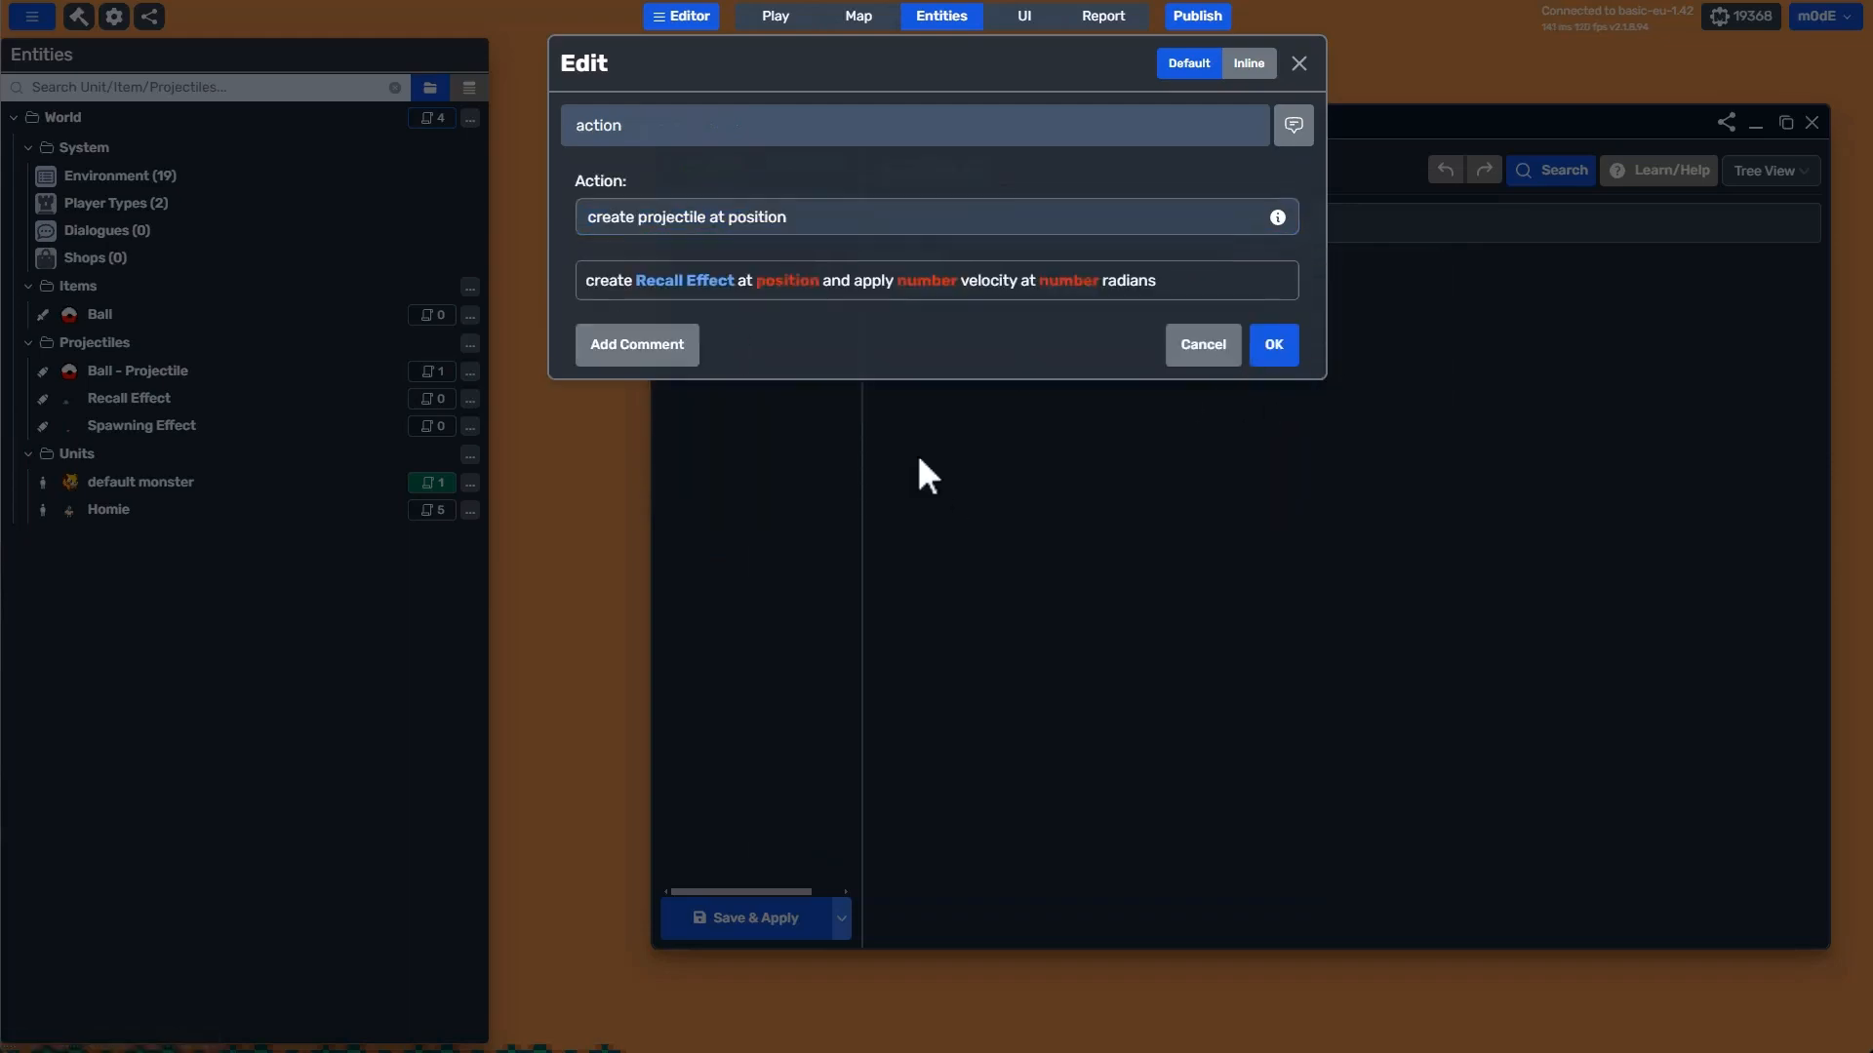
left_click(1219, 357)
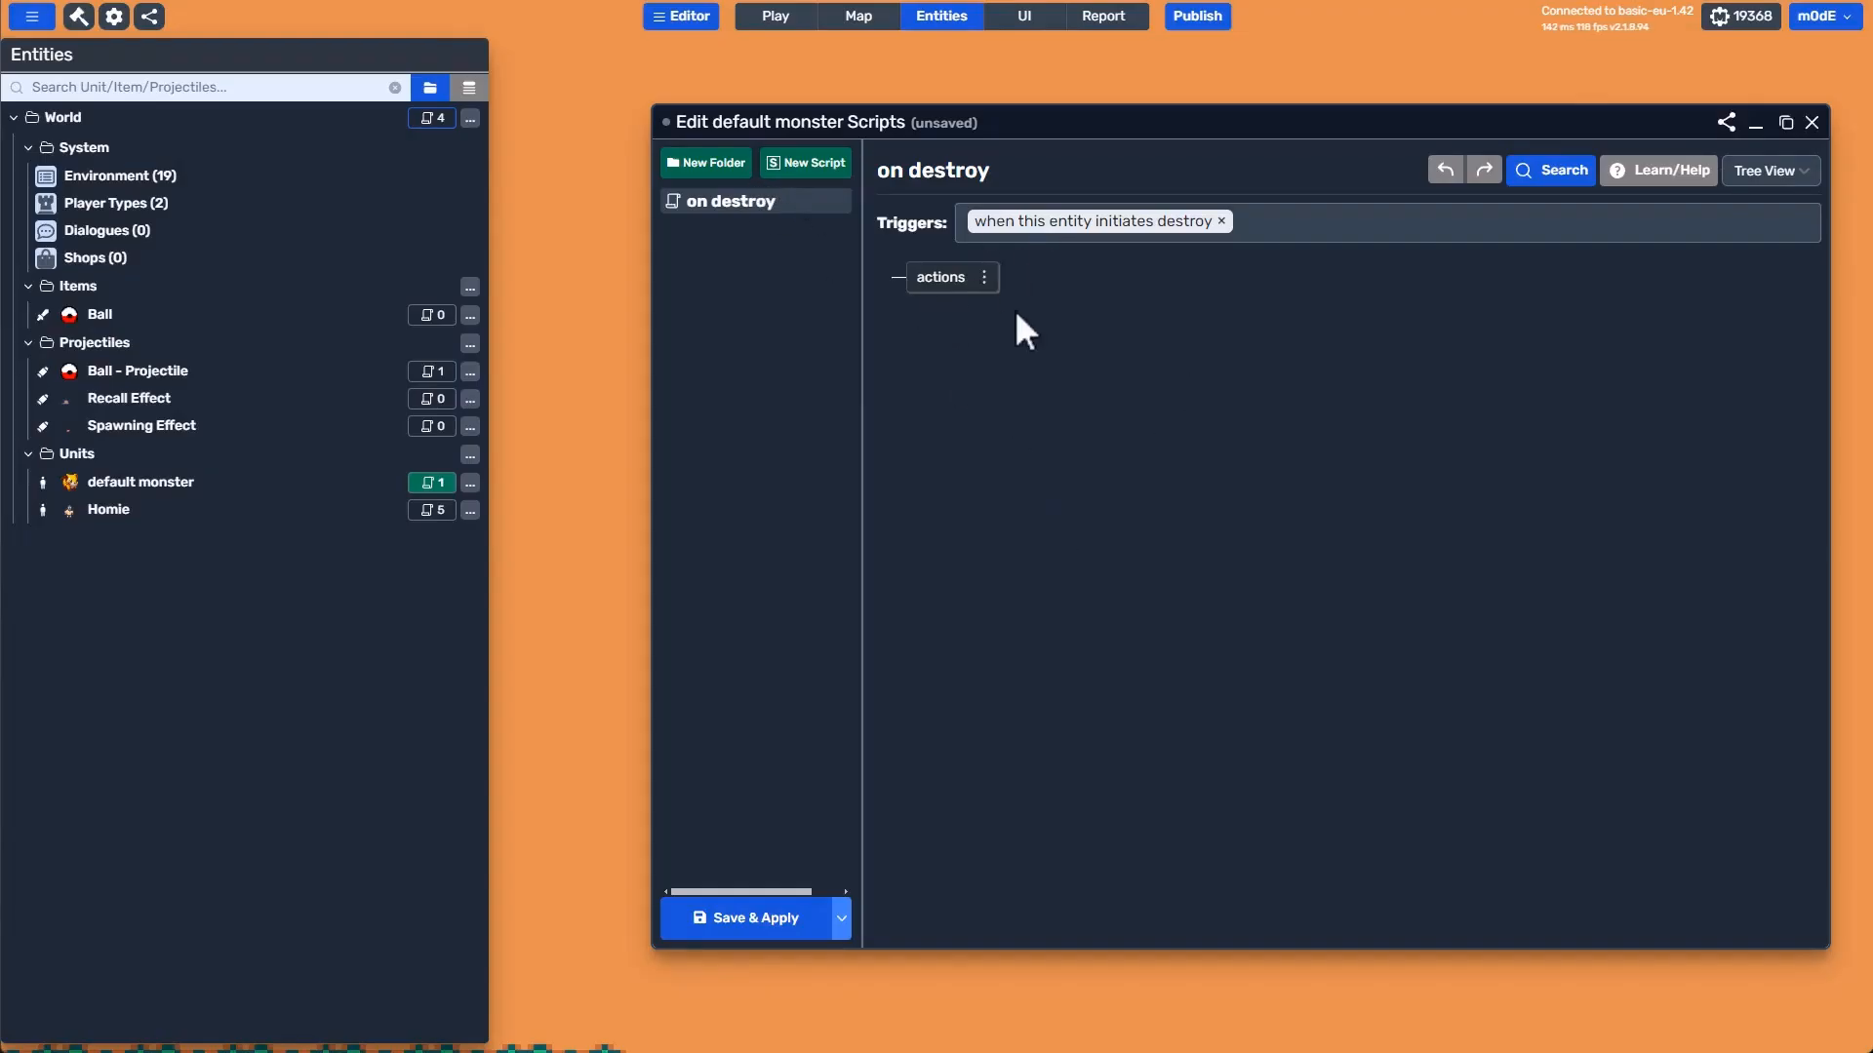
Delete the on destroy script from the default monster's scripts.
right_click(824, 217)
left_click(712, 322)
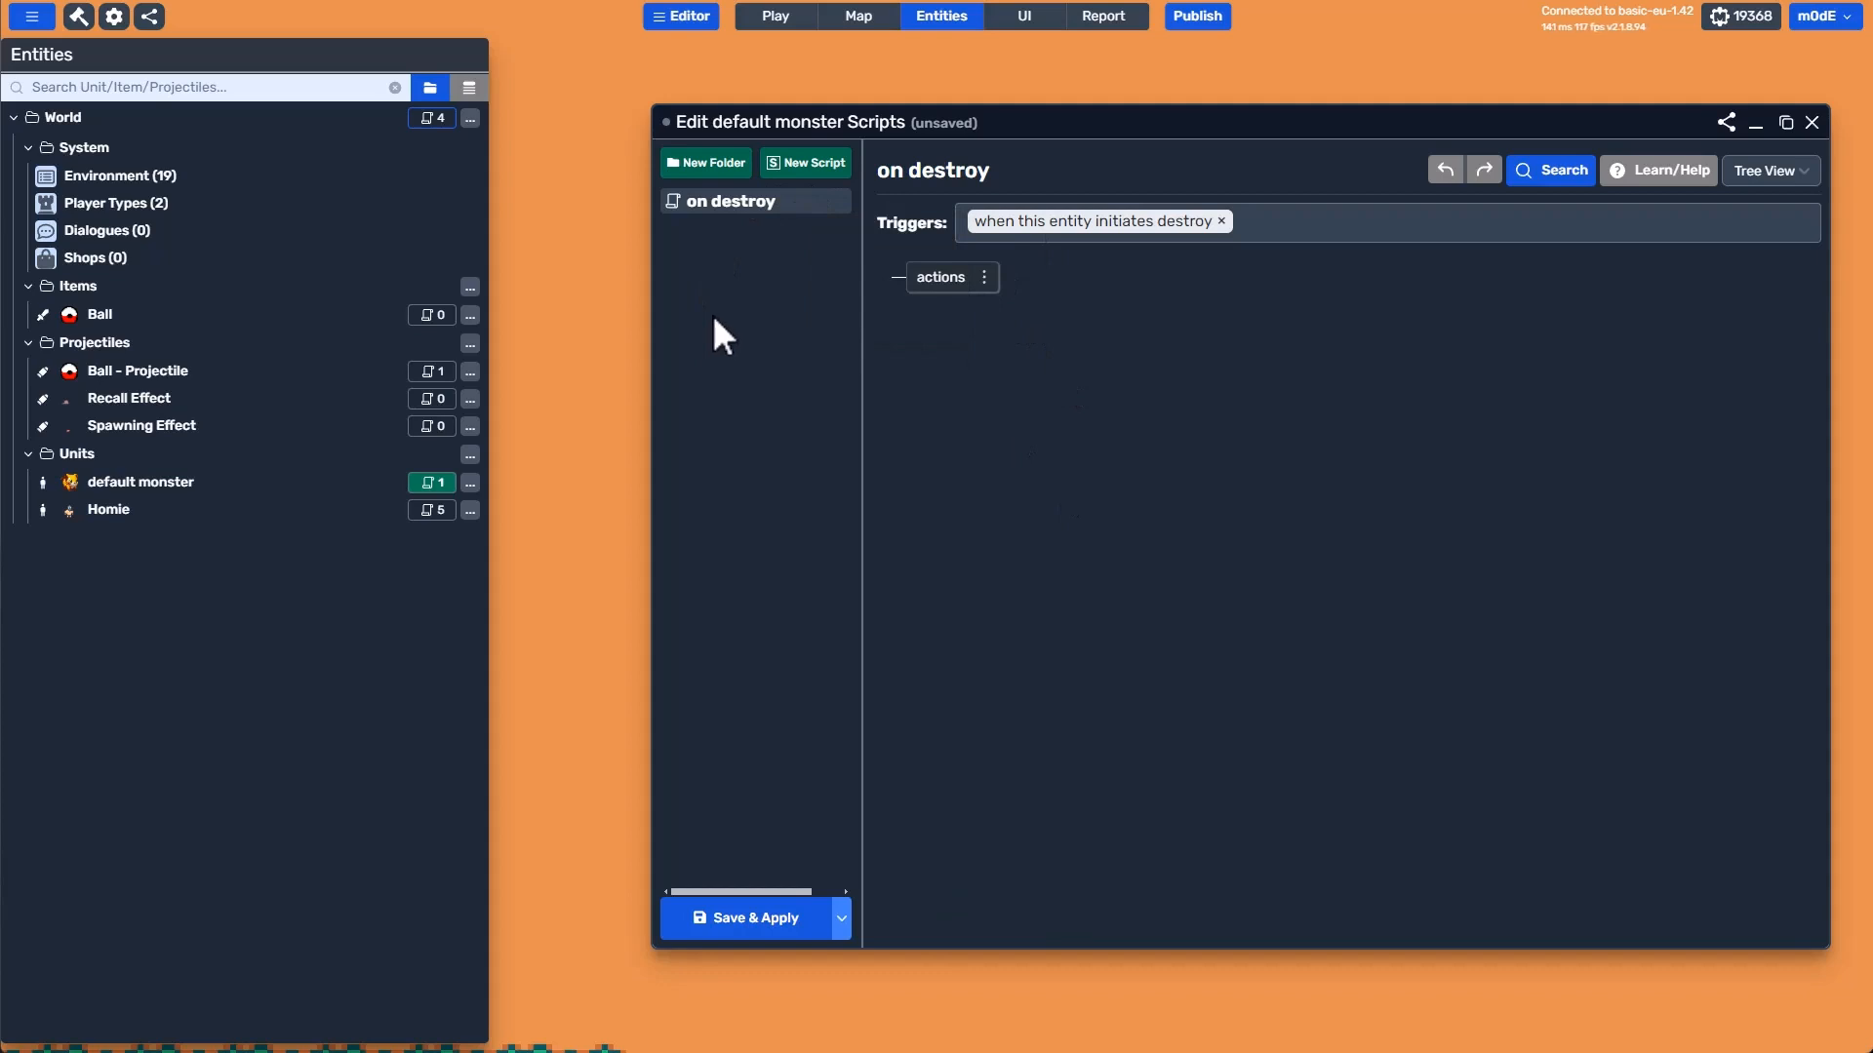
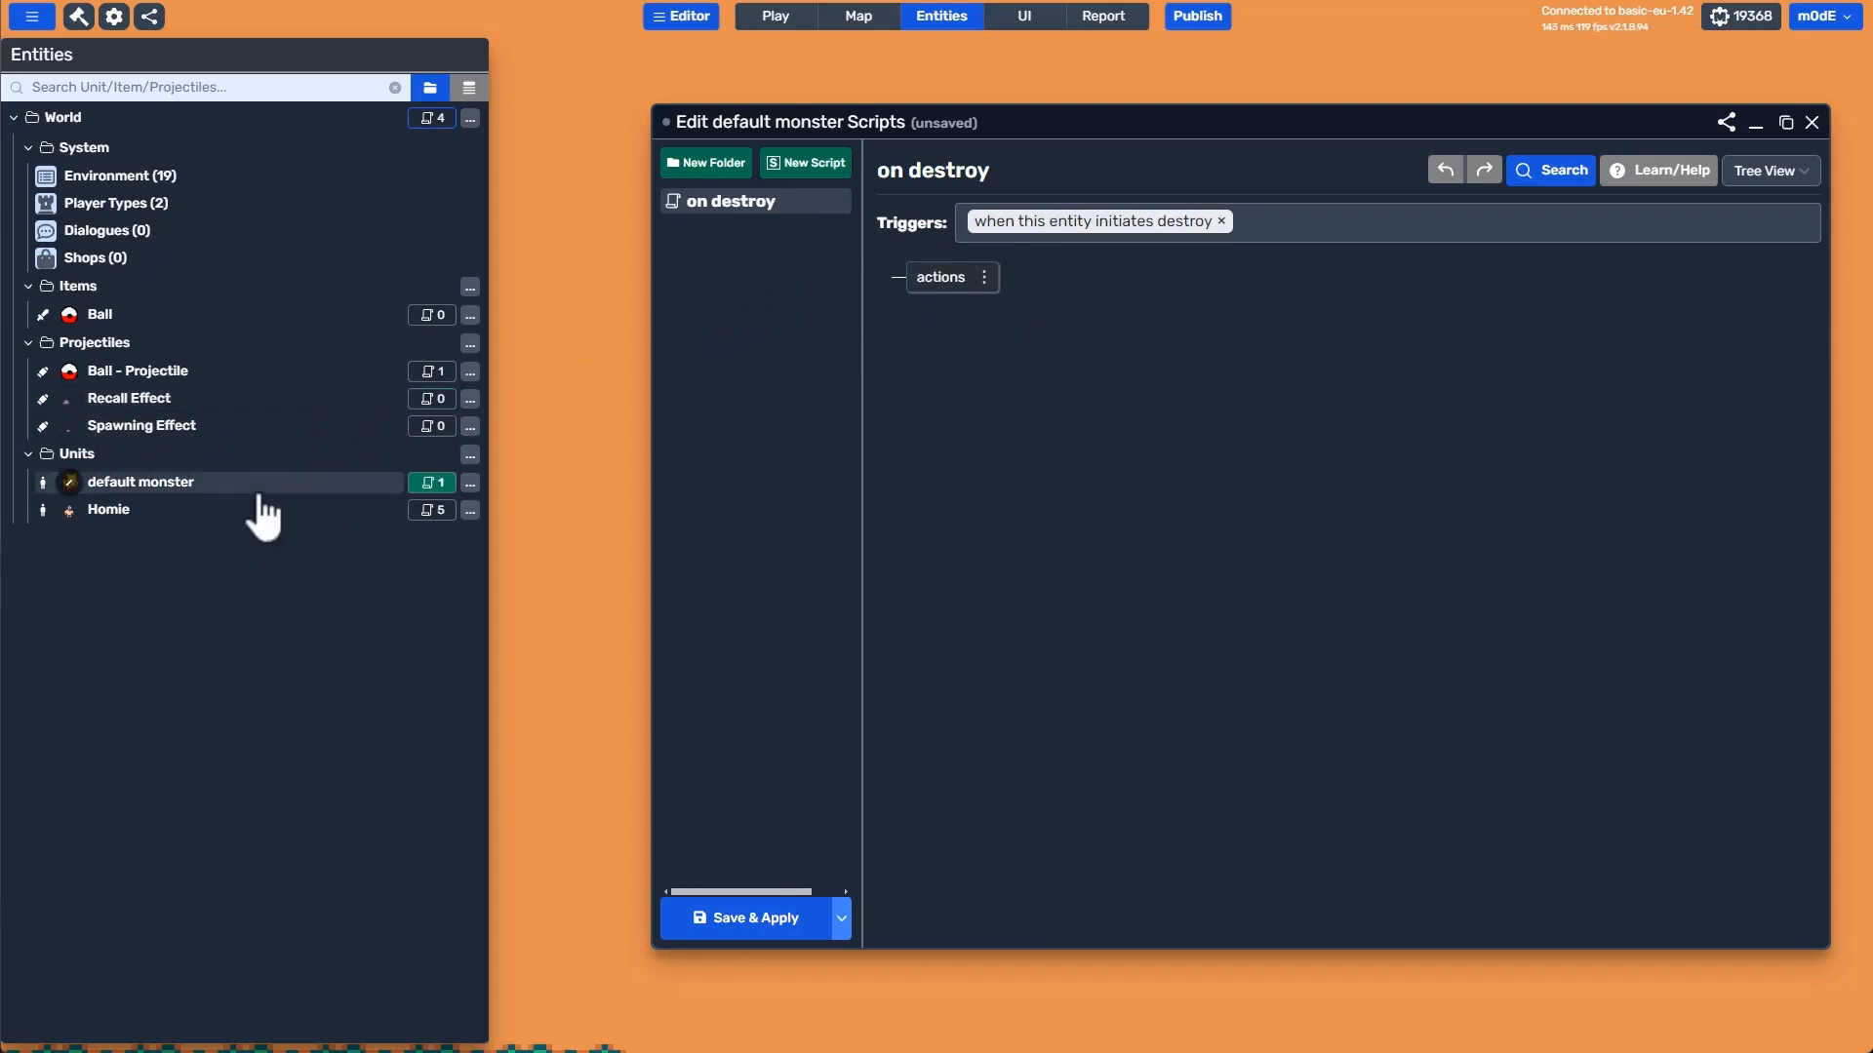
right_click(721, 203)
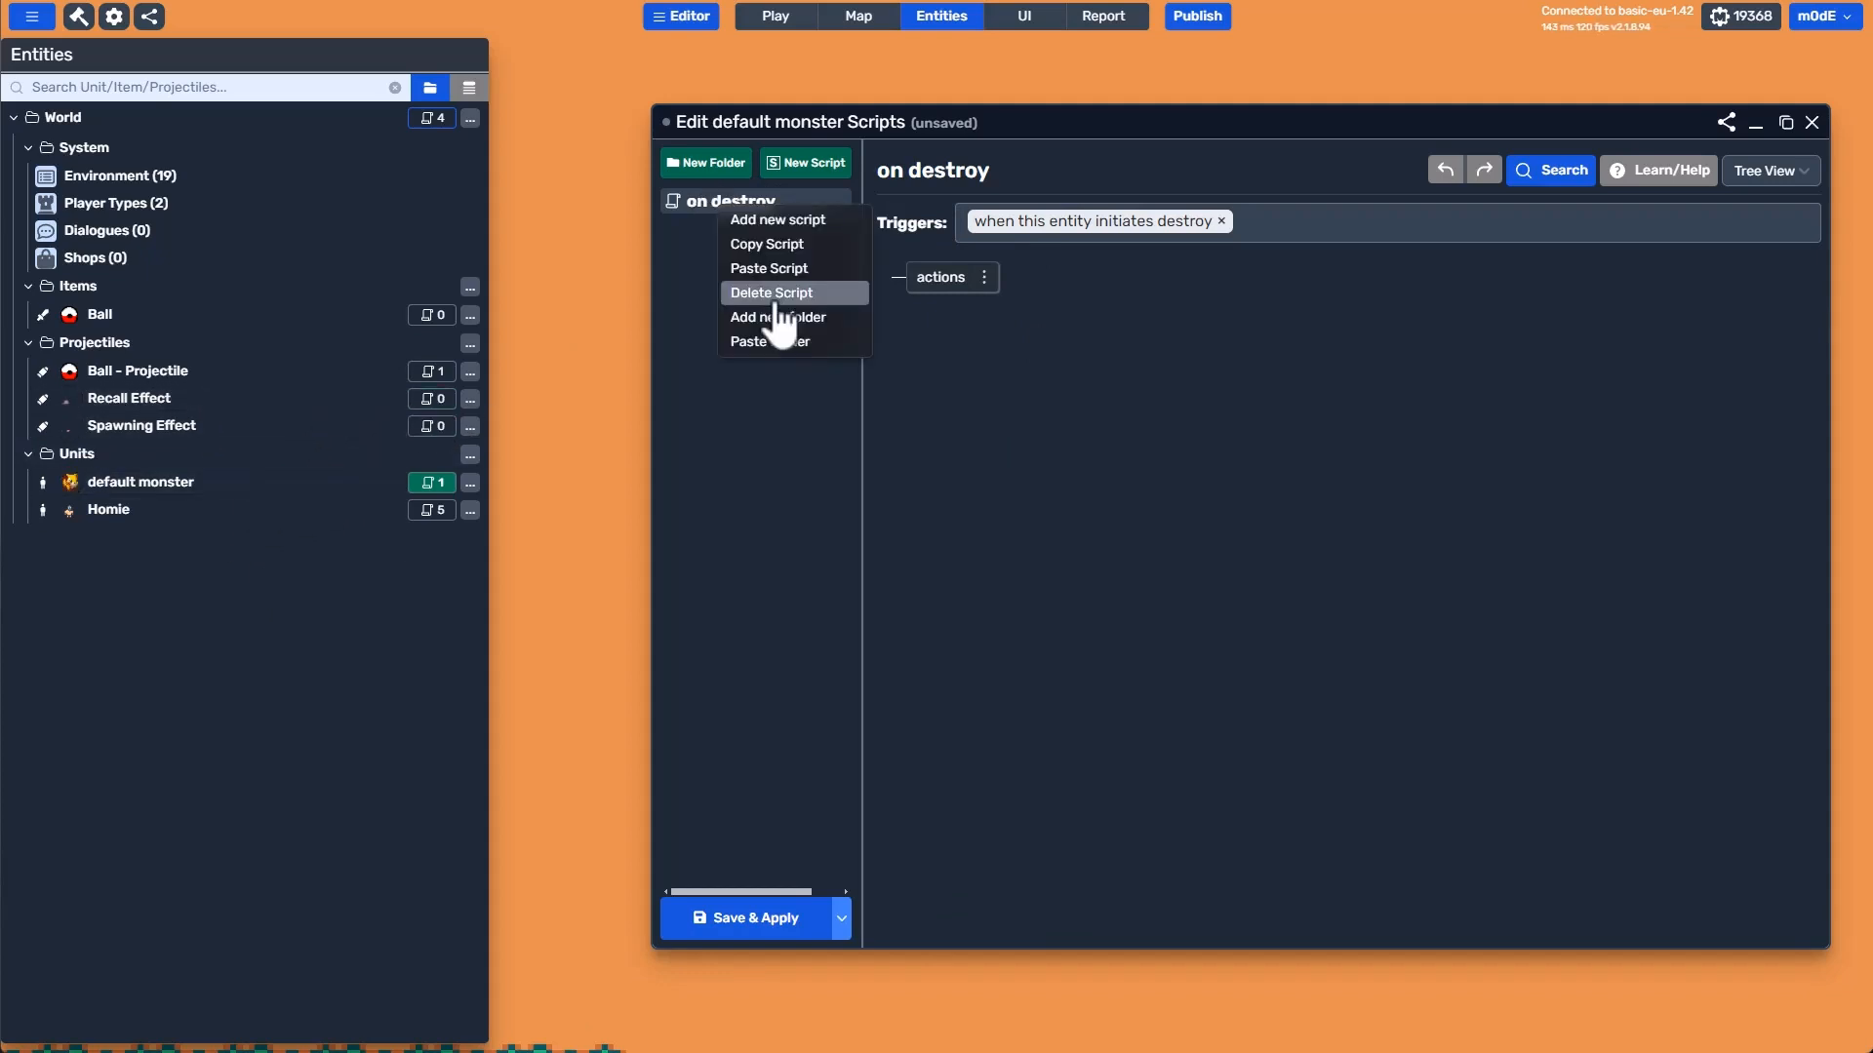
left_click(777, 293)
left_click(1451, 585)
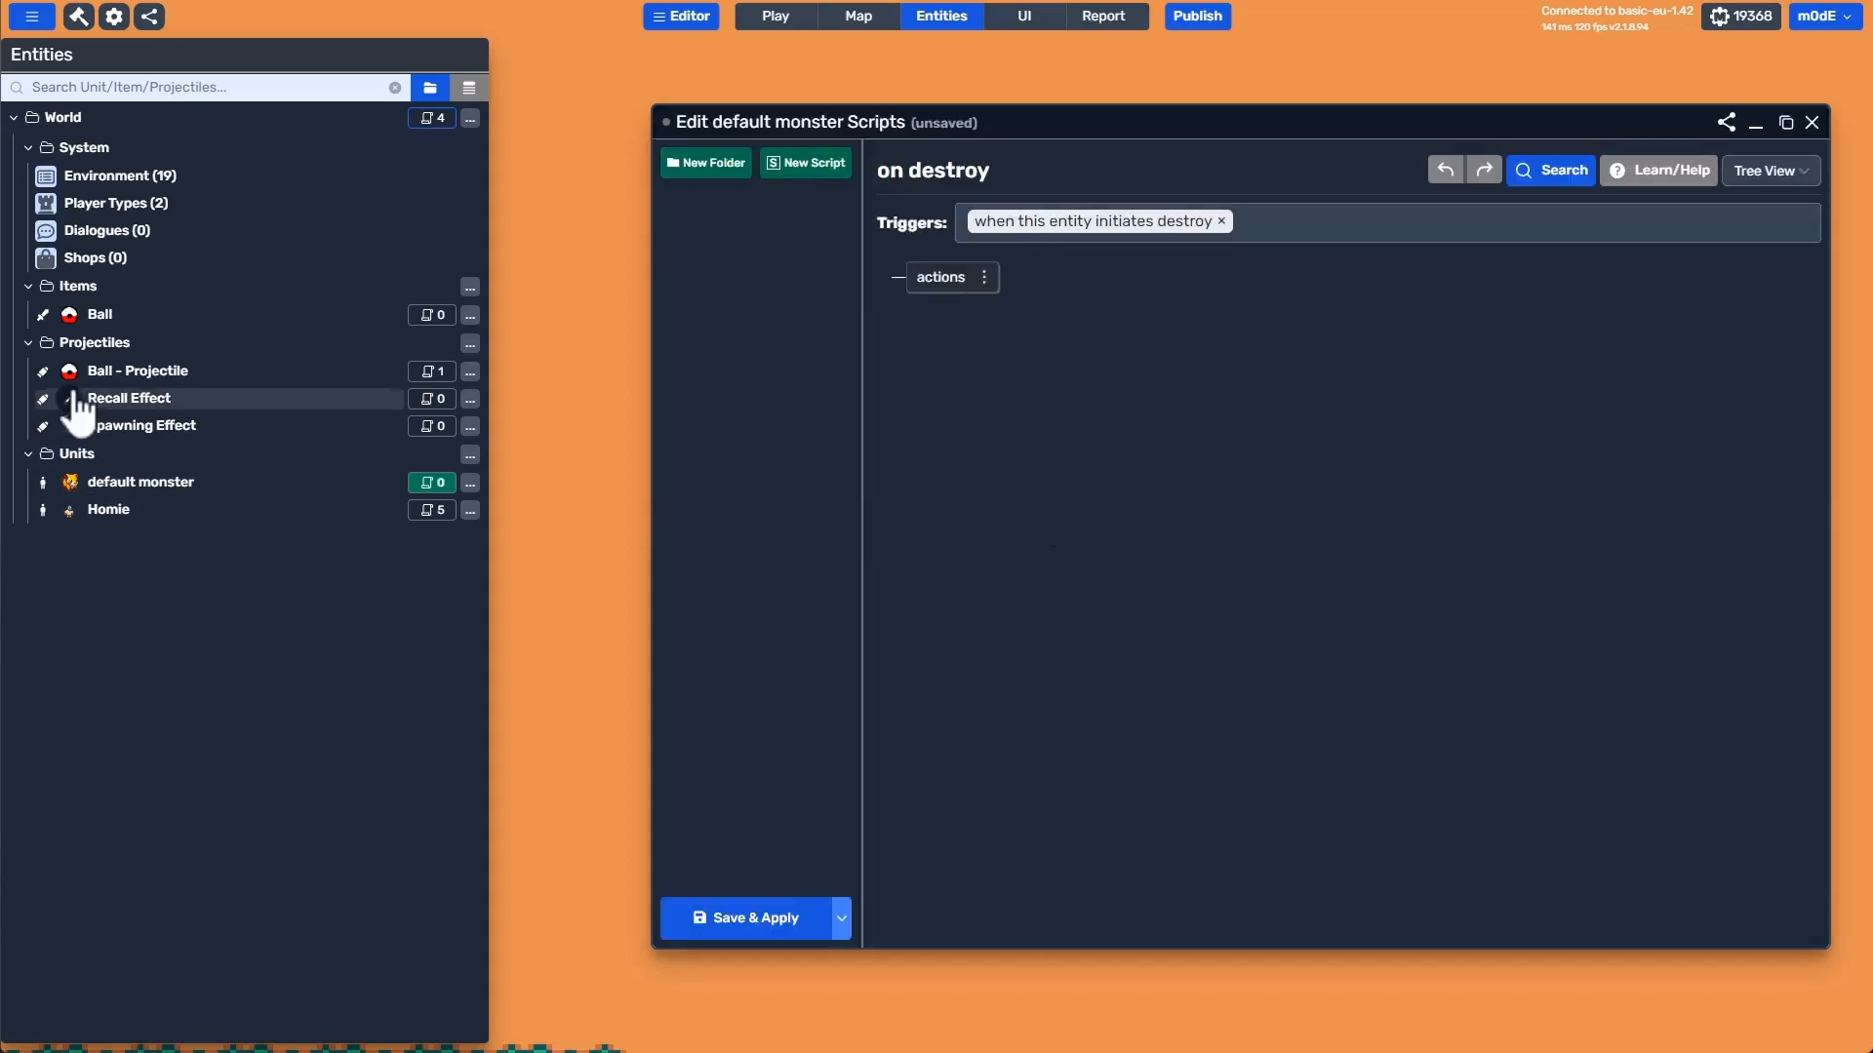
In Homie's start using item script, add a create projectile at position action after the destroy action, using Recall Effect as projectile type.
left_click(436, 511)
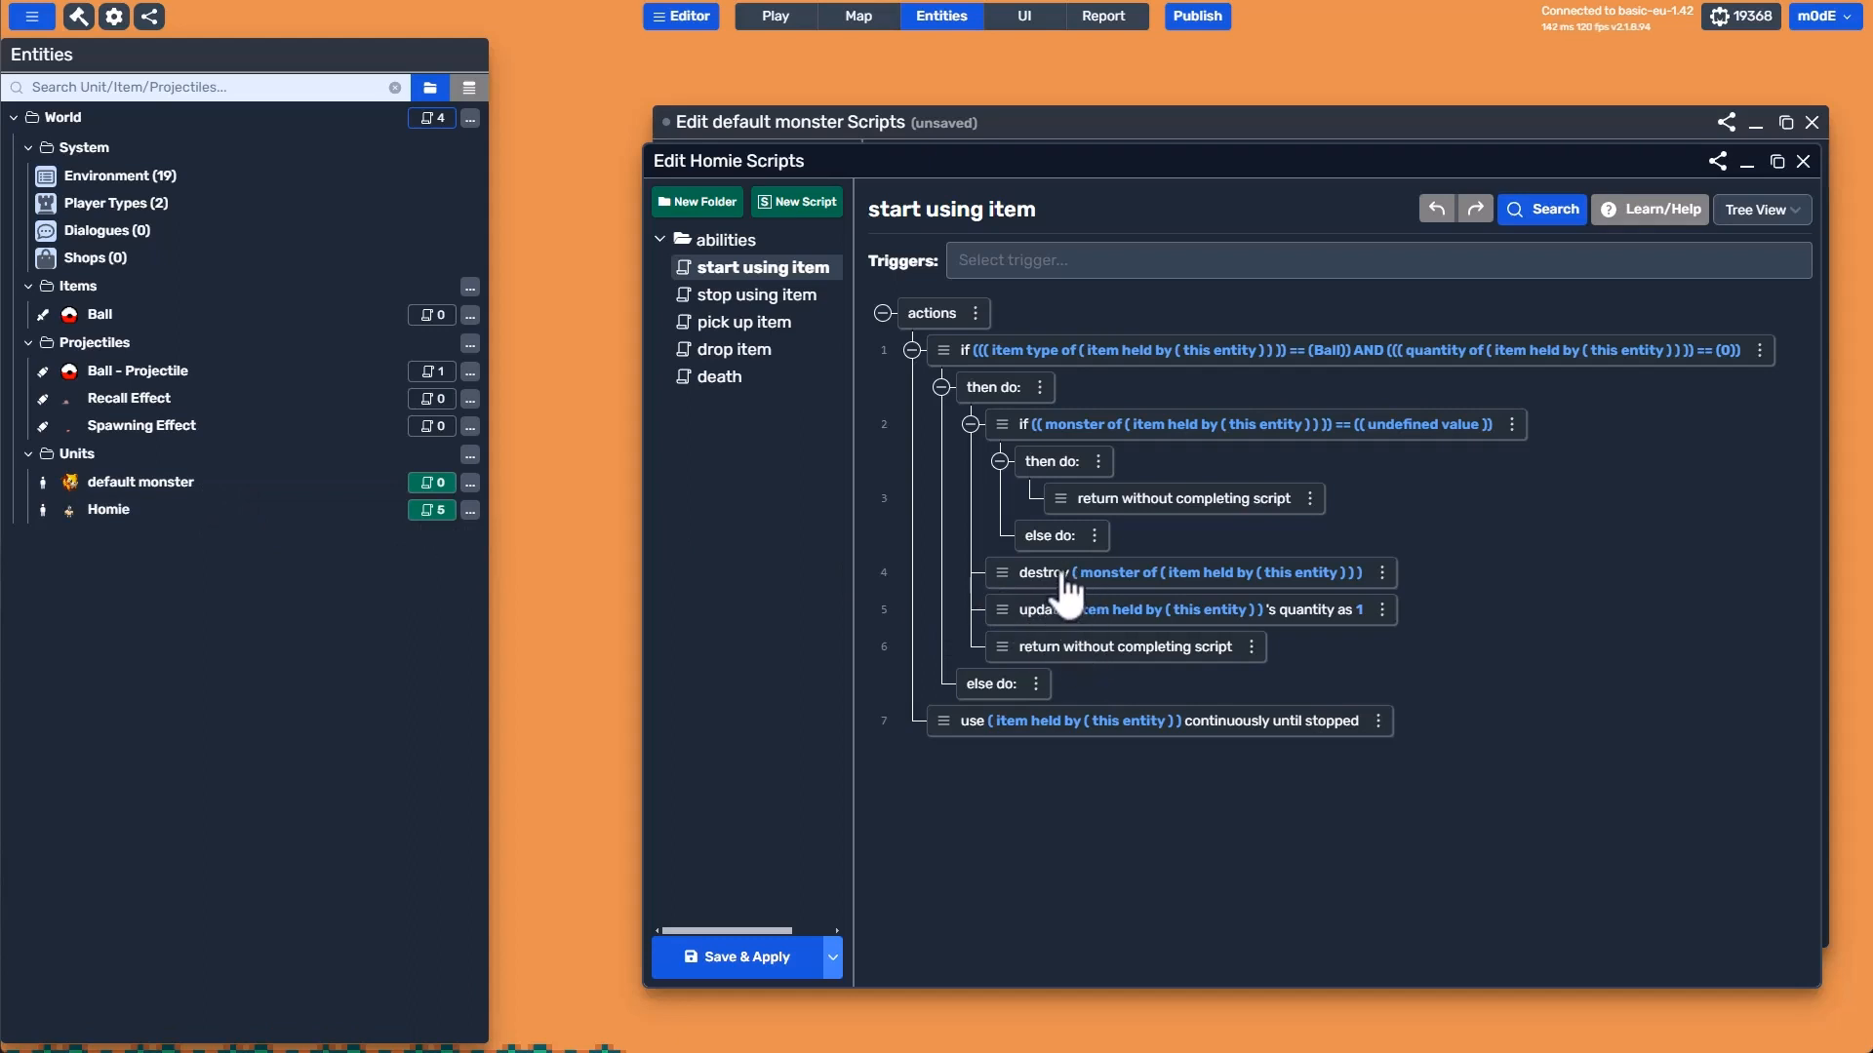
right_click(1073, 590)
left_click(1117, 592)
type("pro")
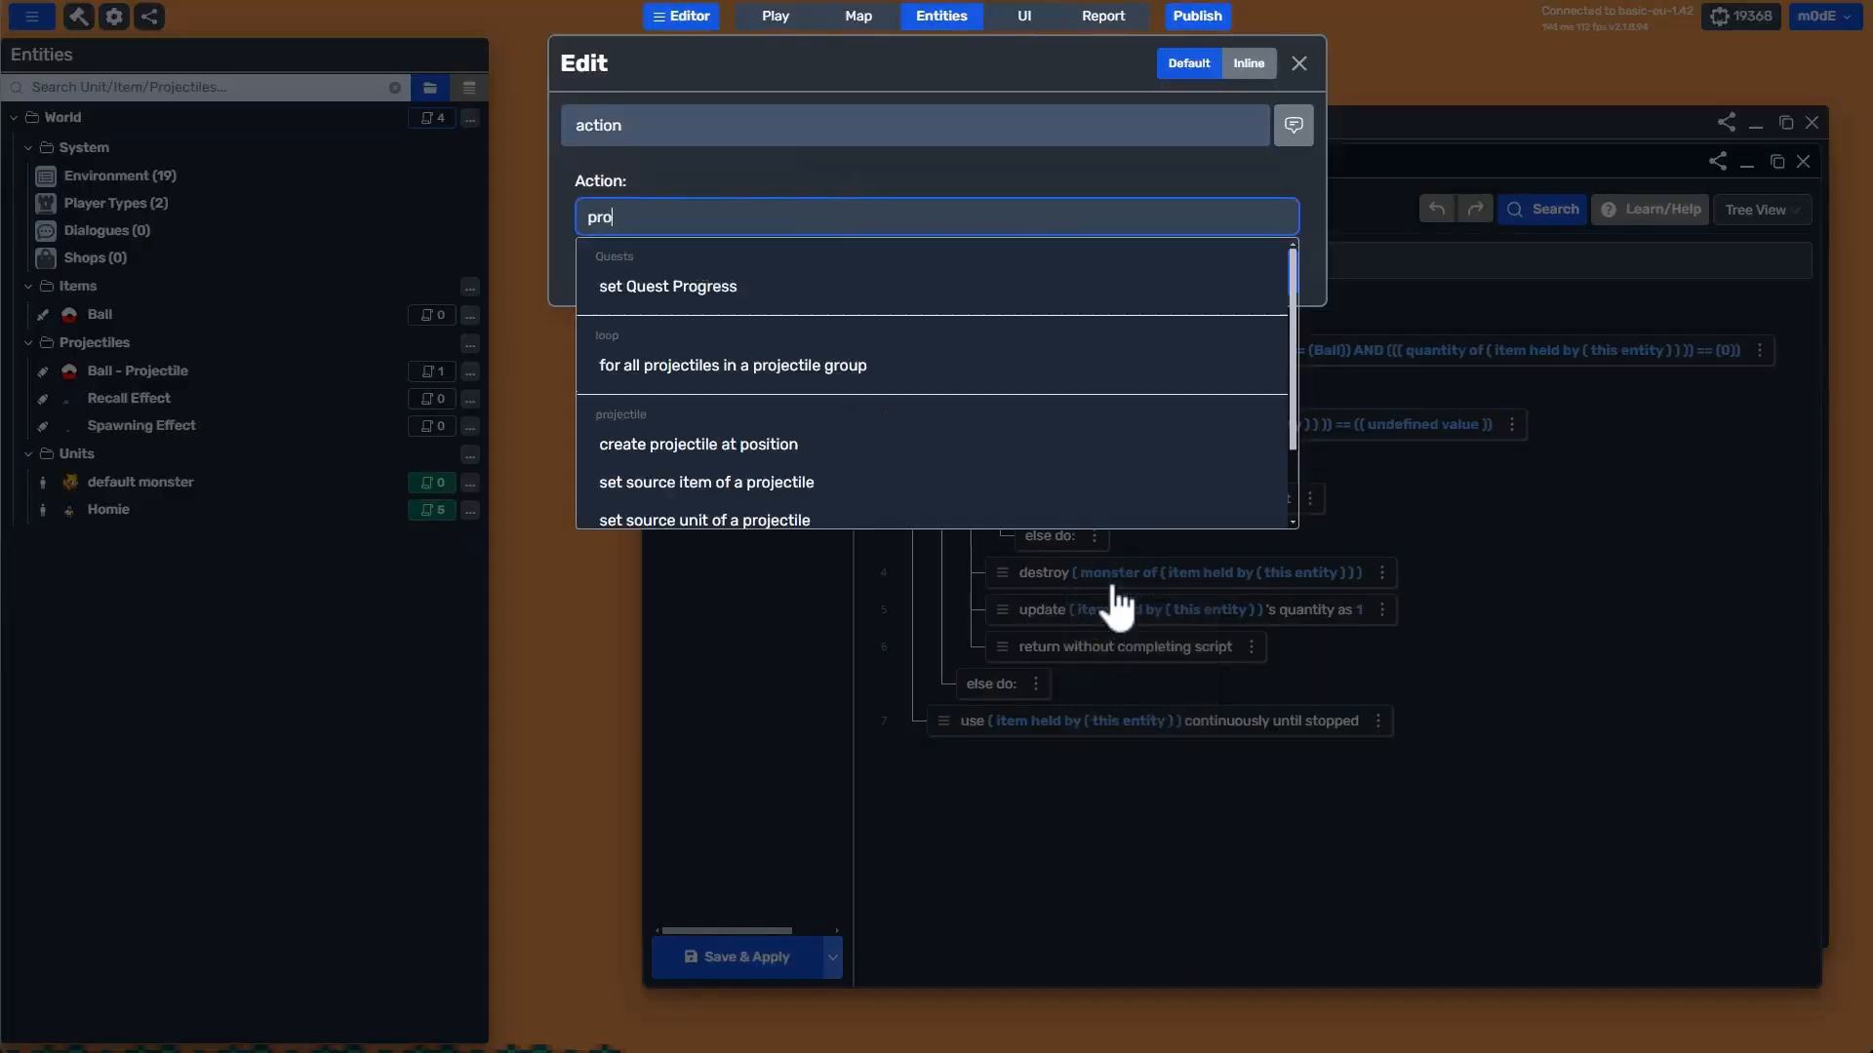
type("ject")
left_click(778, 286)
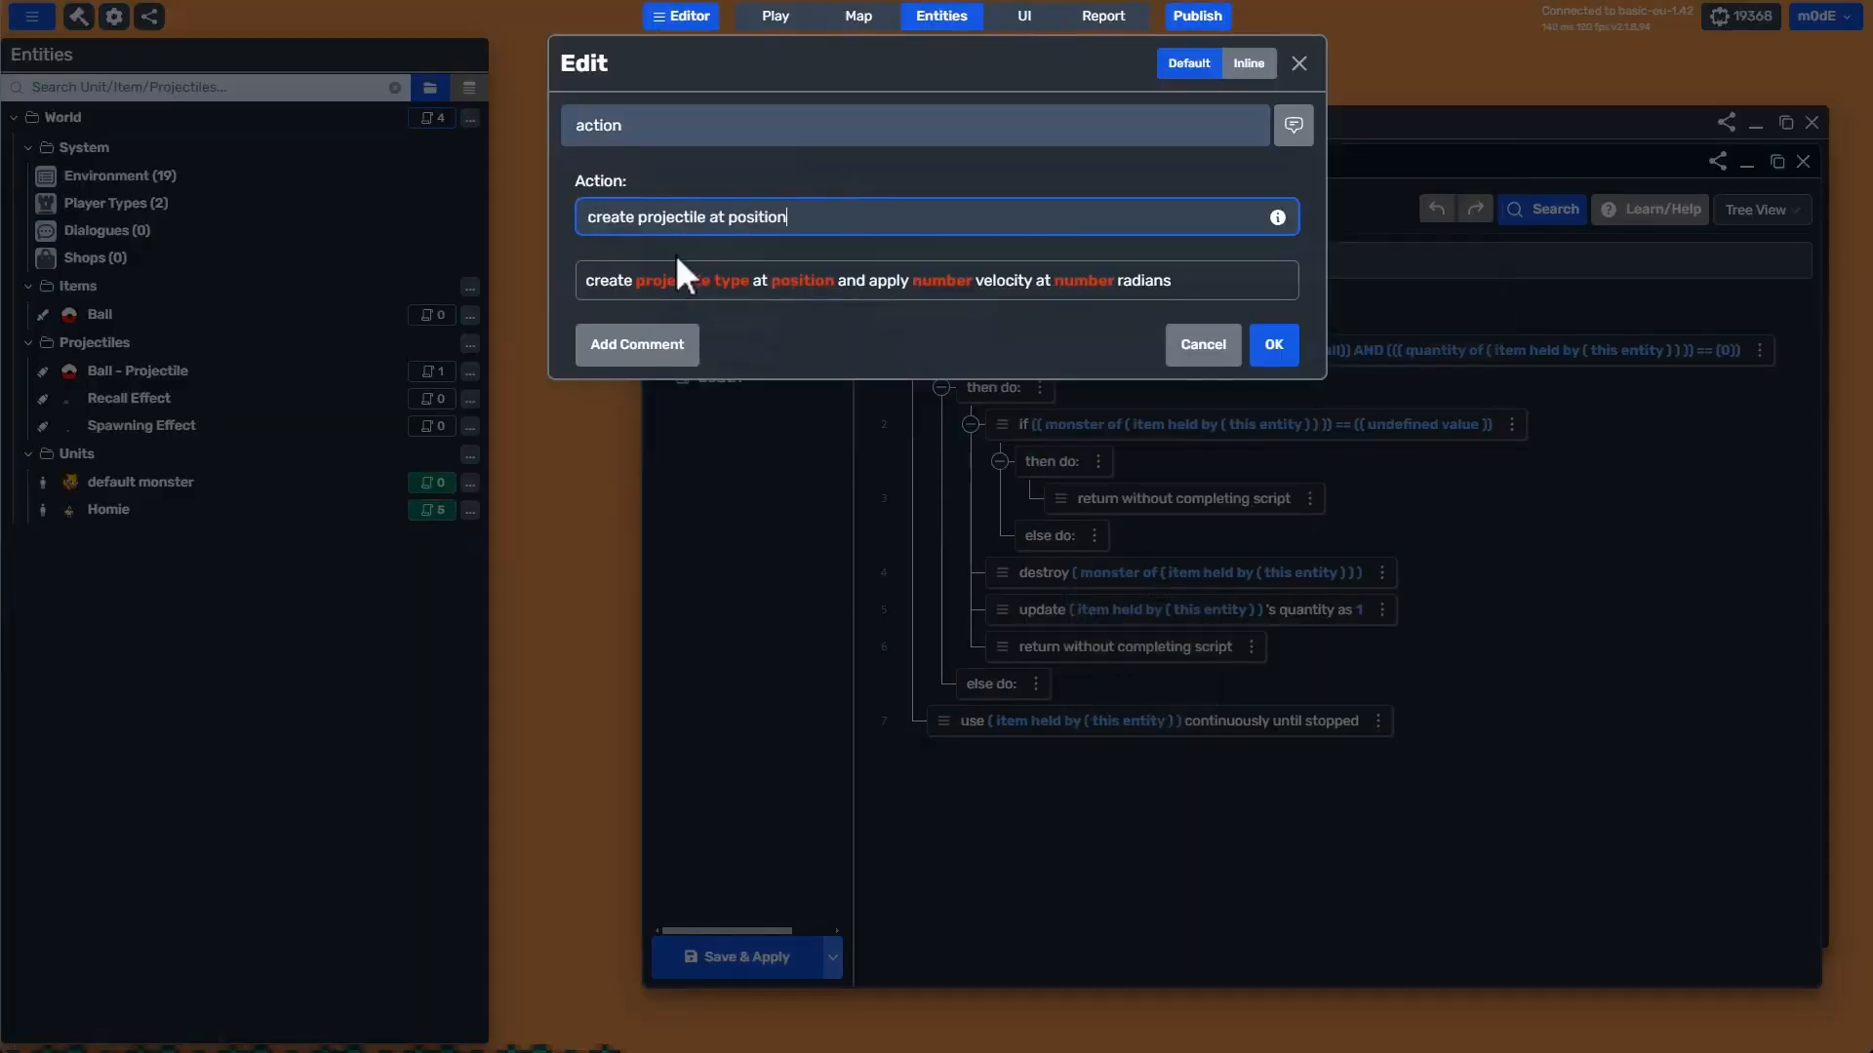
left_click(696, 300)
left_click(829, 254)
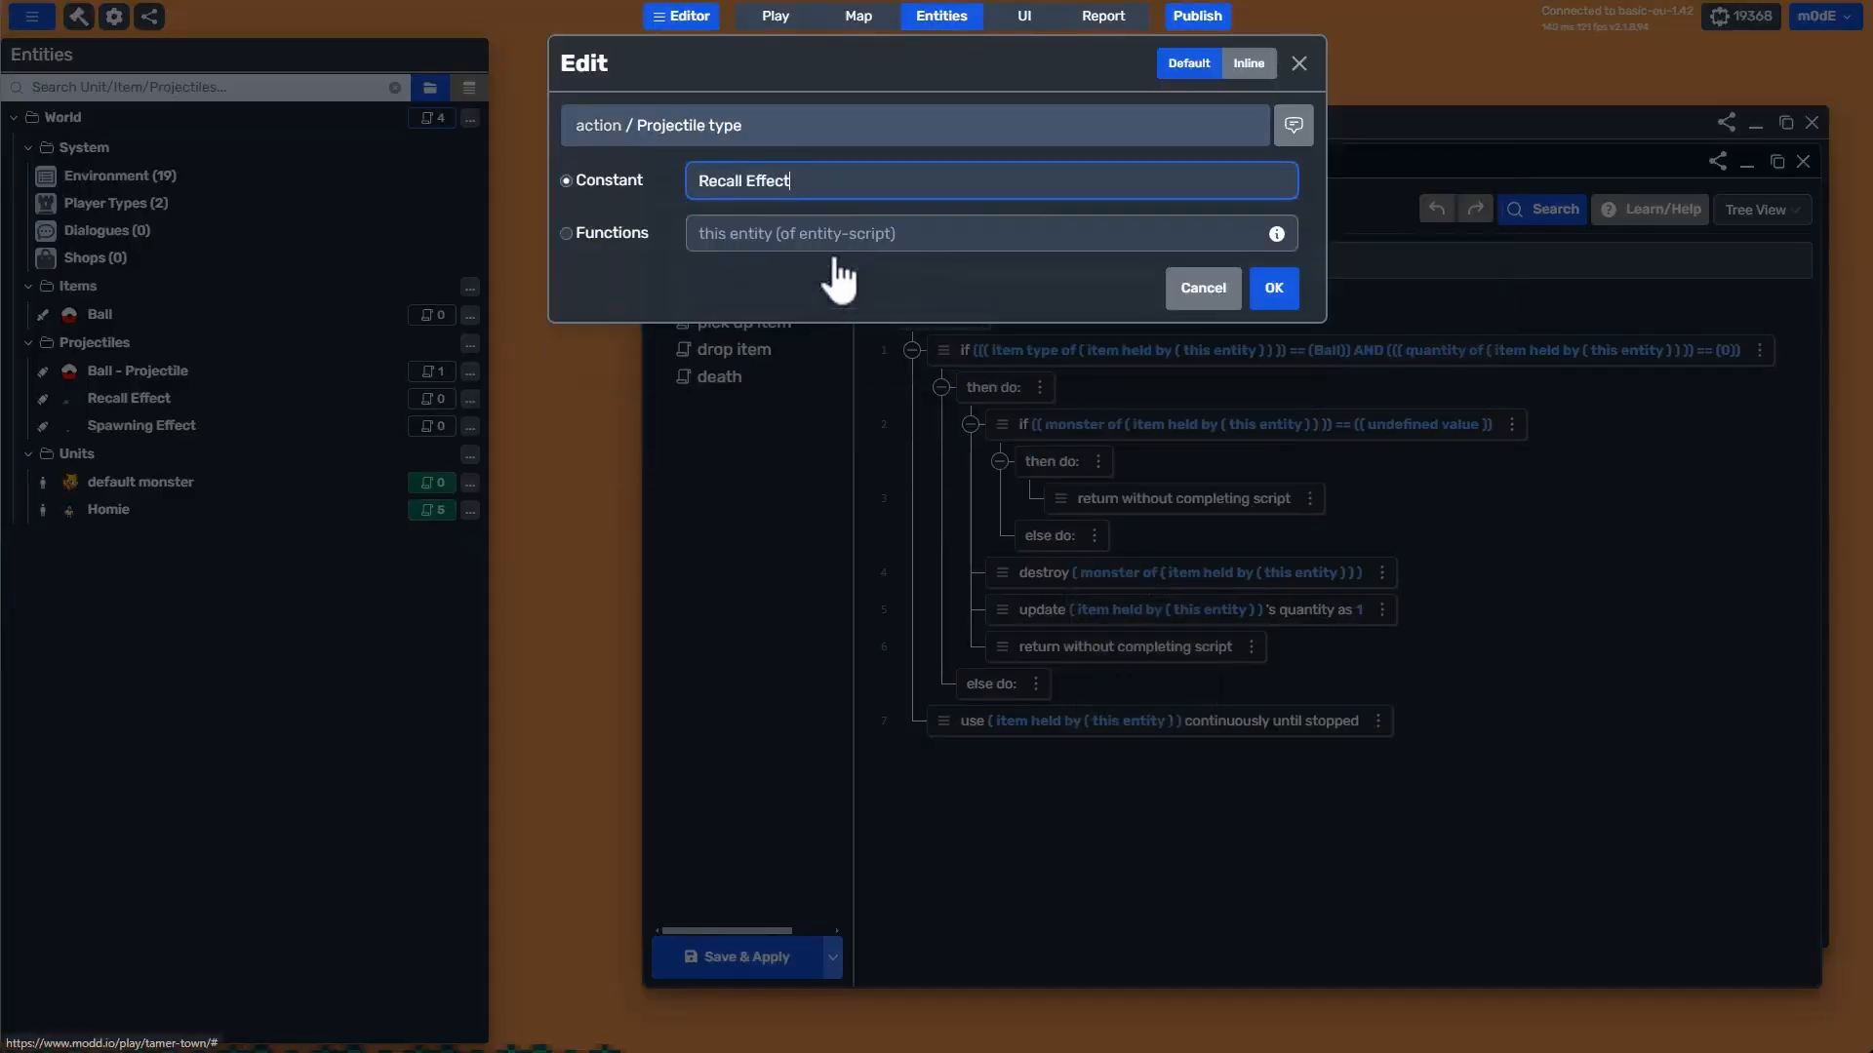
key("Return")
Set the projectile's position to the entity position function, with the entity variable monster as its entity.
left_click(907, 300)
left_click(768, 199)
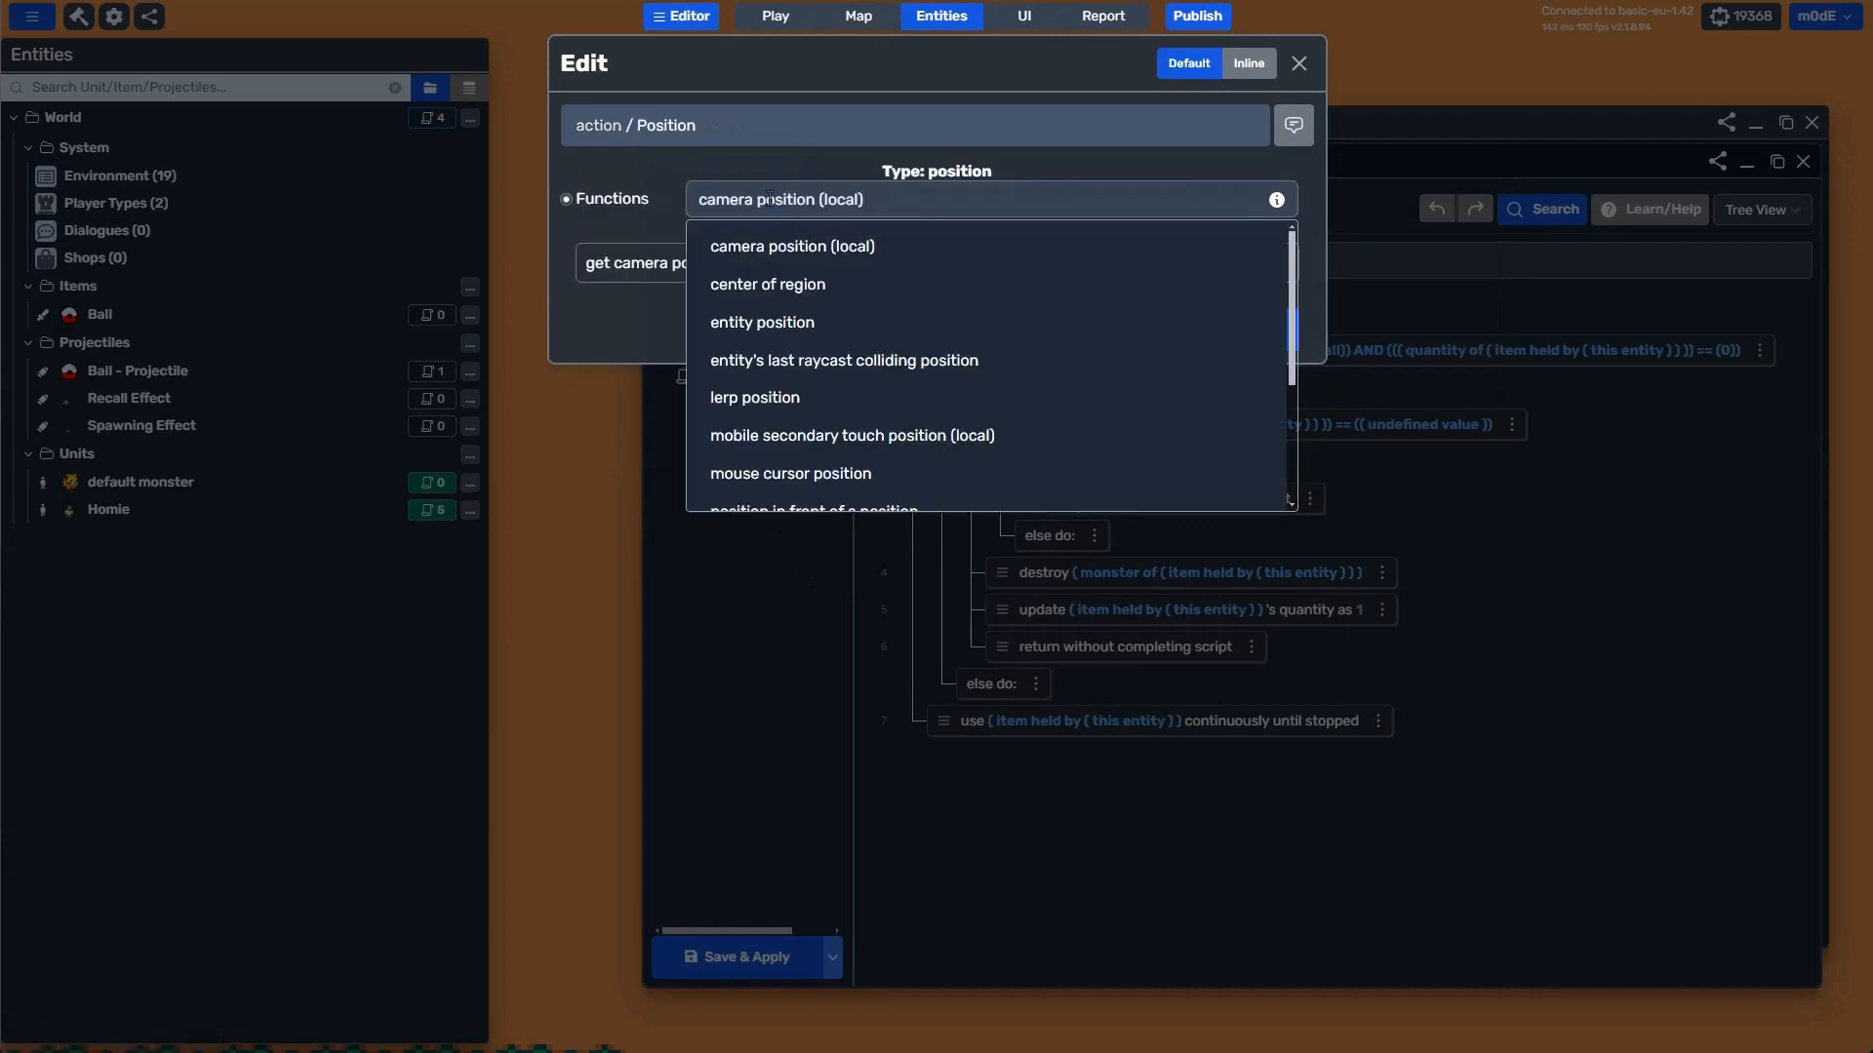
left_click(836, 323)
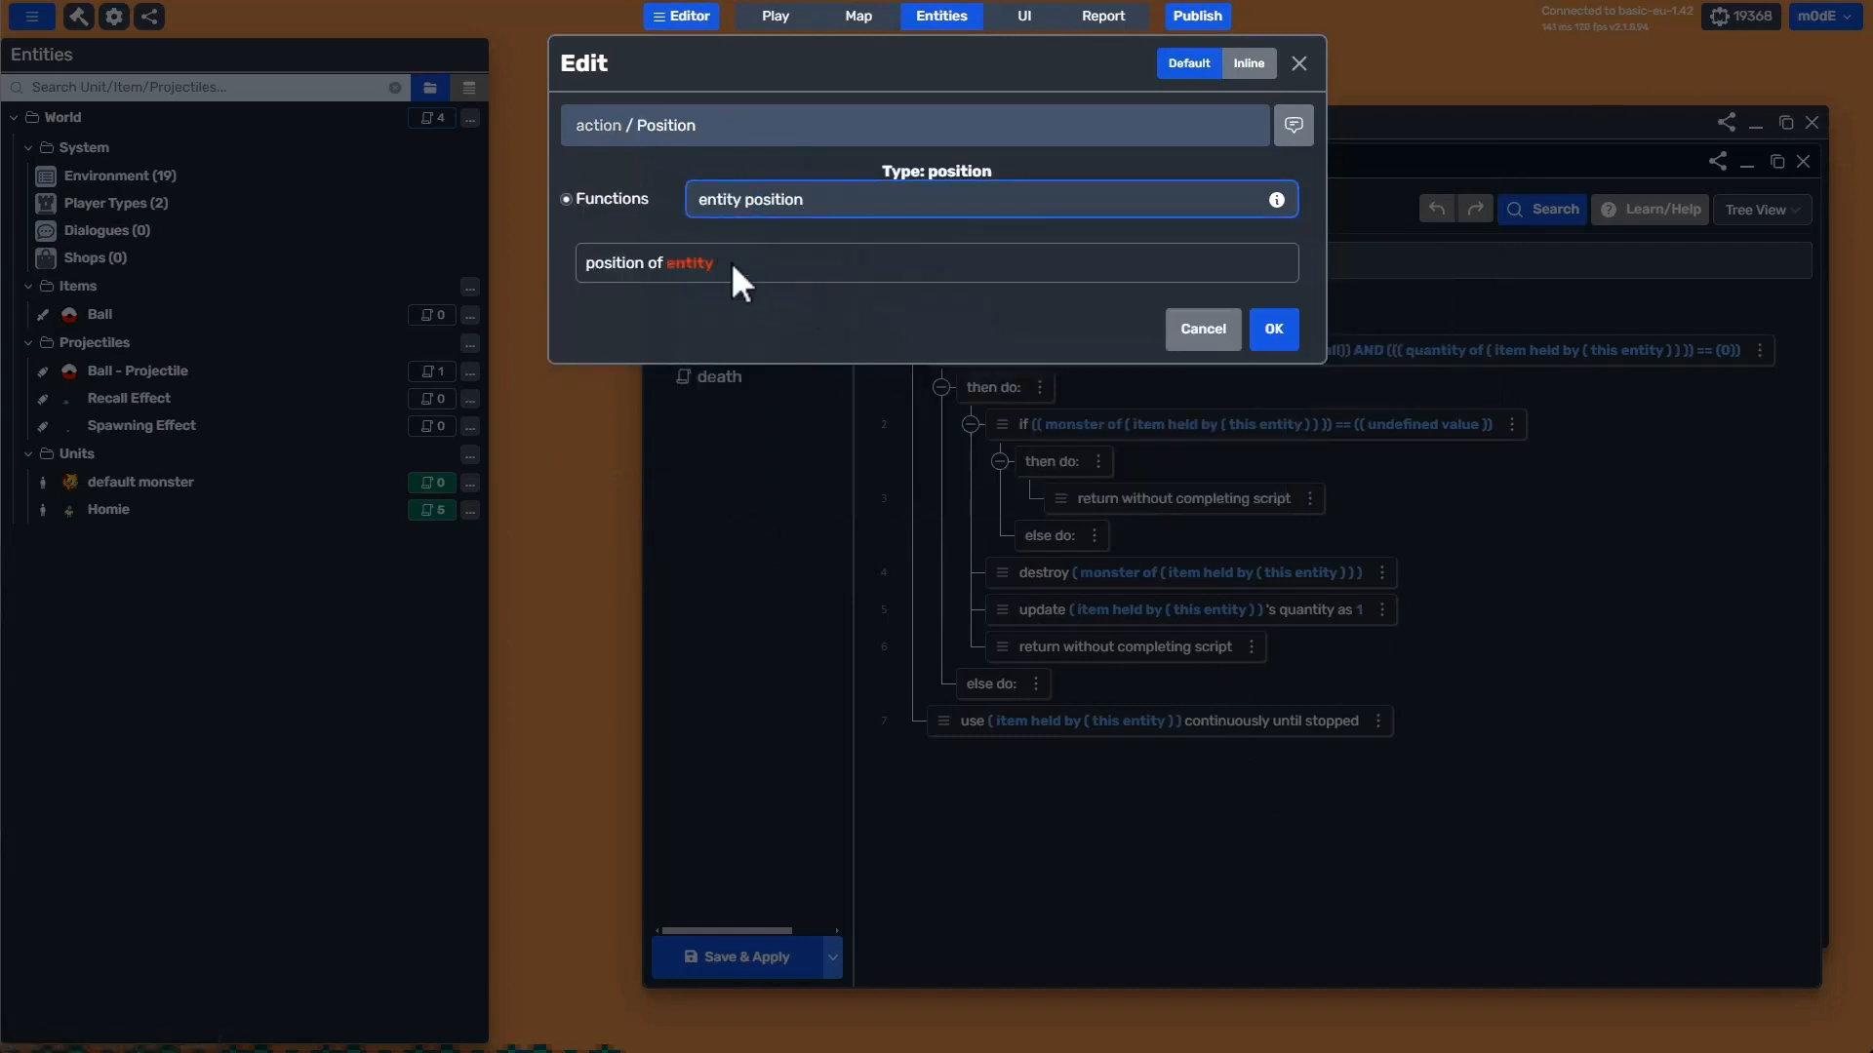
left_click(695, 263)
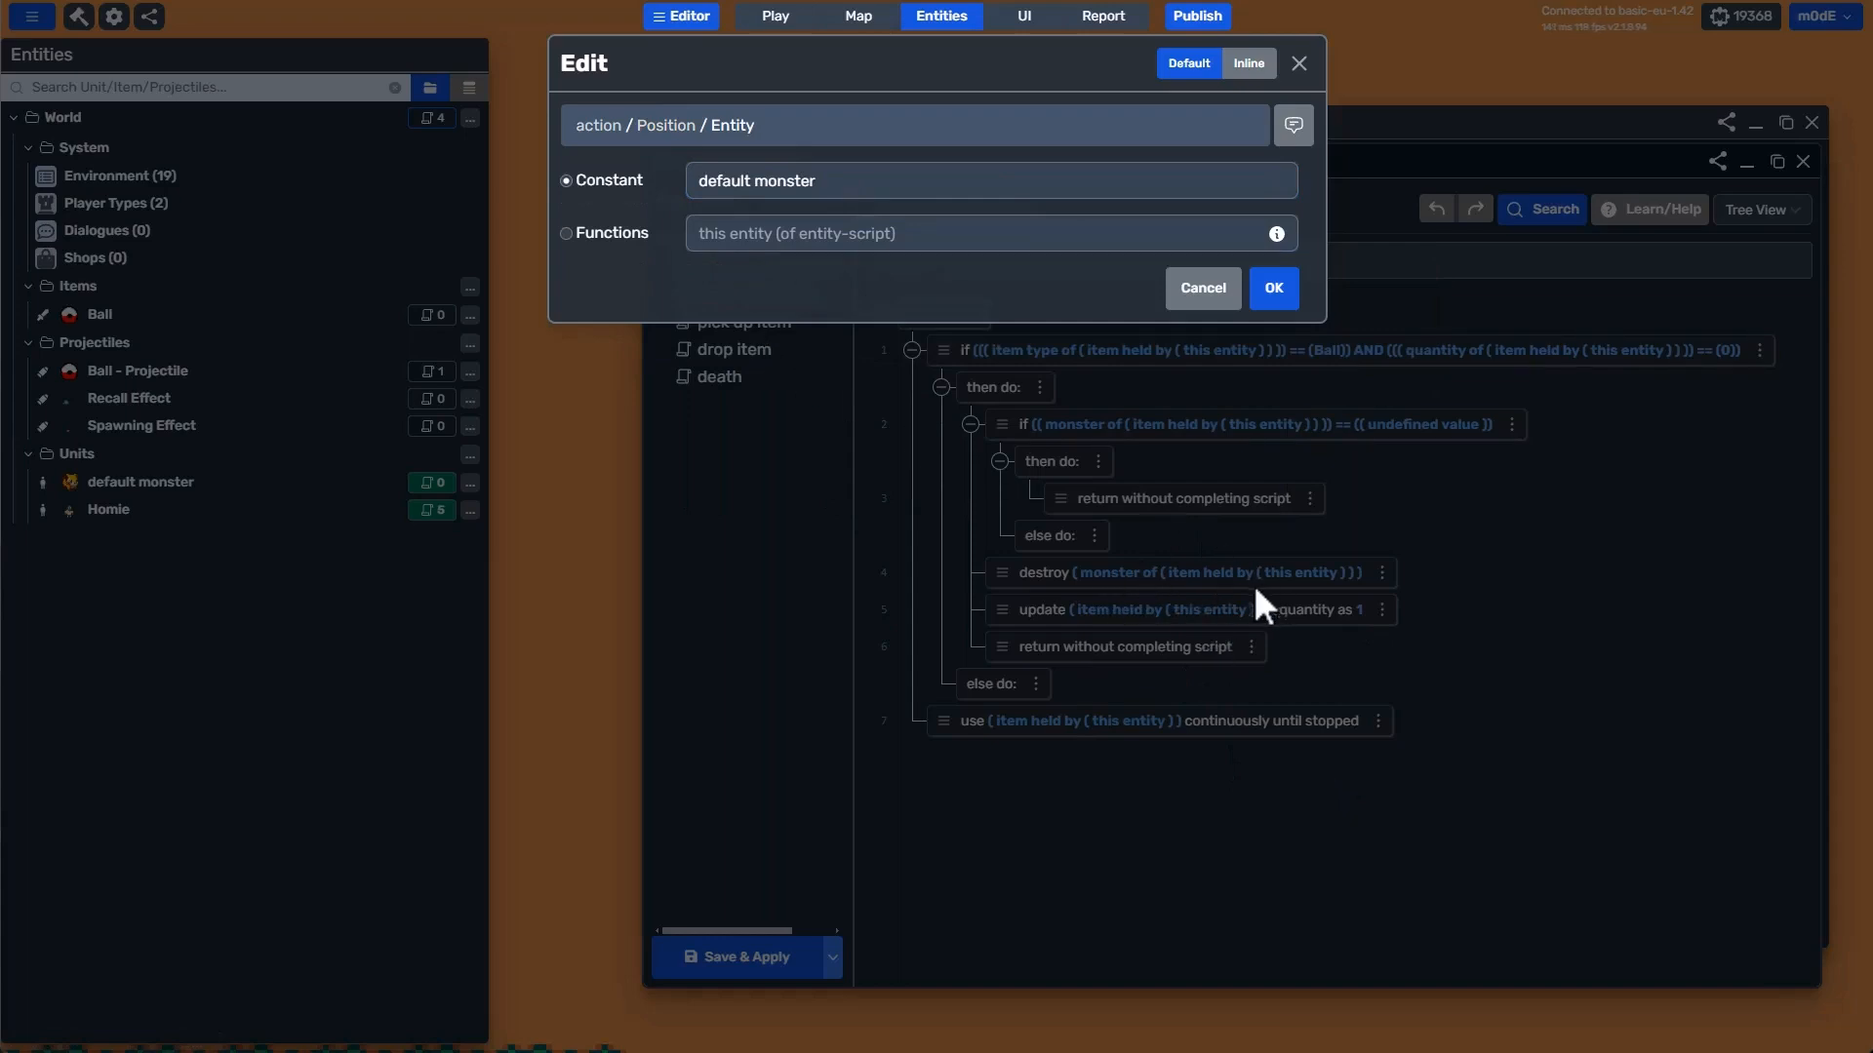
key("Return")
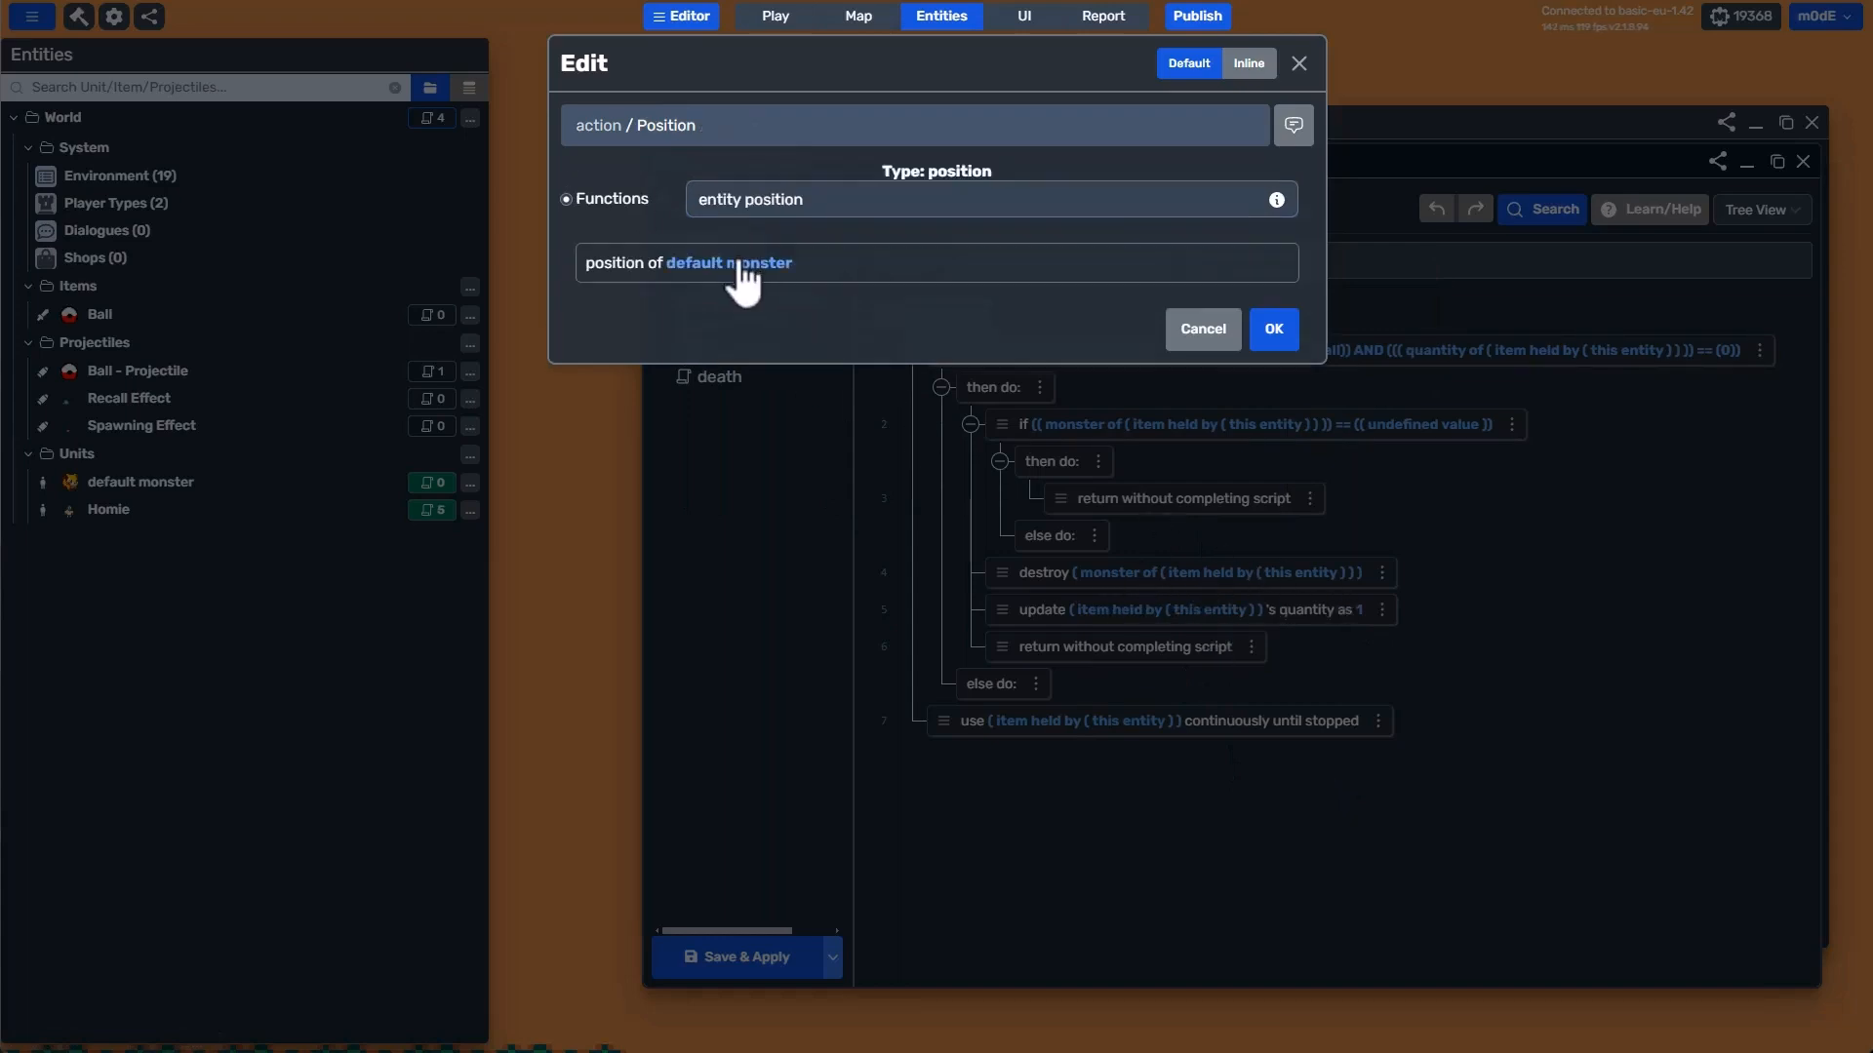
left_click(731, 258)
left_click(617, 234)
left_click(741, 234)
type("e v")
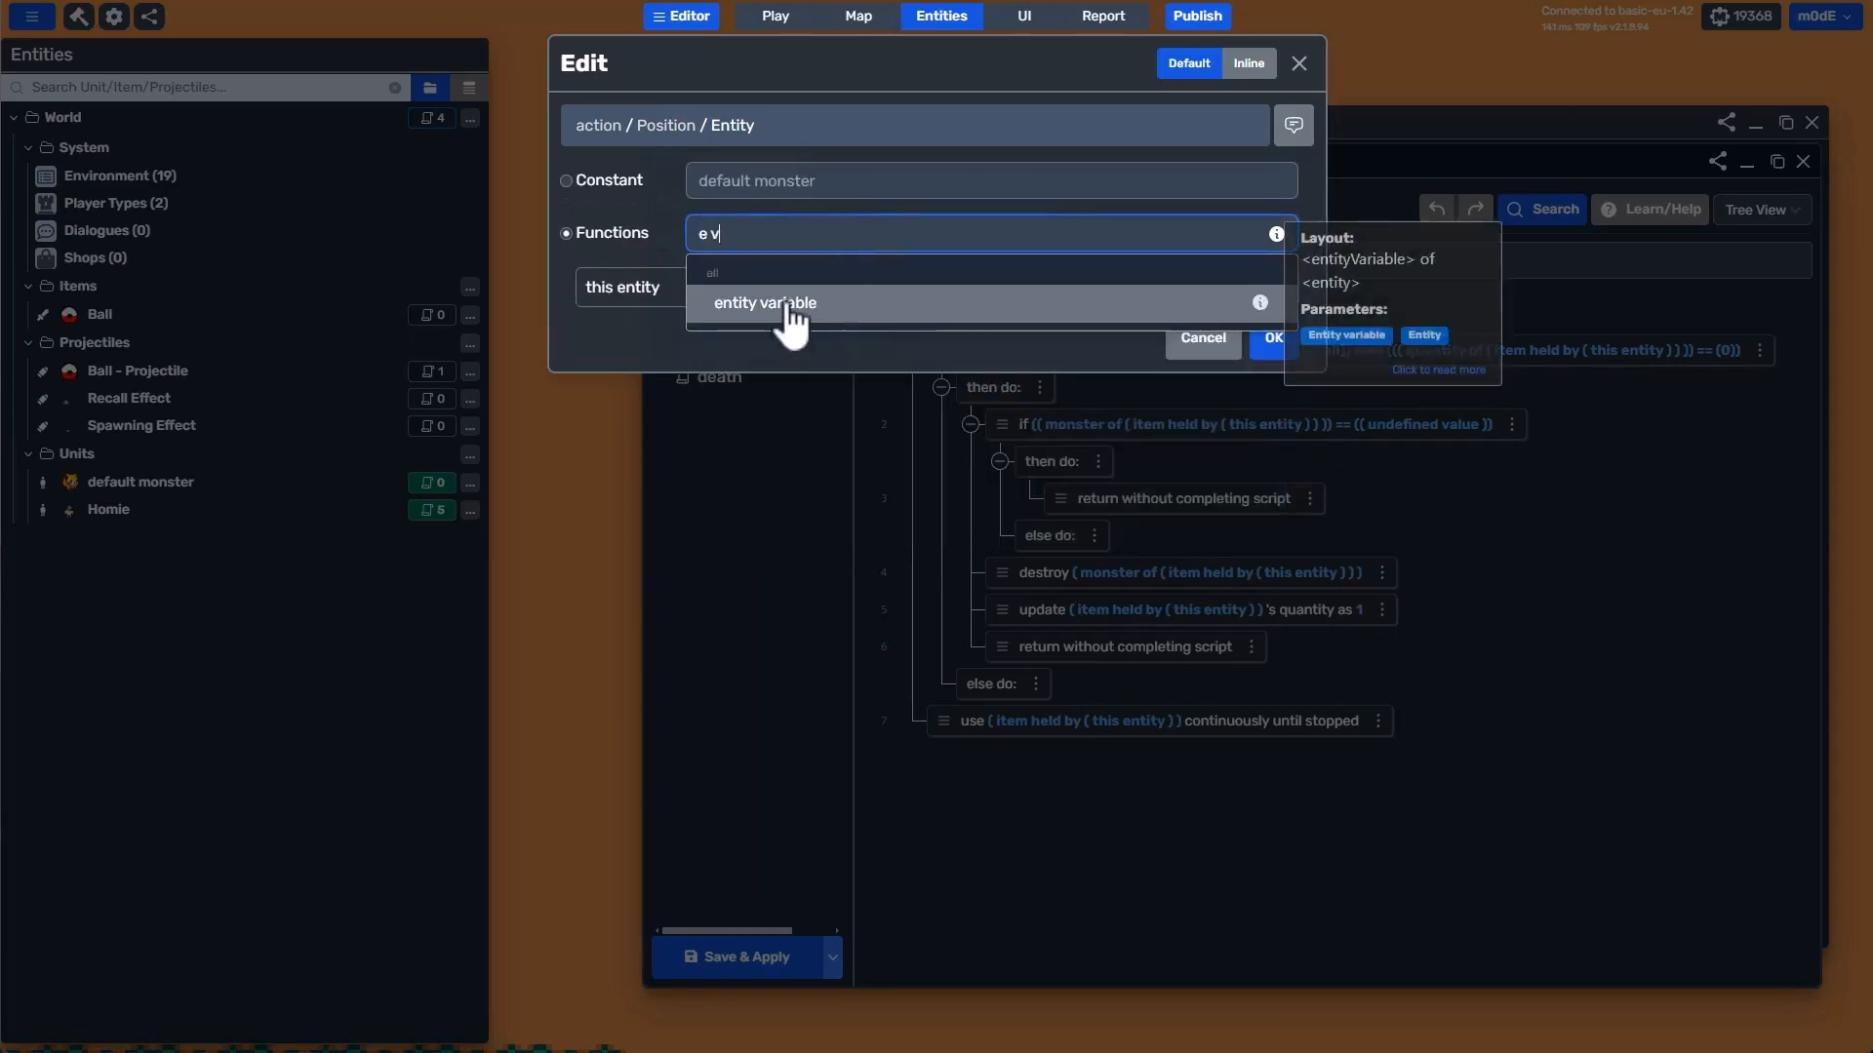
left_click(770, 304)
left_click(648, 291)
key("Return")
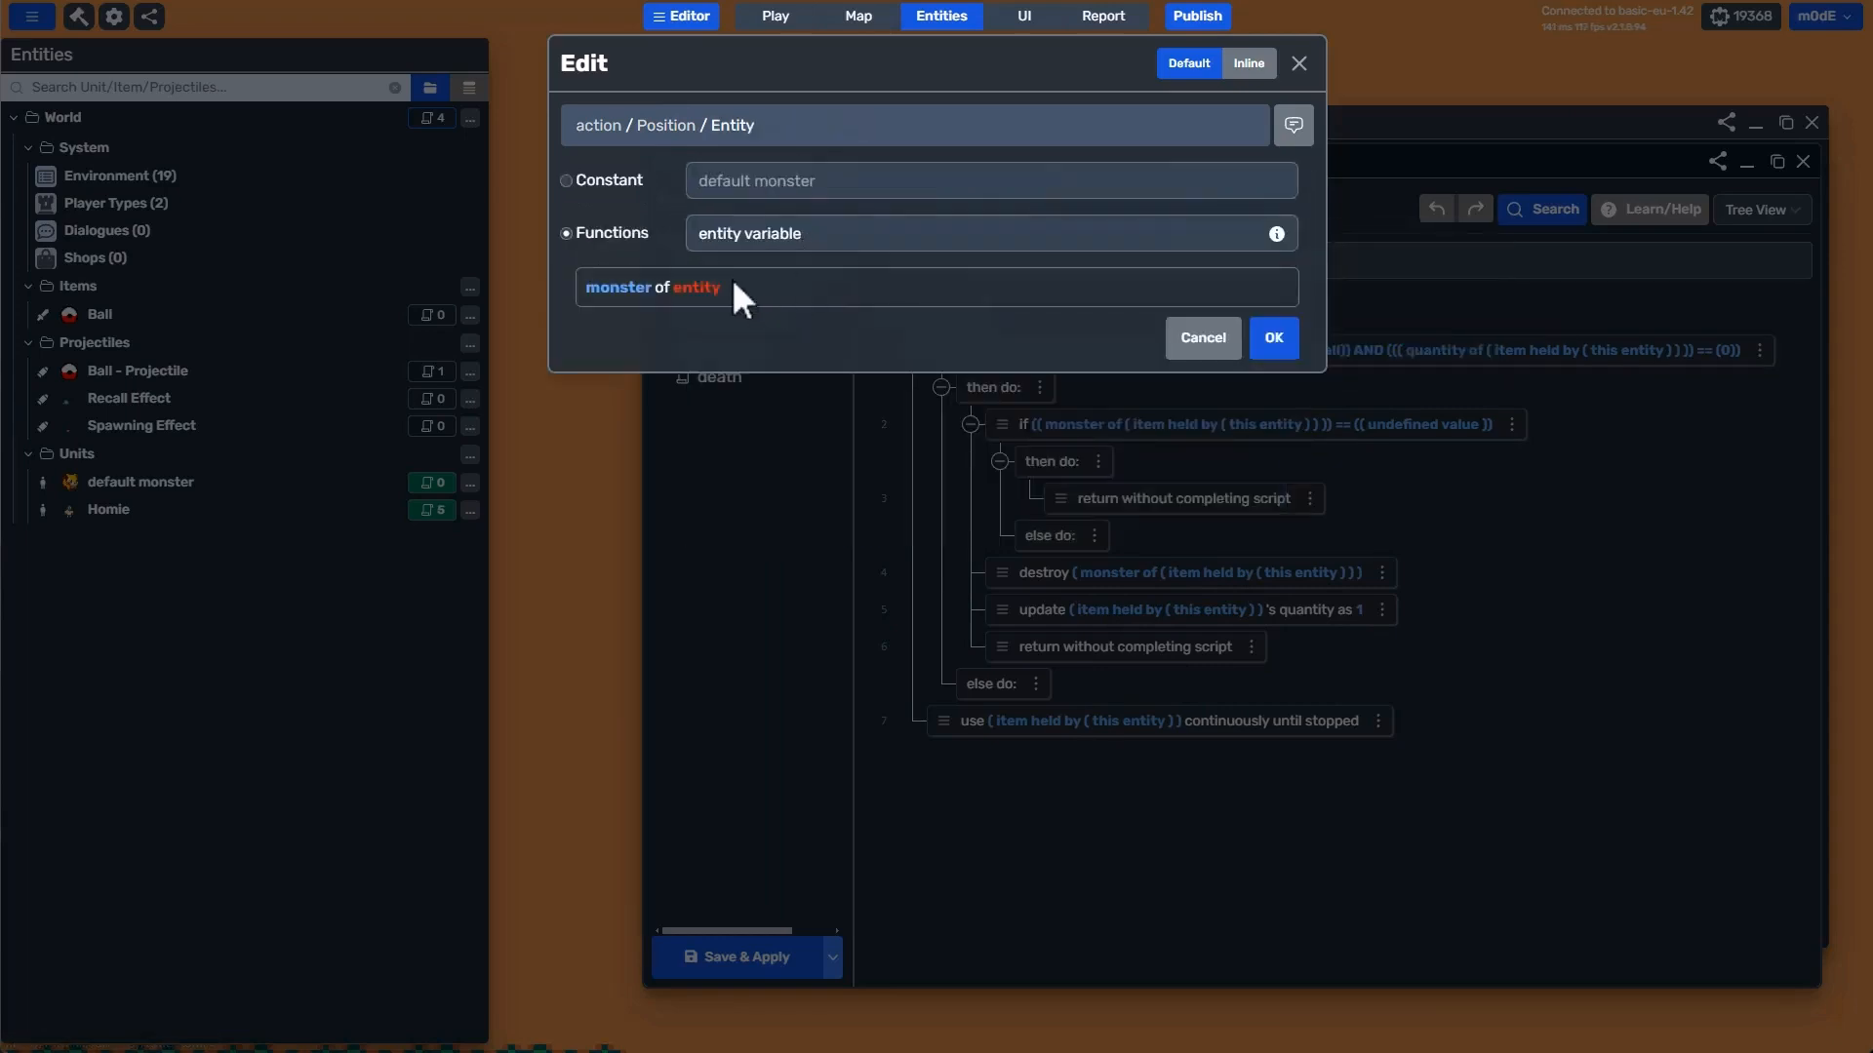
Make the monster variable's owner the item currently held by this entity, and confirm the position expression.
left_click(737, 287)
left_click(647, 232)
left_click(766, 234)
scroll(840, 334, "down", 8)
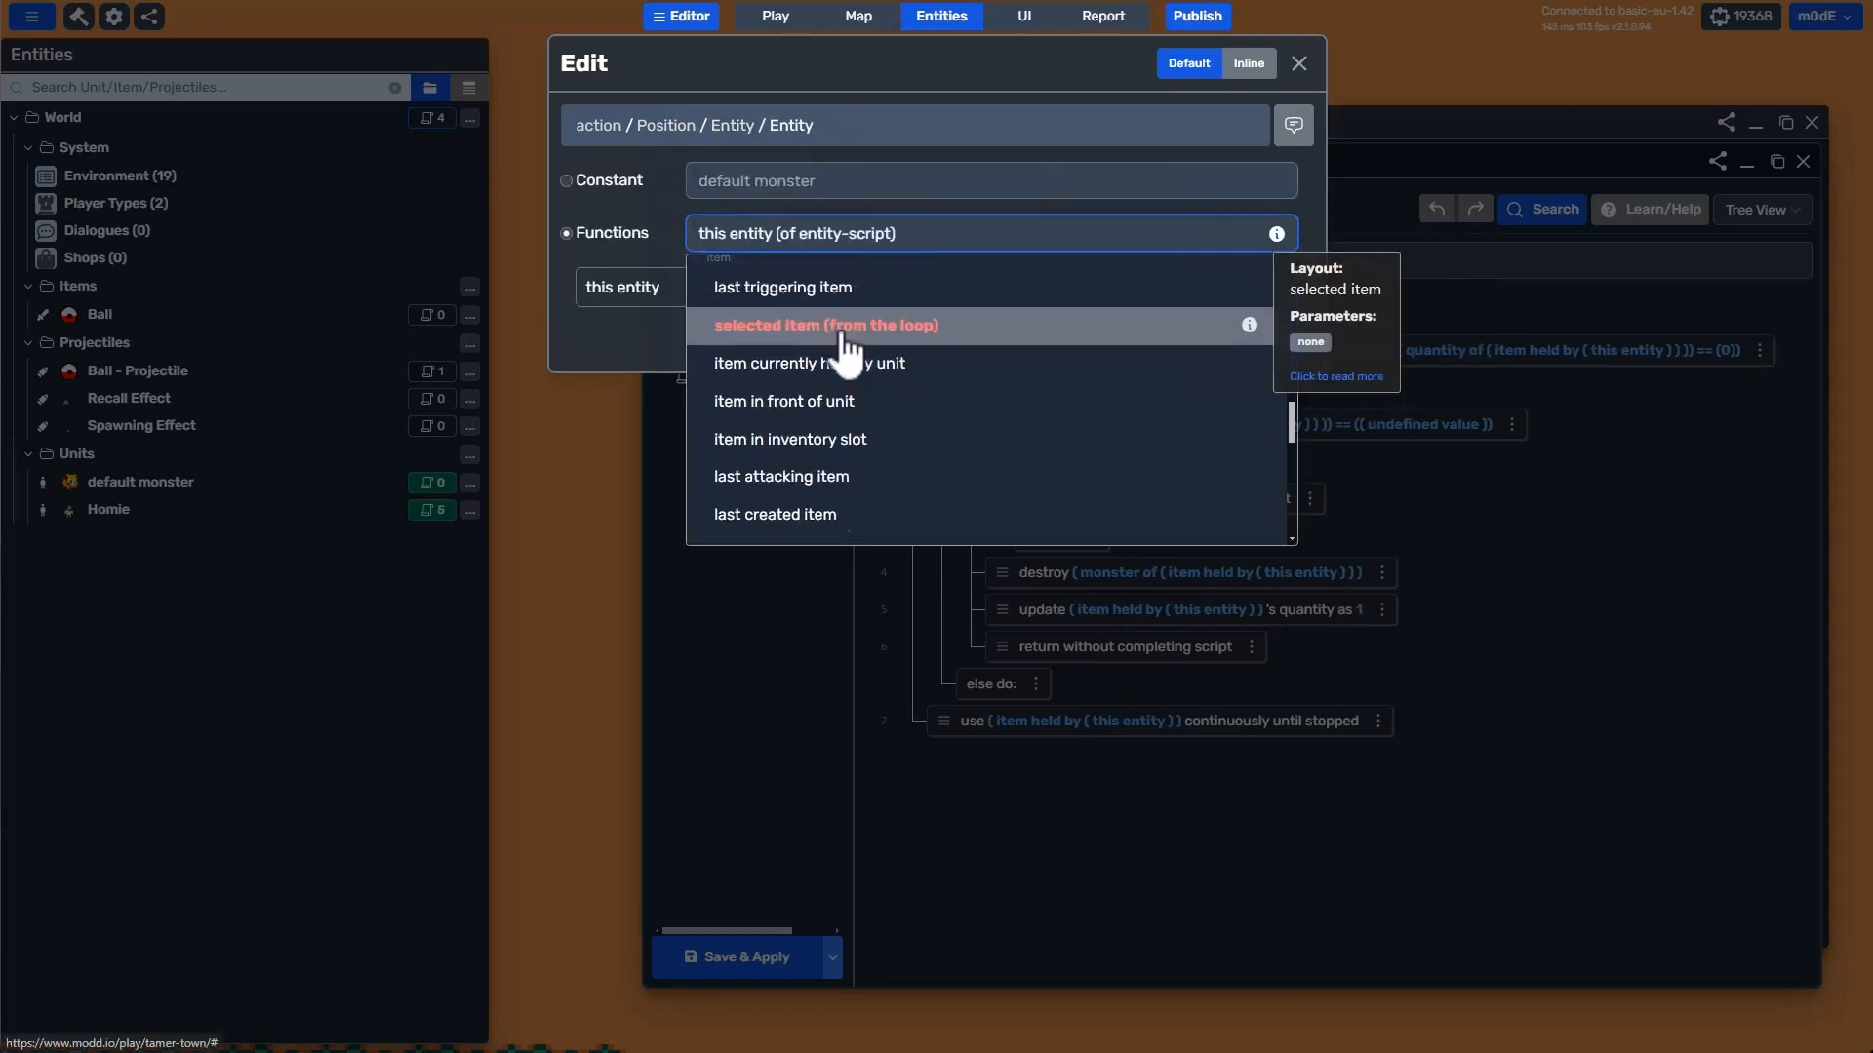
left_click(841, 363)
left_click(700, 289)
left_click(742, 181)
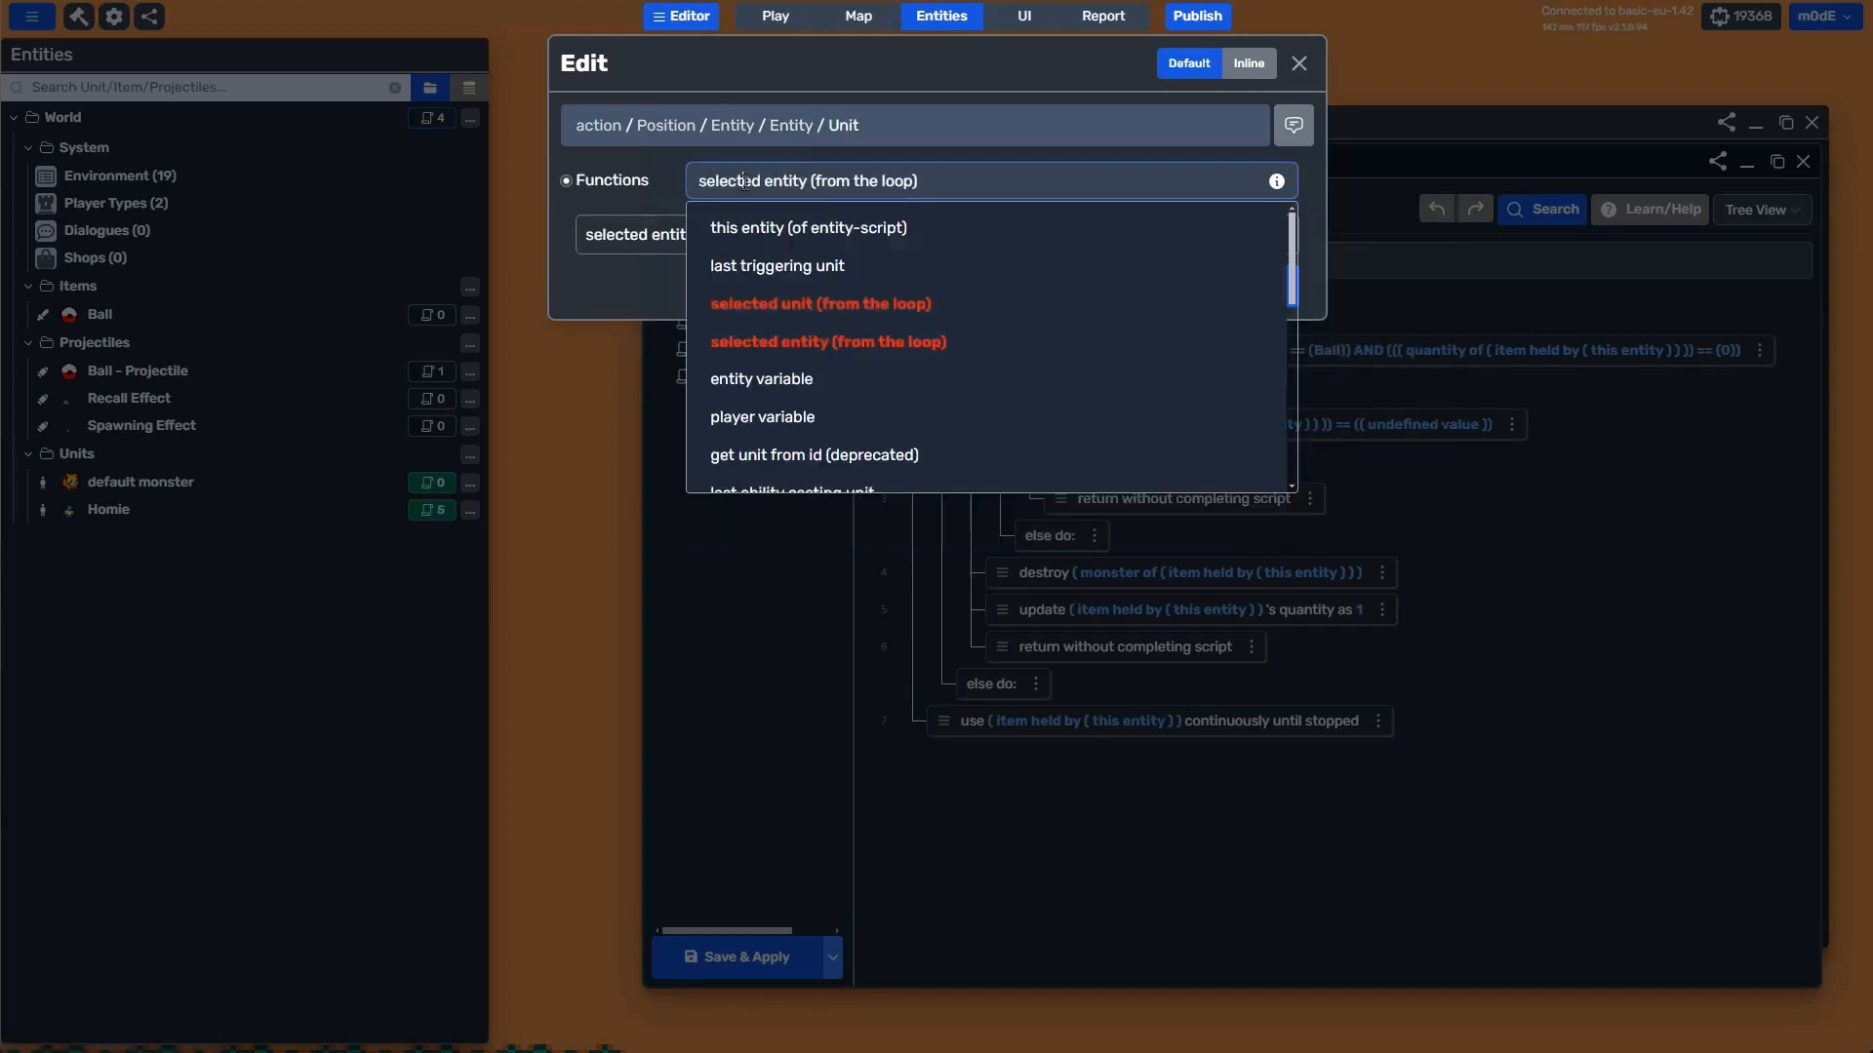
left_click(793, 239)
key("Return")
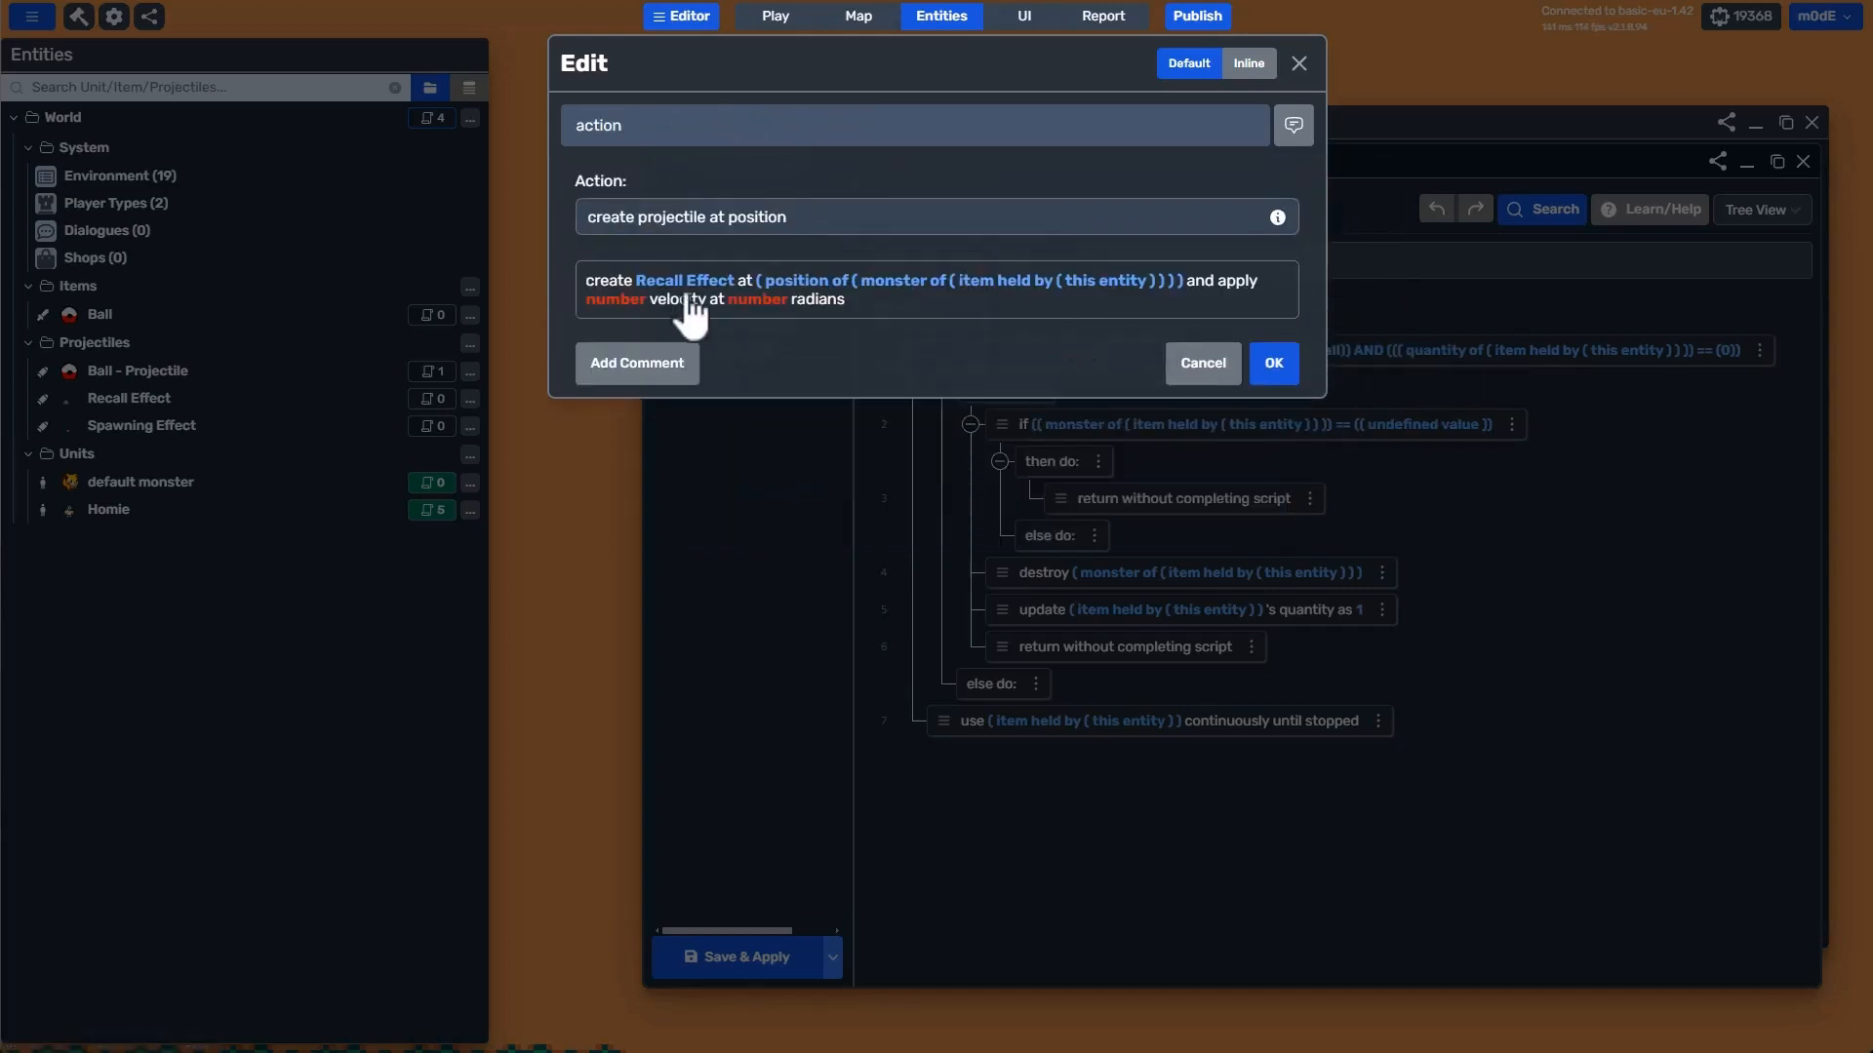
Set the Recall Effect action's velocity and angle to 0, and save and apply Homie's scripts.
left_click(610, 298)
key("Return")
left_click(698, 299)
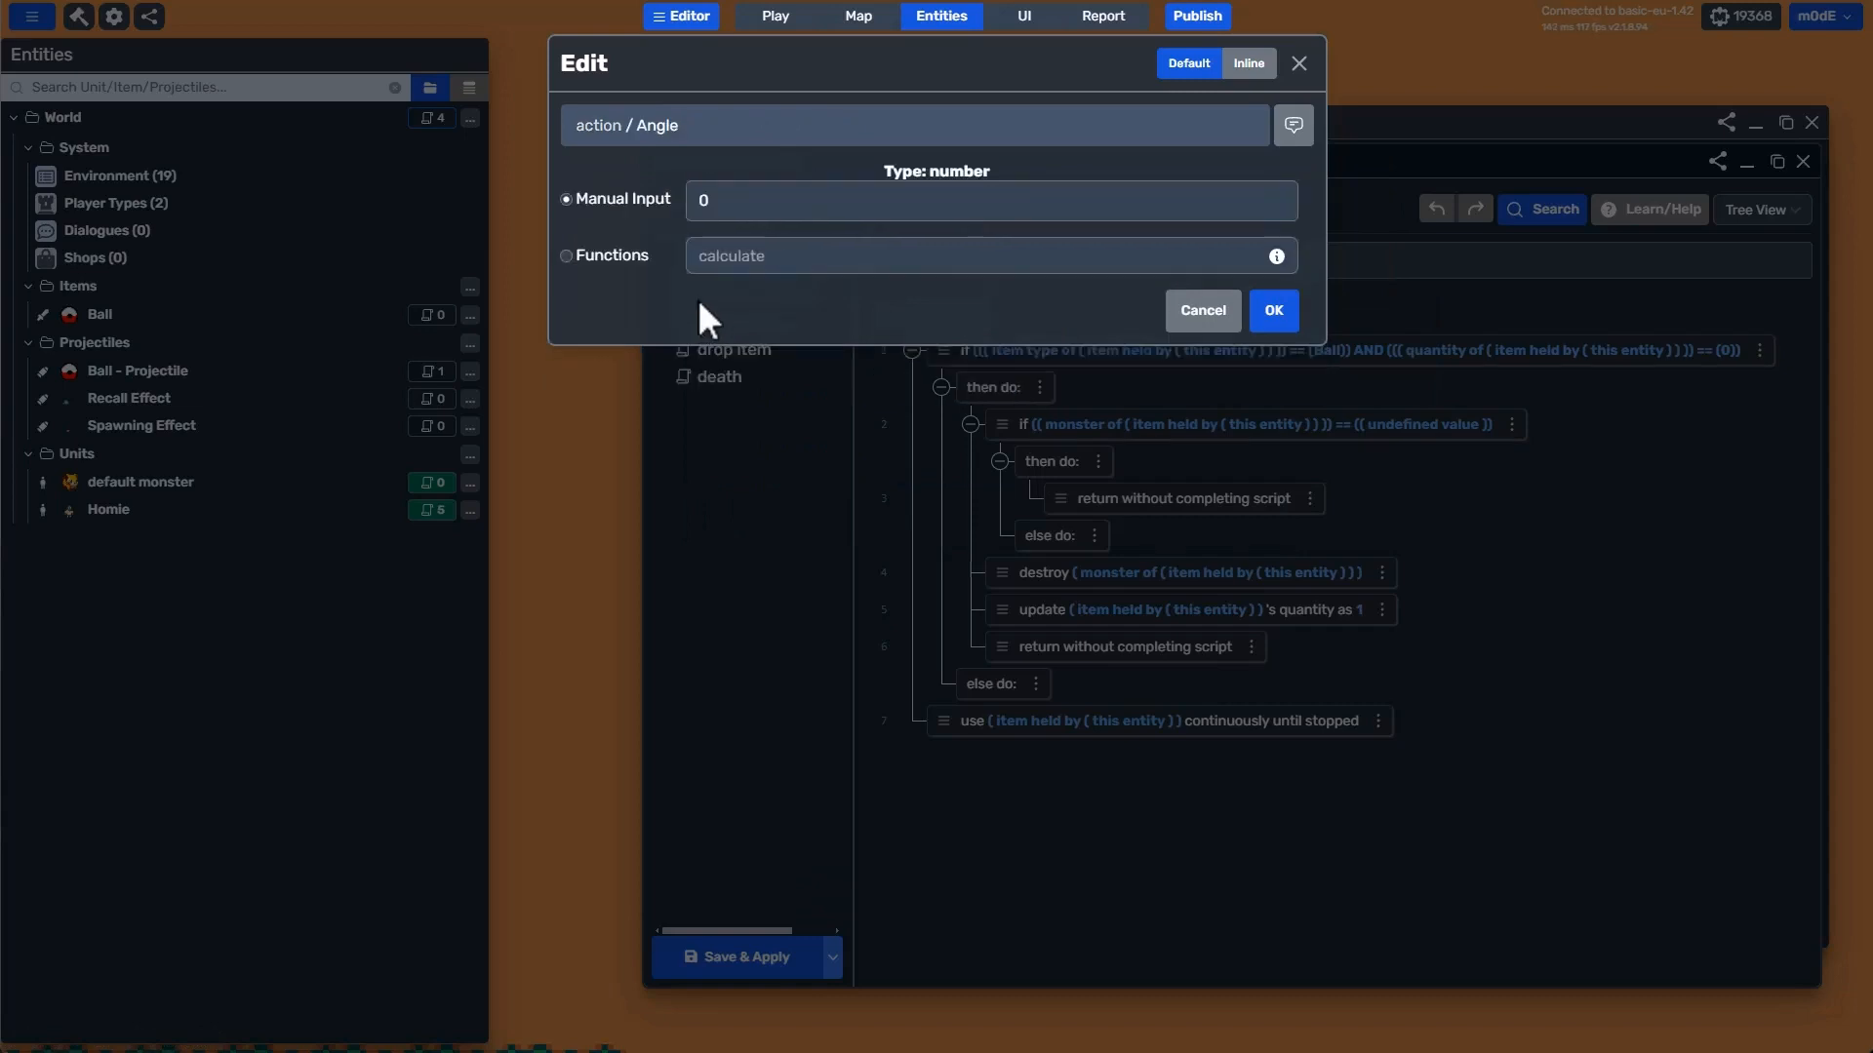
key("Return")
key("Return")
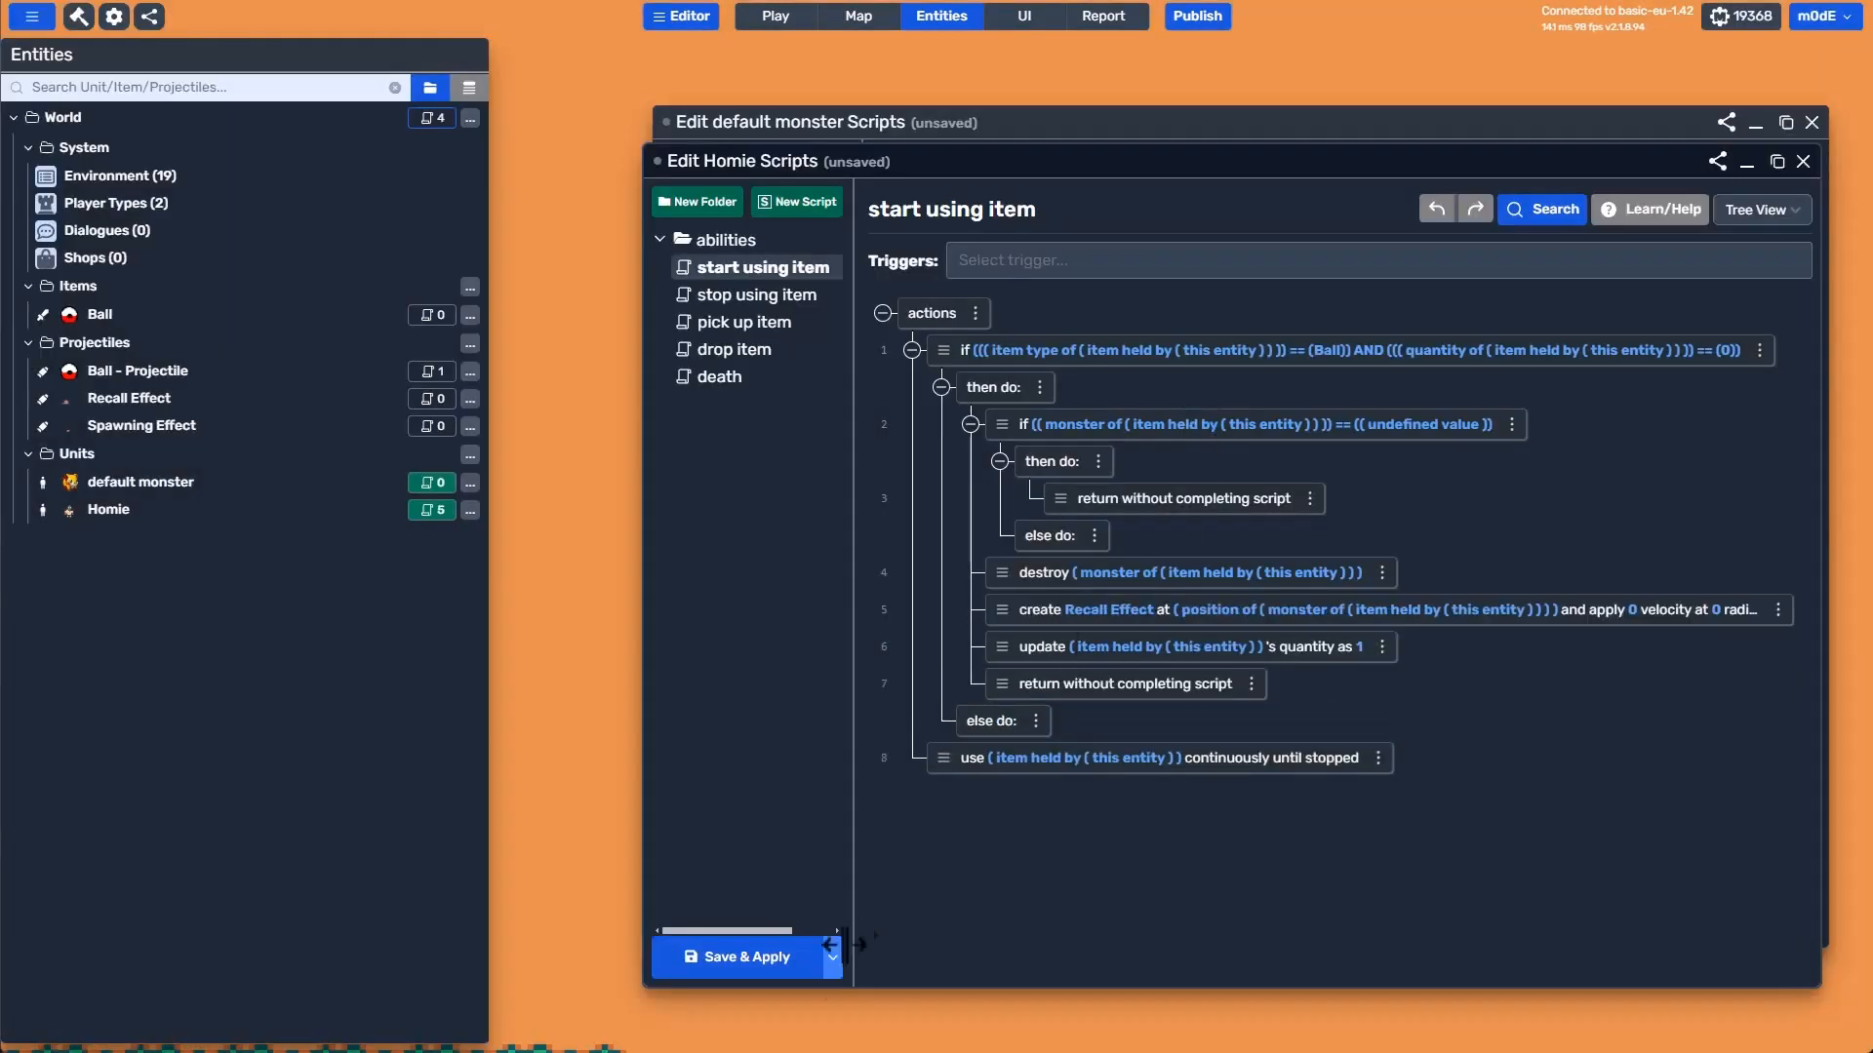
left_click(770, 963)
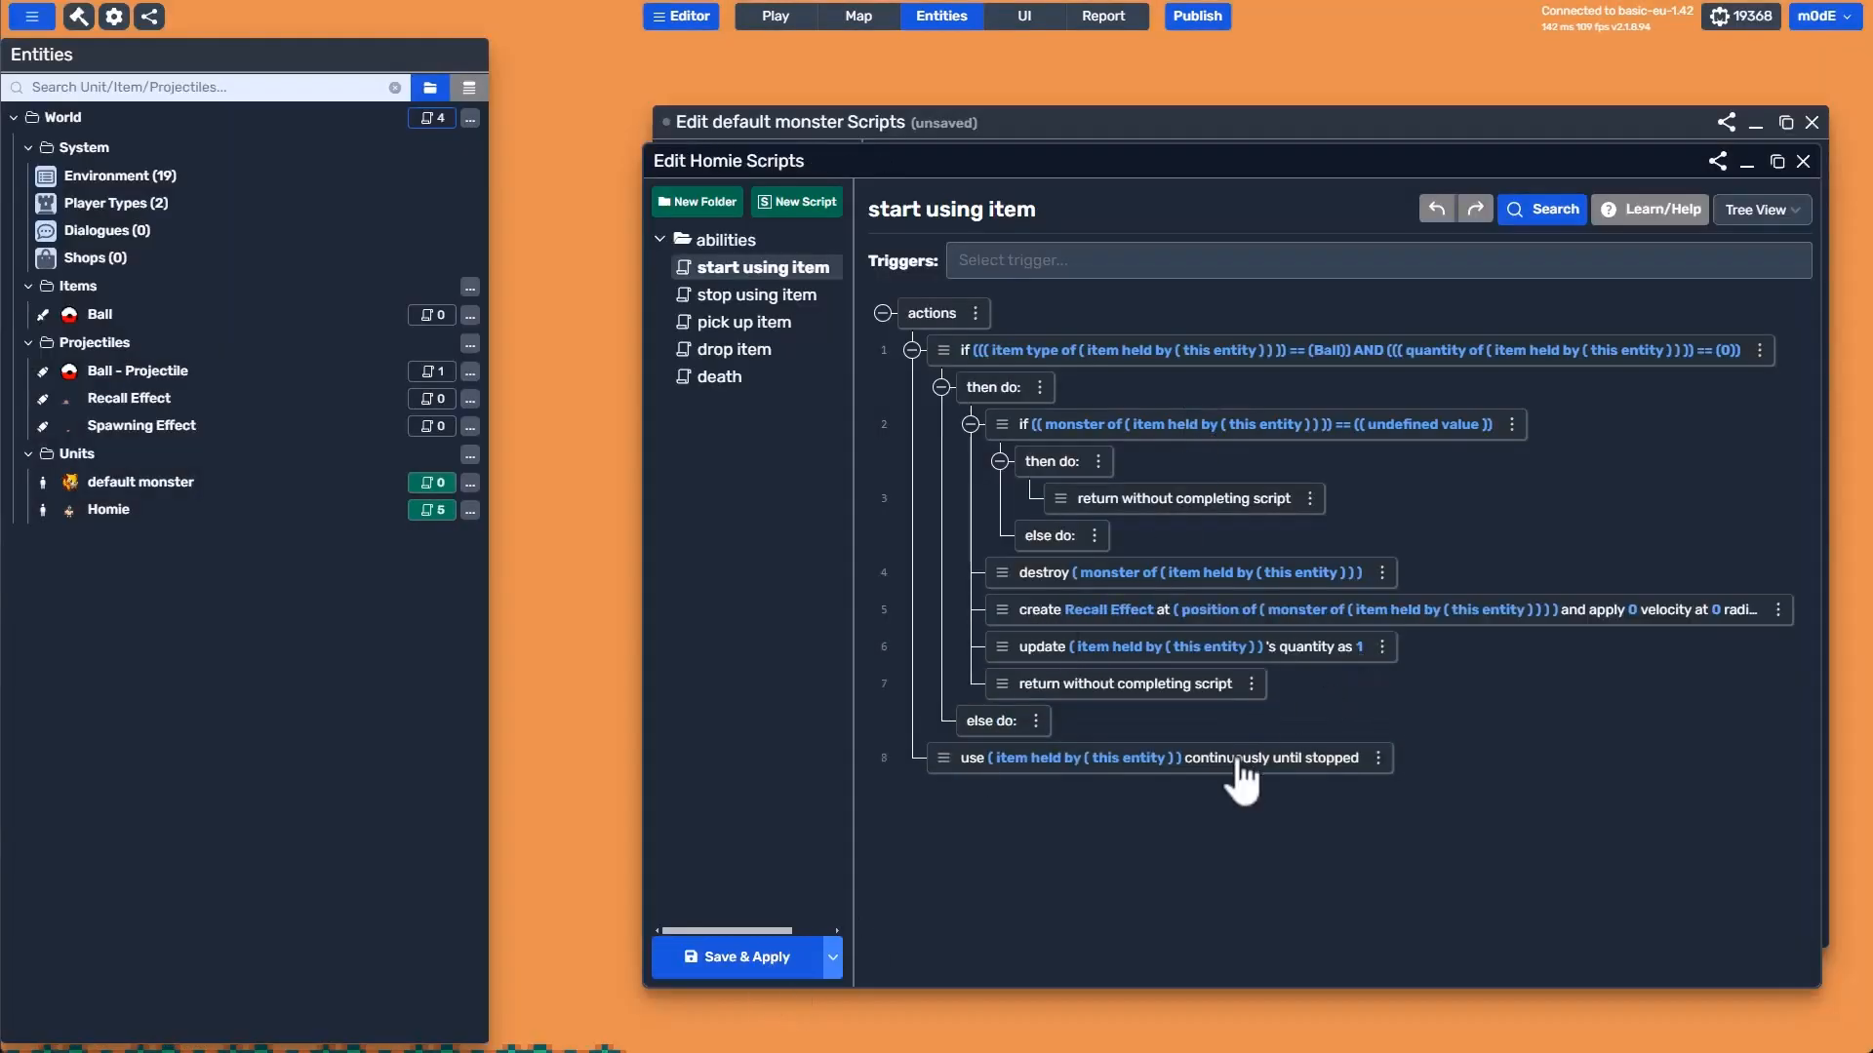
Play-test the game by throwing the ball to spawn the monster and recalling it, watching for the effects.
key("s")
key("a")
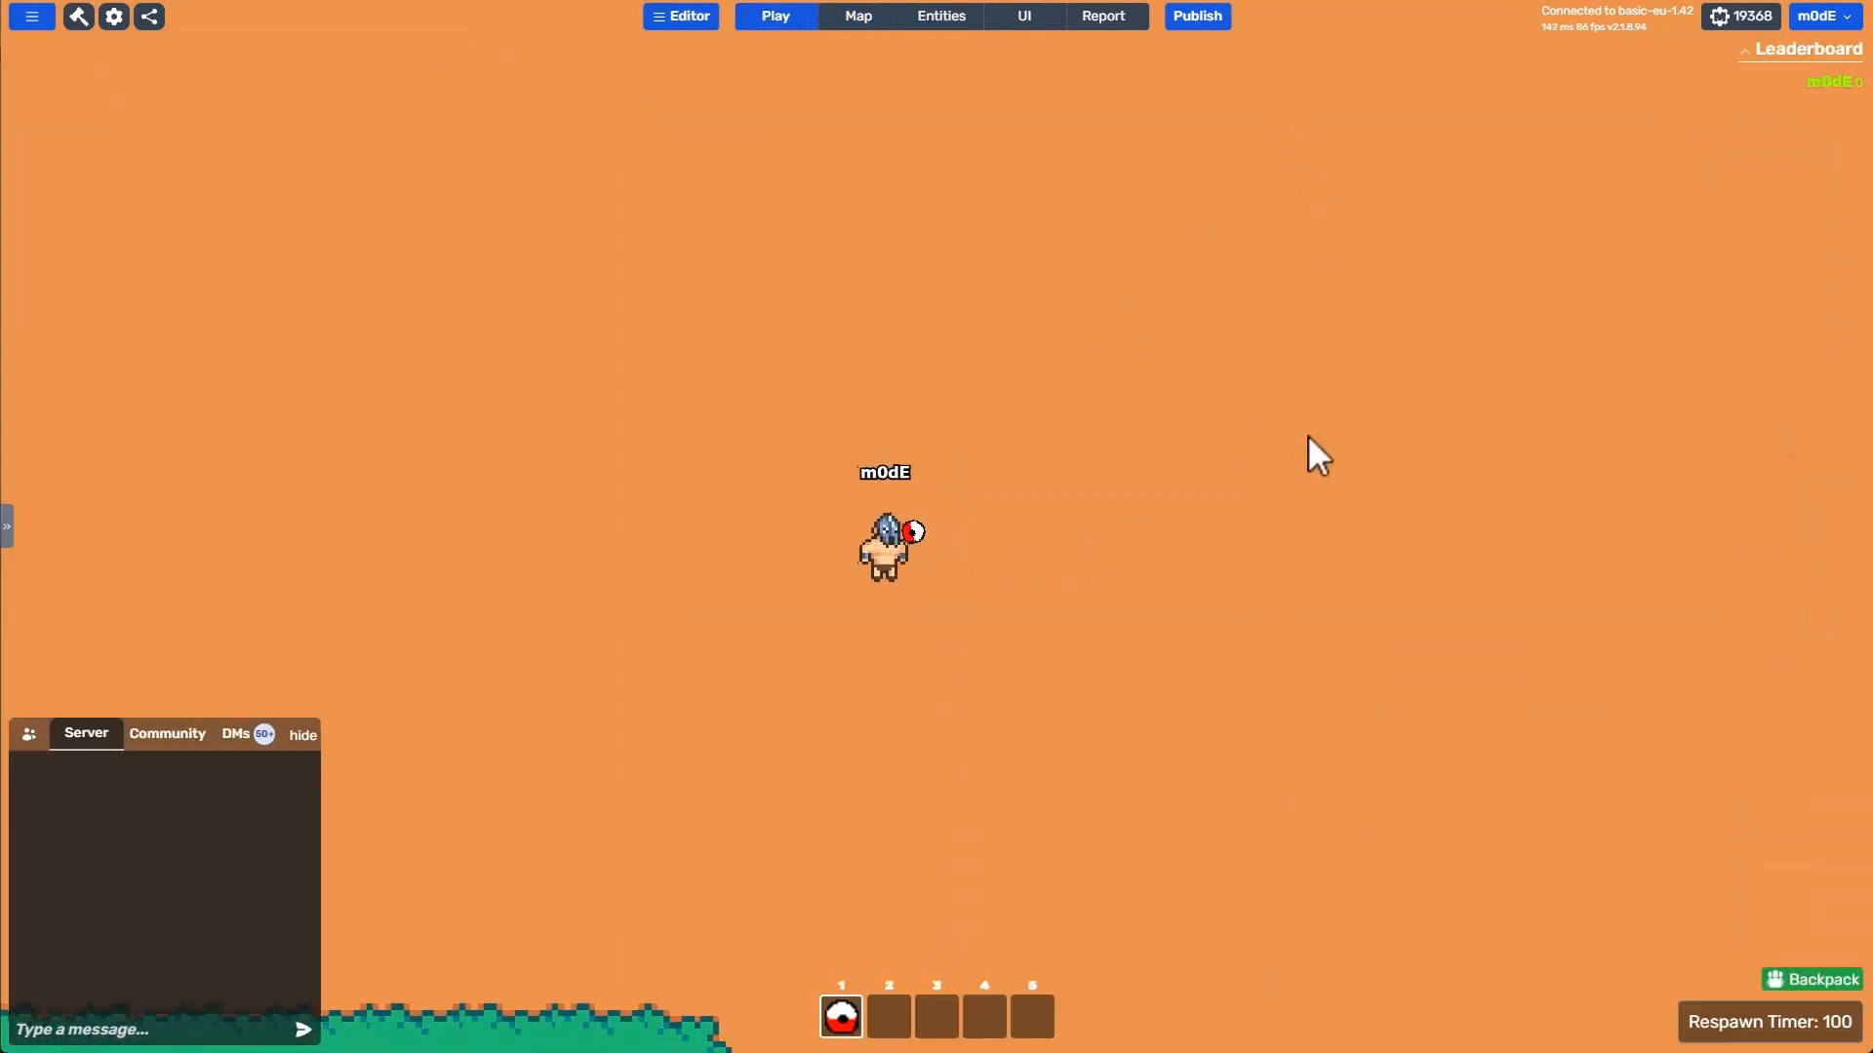
left_click(1307, 435)
key("d")
key("w")
key("a")
key("s")
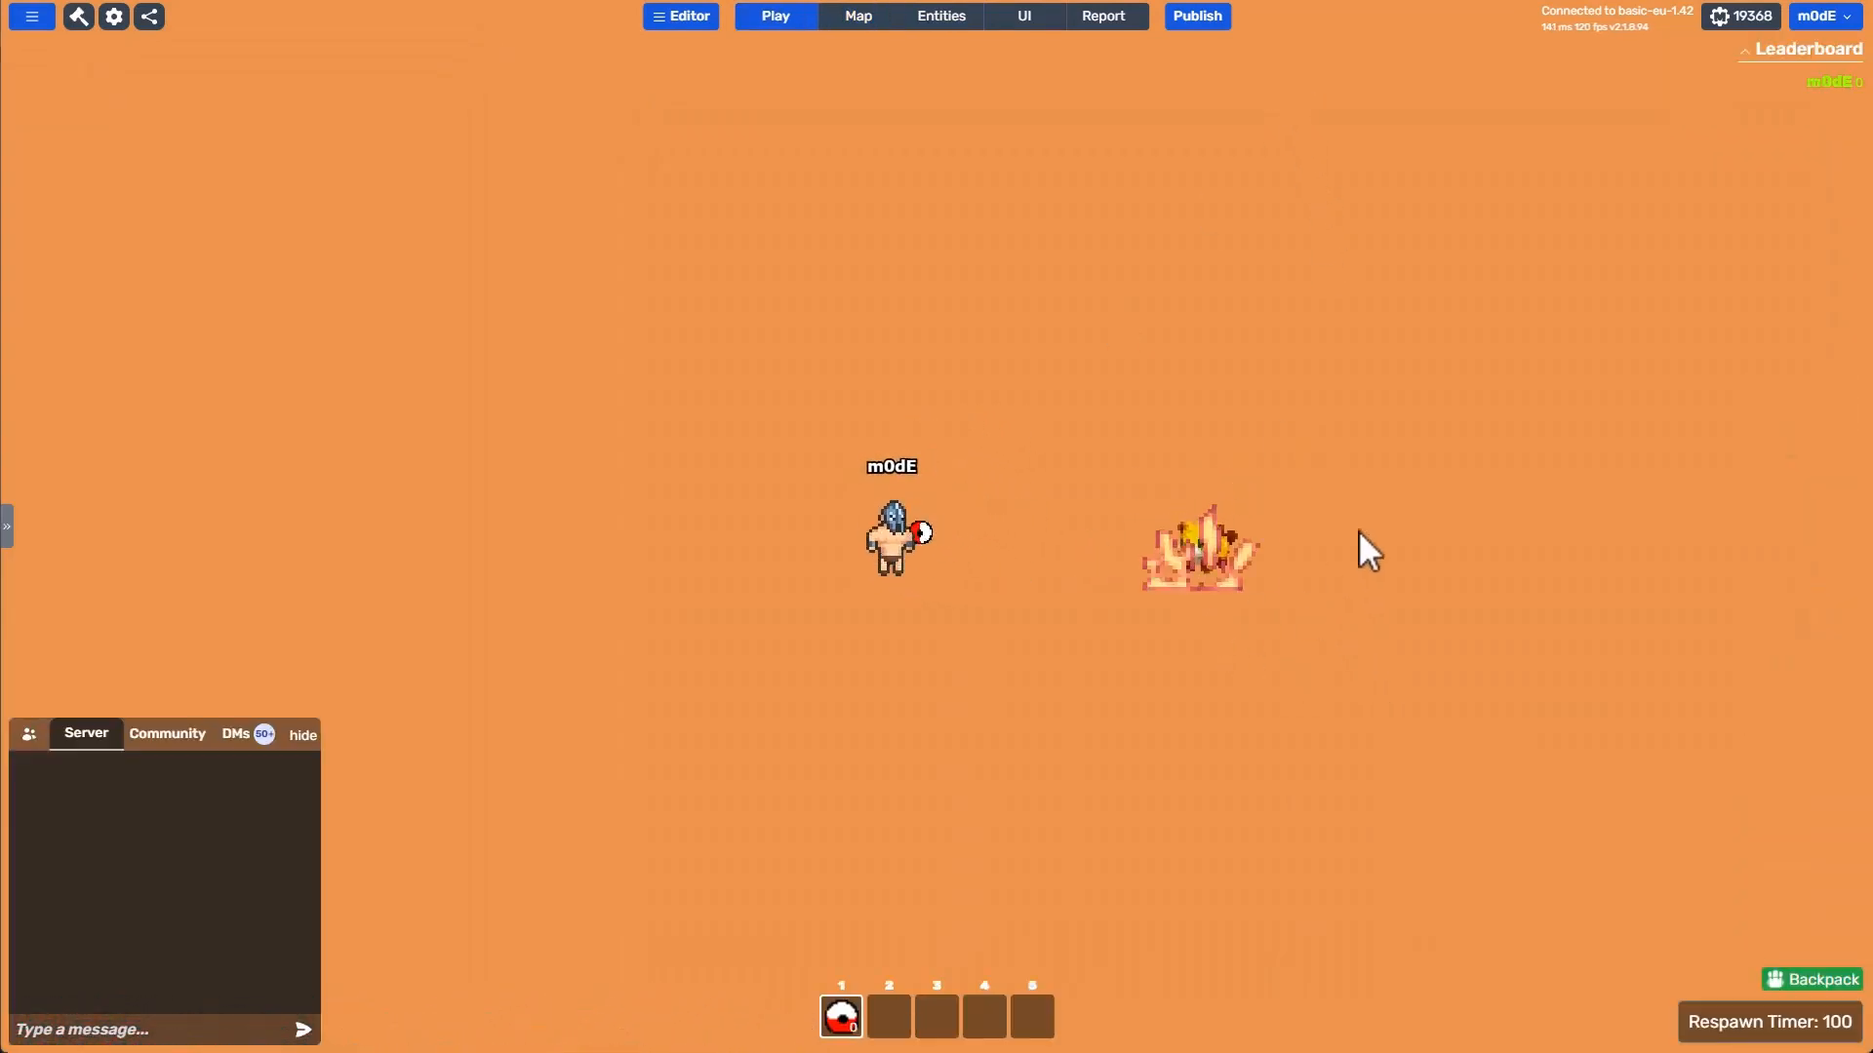
key("d")
key("w")
Save and republish the game for any region as a public game.
left_click(1191, 17)
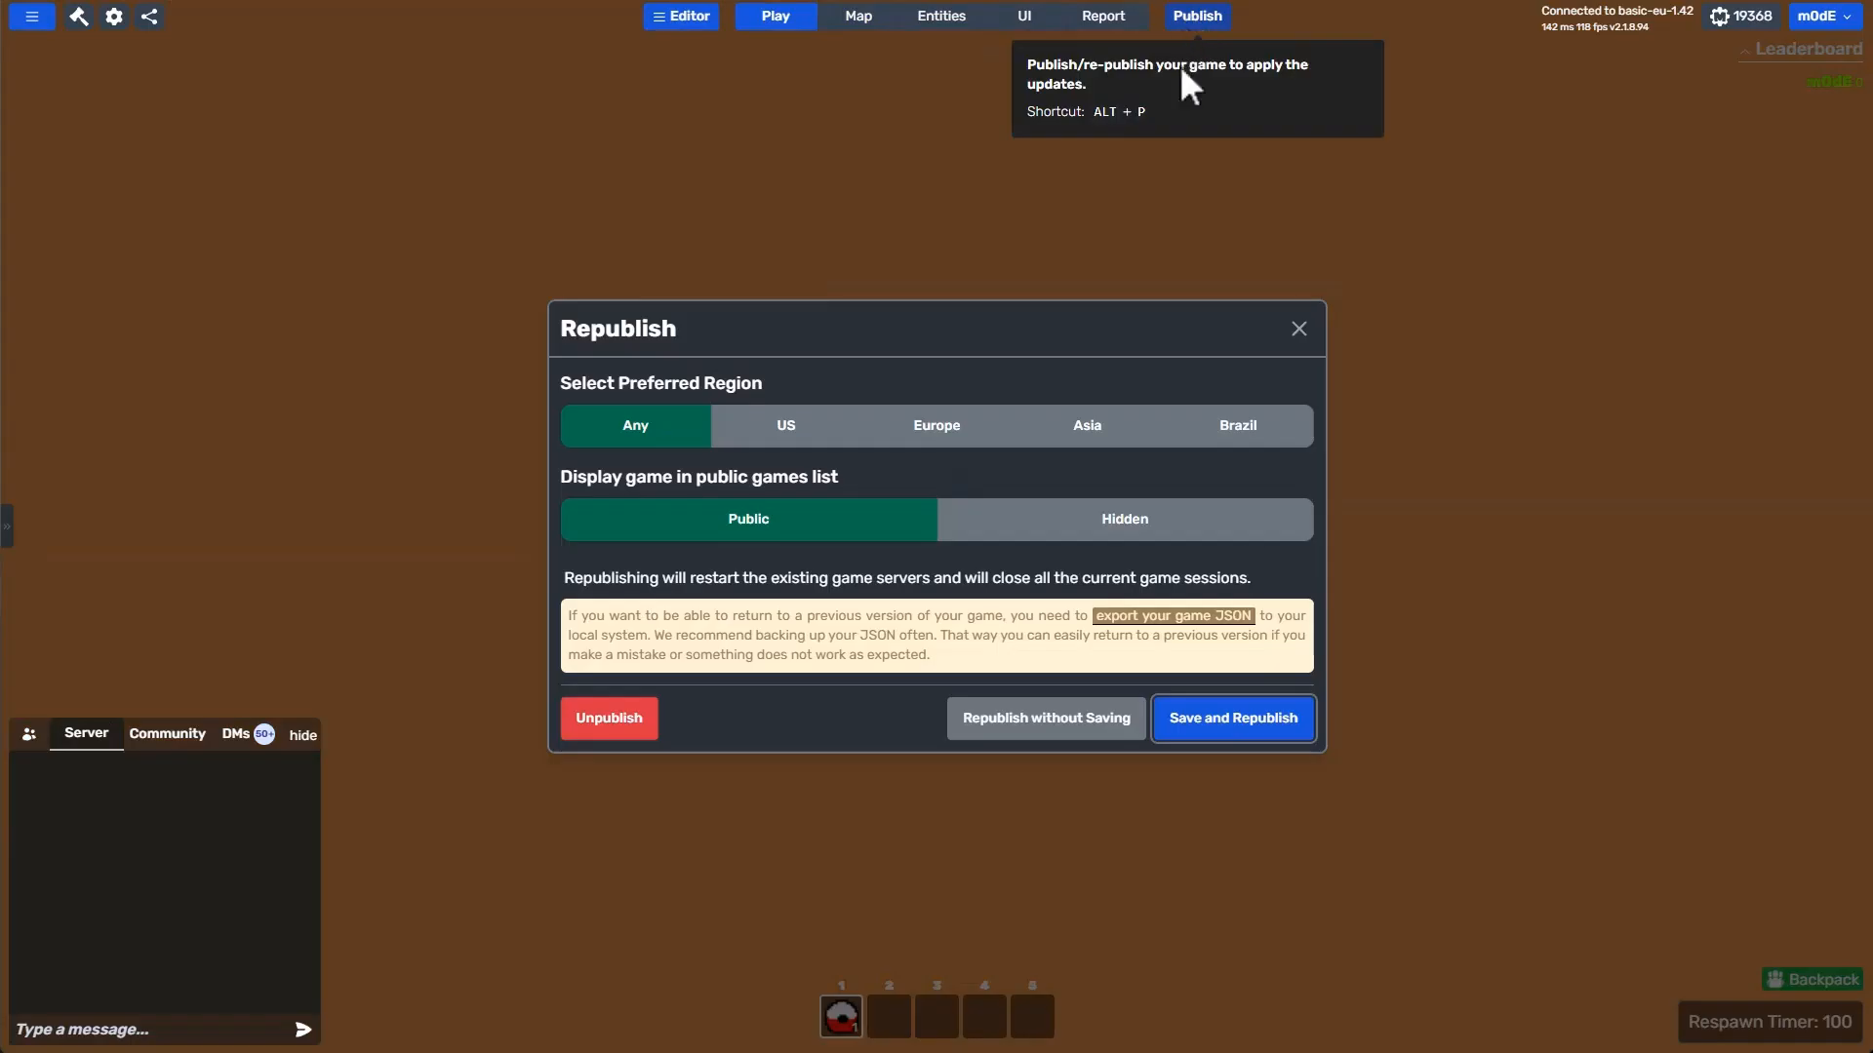
left_click(1227, 724)
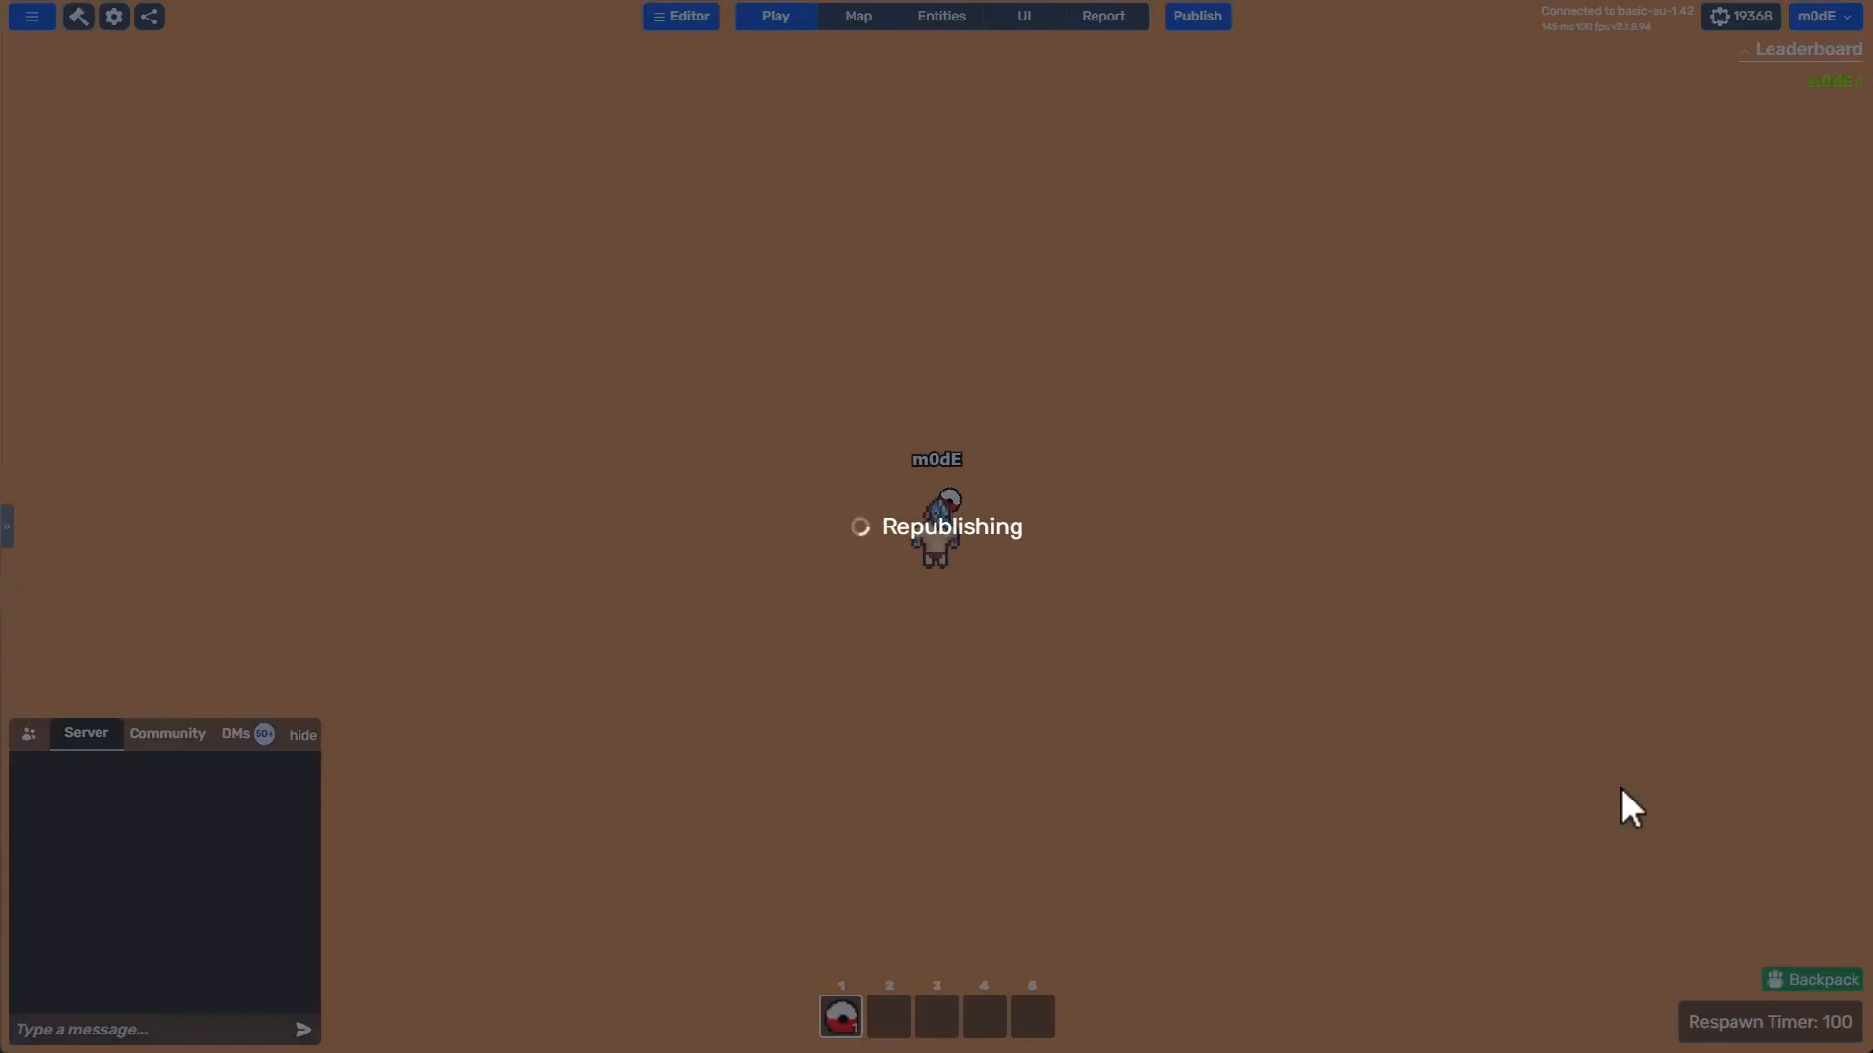
Test the republished game by moving the character, spawning a monster with the ball and recalling it.
key("d")
key("w")
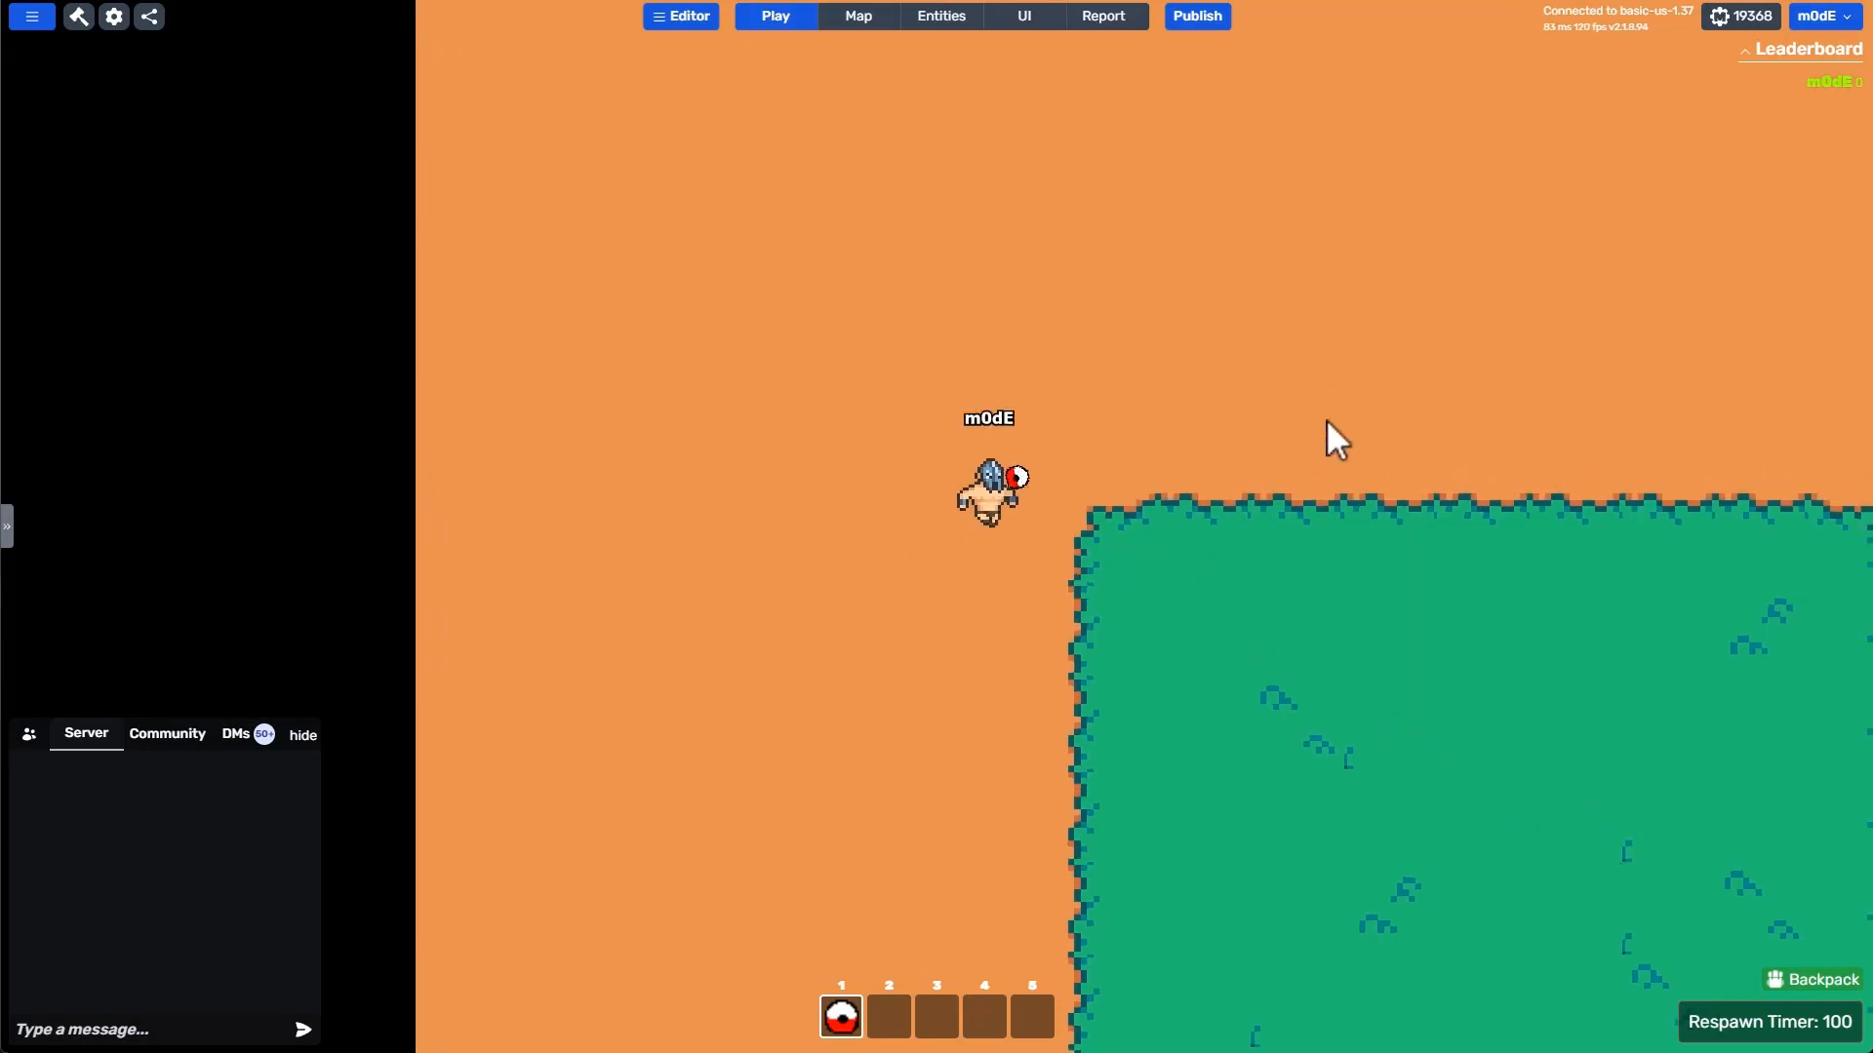
left_click(1331, 429)
key("s")
key("a")
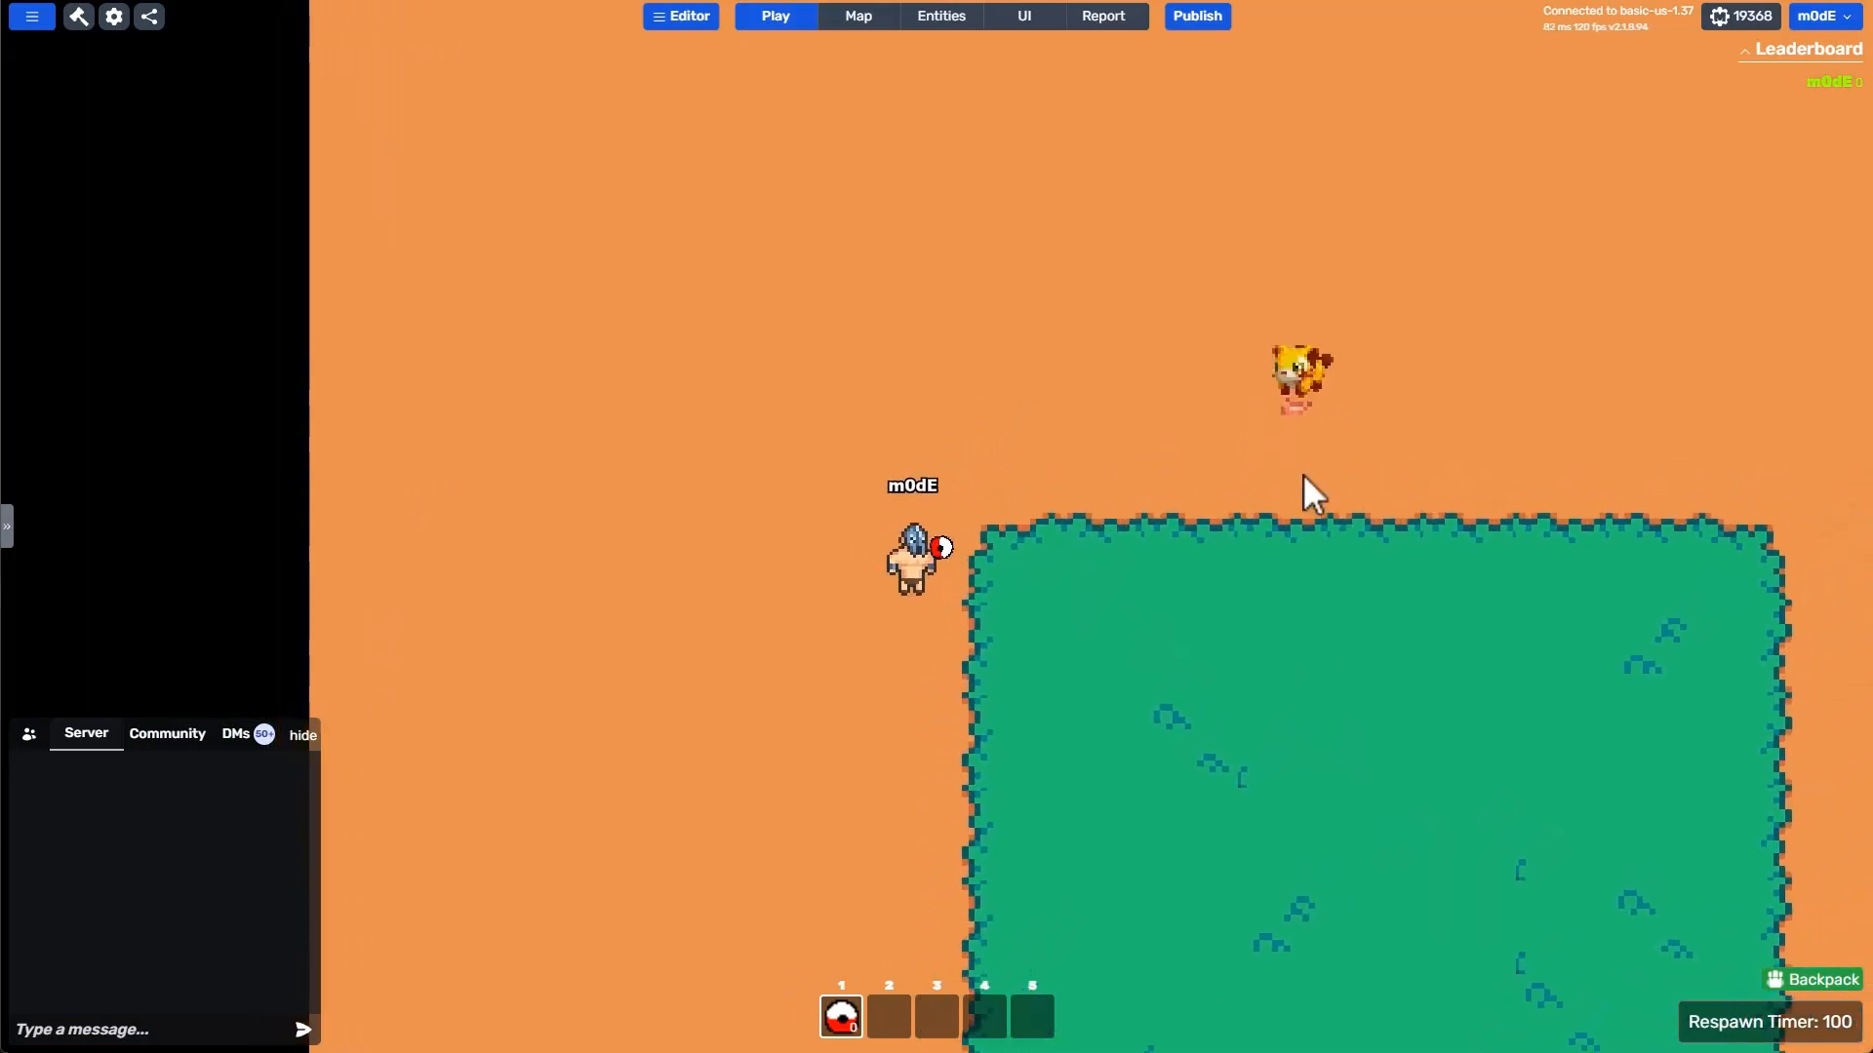
key("w")
key("d")
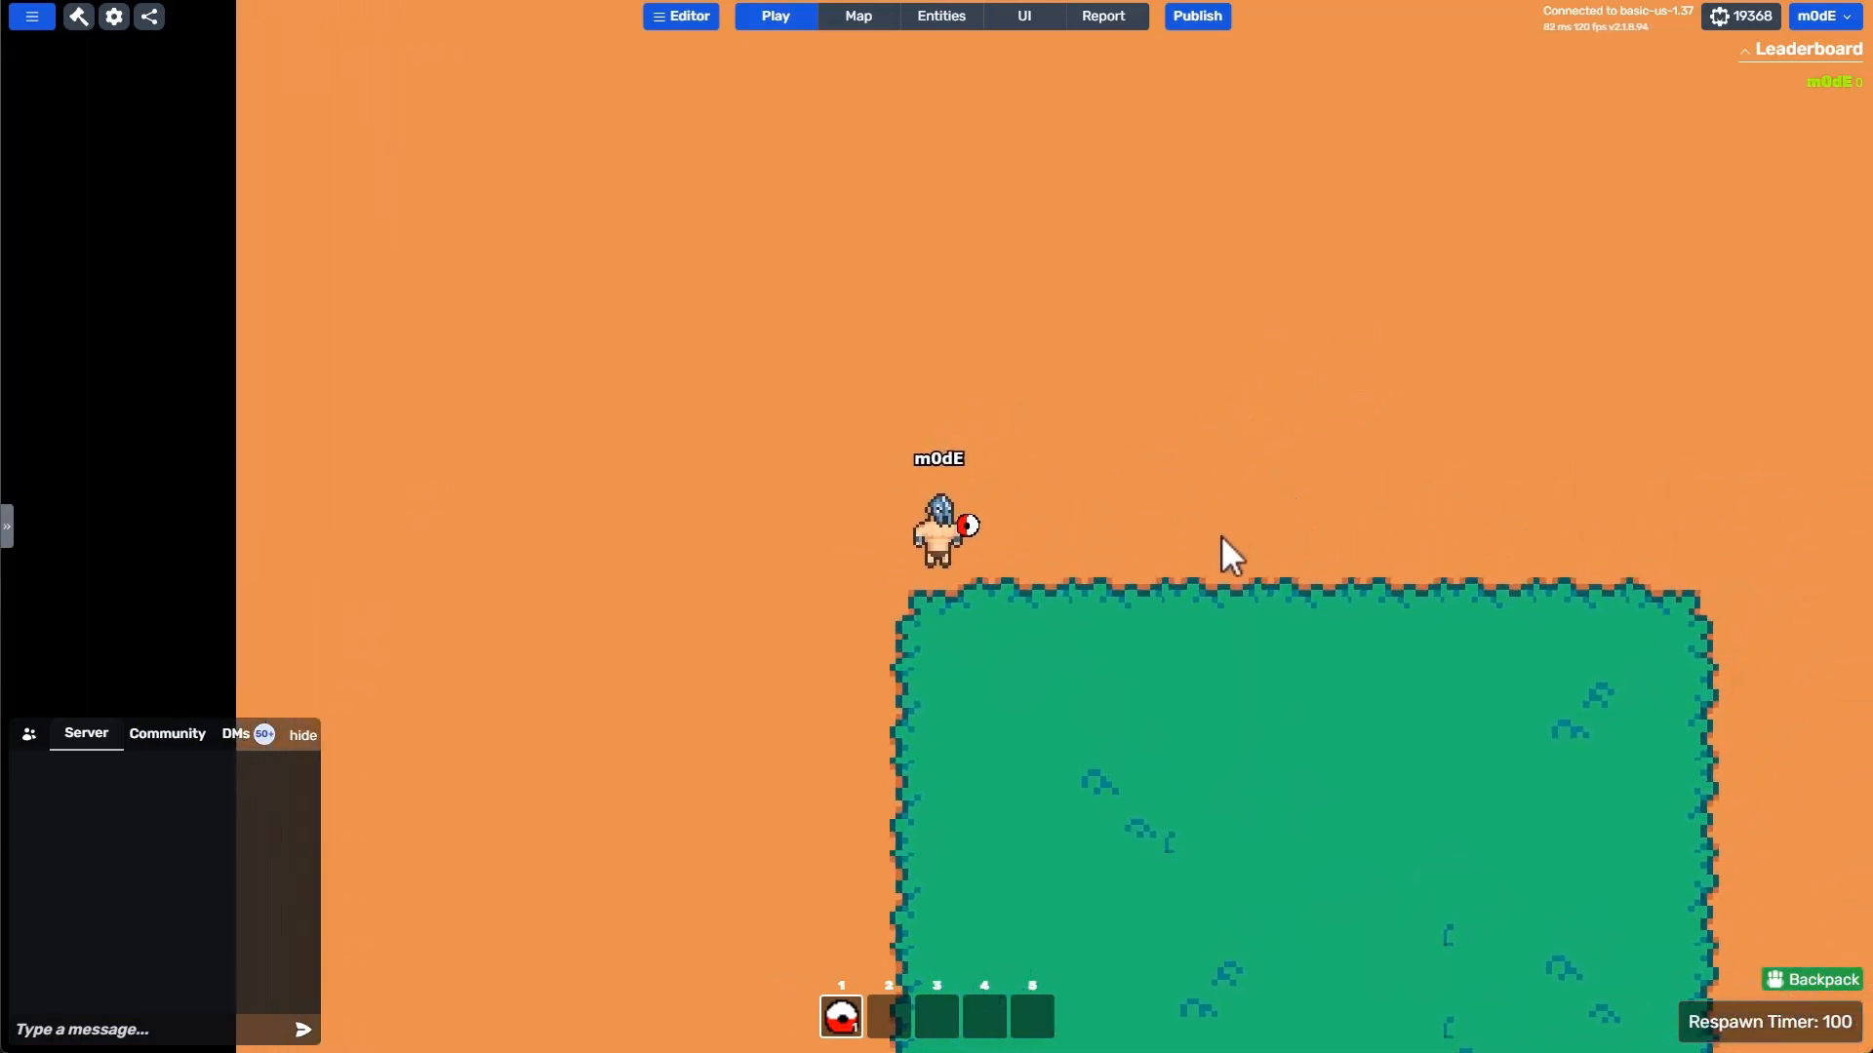
key("d")
In Homie's start using item script, move the create Recall Effect action above the destroy monster action, and save and apply the script.
left_click(941, 16)
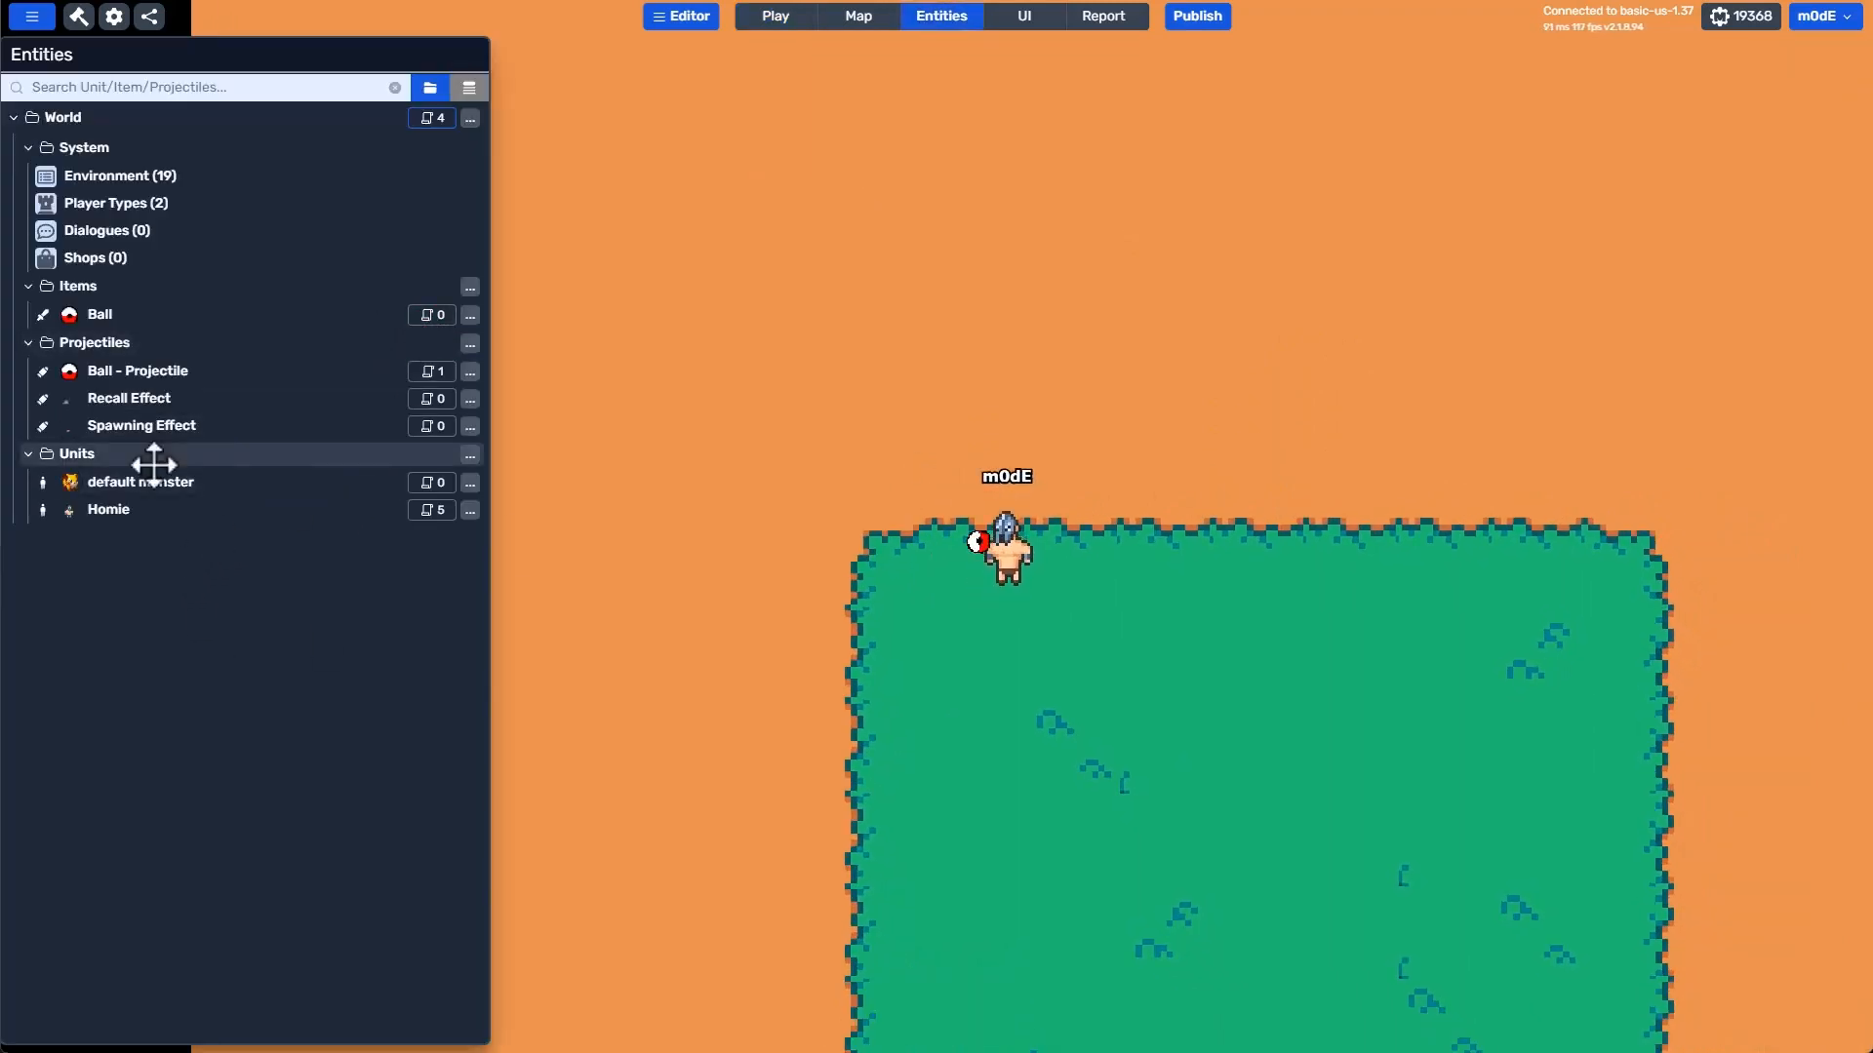
left_click(419, 511)
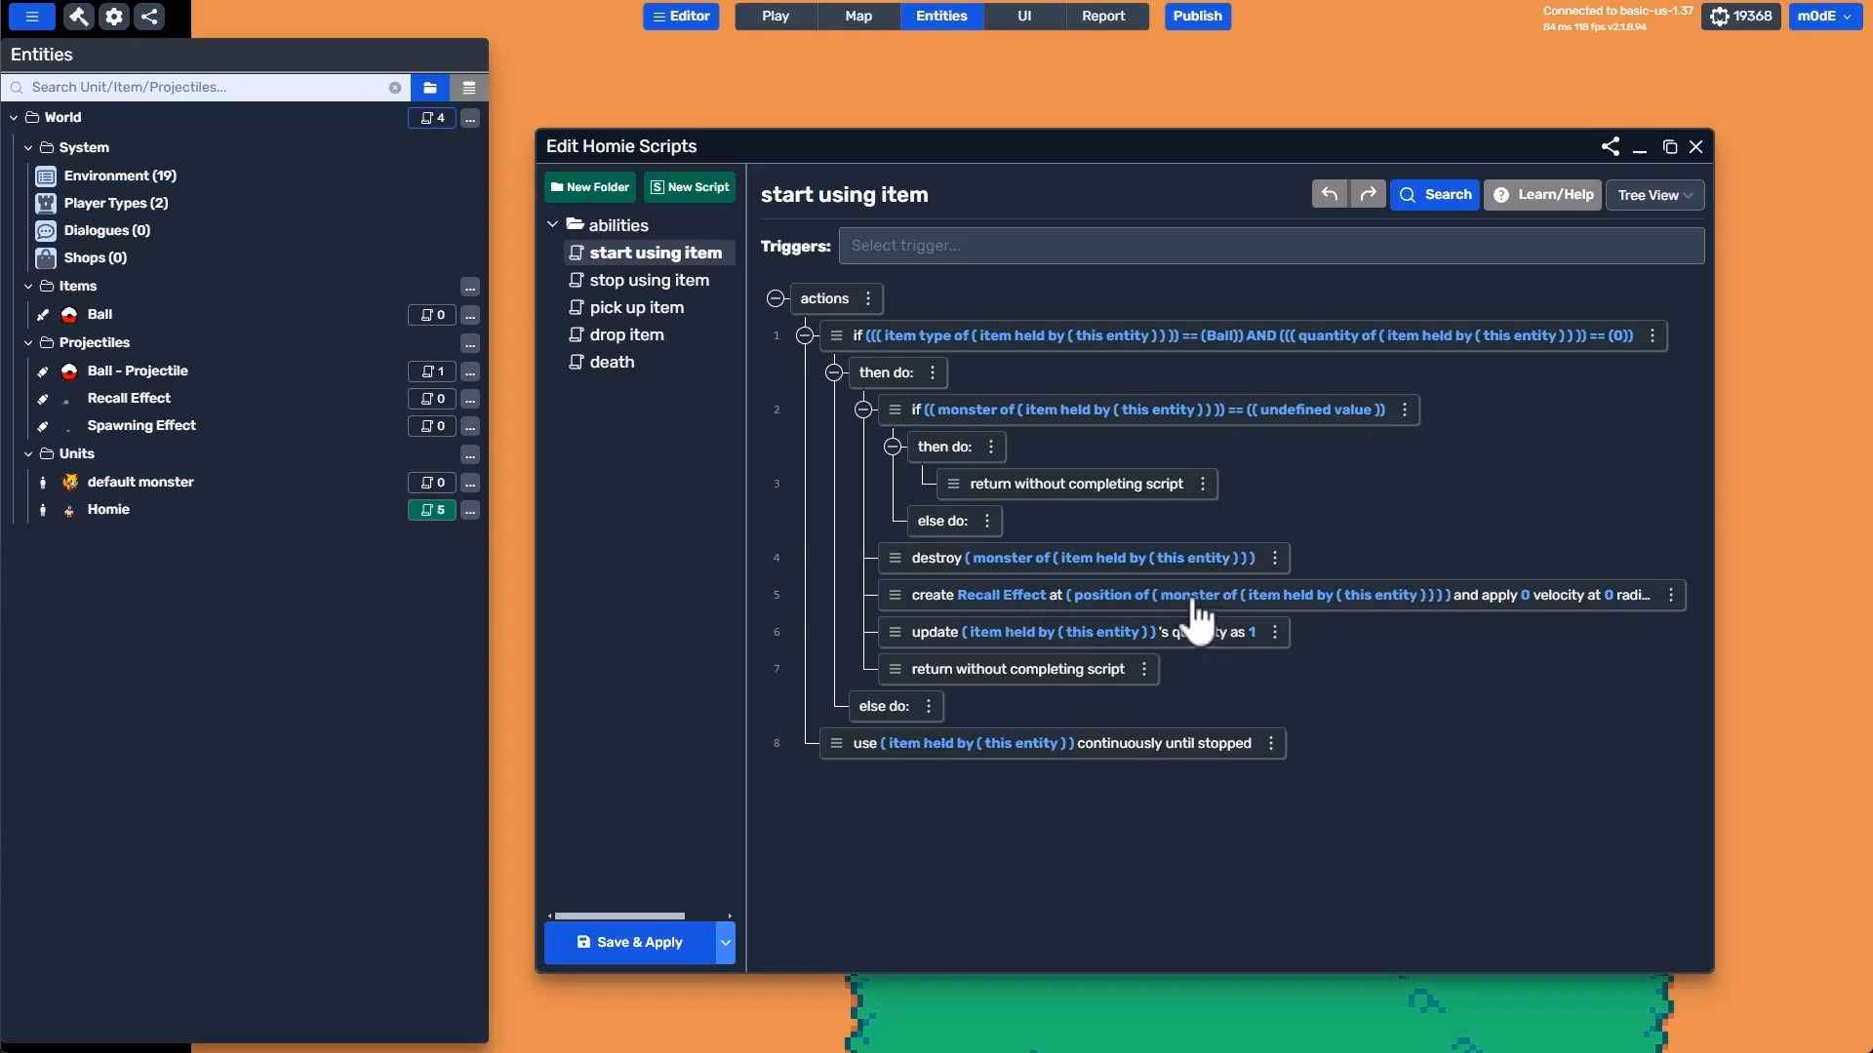
left_click_drag(894, 595, 893, 565)
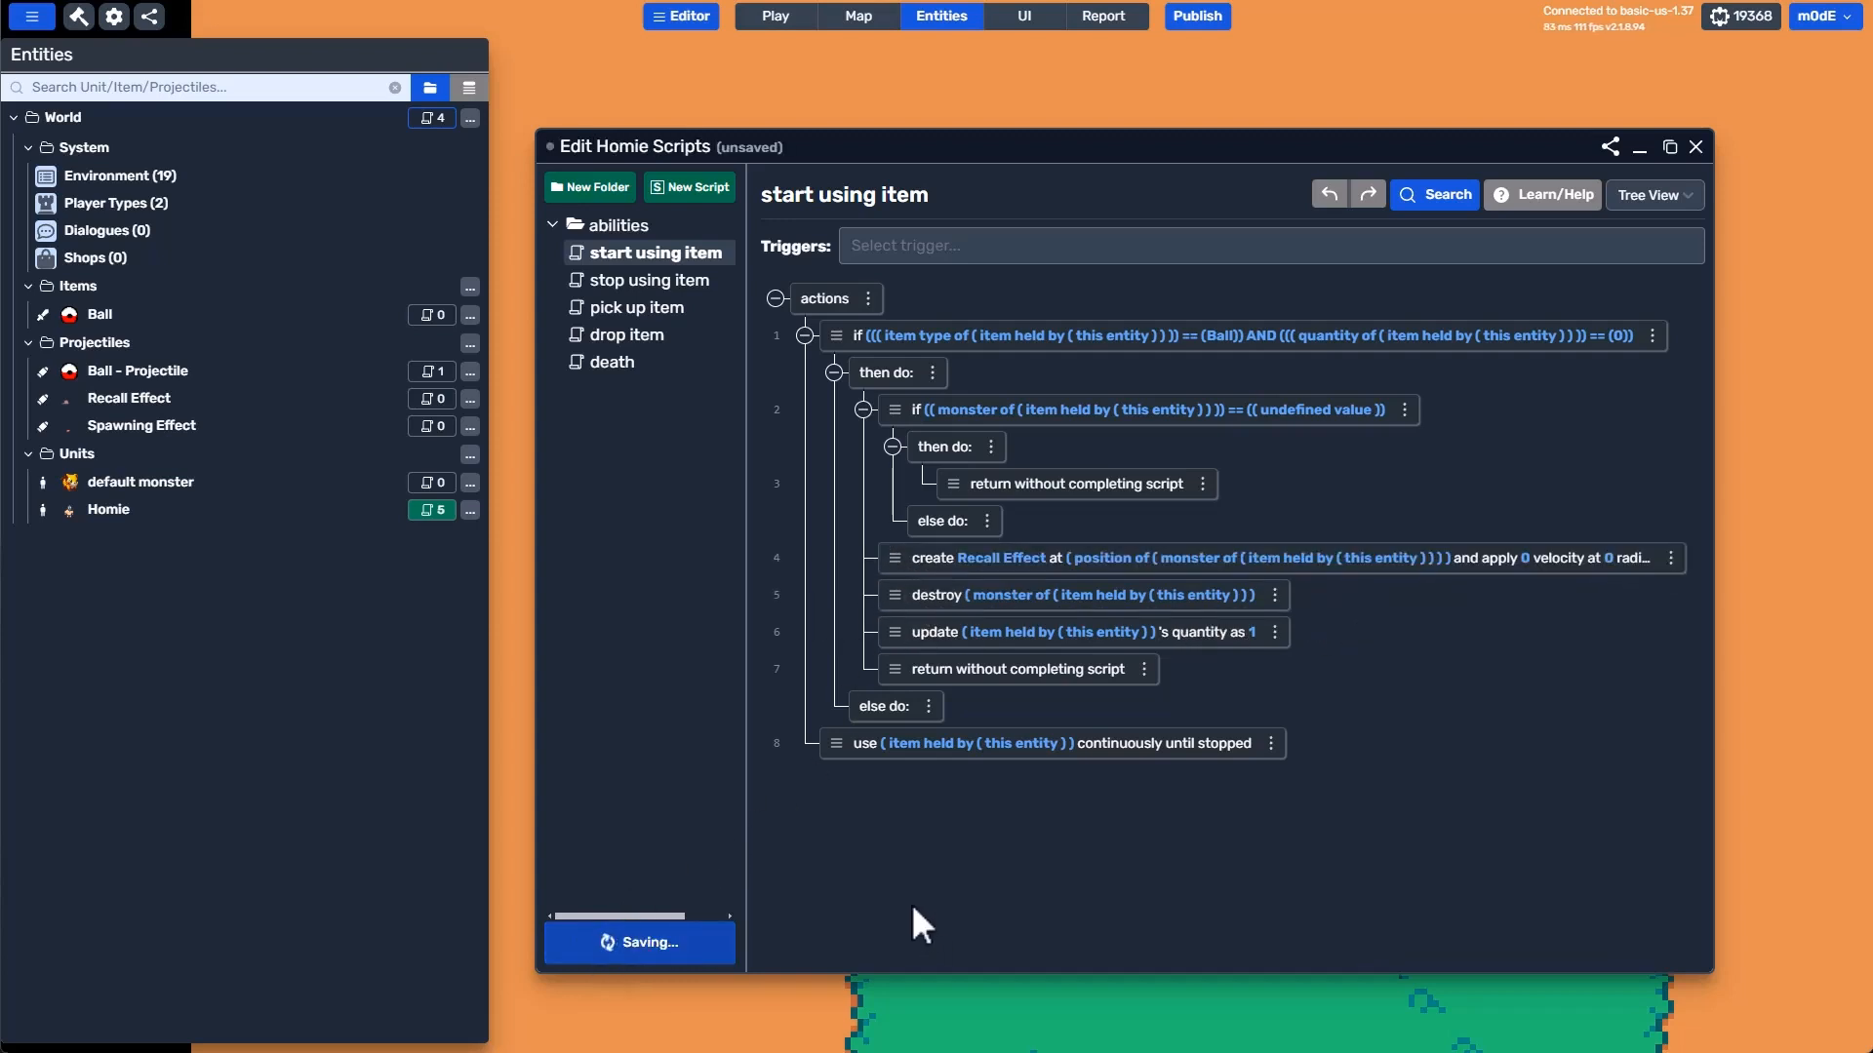
key("Escape")
key("Escape")
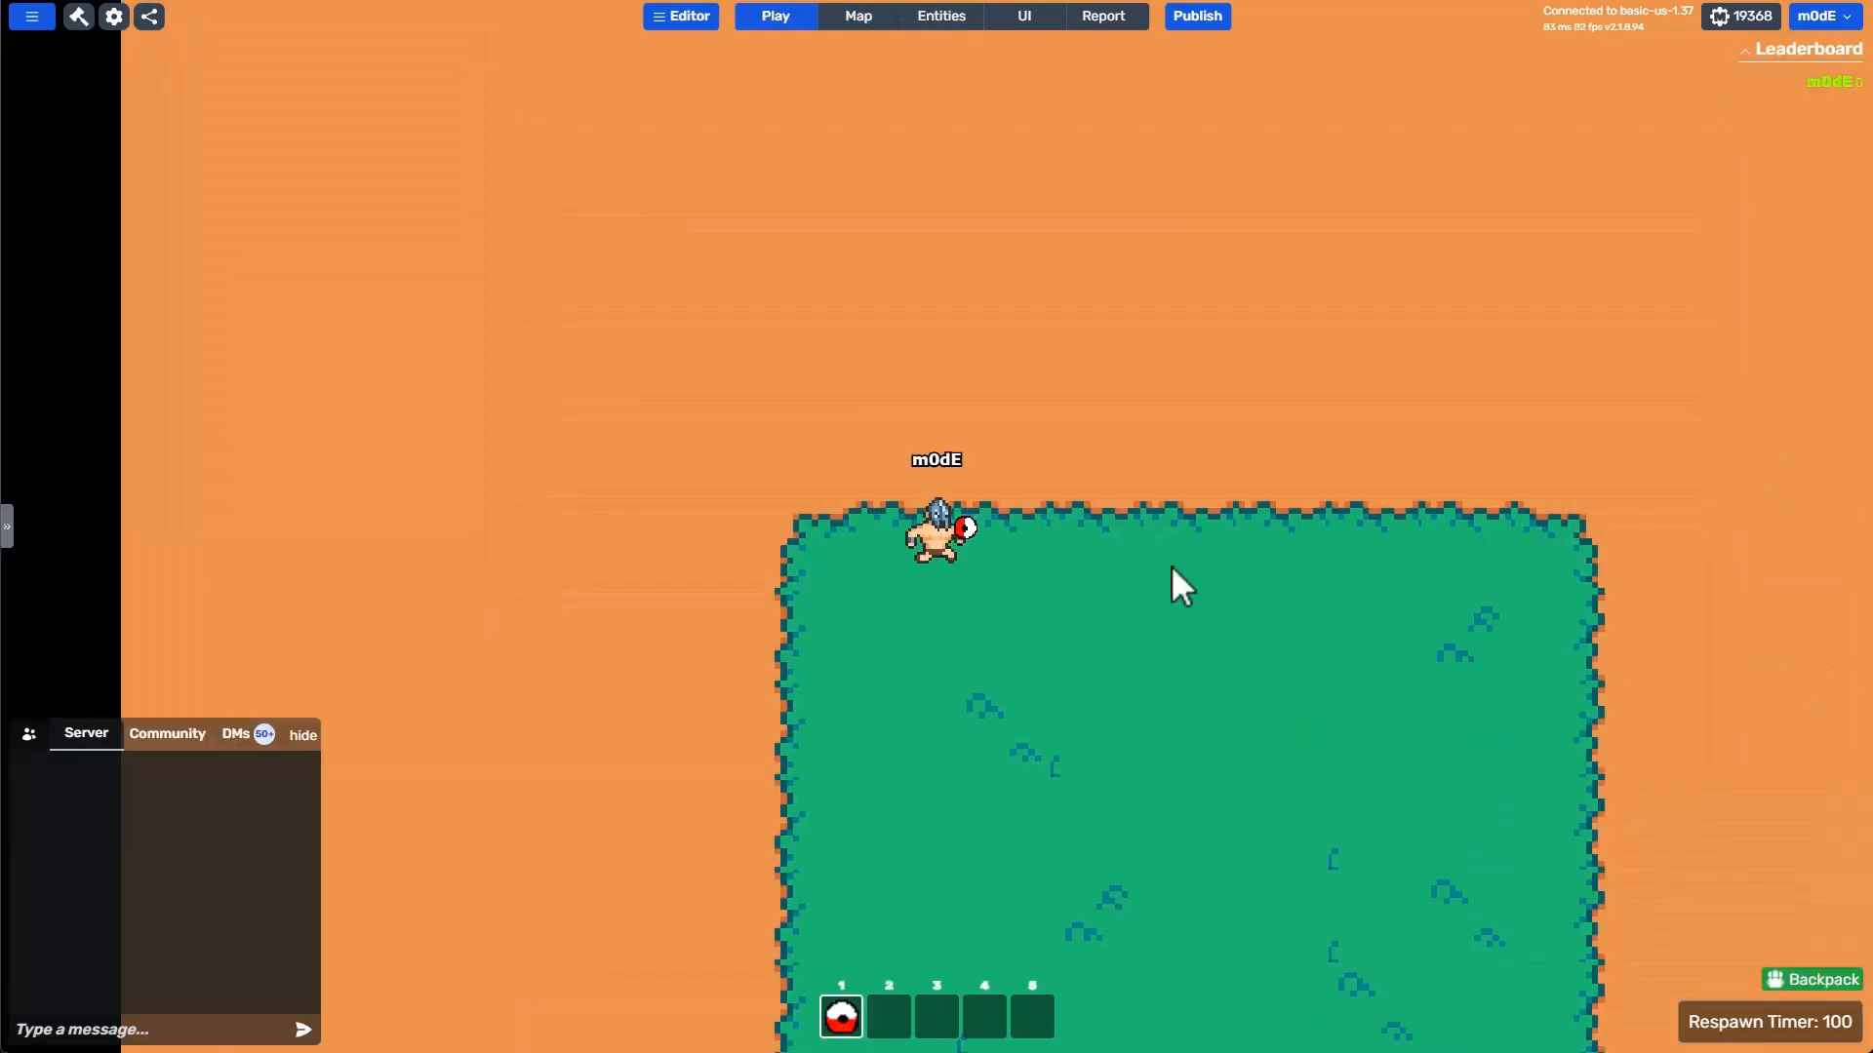
Play-test the reordered script by throwing the ball to spawn the monster and recalling it, watching for the smoke effect.
key("d")
left_click(1207, 482)
key("s")
key("d")
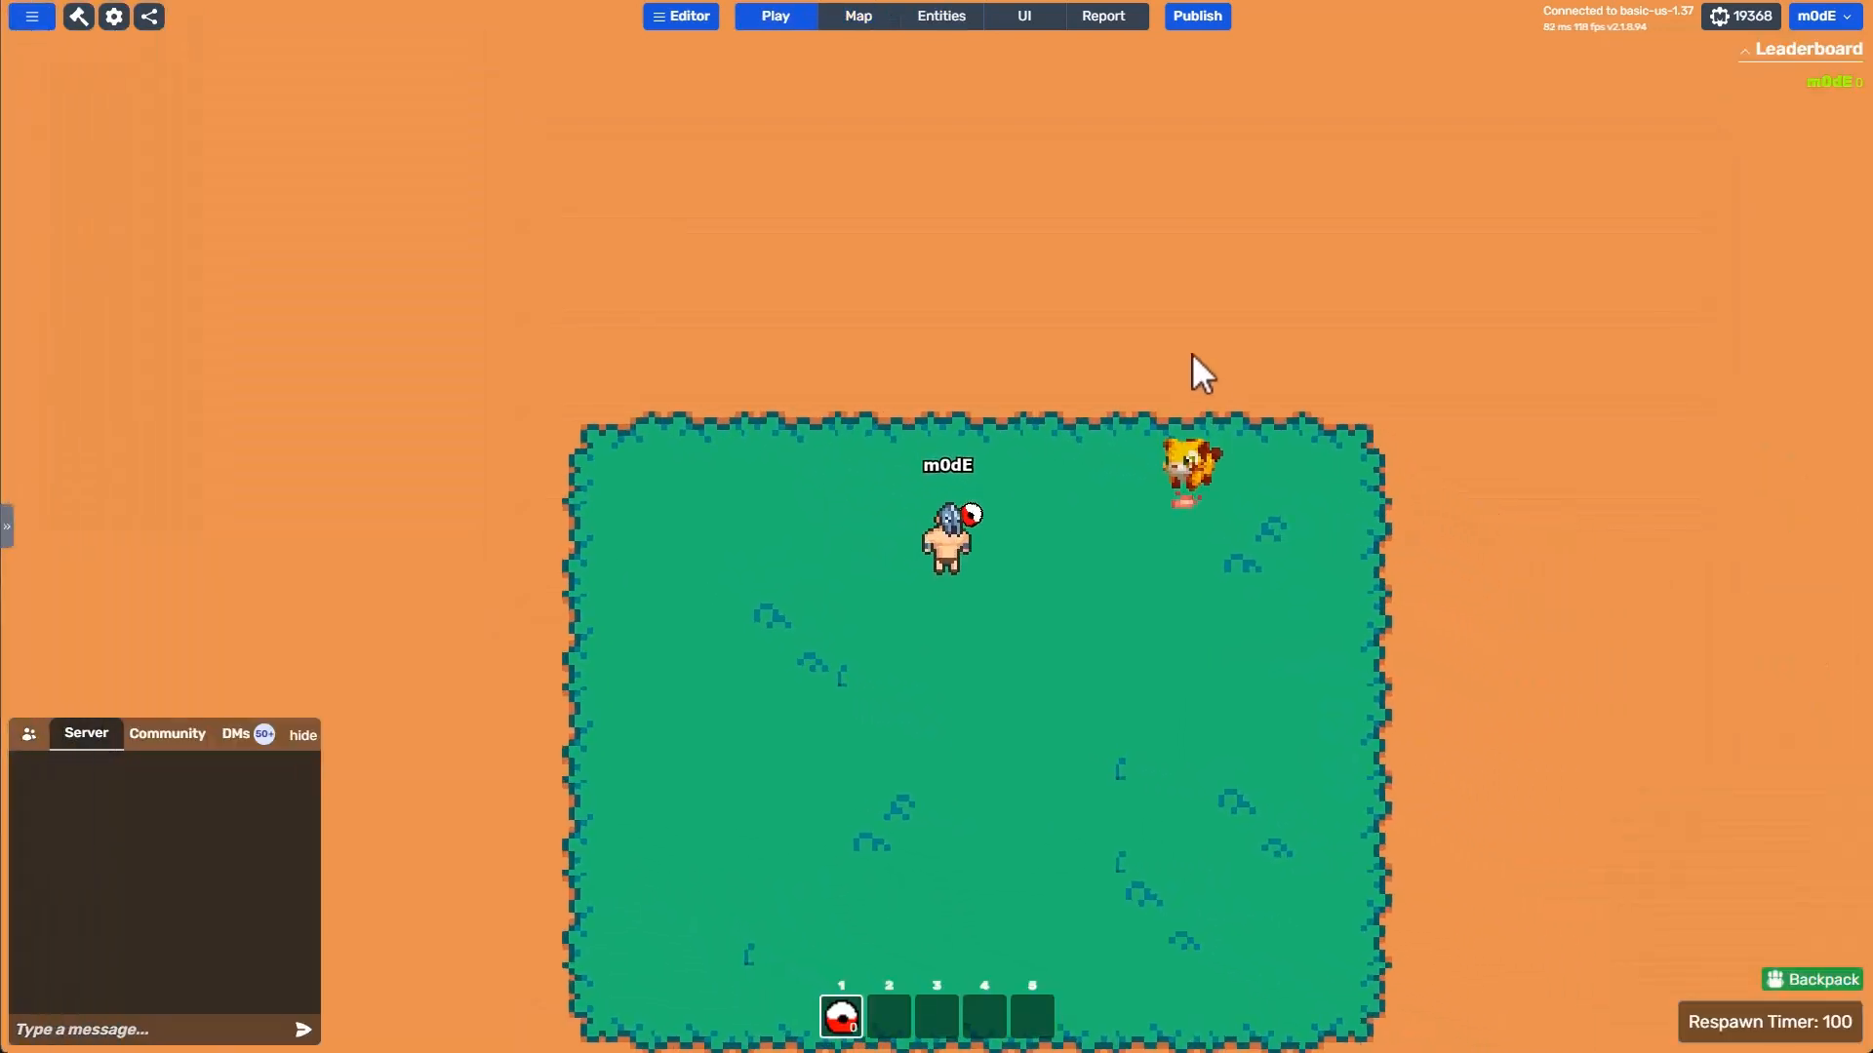
key("w")
key("a")
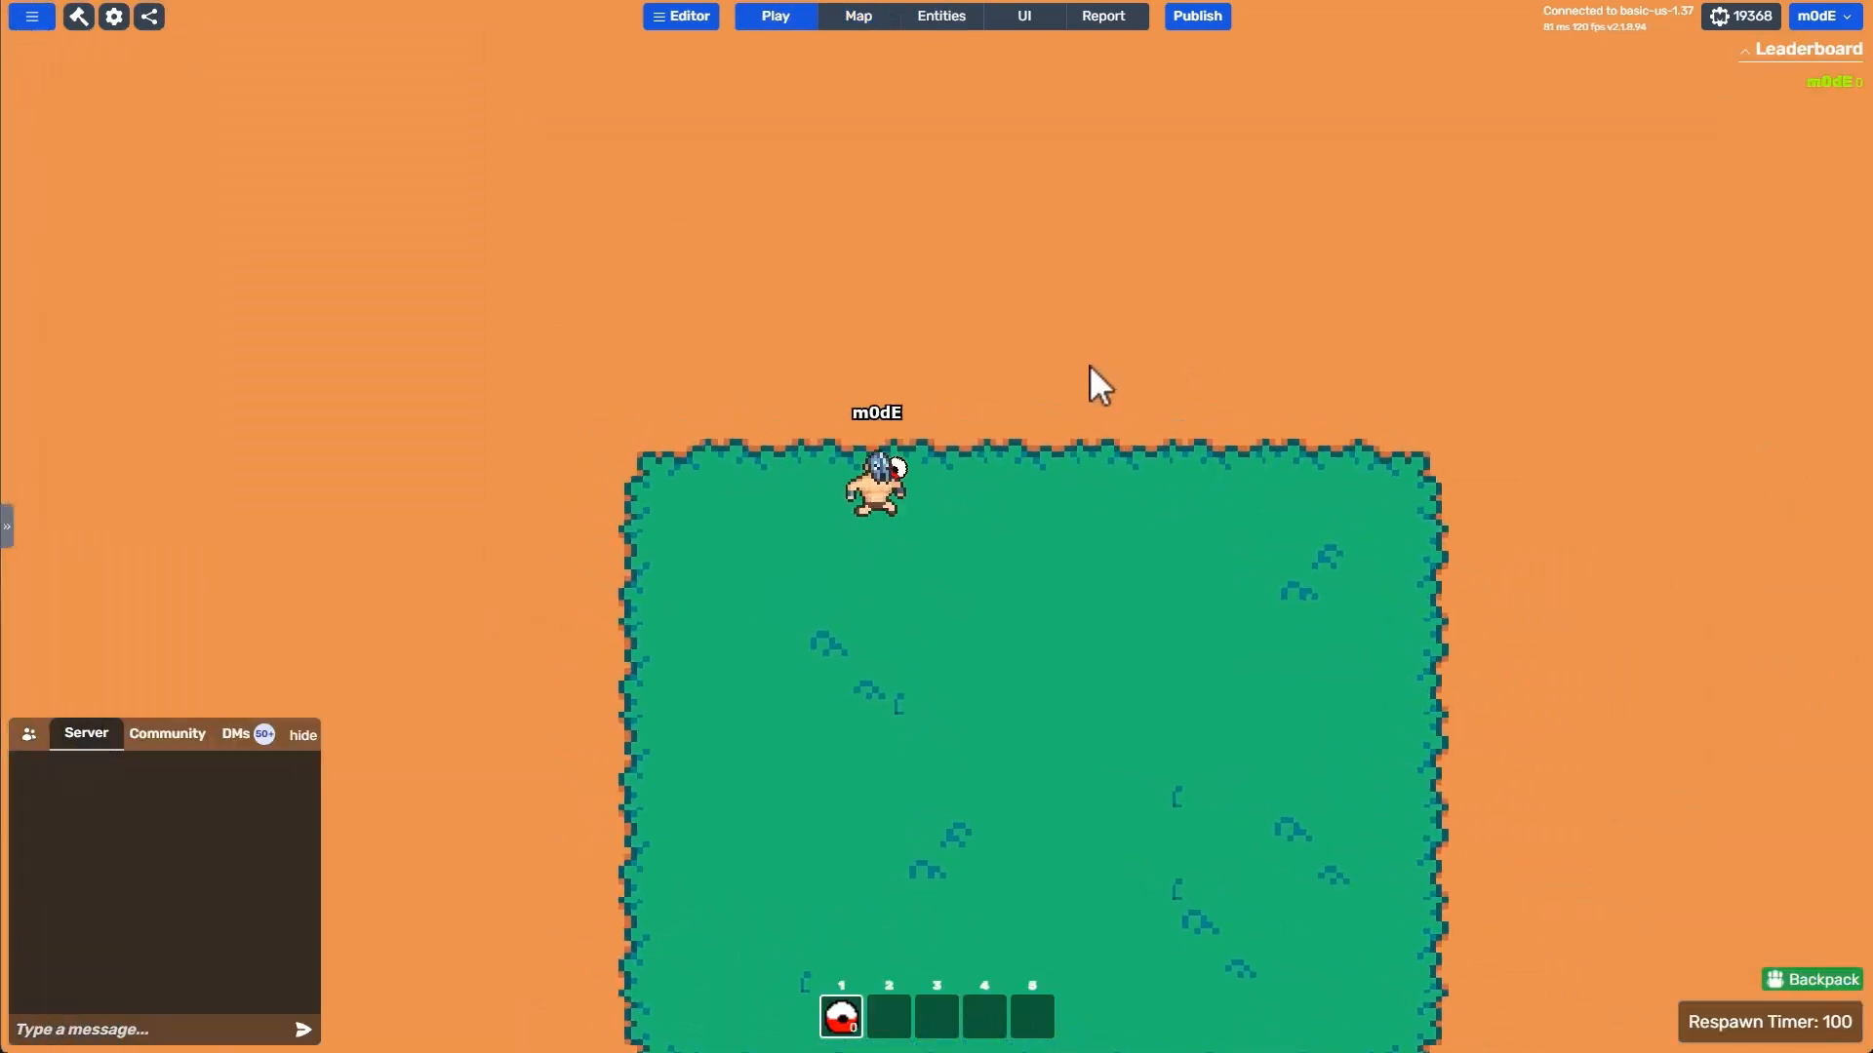
left_click(1104, 484)
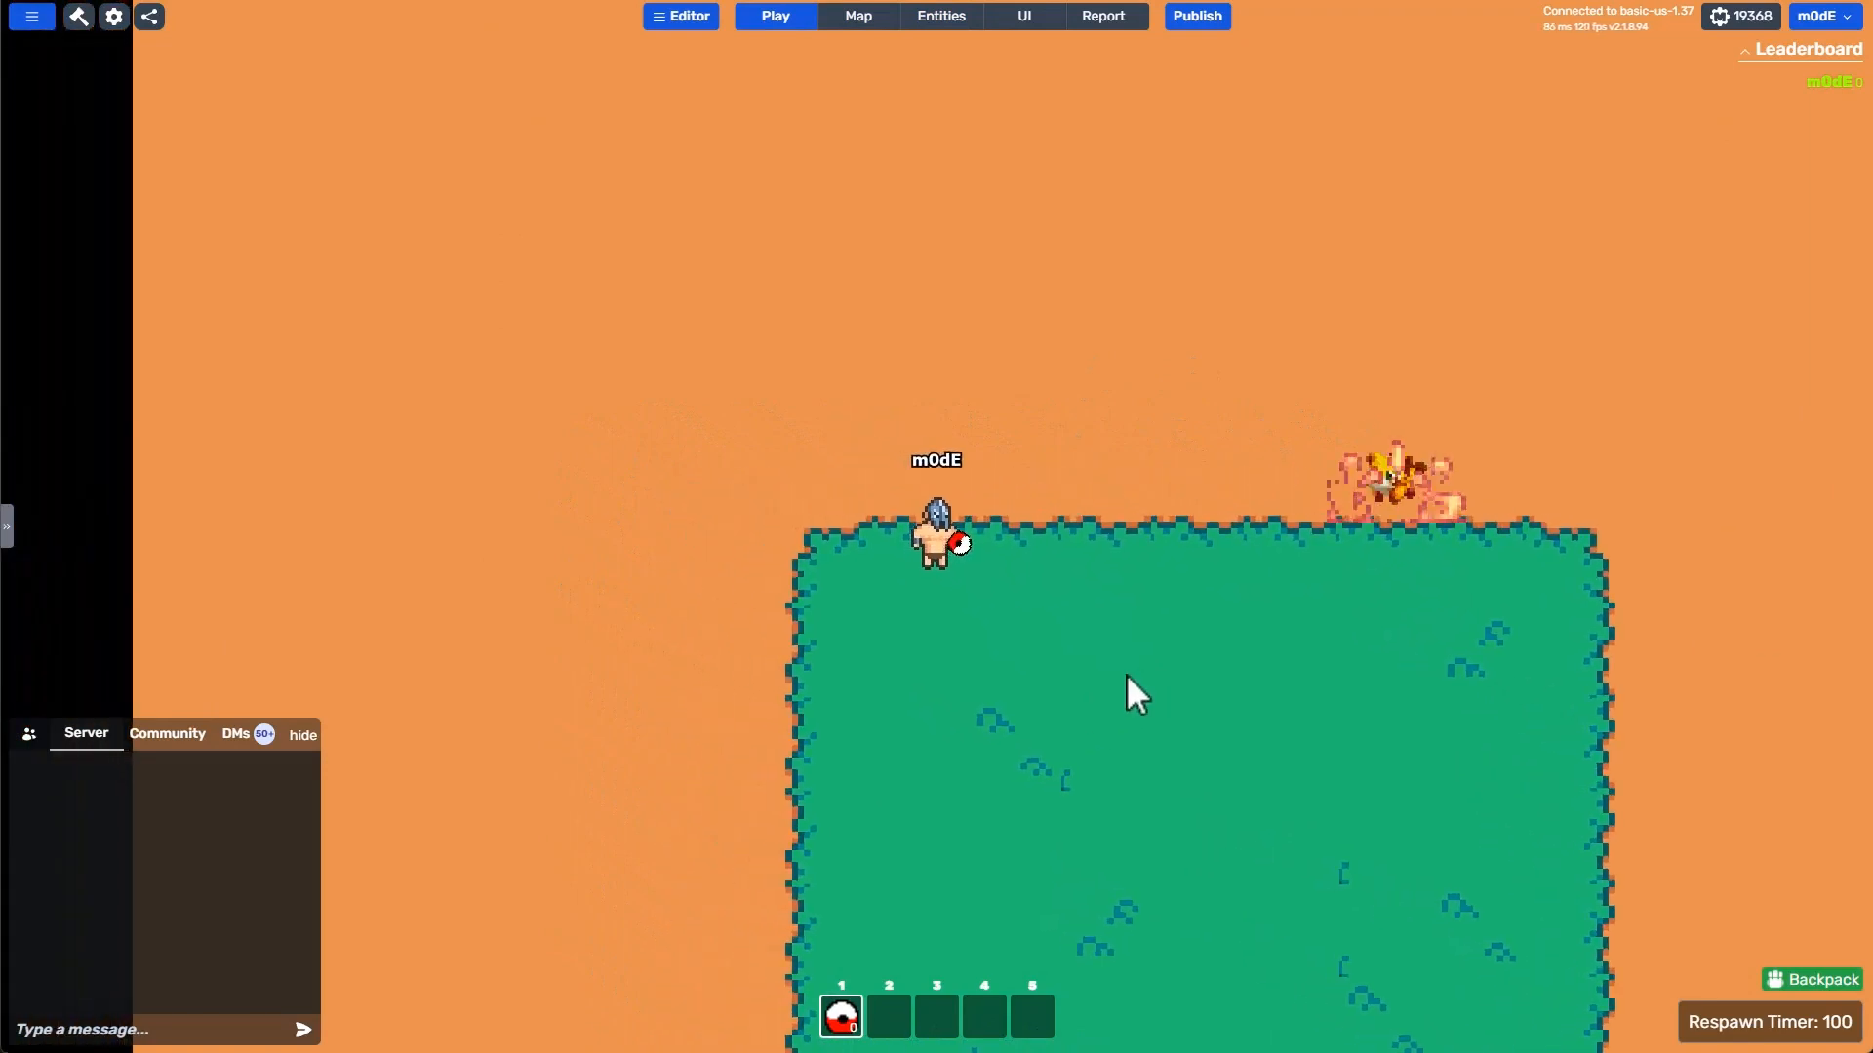
key("s")
key("d")
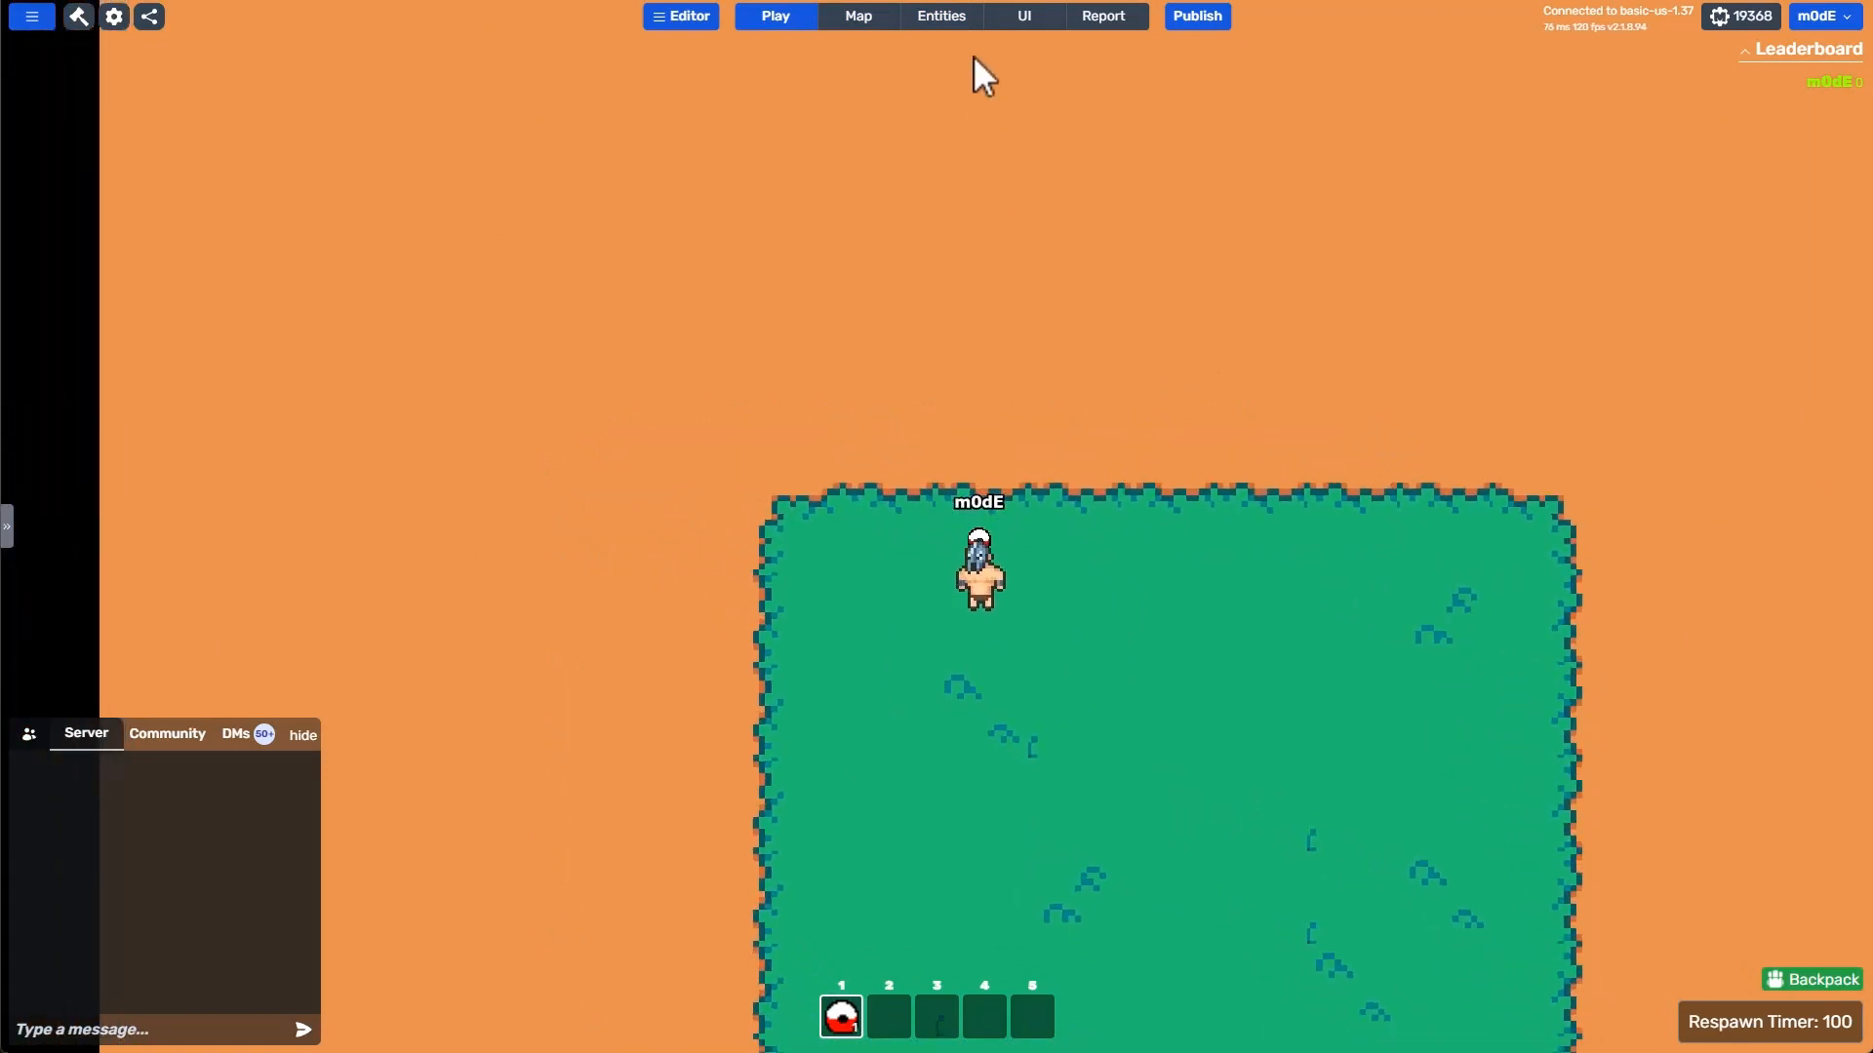
Set the Recall Effect projectile's default animation to 30 frames per second, and save and apply the projectile.
left_click(951, 18)
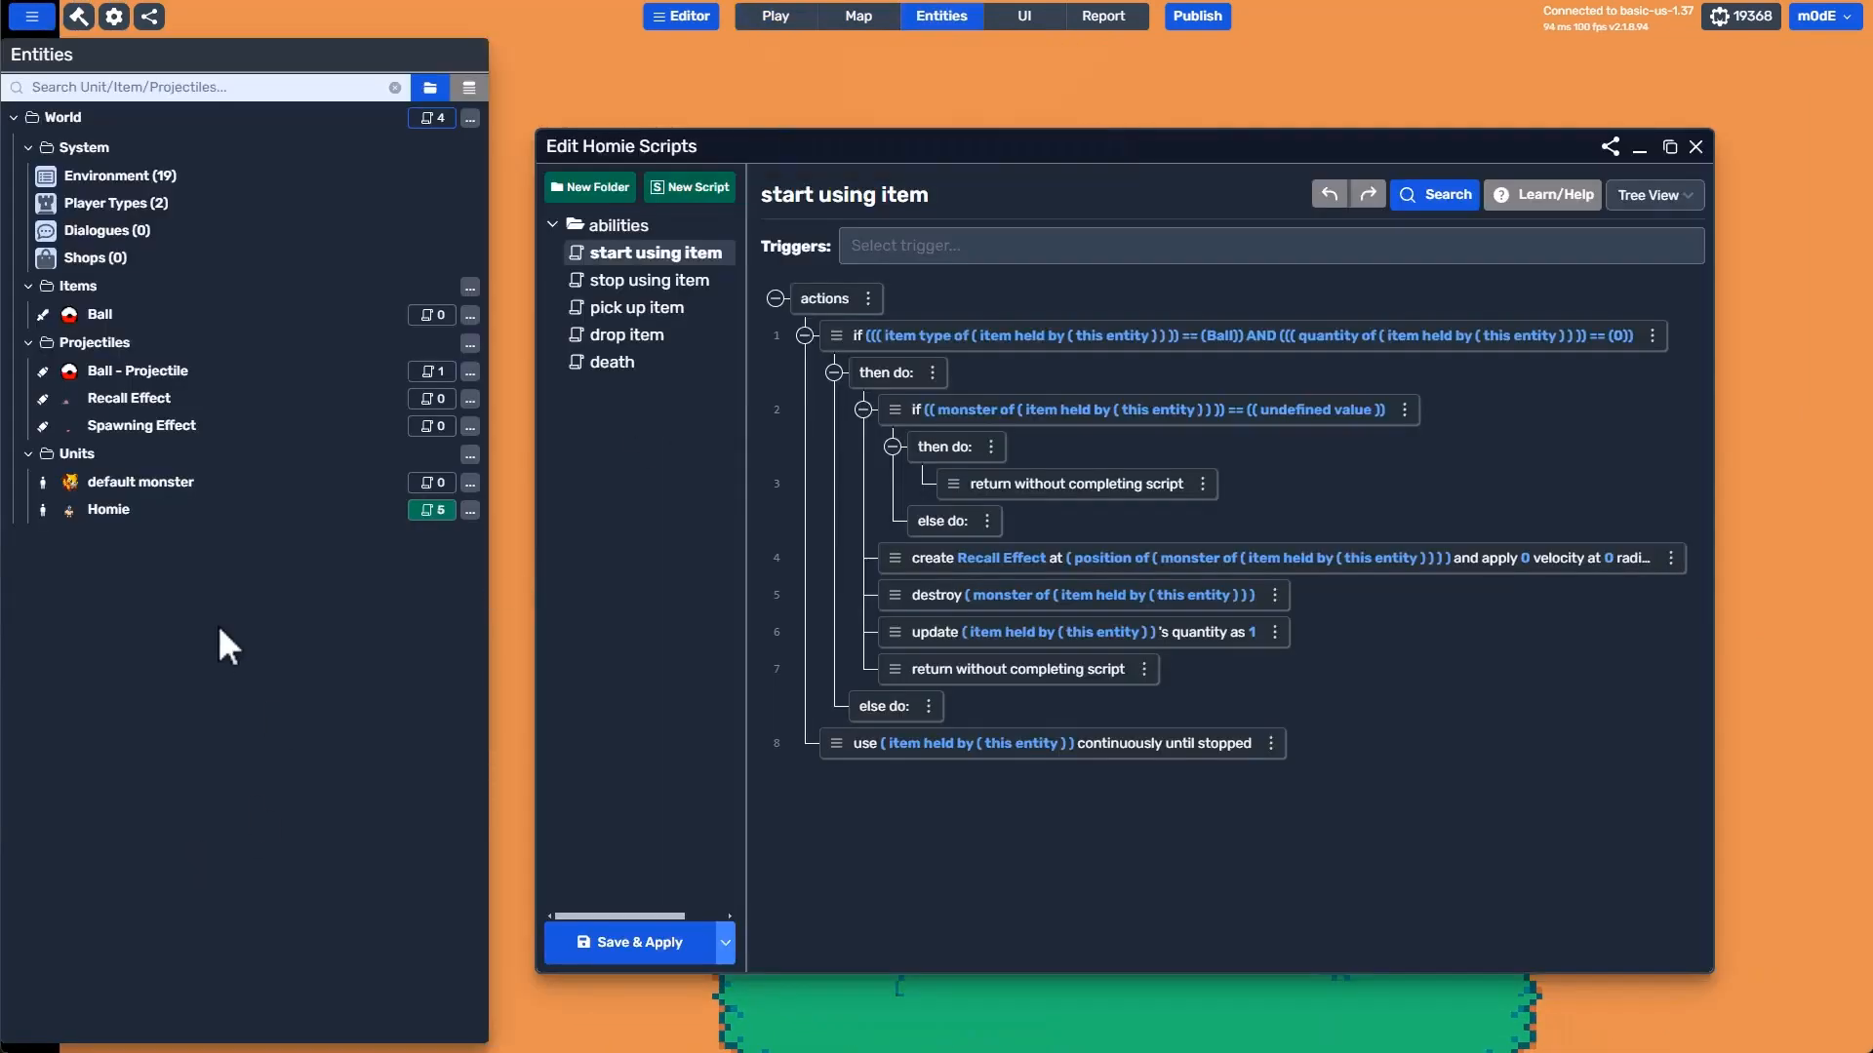
left_click(184, 401)
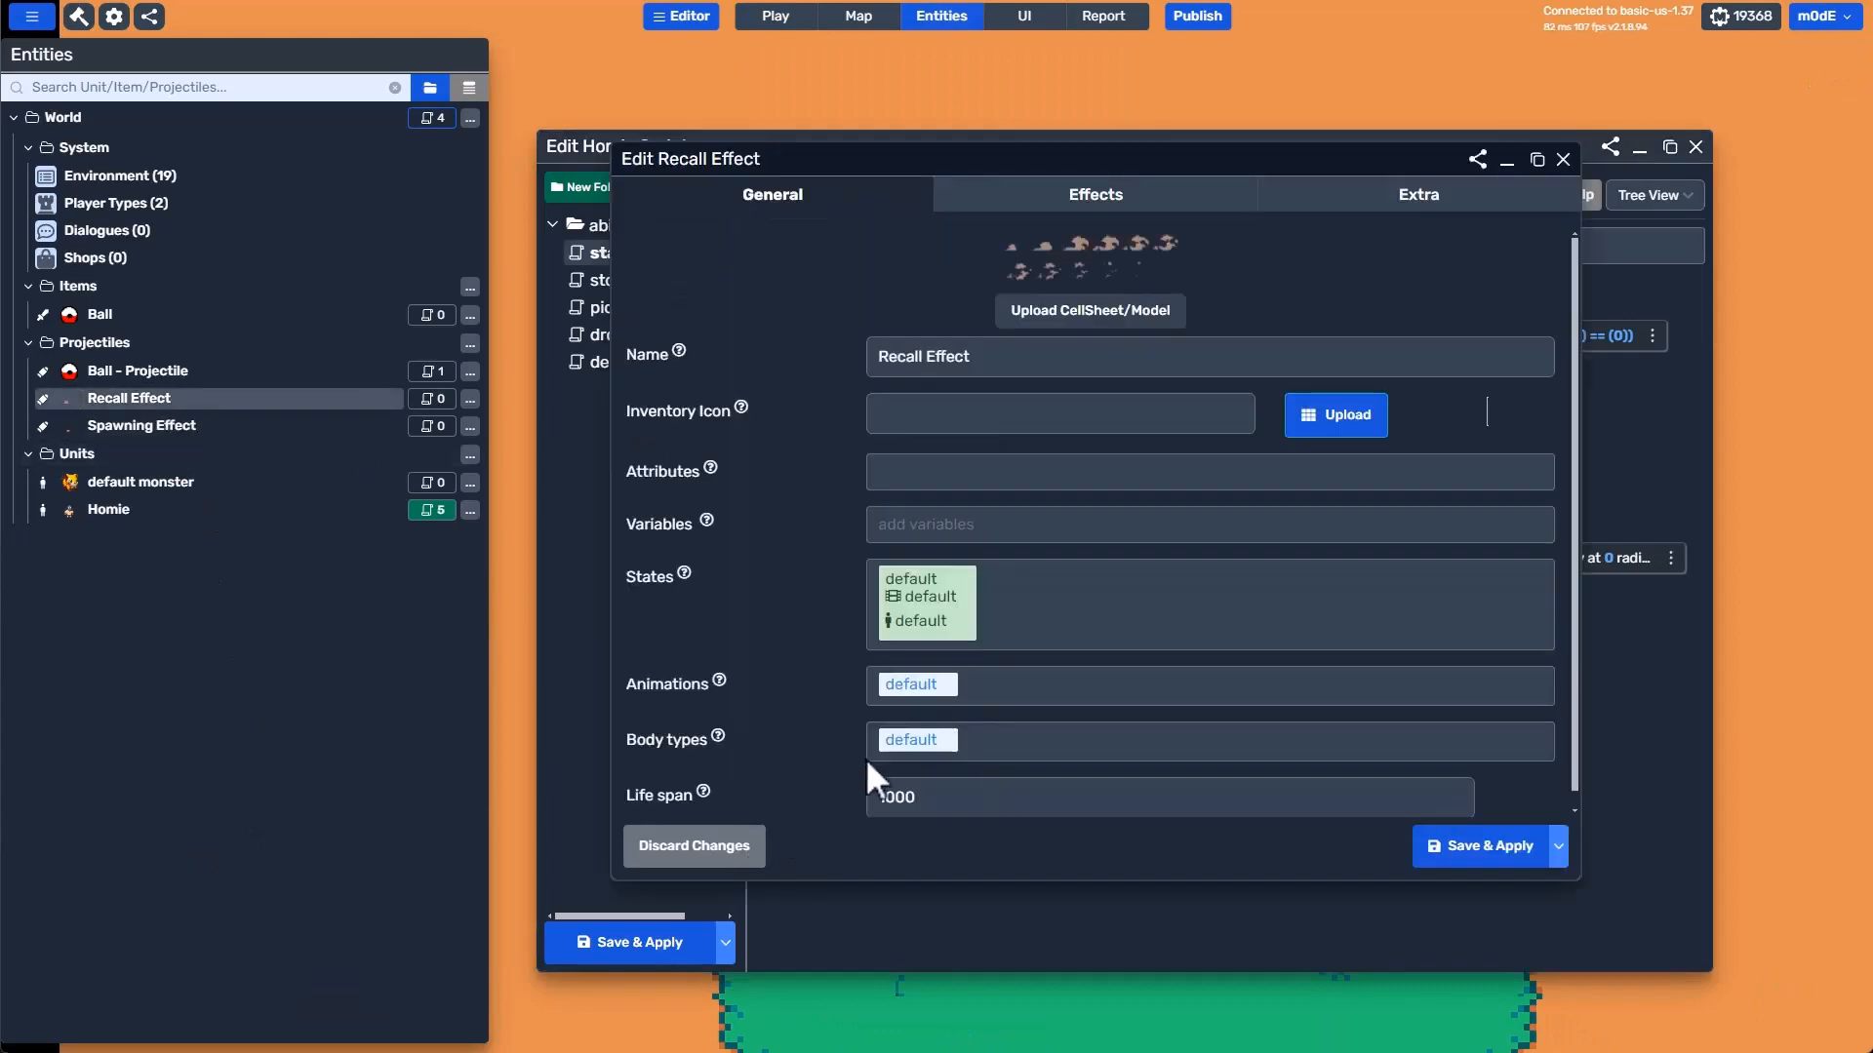
left_click(912, 686)
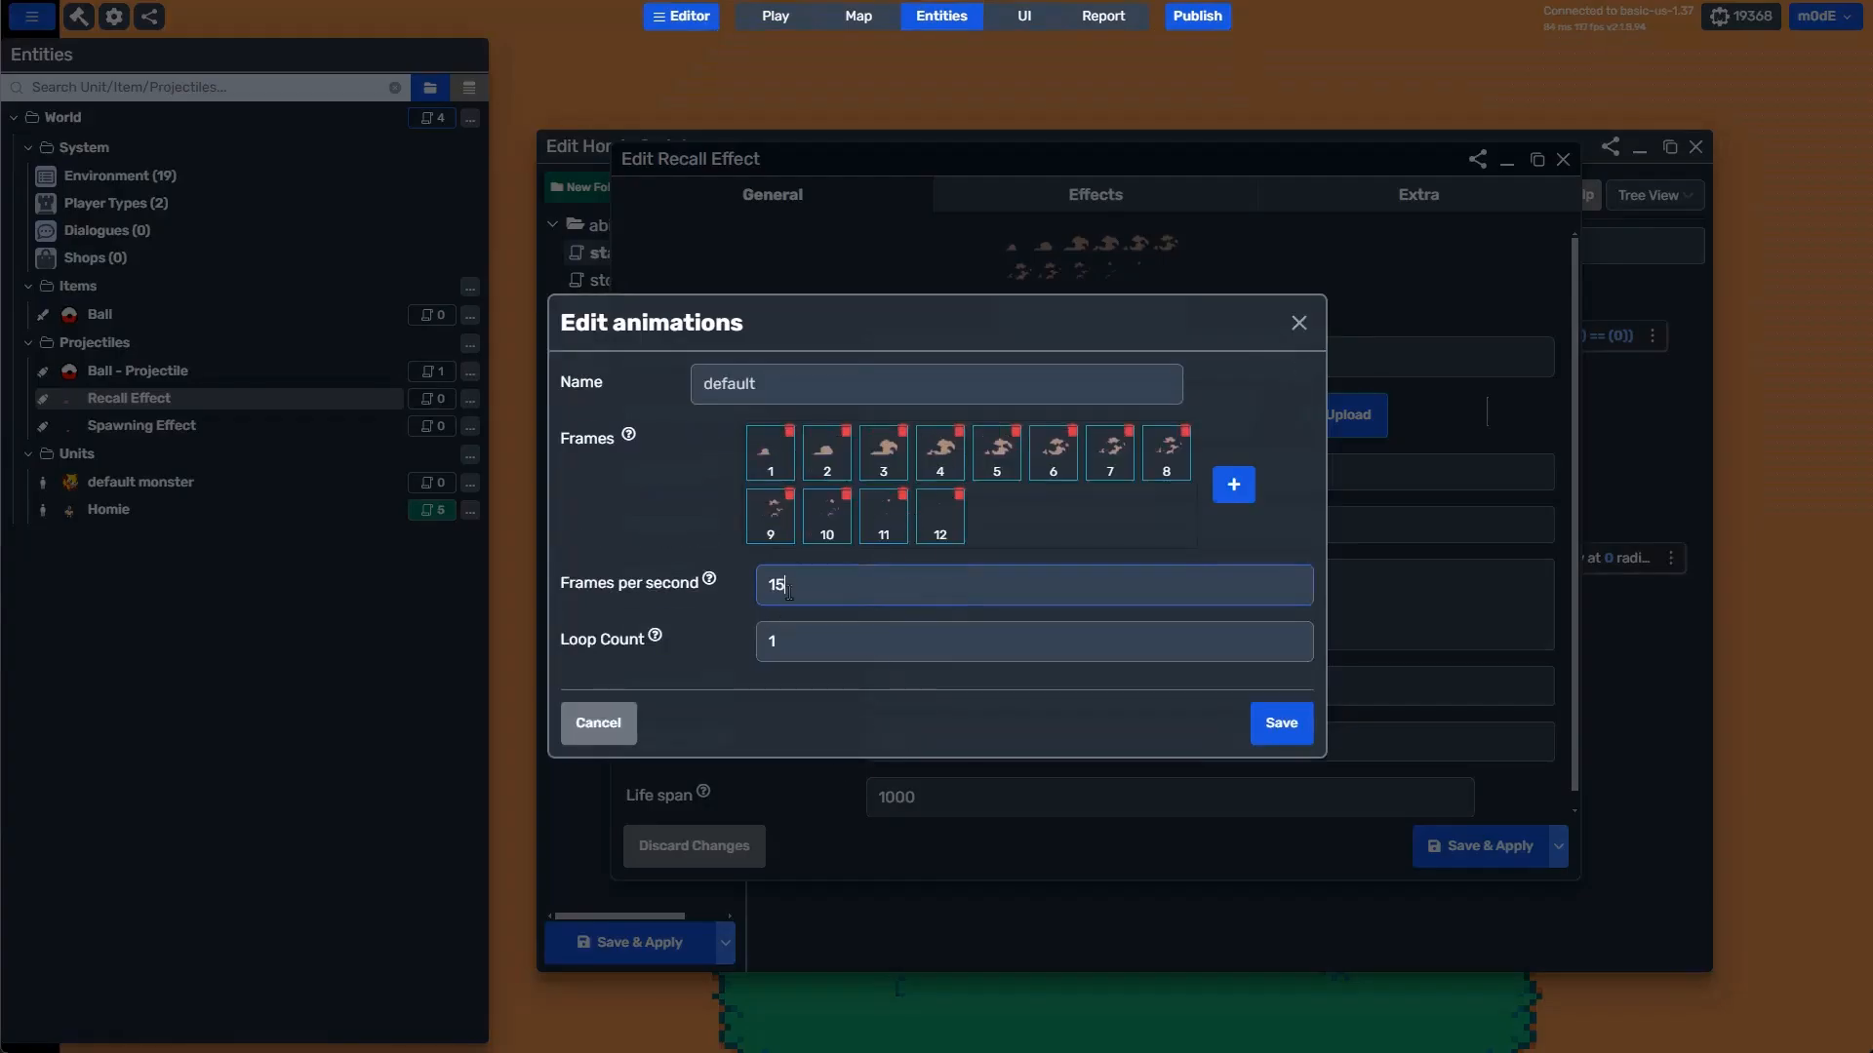
type("30")
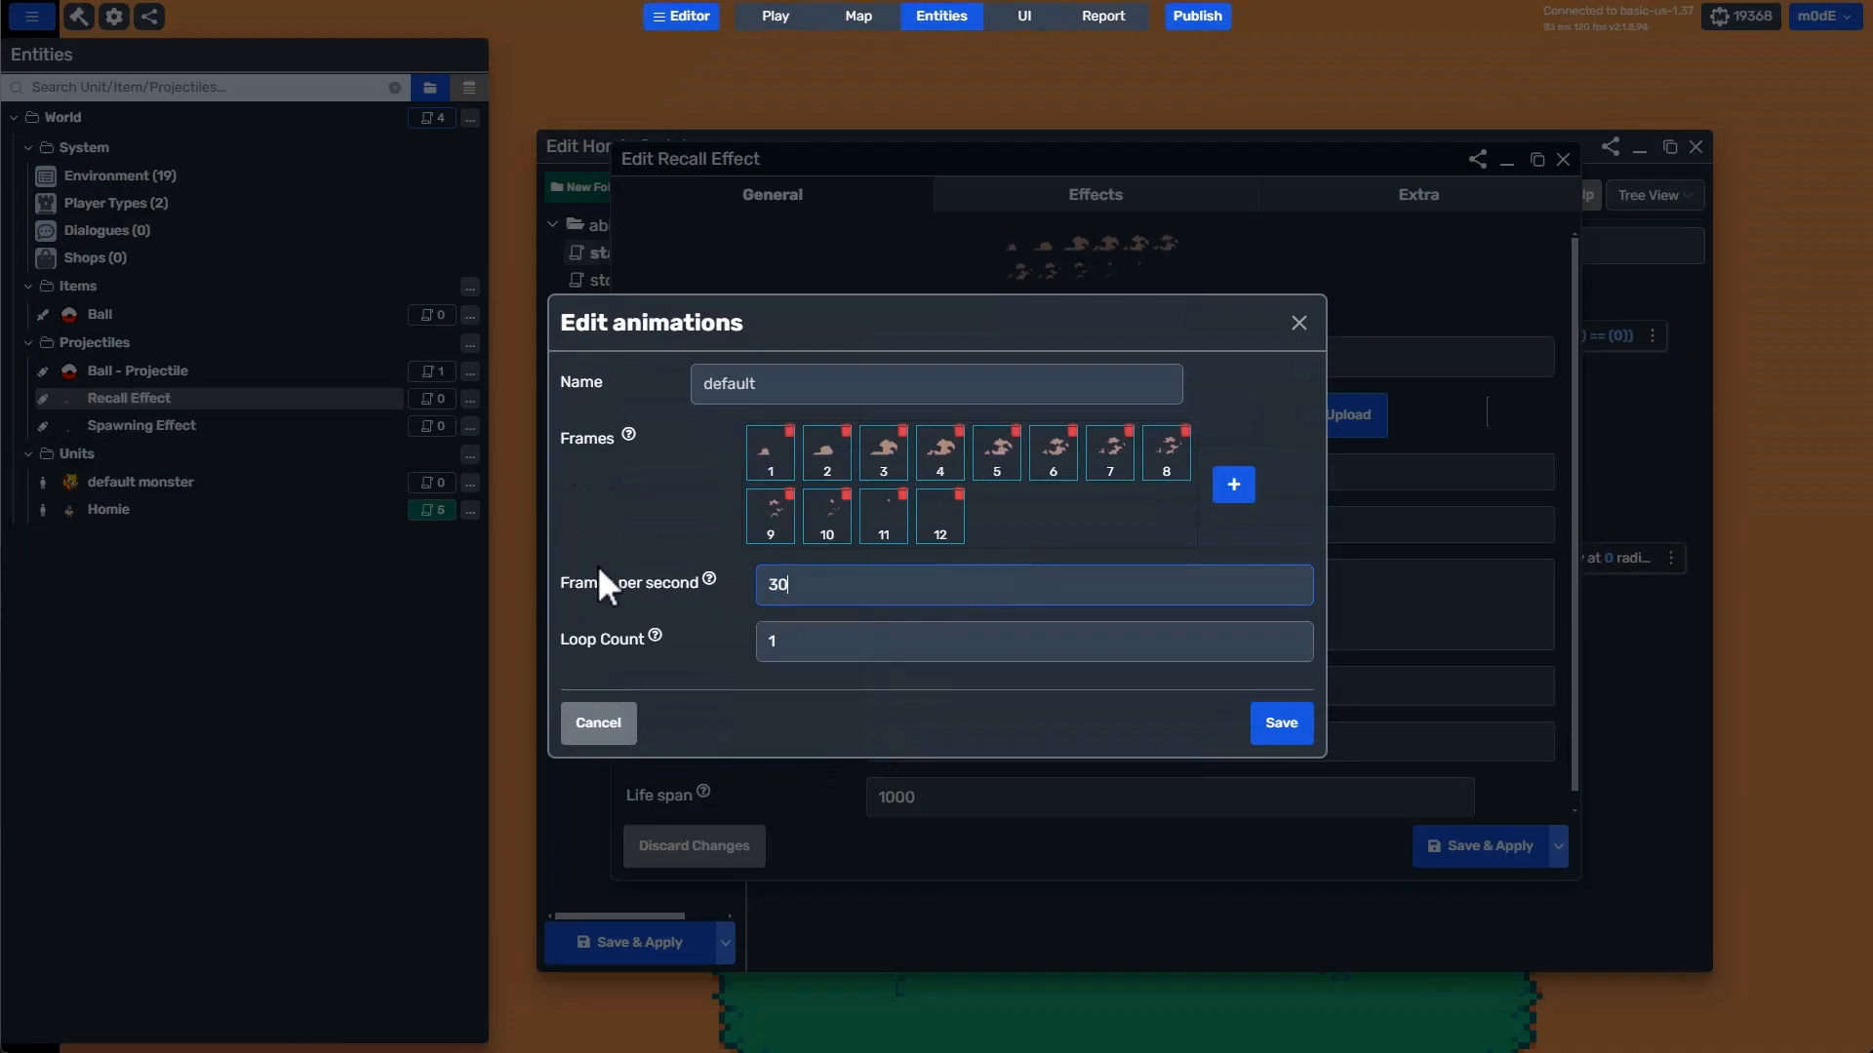
left_click(1275, 726)
left_click(1502, 847)
Set the Spawning Effect projectile's default animation to 30 frames per second and save the animation.
left_click(142, 426)
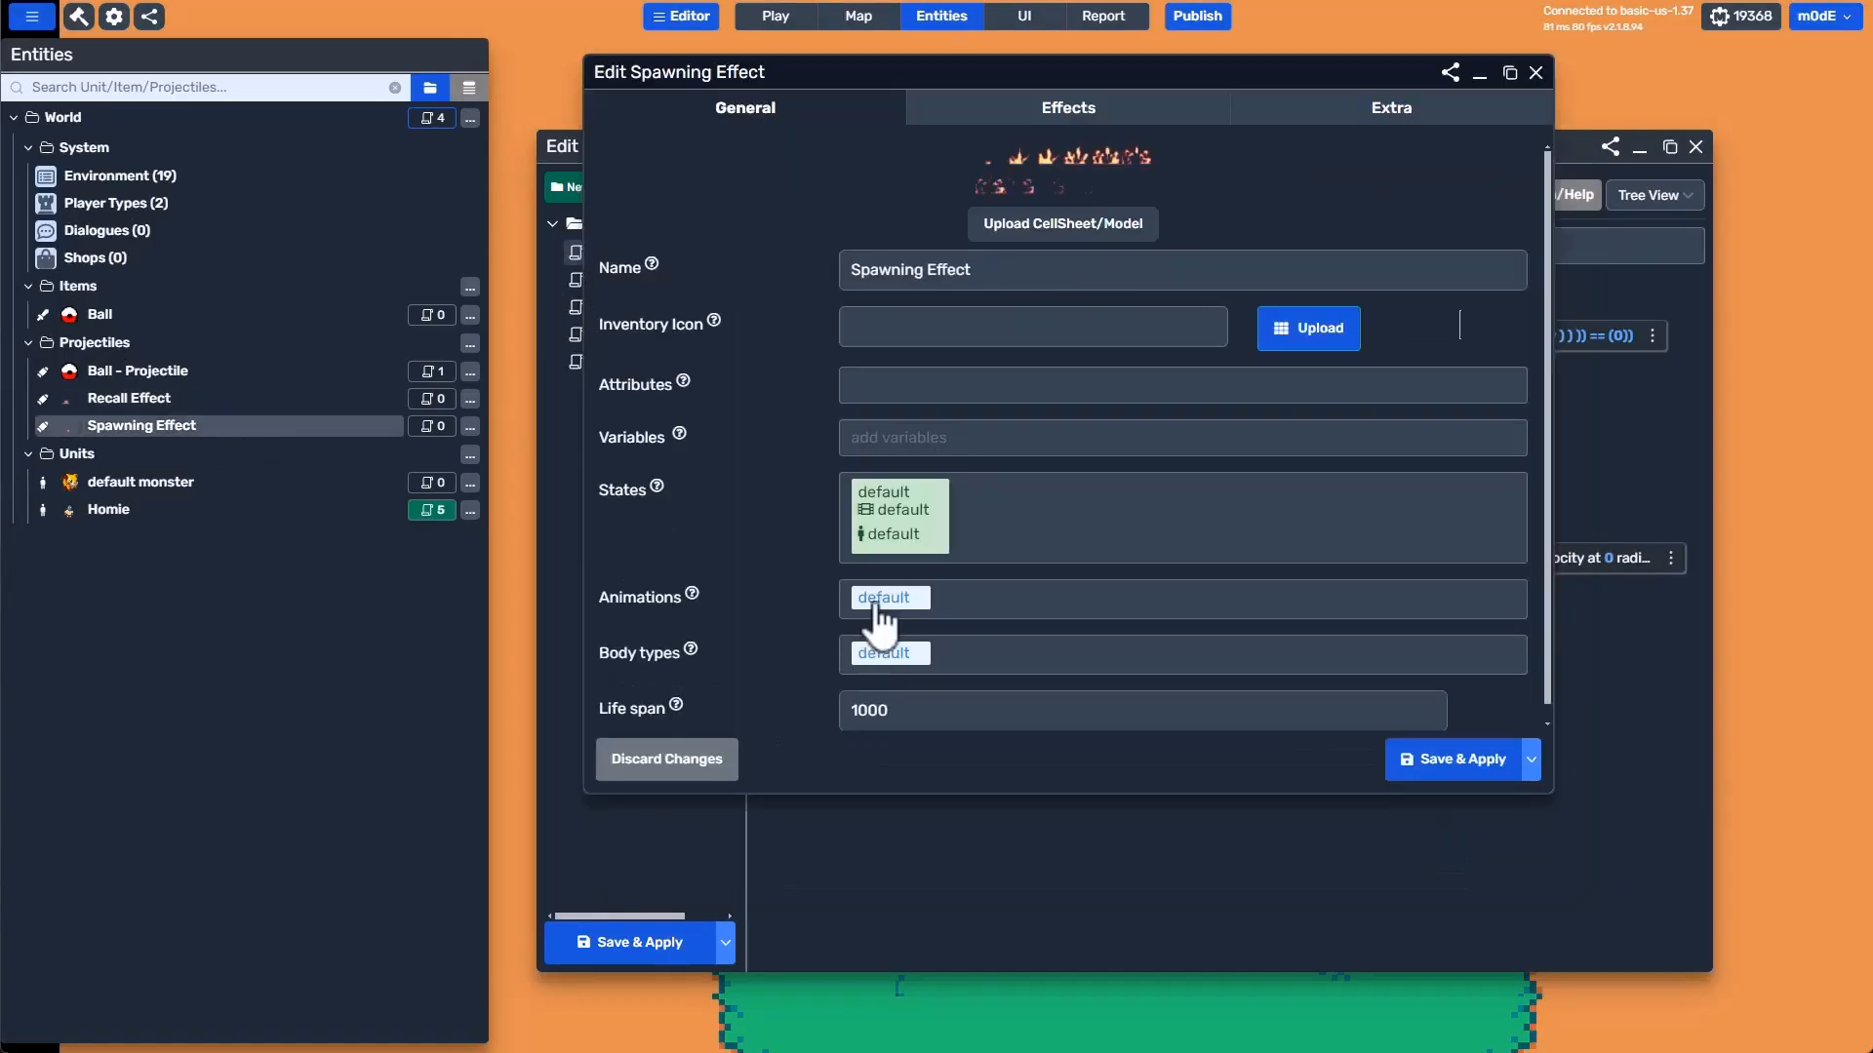
left_click(883, 599)
type("30")
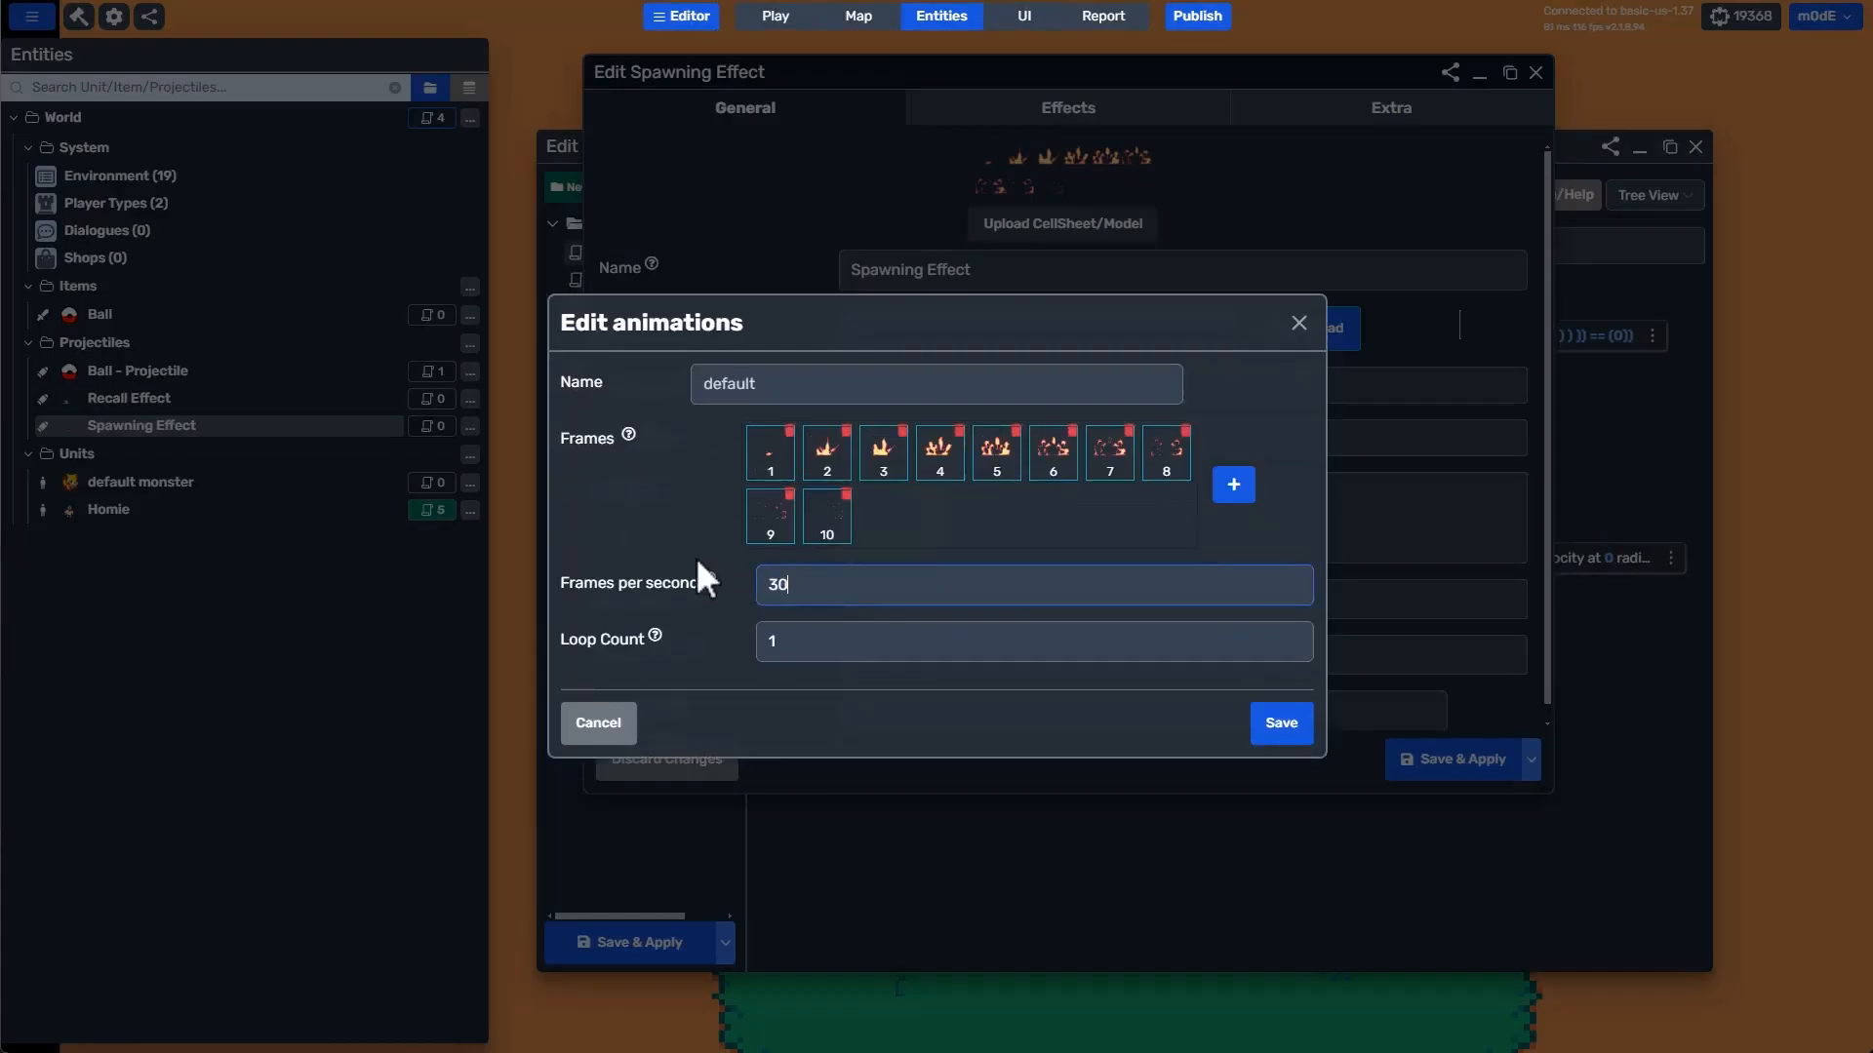
left_click(1268, 729)
Play-test the faster effect animations by repeatedly spawning and recalling the monster while moving around the grass patch.
left_click(775, 16)
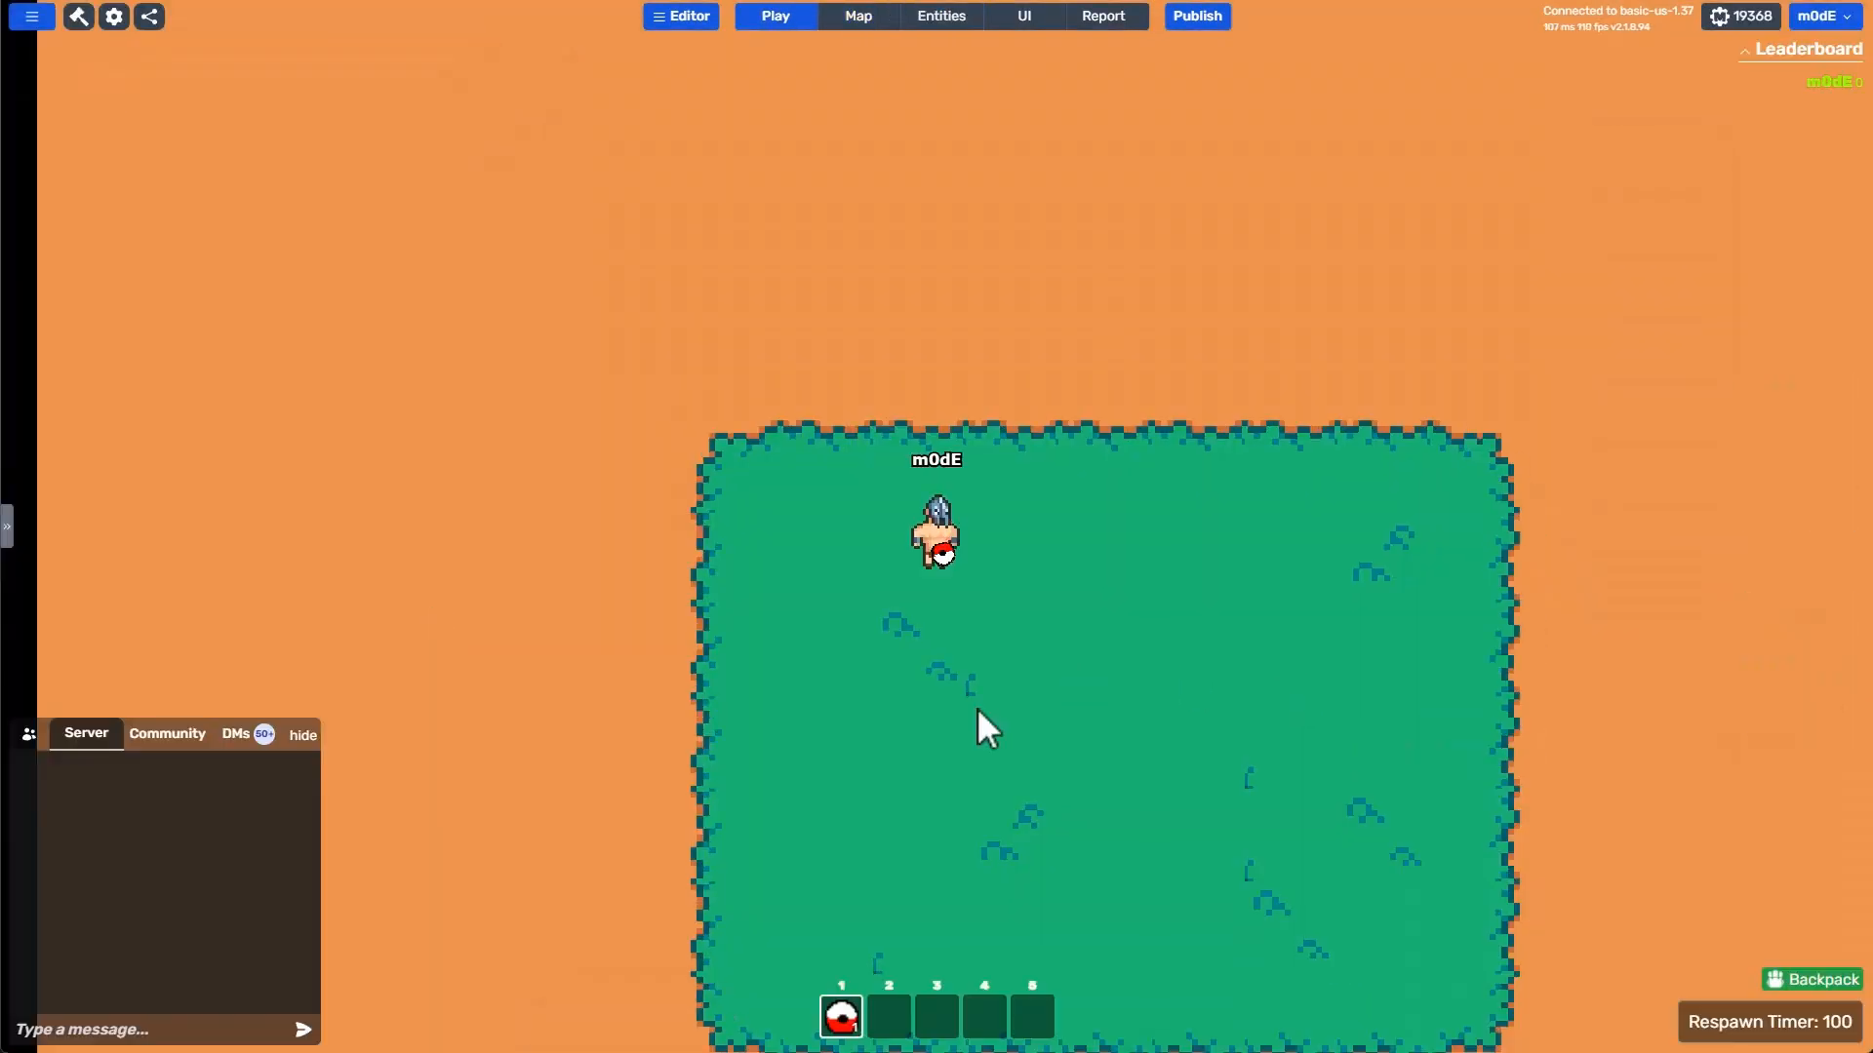
key("a")
key("s")
key("w")
key("d")
left_click(1211, 443)
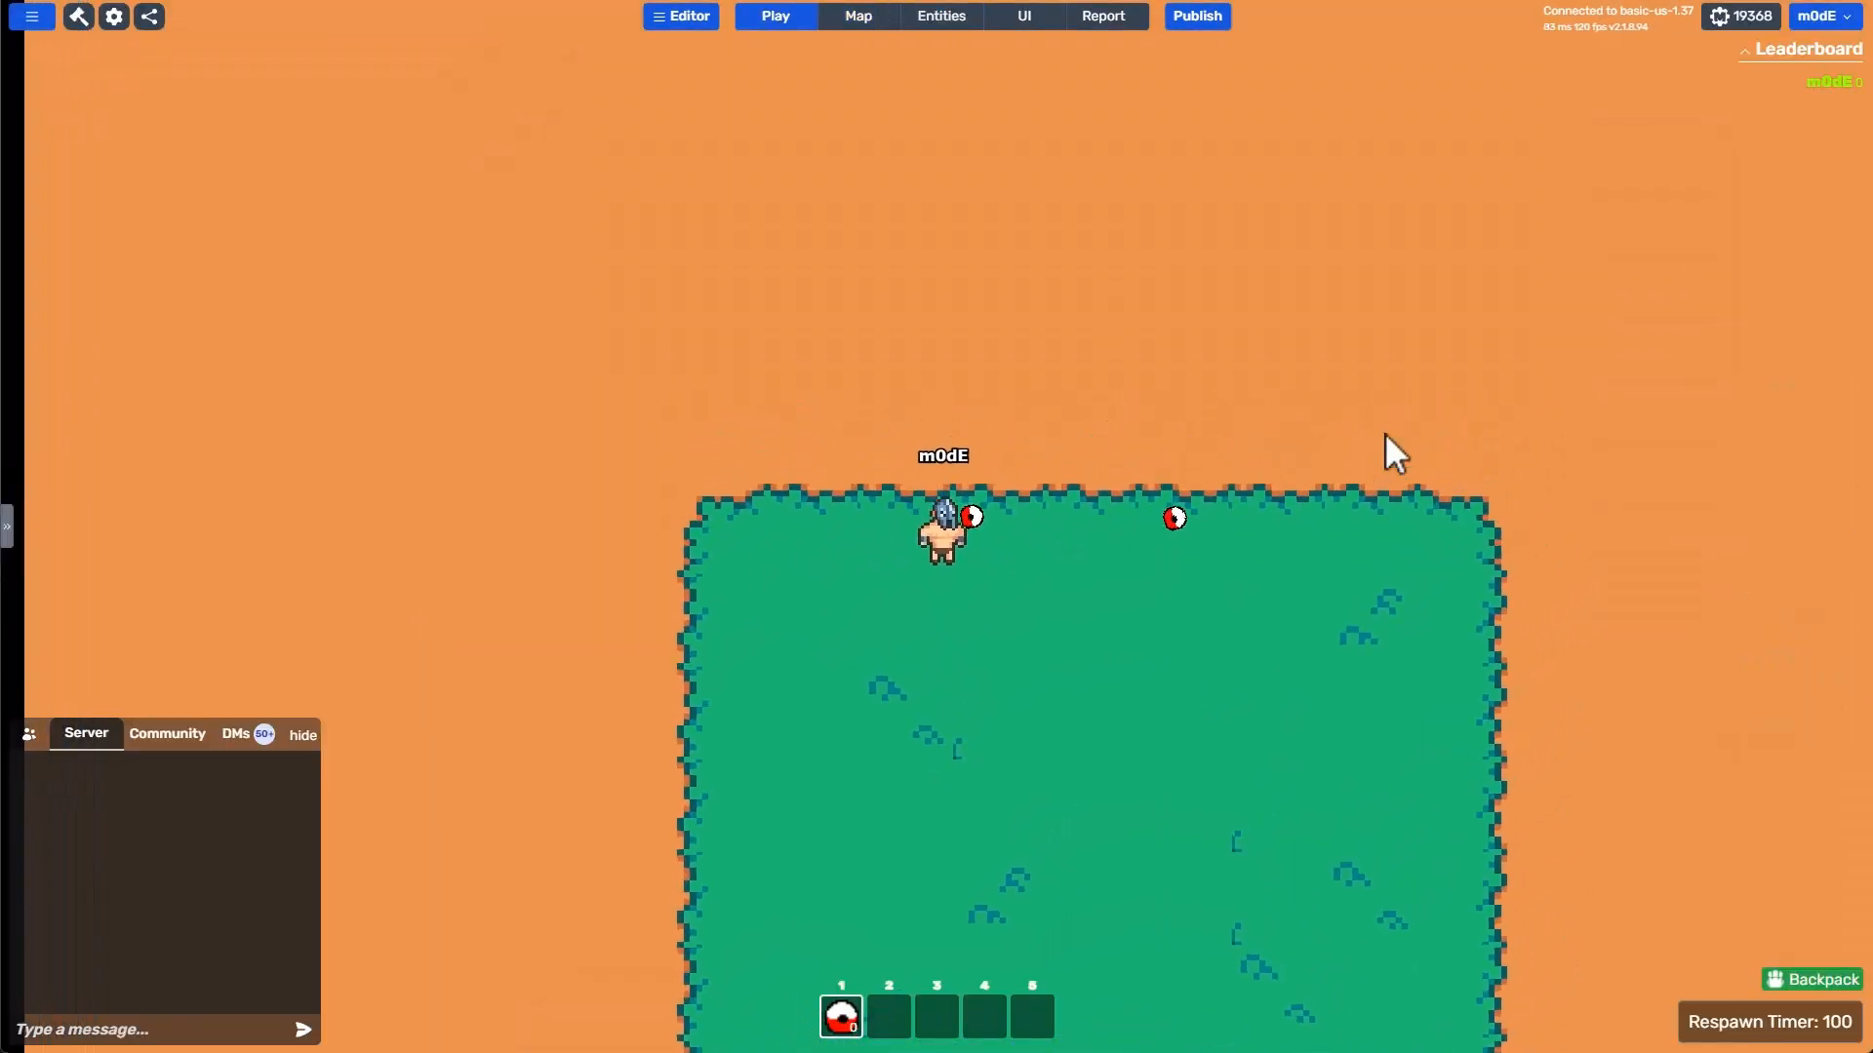
key("a")
key("s")
key("d")
key("s")
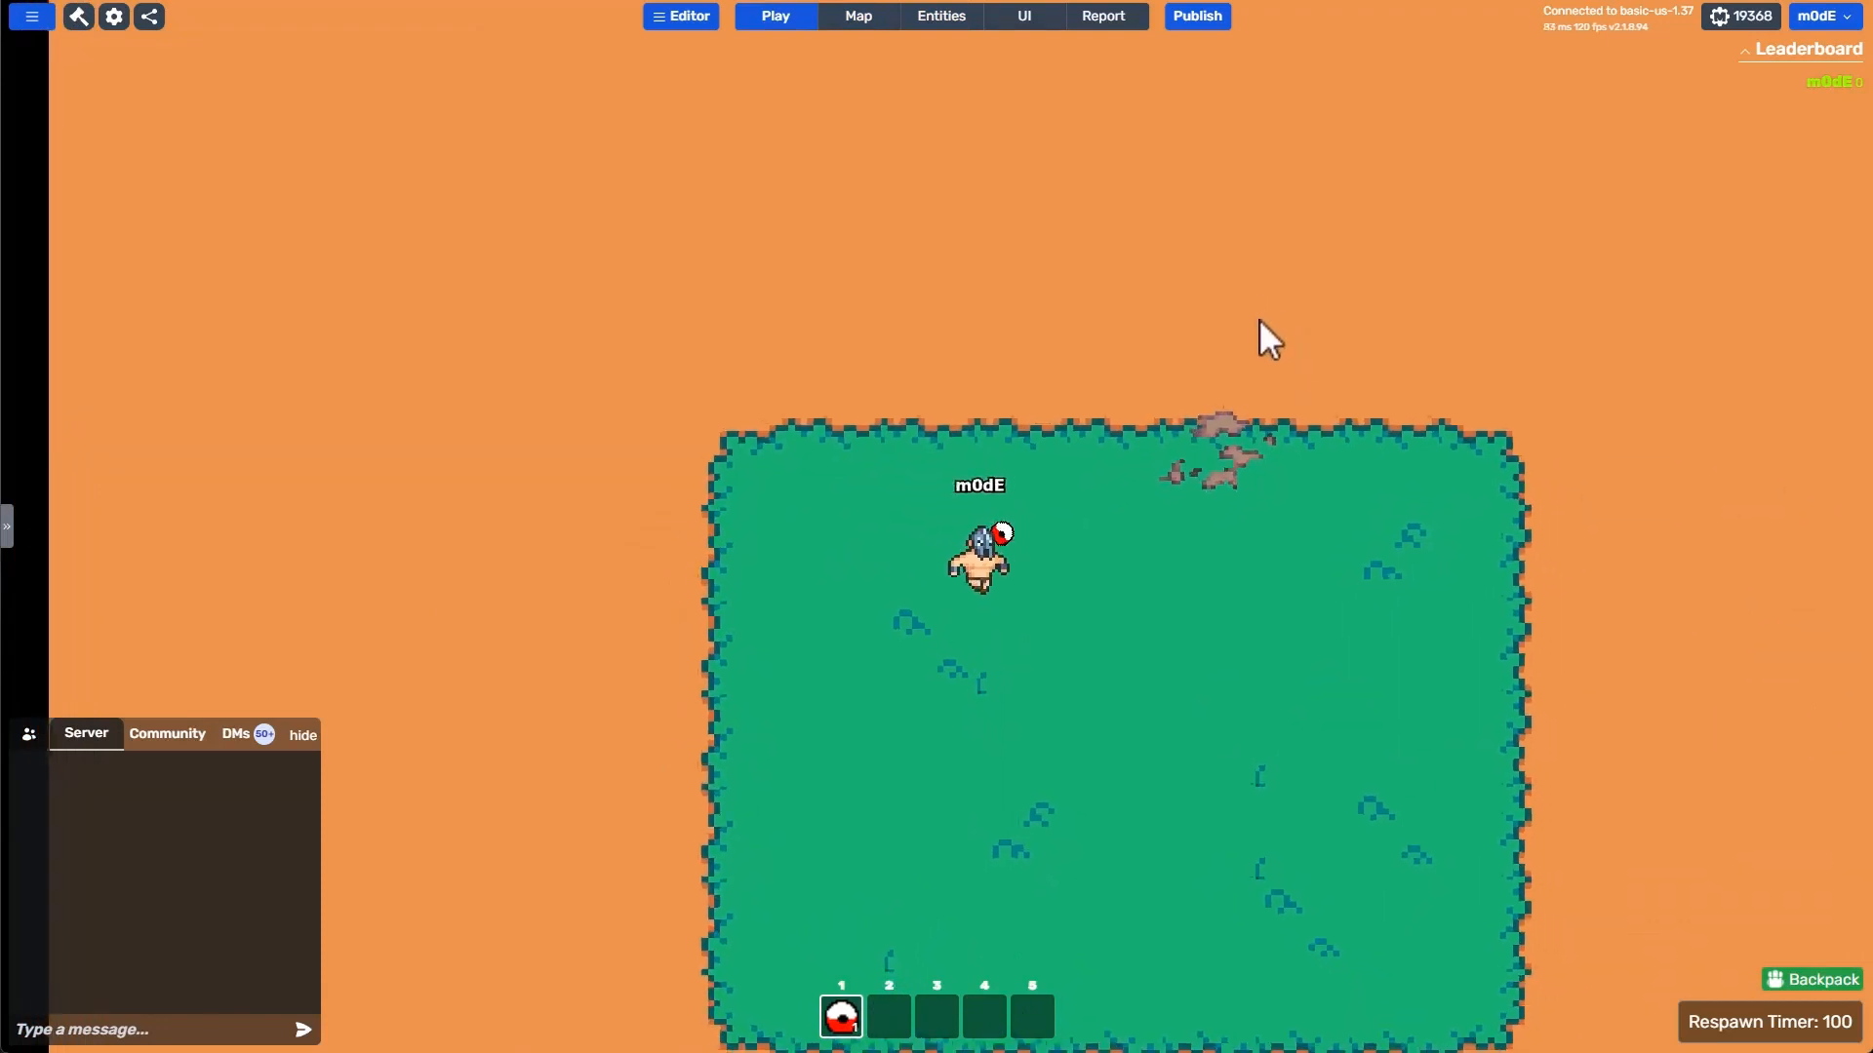
left_click(1297, 294)
key("a")
key("w")
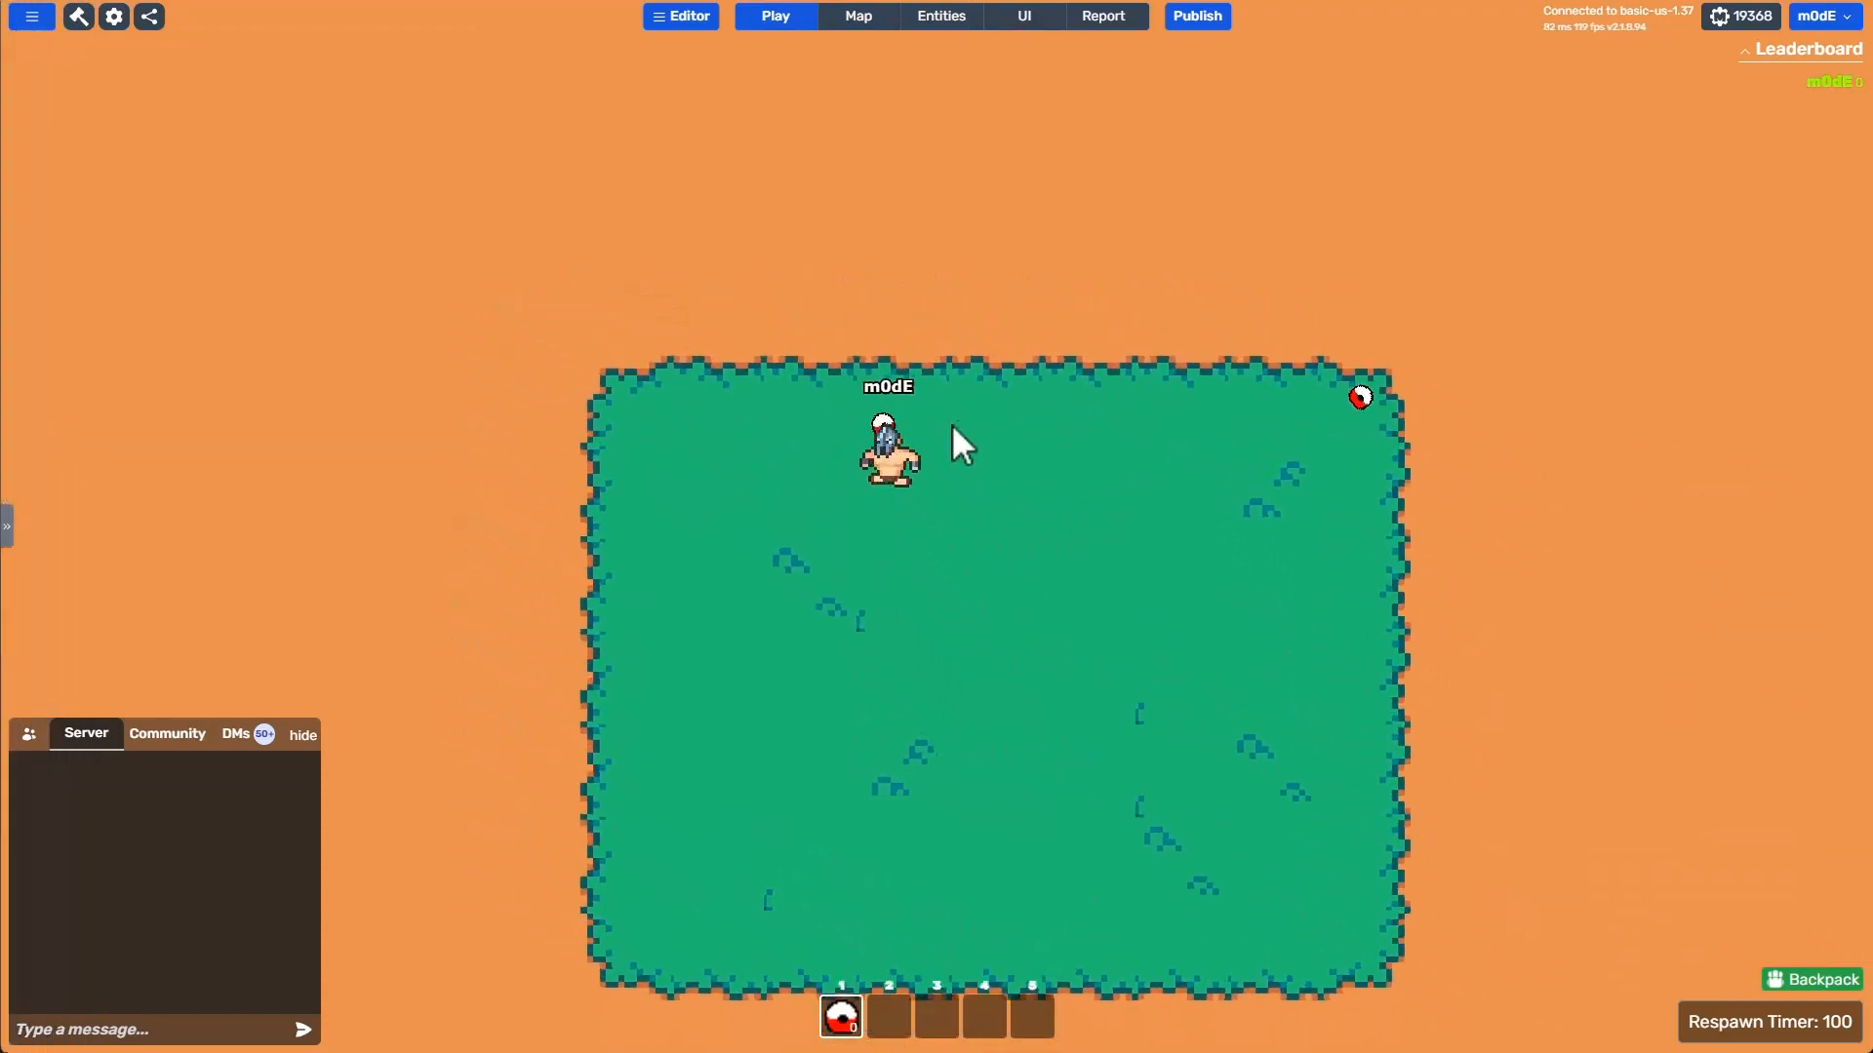
key("d")
key("s")
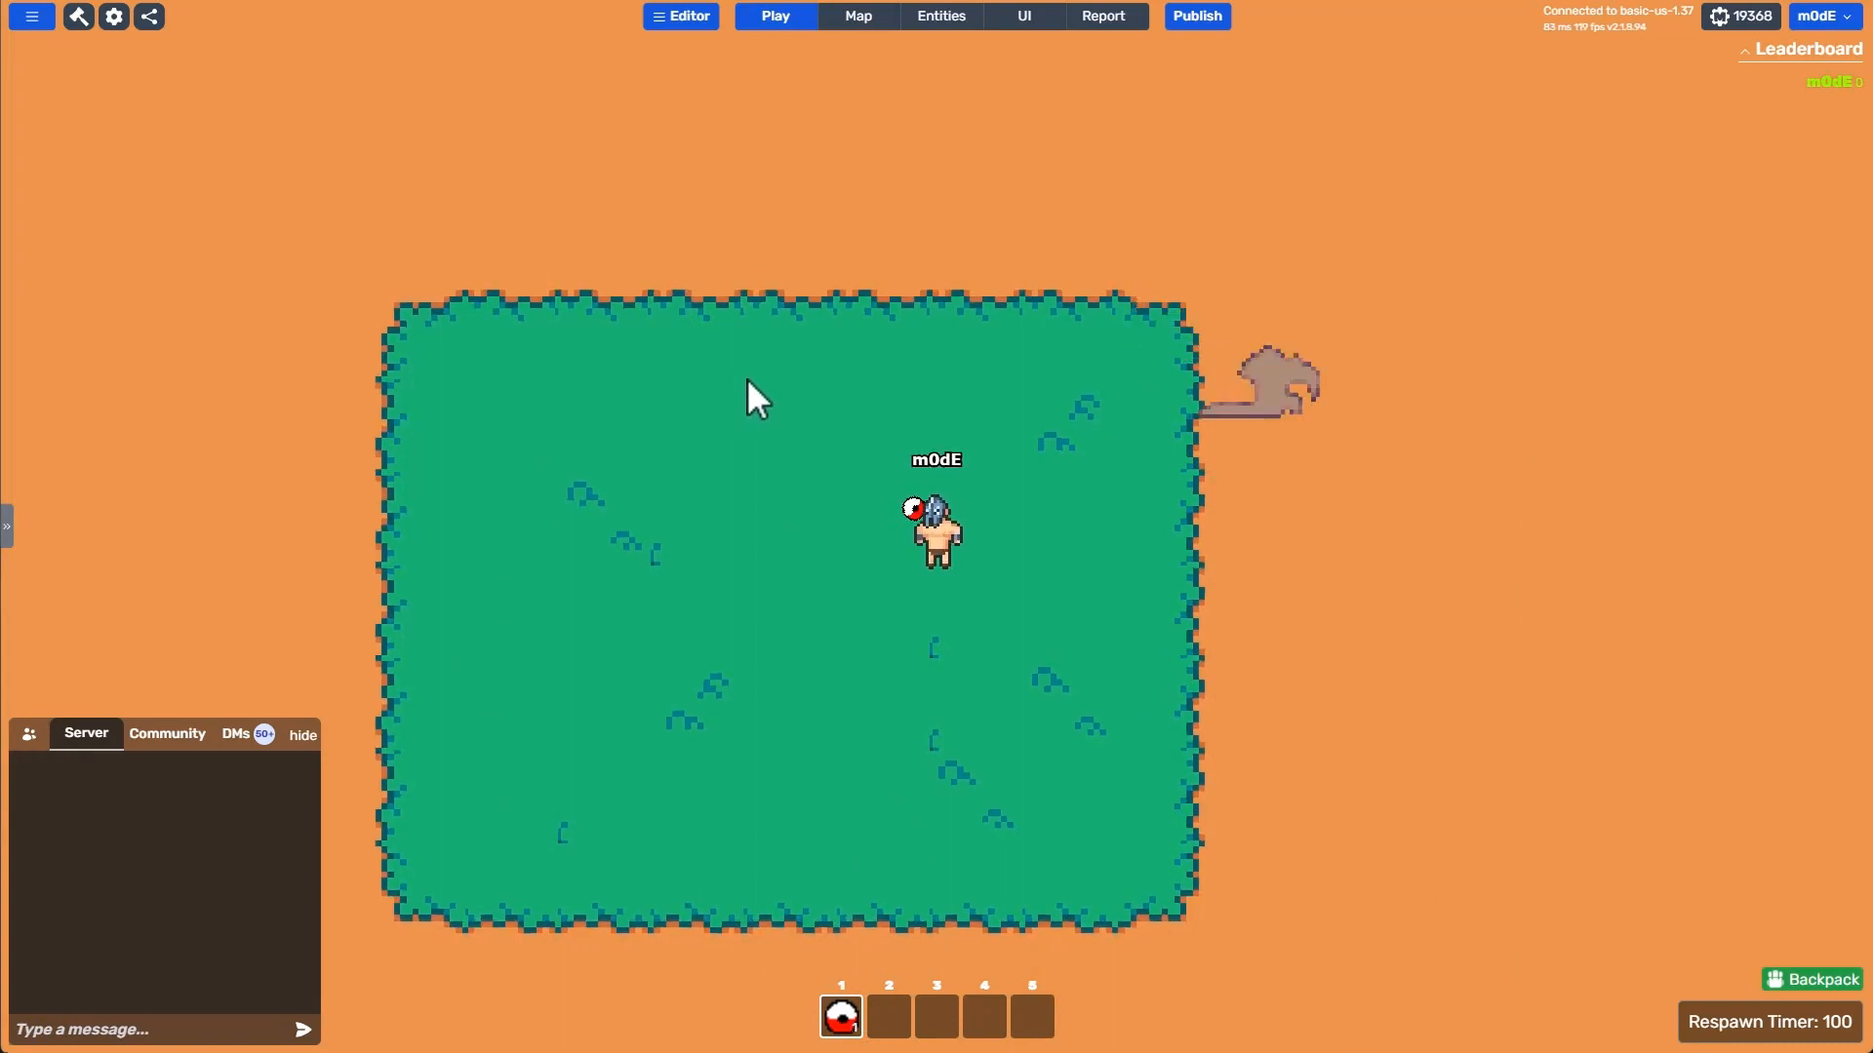
key("w")
key("d")
key("a")
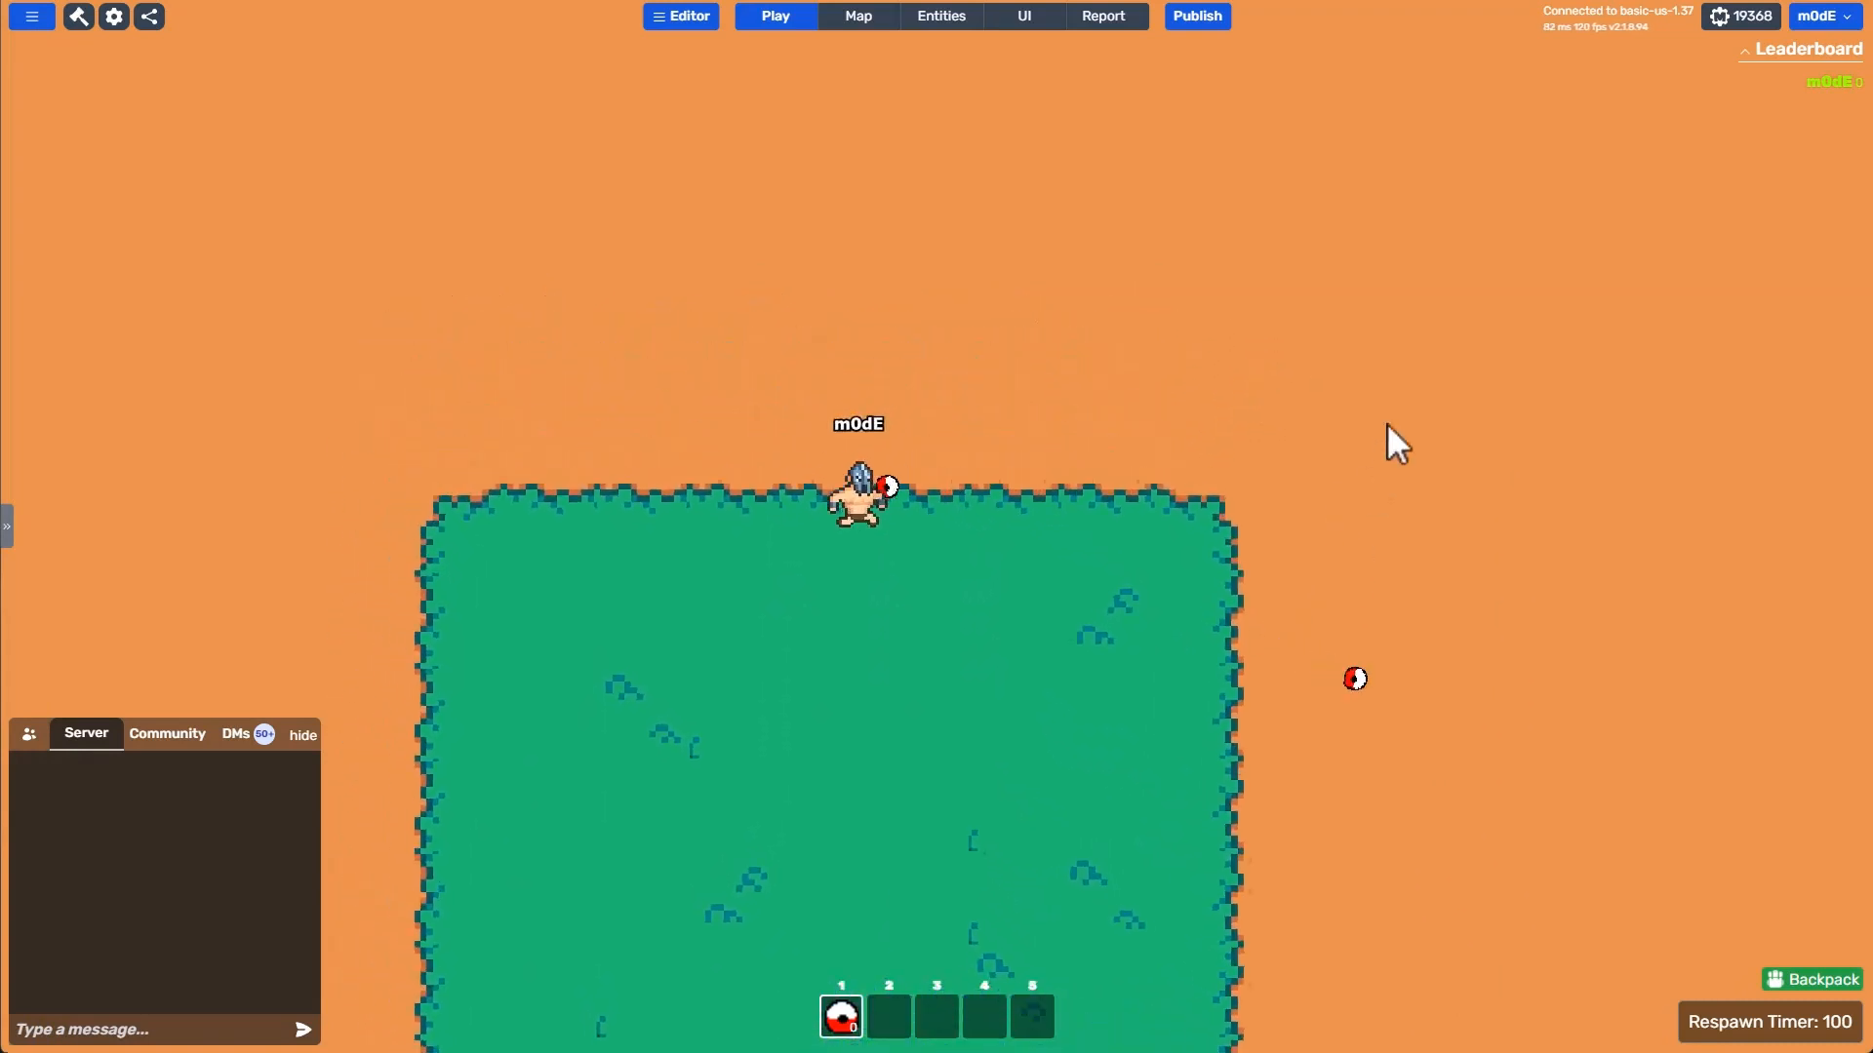
key("d")
key("s")
key("a")
key("s")
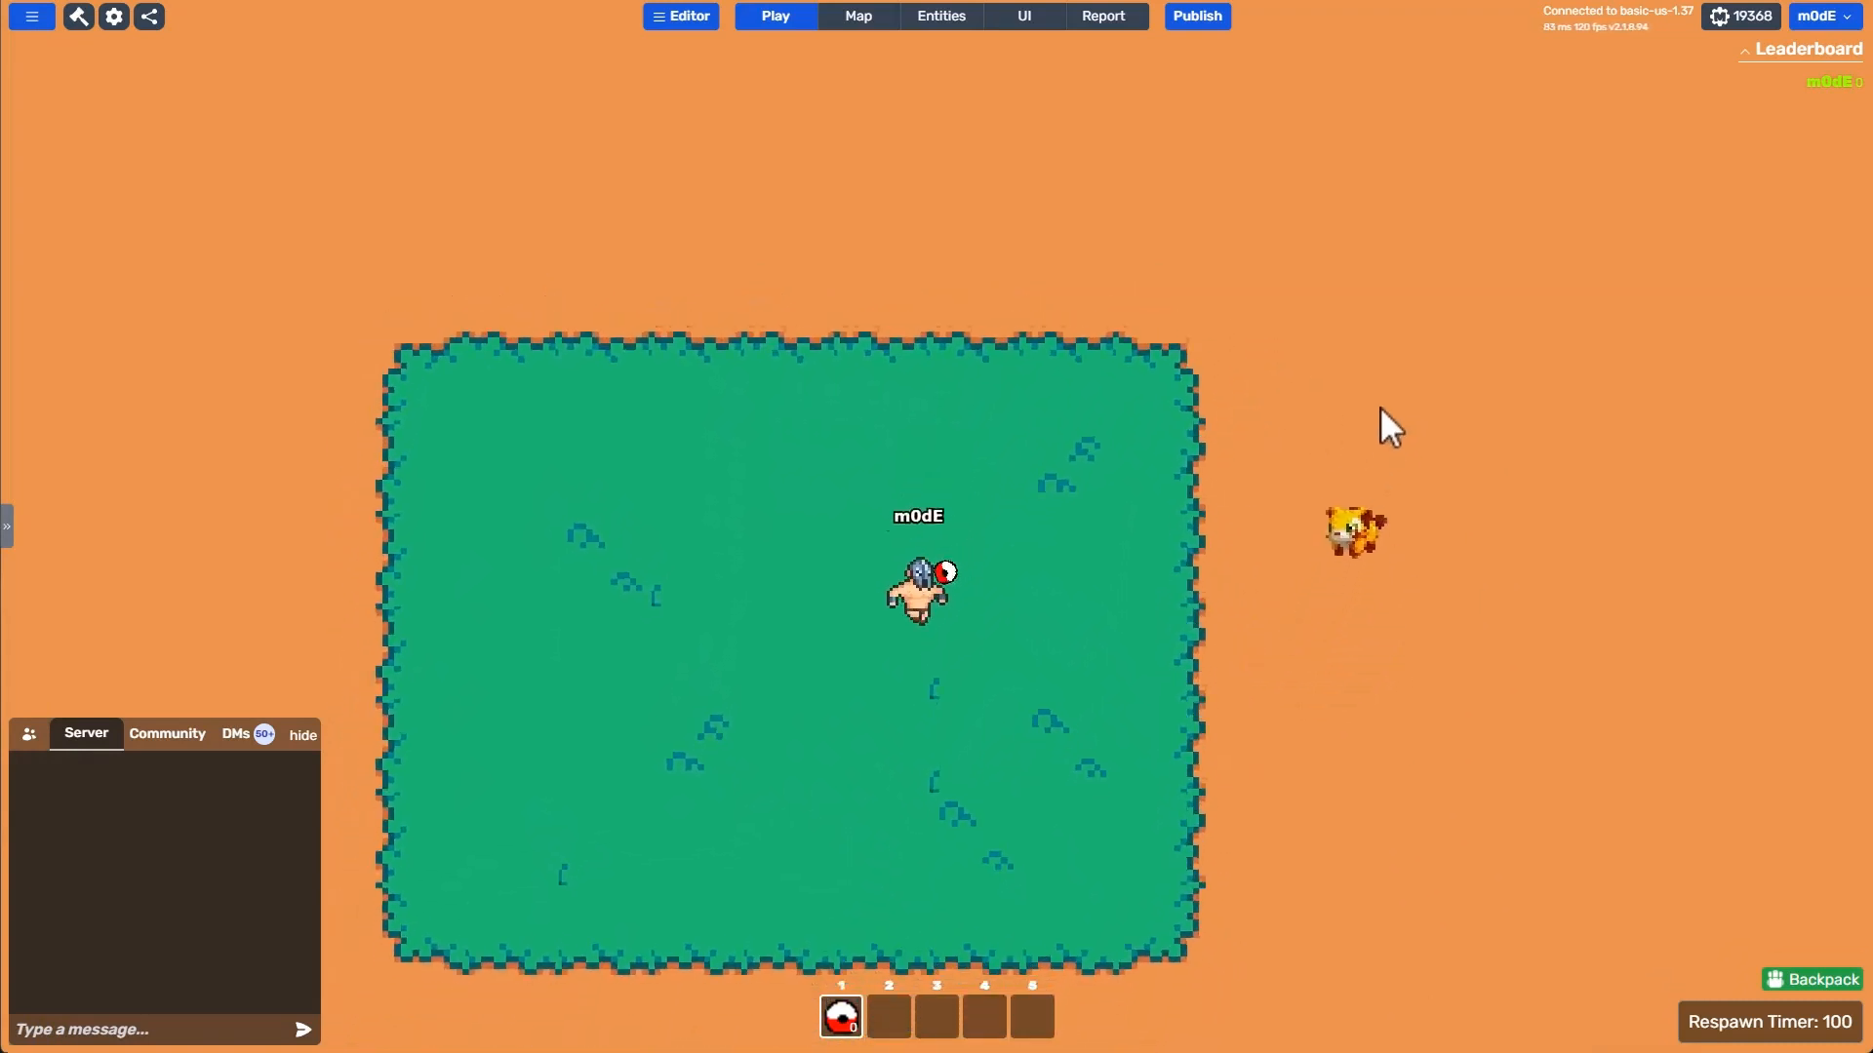
key("d")
key("w")
key("d")
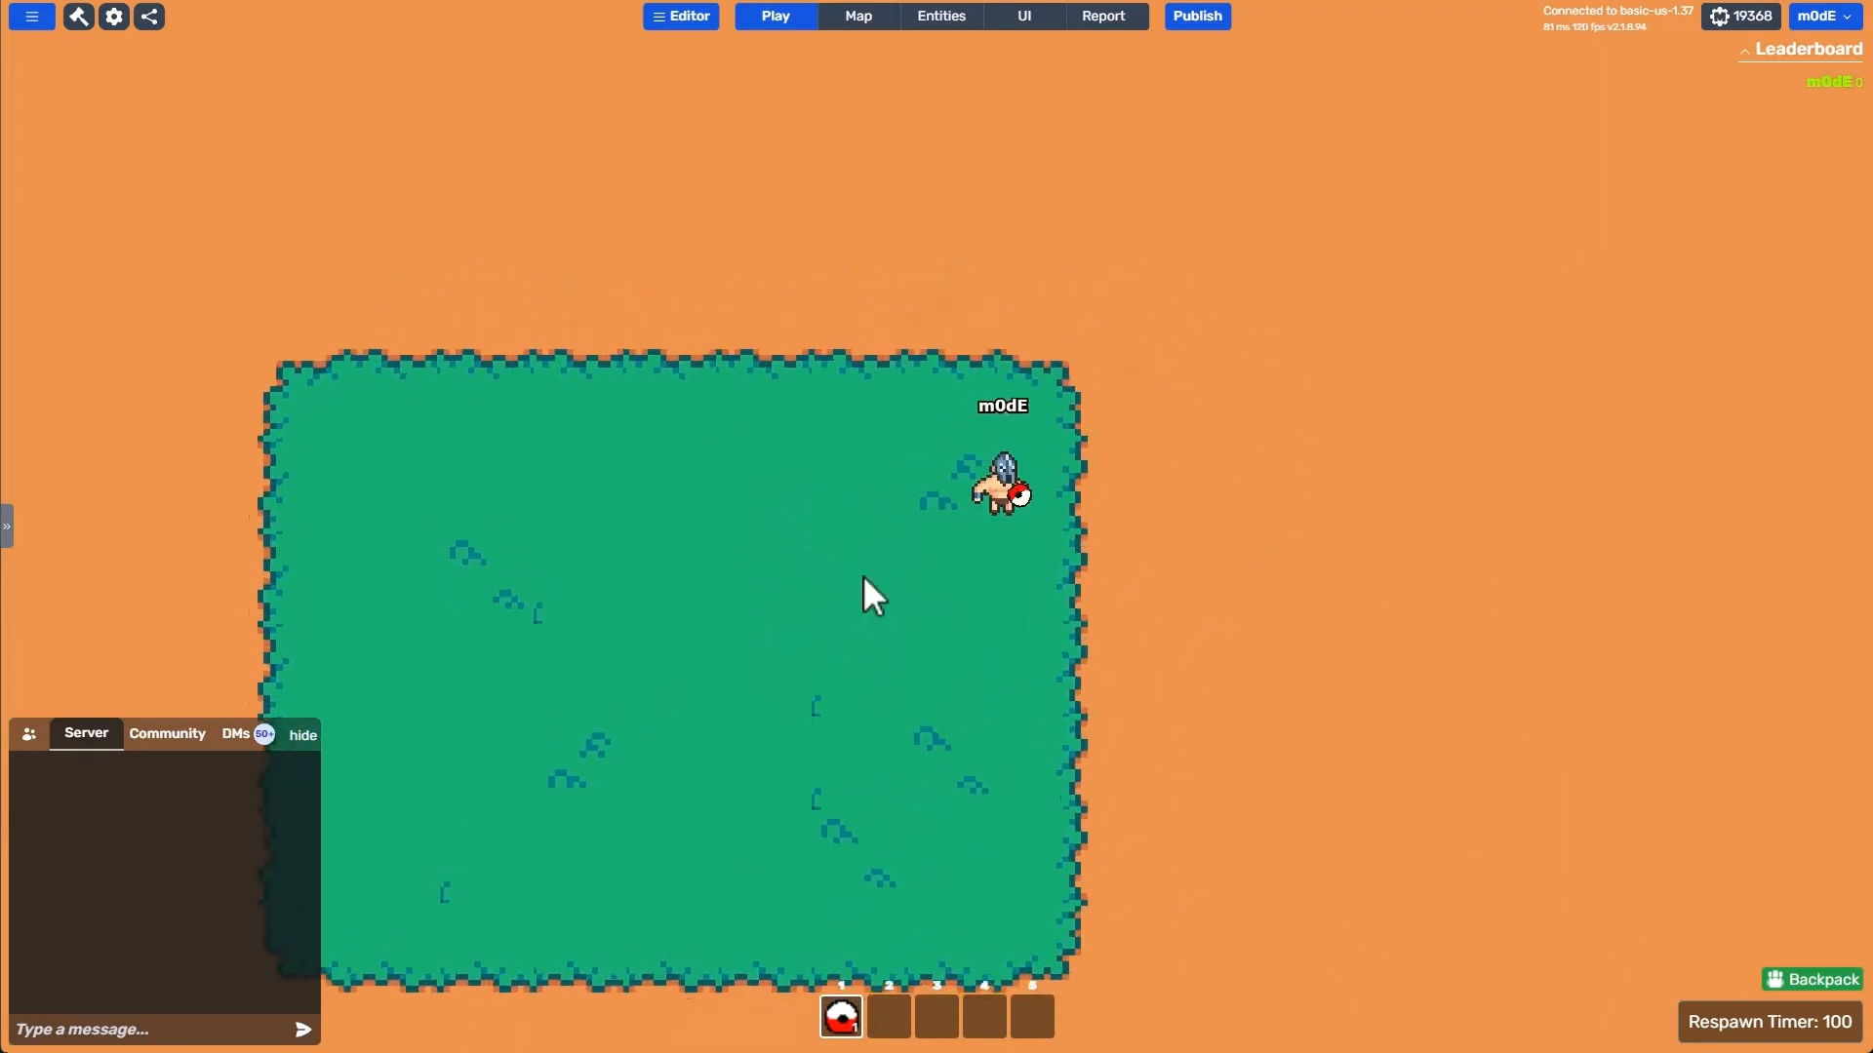
Move the character to the grass patch's east side and check both effects through several quick ball throws and recalls.
key("s")
key("a")
key("d")
key("w")
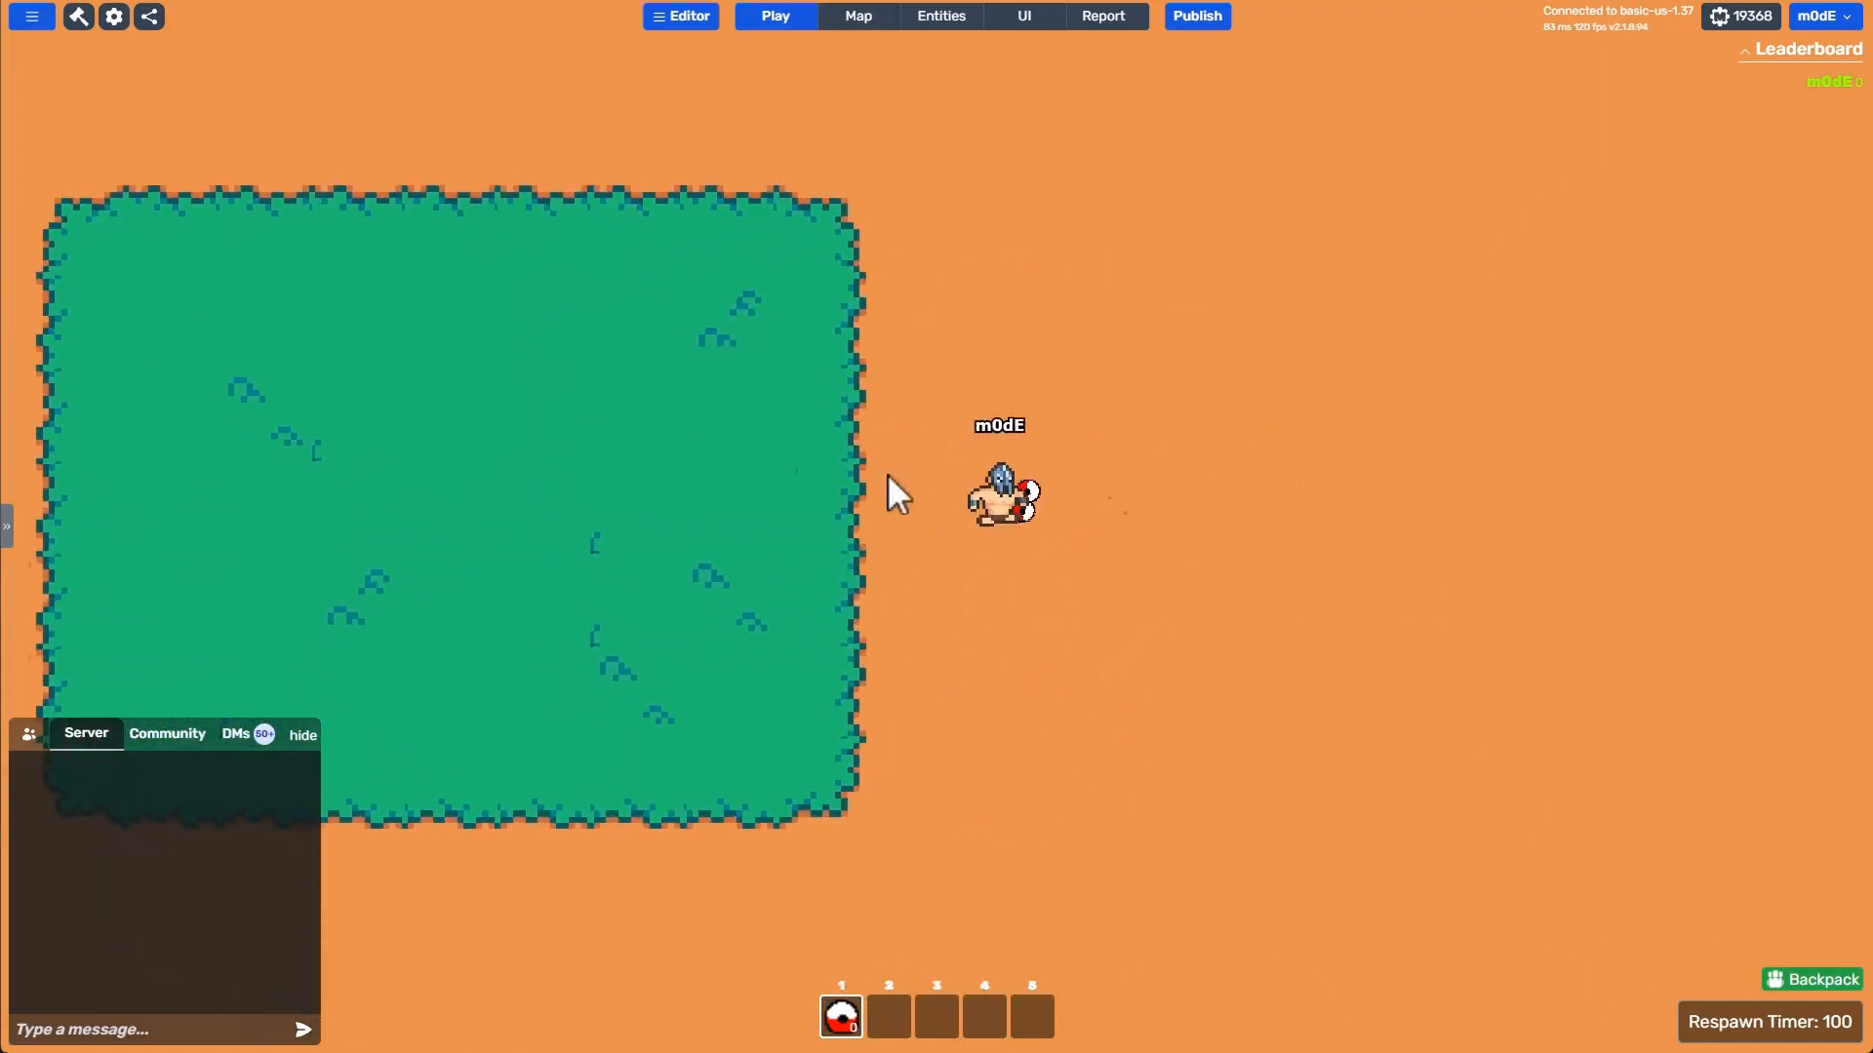
left_click(1360, 437)
key("a")
key("s")
key("d")
key("w")
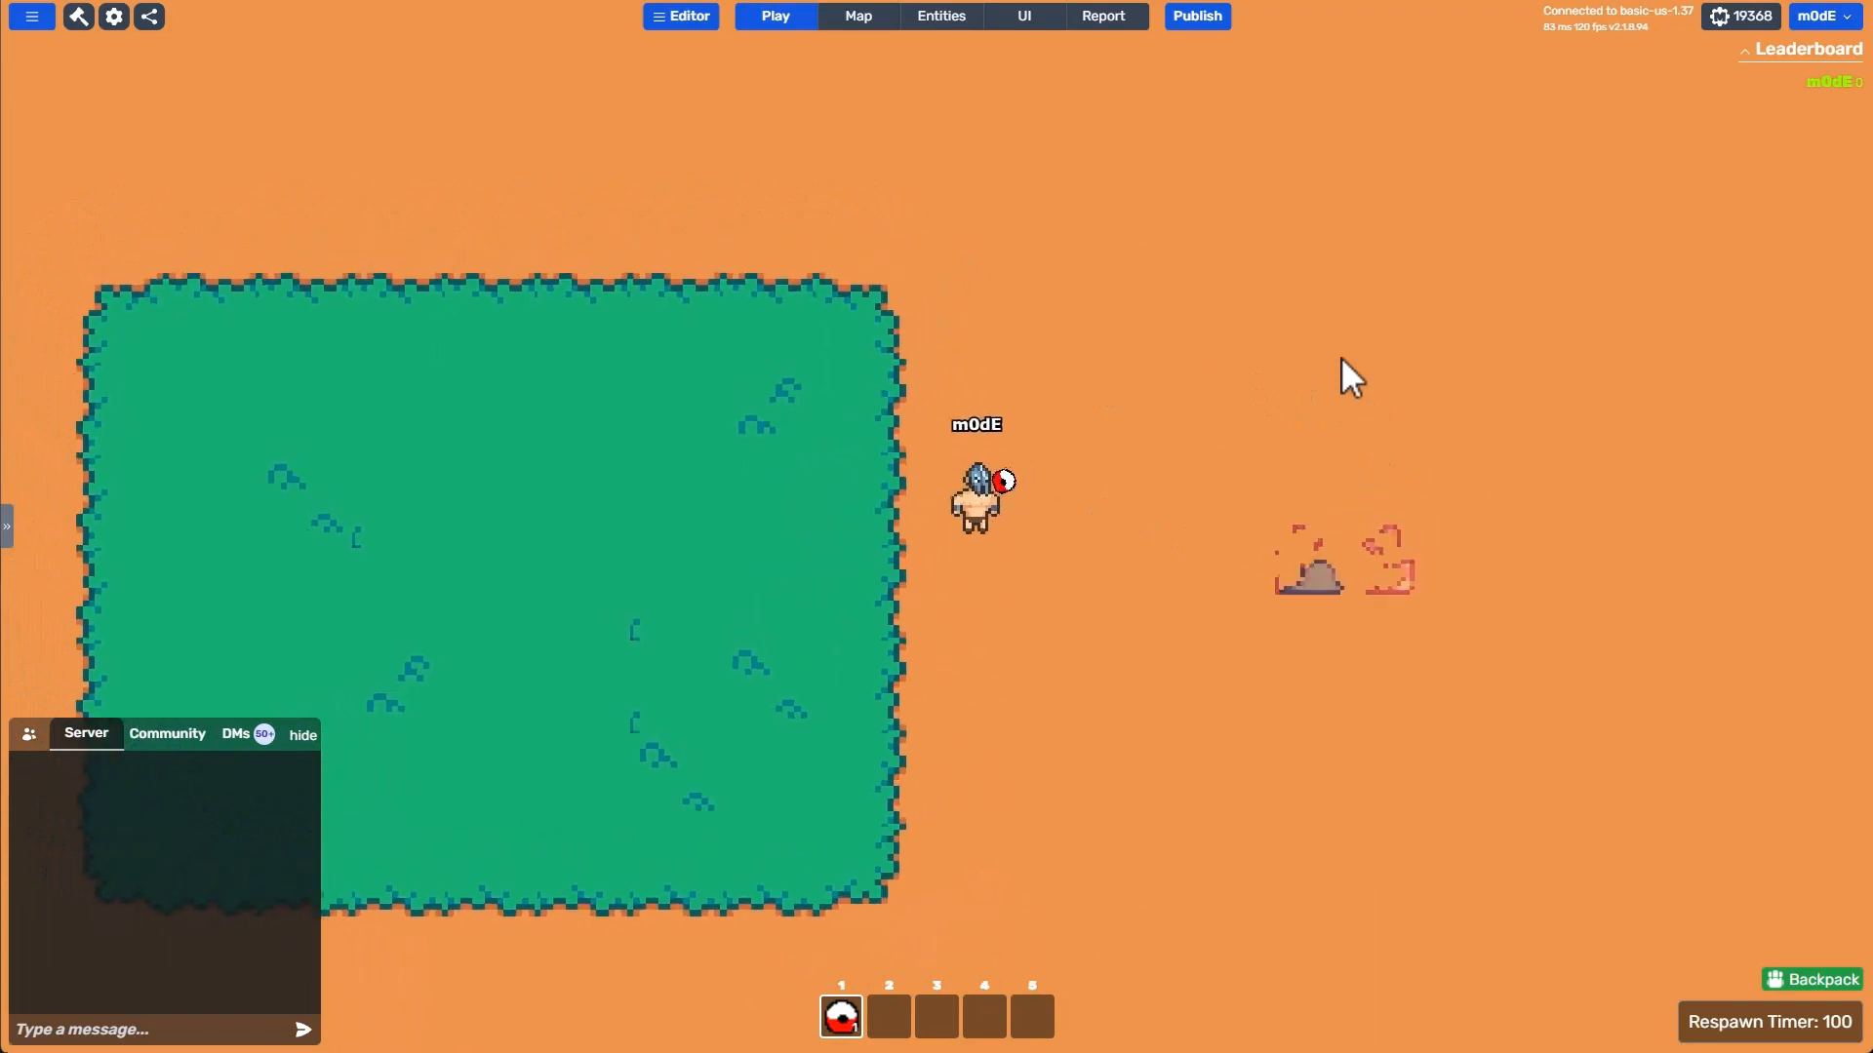
key("a")
key("s")
left_click(1163, 353)
key("d")
key("w")
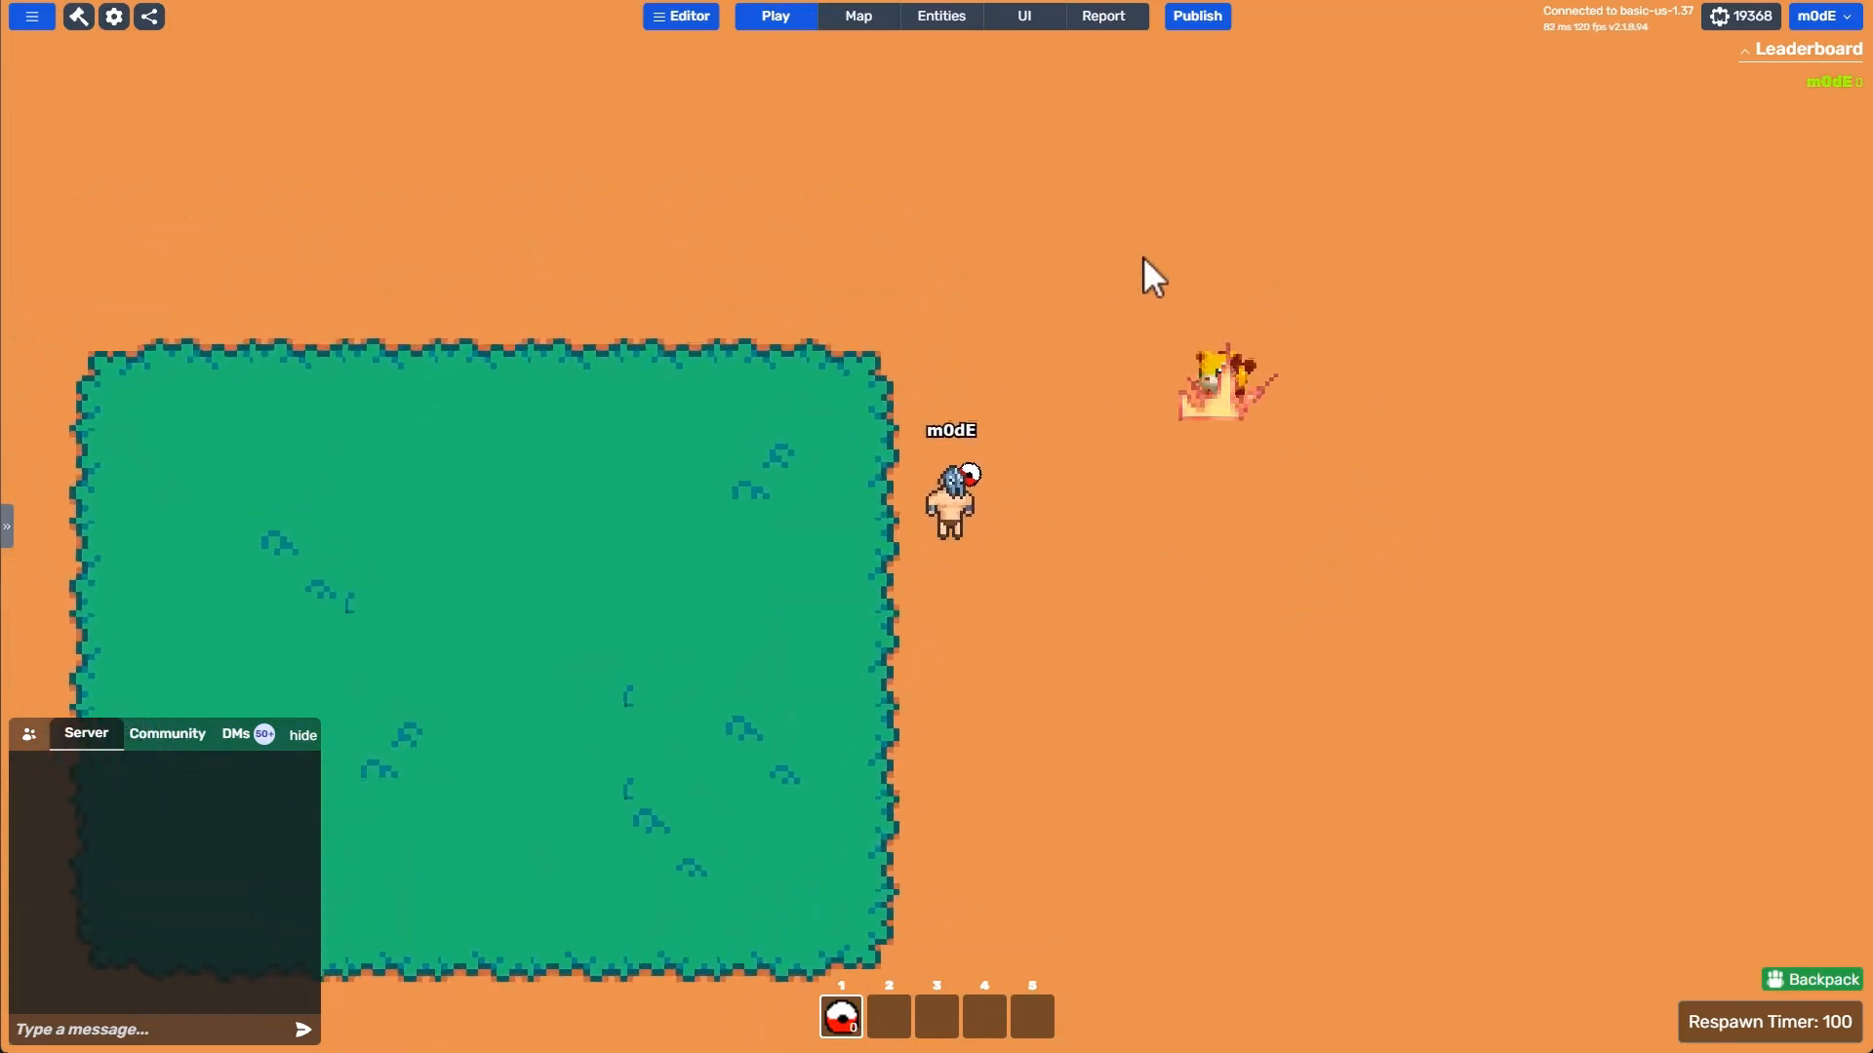
key("a")
key("s")
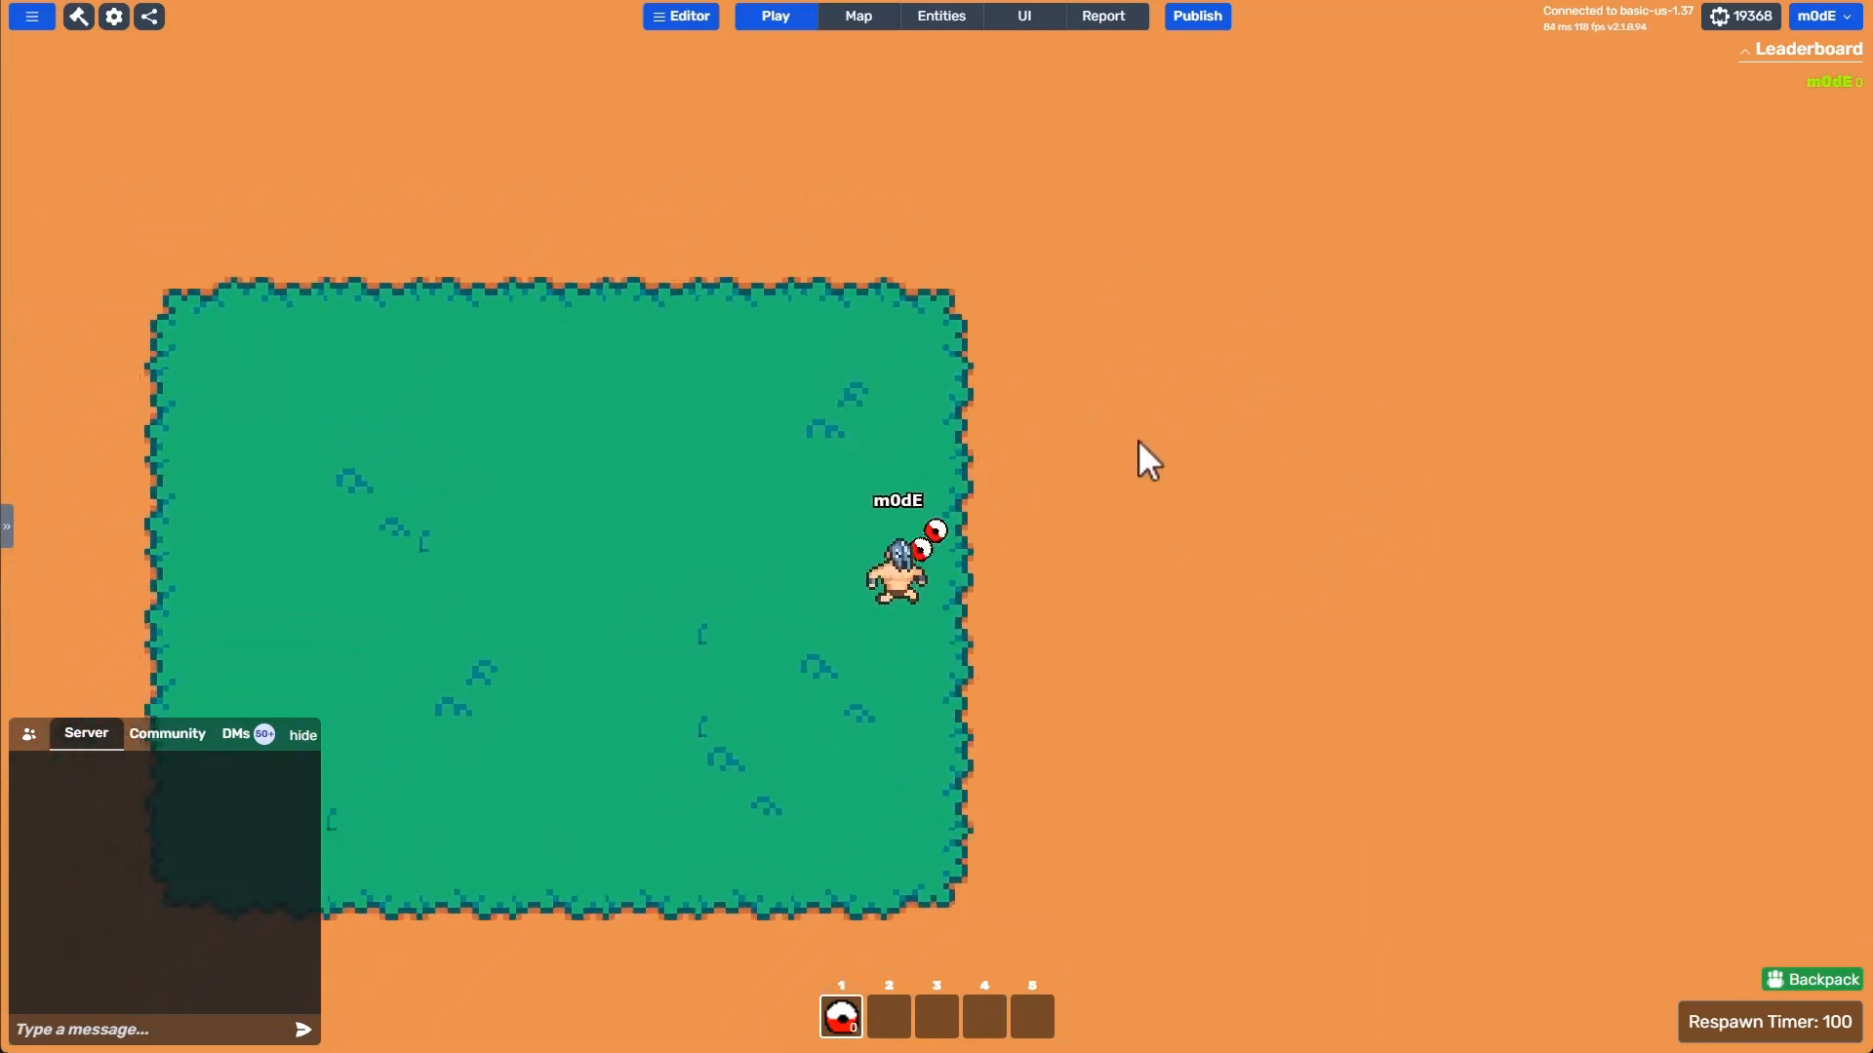
left_click(1139, 441)
key("d")
key("w")
key("a")
key("s")
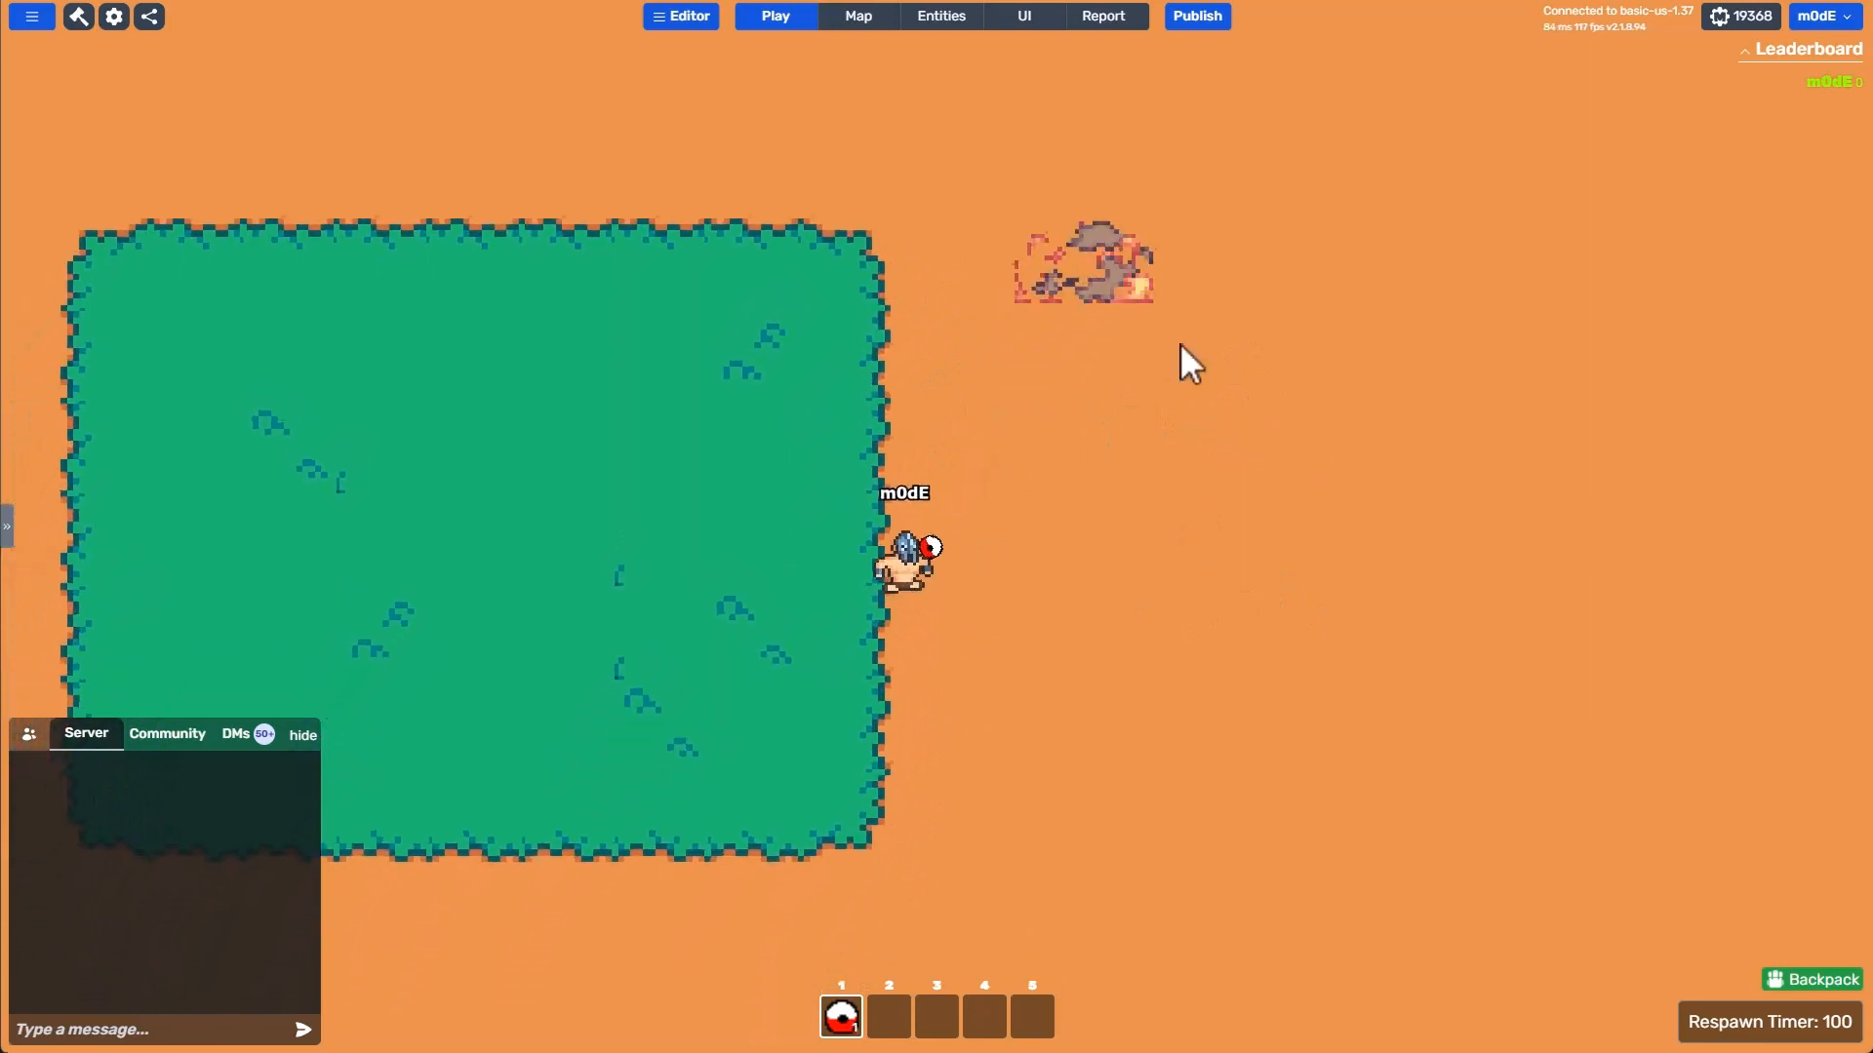
key("w")
key("d")
key("a")
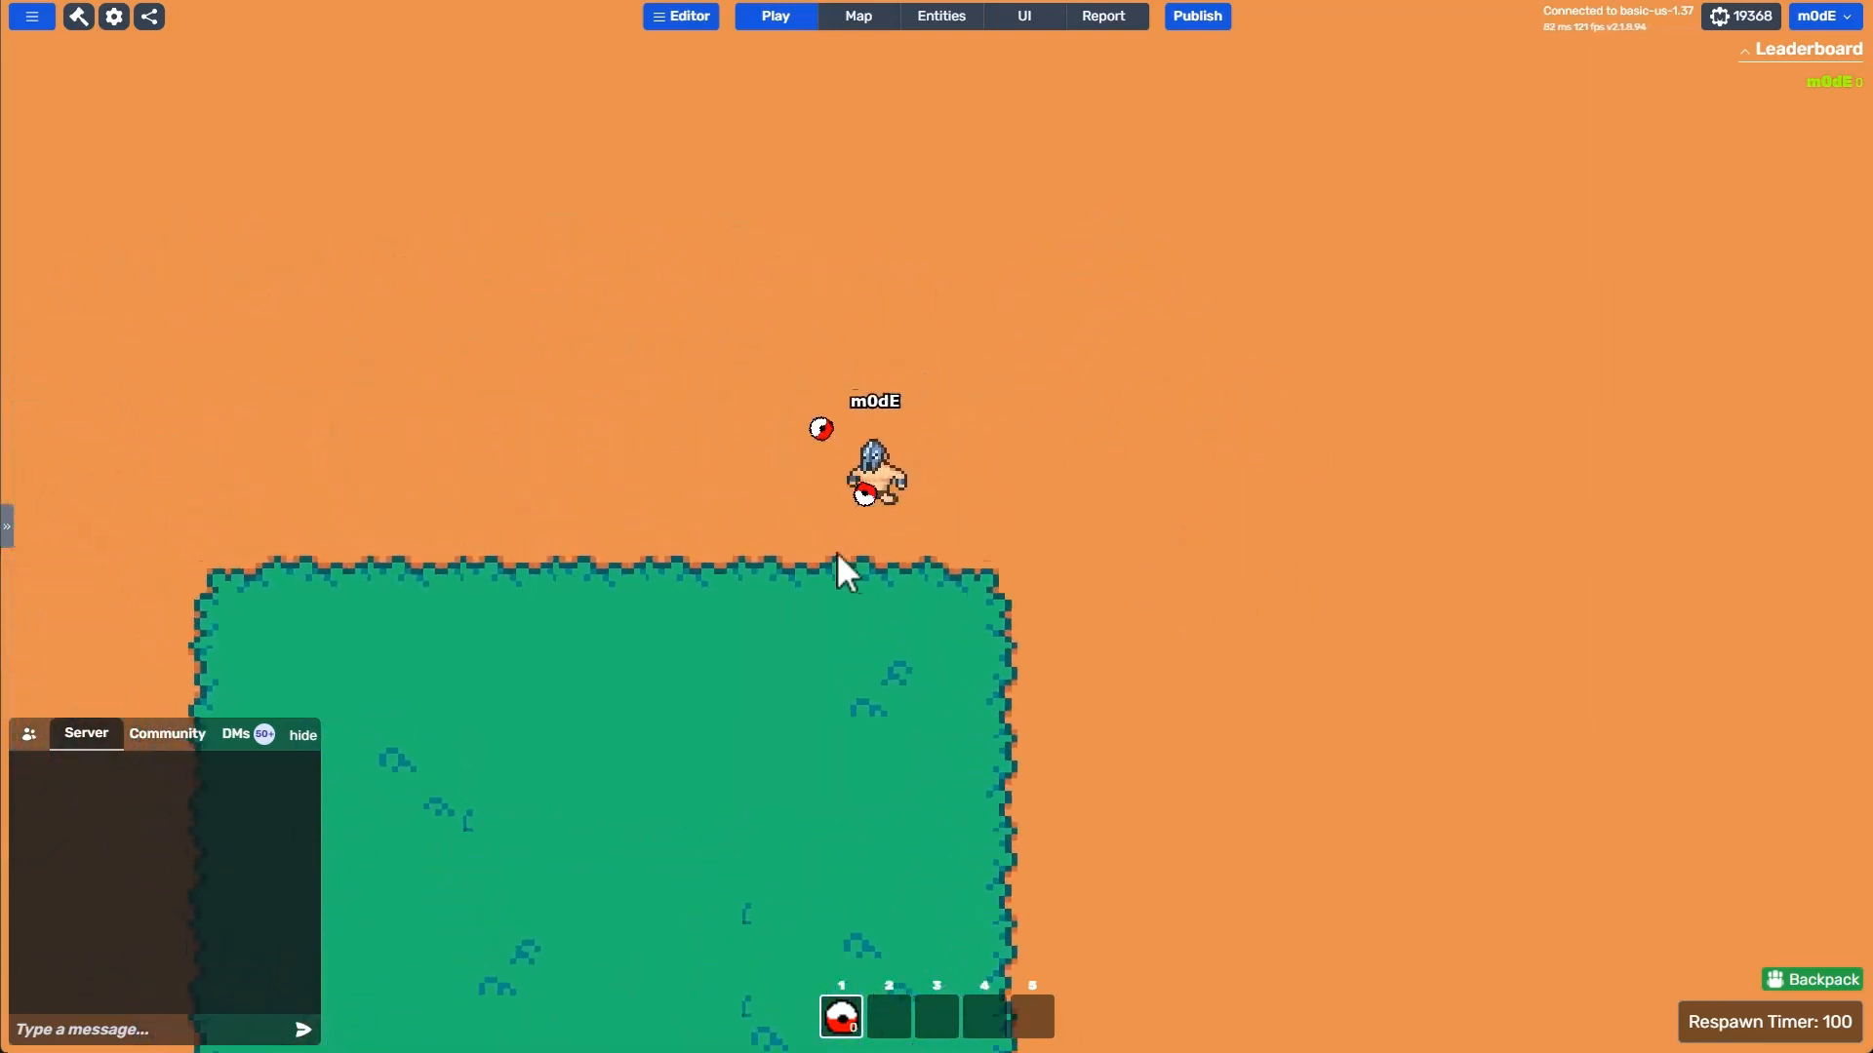
Check the spawn and recall effects again from north of the grass patch, throwing the ball in different directions.
left_click(751, 419)
key("w")
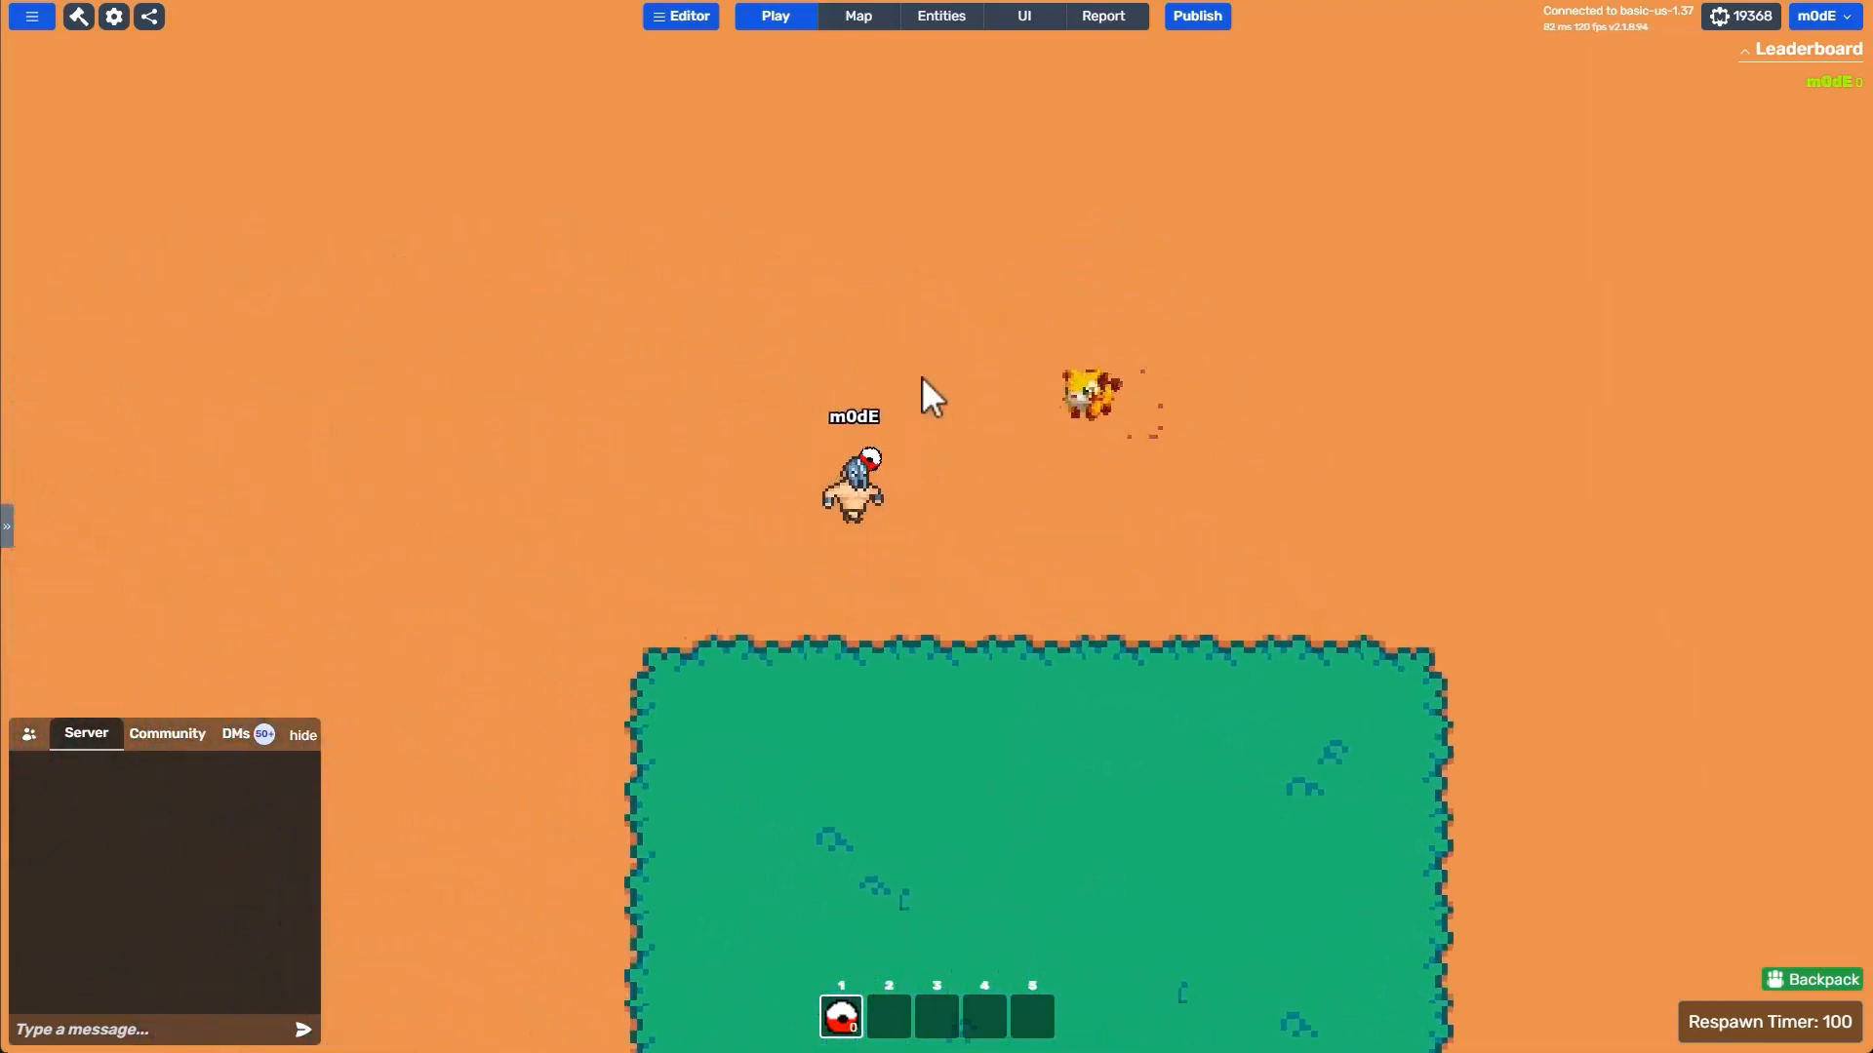
key("s")
key("d")
key("w")
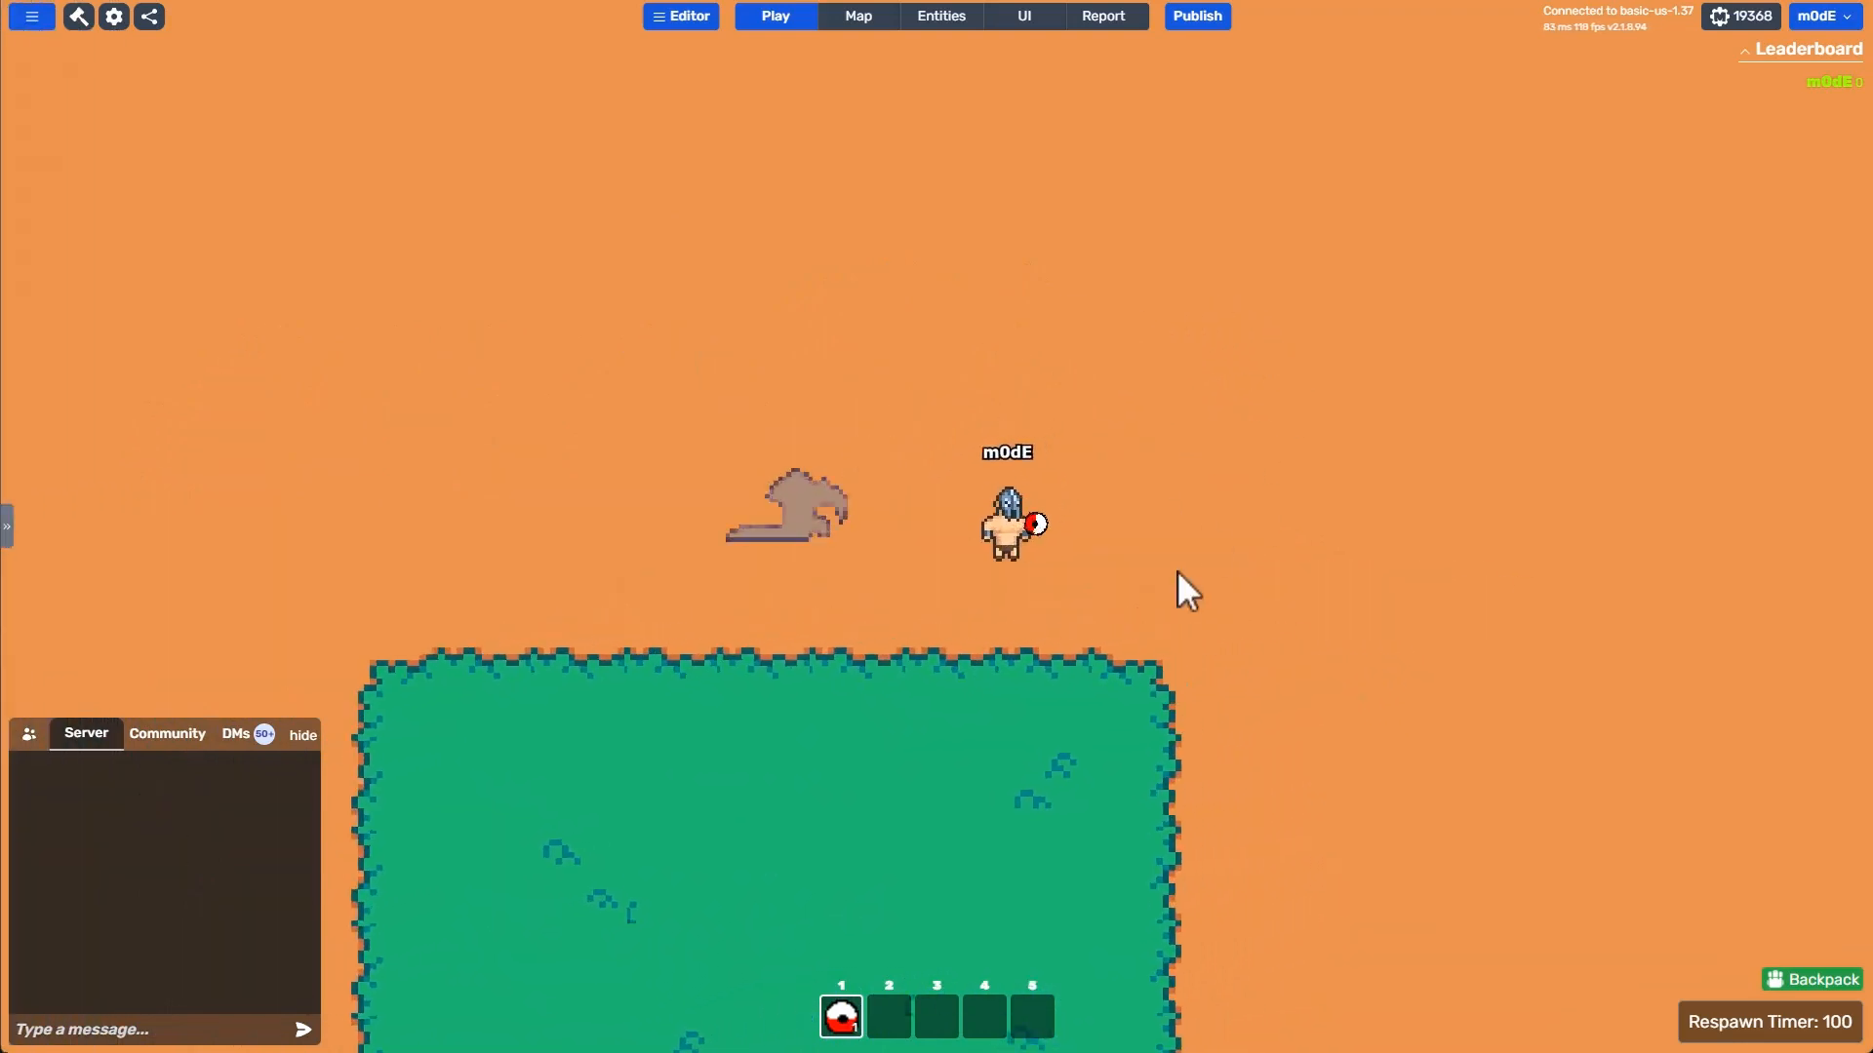
left_click(1297, 337)
key("a")
key("w")
key("d")
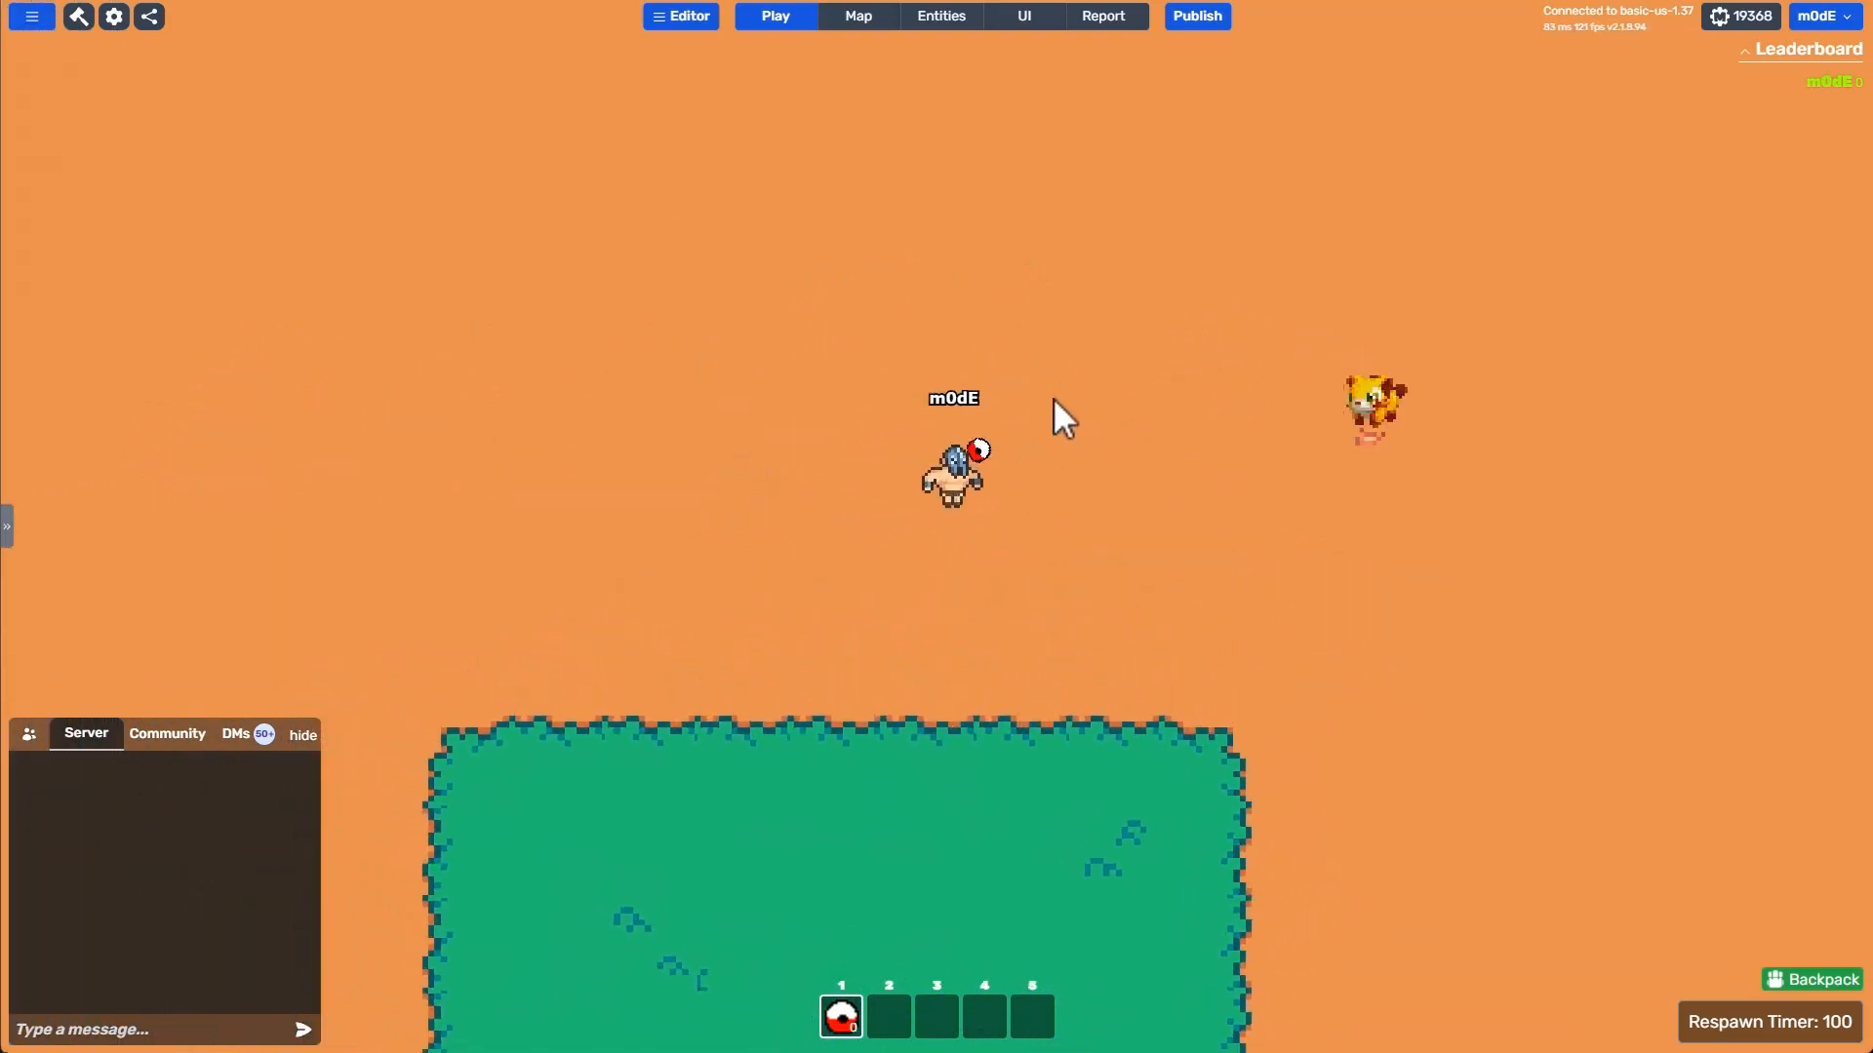
key("s")
key("a")
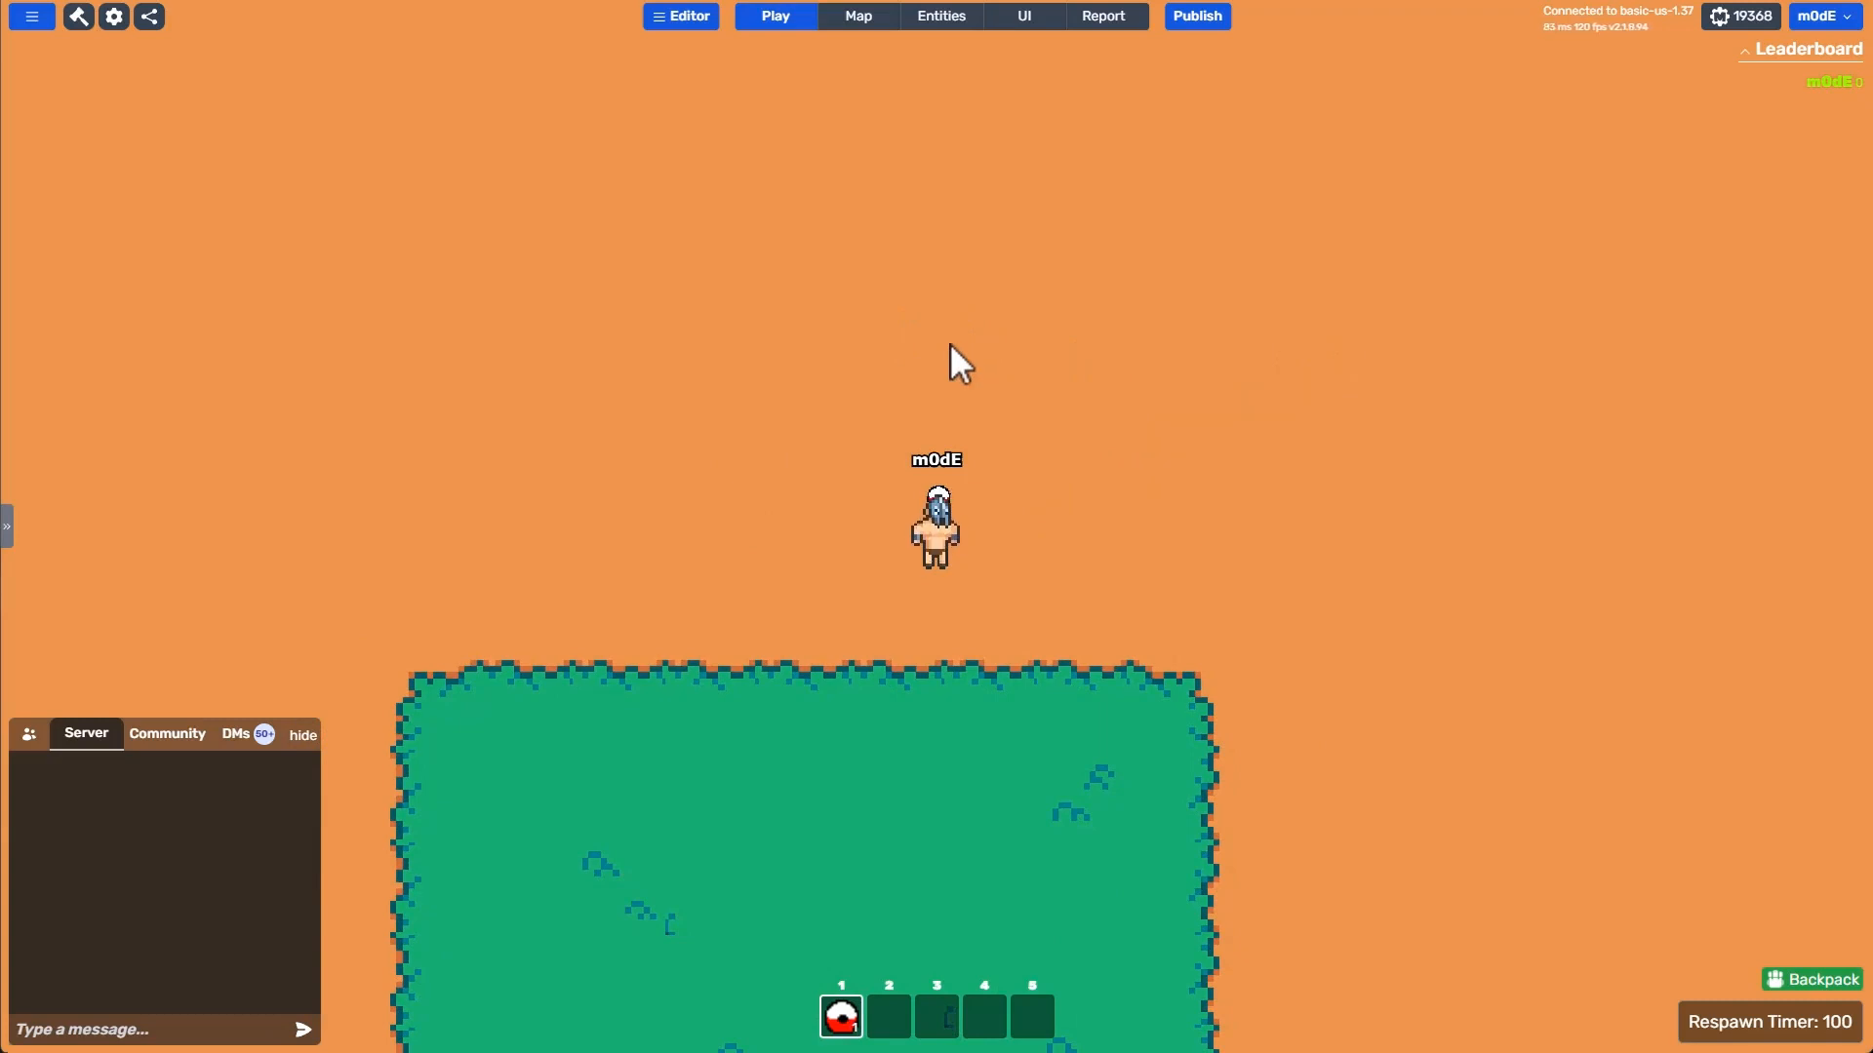
key("a")
key("w")
key("s")
key("d")
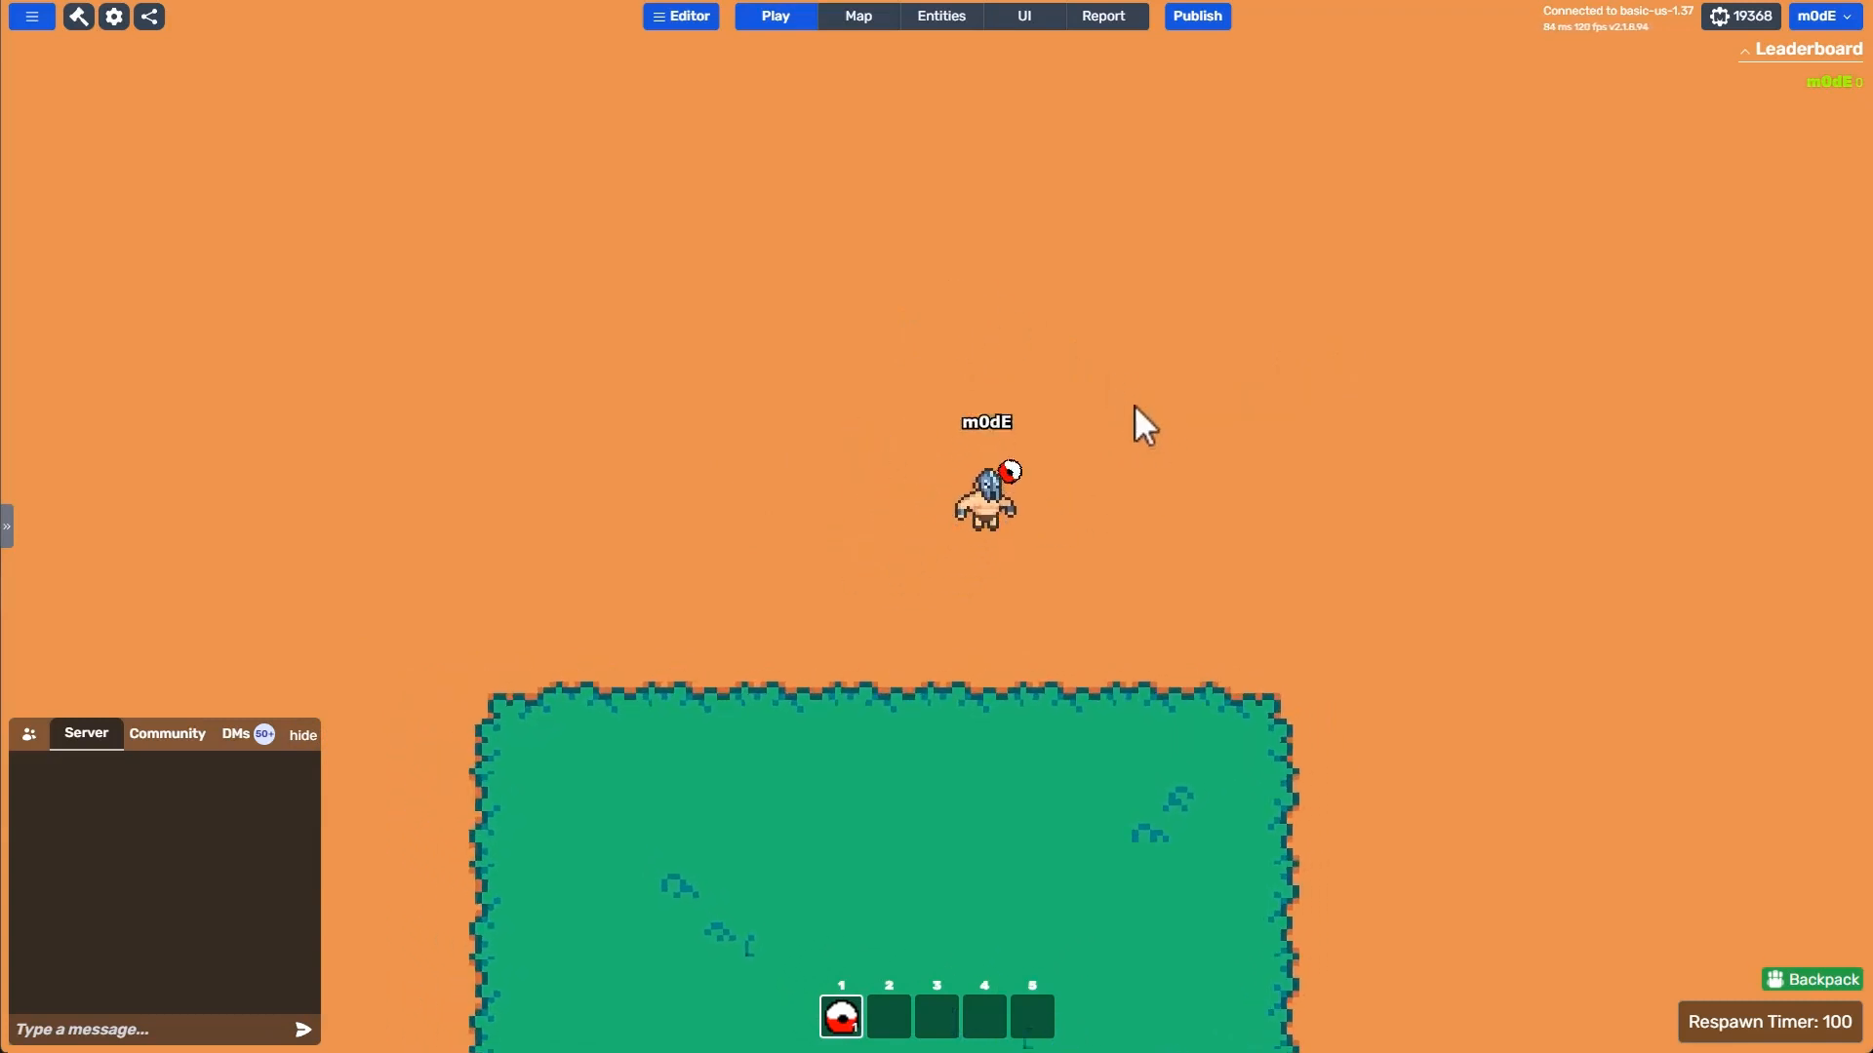
key("w")
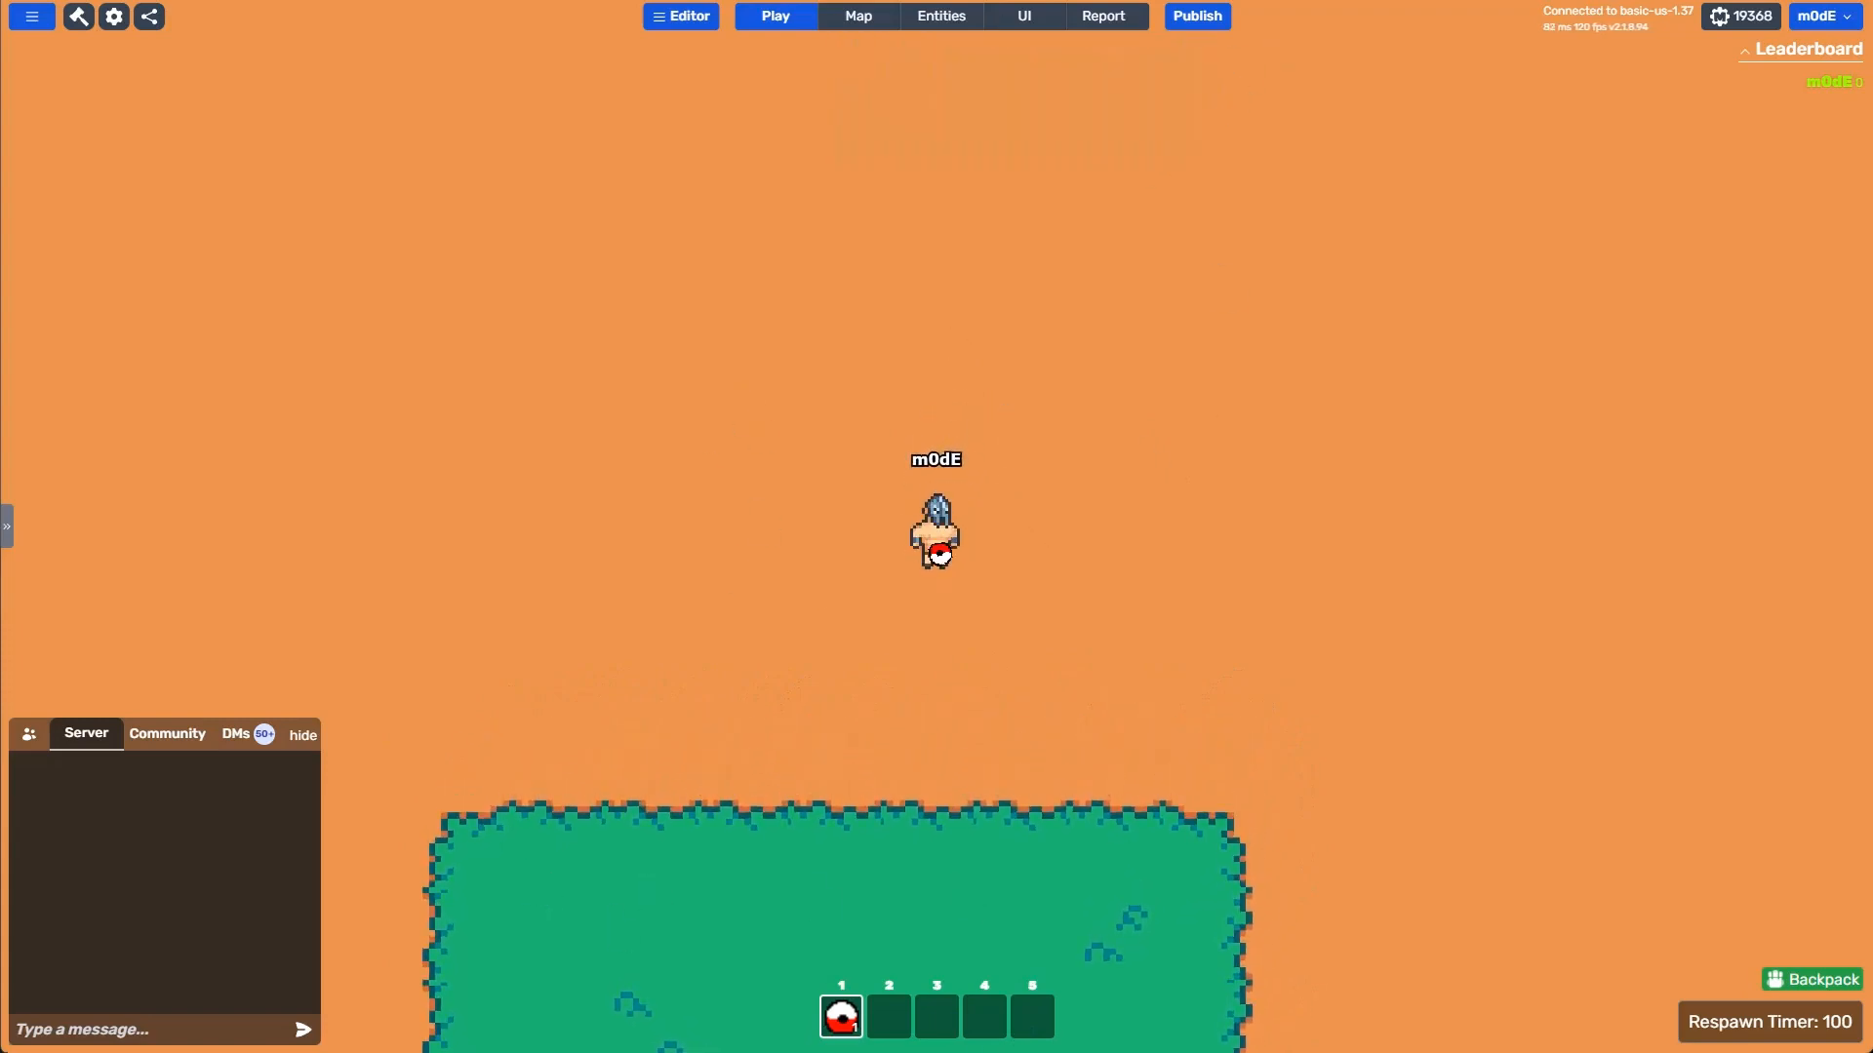